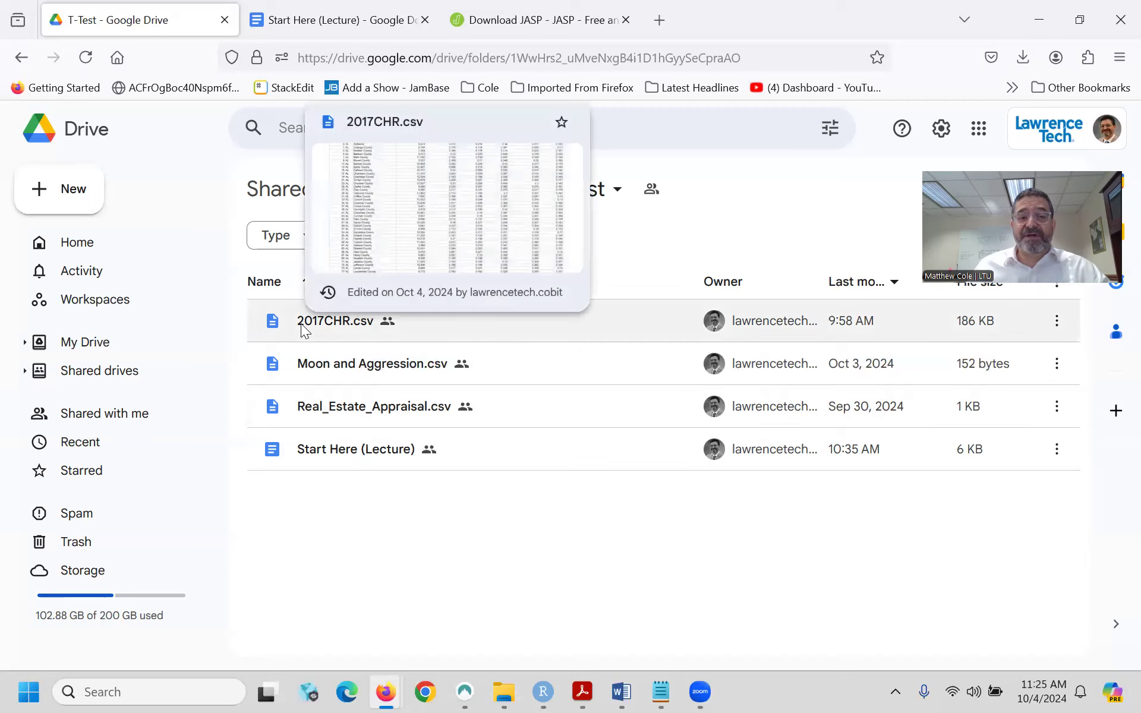
{"action": "left_click", "coordinate": [300, 324]}
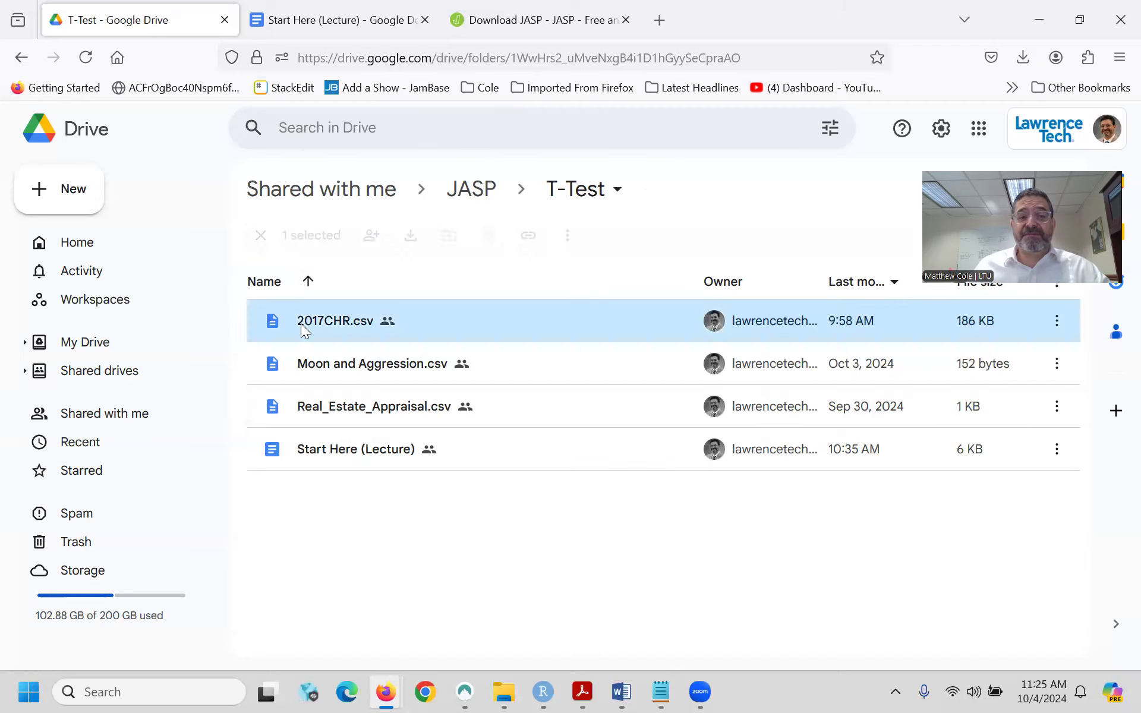
{"action": "left_click", "coordinate": [67, 201]}
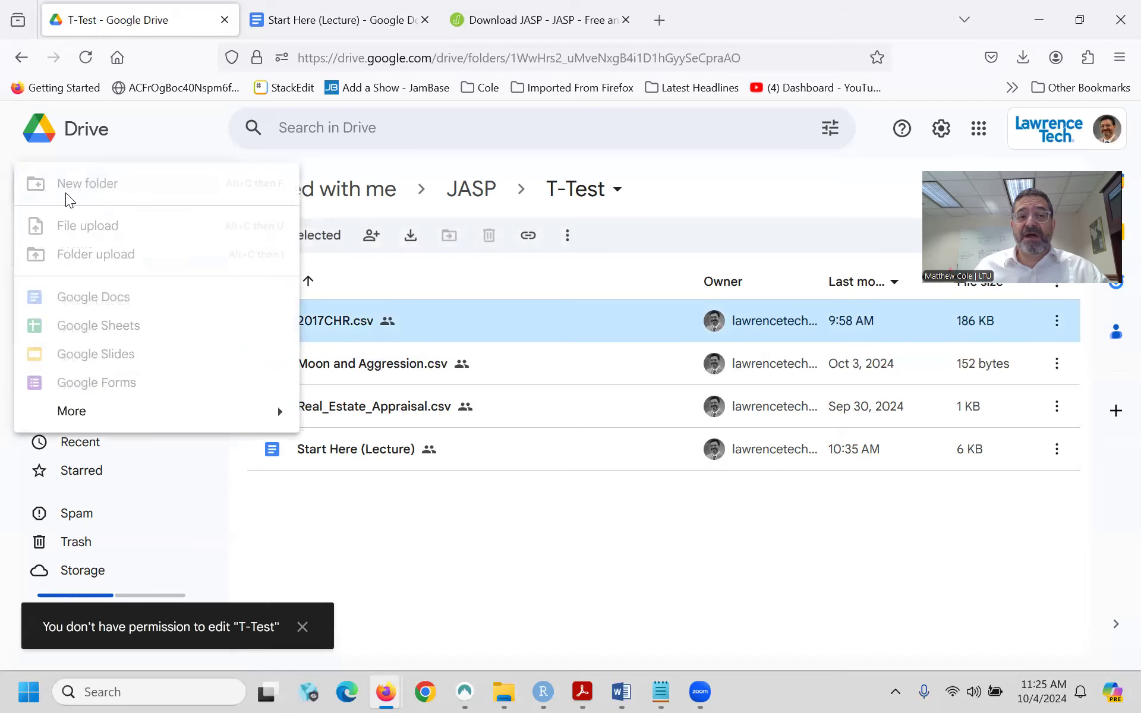
{"action": "left_click", "coordinate": [458, 533]}
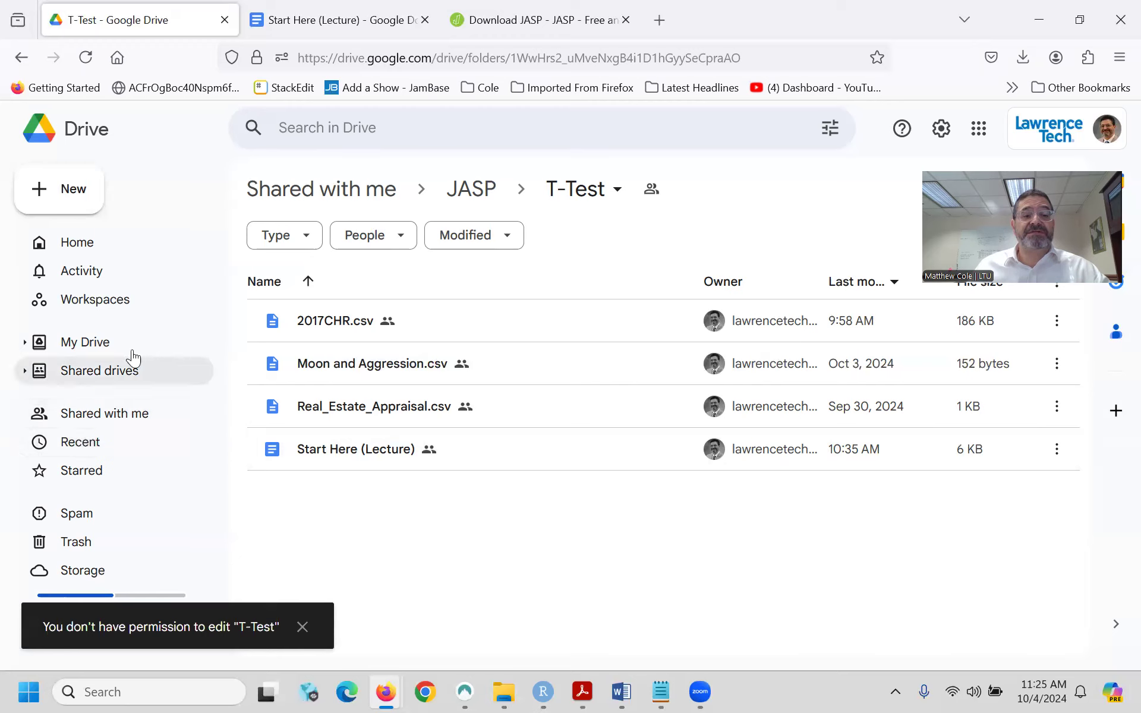
- Open a preview of 2017CHR.csv from the shared T-Test folder
{"action": "mouse_move", "coordinate": [355, 338]}
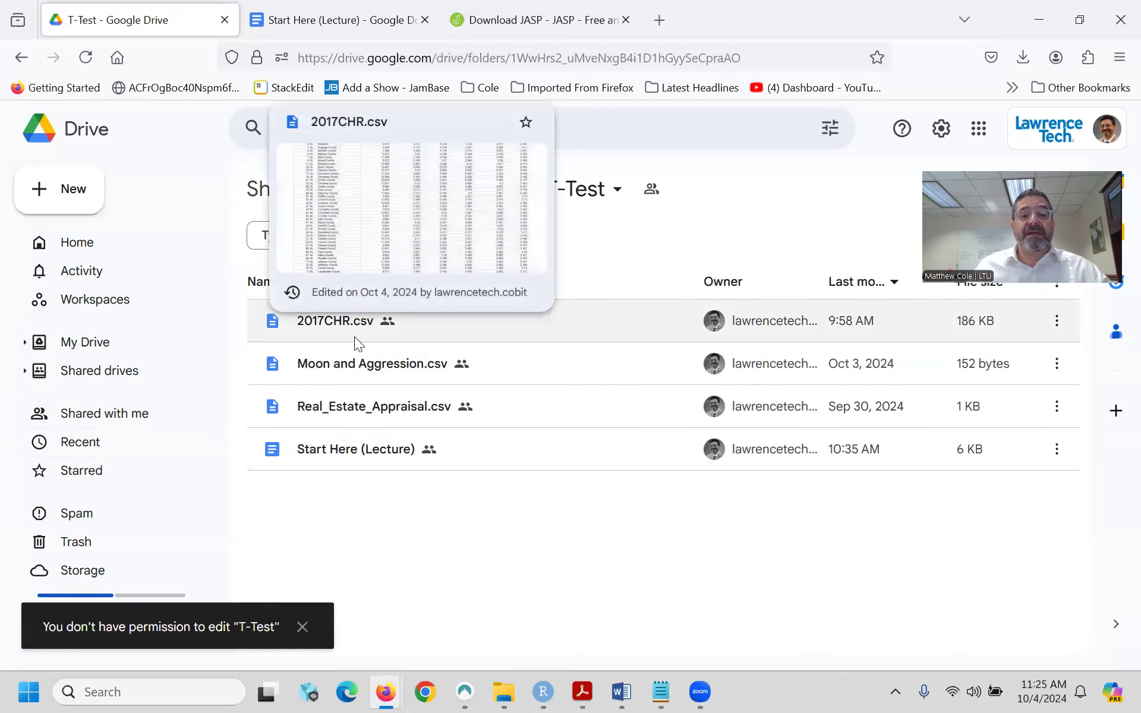
{"action": "left_click", "coordinate": [315, 325]}
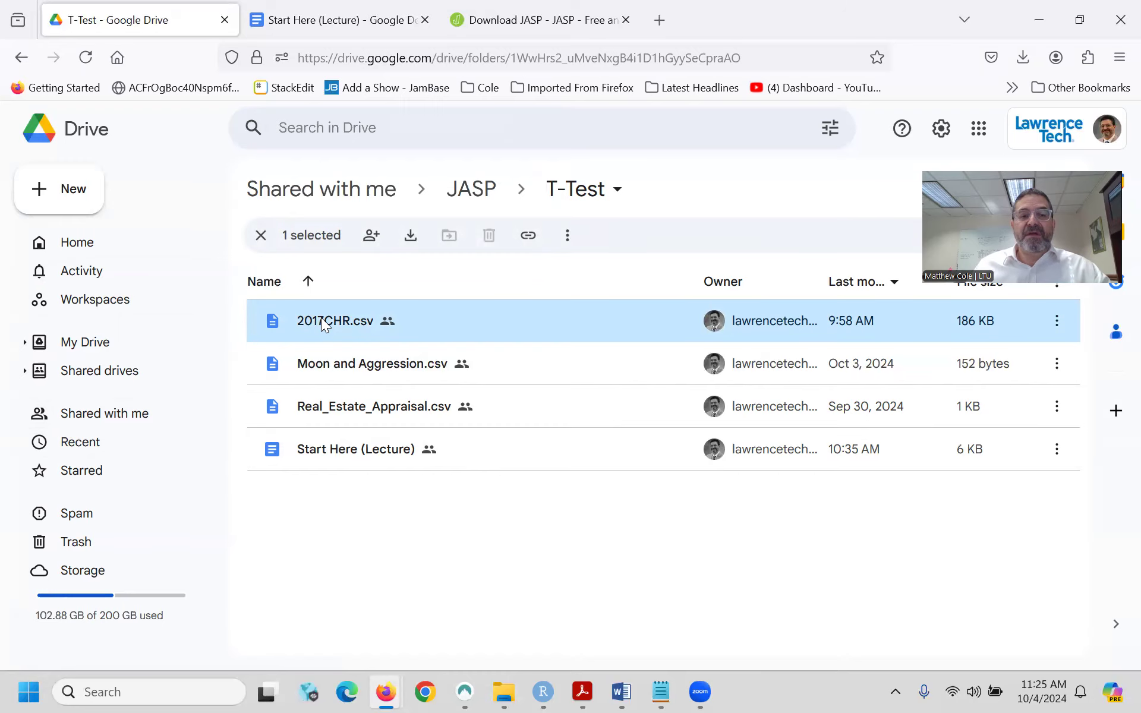
{"action": "double_click", "coordinate": [323, 324]}
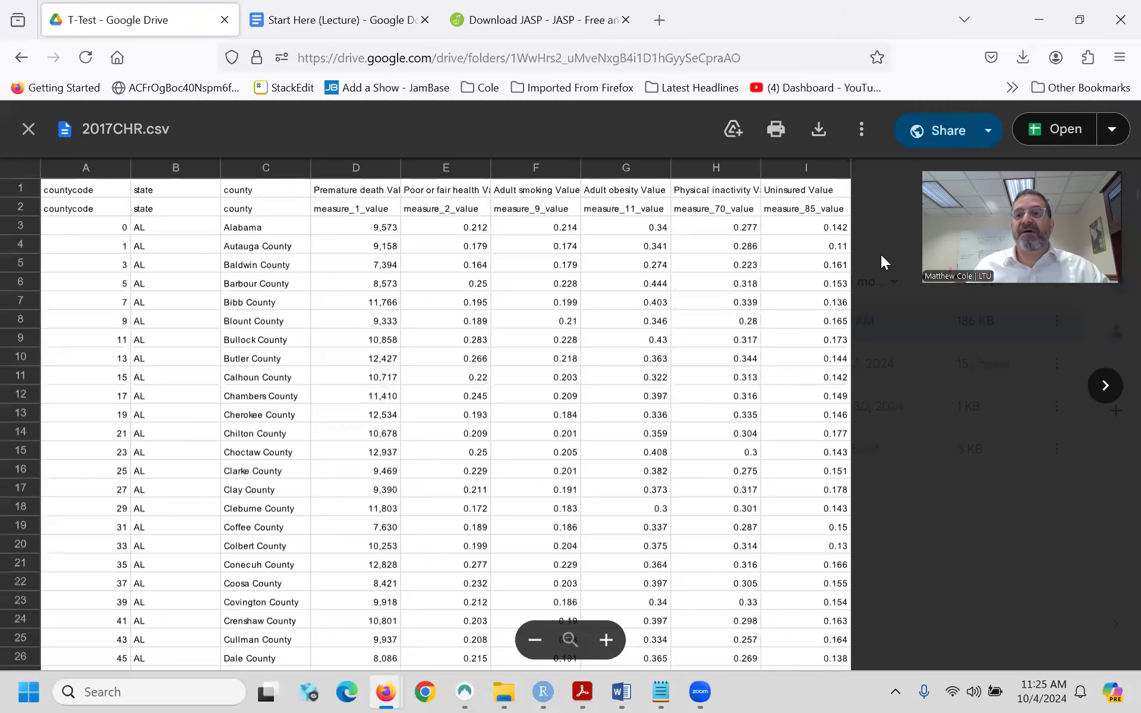
- Try to open the previewed 2017CHR.csv in Google Sheets, and close the tab it opens in
{"action": "left_click", "coordinate": [1064, 129]}
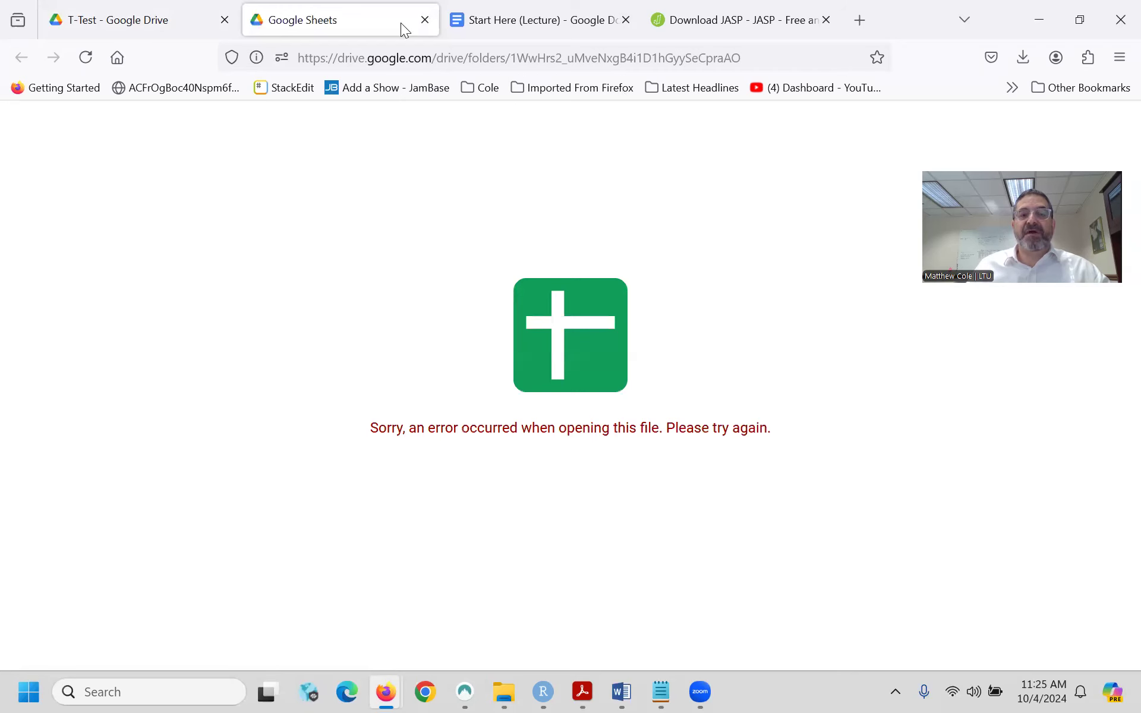
{"action": "left_click", "coordinate": [425, 20]}
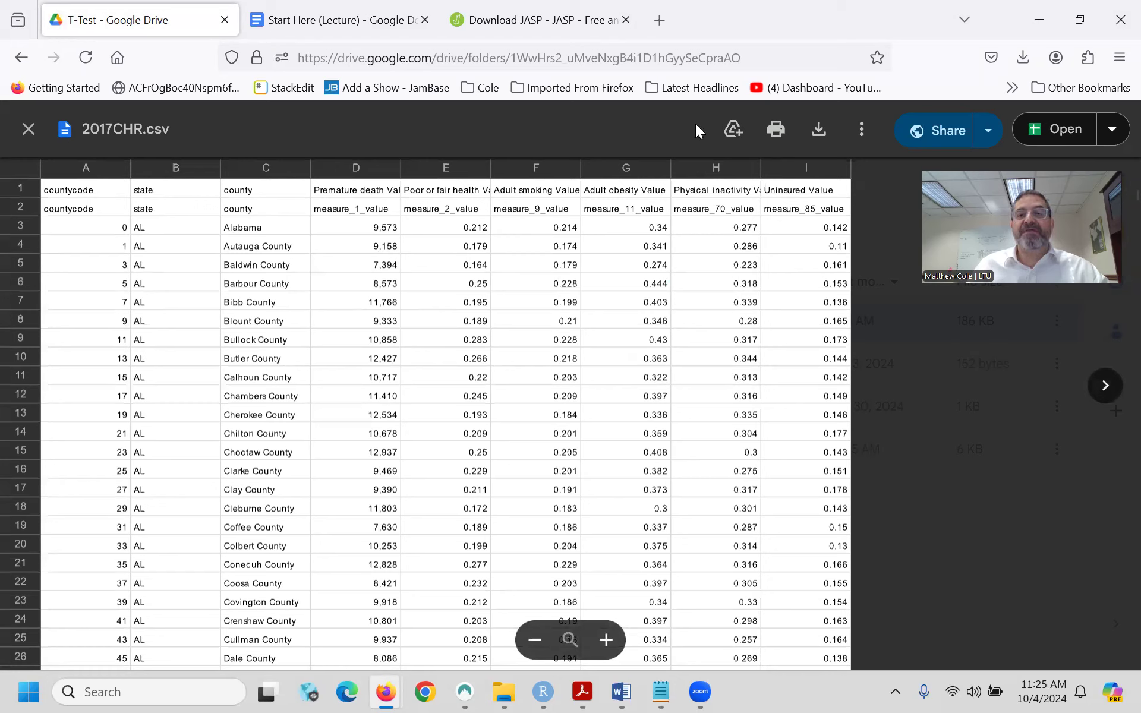
- Download 2017CHR.csv from the preview to the computer and dismiss the list of downloads
{"action": "left_click", "coordinate": [818, 131]}
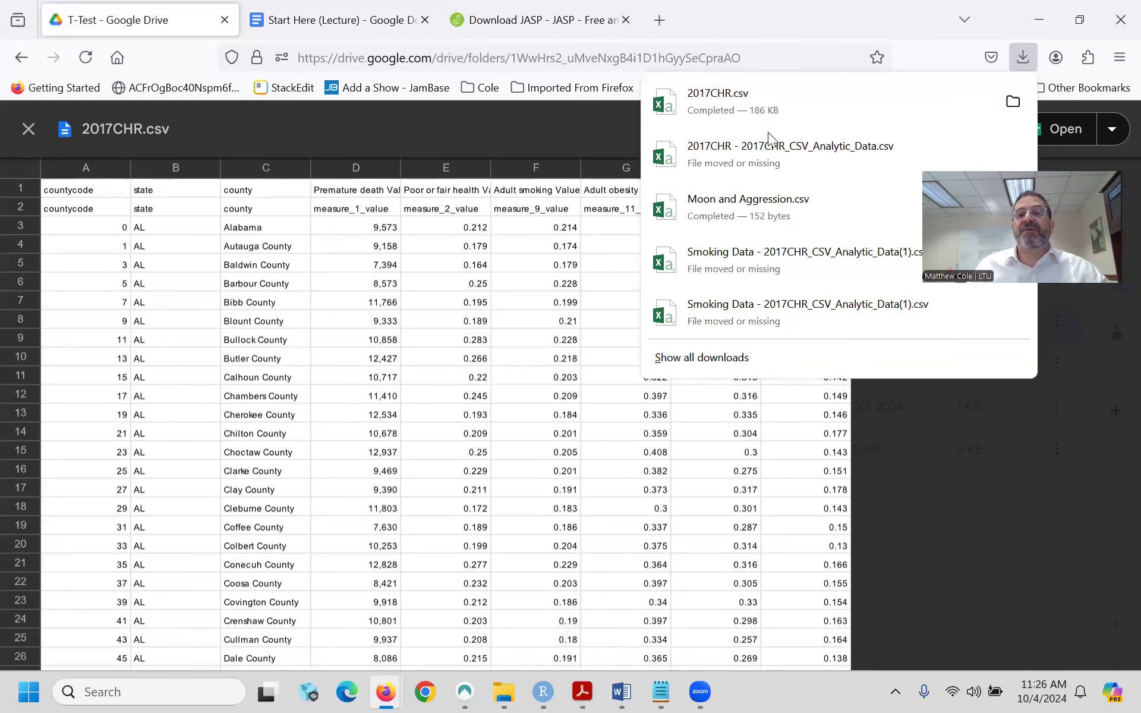
{"action": "left_click", "coordinate": [919, 484]}
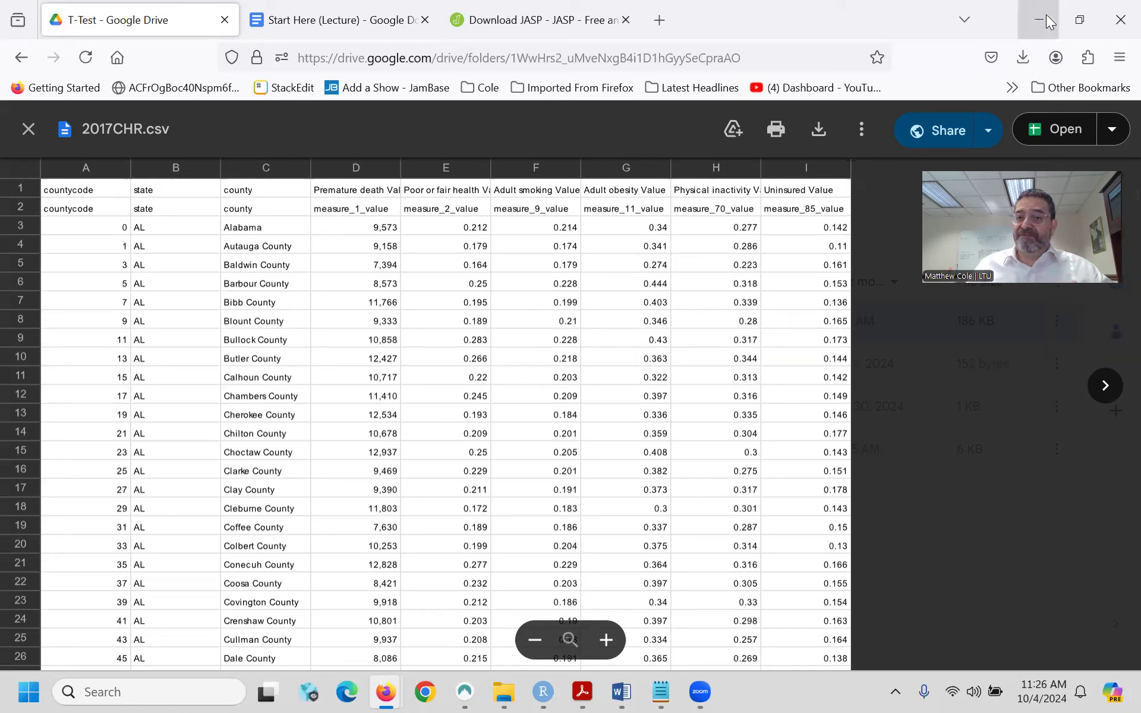
- Open the Google Drive home page, drive.google.com, in a new browser tab
{"action": "left_click", "coordinate": [660, 21]}
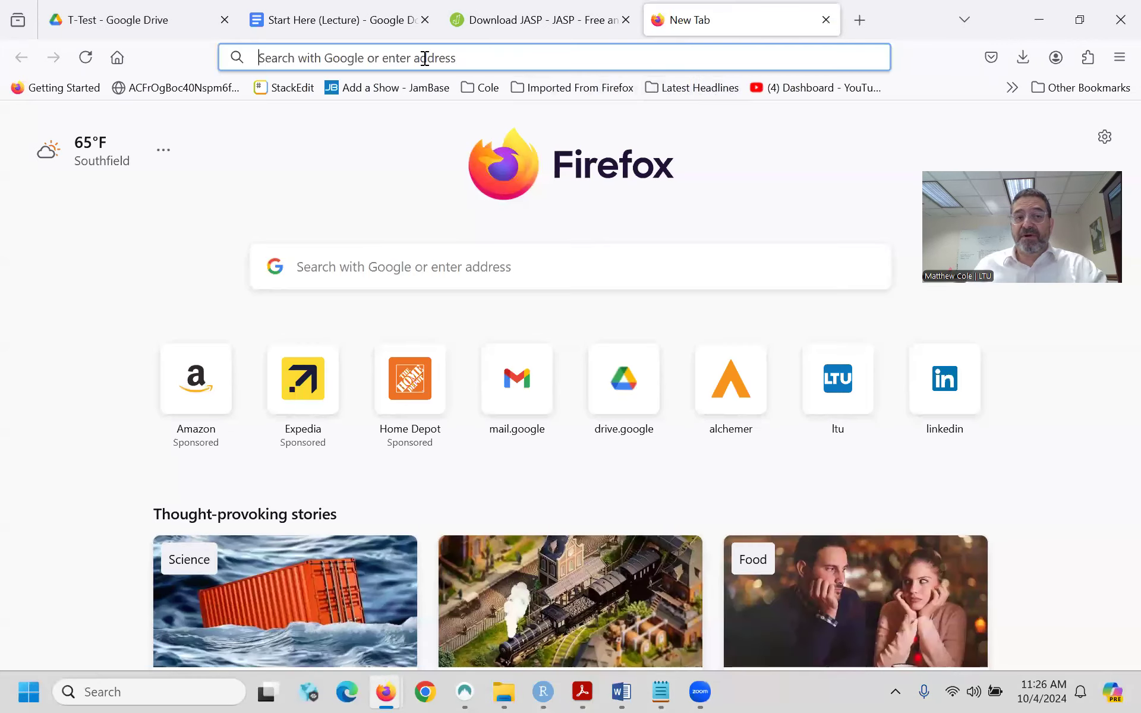
{"action": "type", "text": "dri"}
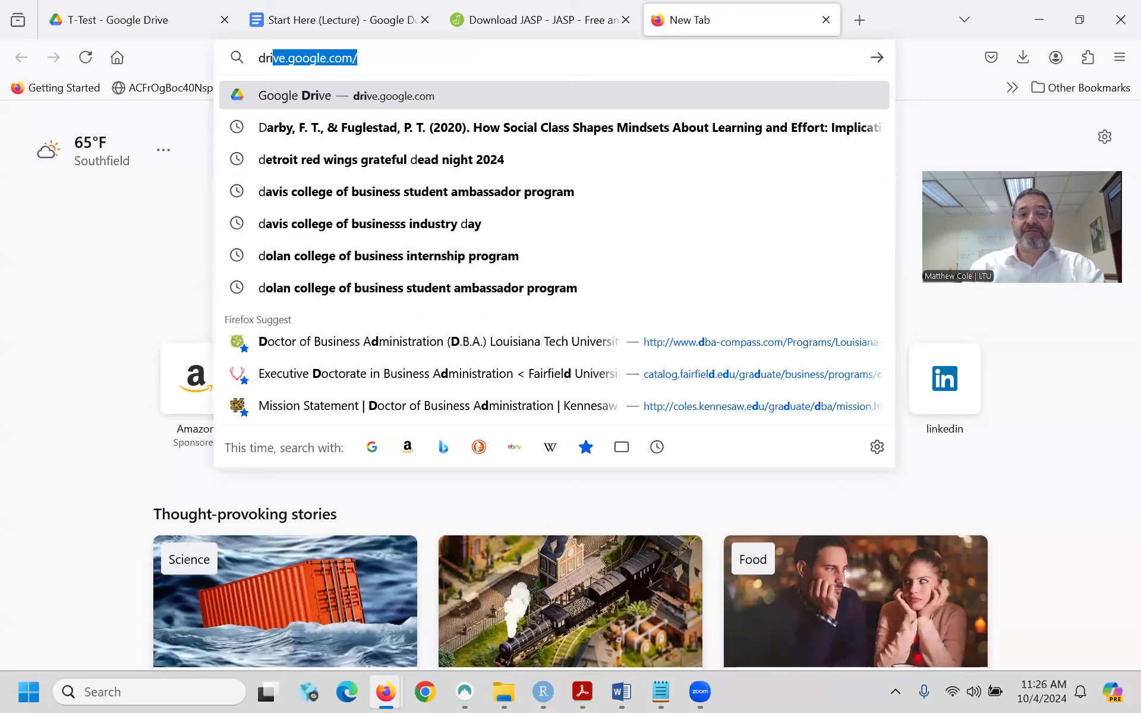
{"action": "key", "text": "Return"}
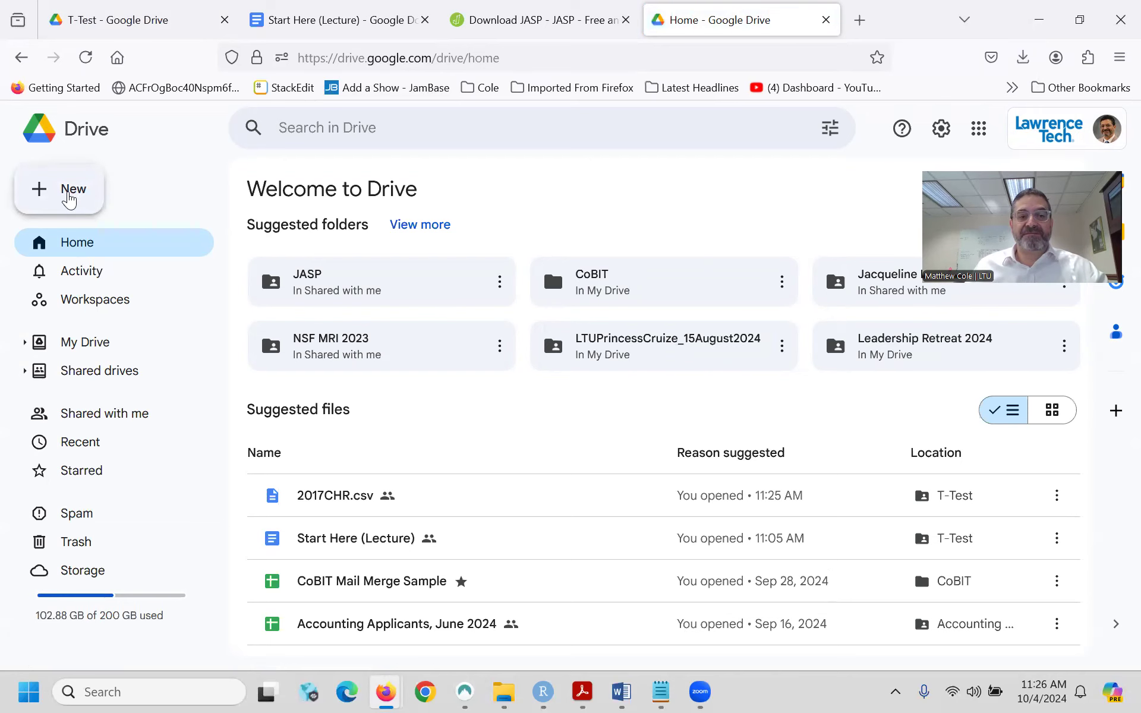
- Create a new folder named JASP in My Drive
{"action": "left_click", "coordinate": [69, 199]}
{"action": "left_click", "coordinate": [96, 195]}
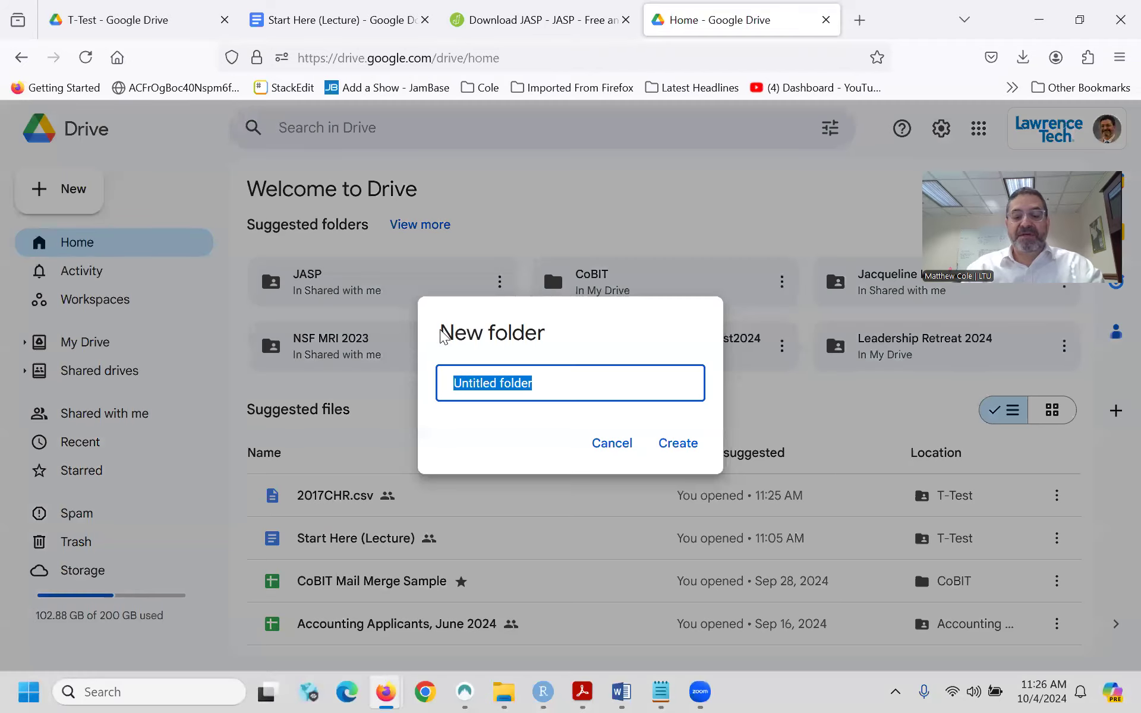
{"action": "type", "text": "Jasp"}
{"action": "key", "text": "BackSpace"}
{"action": "key", "text": "BackSpace"}
{"action": "key", "text": "BackSpace"}
{"action": "type", "text": "ASP"}
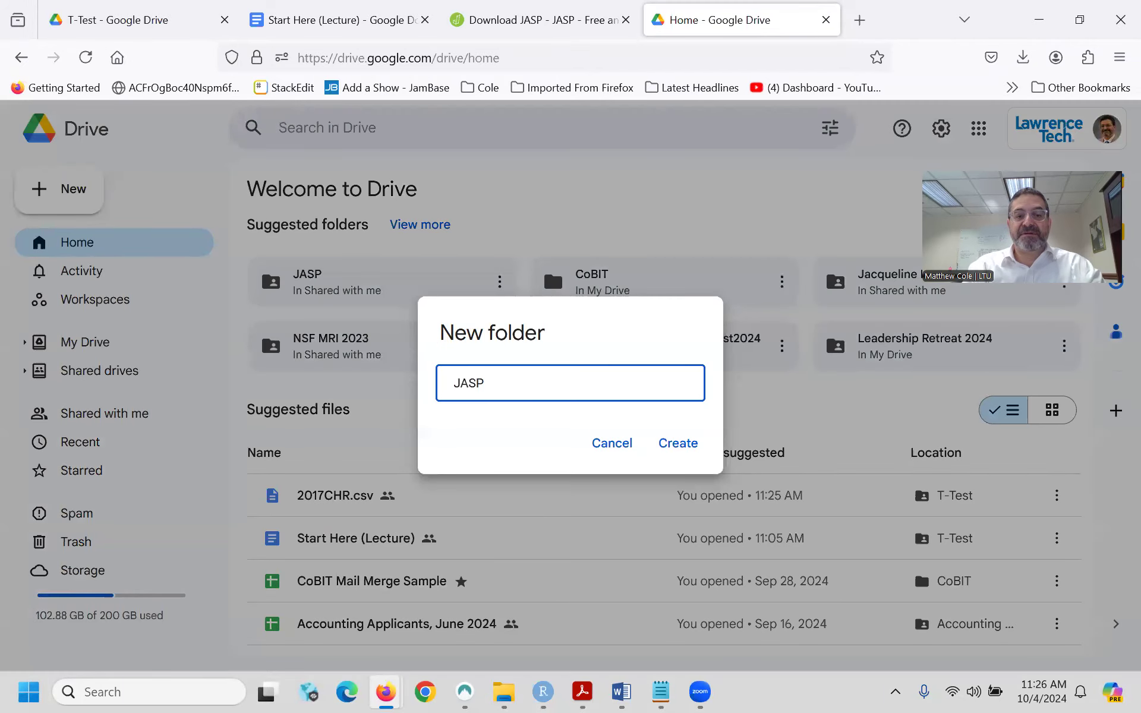
{"action": "type", "text": " L"}
{"action": "key", "text": "BackSpace"}
{"action": "type", "text": "Assignmen"}
{"action": "key", "text": "BackSpace"}
{"action": "key", "text": "BackSpace"}
{"action": "key", "text": "BackSpace"}
{"action": "key", "text": "BackSpace"}
{"action": "key", "text": "BackSpace"}
{"action": "key", "text": "BackSpace"}
{"action": "key", "text": "BackSpace"}
{"action": "key", "text": "BackSpace"}
{"action": "key", "text": "BackSpace"}
{"action": "key", "text": "BackSpace"}
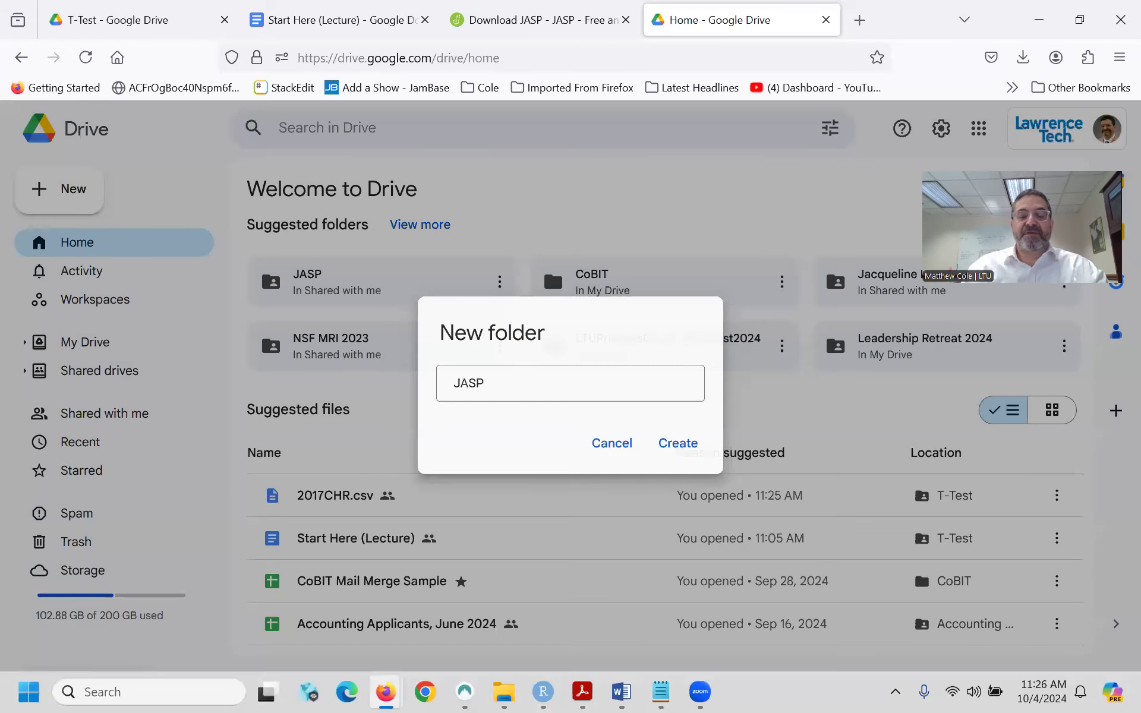
{"action": "key", "text": "Return"}
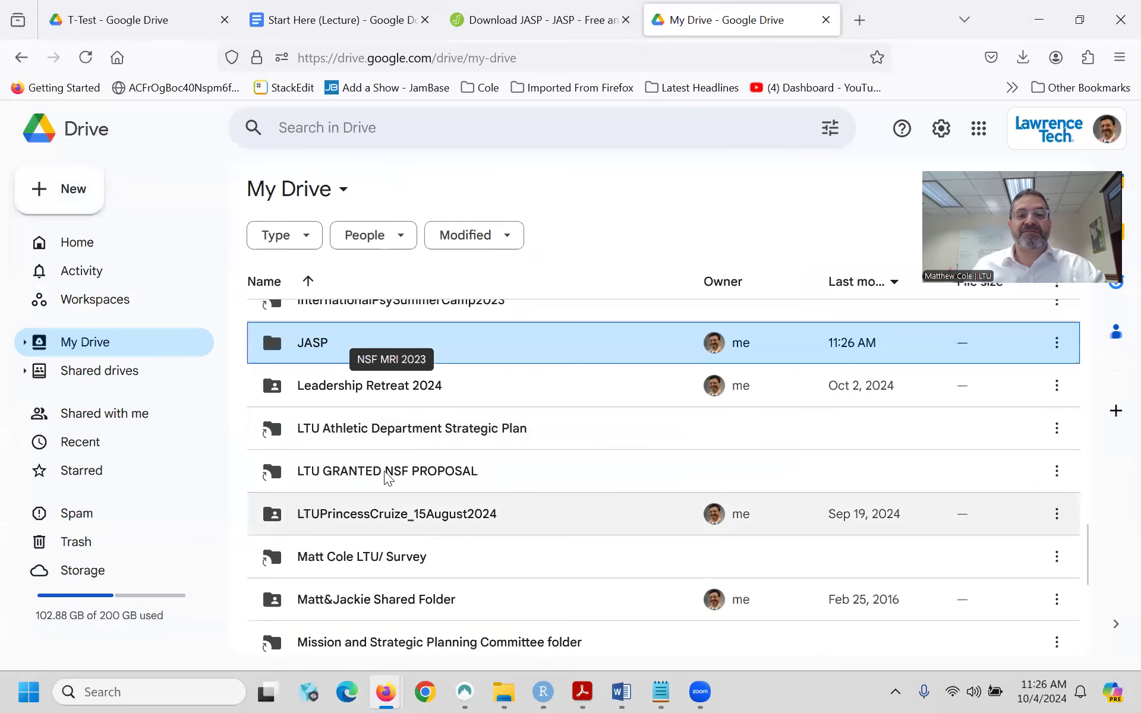
- Open the new JASP folder and create a blank Google Sheets spreadsheet in it
{"action": "double_click", "coordinate": [305, 338]}
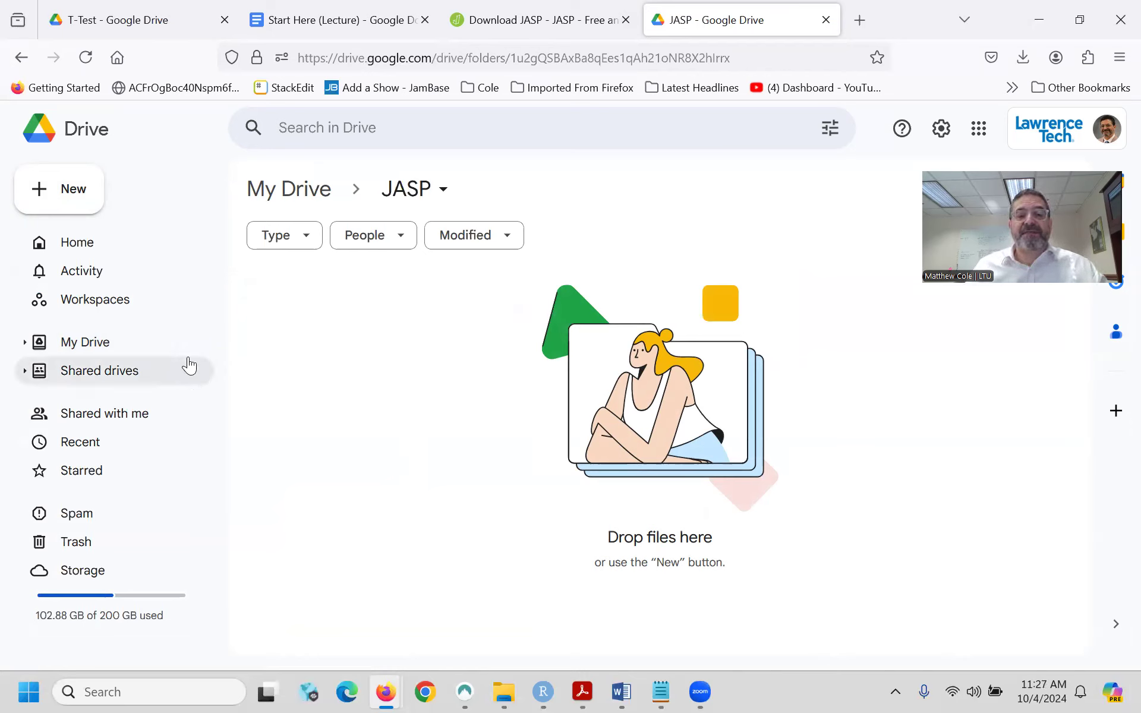
{"action": "left_click", "coordinate": [62, 191]}
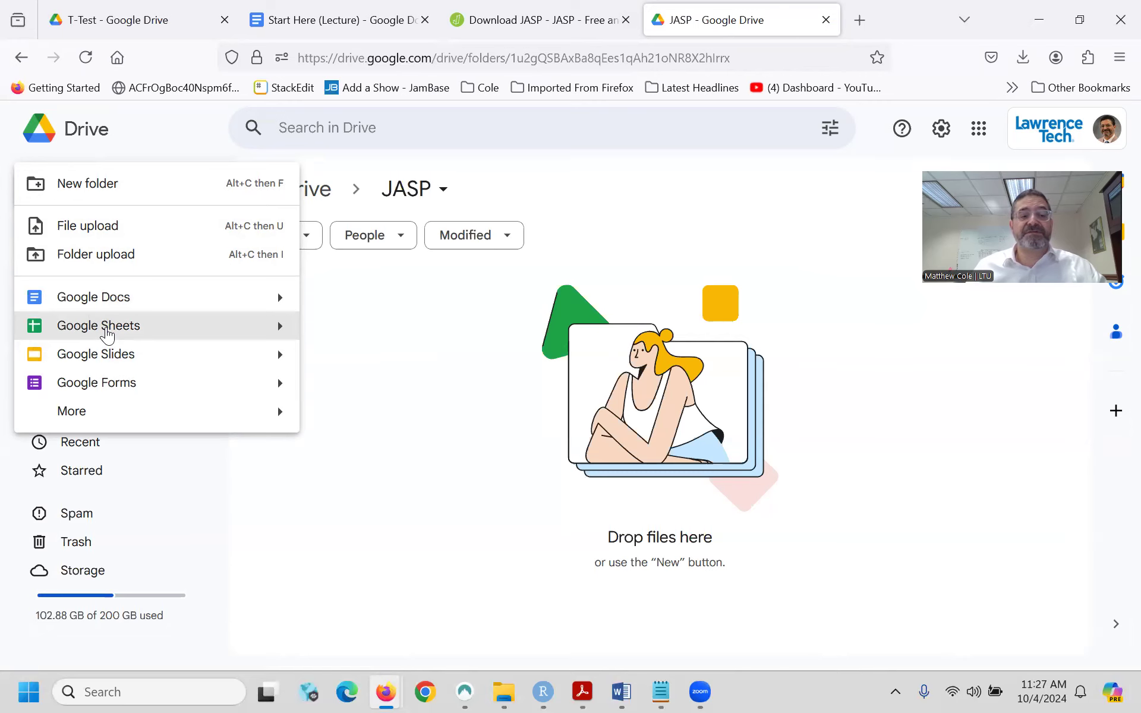
{"action": "left_click", "coordinate": [106, 332]}
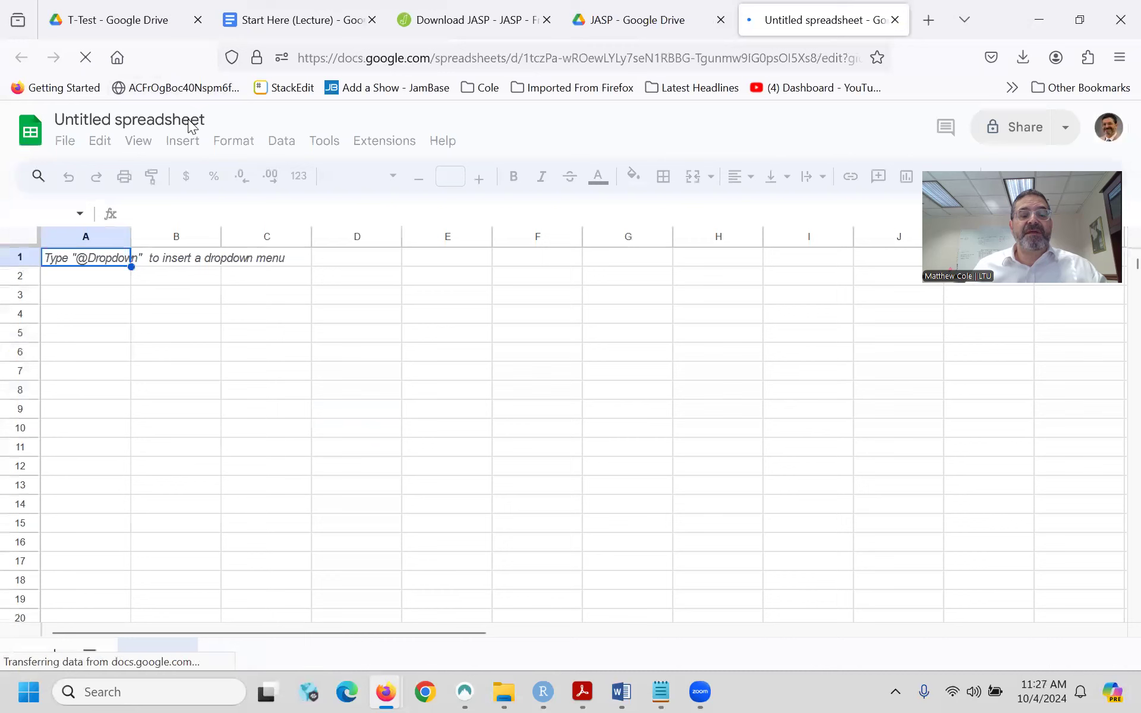
- Import the downloaded 2017CHR.csv from the computer, replacing the blank spreadsheet, with automatic separator detection and text conversion on
{"action": "left_click", "coordinate": [65, 142]}
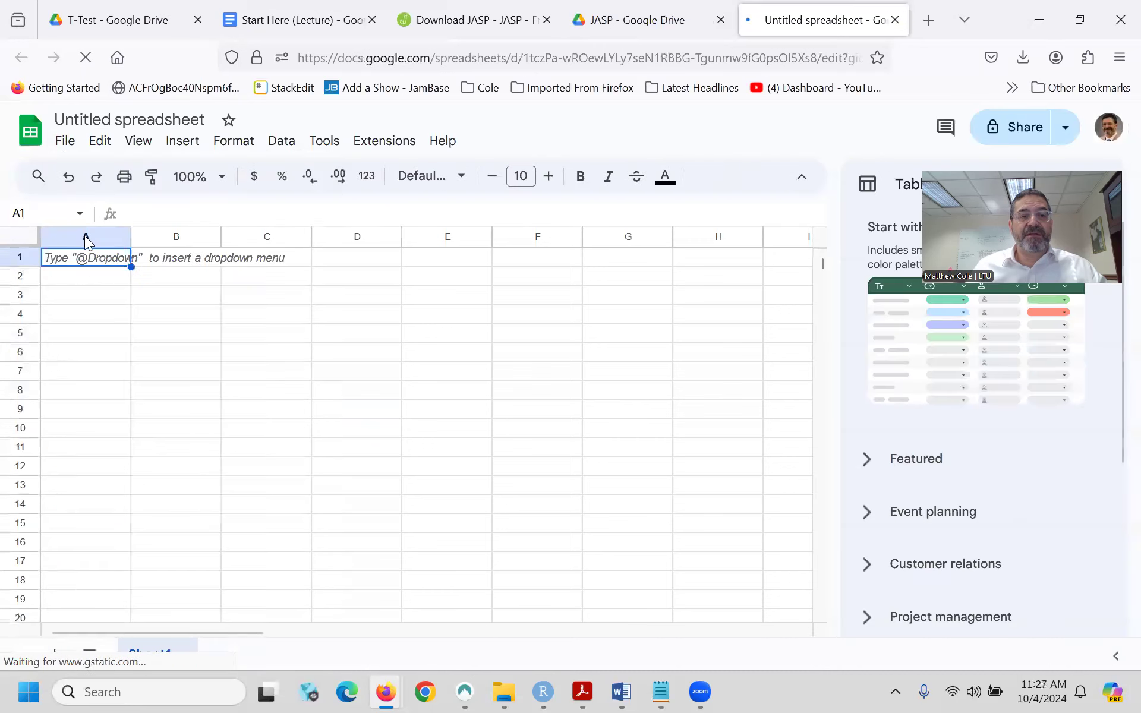
{"action": "left_click", "coordinate": [65, 145]}
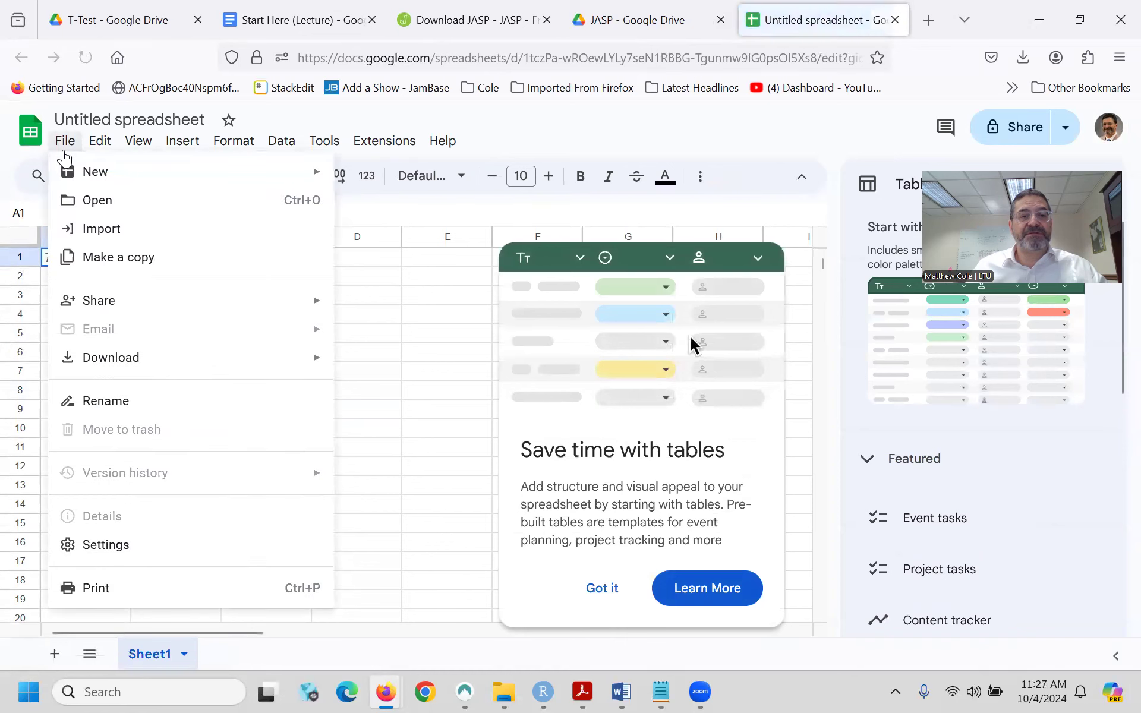
{"action": "left_click", "coordinate": [89, 230]}
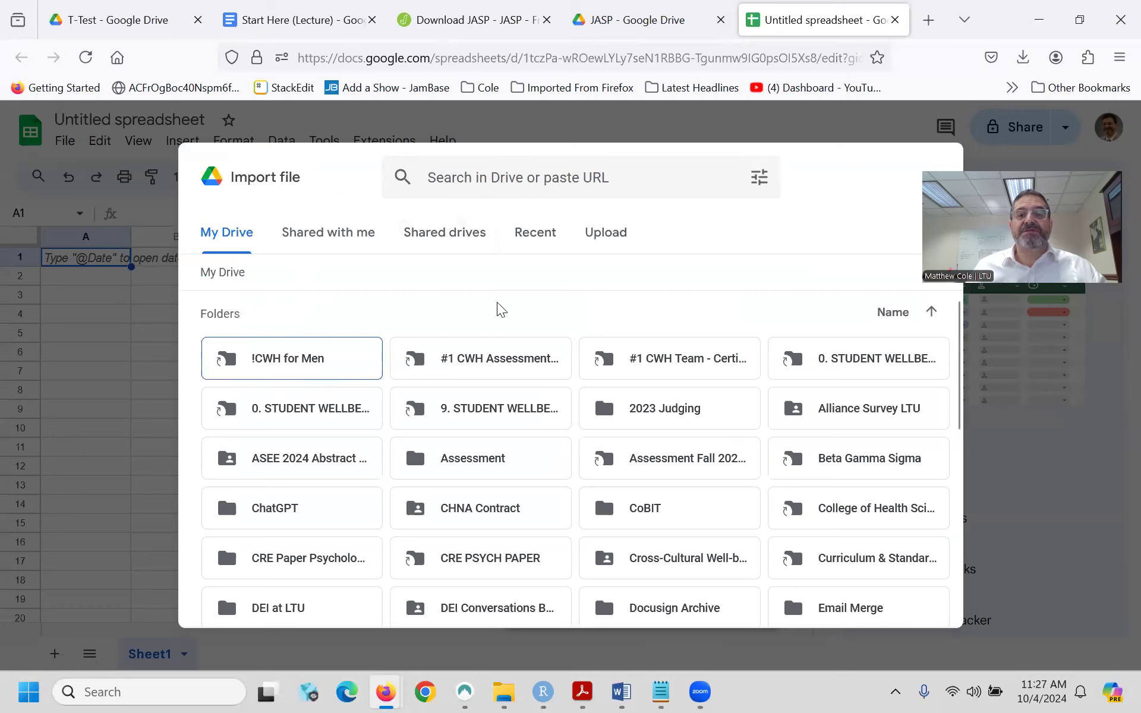
{"action": "left_click", "coordinate": [607, 234]}
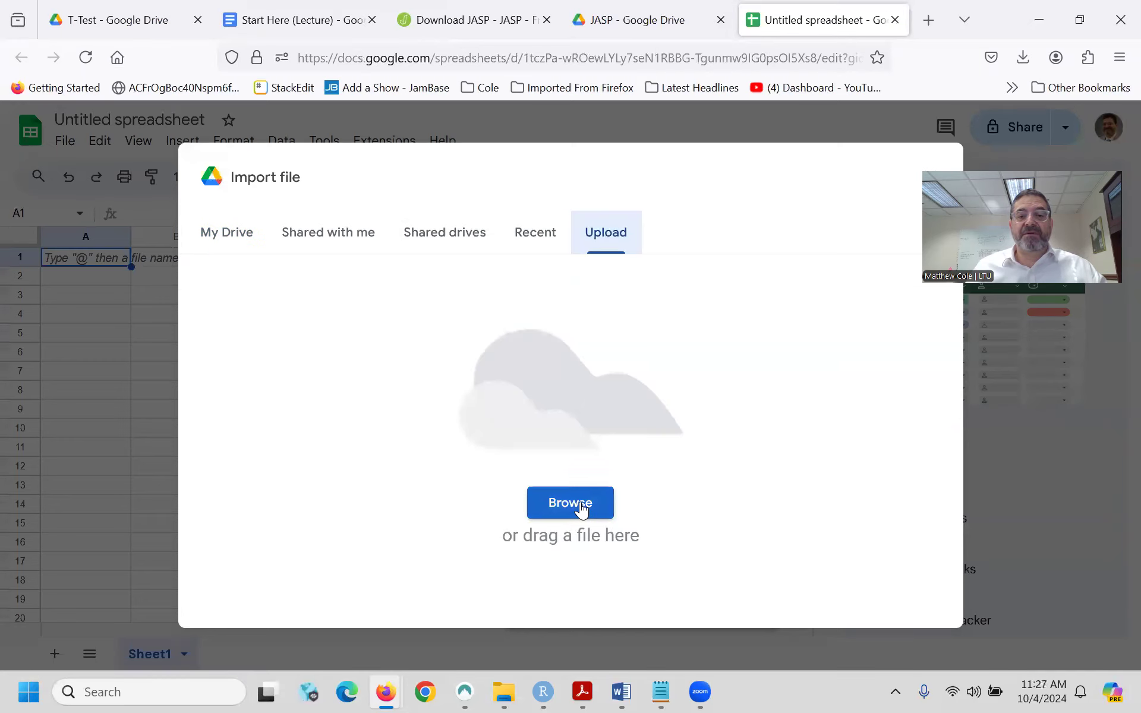
{"action": "left_click", "coordinate": [580, 505]}
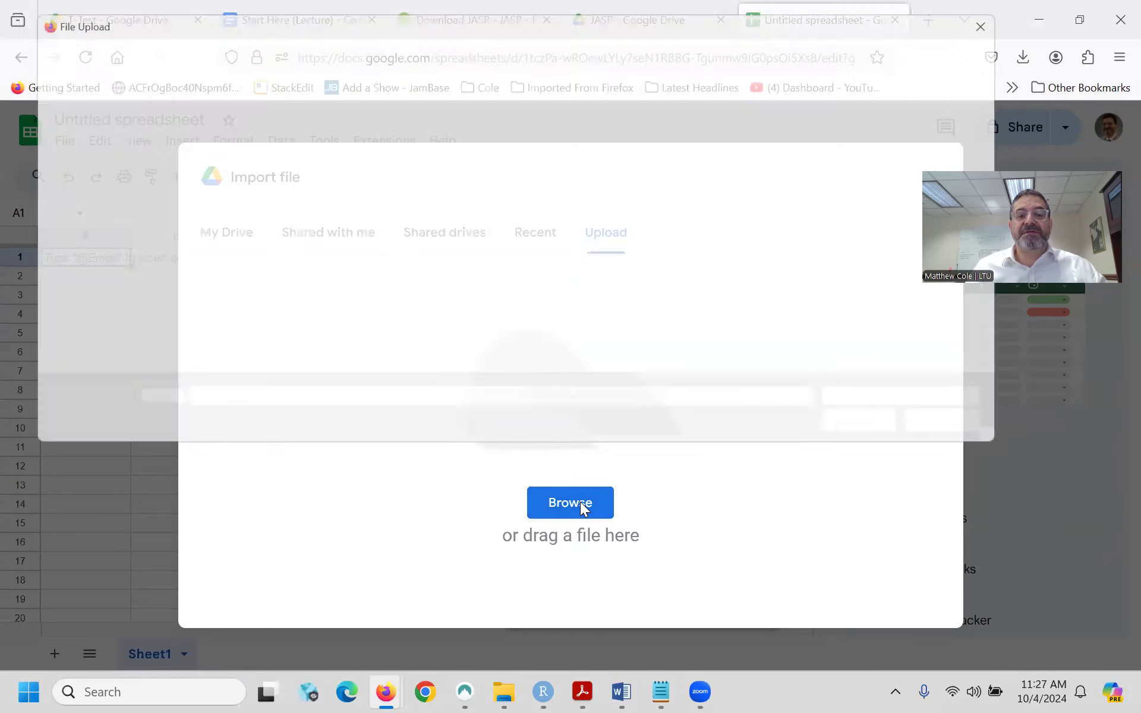
{"action": "scroll", "coordinate": [92, 171], "scroll_direction": "up", "scroll_amount": 5}
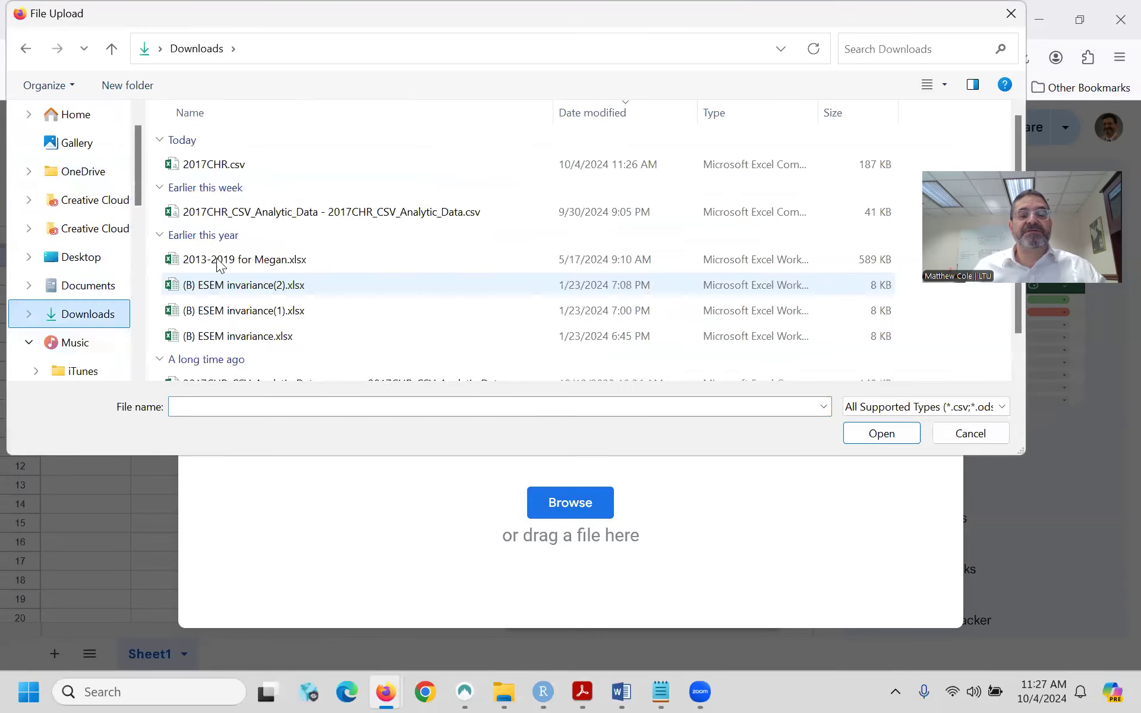
{"action": "left_click", "coordinate": [211, 169]}
{"action": "left_click", "coordinate": [879, 433]}
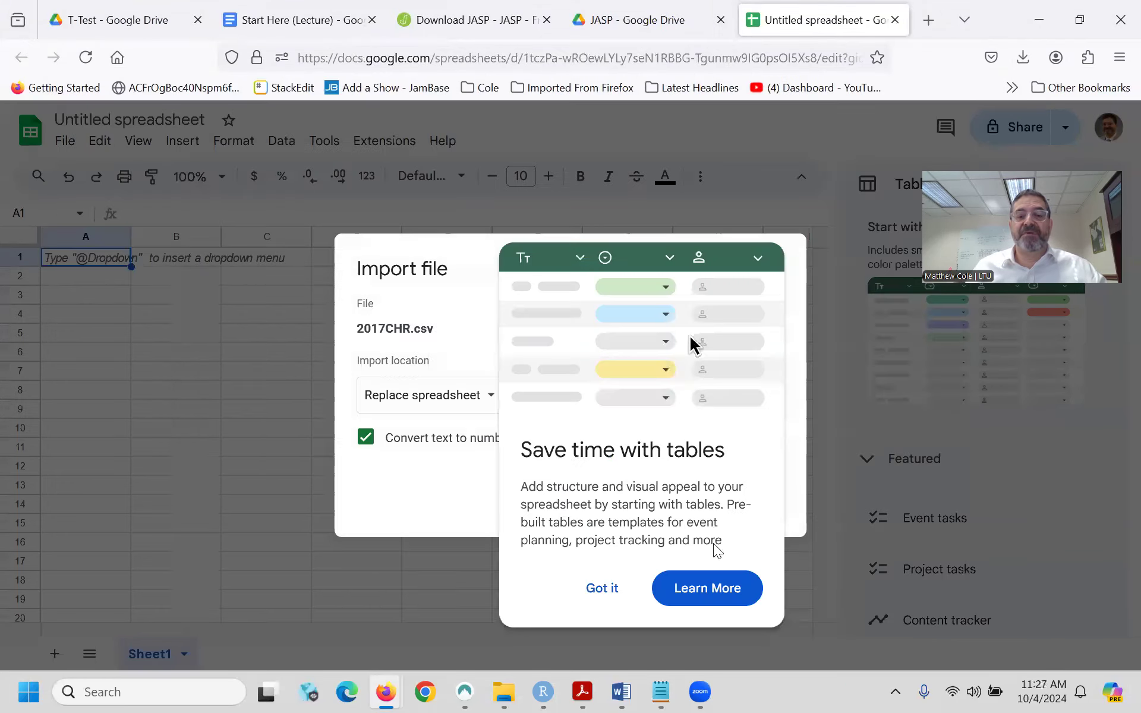
{"action": "left_click", "coordinate": [594, 590]}
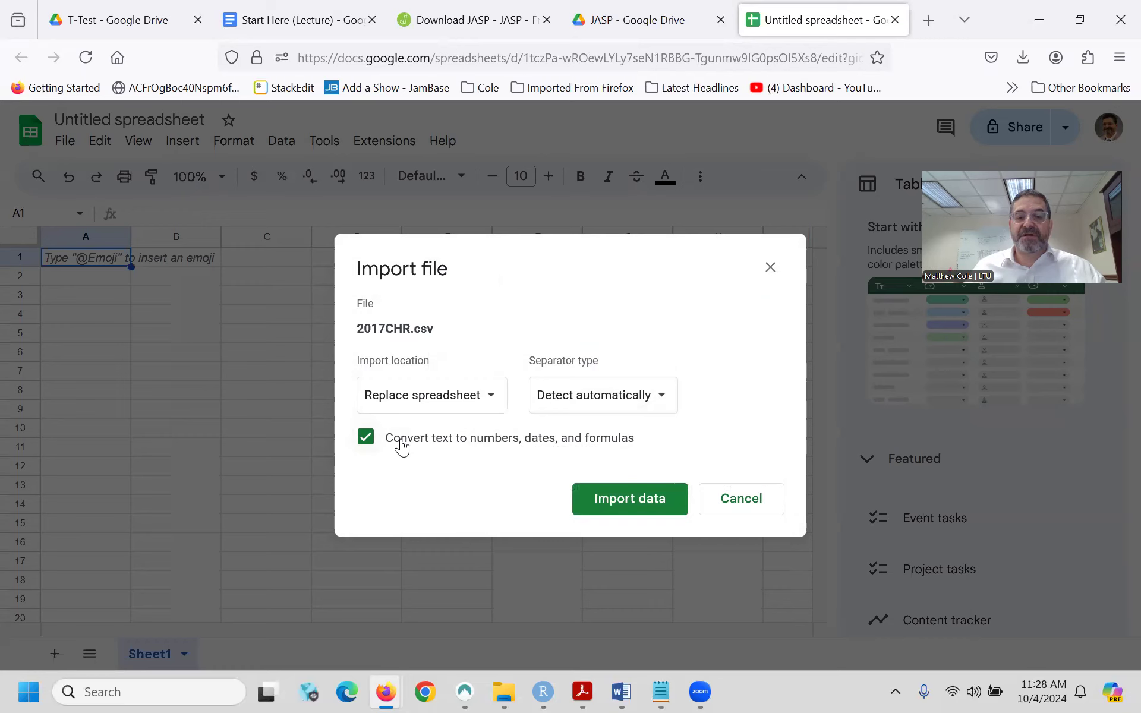
{"action": "left_click", "coordinate": [621, 501]}
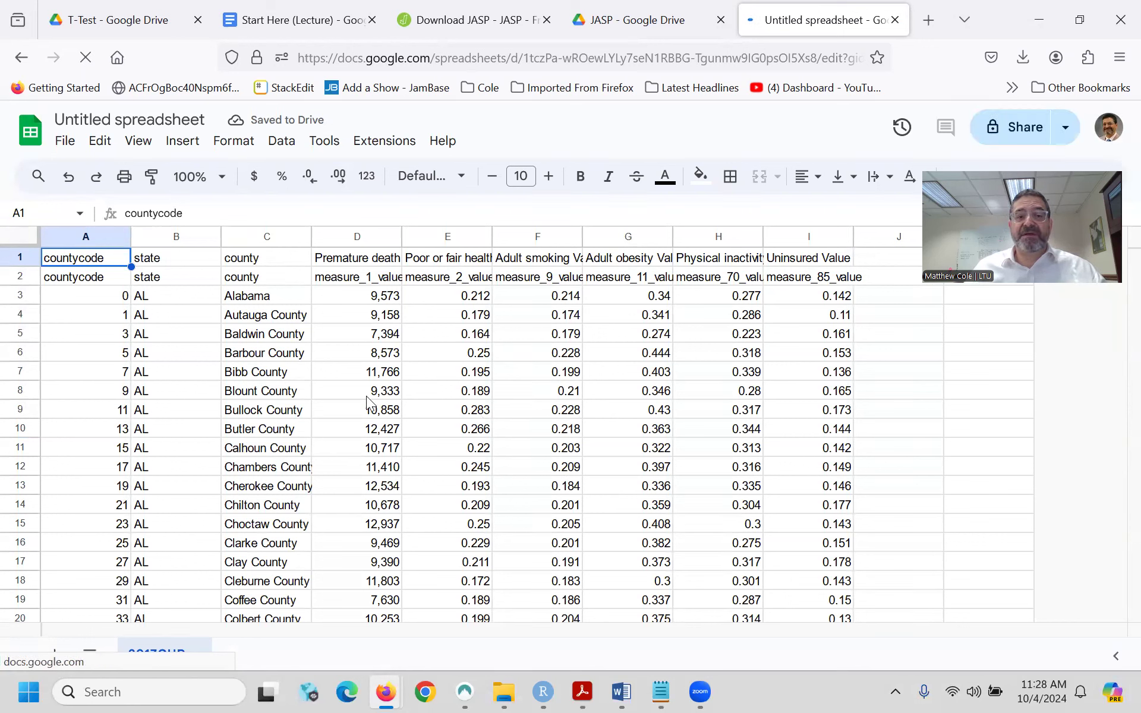
- Examine the imported county health data, including the premature death, poor or fair health and adult smoking columns and the second row
{"action": "left_click", "coordinate": [355, 236]}
{"action": "left_click", "coordinate": [451, 236]}
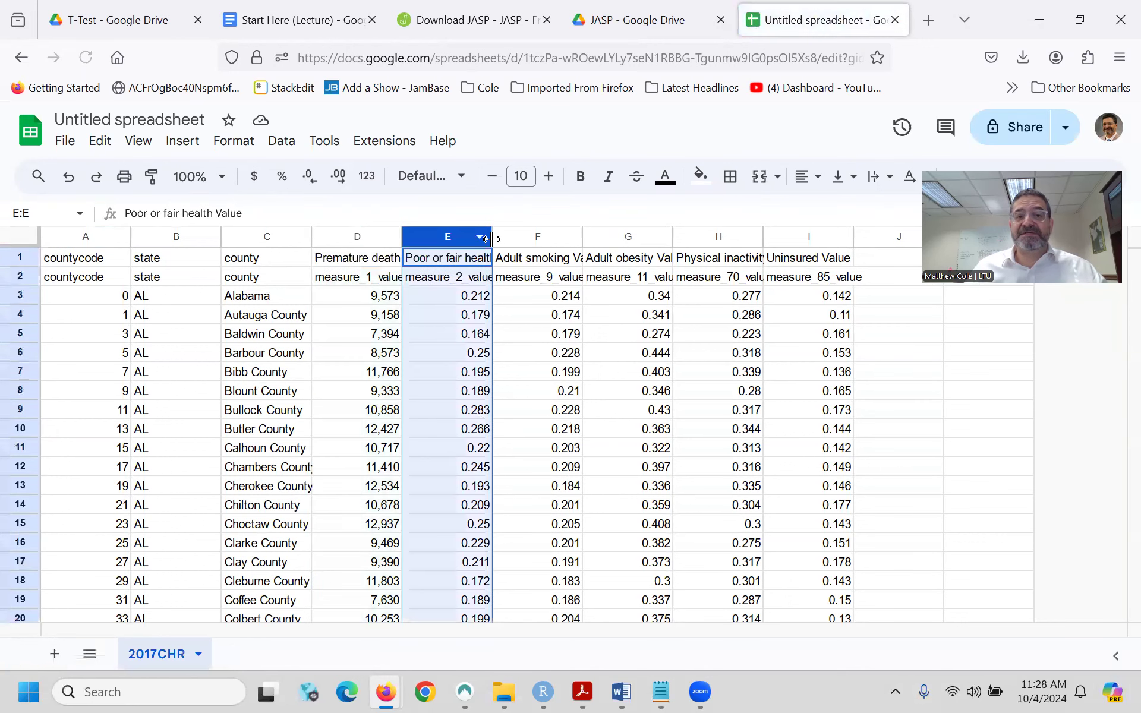
{"action": "left_click", "coordinate": [536, 240]}
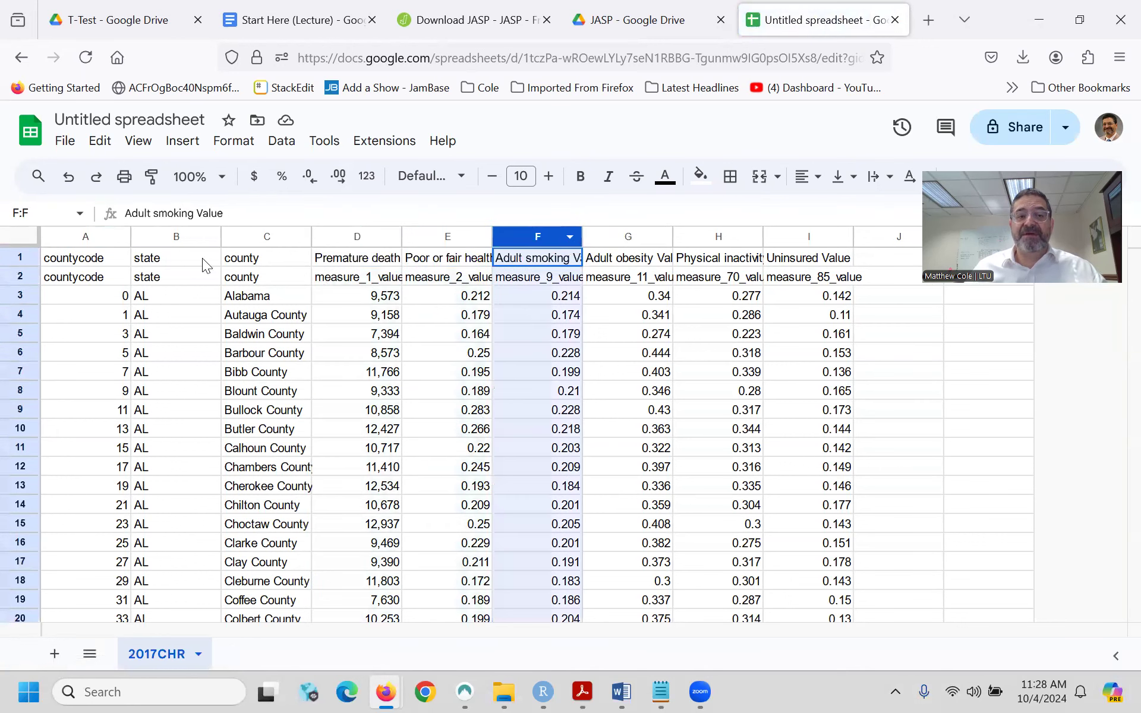
{"action": "left_click", "coordinate": [20, 275]}
{"action": "left_click", "coordinate": [194, 356]}
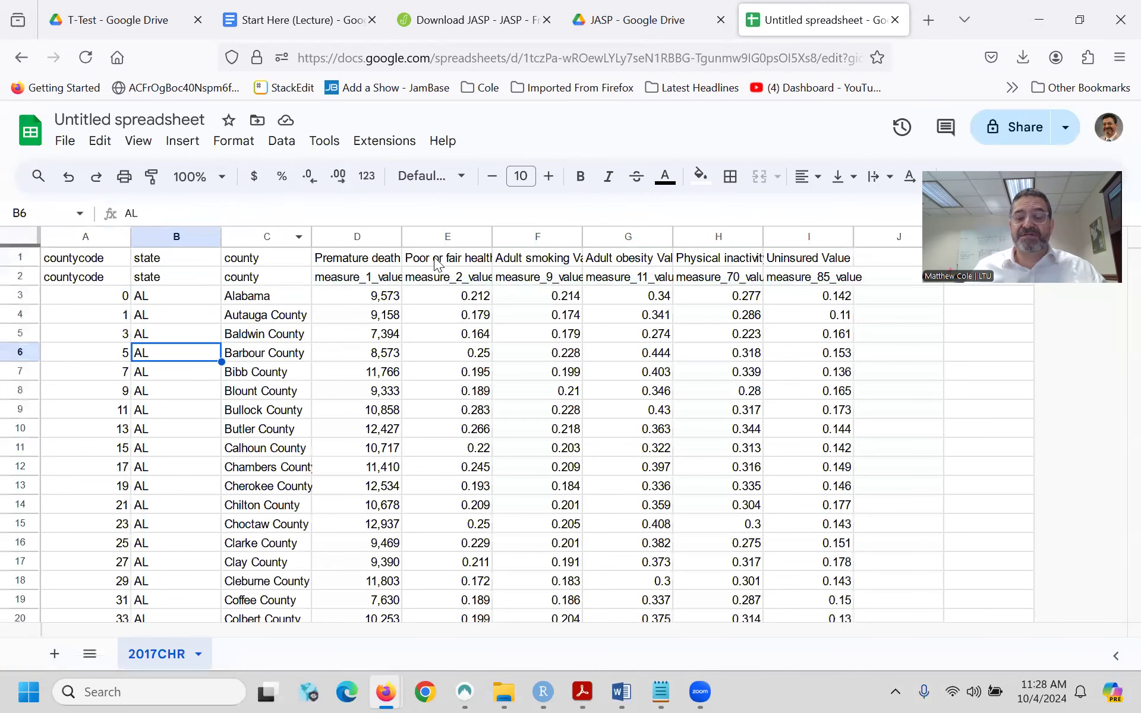
{"action": "scroll", "coordinate": [667, 411], "scroll_direction": "down", "scroll_amount": 2}
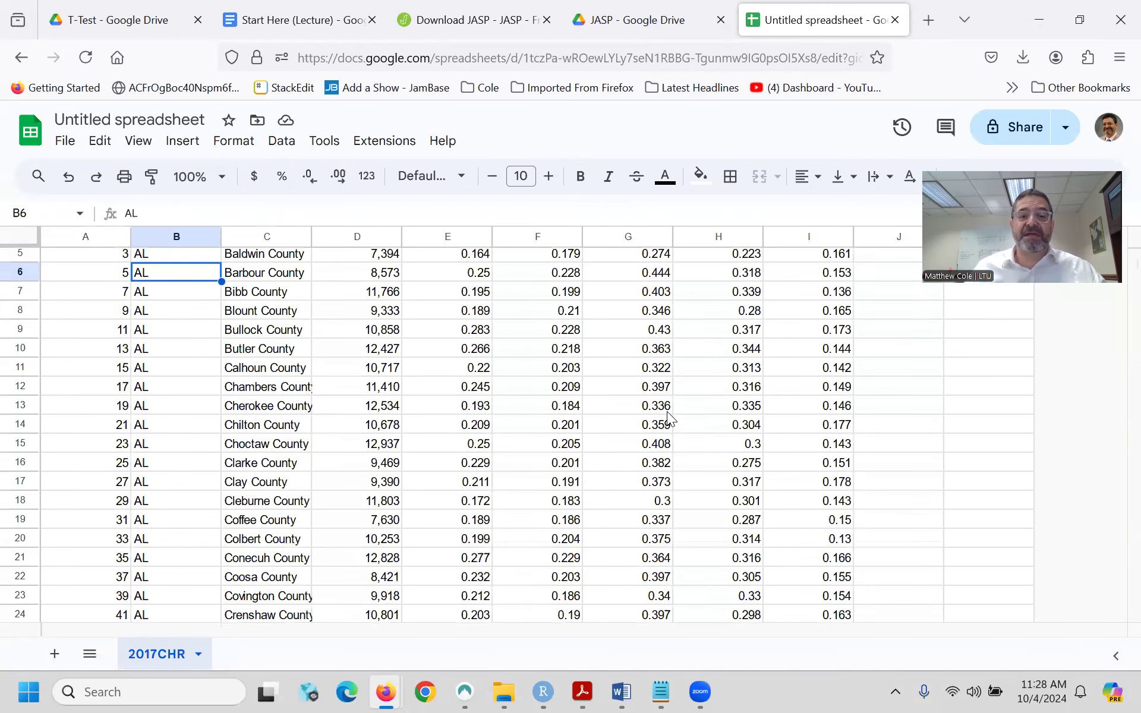
{"action": "scroll", "coordinate": [503, 421], "scroll_direction": "up", "scroll_amount": 2}
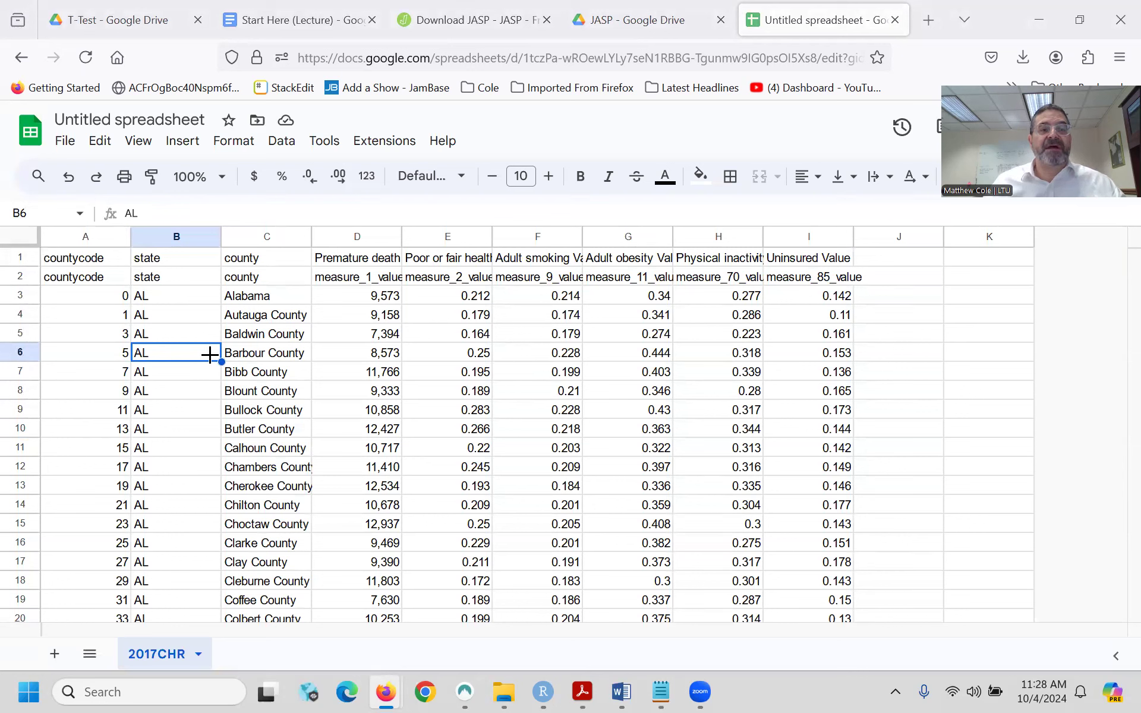
- Rename the untitled spreadsheet as CH_Cleaned
{"action": "left_click", "coordinate": [177, 118]}
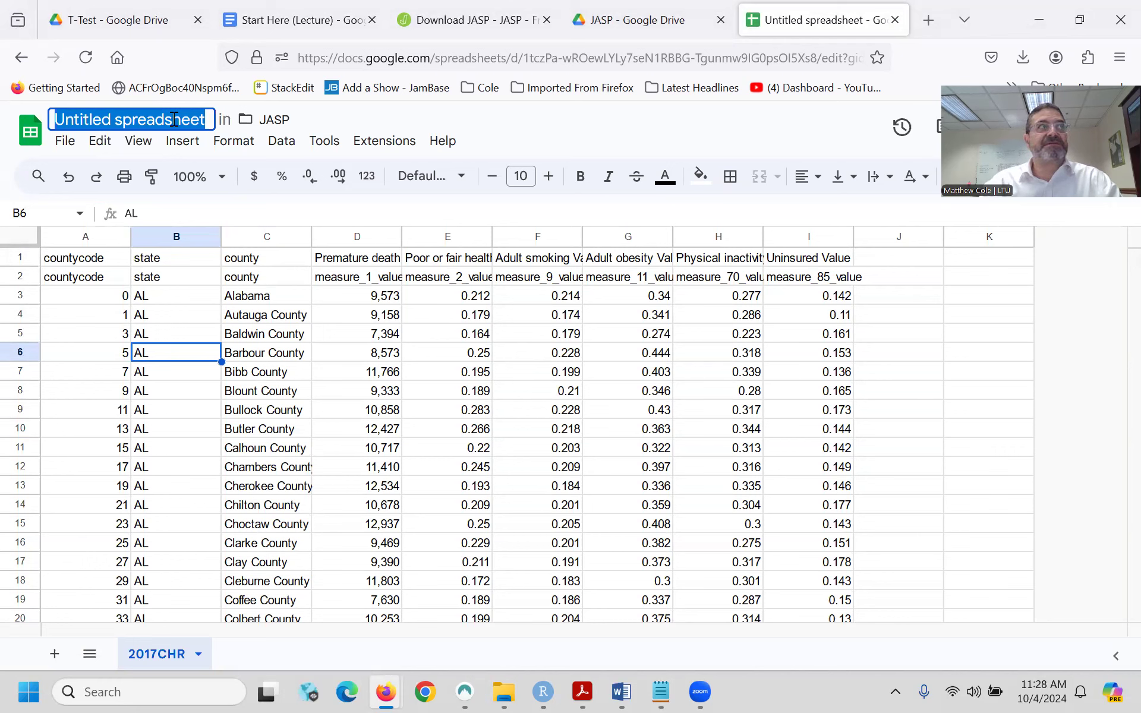
{"action": "type", "text": "C"}
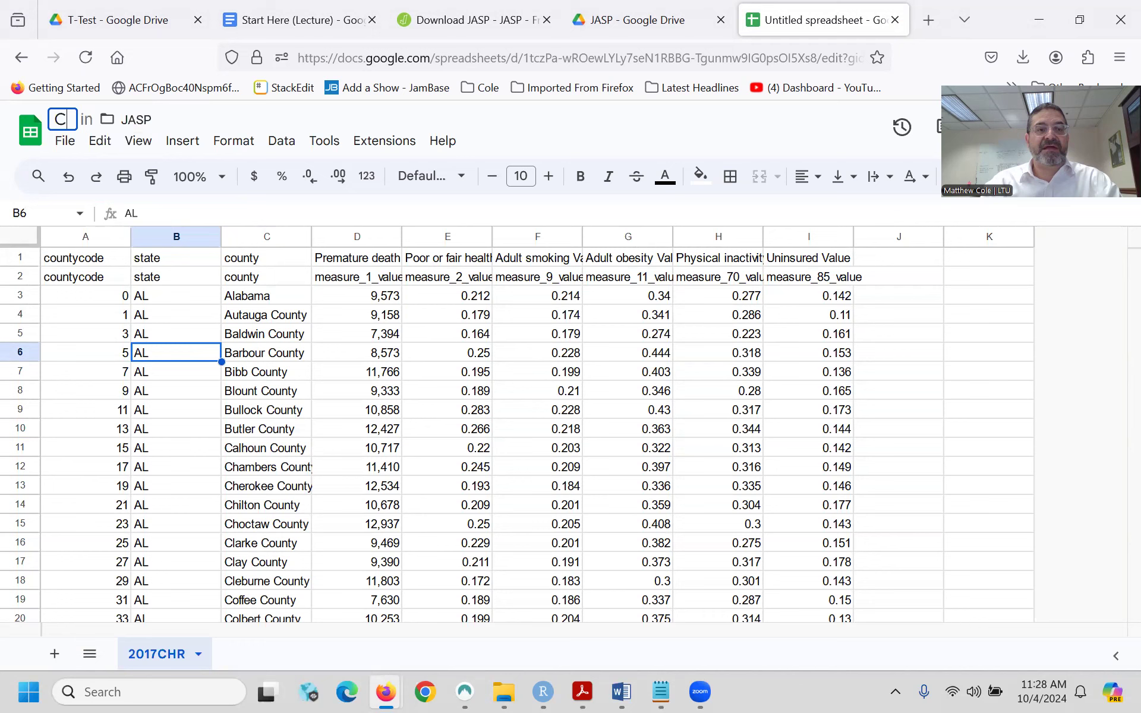
{"action": "key", "text": "BackSpace"}
{"action": "type", "text": "T-tes"}
{"action": "key", "text": "BackSpace"}
{"action": "key", "text": "BackSpace"}
{"action": "key", "text": "BackSpace"}
{"action": "key", "text": "BackSpace"}
{"action": "key", "text": "BackSpace"}
{"action": "type", "text": "CH_Cleaned"}
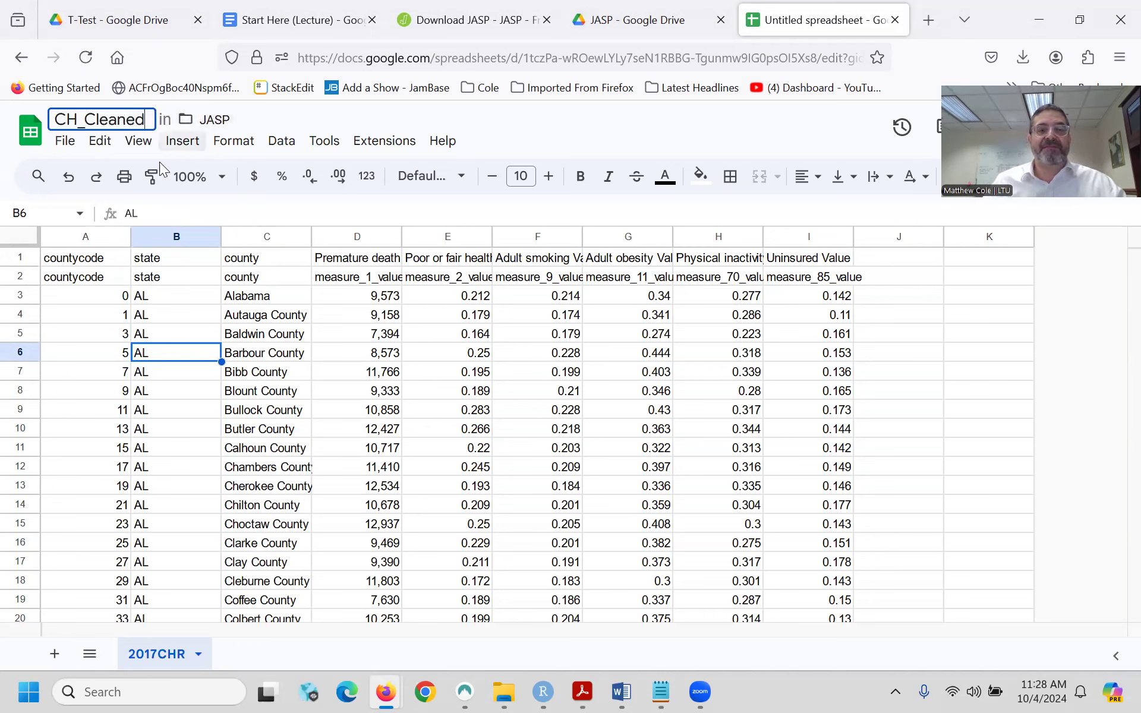
{"action": "left_click", "coordinate": [188, 276]}
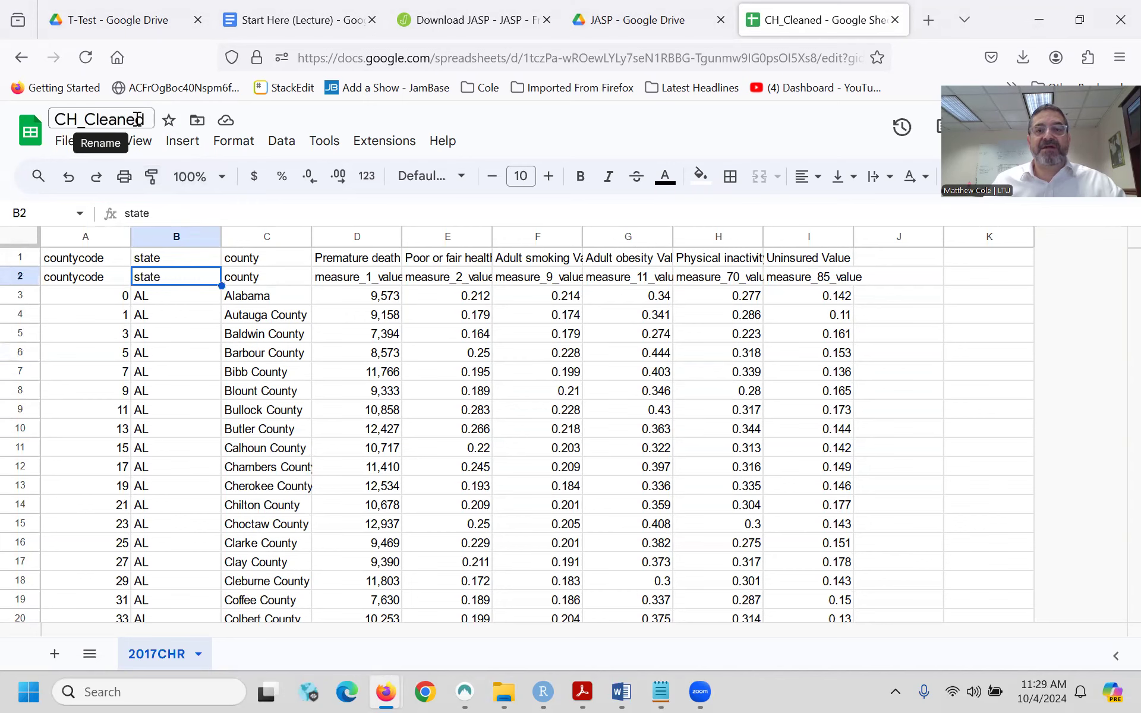
- Check the spreadsheet in the JASP Drive folder and review the file formats it can be downloaded in
{"action": "left_click", "coordinate": [664, 1]}
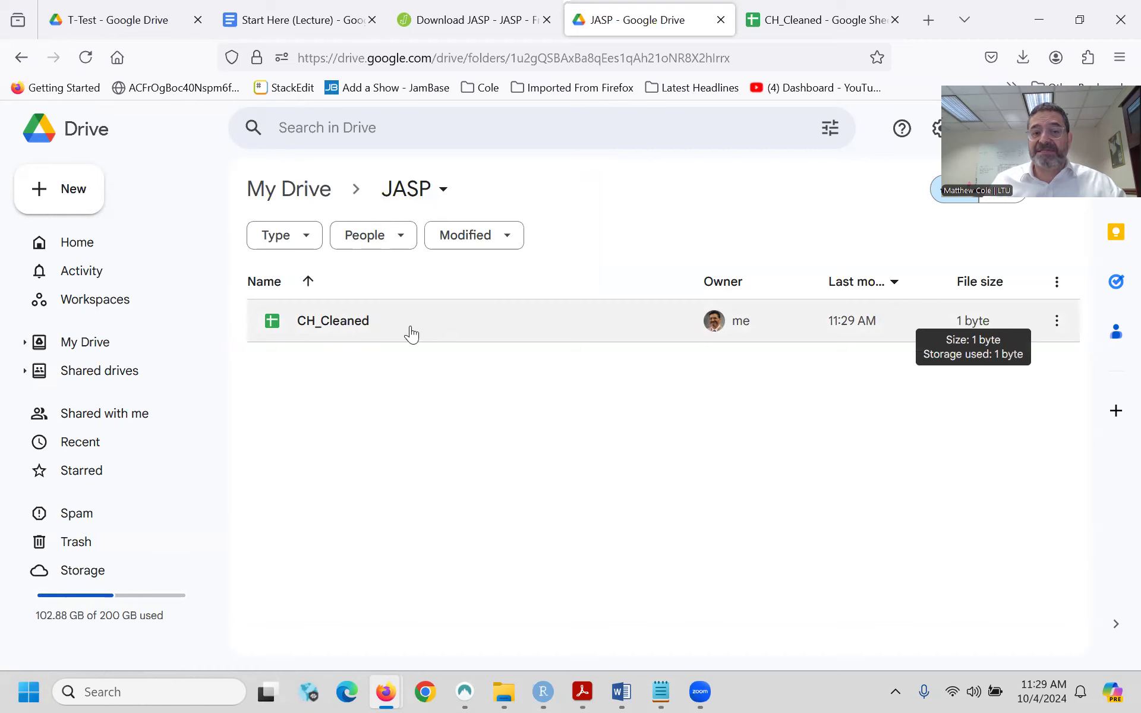
{"action": "key", "text": "ctrl+Tab"}
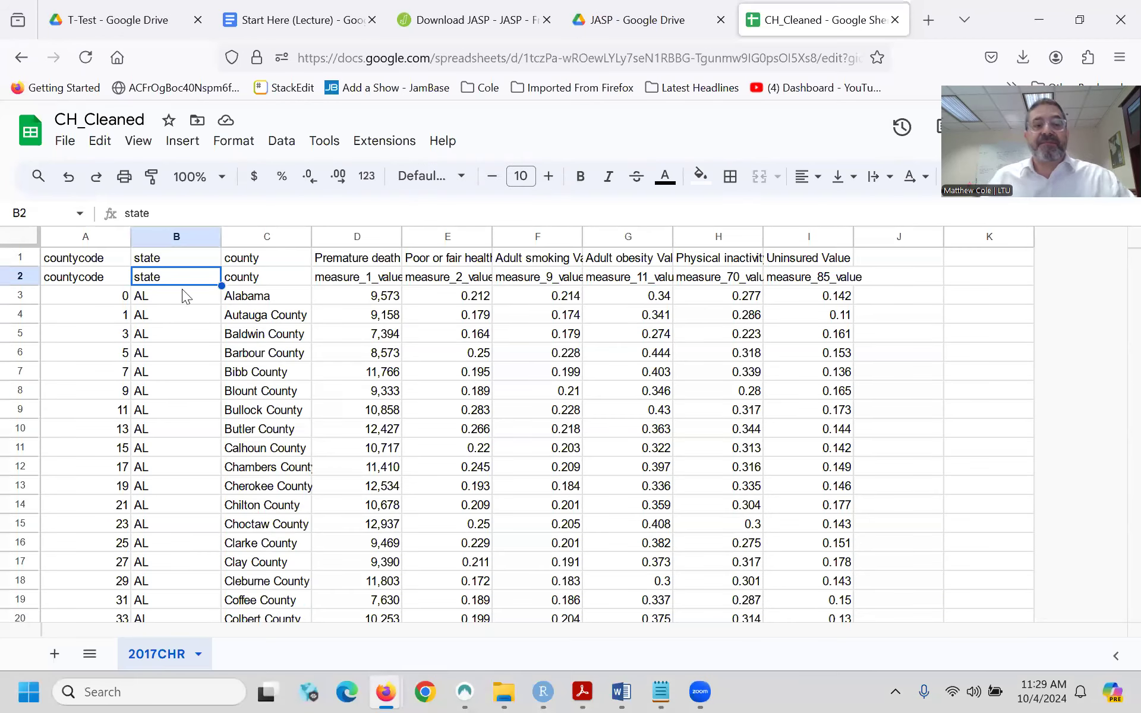
{"action": "left_click", "coordinate": [64, 143]}
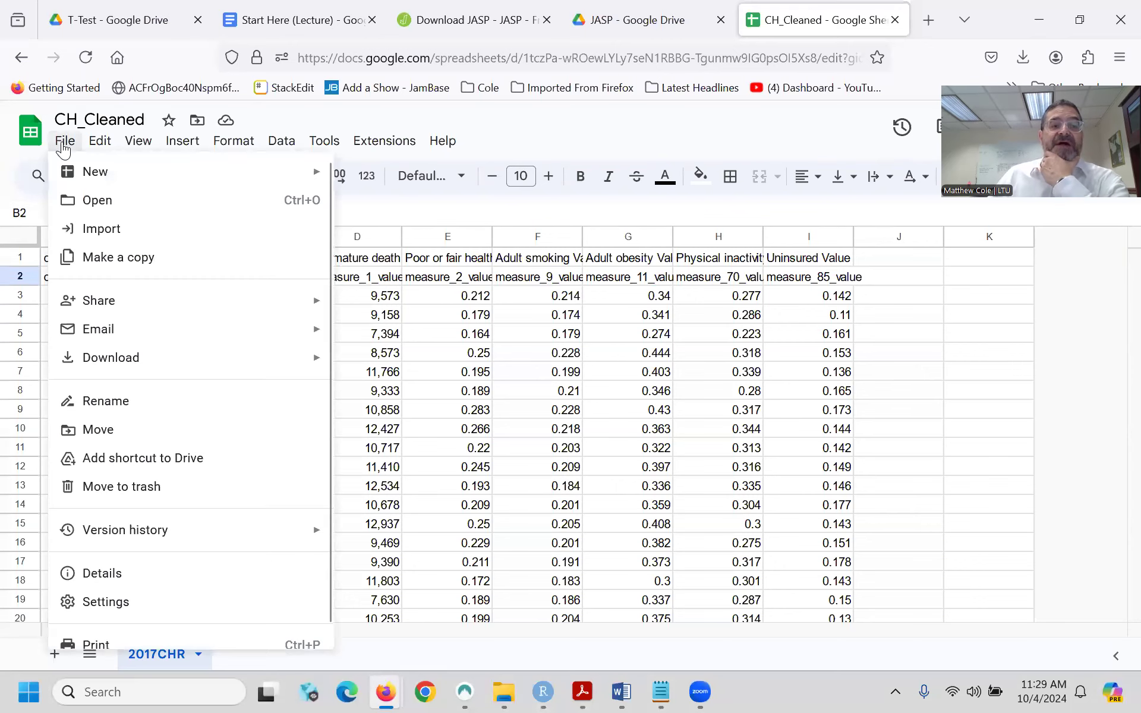
{"action": "mouse_move", "coordinate": [134, 360]}
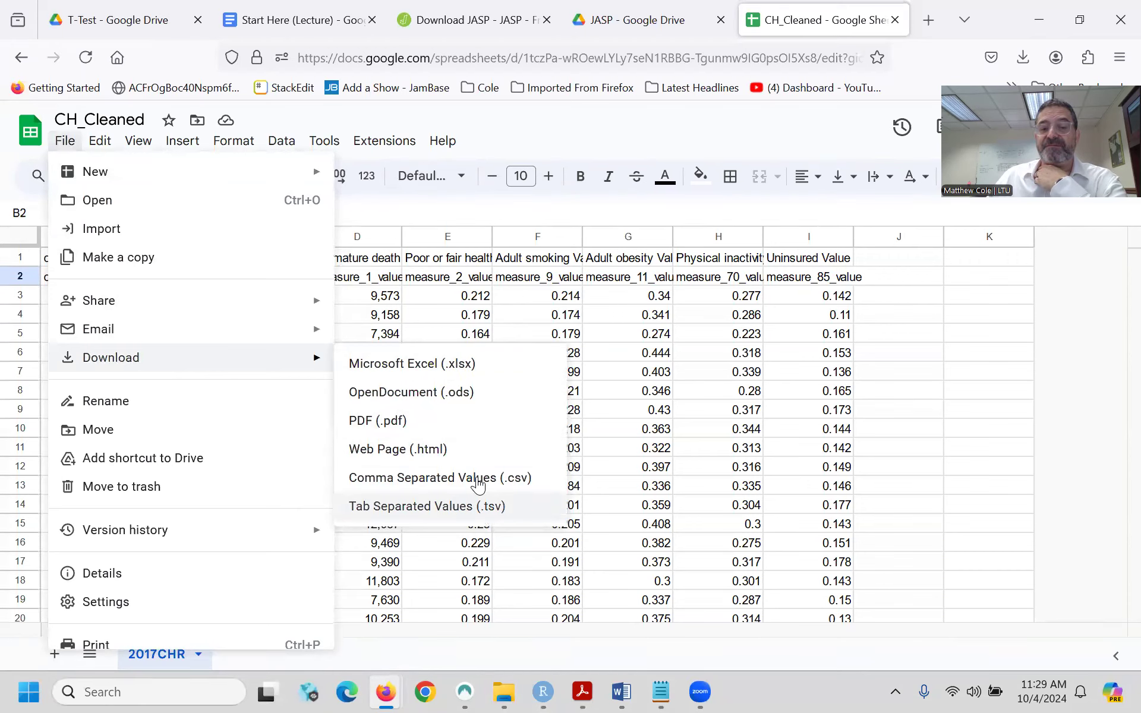
{"action": "left_click", "coordinate": [947, 458]}
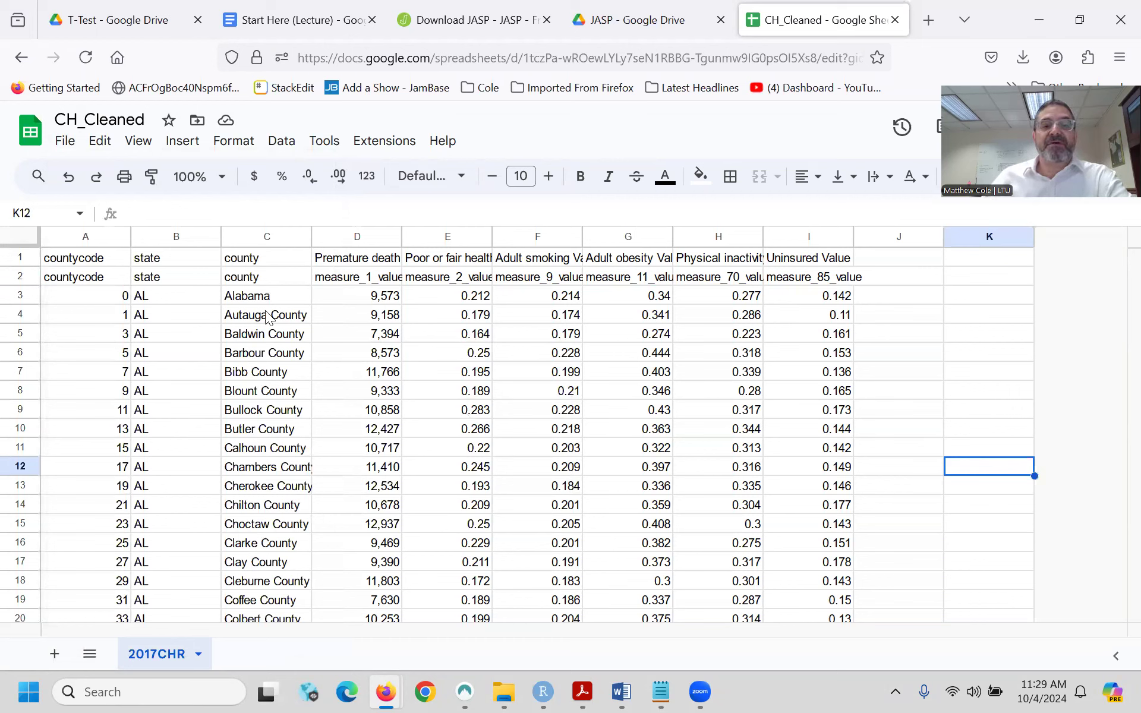
- Examine the column headings in row 1, from countycode through Uninsured Value
{"action": "left_click", "coordinate": [58, 263]}
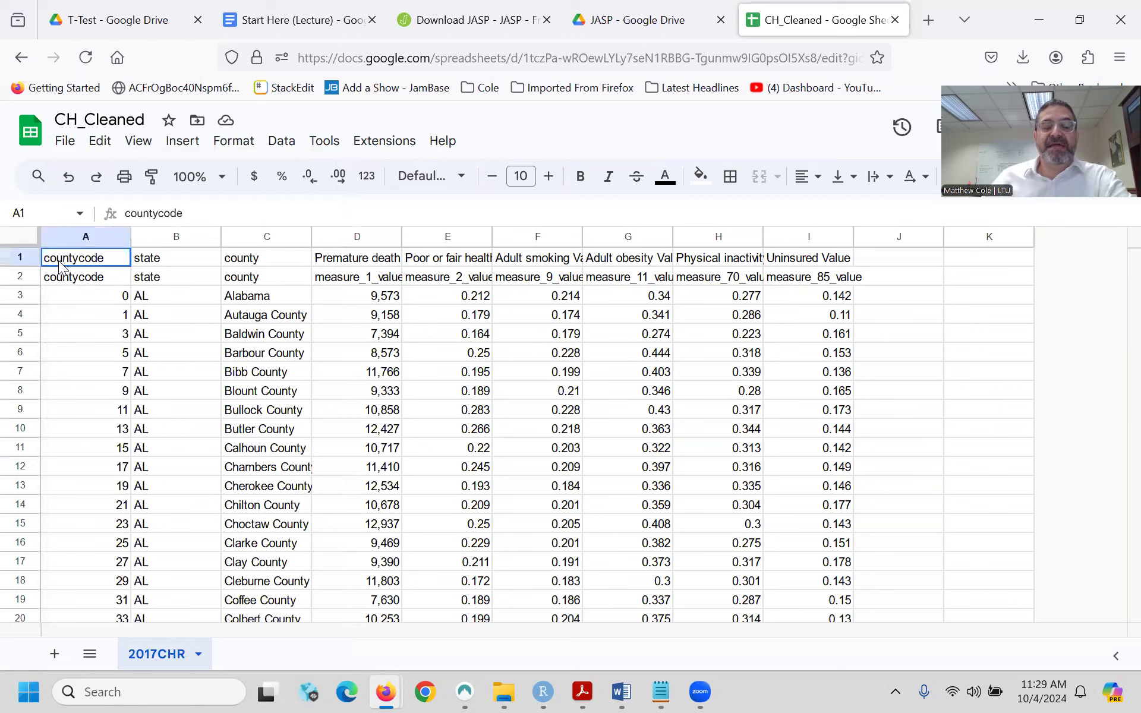
{"action": "left_click", "coordinate": [76, 323]}
{"action": "left_click_drag", "start_coordinate": [94, 262], "coordinate": [812, 262]}
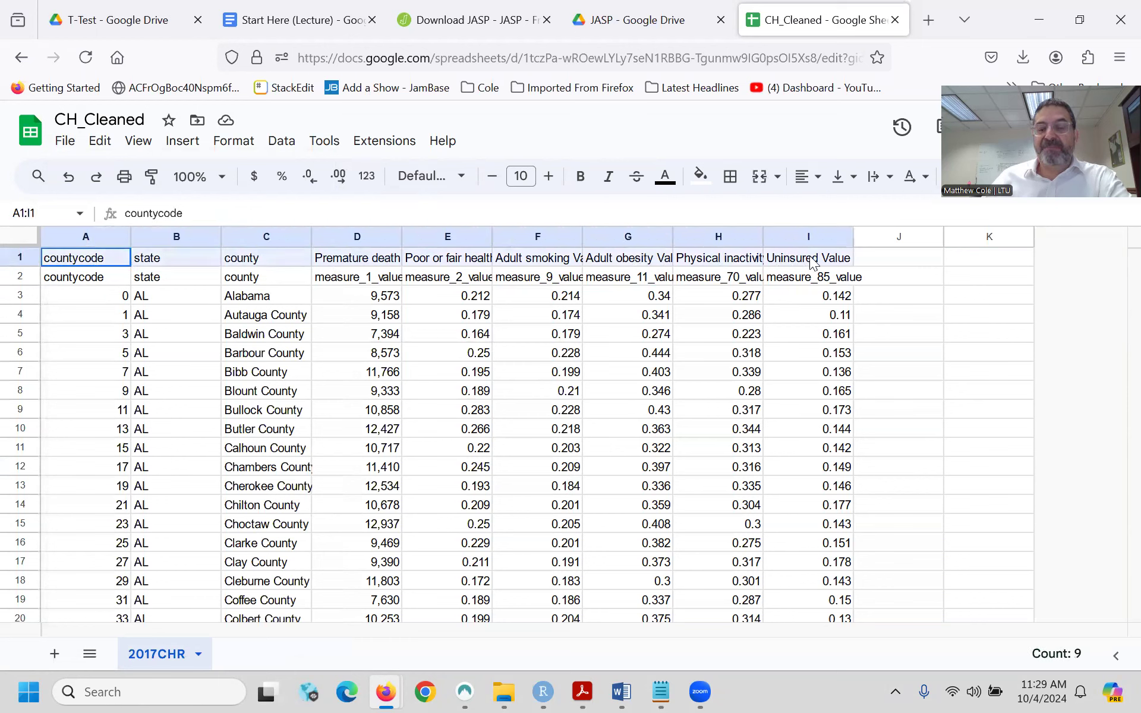
{"action": "left_click", "coordinate": [799, 261]}
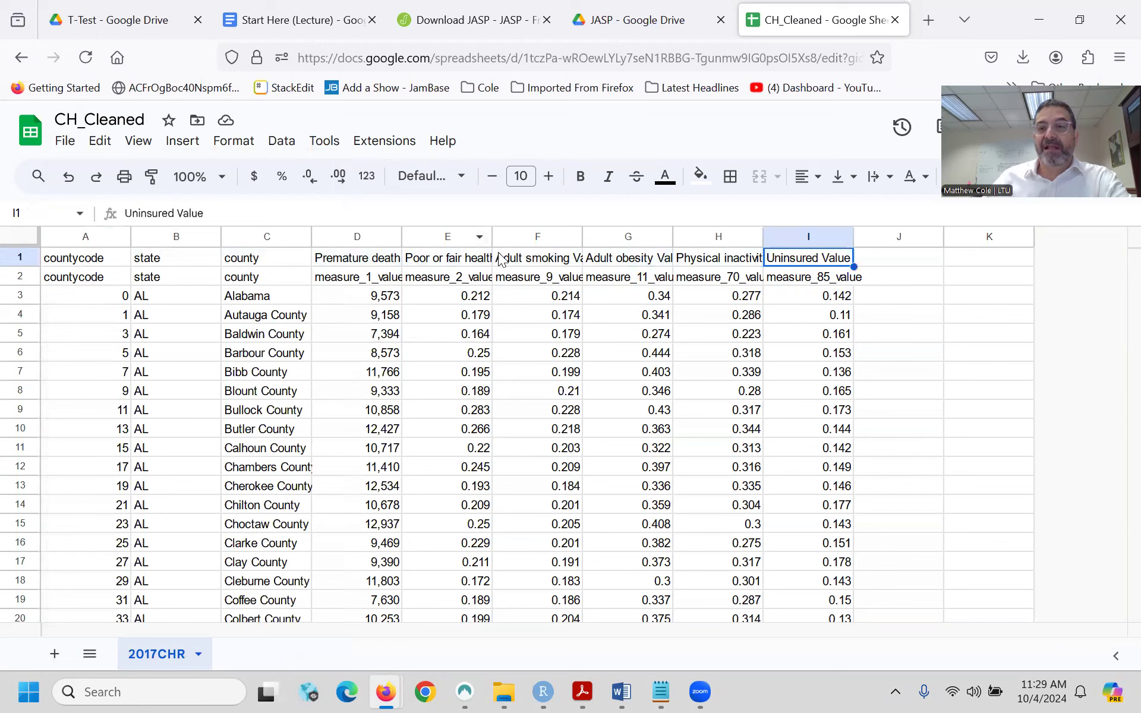
{"action": "left_click", "coordinate": [72, 262]}
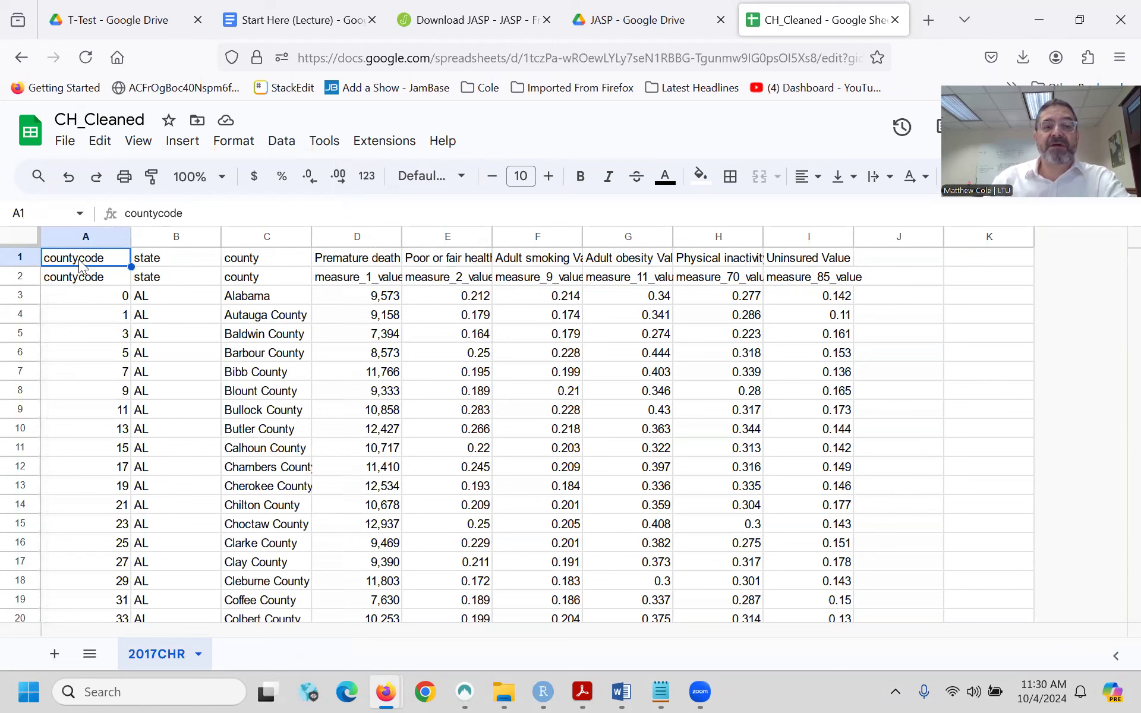
{"action": "key", "text": "Tab"}
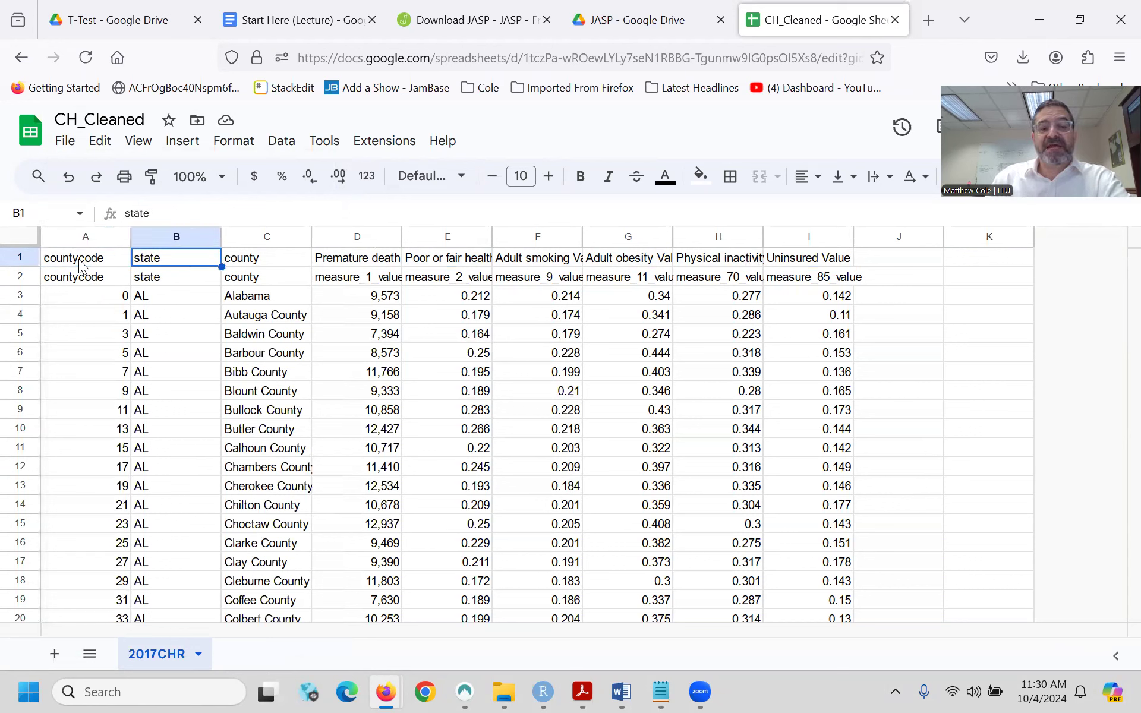
{"action": "key", "text": "Tab"}
{"action": "key", "text": "Tab"}
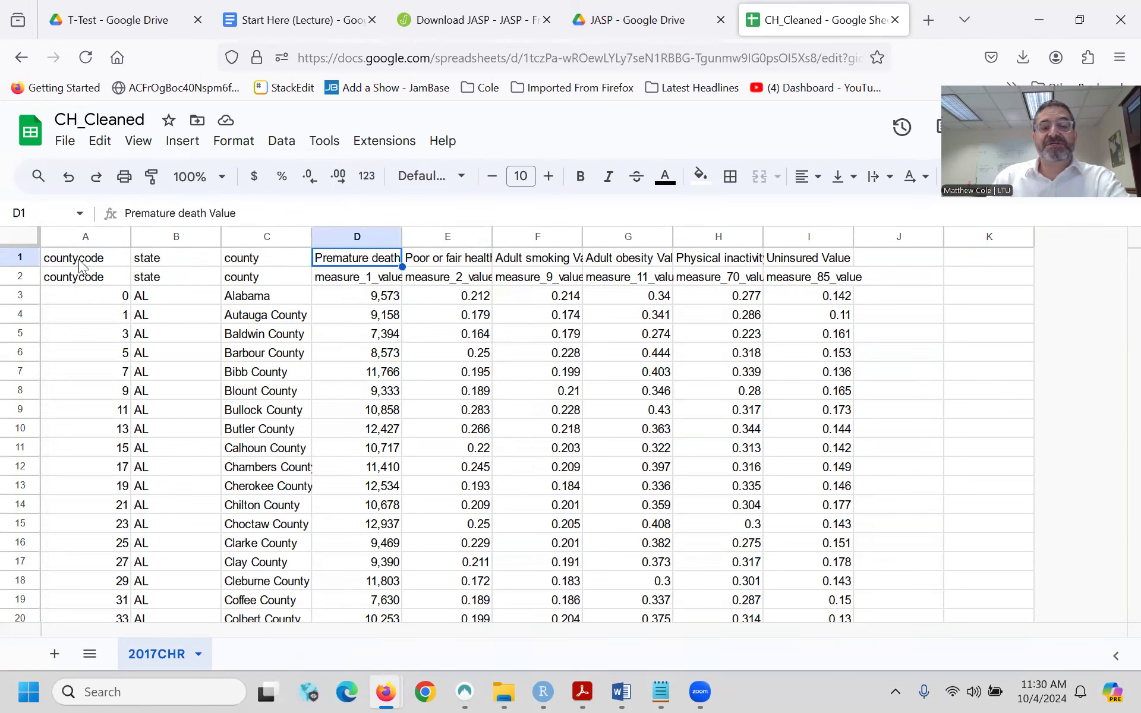
{"action": "key", "text": "Tab"}
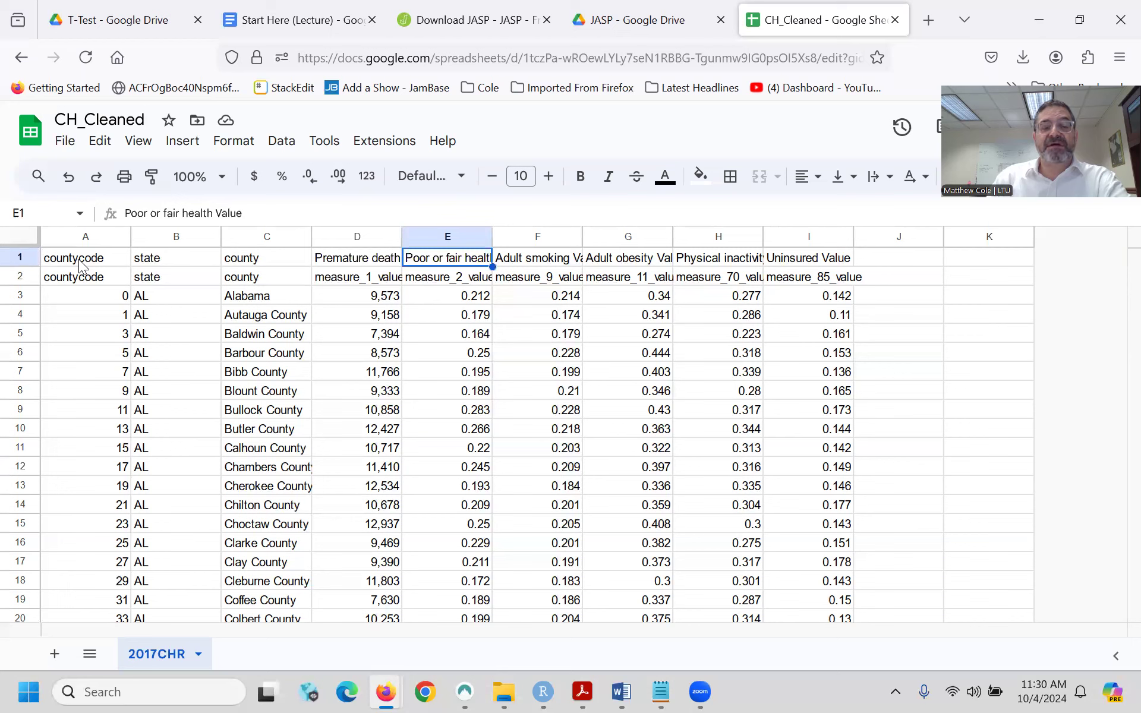
{"action": "key", "text": "Tab"}
{"action": "key", "text": "Tab"}
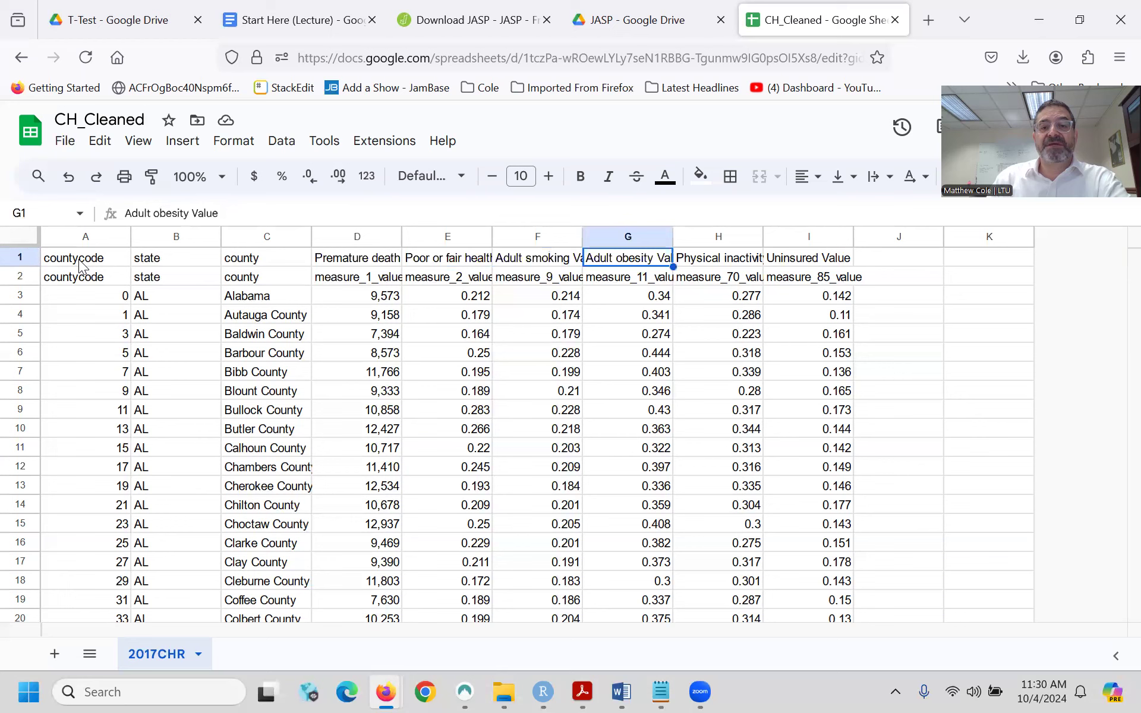
{"action": "key", "text": "Tab"}
{"action": "key", "text": "Tab"}
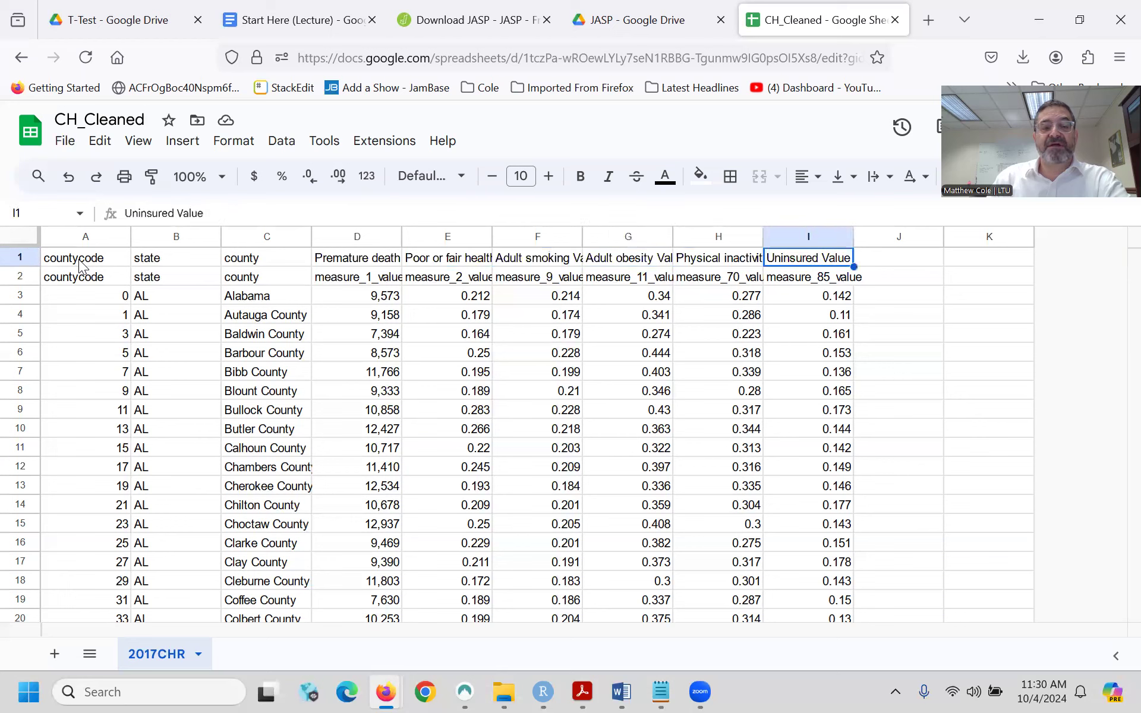
- Shorten the heading in D1 to "Premature death" by removing the word Value
{"action": "key", "text": "shift+Tab"}
{"action": "key", "text": "shift+Tab"}
{"action": "key", "text": "shift+Tab"}
{"action": "key", "text": "shift+Tab"}
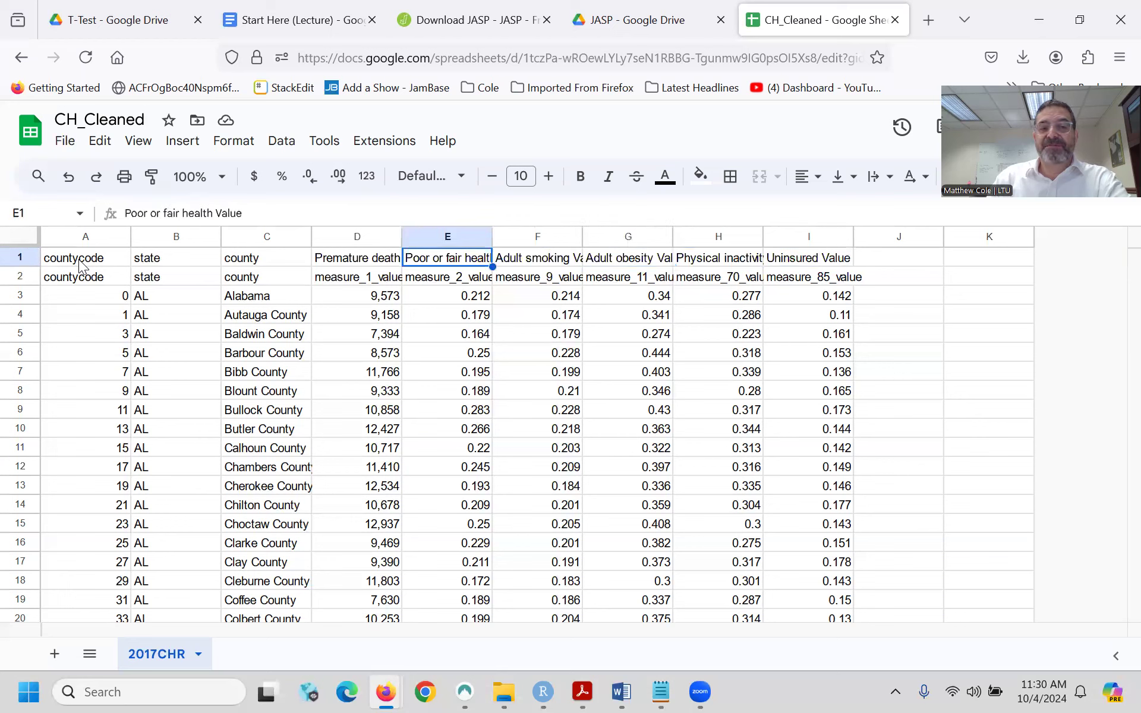
{"action": "key", "text": "shift+Tab"}
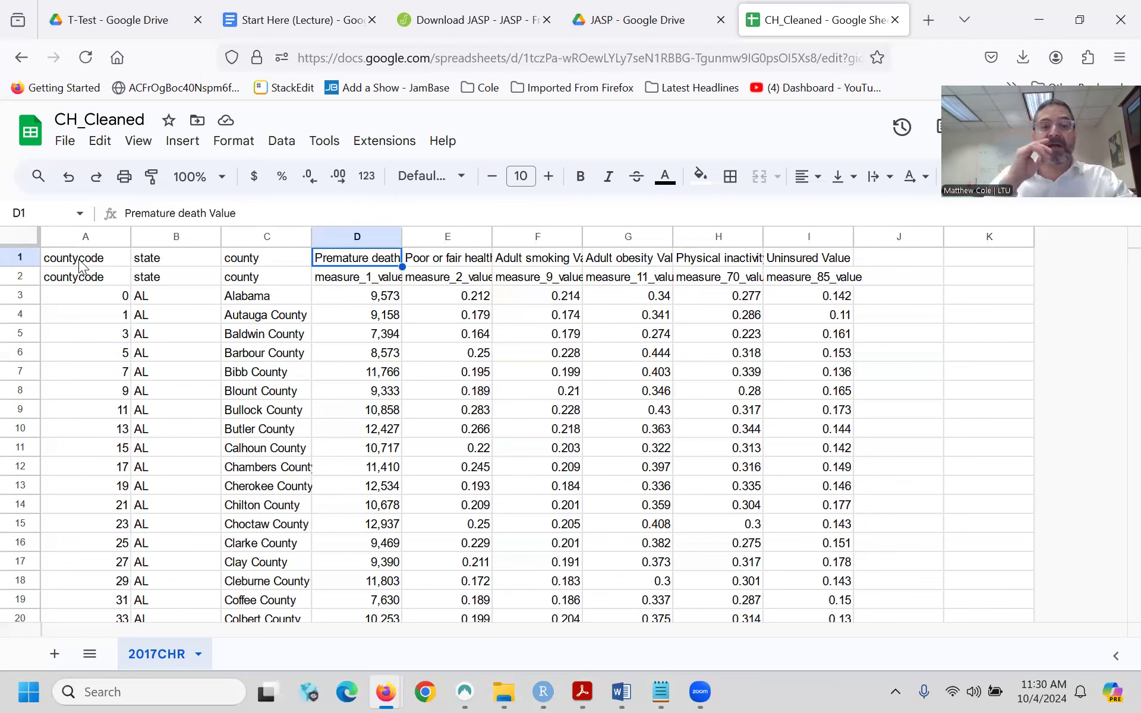
{"action": "left_click", "coordinate": [243, 213]}
{"action": "key", "text": "BackSpace"}
{"action": "key", "text": "BackSpace"}
{"action": "key", "text": "BackSpace"}
{"action": "key", "text": "BackSpace"}
{"action": "key", "text": "BackSpace"}
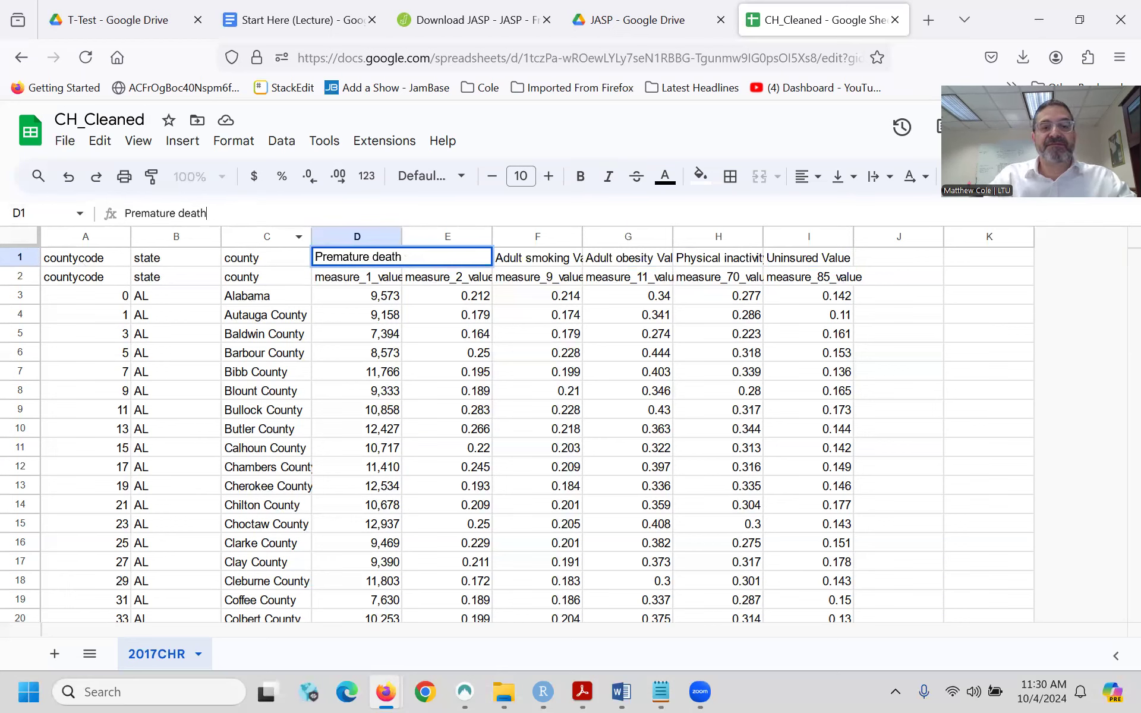
{"action": "key", "text": "Tab"}
{"action": "left_click", "coordinate": [335, 259]}
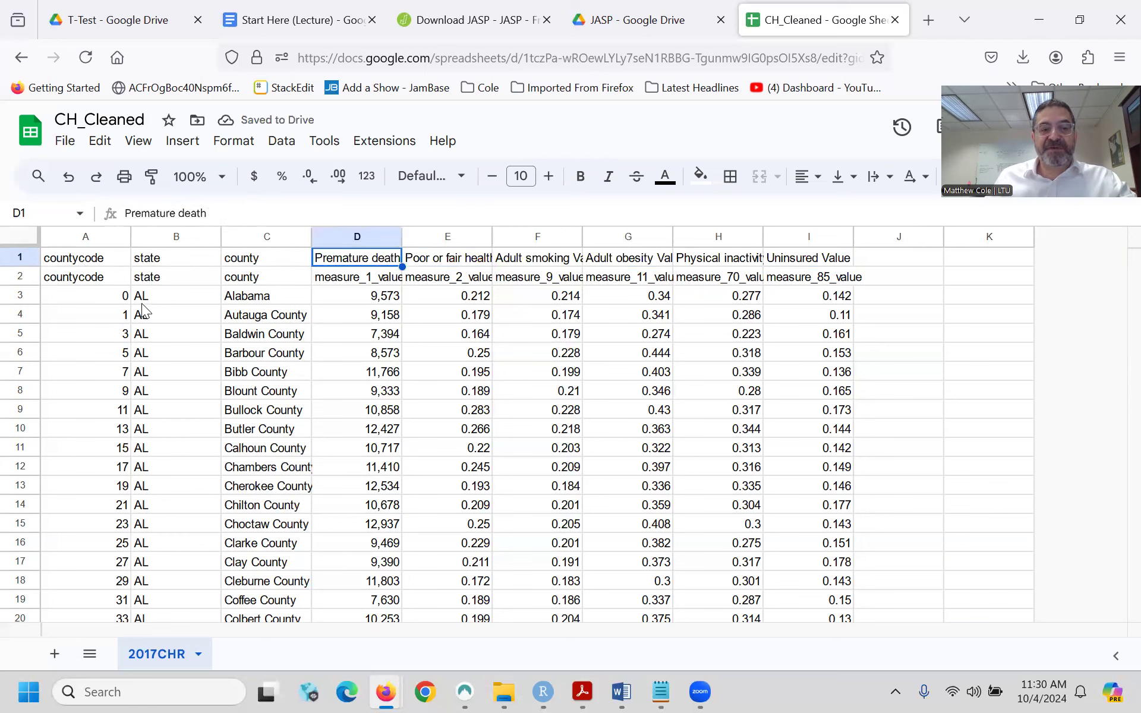
- Examine the Alabama row's county code, county name and premature death value
{"action": "left_click", "coordinate": [112, 301]}
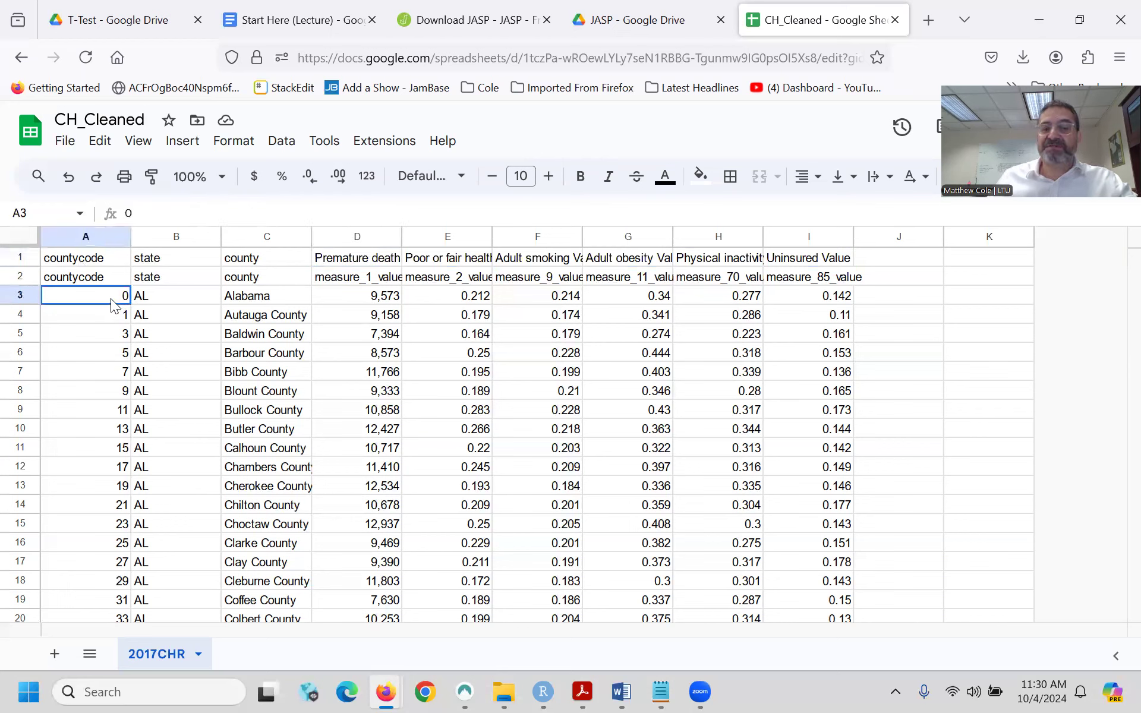
{"action": "left_click", "coordinate": [251, 297]}
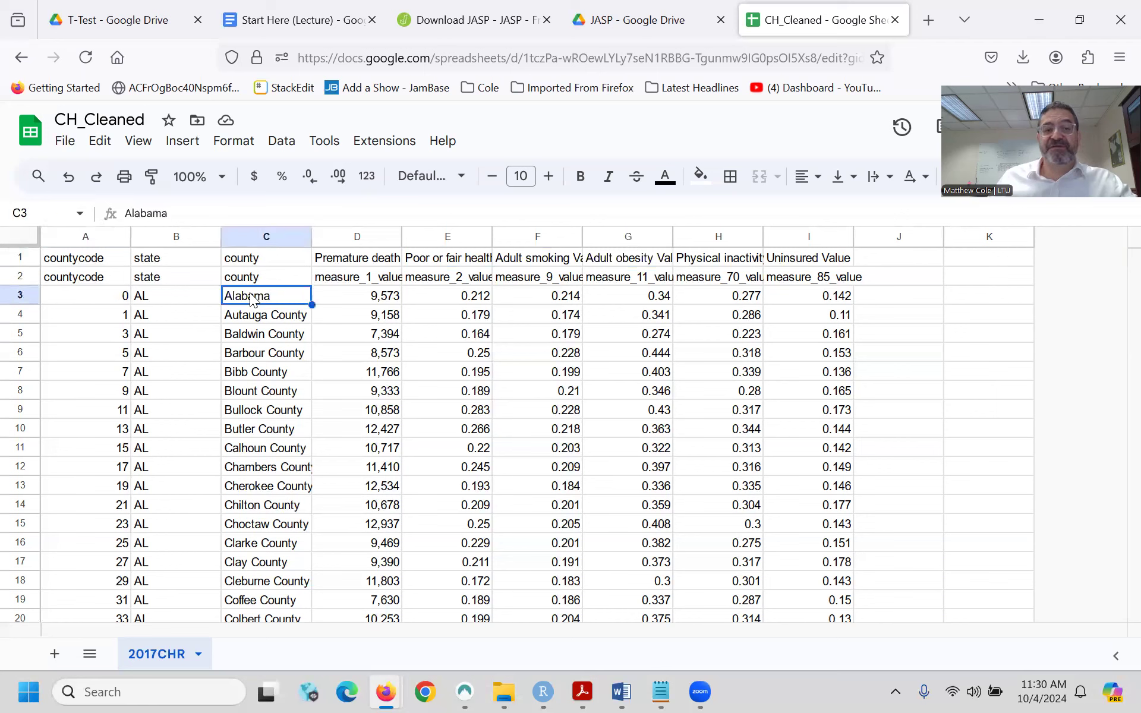
{"action": "left_click", "coordinate": [104, 298]}
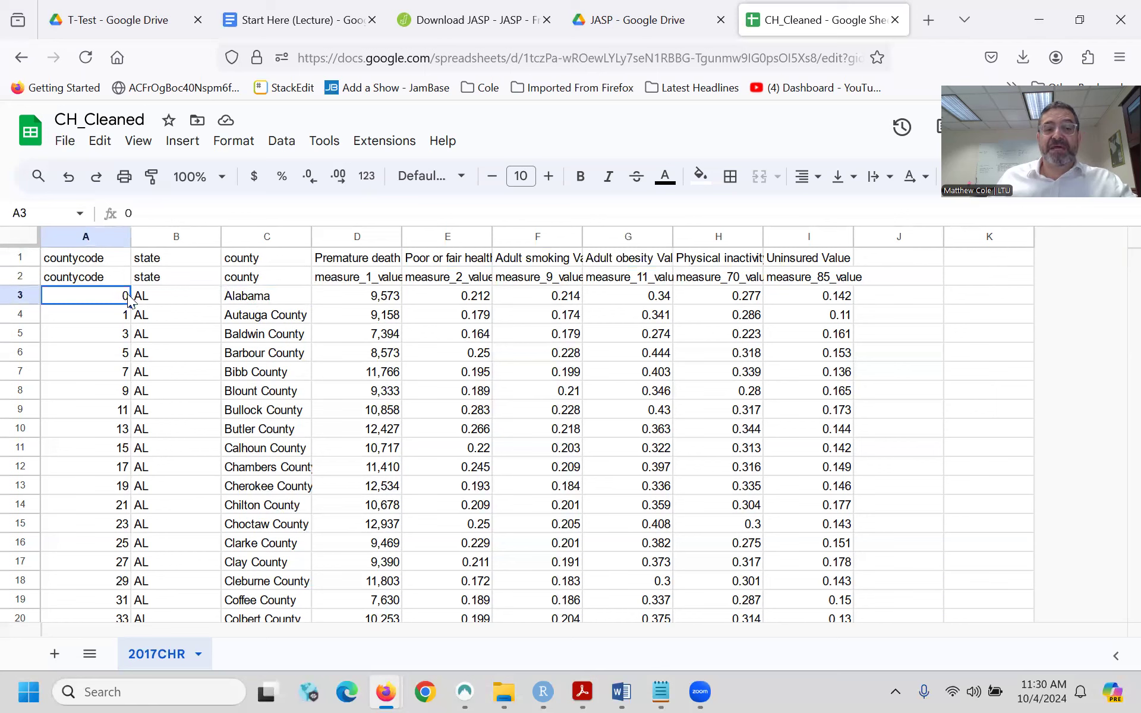
{"action": "left_click", "coordinate": [372, 298]}
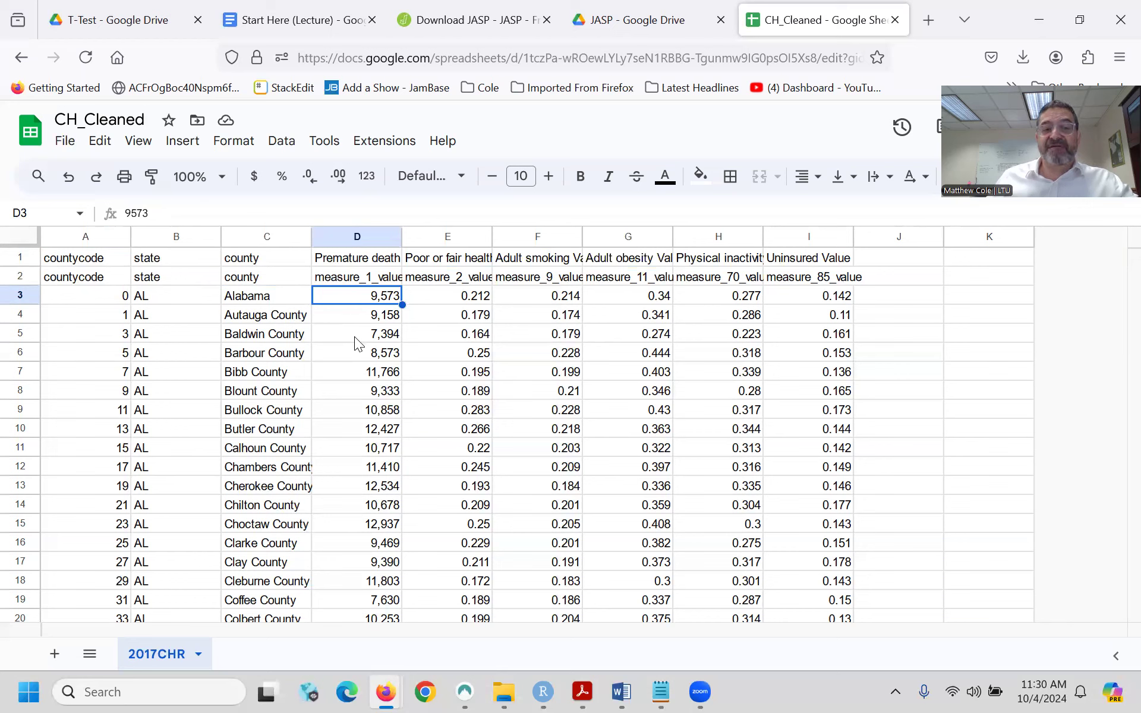
- Shorten the heading in E1 to "Poor or fair health" and check it against the Alabama figure in that column
{"action": "left_click", "coordinate": [452, 260]}
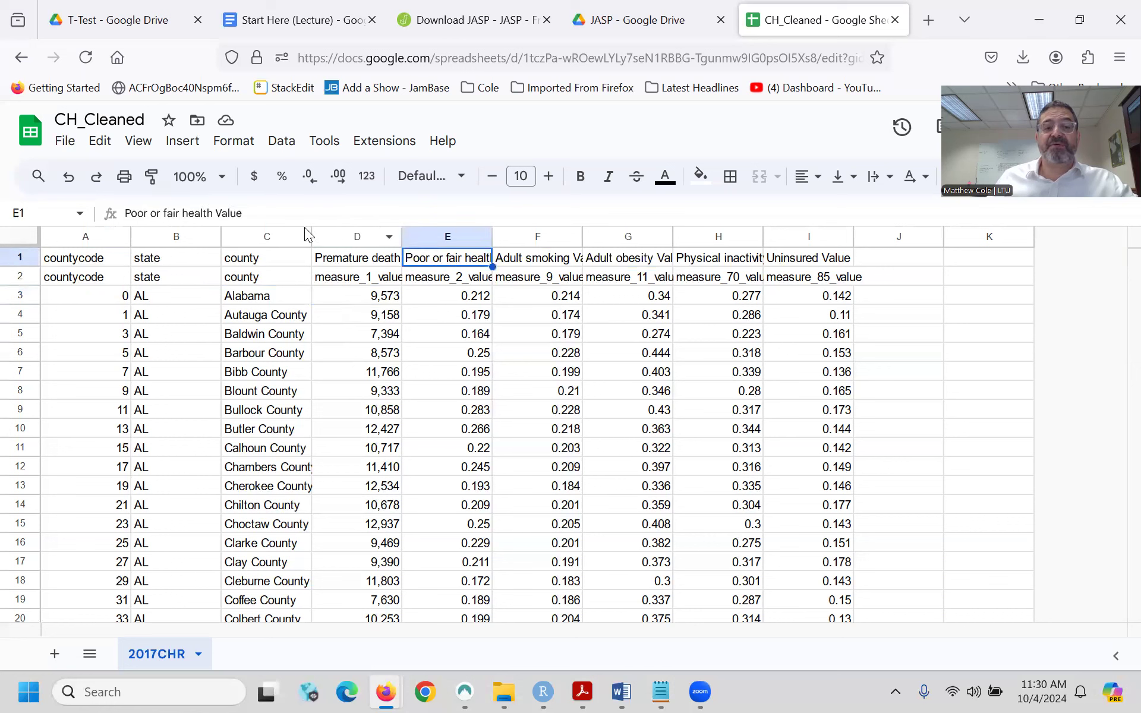
{"action": "left_click", "coordinate": [271, 215]}
{"action": "key", "text": "BackSpace"}
{"action": "key", "text": "BackSpace"}
{"action": "key", "text": "BackSpace"}
{"action": "key", "text": "BackSpace"}
{"action": "key", "text": "BackSpace"}
{"action": "key", "text": "BackSpace"}
{"action": "key", "text": "Tab"}
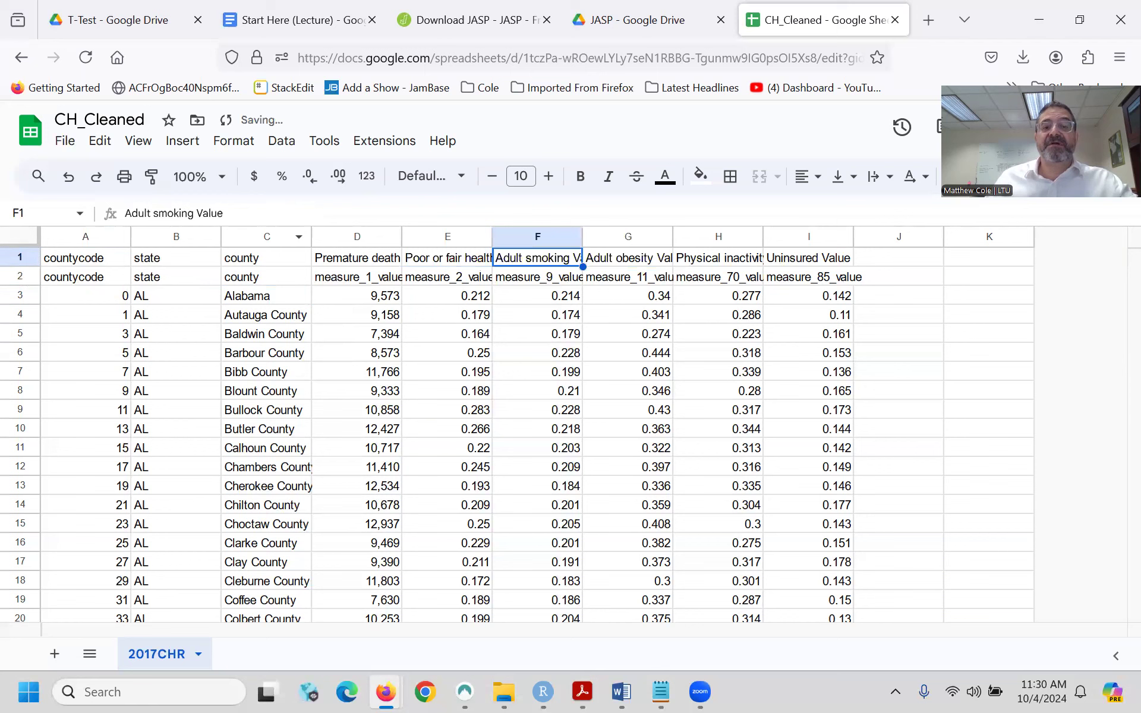
{"action": "left_click", "coordinate": [456, 300]}
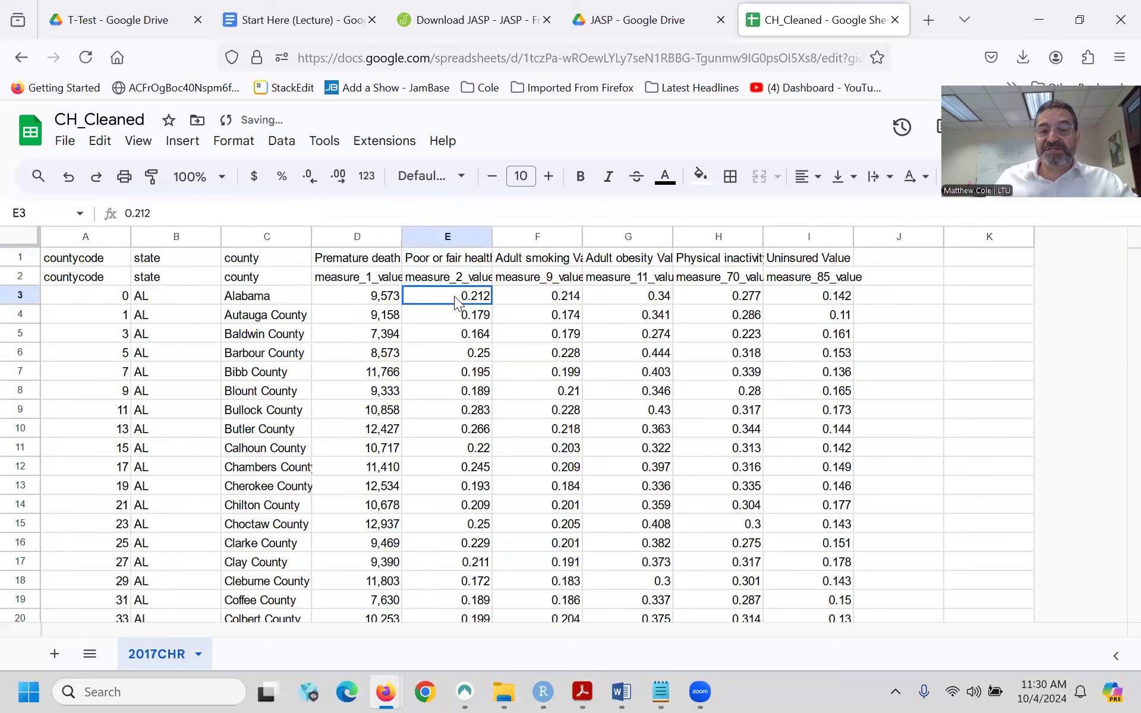
{"action": "left_click", "coordinate": [458, 261]}
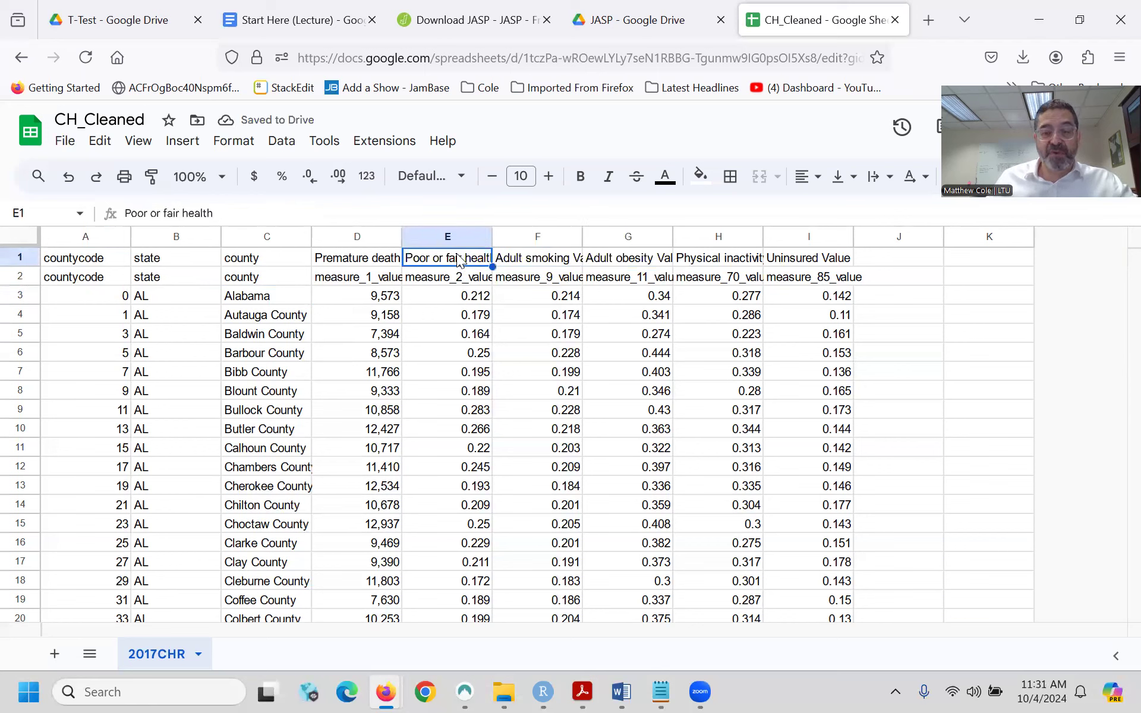
{"action": "left_click", "coordinate": [455, 299]}
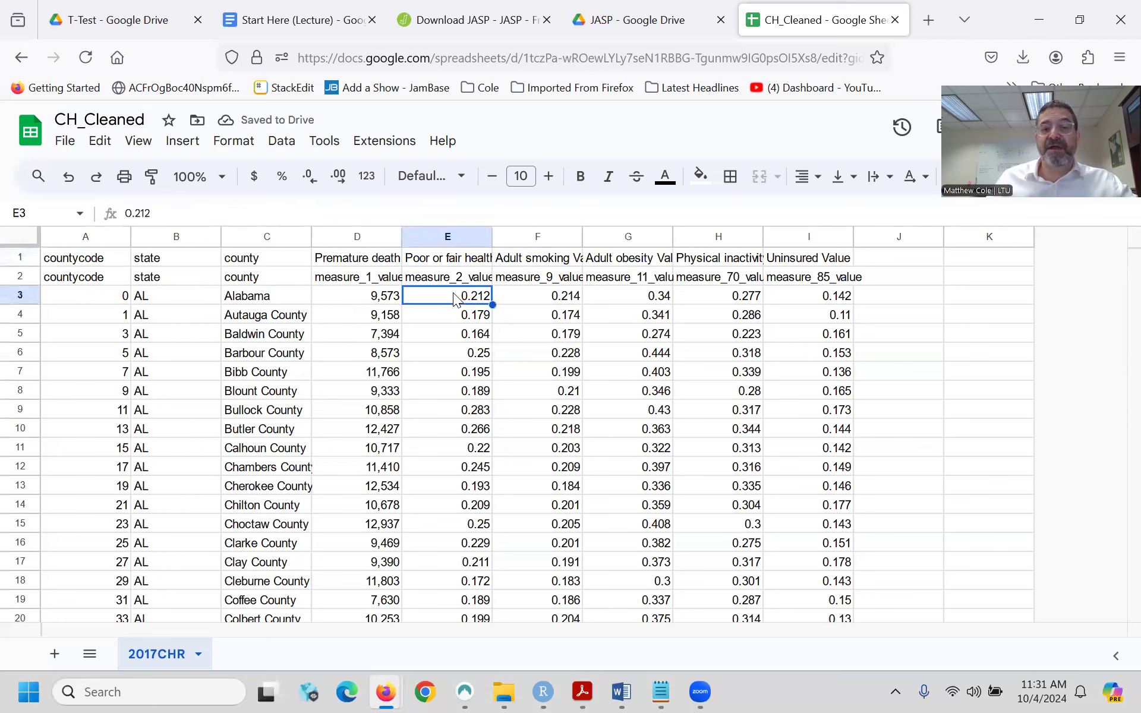
- Shorten the heading in F1 to "Adult smoking"
{"action": "left_click", "coordinate": [537, 262]}
{"action": "left_click", "coordinate": [266, 212]}
{"action": "key", "text": "BackSpace"}
{"action": "key", "text": "BackSpace"}
{"action": "key", "text": "BackSpace"}
{"action": "key", "text": "BackSpace"}
{"action": "key", "text": "BackSpace"}
{"action": "key", "text": "BackSpace"}
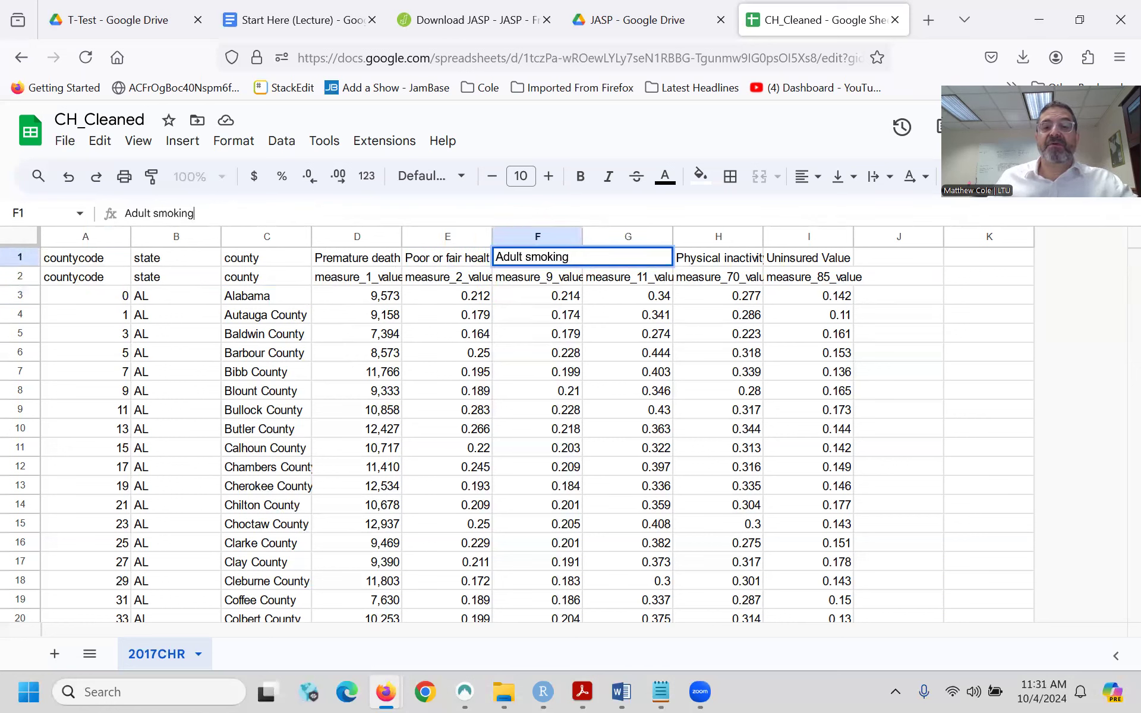
{"action": "key", "text": "Tab"}
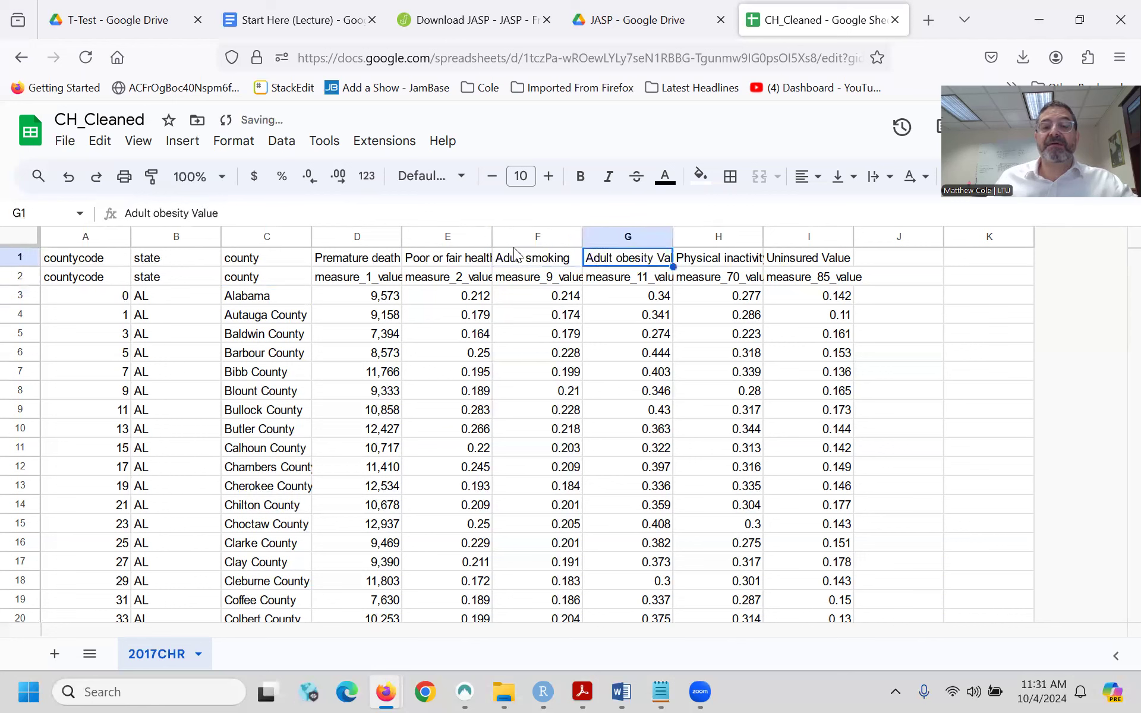
- Shorten the heading in G1 to "Adult obesity" by removing the word Value
{"action": "left_click", "coordinate": [289, 213]}
{"action": "key", "text": "BackSpace"}
{"action": "key", "text": "BackSpace"}
{"action": "key", "text": "BackSpace"}
{"action": "key", "text": "BackSpace"}
{"action": "key", "text": "BackSpace"}
{"action": "key", "text": "BackSpace"}
{"action": "key", "text": "BackSpace"}
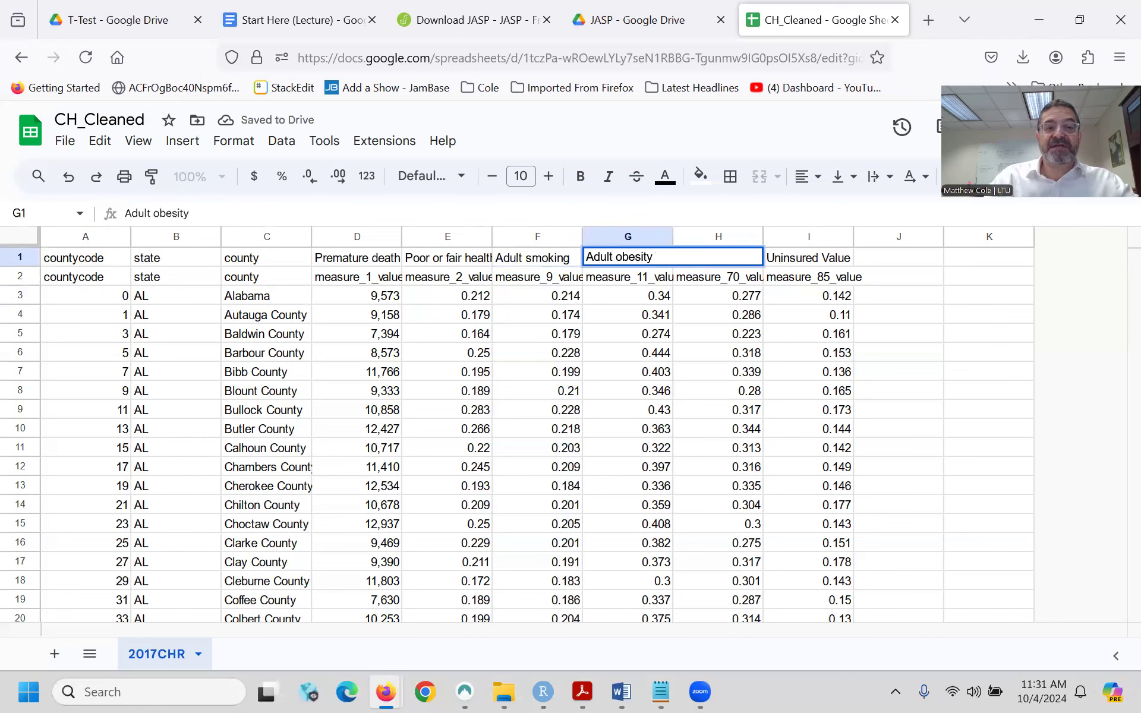
{"action": "type", "text": "y"}
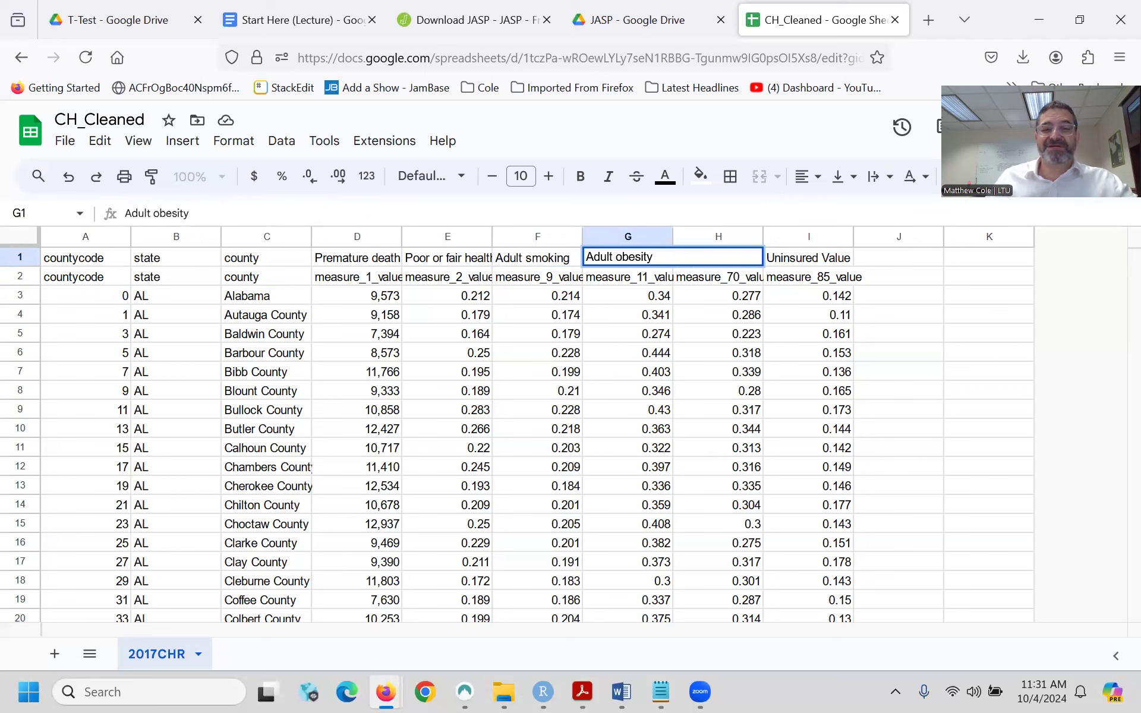
{"action": "key", "text": "Tab"}
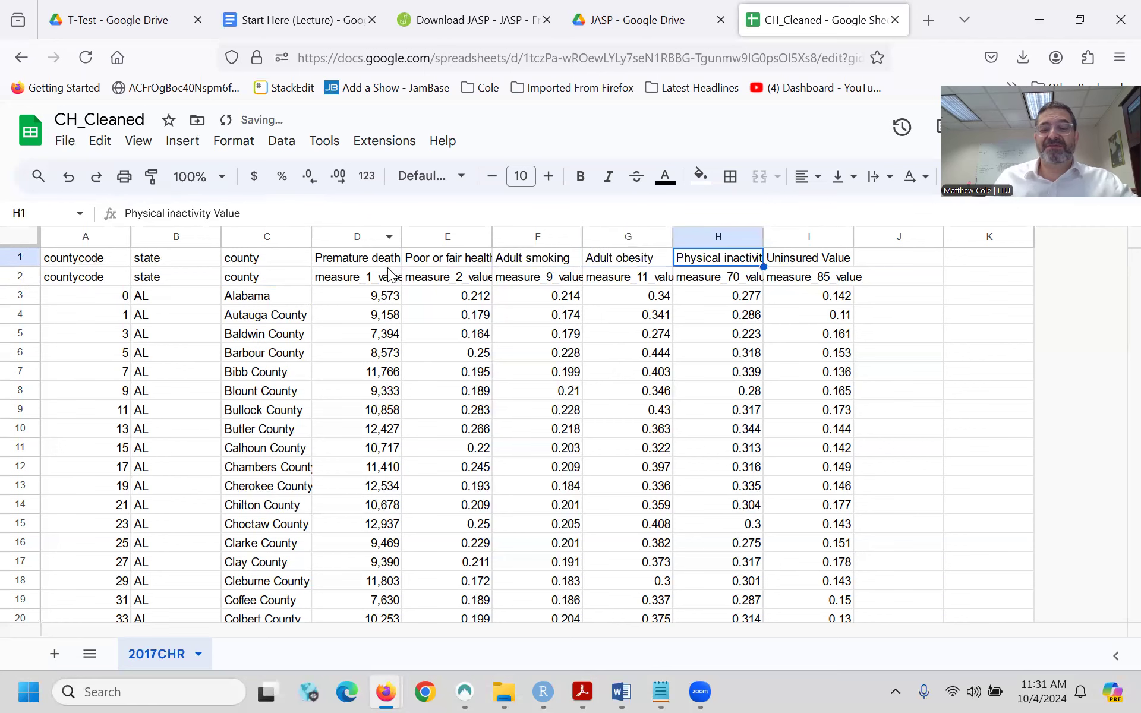
- Replace the heading in F1 with "Smoking"
{"action": "left_click", "coordinate": [534, 257]}
{"action": "left_click", "coordinate": [216, 212]}
{"action": "left_click_drag", "start_coordinate": [215, 212], "coordinate": [65, 194]}
{"action": "type", "text": "Smoking"}
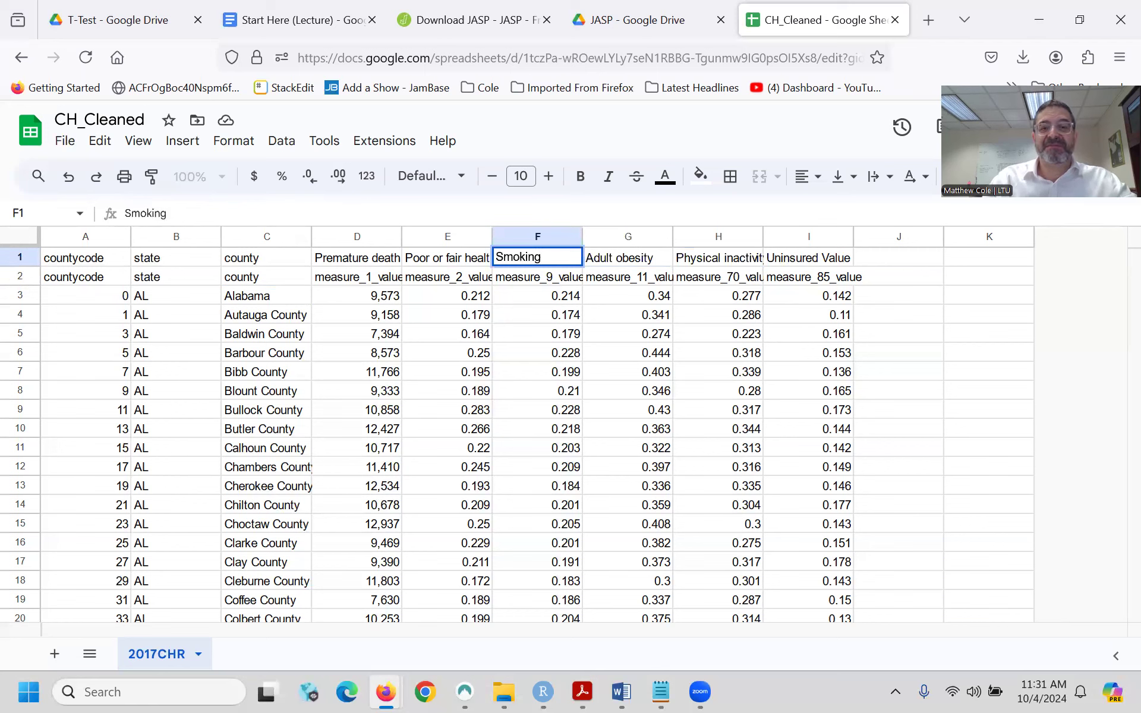
{"action": "key", "text": "Tab"}
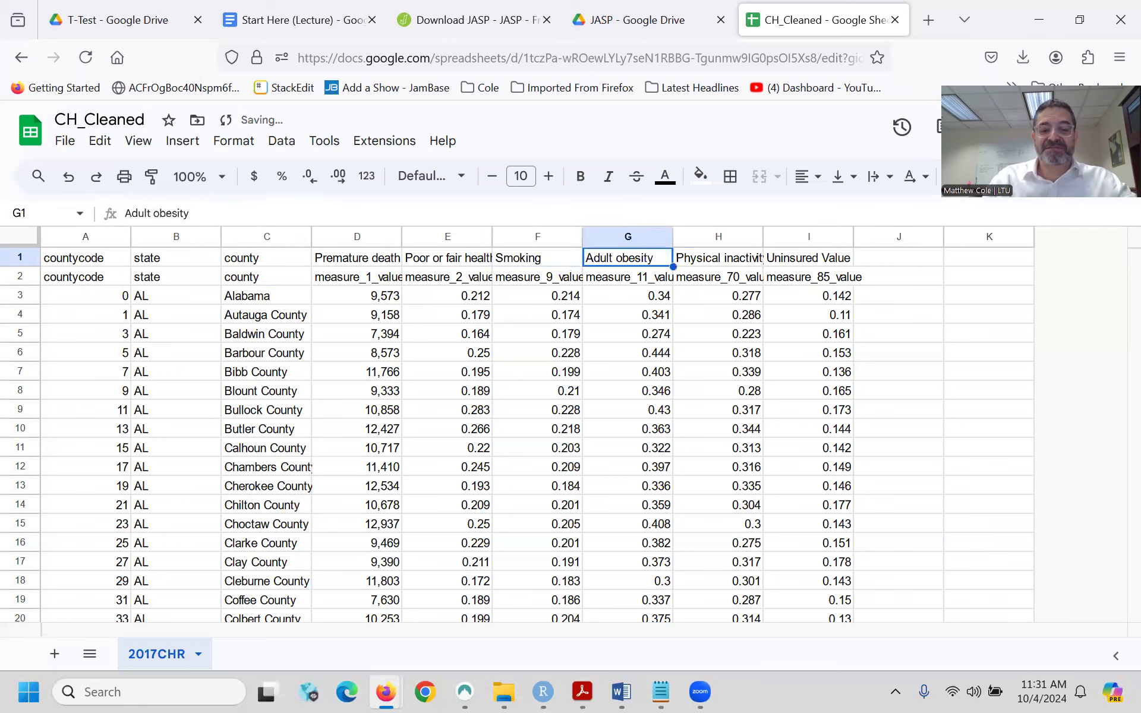
- Replace the heading in G1 with "Obesity"
{"action": "type", "text": "Obei"}
{"action": "key", "text": "BackSpace"}
{"action": "type", "text": "sity"}
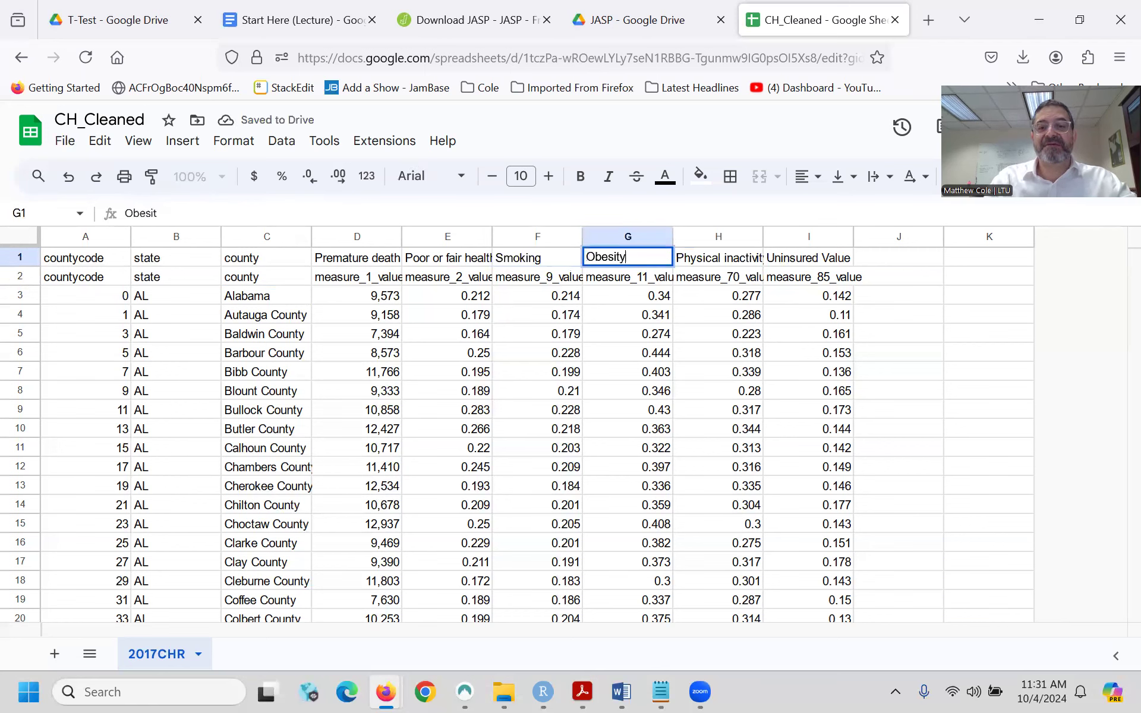
{"action": "key", "text": "Tab"}
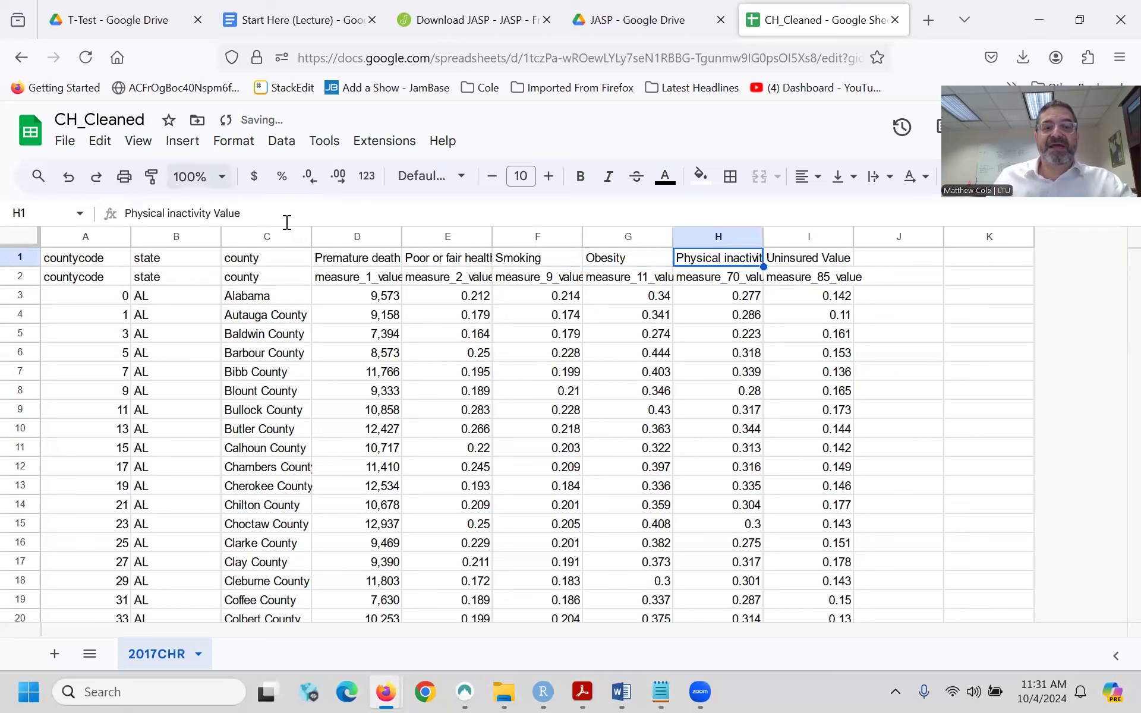
- Shorten the heading in H1 to "Physical inactivity" by removing the word Value
{"action": "left_click", "coordinate": [260, 215]}
{"action": "key", "text": "BackSpace"}
{"action": "key", "text": "BackSpace"}
{"action": "key", "text": "BackSpace"}
{"action": "key", "text": "BackSpace"}
{"action": "key", "text": "BackSpace"}
{"action": "key", "text": "BackSpace"}
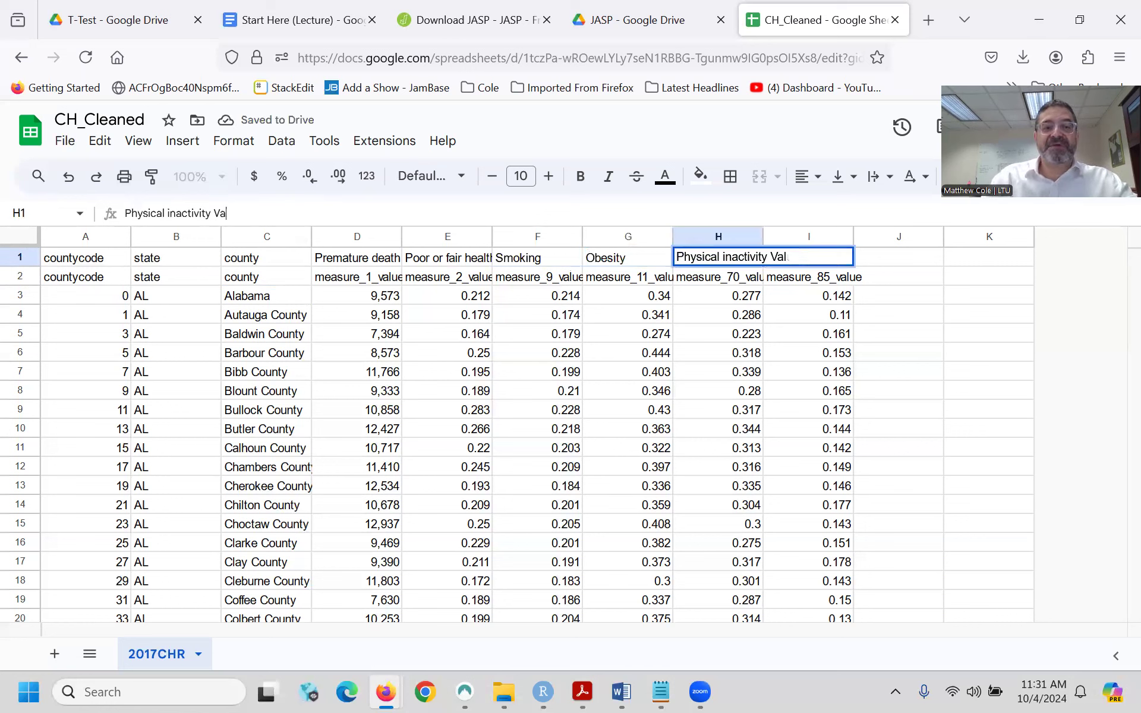
{"action": "key", "text": "Tab"}
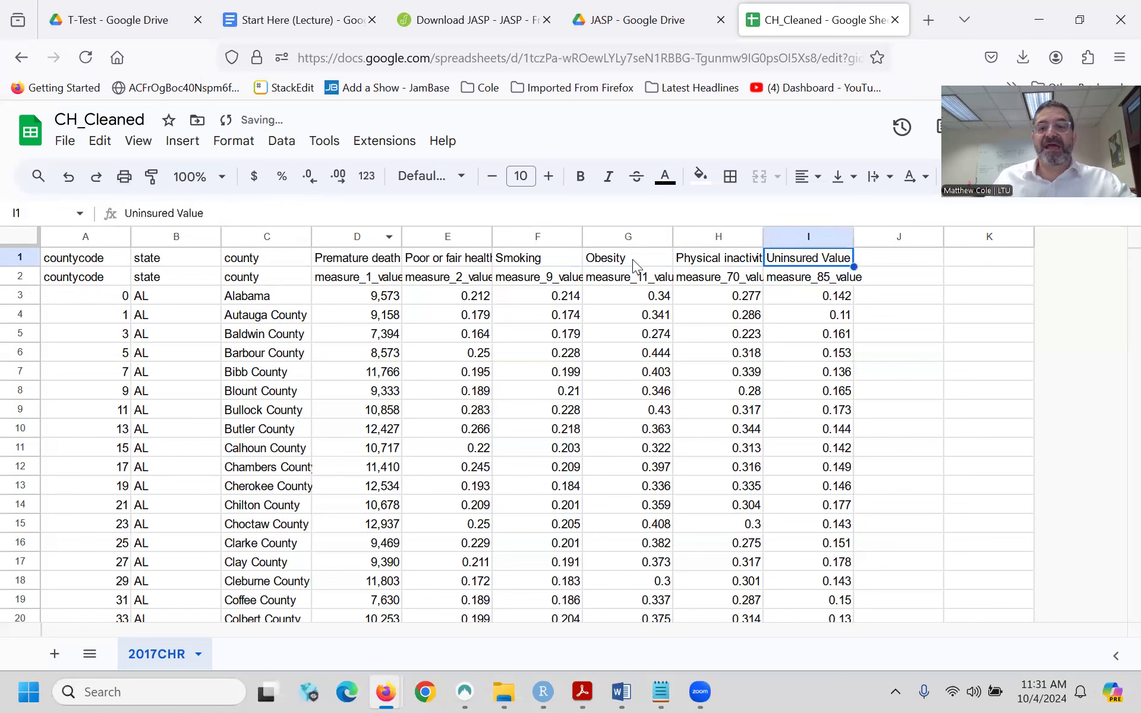
- Shorten the heading in I1 to "Uninsured" by removing the word Value
{"action": "left_click", "coordinate": [326, 214]}
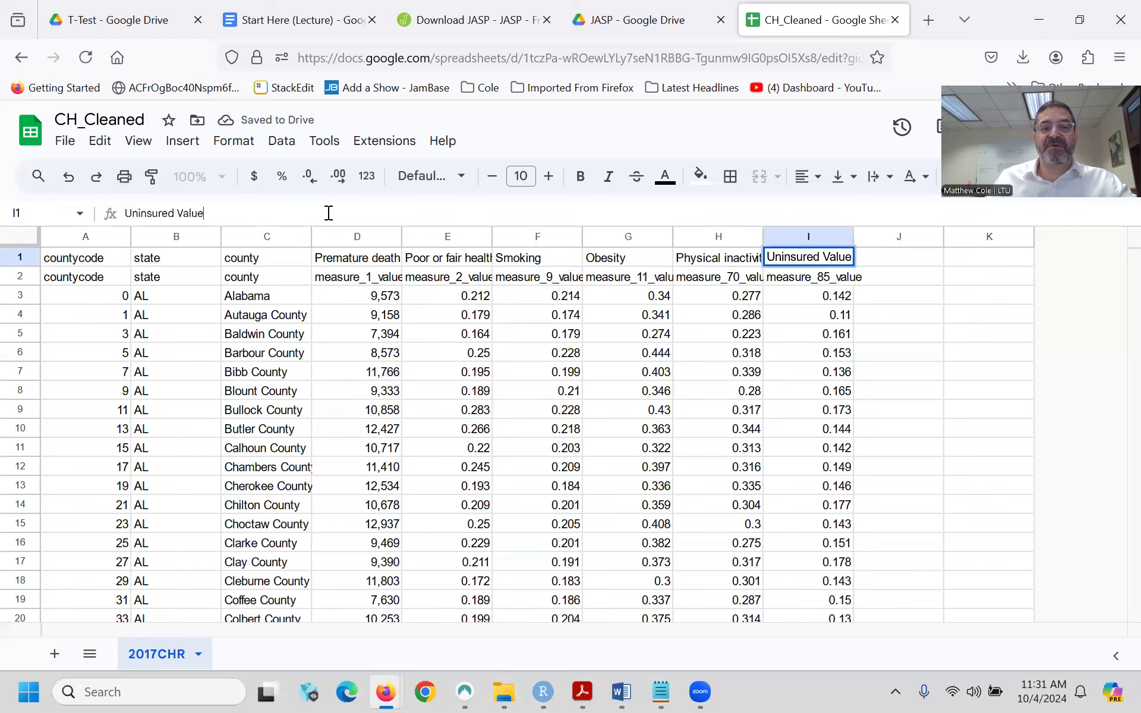
{"action": "key", "text": "BackSpace"}
{"action": "key", "text": "BackSpace"}
{"action": "key", "text": "BackSpace"}
{"action": "key", "text": "BackSpace"}
{"action": "key", "text": "BackSpace"}
{"action": "key", "text": "BackSpace"}
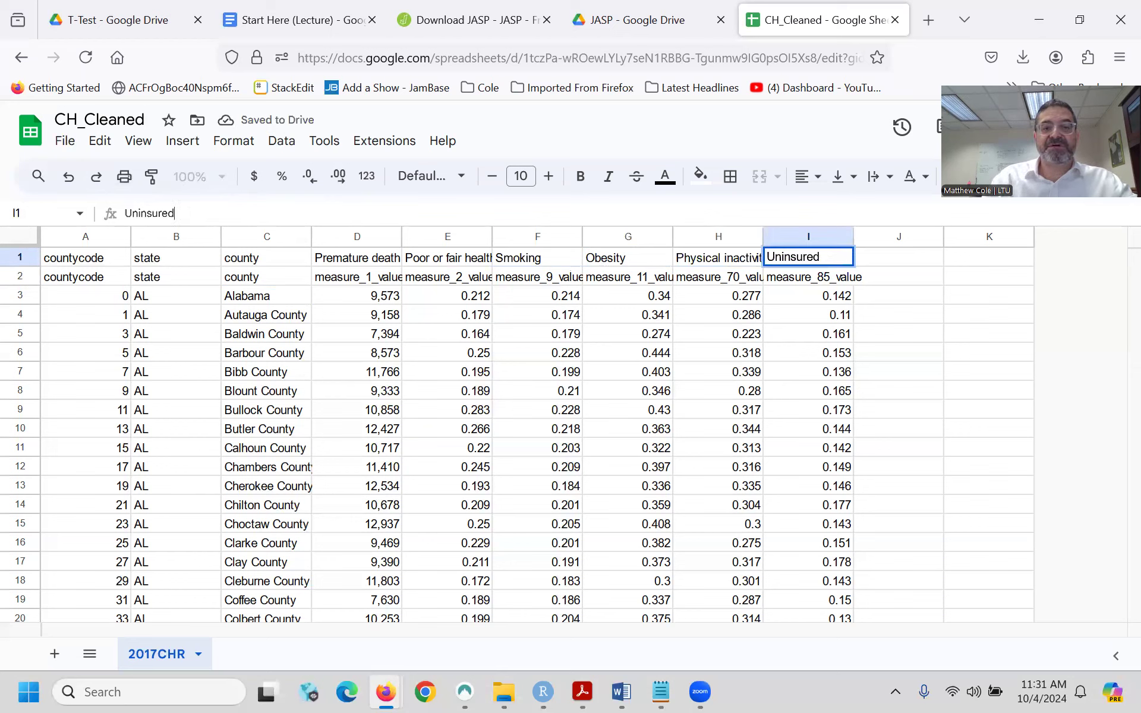
{"action": "key", "text": "Return"}
- Review the headings cell by cell across row 1, ending at A1
{"action": "key", "text": "Up"}
{"action": "key", "text": "Left"}
{"action": "key", "text": "Left"}
{"action": "key", "text": "Right"}
{"action": "key", "text": "Right"}
{"action": "key", "text": "Right"}
{"action": "key", "text": "Right"}
{"action": "key", "text": "Right"}
{"action": "key", "text": "Left"}
{"action": "key", "text": "Left"}
{"action": "key", "text": "Left"}
{"action": "key", "text": "Left"}
{"action": "key", "text": "Left"}
{"action": "key", "text": "Left"}
{"action": "key", "text": "Right"}
{"action": "key", "text": "Right"}
{"action": "key", "text": "Right"}
{"action": "key", "text": "Right"}
{"action": "key", "text": "Right"}
{"action": "key", "text": "Right"}
{"action": "key", "text": "Left"}
{"action": "key", "text": "Left"}
{"action": "key", "text": "Left"}
{"action": "key", "text": "Left"}
{"action": "key", "text": "Left"}
{"action": "key", "text": "Left"}
{"action": "key", "text": "Left"}
{"action": "key", "text": "Left"}
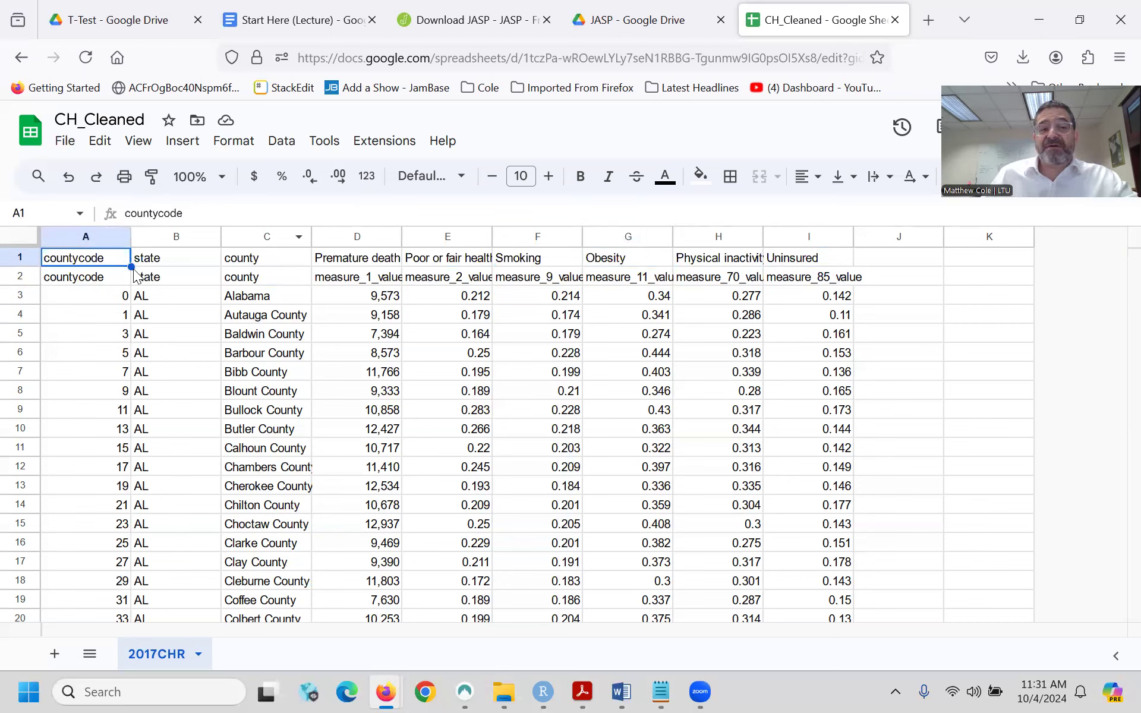
- Delete row 2, which holds the duplicate headings with the measure code names
{"action": "left_click", "coordinate": [20, 275]}
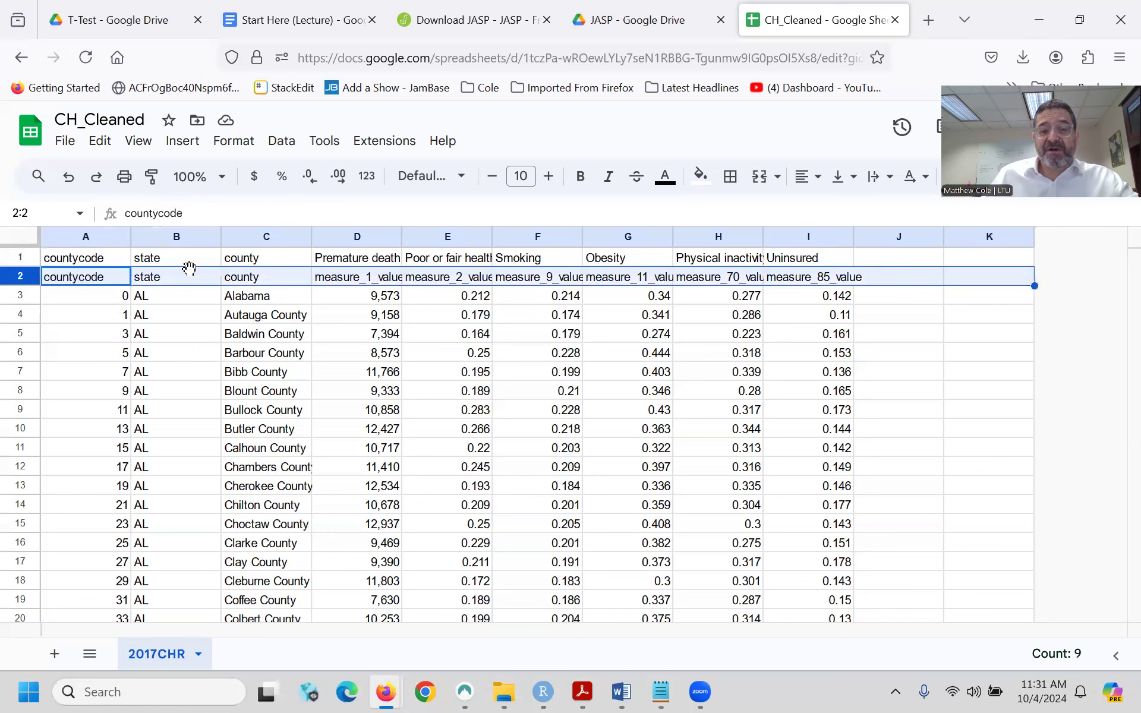
{"action": "left_click", "coordinate": [341, 275]}
{"action": "left_click", "coordinate": [20, 277]}
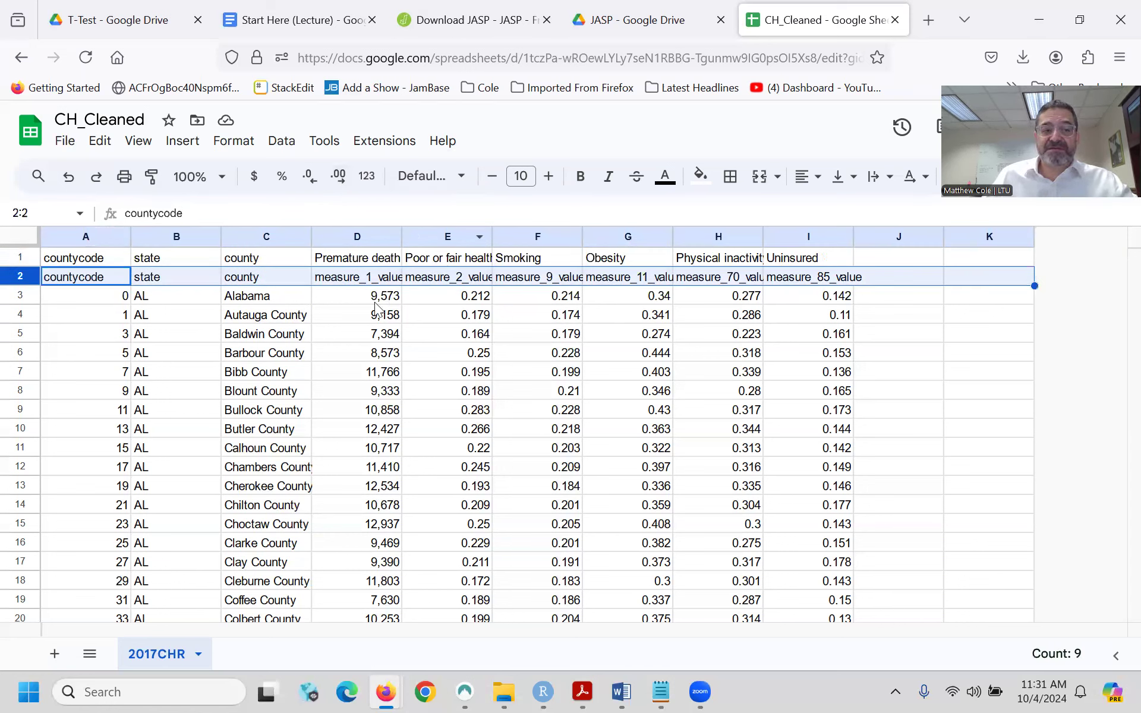
{"action": "right_click", "coordinate": [29, 283]}
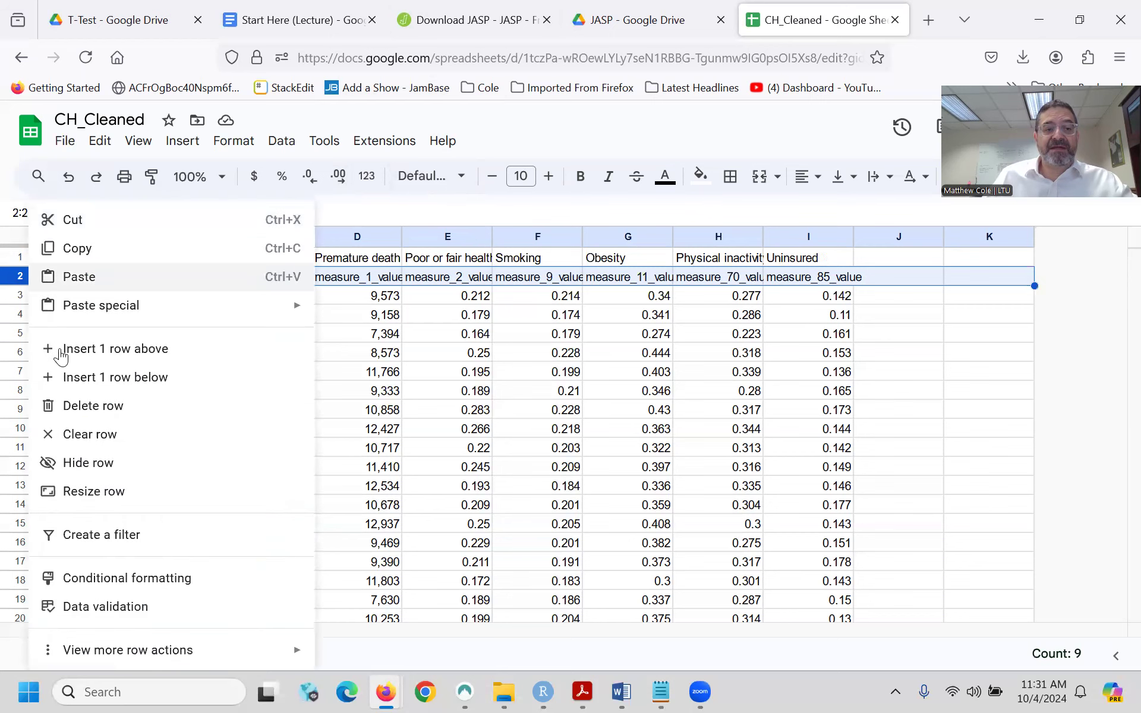
{"action": "left_click", "coordinate": [86, 407]}
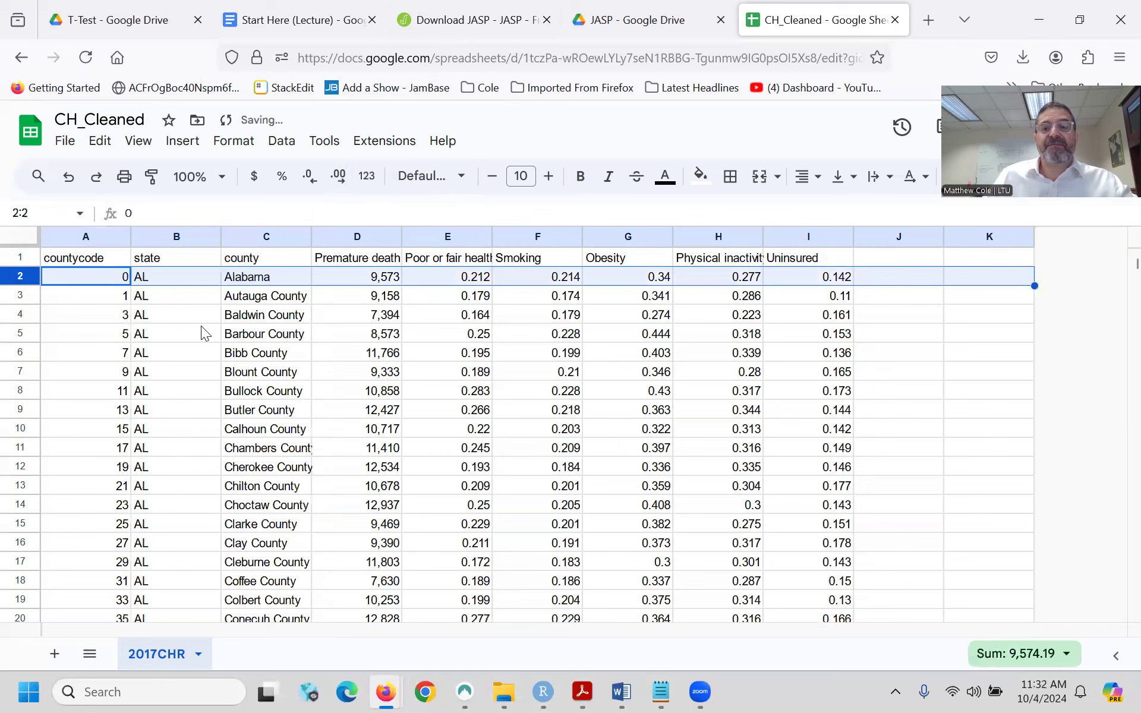
{"action": "left_click", "coordinate": [261, 296]}
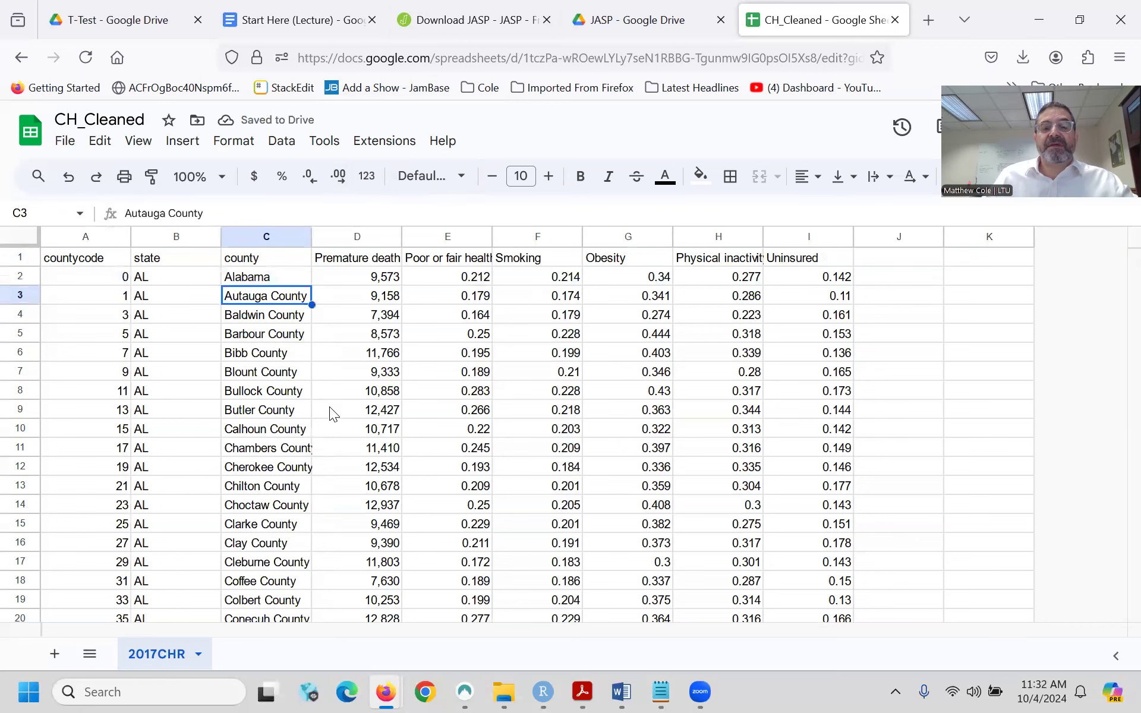
- Compare the displayed premature death figures in column D with their underlying stored values
{"action": "left_click", "coordinate": [356, 279]}
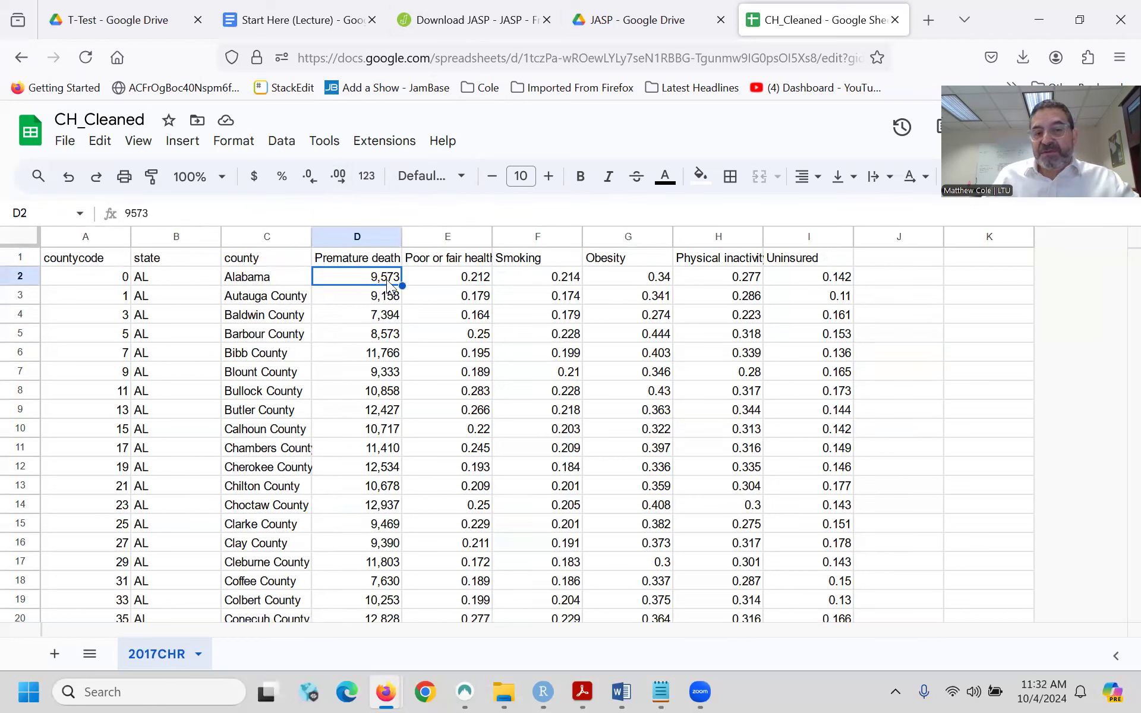
{"action": "left_click", "coordinate": [147, 213]}
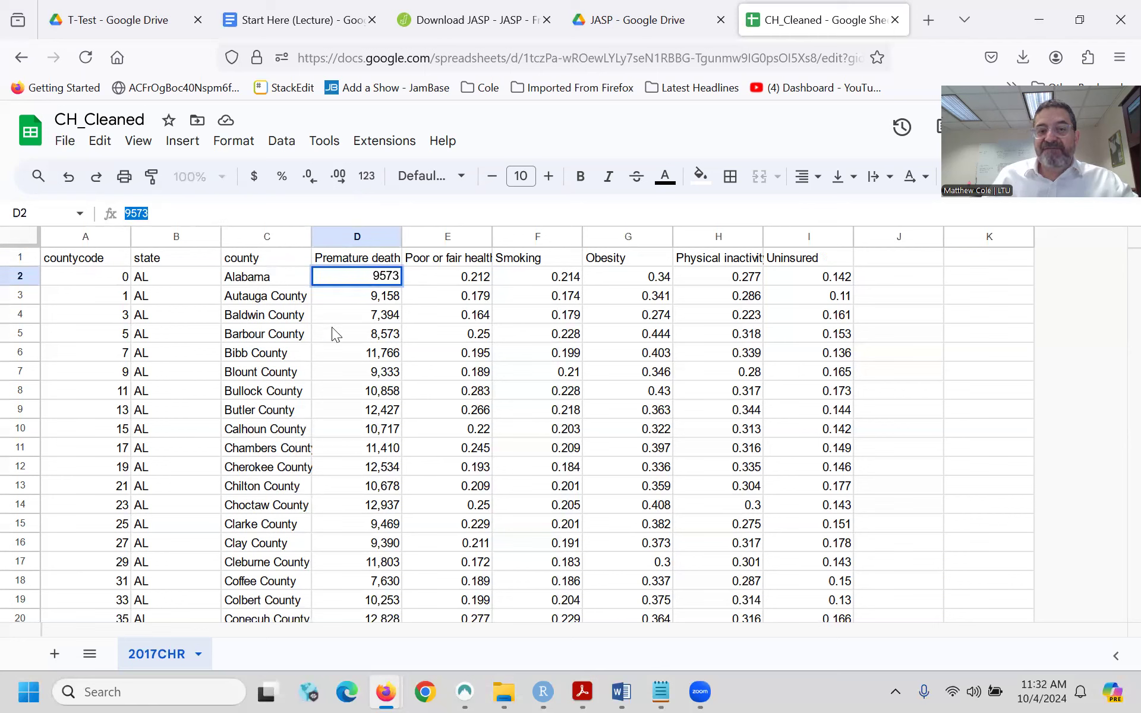
{"action": "left_click", "coordinate": [362, 299]}
{"action": "left_click", "coordinate": [373, 274]}
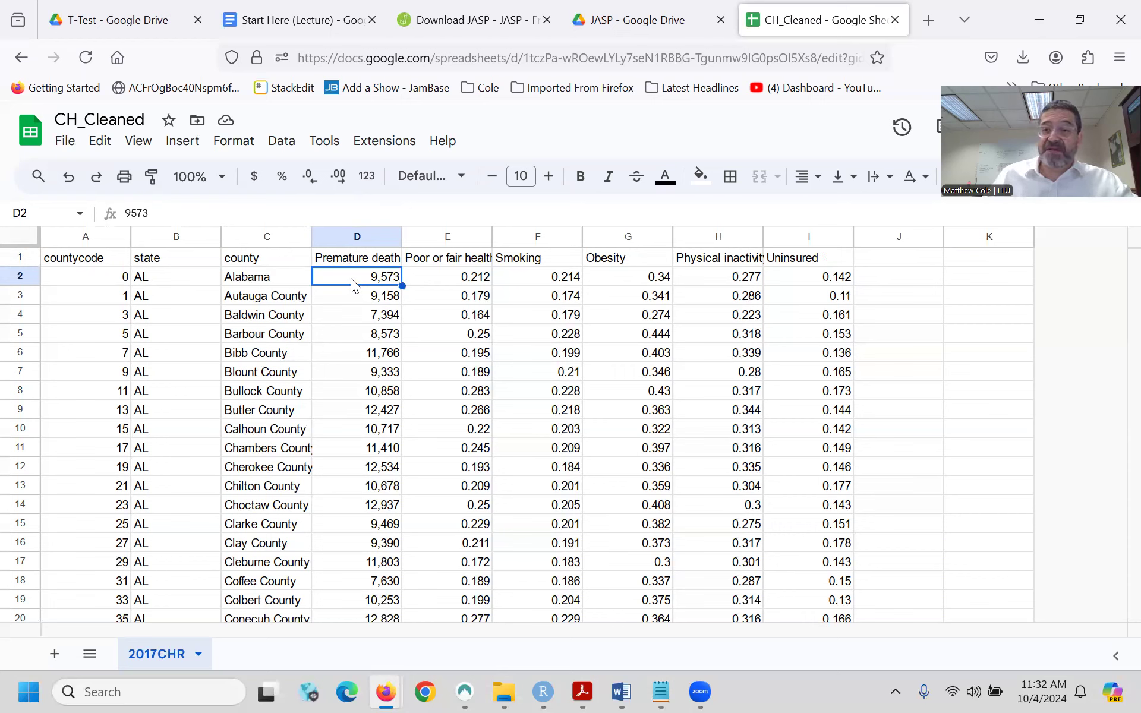
{"action": "left_click", "coordinate": [352, 357]}
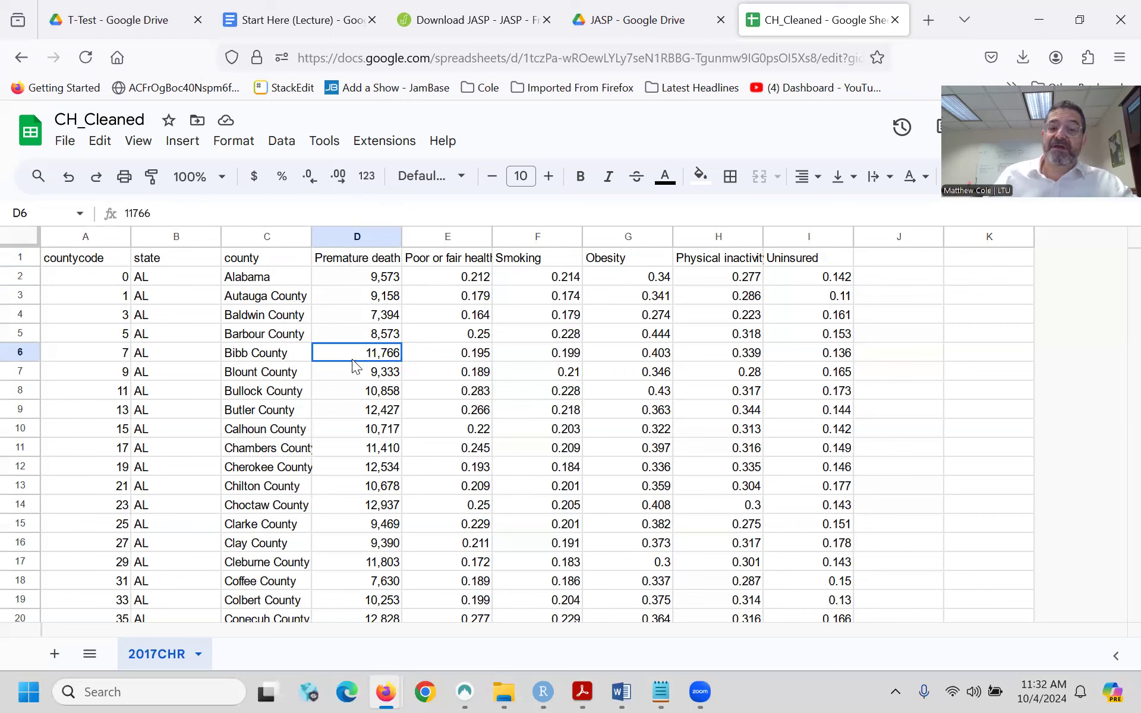
- Apply the custom number format 0 to the whole Premature death column to drop the thousands separators
{"action": "left_click", "coordinate": [353, 235]}
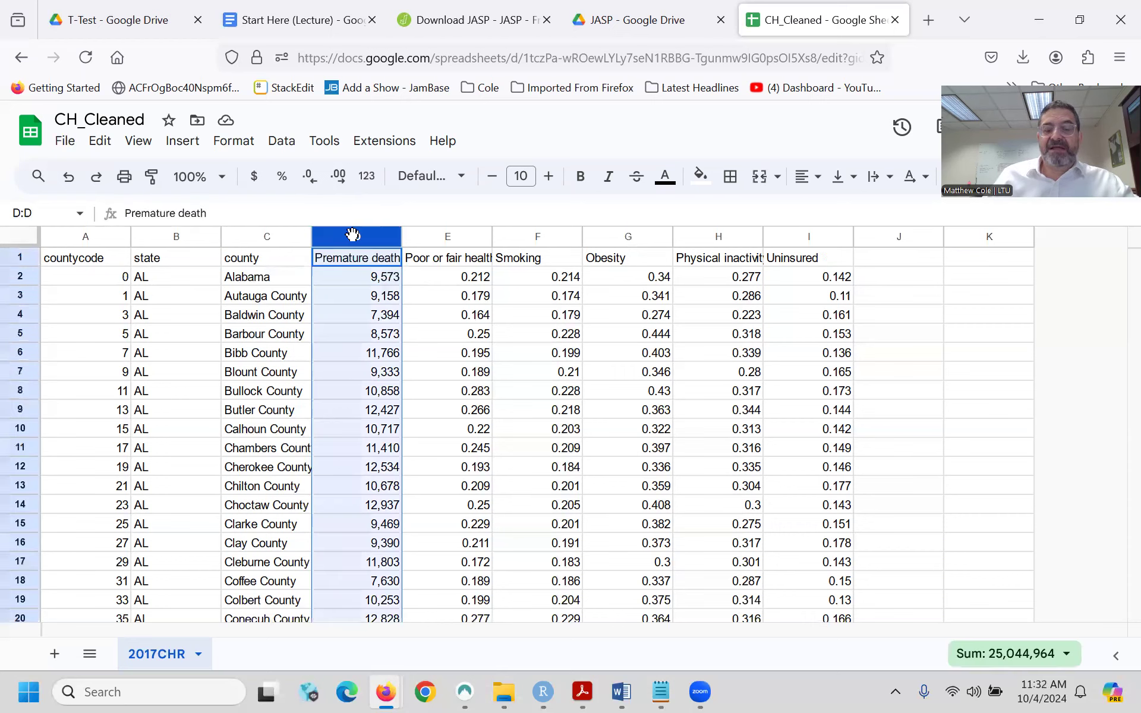
{"action": "left_click", "coordinate": [27, 238]}
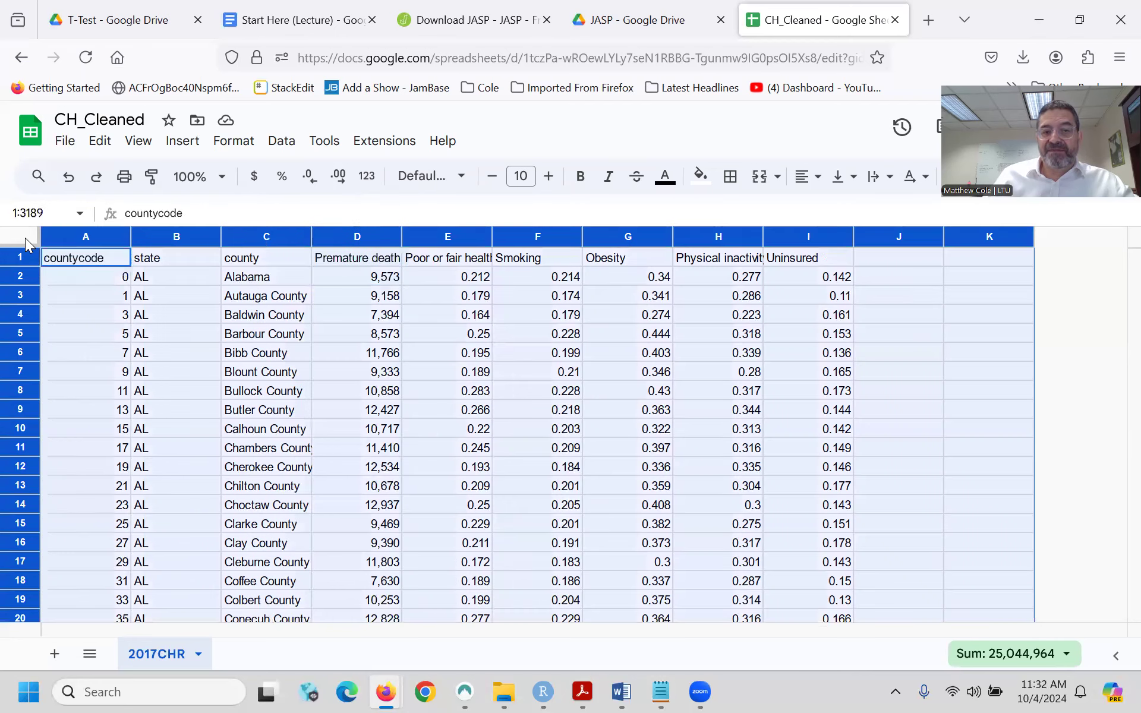
{"action": "left_click", "coordinate": [265, 295]}
{"action": "left_click", "coordinate": [355, 237]}
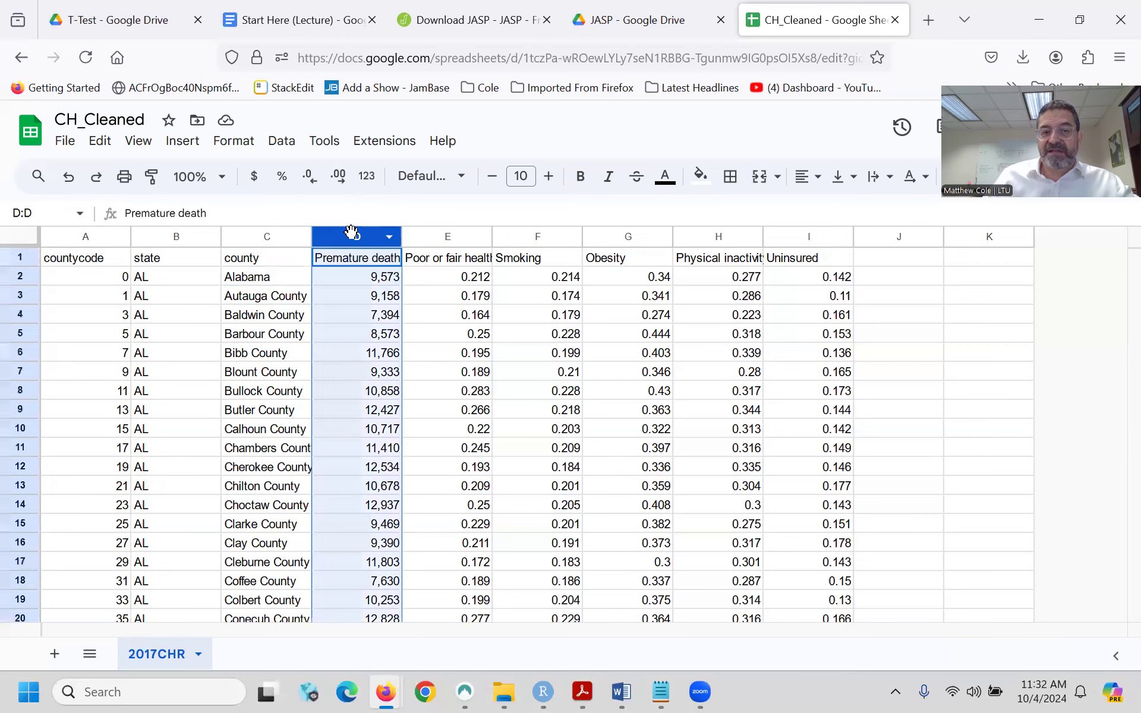
{"action": "left_click", "coordinate": [238, 145]}
{"action": "mouse_move", "coordinate": [270, 216]}
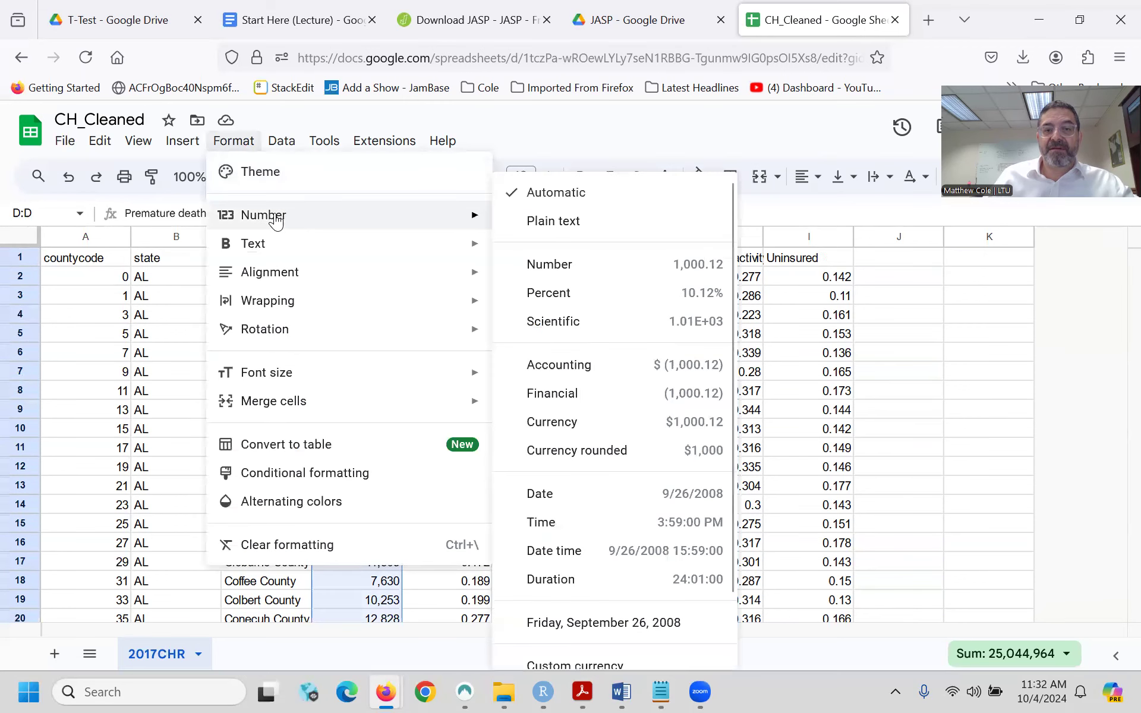
{"action": "scroll", "coordinate": [620, 456], "scroll_direction": "down", "scroll_amount": 2}
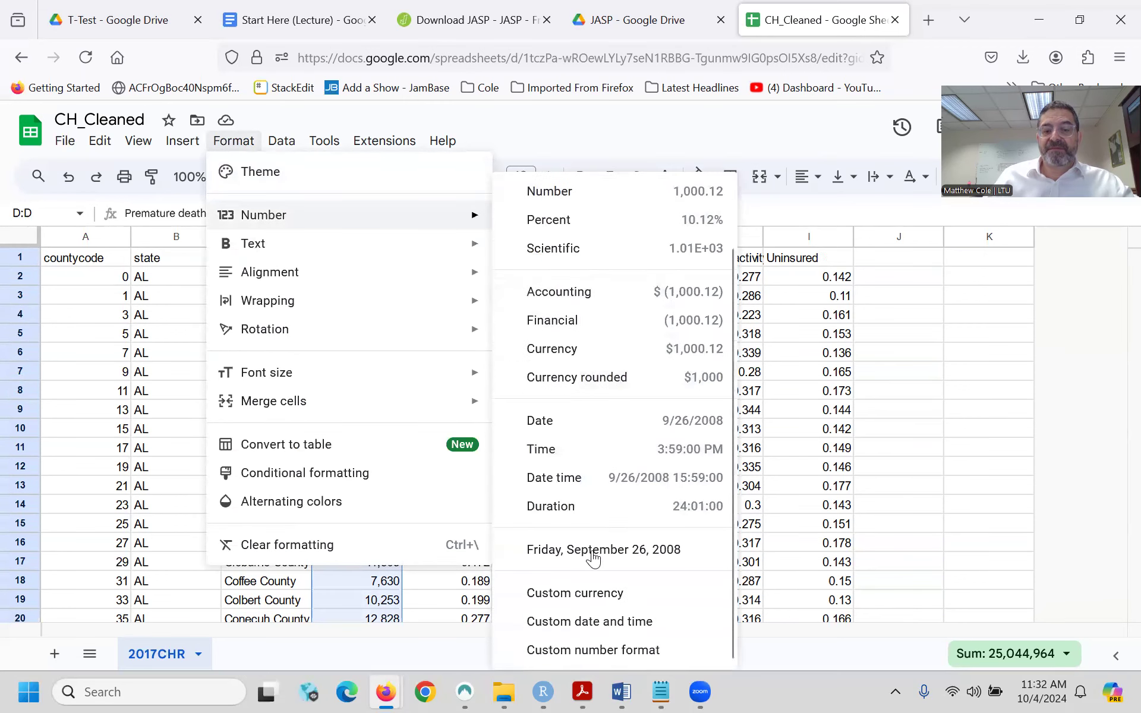
{"action": "left_click", "coordinate": [573, 648]}
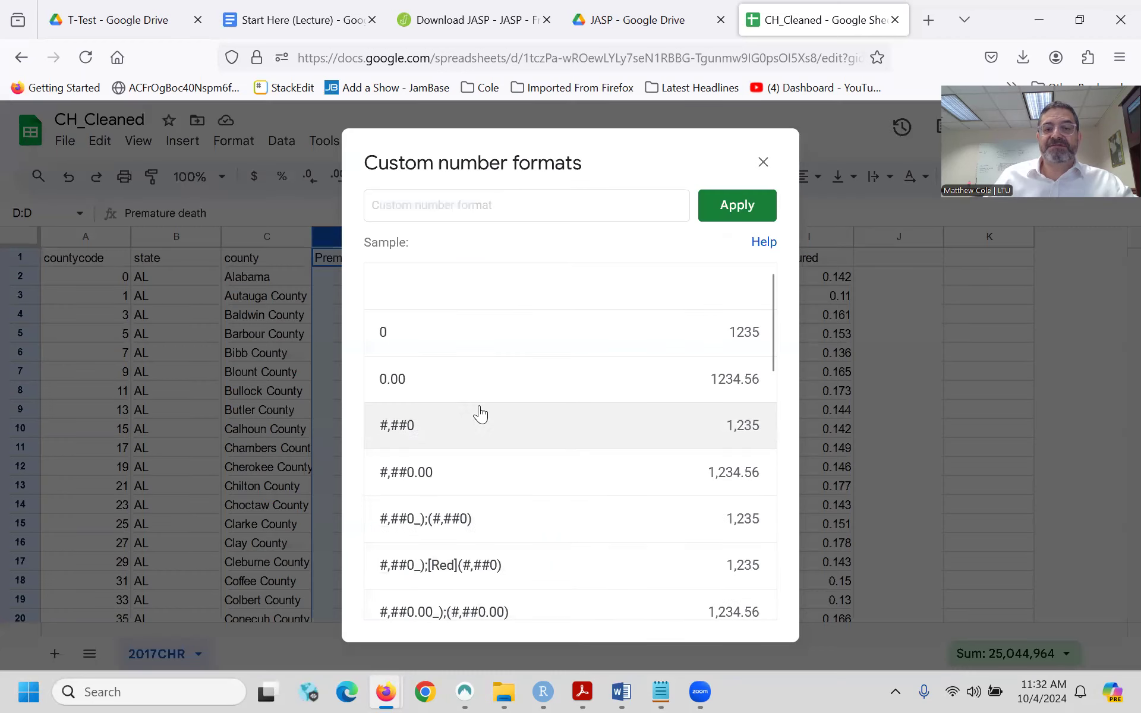
{"action": "left_click", "coordinate": [443, 345]}
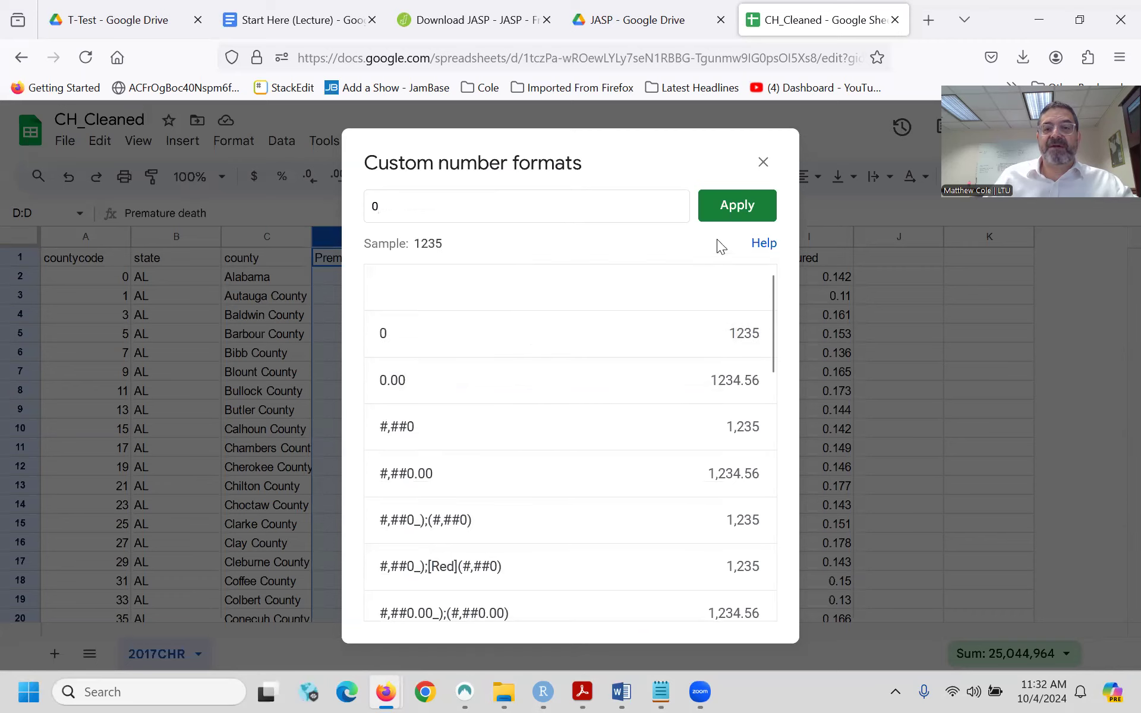
{"action": "left_click", "coordinate": [738, 208]}
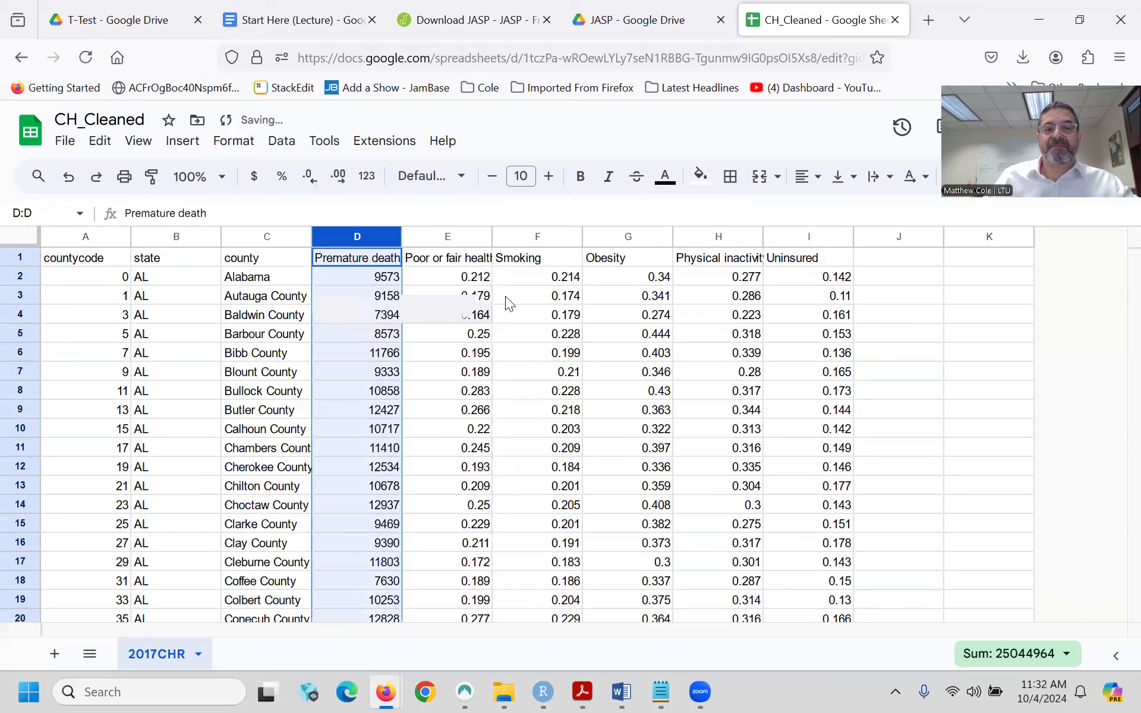
- Check the reformatted premature death values down column D
{"action": "left_click", "coordinate": [380, 278]}
{"action": "left_click", "coordinate": [380, 337]}
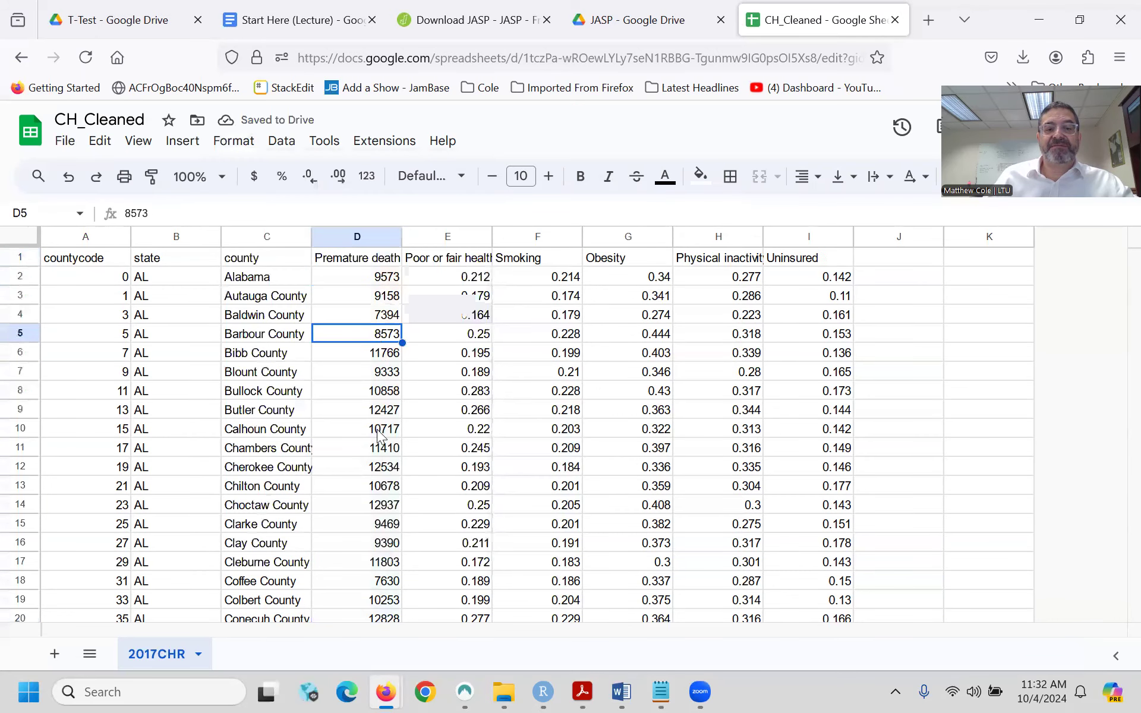
{"action": "scroll", "coordinate": [379, 437], "scroll_direction": "down", "scroll_amount": 5}
{"action": "scroll", "coordinate": [379, 436], "scroll_direction": "up", "scroll_amount": 1}
{"action": "scroll", "coordinate": [374, 276], "scroll_direction": "up", "scroll_amount": 4}
{"action": "left_click", "coordinate": [373, 277]}
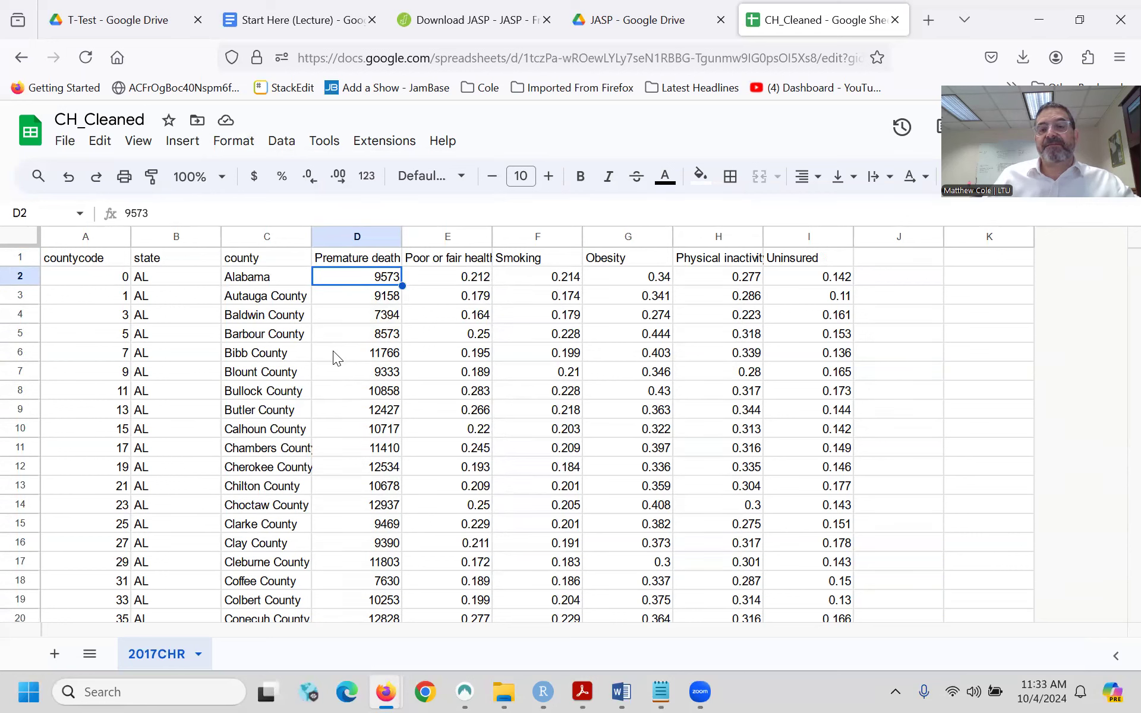
- Examine the state-level rows with county code 0 for Alabama and Alaska
{"action": "left_click", "coordinate": [100, 276]}
{"action": "scroll", "coordinate": [163, 283], "scroll_direction": "down", "scroll_amount": 2}
{"action": "scroll", "coordinate": [163, 282], "scroll_direction": "down", "scroll_amount": 12}
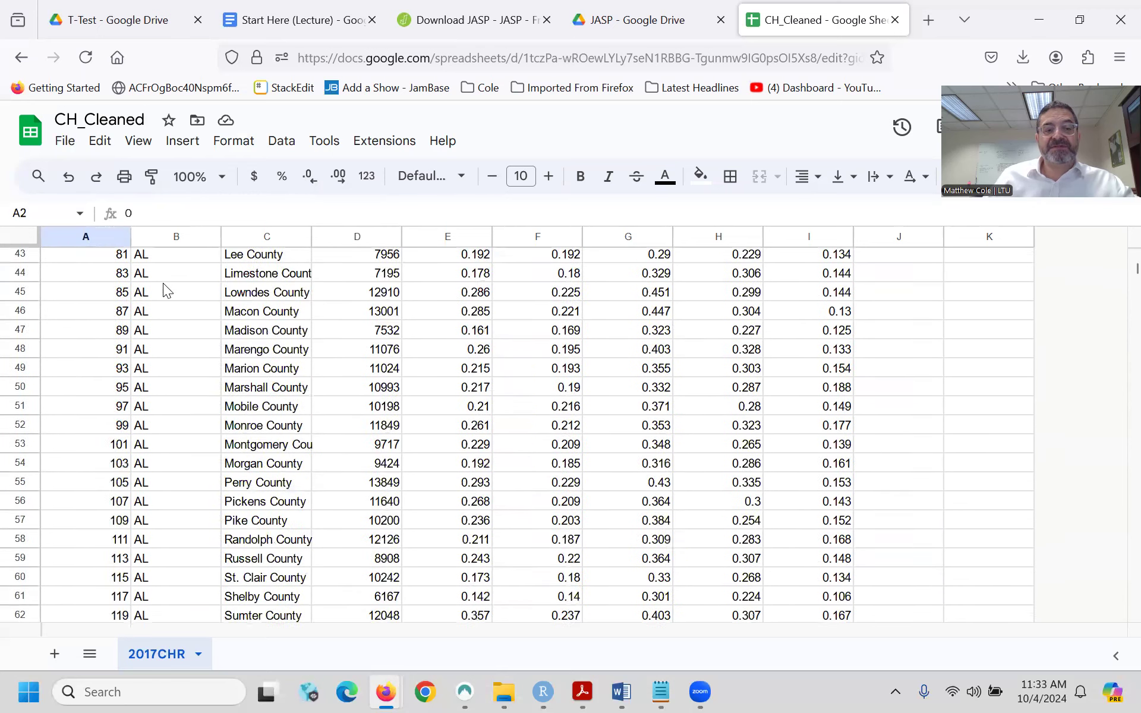
{"action": "scroll", "coordinate": [164, 285], "scroll_direction": "down", "scroll_amount": 4}
{"action": "scroll", "coordinate": [105, 372], "scroll_direction": "down", "scroll_amount": 3}
{"action": "left_click", "coordinate": [106, 372]}
{"action": "scroll", "coordinate": [209, 364], "scroll_direction": "up", "scroll_amount": 11}
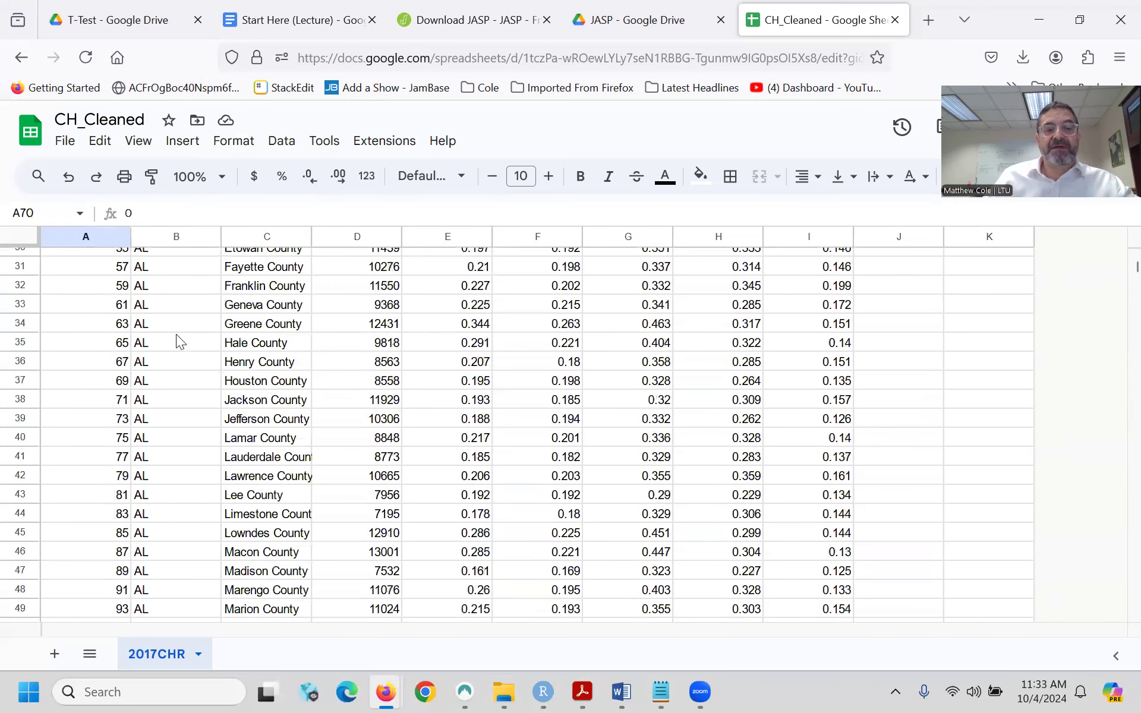
{"action": "scroll", "coordinate": [207, 376], "scroll_direction": "up", "scroll_amount": 3}
{"action": "scroll", "coordinate": [207, 375], "scroll_direction": "down", "scroll_amount": 13}
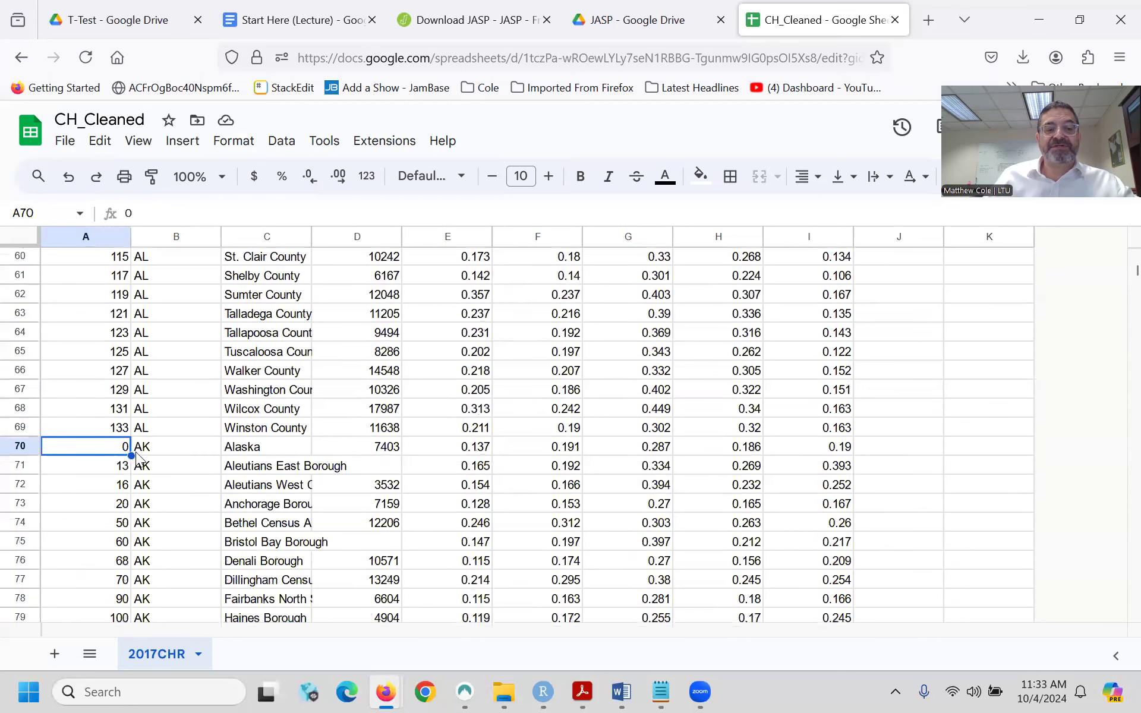
{"action": "left_click", "coordinate": [259, 442]}
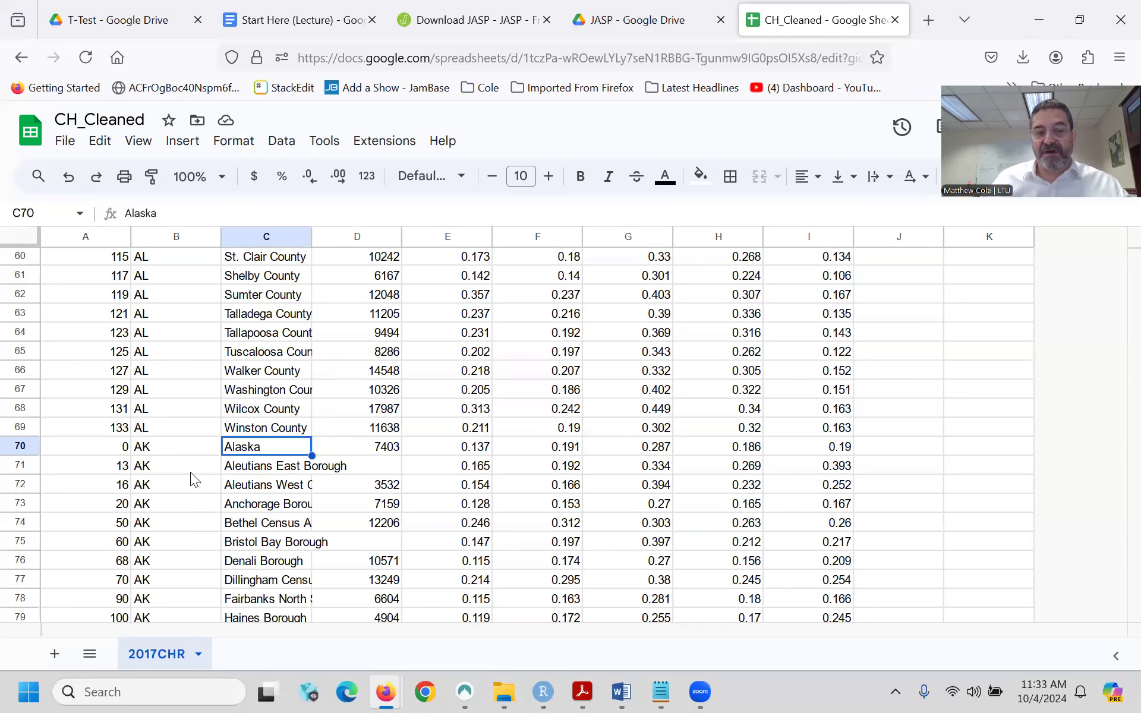
- Select the Alabama state-level row 2 and look over the county rows between it and the Alaska state row
{"action": "scroll", "coordinate": [190, 472], "scroll_direction": "up", "scroll_amount": 8}
{"action": "scroll", "coordinate": [190, 472], "scroll_direction": "up", "scroll_amount": 11}
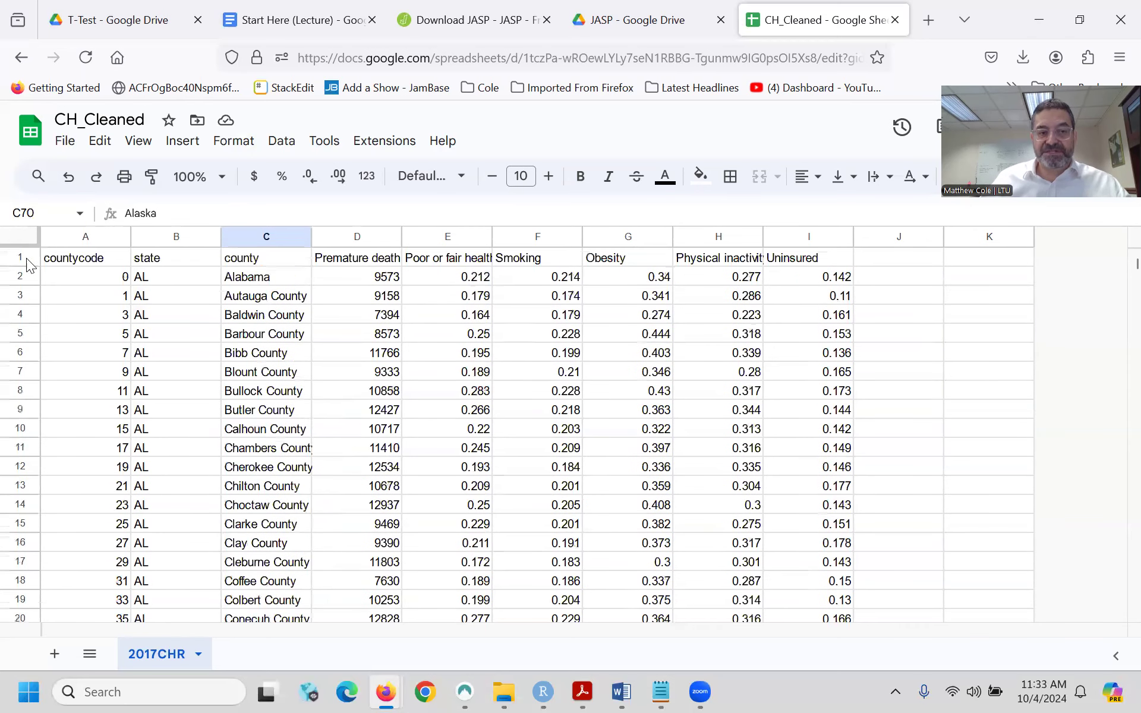
{"action": "left_click", "coordinate": [18, 274]}
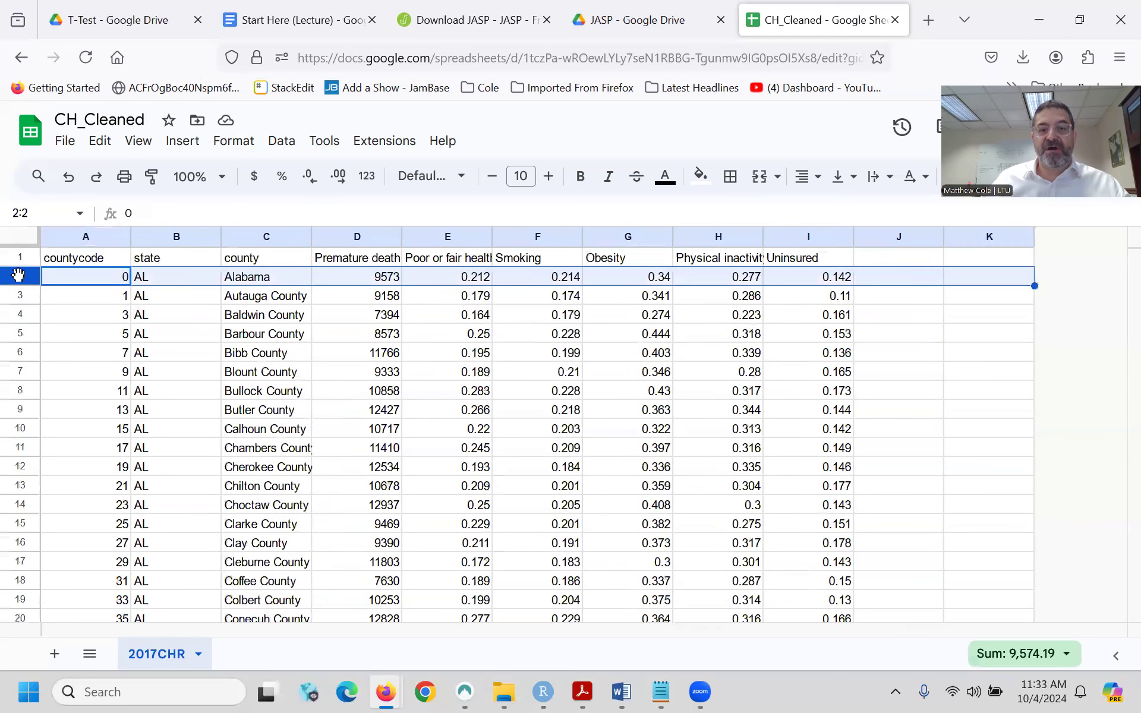
{"action": "scroll", "coordinate": [61, 331], "scroll_direction": "down", "scroll_amount": 18}
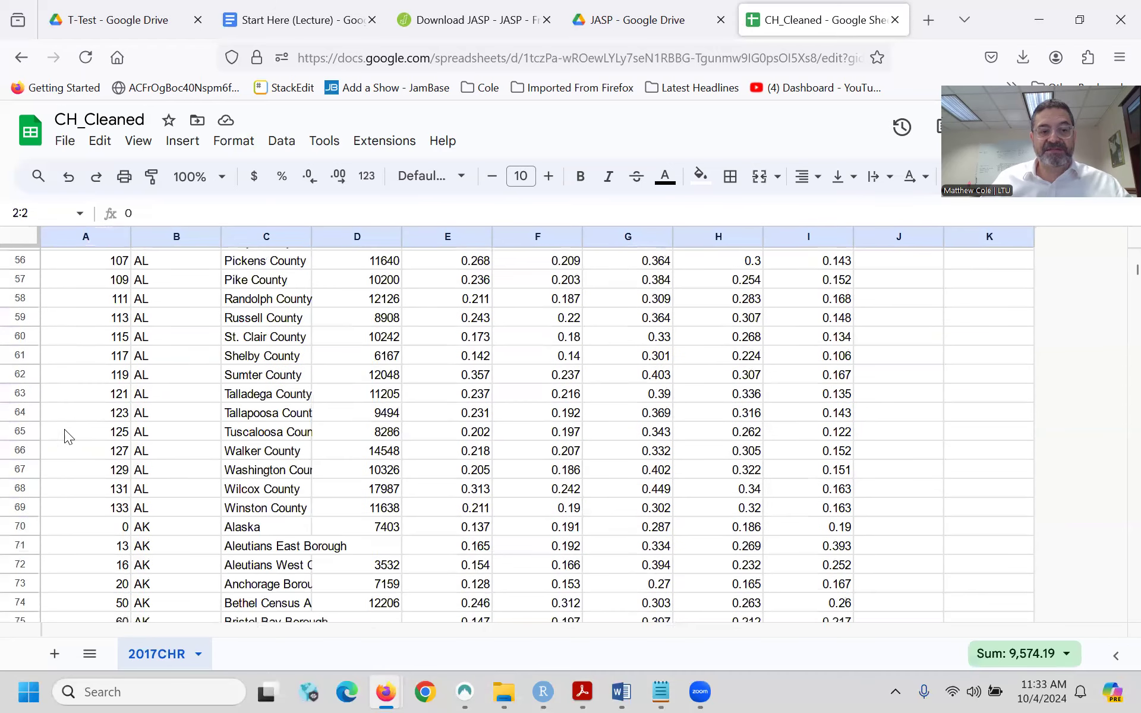
{"action": "scroll", "coordinate": [66, 435], "scroll_direction": "down", "scroll_amount": 4}
{"action": "scroll", "coordinate": [126, 462], "scroll_direction": "up", "scroll_amount": 6}
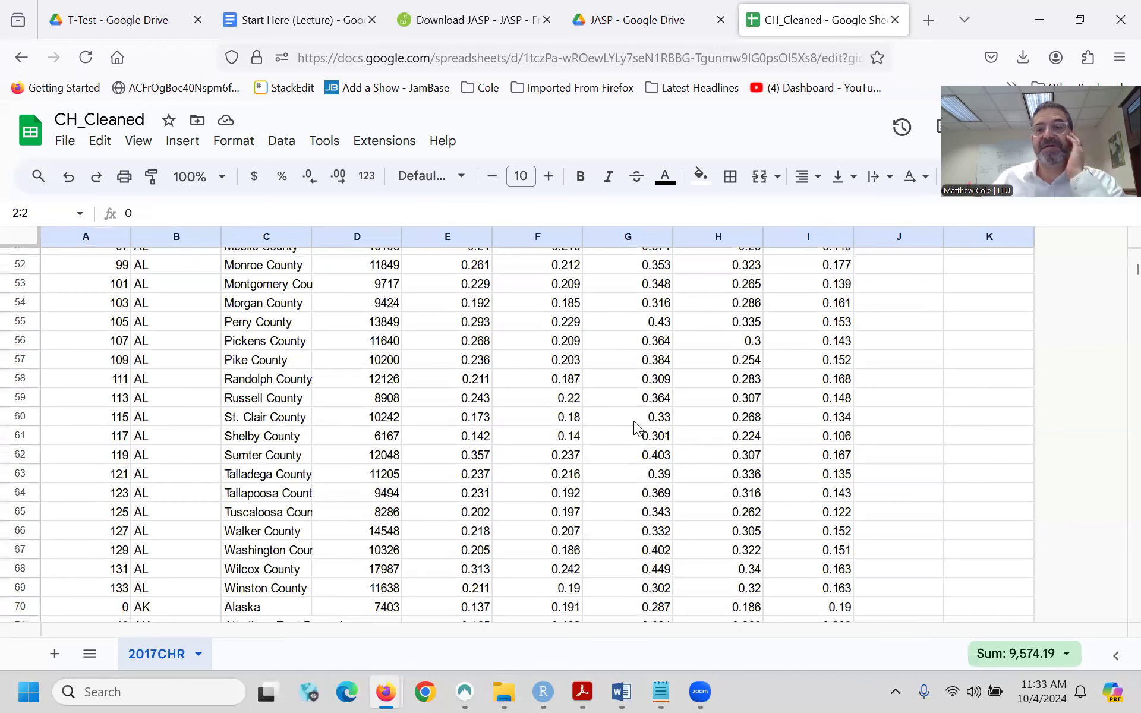
{"action": "scroll", "coordinate": [636, 427], "scroll_direction": "up", "scroll_amount": 17}
- Compare the sheet's last data row number with the county count stated in the Start Here (Lecture) document
{"action": "left_click_drag", "start_coordinate": [1113, 263], "coordinate": [1113, 615]}
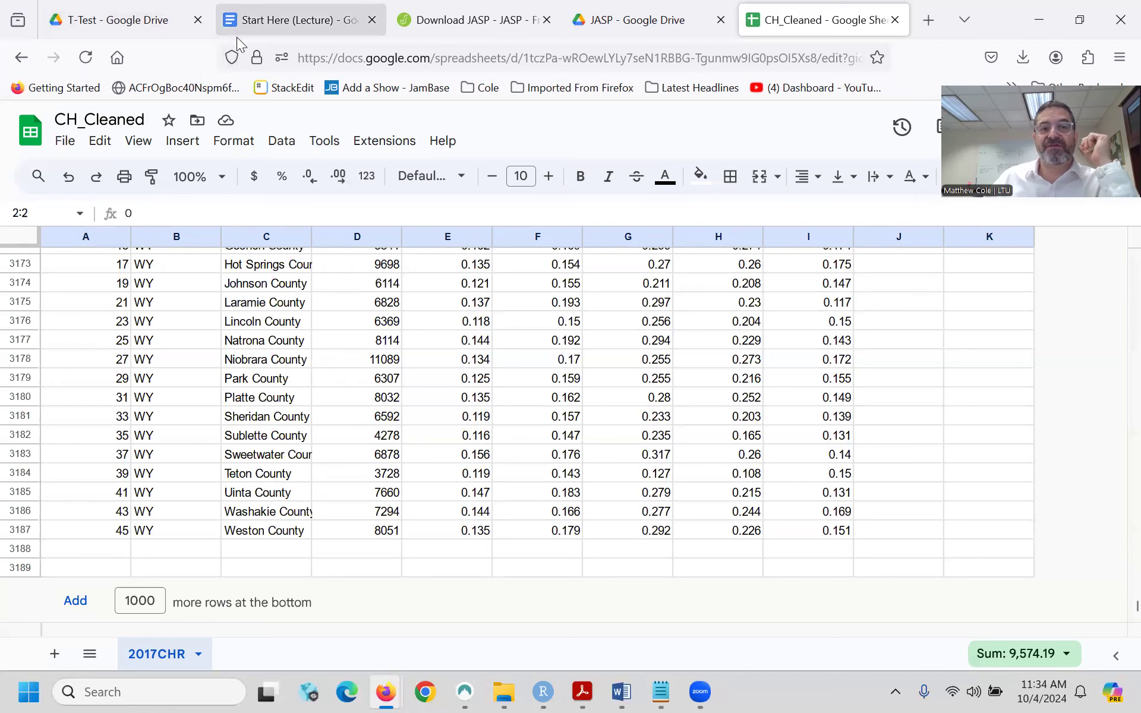
{"action": "left_click", "coordinate": [263, 25]}
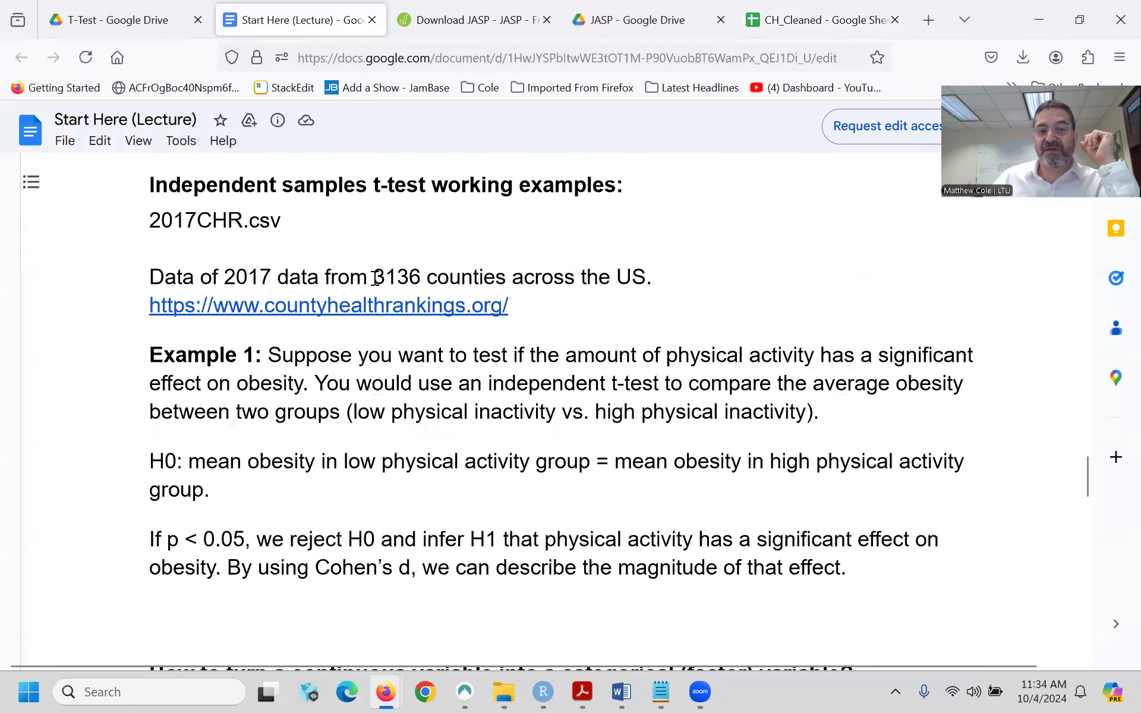
{"action": "left_click_drag", "start_coordinate": [376, 278], "coordinate": [446, 278]}
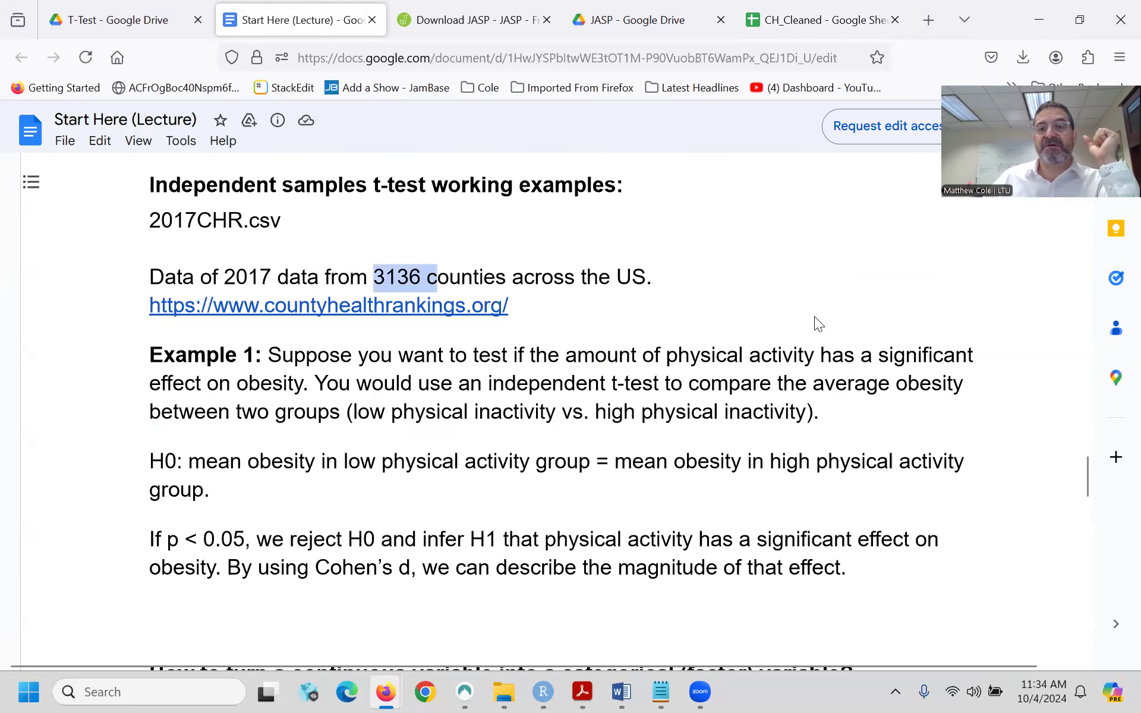
{"action": "left_click", "coordinate": [827, 3]}
{"action": "left_click_drag", "start_coordinate": [1113, 627], "coordinate": [1113, 239]}
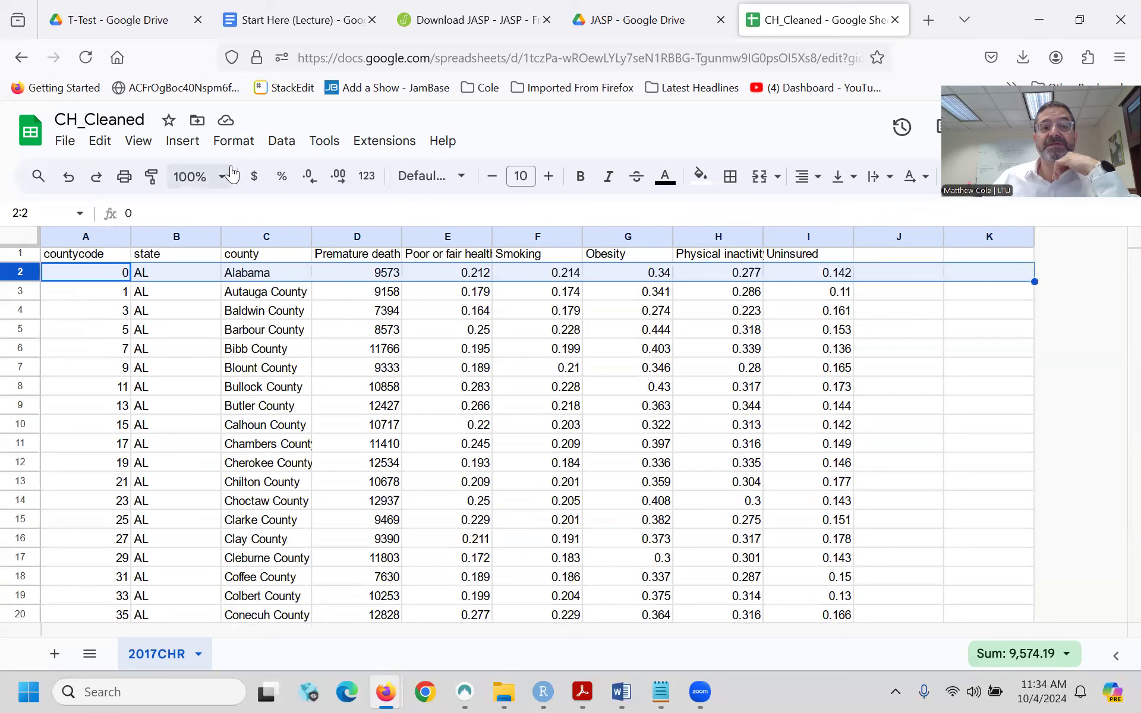
- Try to create a filter starting from row 2, and undo it
{"action": "left_click", "coordinate": [281, 141]}
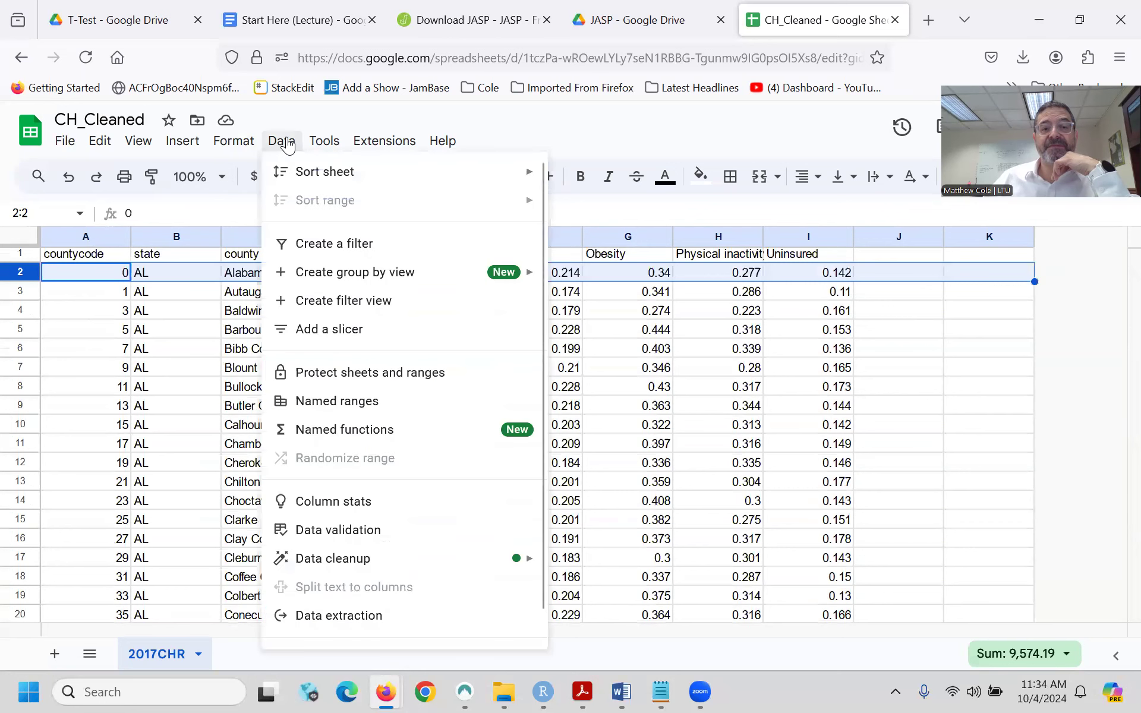
{"action": "left_click", "coordinate": [321, 250]}
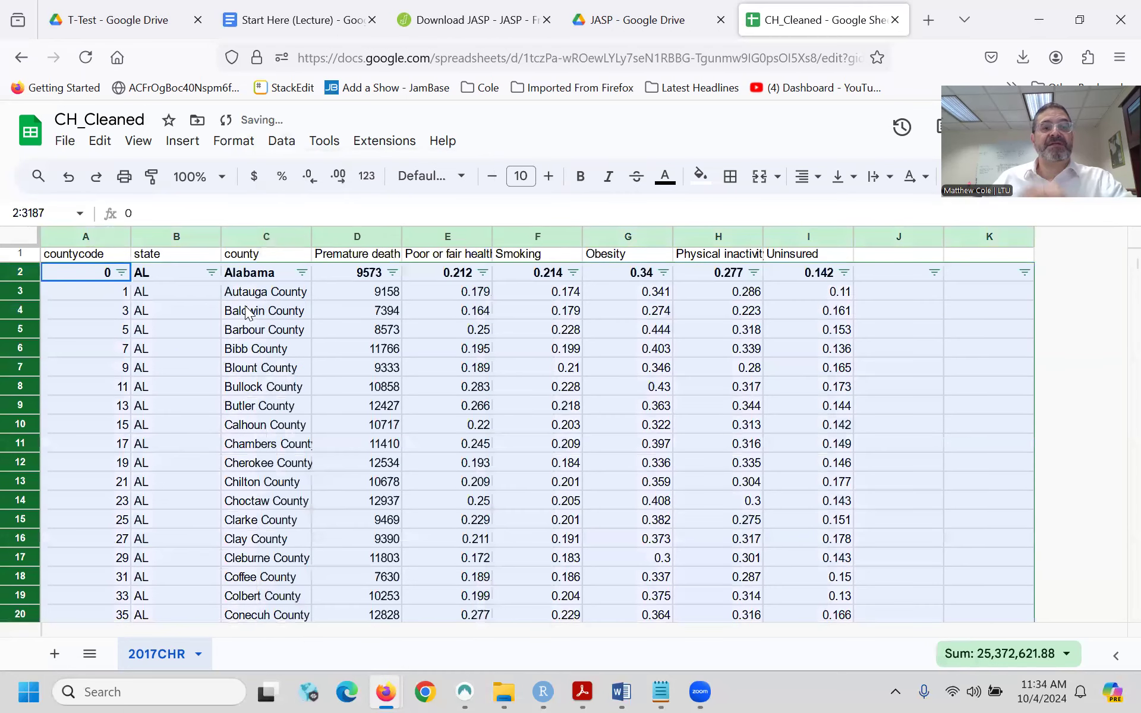
{"action": "left_click", "coordinate": [69, 181]}
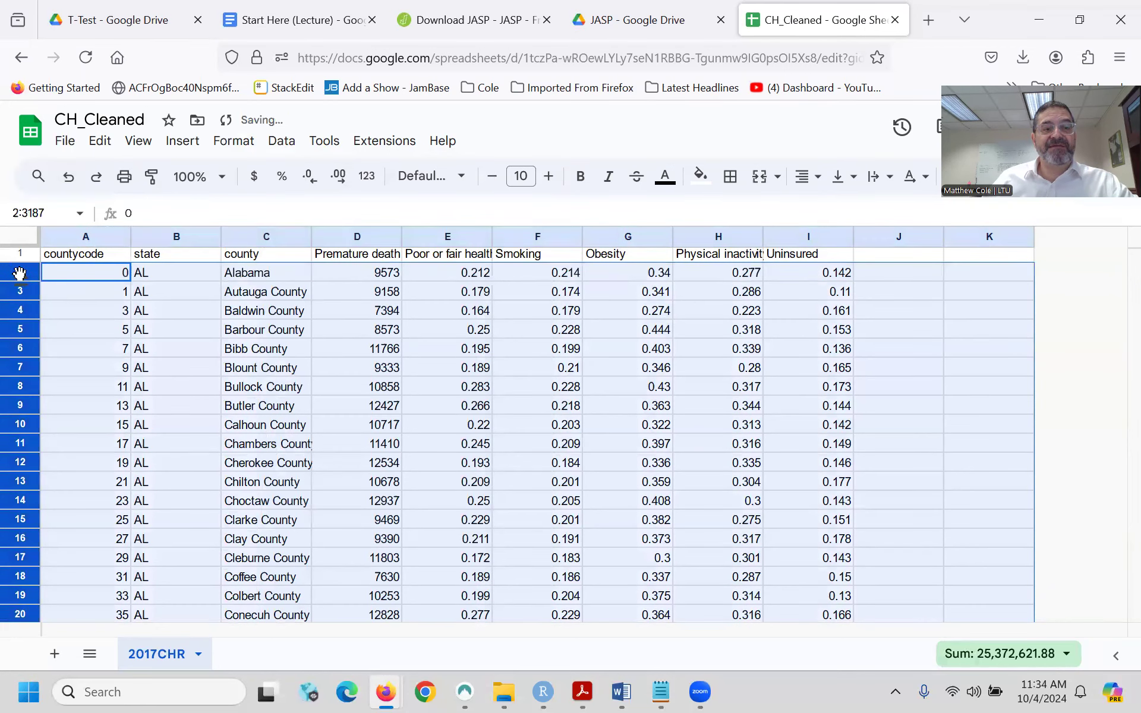
{"action": "left_click", "coordinate": [83, 291]}
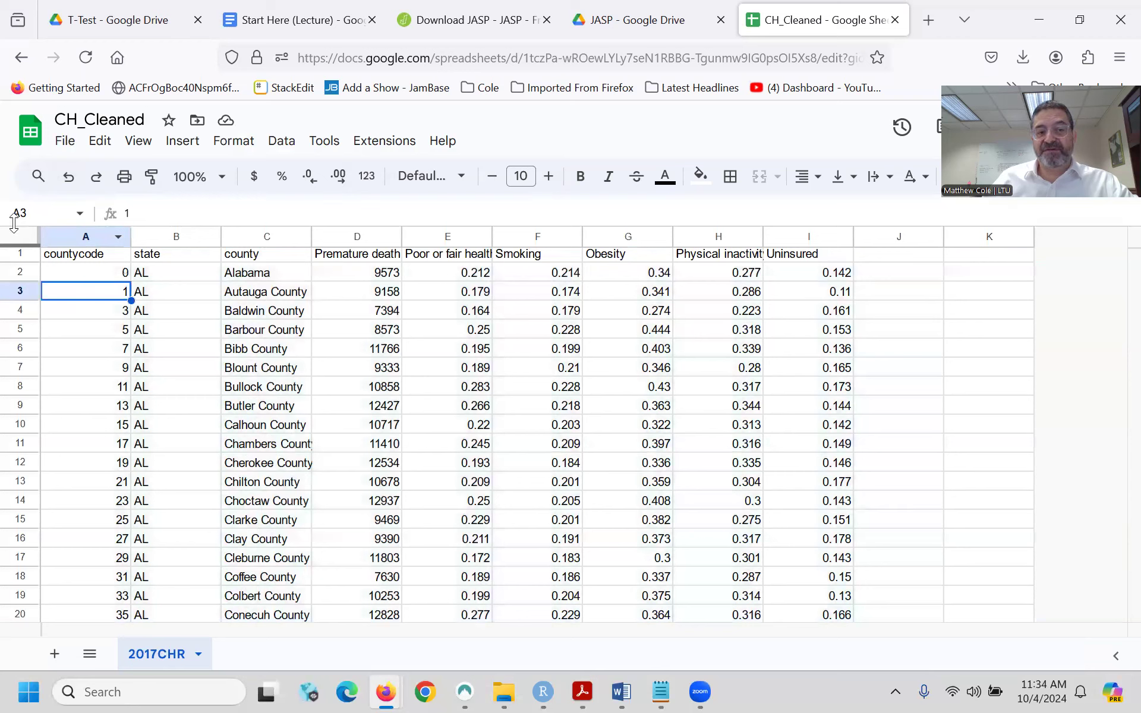
- Create a filter over the whole sheet with the row 1 headings as its header row
{"action": "left_click", "coordinate": [21, 235]}
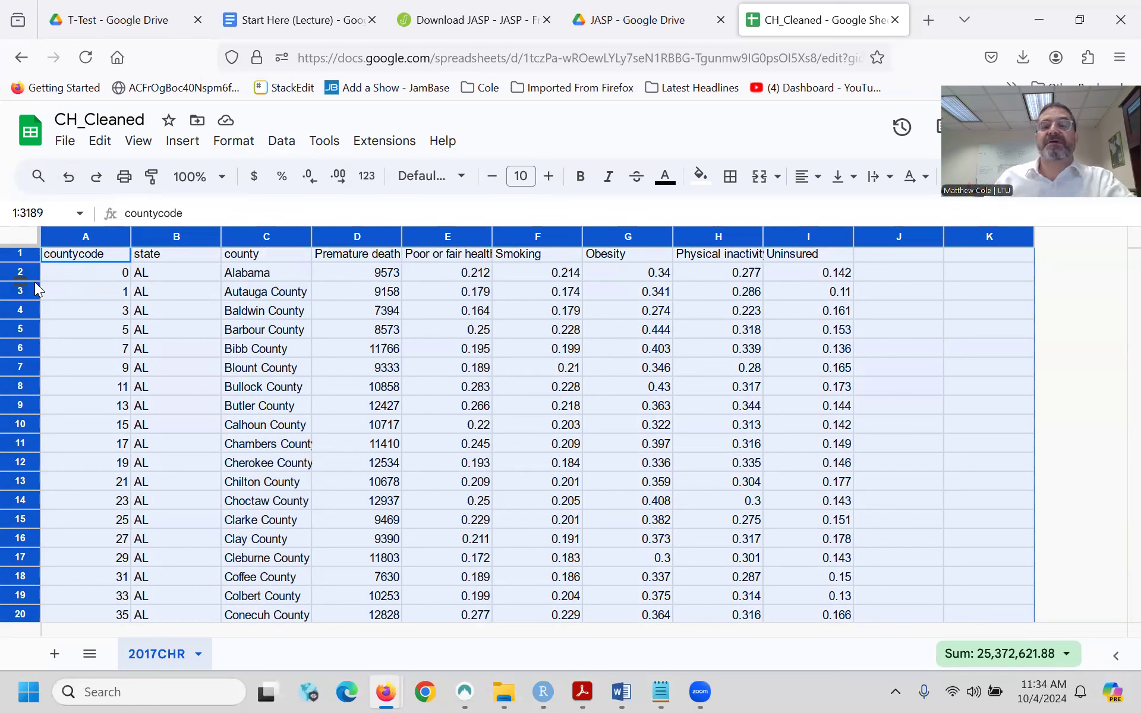
{"action": "left_click", "coordinate": [285, 144]}
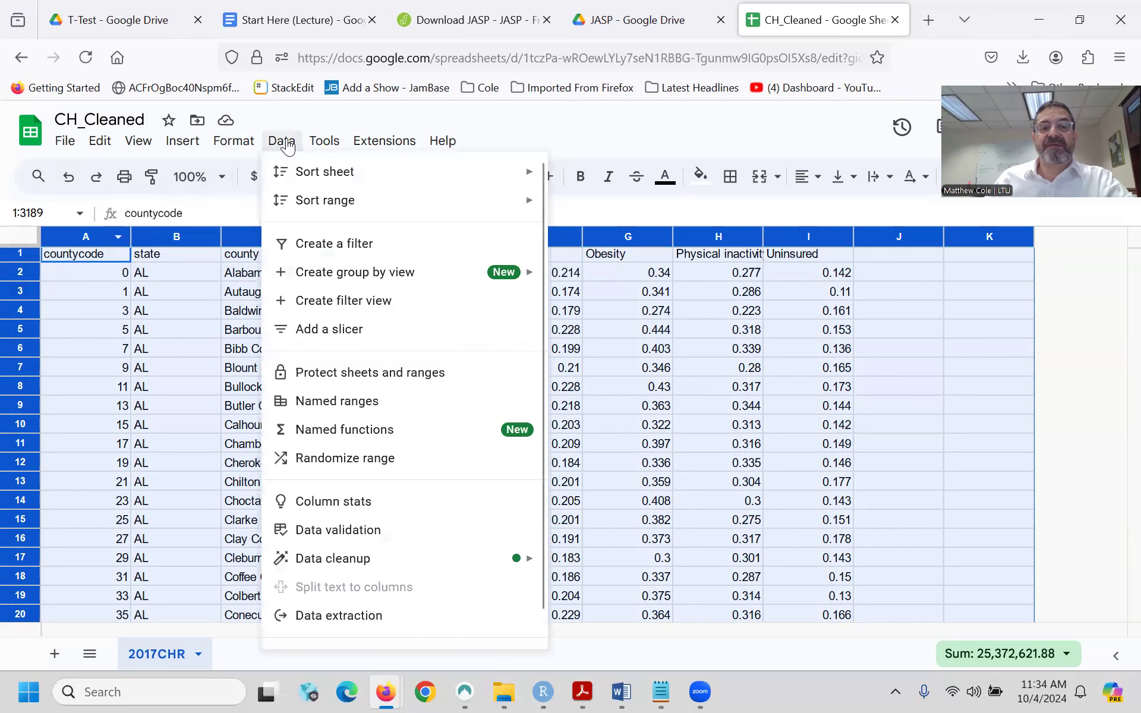
{"action": "left_click", "coordinate": [314, 246]}
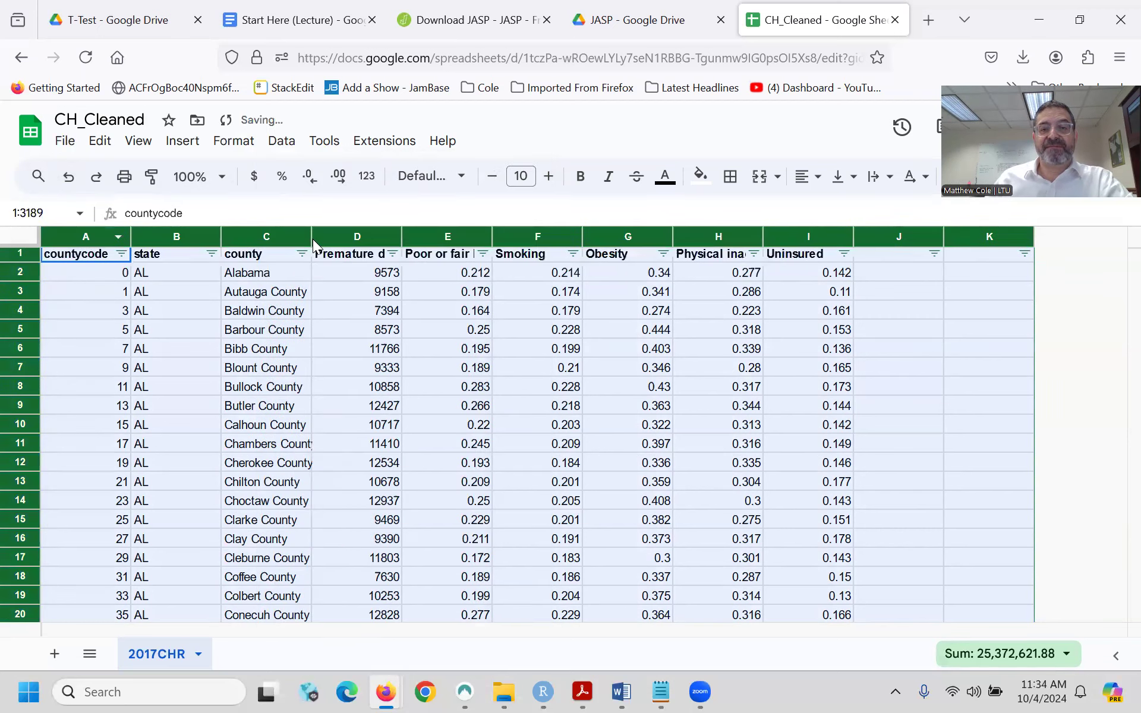
{"action": "left_click", "coordinate": [69, 182]}
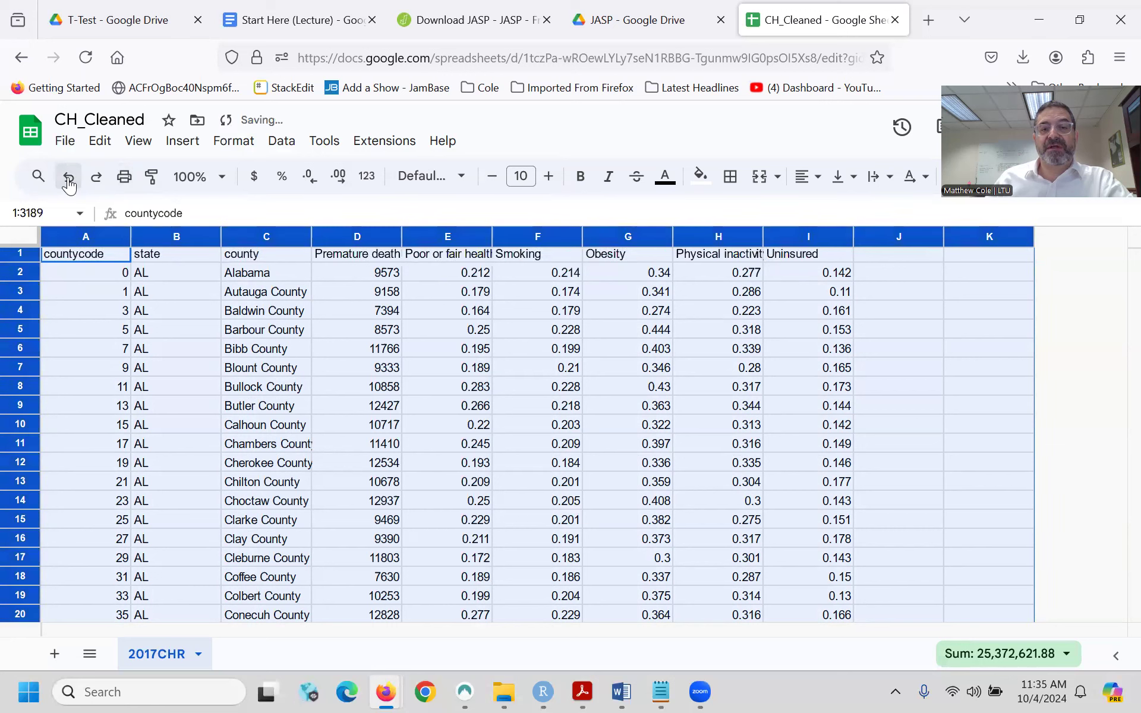
{"action": "left_click", "coordinate": [281, 141]}
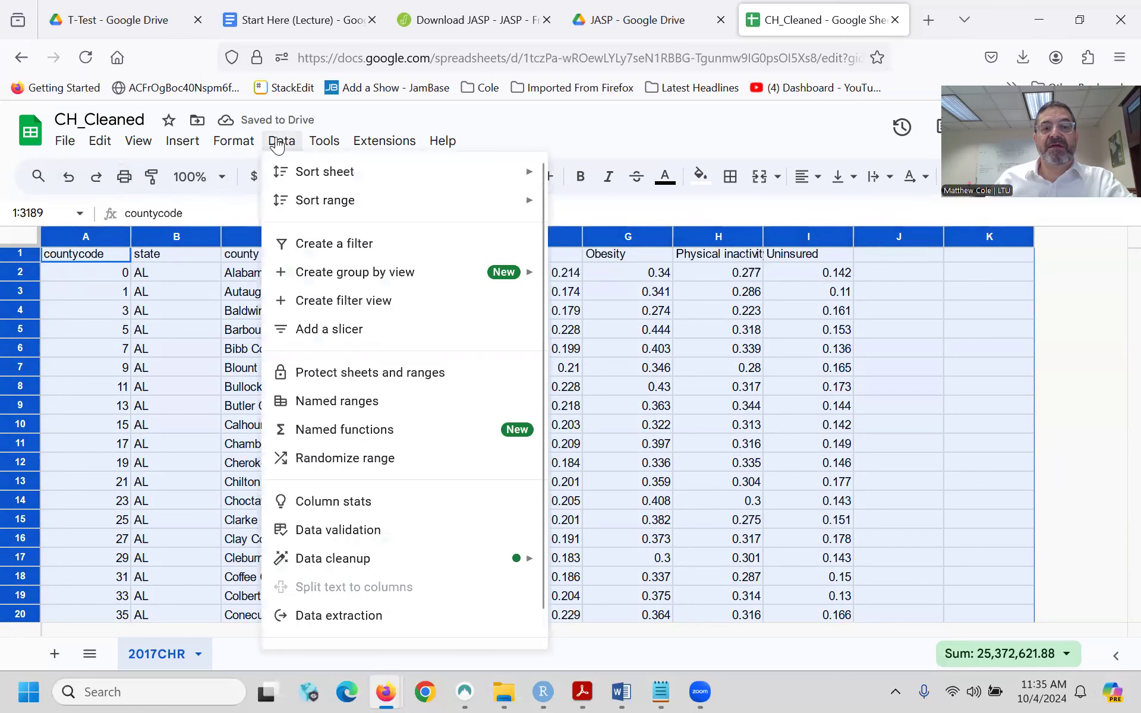
{"action": "left_click", "coordinate": [324, 244]}
{"action": "left_click", "coordinate": [228, 310]}
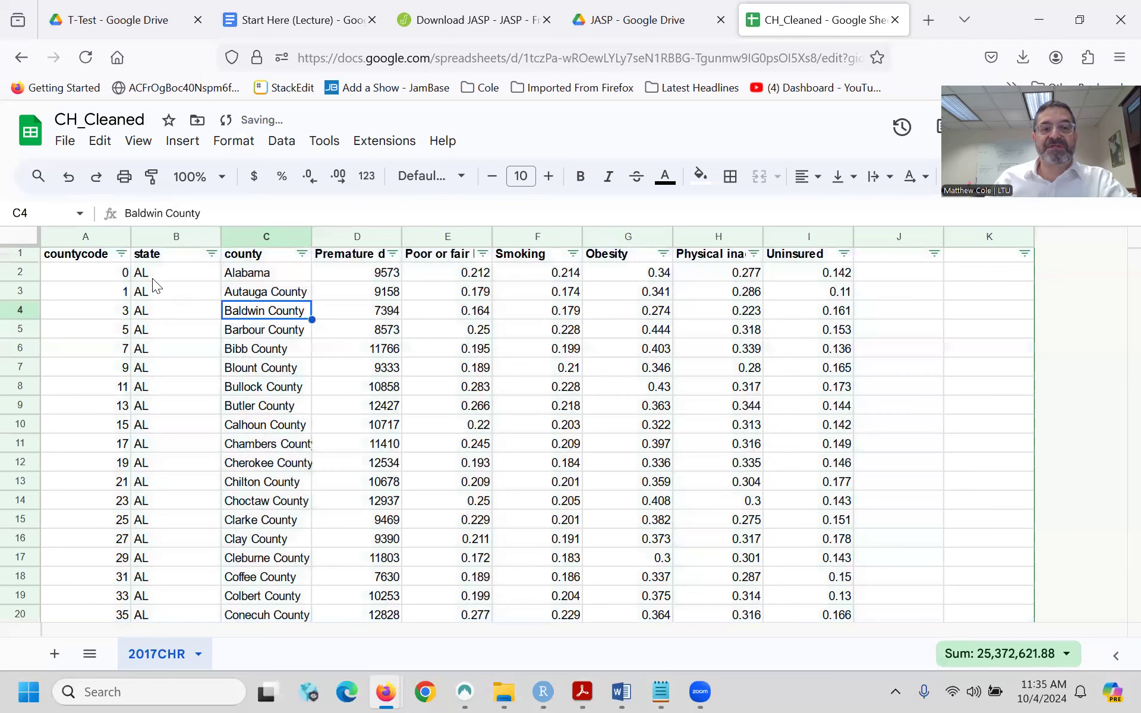
- Filter the countycode column by values so that only rows with county code 0 are shown
{"action": "left_click", "coordinate": [121, 253]}
{"action": "scroll", "coordinate": [218, 511], "scroll_direction": "down", "scroll_amount": 4}
{"action": "scroll", "coordinate": [223, 531], "scroll_direction": "down", "scroll_amount": 8}
{"action": "scroll", "coordinate": [223, 530], "scroll_direction": "up", "scroll_amount": 10}
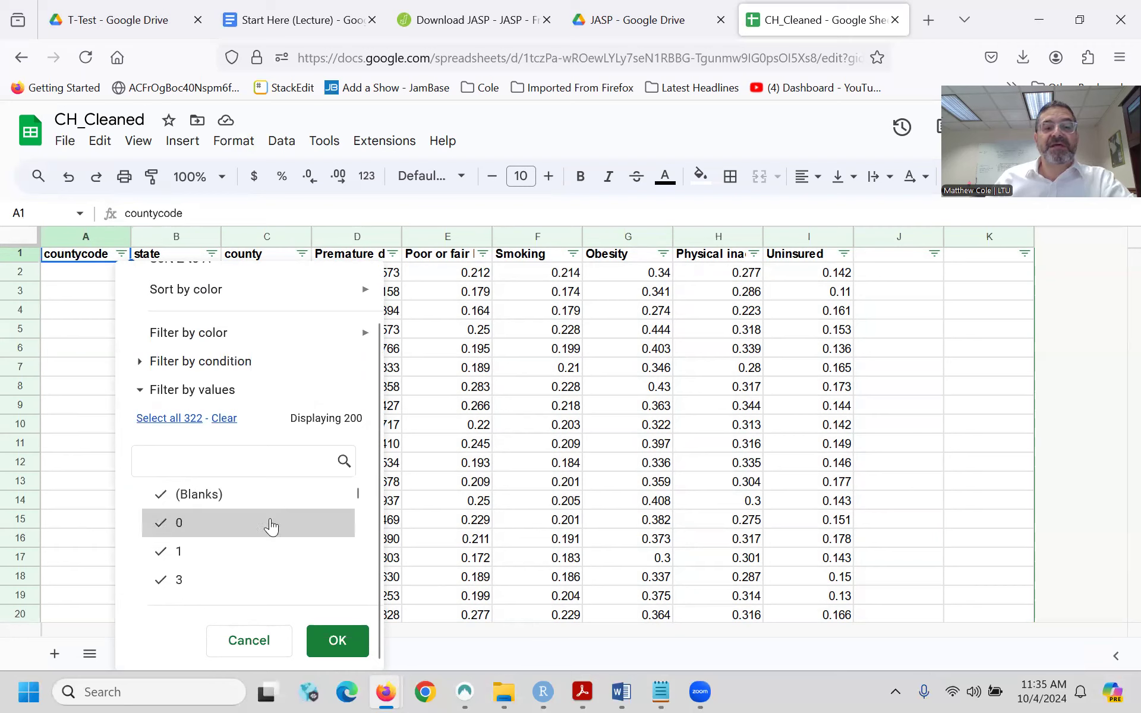
{"action": "left_click", "coordinate": [224, 419]}
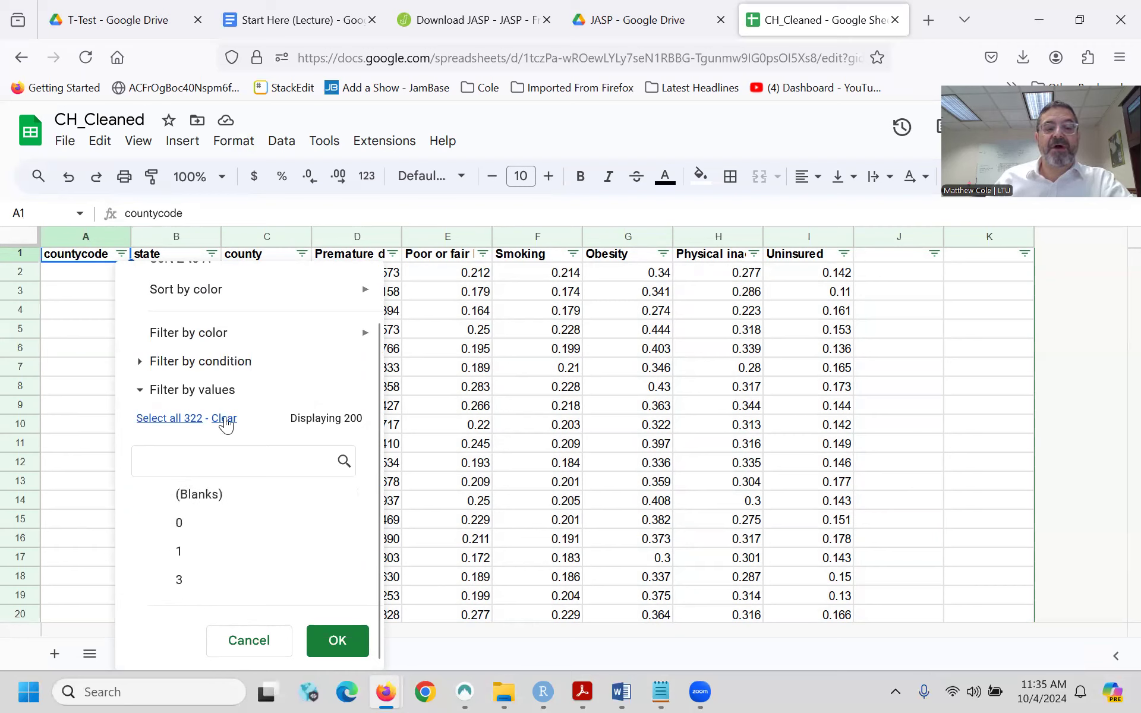
{"action": "left_click", "coordinate": [161, 531]}
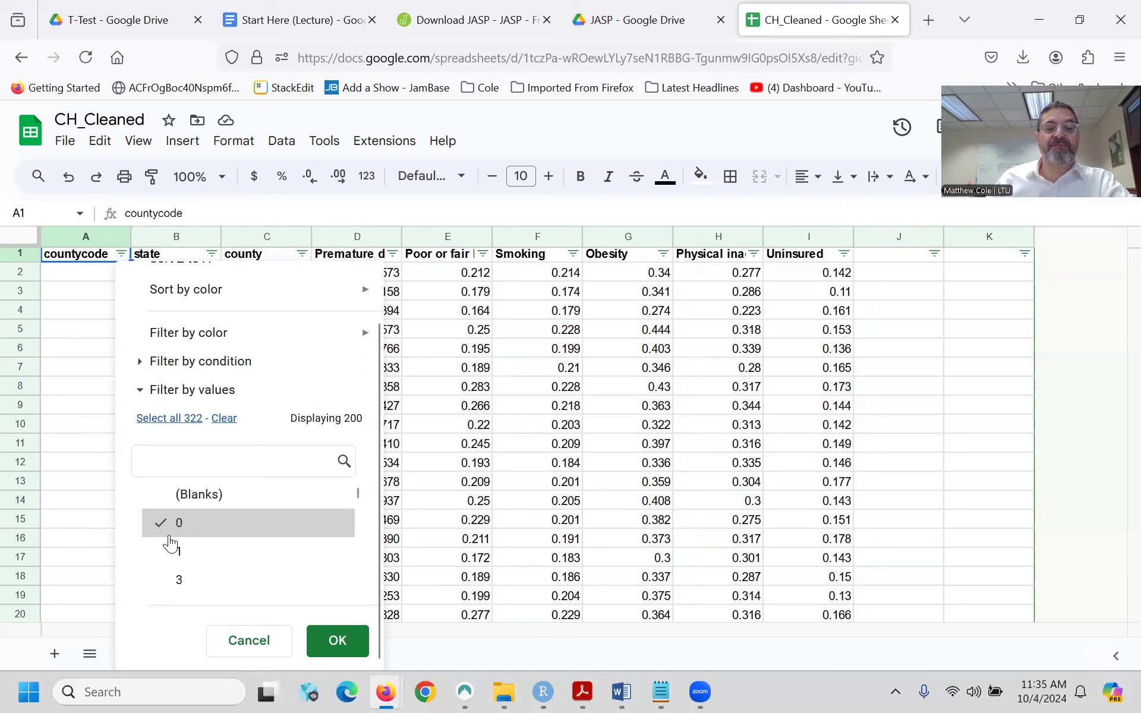
{"action": "left_click", "coordinate": [336, 641]}
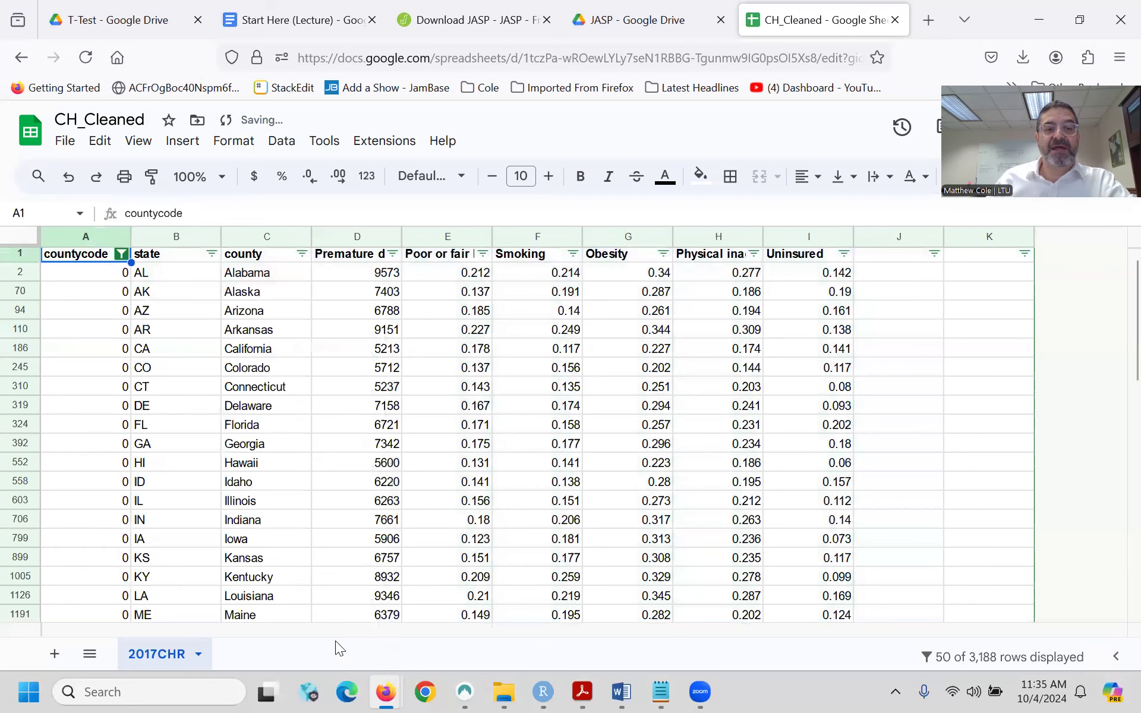
- Delete all the filtered state-level rows with county code 0, from Alabama in row 2 through Wyoming in row 3164
{"action": "scroll", "coordinate": [116, 291], "scroll_direction": "down", "scroll_amount": 10}
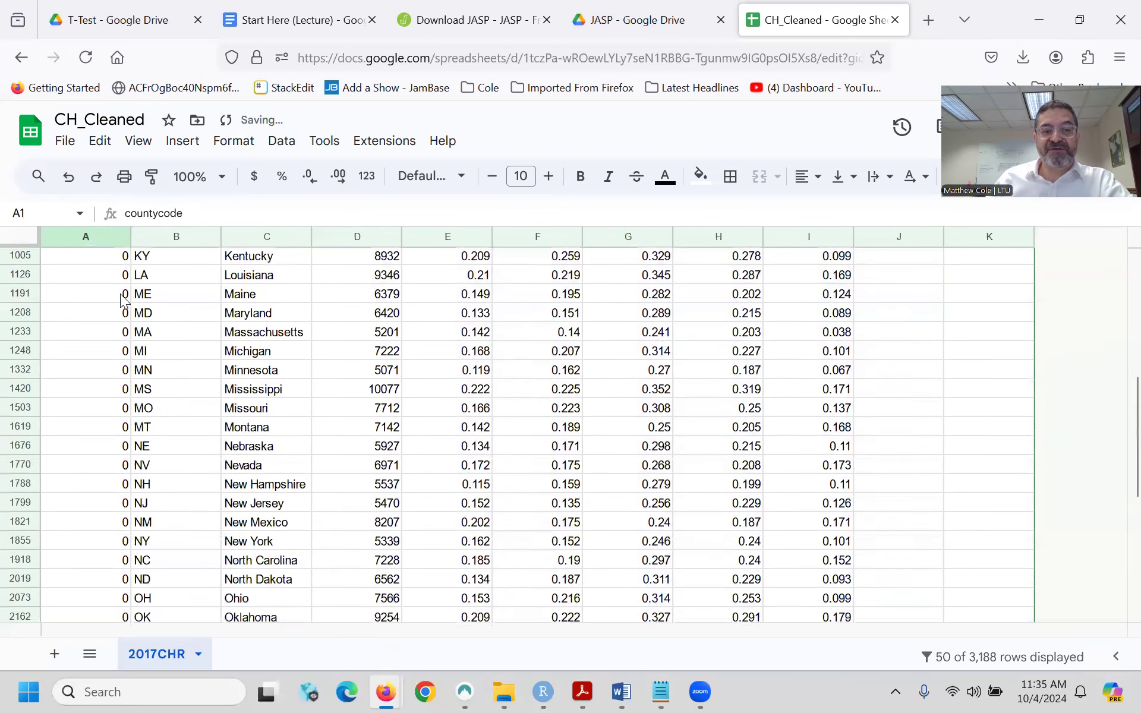
{"action": "scroll", "coordinate": [123, 300], "scroll_direction": "up", "scroll_amount": 9}
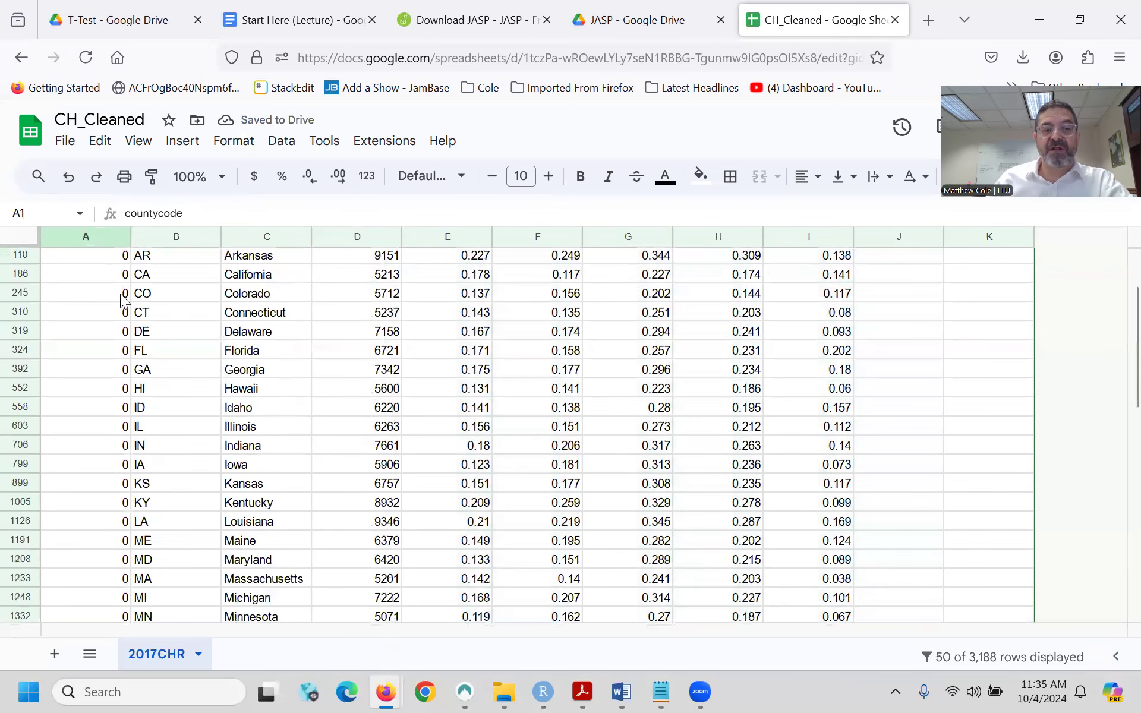
{"action": "scroll", "coordinate": [113, 285], "scroll_direction": "up", "scroll_amount": 1}
{"action": "scroll", "coordinate": [113, 288], "scroll_direction": "down", "scroll_amount": 8}
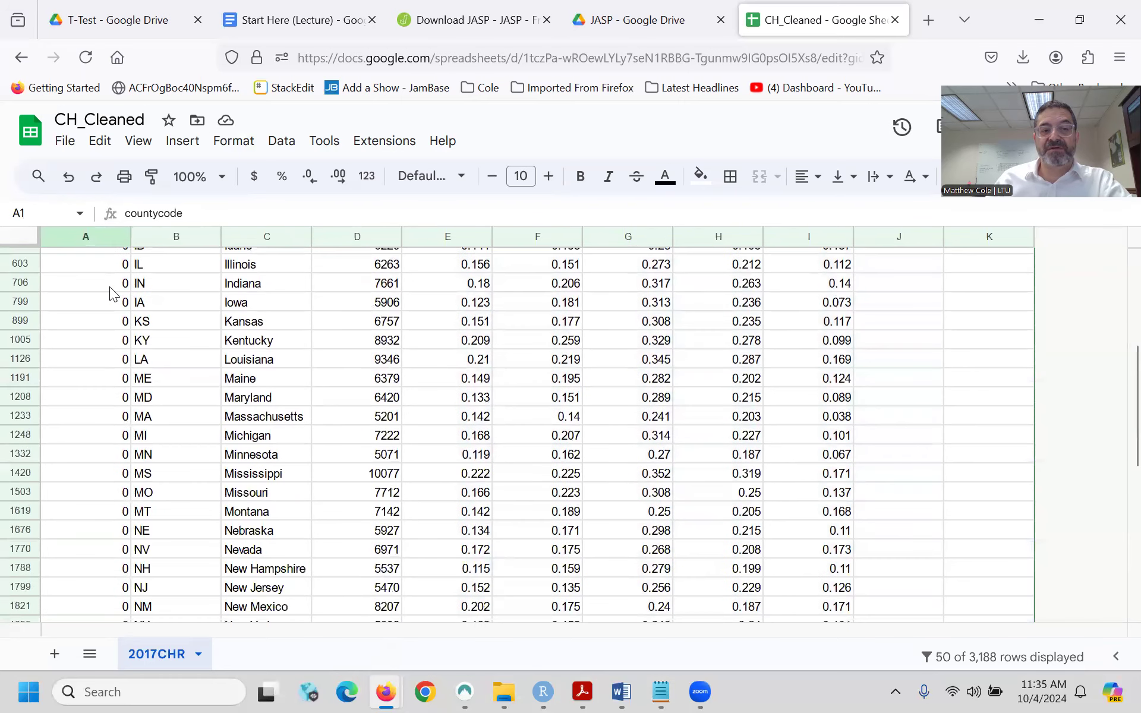
{"action": "scroll", "coordinate": [86, 356], "scroll_direction": "up", "scroll_amount": 9}
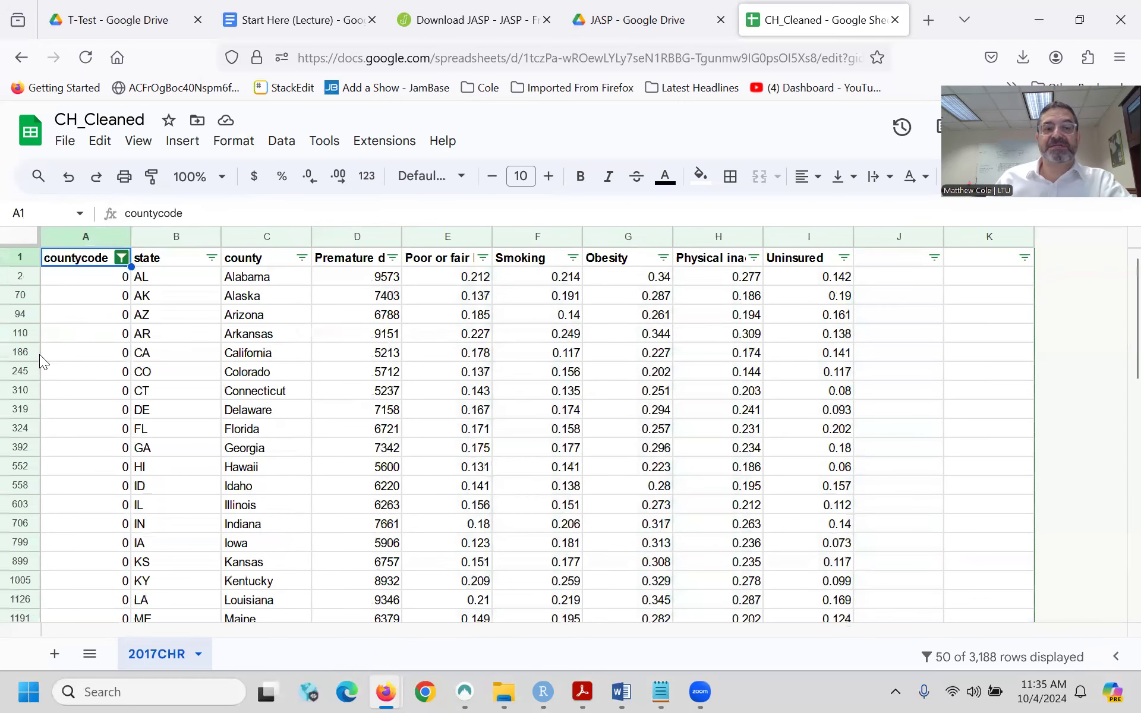
{"action": "left_click_drag", "start_coordinate": [19, 277], "coordinate": [21, 542]}
{"action": "scroll", "coordinate": [28, 550], "scroll_direction": "down", "scroll_amount": 7}
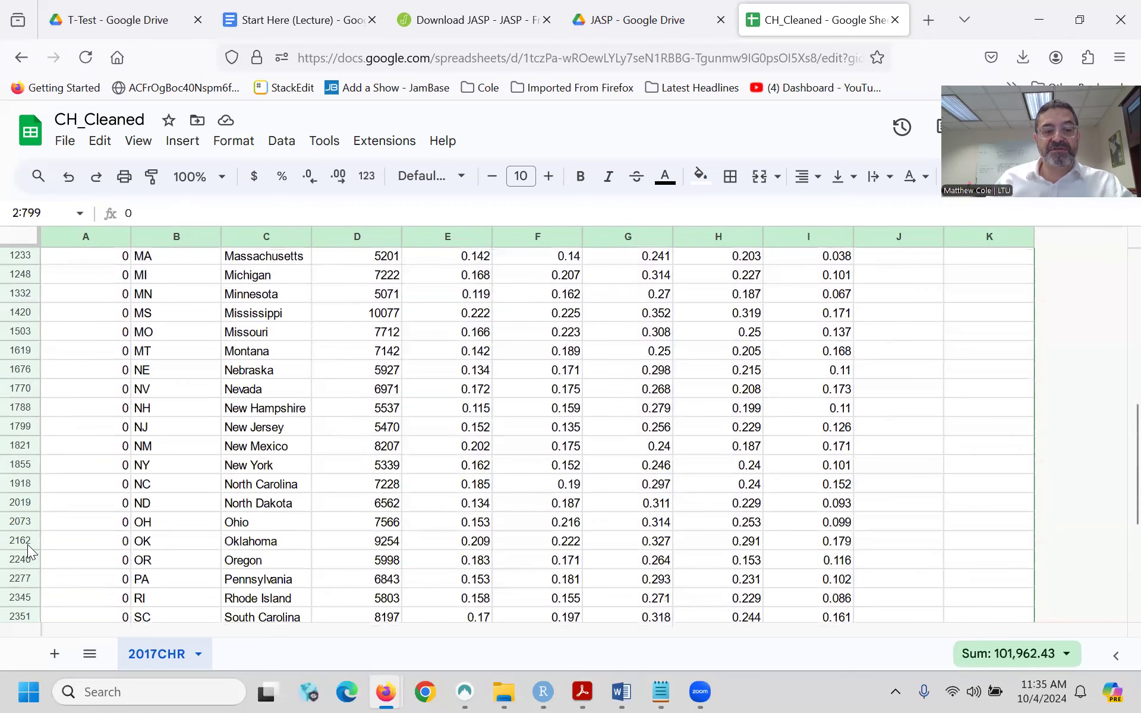
{"action": "scroll", "coordinate": [28, 549], "scroll_direction": "down", "scroll_amount": 4}
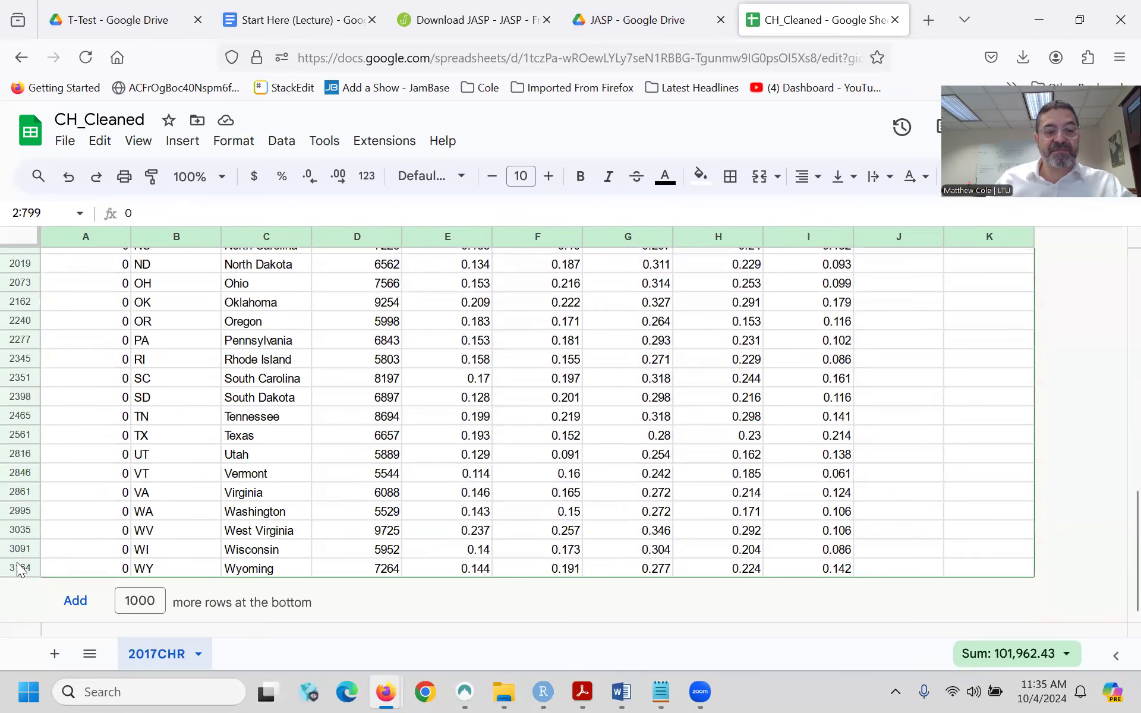
{"action": "left_click", "coordinate": [20, 568], "text": "shift"}
{"action": "scroll", "coordinate": [24, 558], "scroll_direction": "up", "scroll_amount": 10}
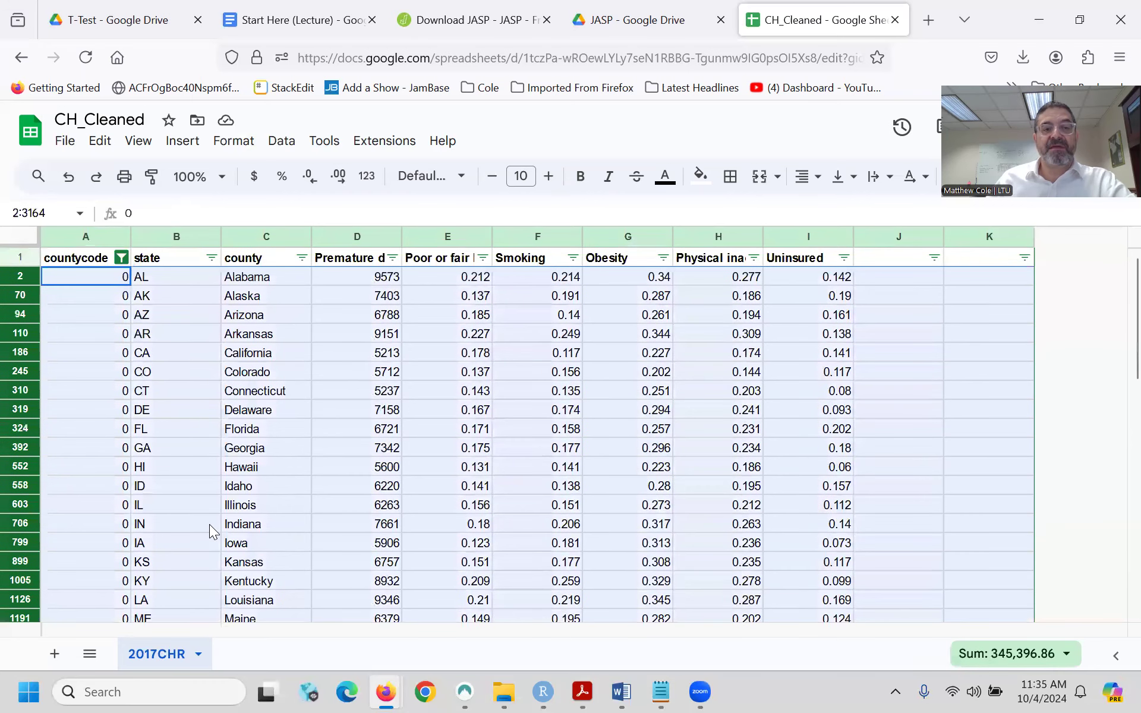
{"action": "right_click", "coordinate": [28, 280]}
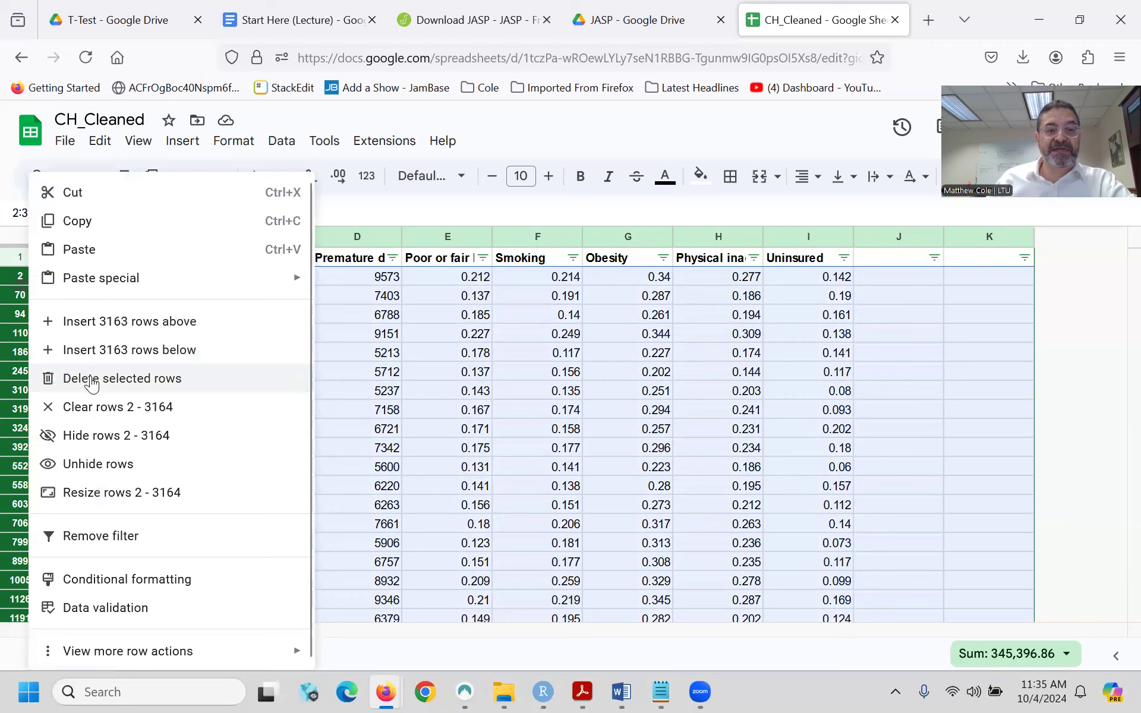
{"action": "left_click", "coordinate": [226, 439]}
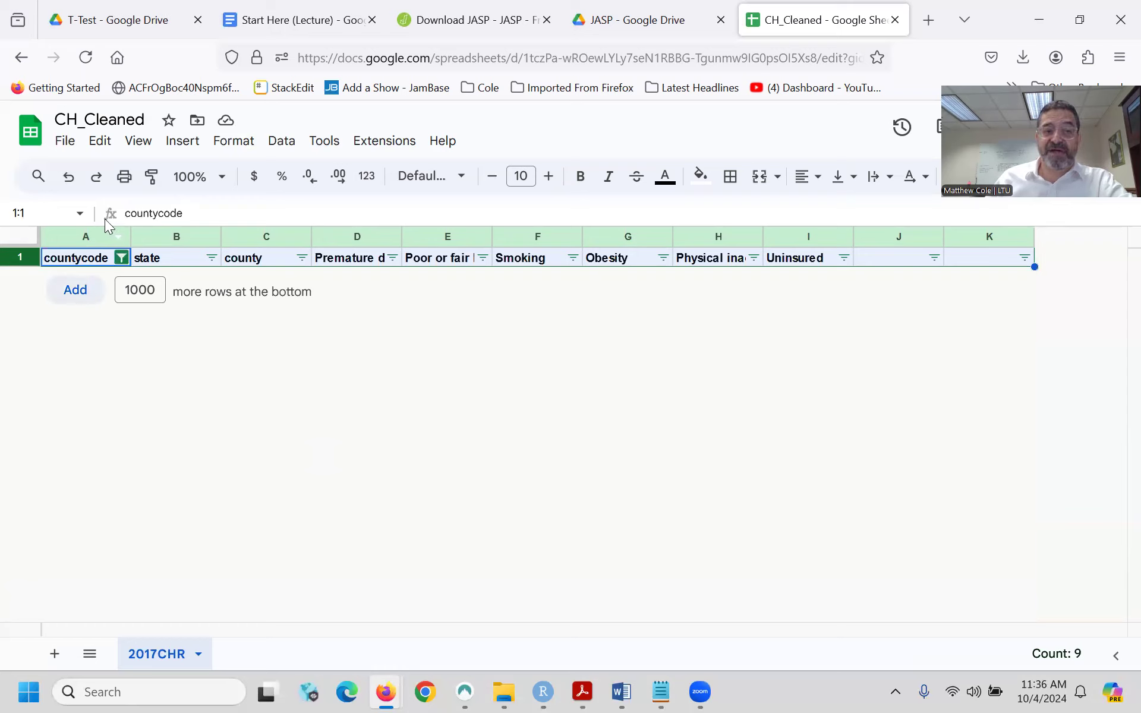
- Select all values in the countycode filter to show every remaining county row again
{"action": "left_click", "coordinate": [122, 258]}
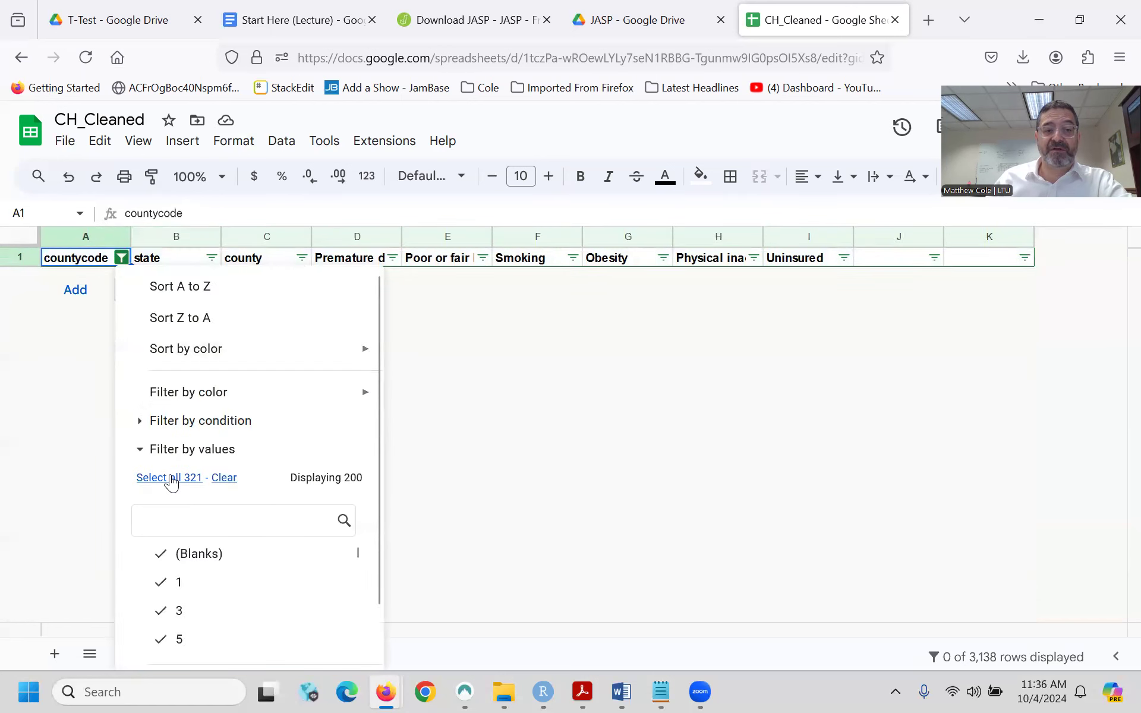
{"action": "scroll", "coordinate": [345, 517], "scroll_direction": "down", "scroll_amount": 2}
{"action": "left_click", "coordinate": [338, 642]}
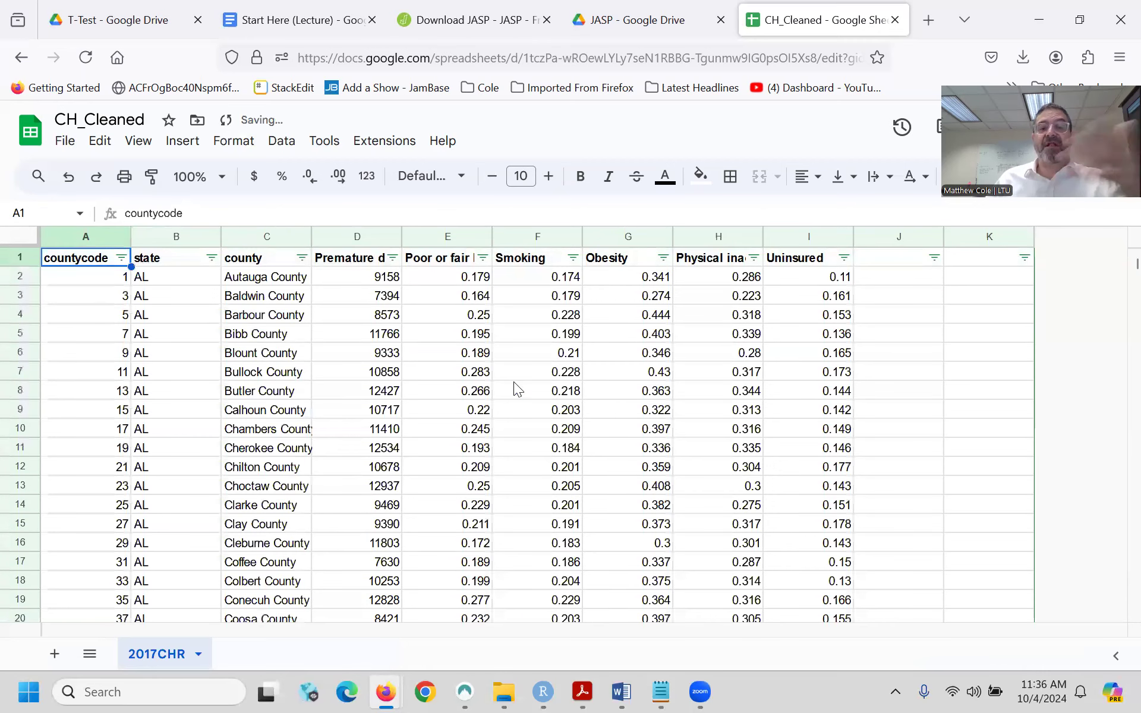
- Check the last data row number at the Wyoming end of the sheet and return to the first rows
{"action": "left_click_drag", "start_coordinate": [1116, 268], "coordinate": [1116, 545]}
{"action": "left_click_drag", "start_coordinate": [1113, 615], "coordinate": [1113, 621]}
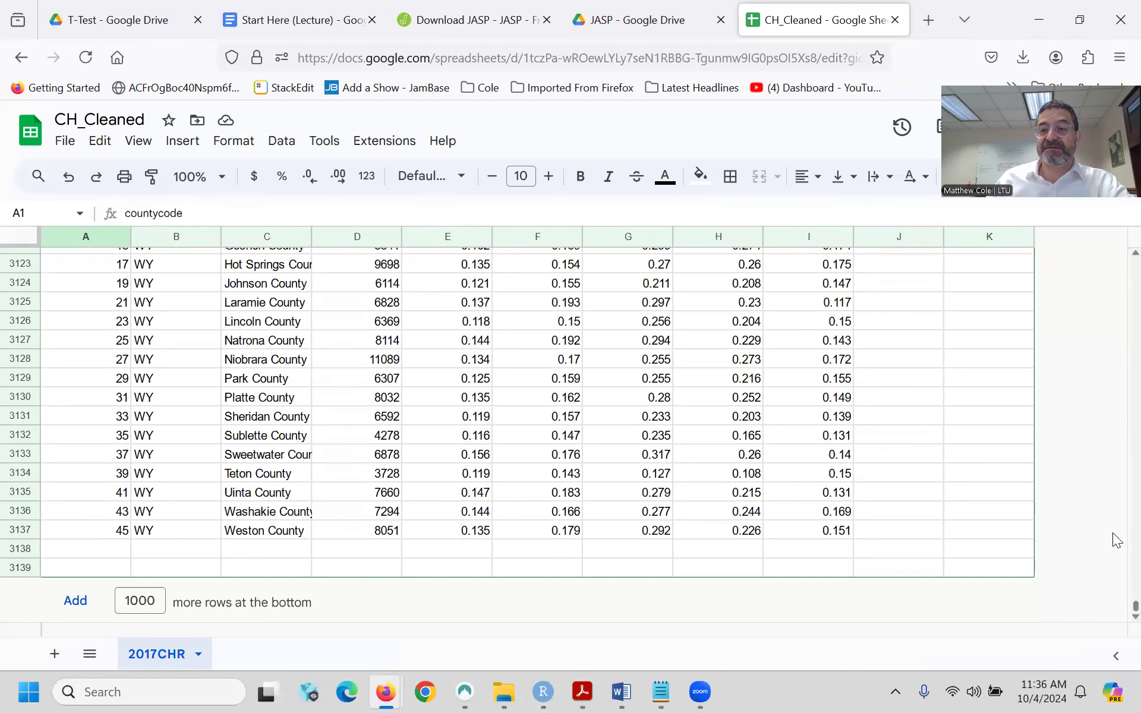
{"action": "left_click_drag", "start_coordinate": [1114, 609], "coordinate": [1113, 247]}
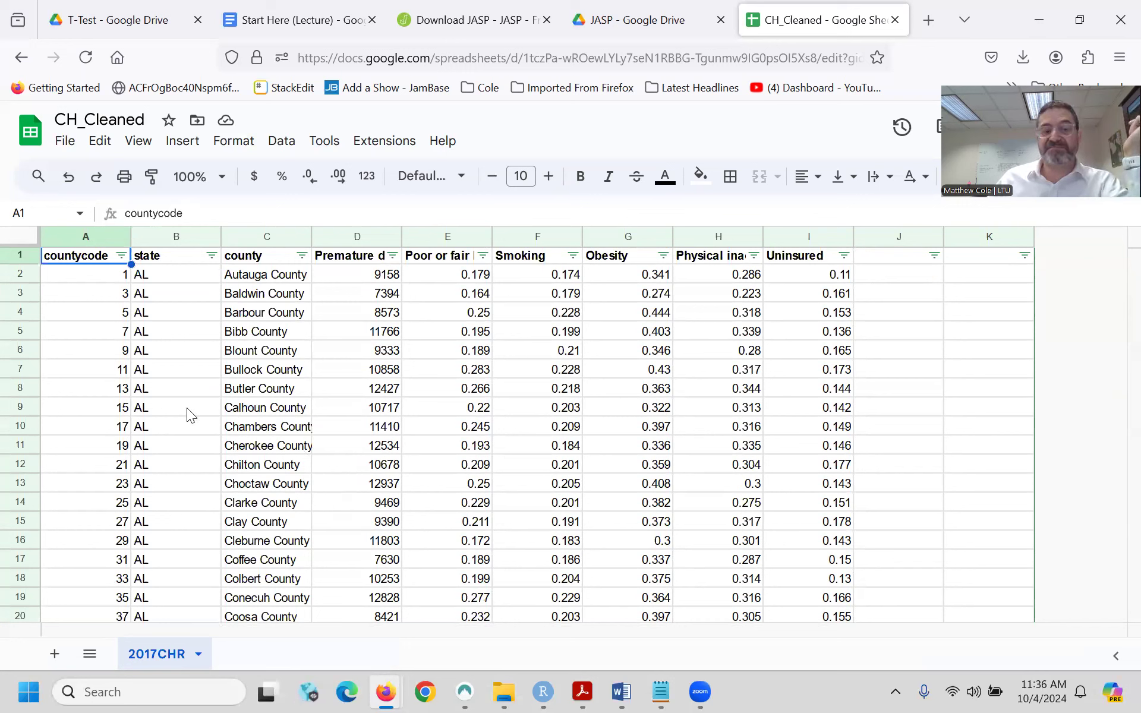
- Delete the countycode column and the county column, keeping state and the health measures
{"action": "left_click", "coordinate": [71, 236]}
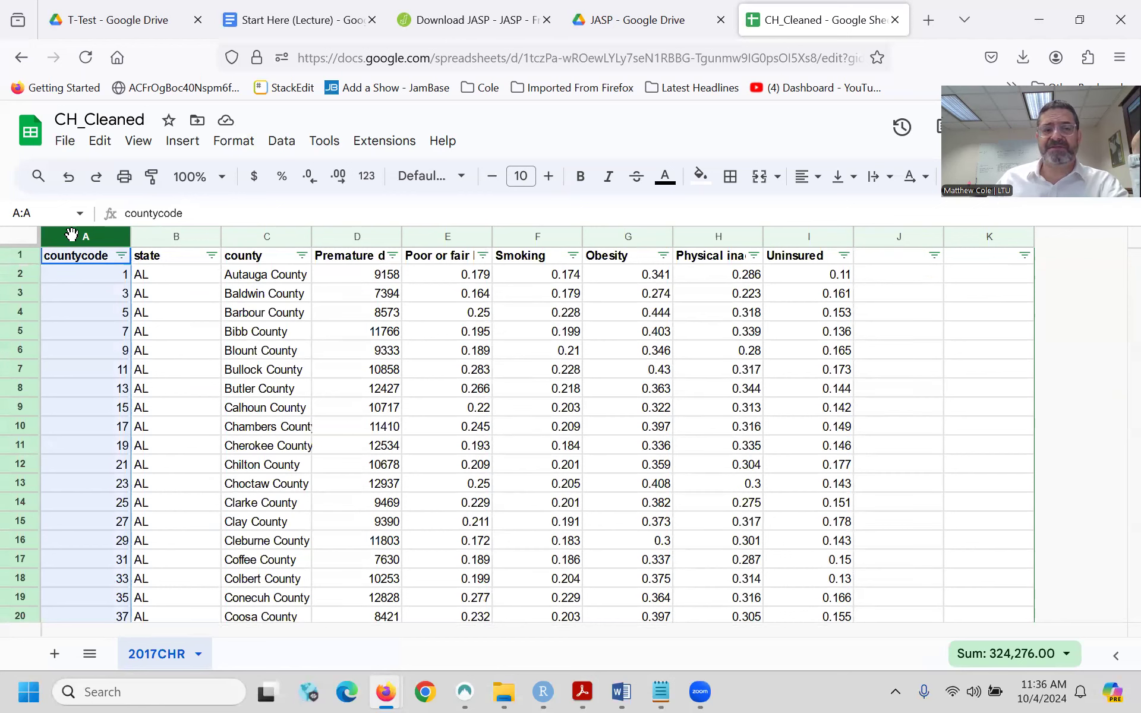
{"action": "right_click", "coordinate": [71, 236]}
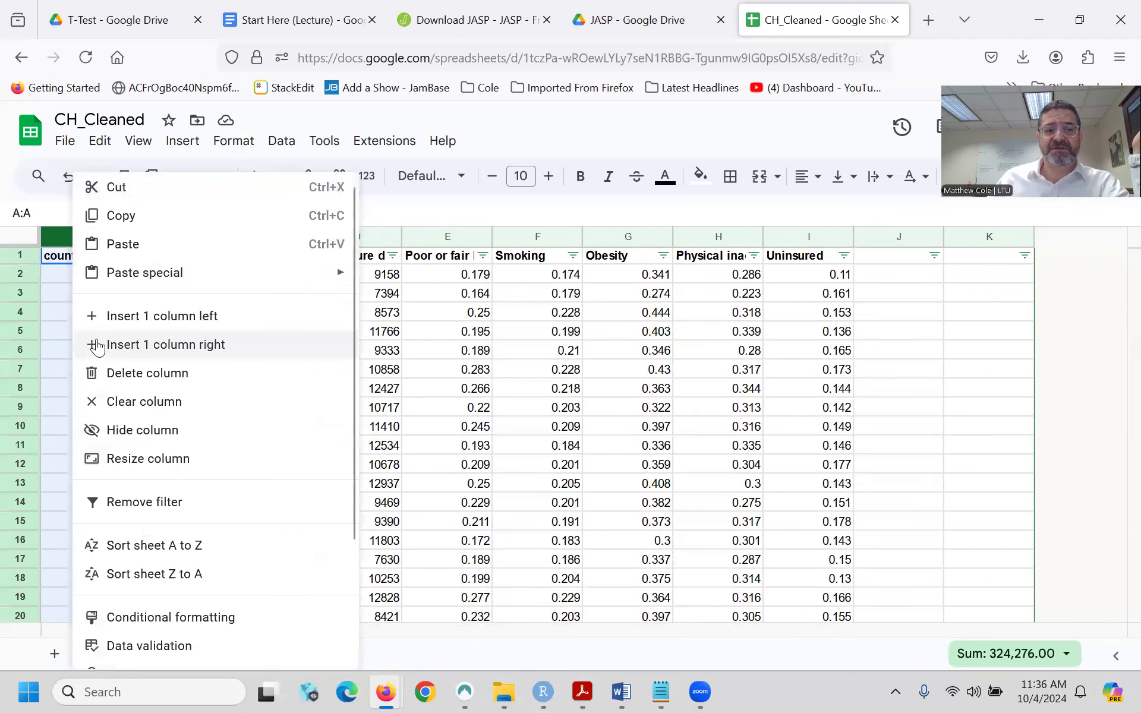
{"action": "left_click", "coordinate": [112, 374]}
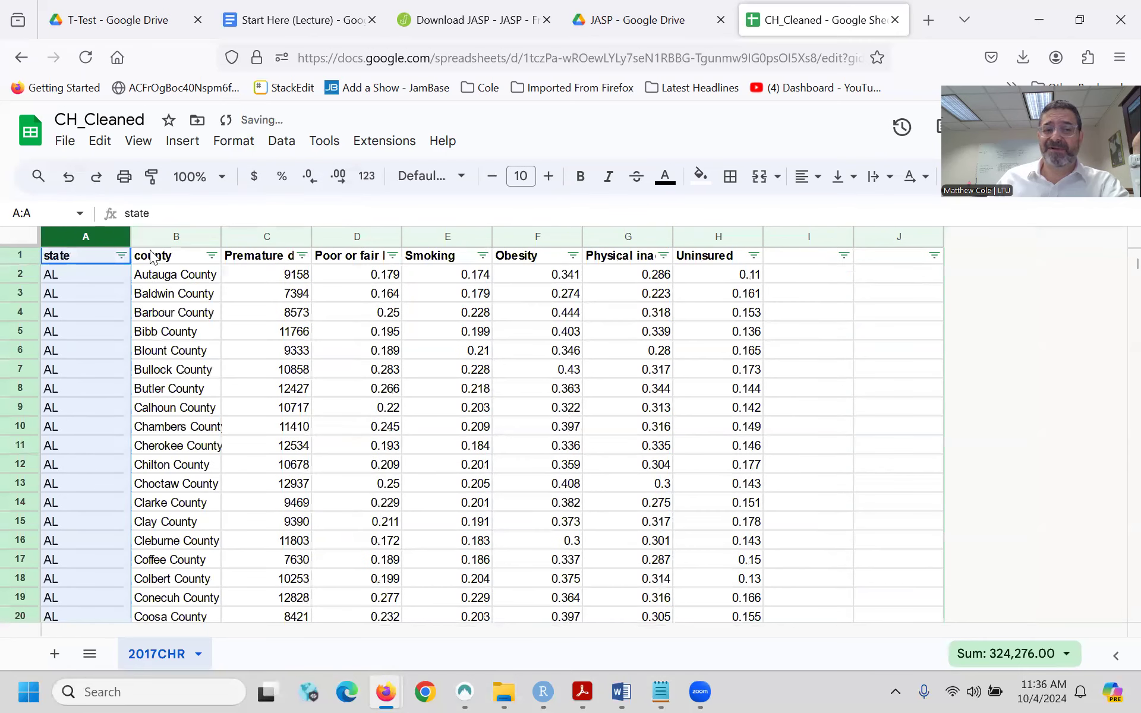
{"action": "left_click", "coordinate": [159, 235]}
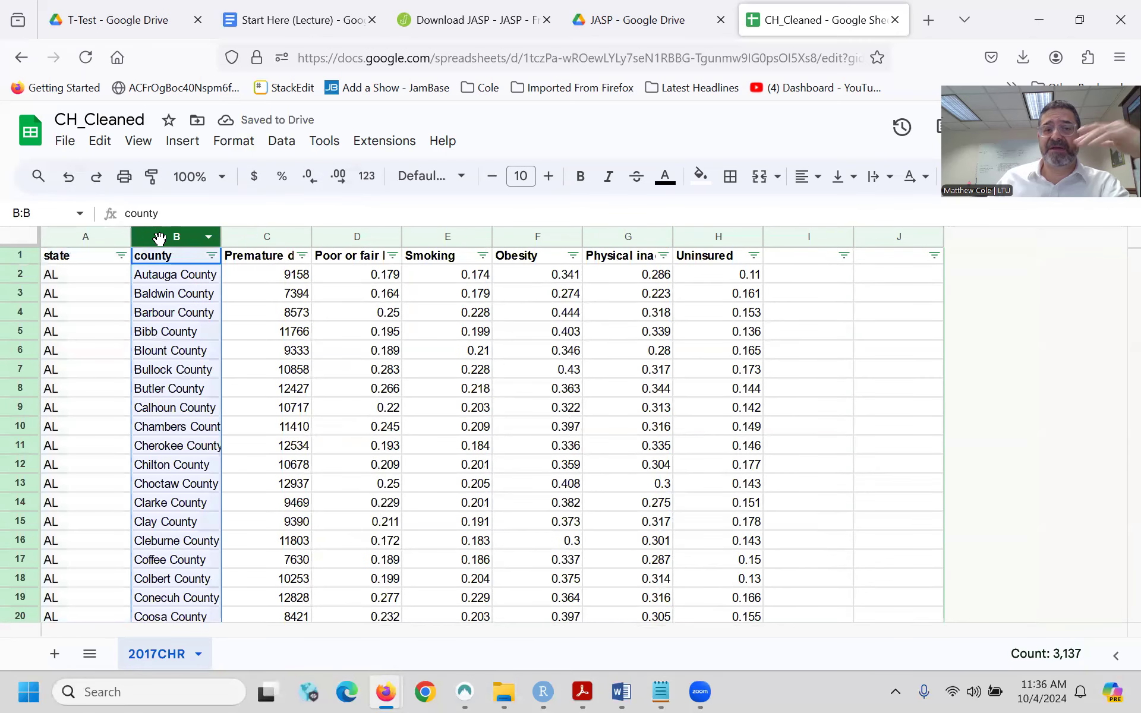
{"action": "right_click", "coordinate": [159, 237]}
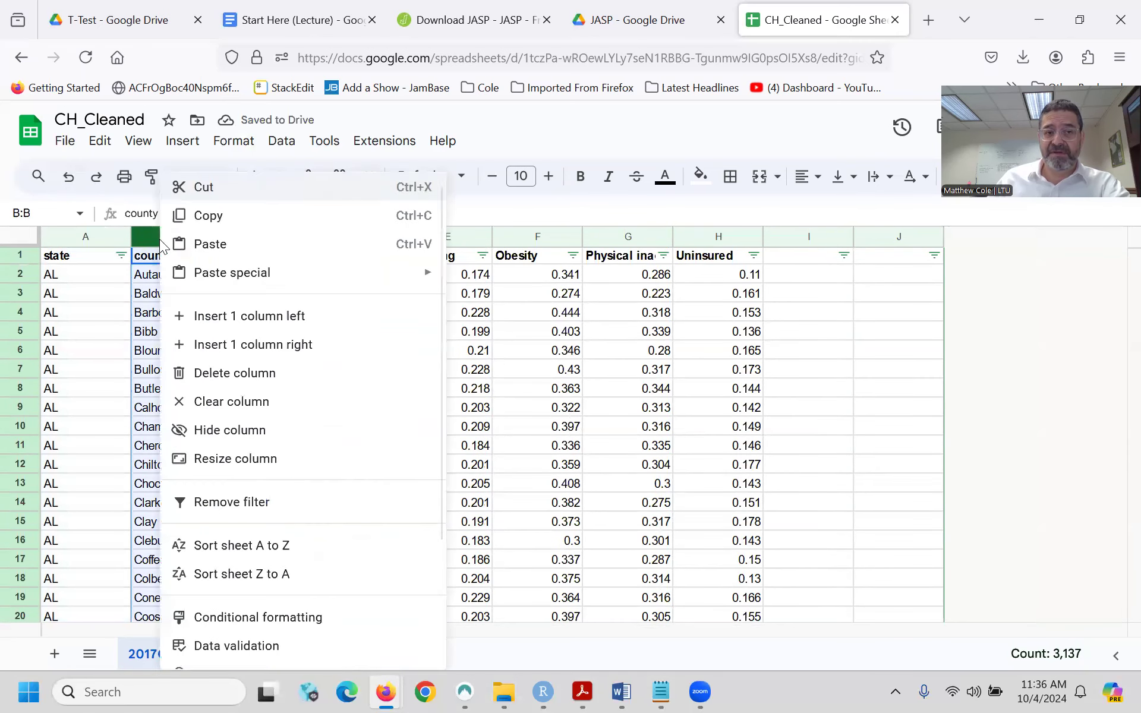
{"action": "left_click", "coordinate": [194, 385]}
{"action": "left_click", "coordinate": [107, 364]}
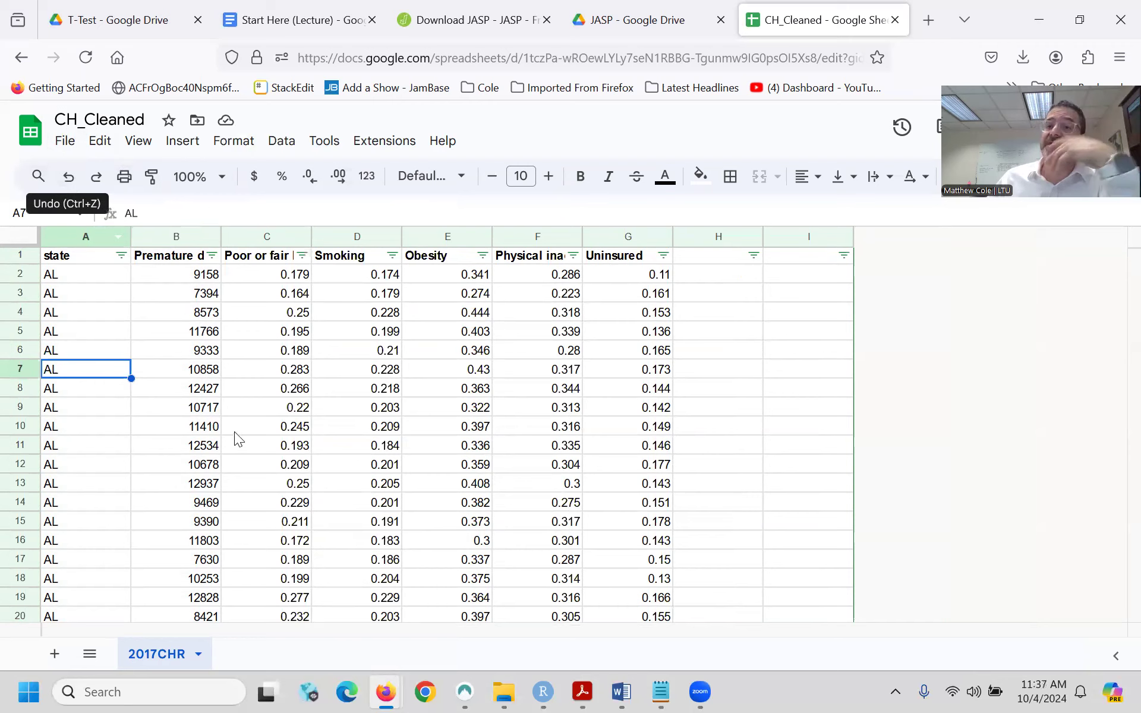
- Download the 2017CHR sheet as Comma Separated Values and show the downloaded file in its folder
{"action": "left_click", "coordinate": [65, 142]}
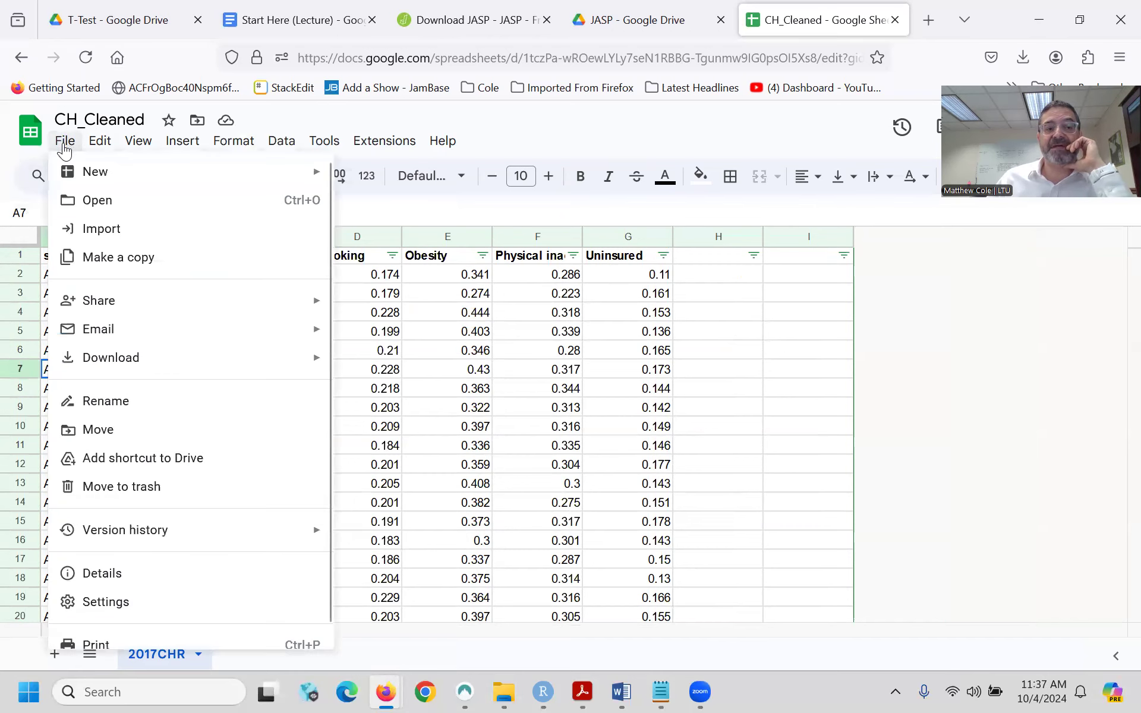
{"action": "mouse_move", "coordinate": [114, 359]}
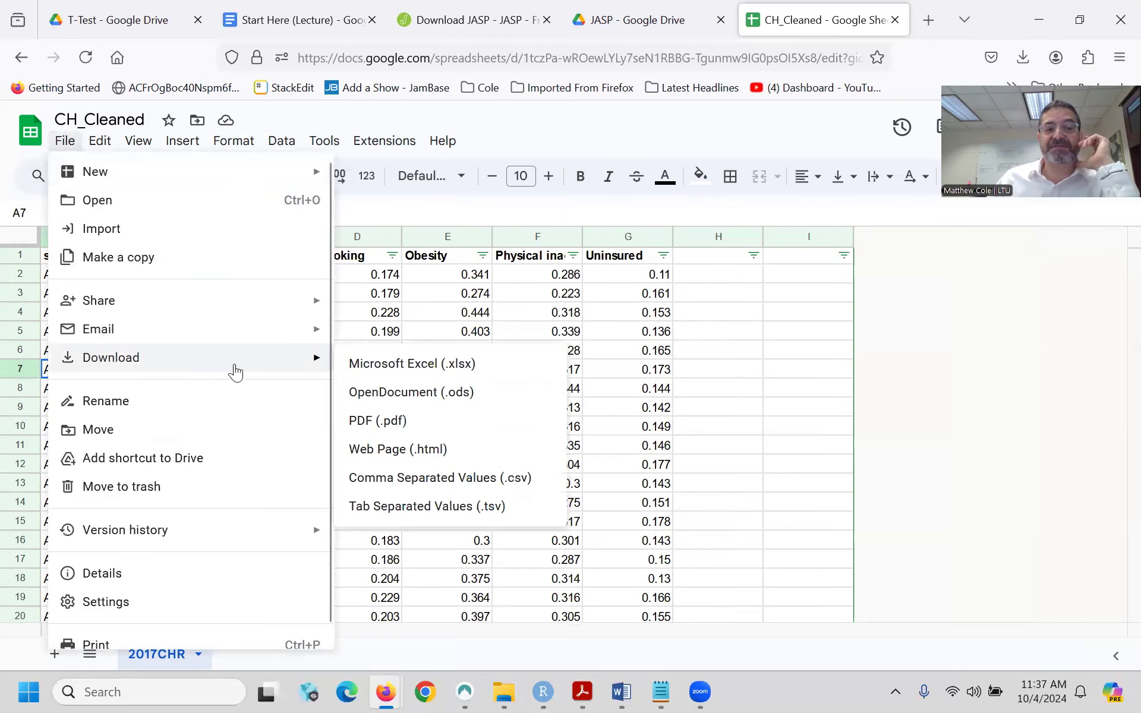
{"action": "left_click", "coordinate": [409, 479]}
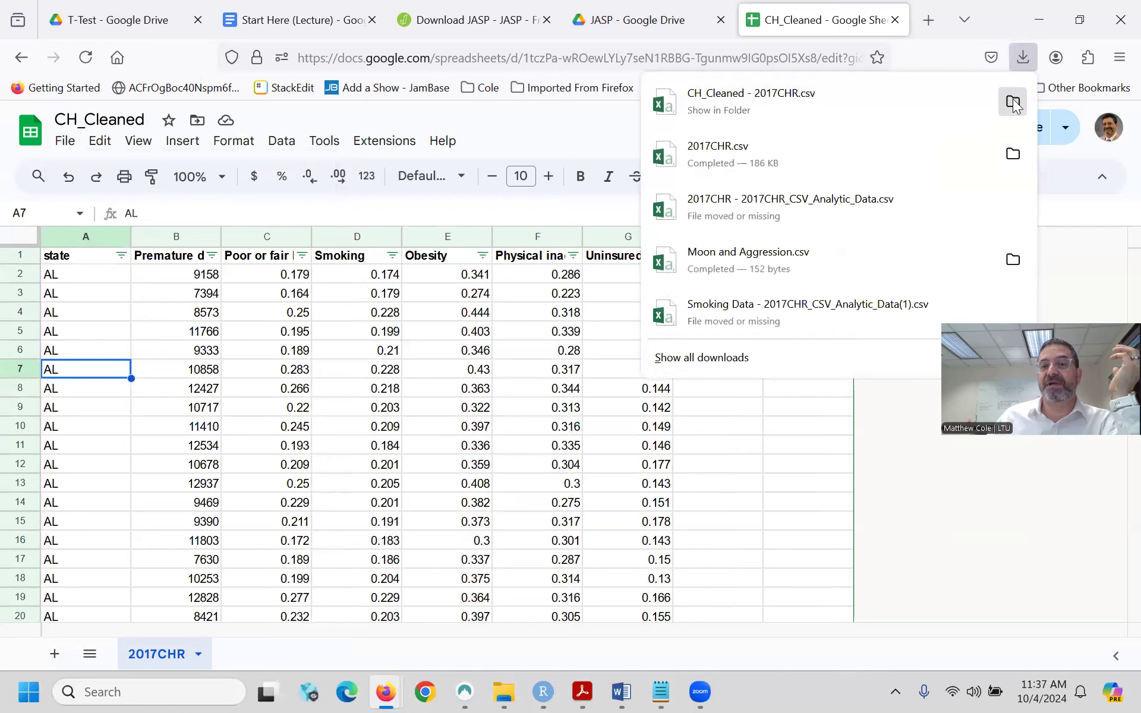
{"action": "left_click", "coordinate": [1010, 100]}
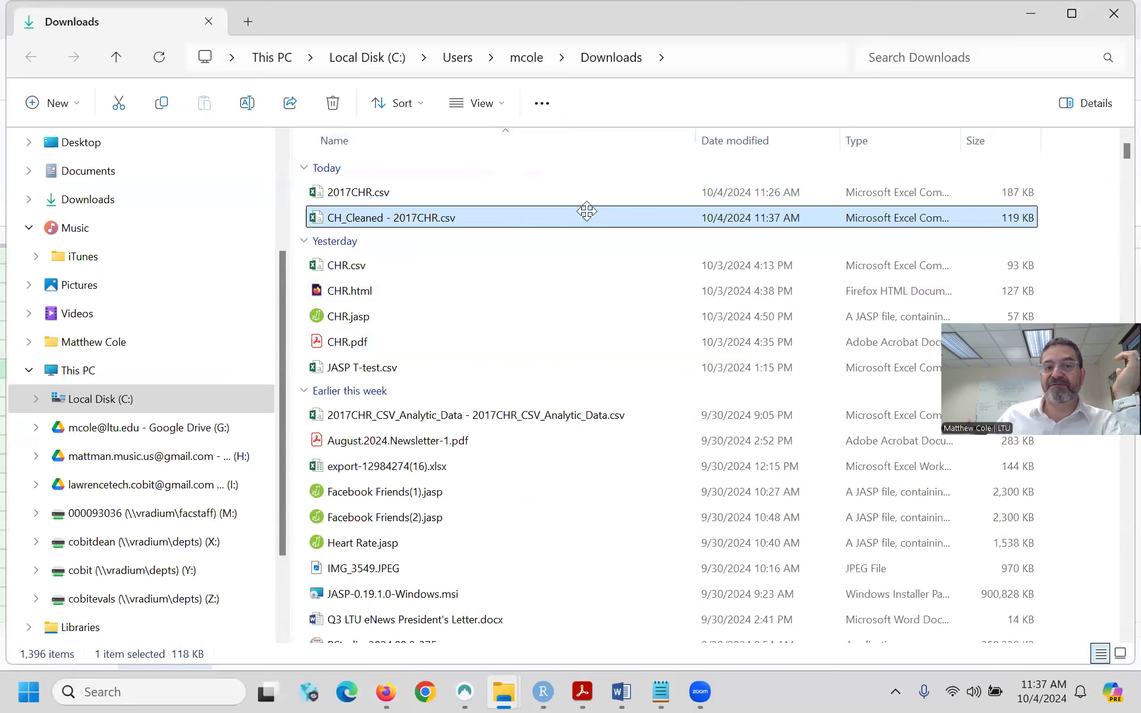
- Switch to the JASP folder in Google Drive and upload CH_Cleaned - 2017CHR.csv from Downloads into it
{"action": "mouse_move", "coordinate": [385, 691]}
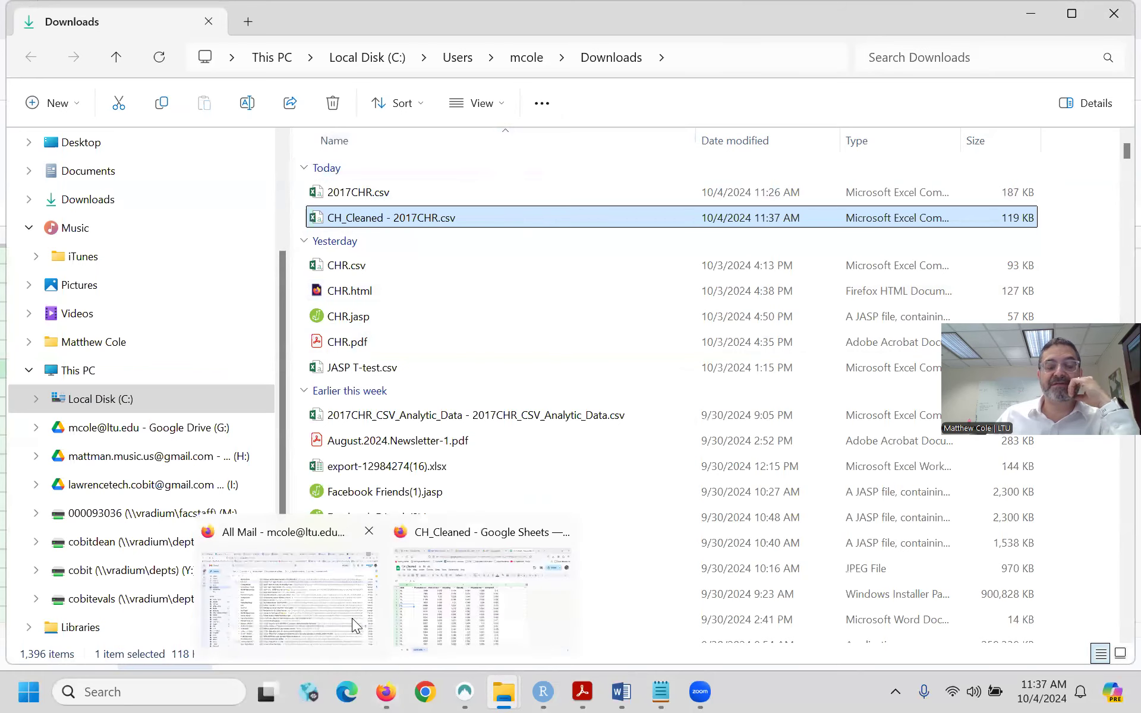
{"action": "left_click", "coordinate": [457, 607]}
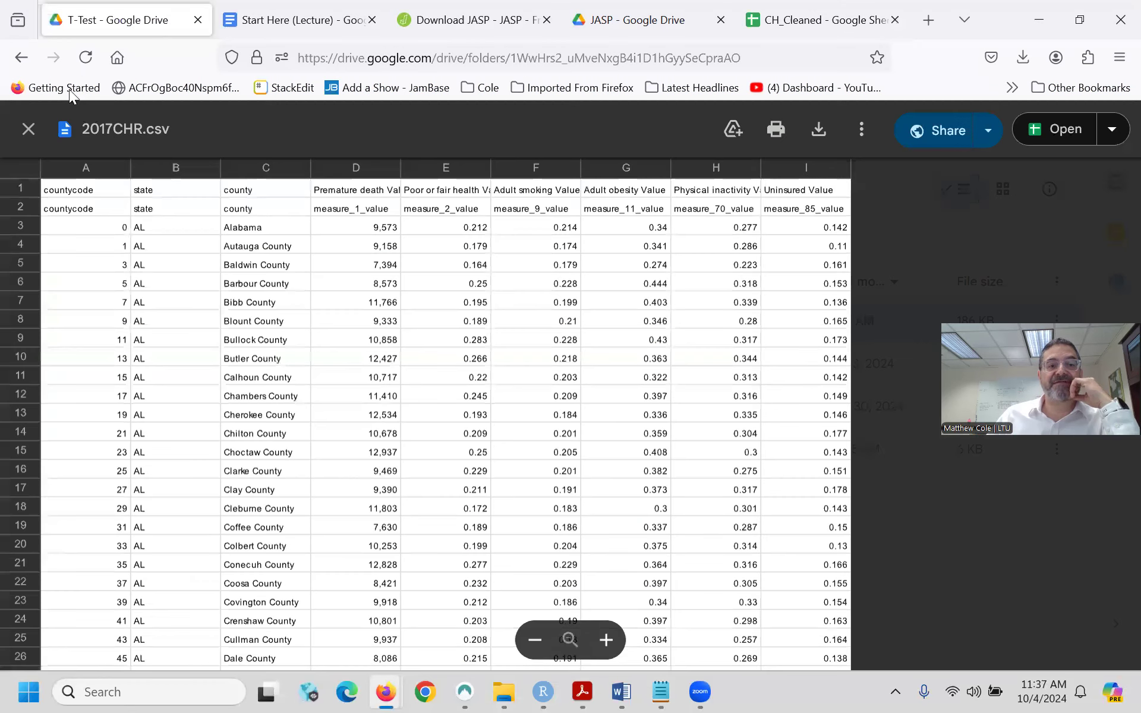
{"action": "left_click", "coordinate": [607, 3]}
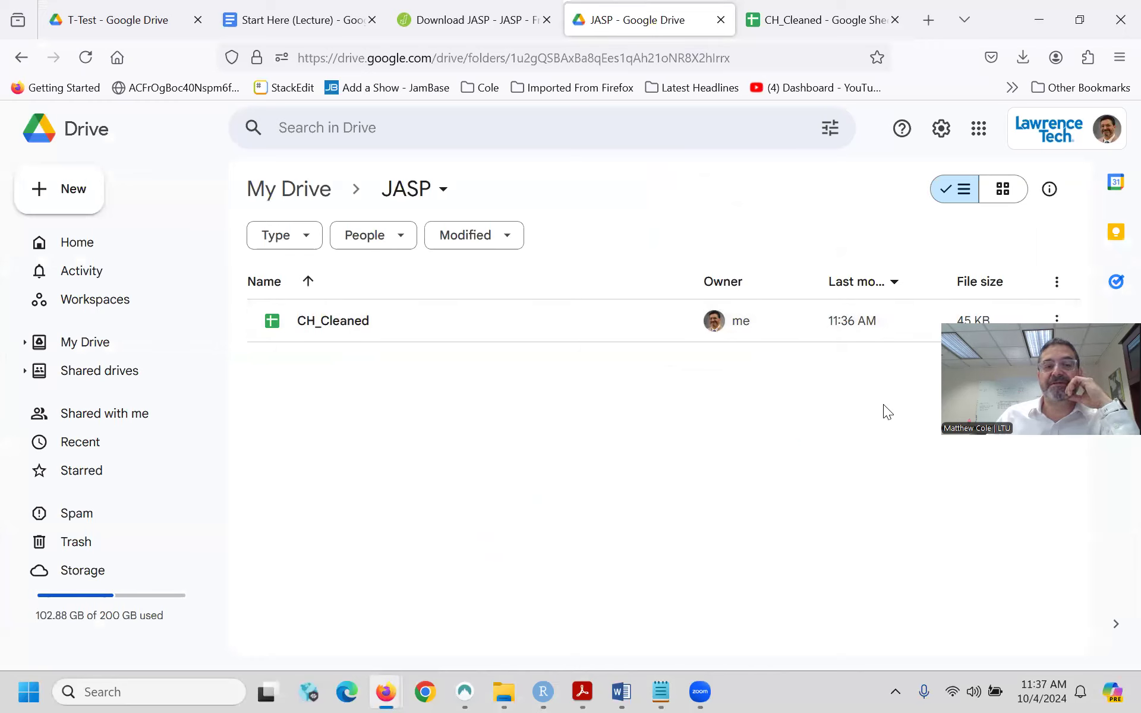
{"action": "left_click", "coordinate": [51, 206]}
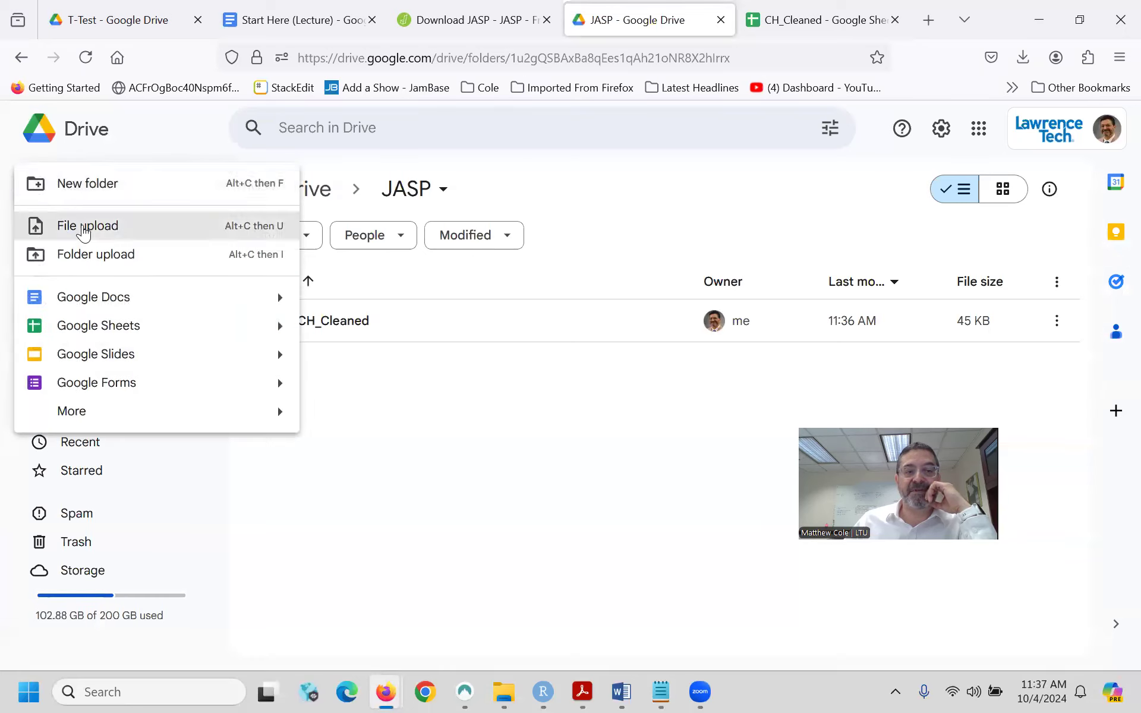
{"action": "left_click", "coordinate": [83, 227]}
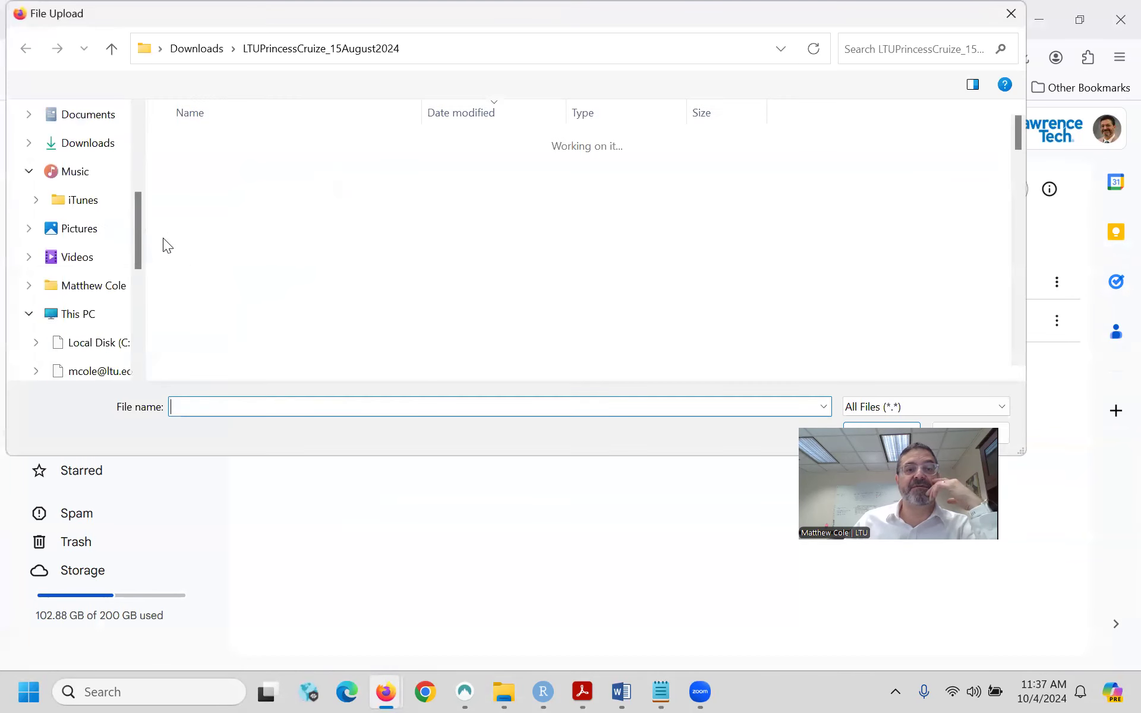
{"action": "left_click", "coordinate": [85, 148]}
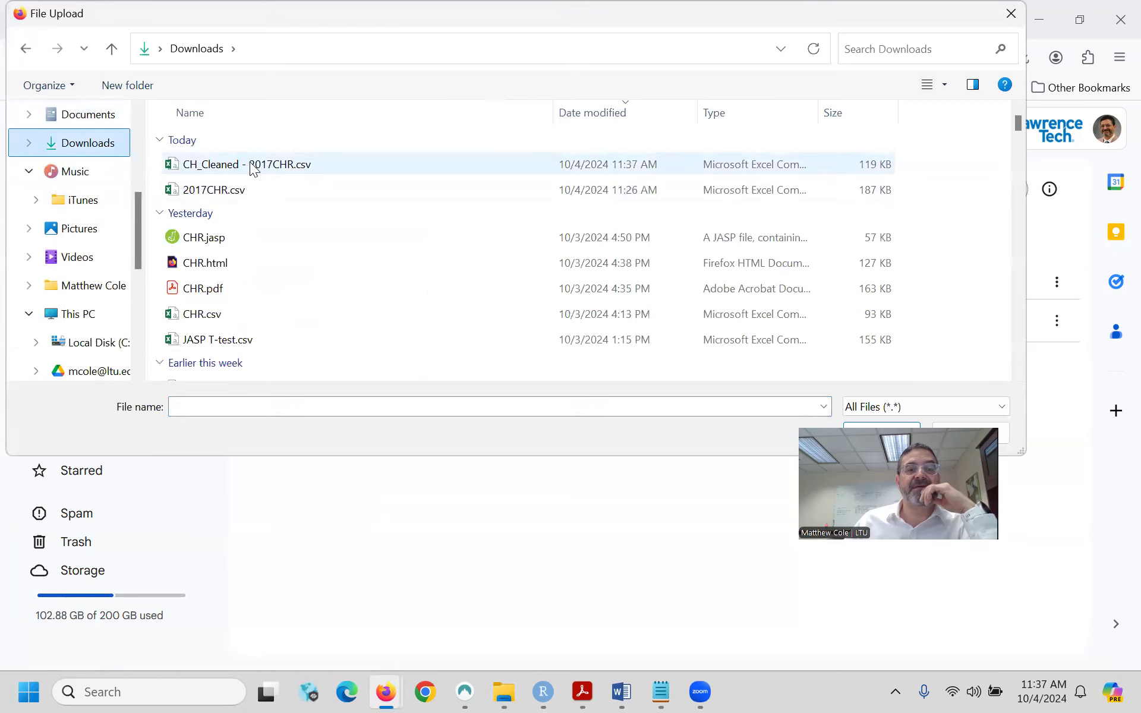
{"action": "left_click", "coordinate": [235, 166]}
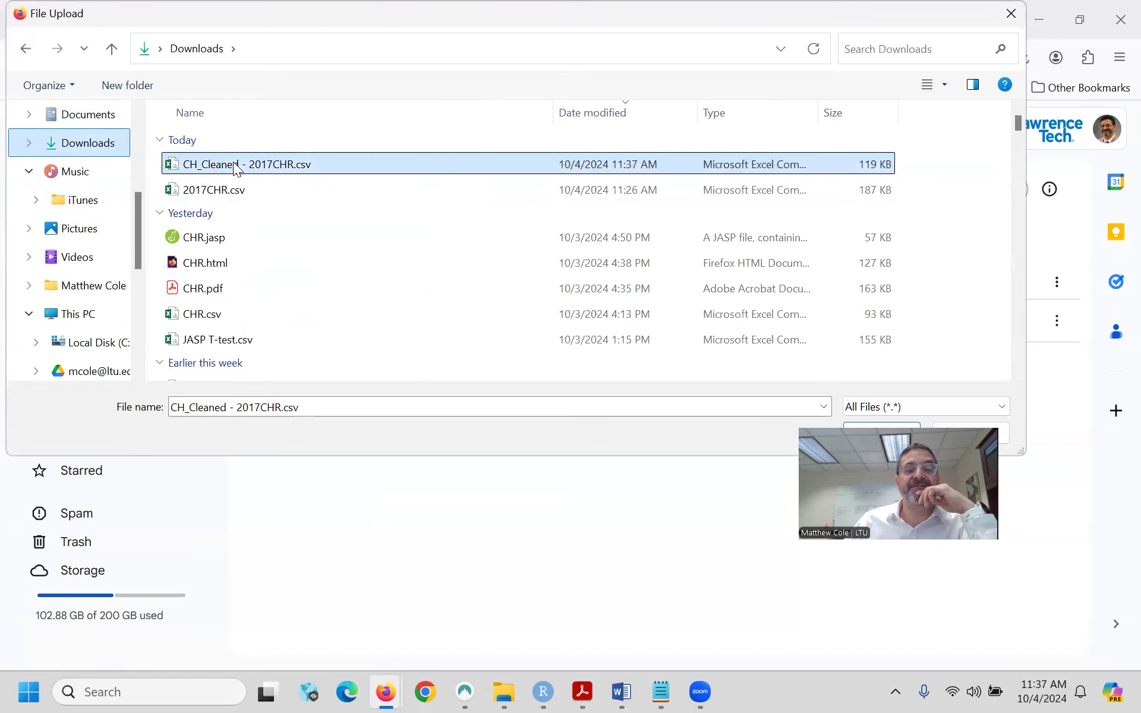
{"action": "left_click", "coordinate": [881, 439]}
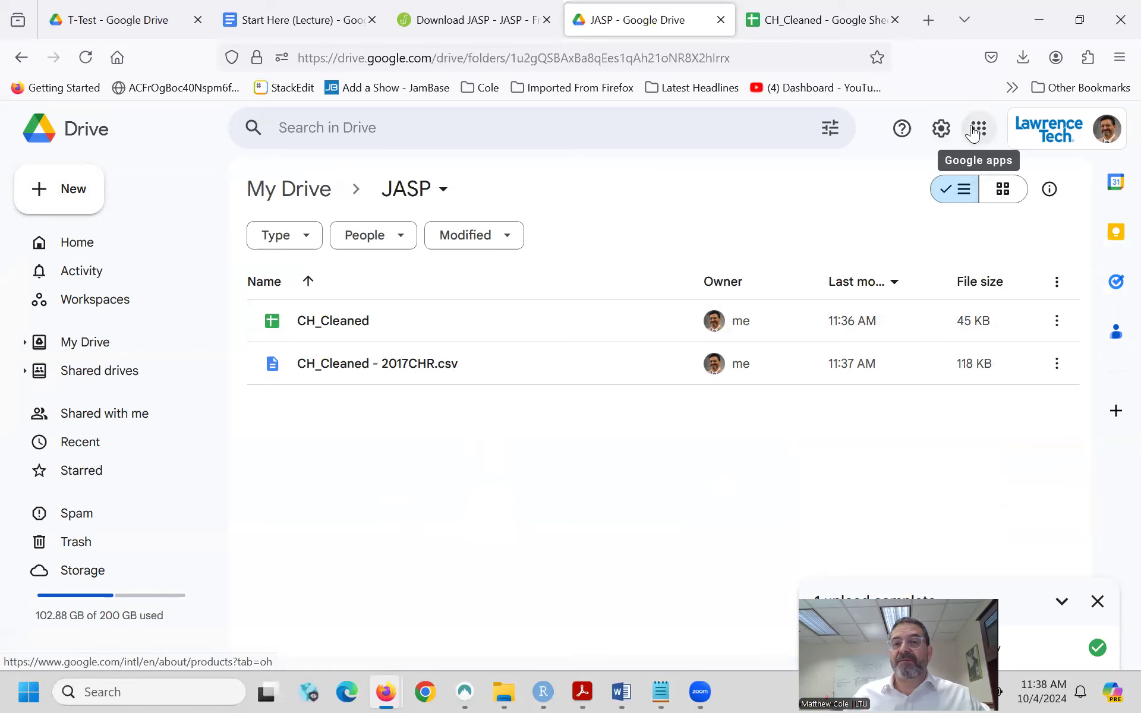
- Look up the Get Drive for desktop option, dismiss the upload notice and check the system tray for Google Drive
{"action": "left_click", "coordinate": [944, 136]}
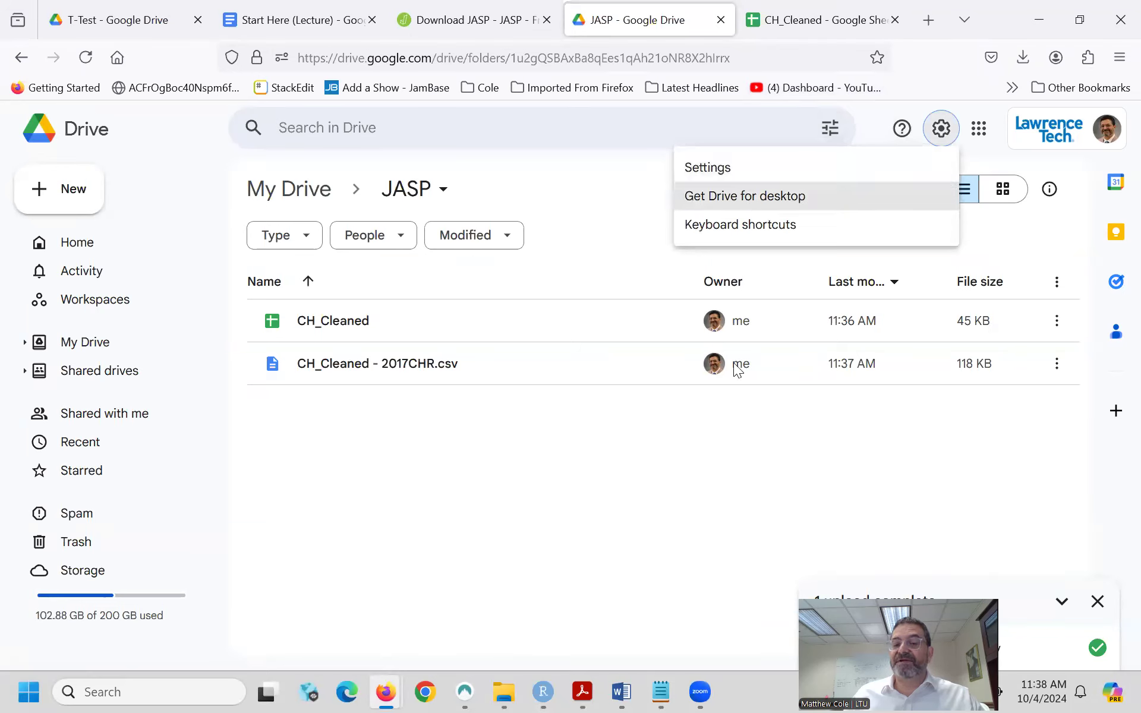
{"action": "left_click", "coordinate": [720, 483]}
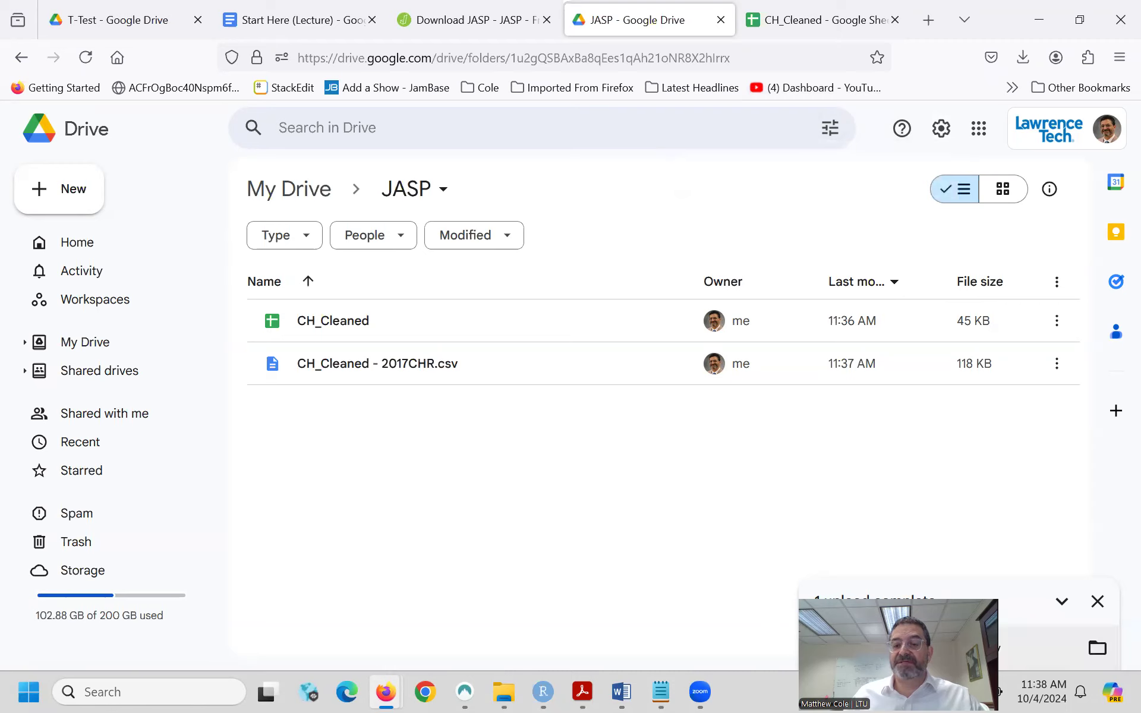
{"action": "left_click", "coordinate": [1097, 601]}
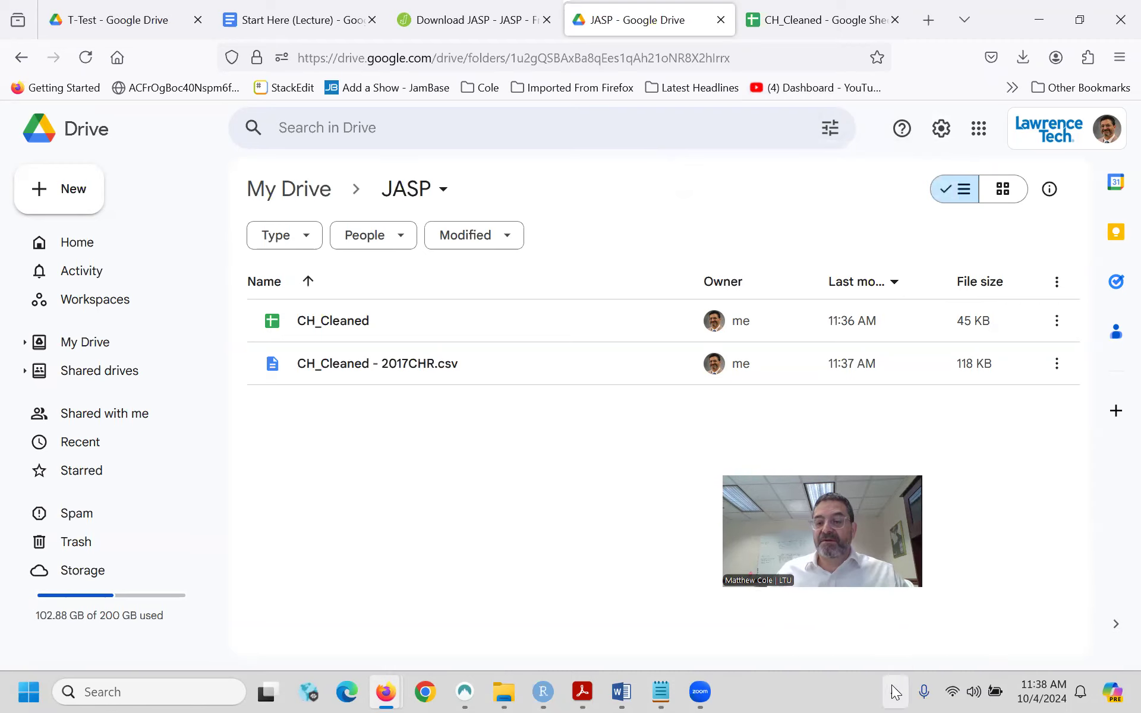
{"action": "left_click", "coordinate": [895, 692]}
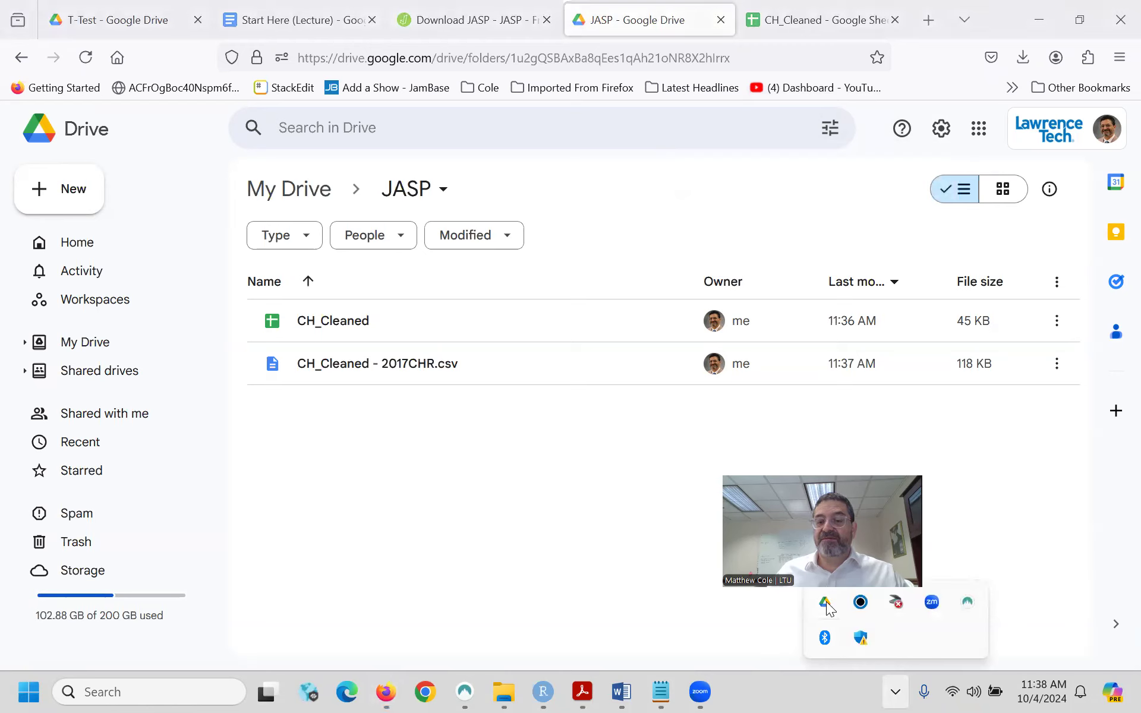
- Switch to File Explorer and view the contents of the JASP folder under My Drive on the Google Drive (G:) drive
{"action": "mouse_move", "coordinate": [506, 692]}
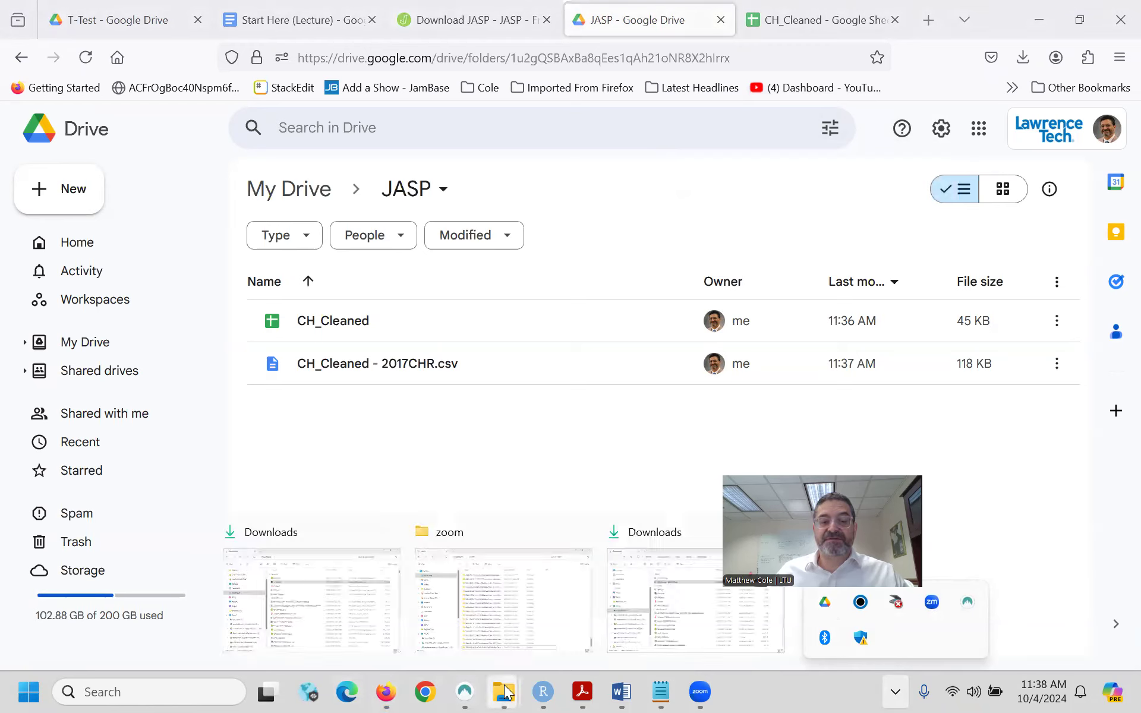
{"action": "left_click", "coordinate": [662, 604]}
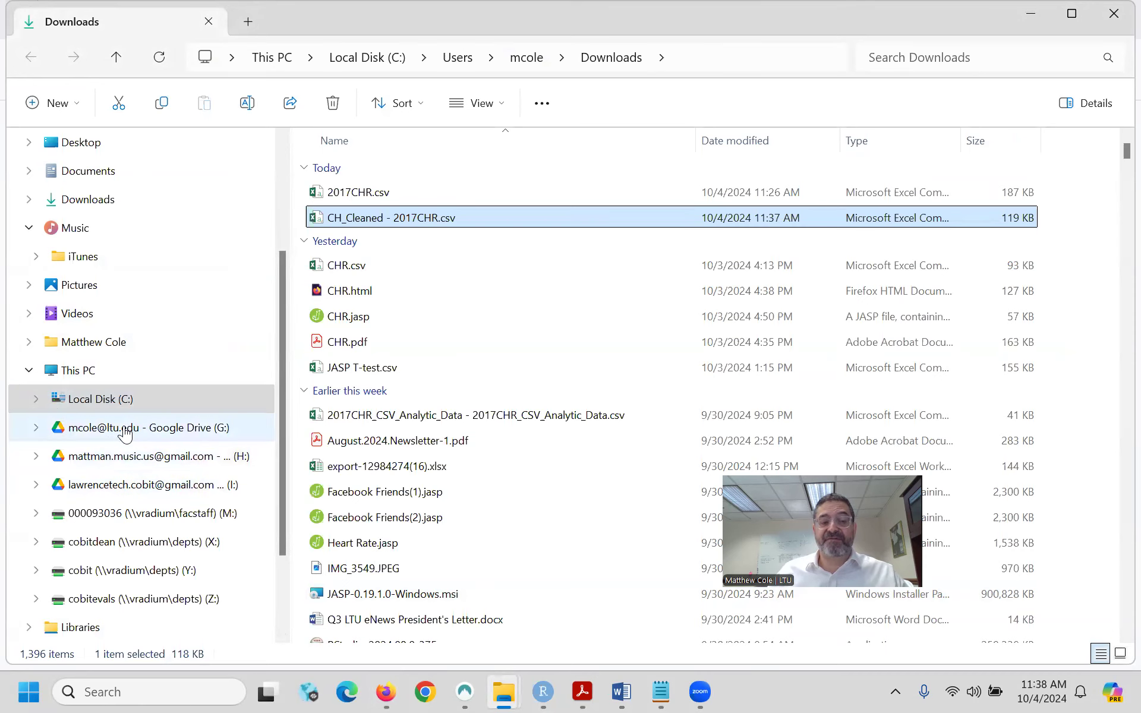
{"action": "left_click", "coordinate": [122, 400]}
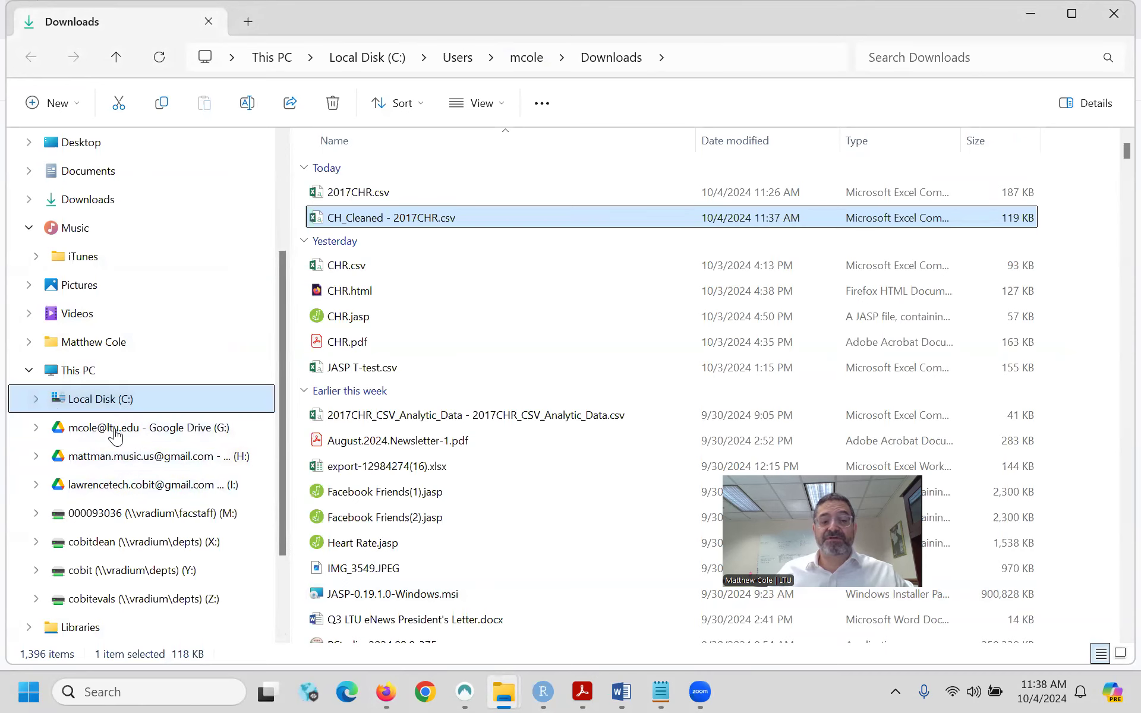
{"action": "left_click", "coordinate": [113, 430]}
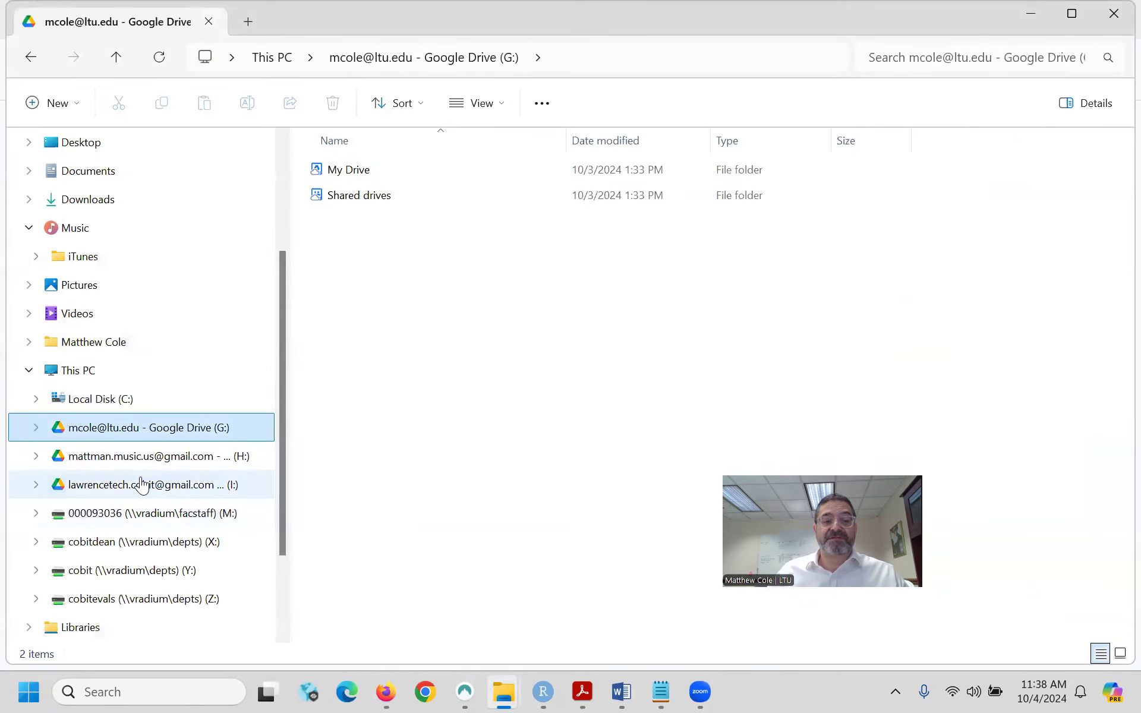
{"action": "left_click", "coordinate": [349, 170]}
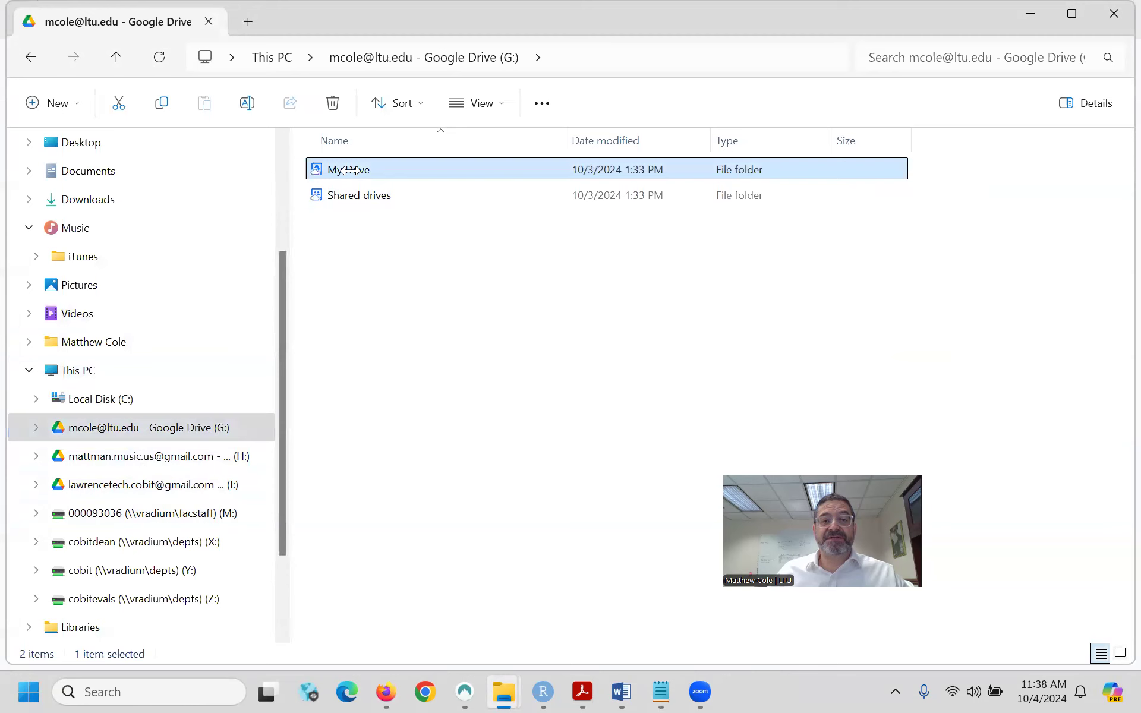
{"action": "double_click", "coordinate": [349, 170]}
{"action": "scroll", "coordinate": [412, 298], "scroll_direction": "down", "scroll_amount": 3}
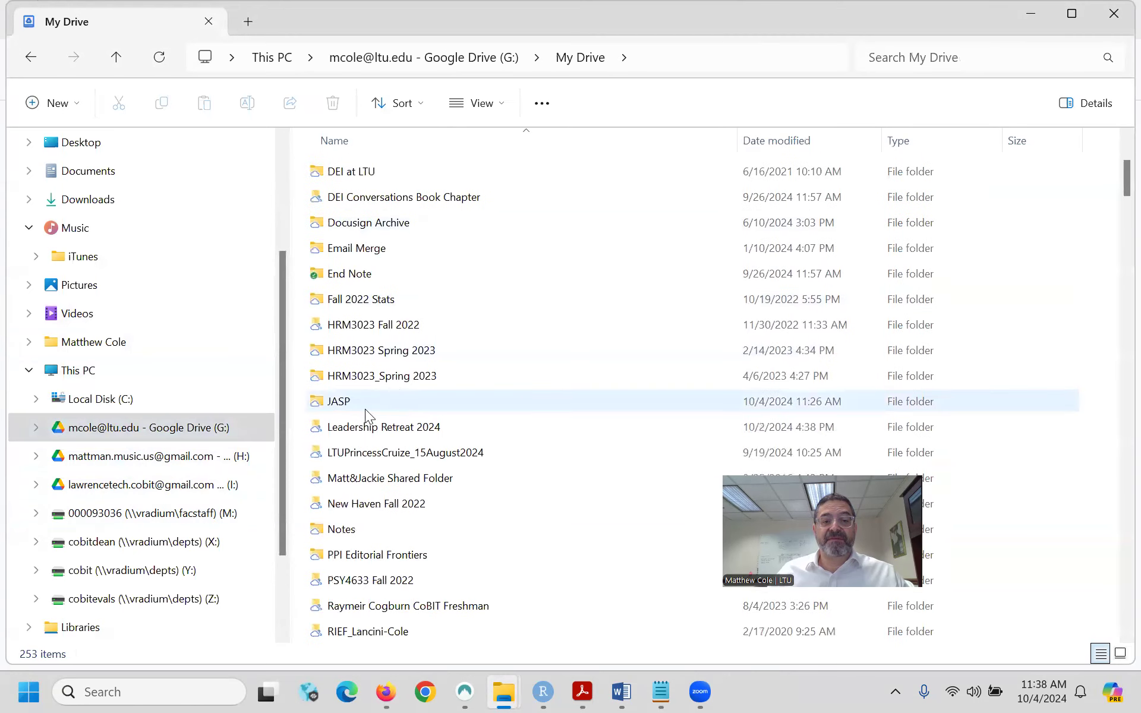
{"action": "double_click", "coordinate": [351, 404]}
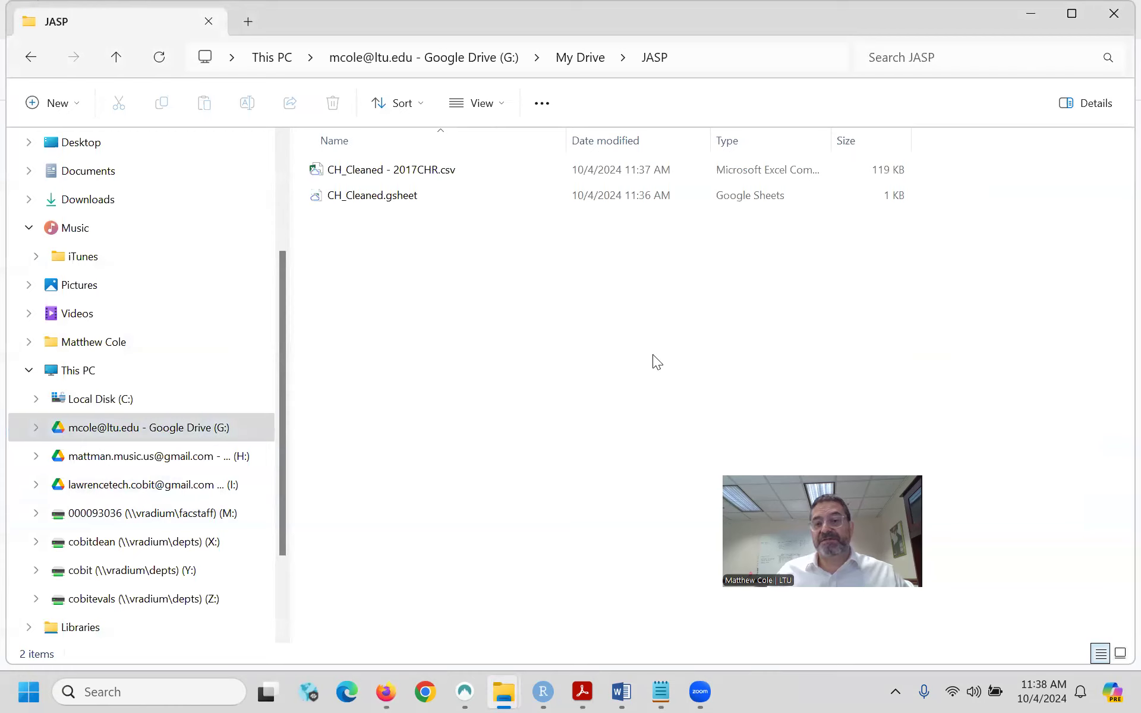
{"action": "left_click", "coordinate": [1030, 13]}
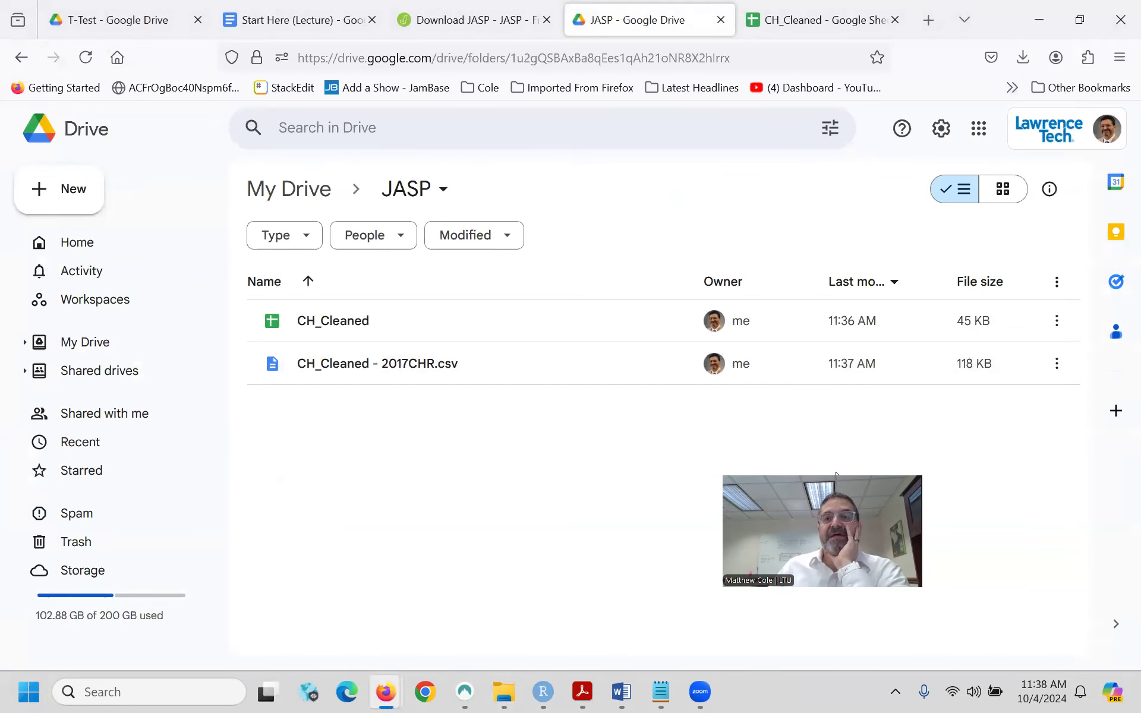
- Minimize the browser, launch JASP from the desktop and show its sources for opening a data file
{"action": "left_click", "coordinate": [1039, 14]}
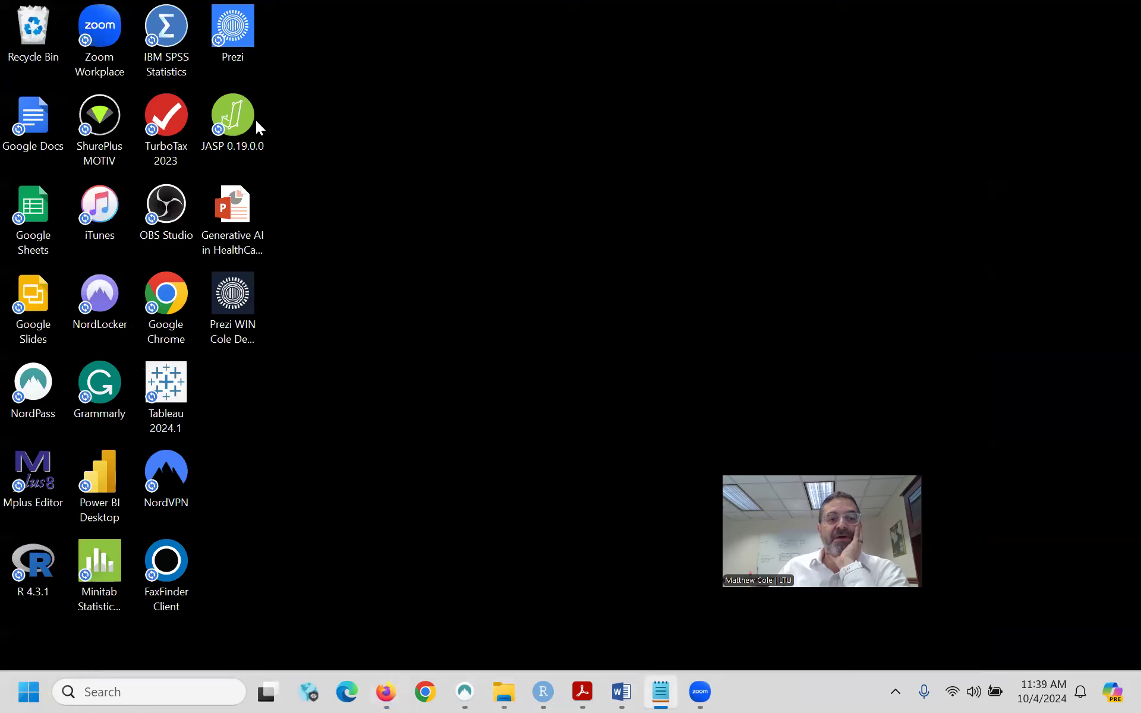
{"action": "double_click", "coordinate": [237, 118]}
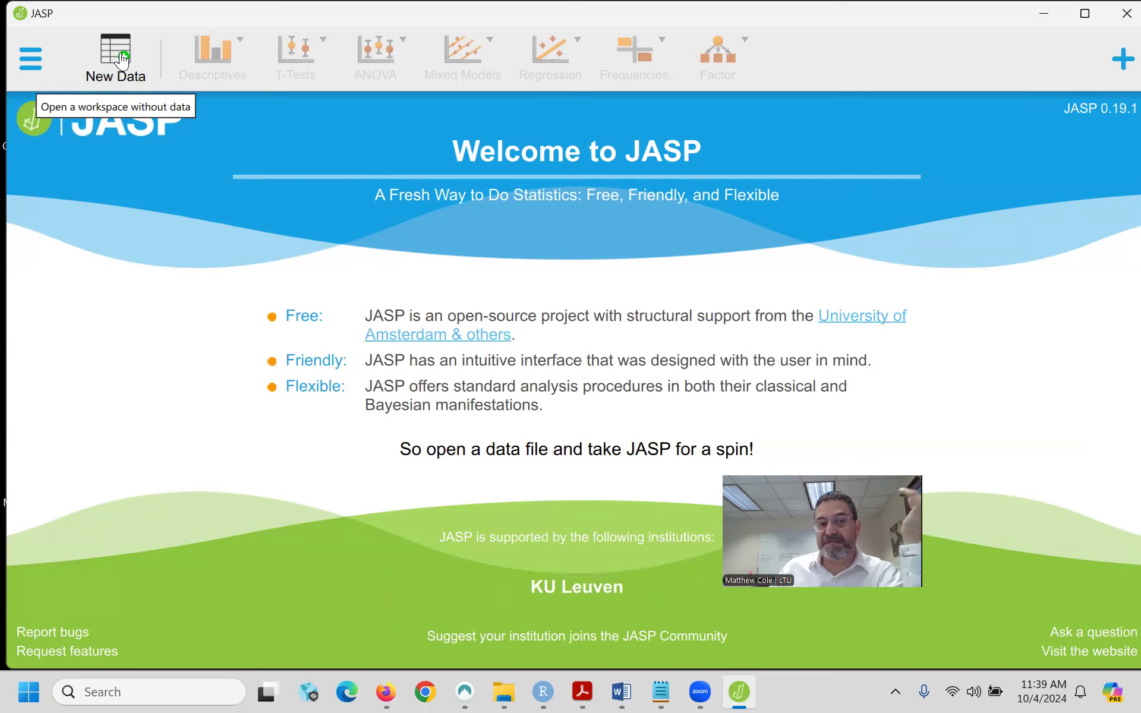
{"action": "left_click", "coordinate": [26, 69]}
{"action": "left_click", "coordinate": [46, 119]}
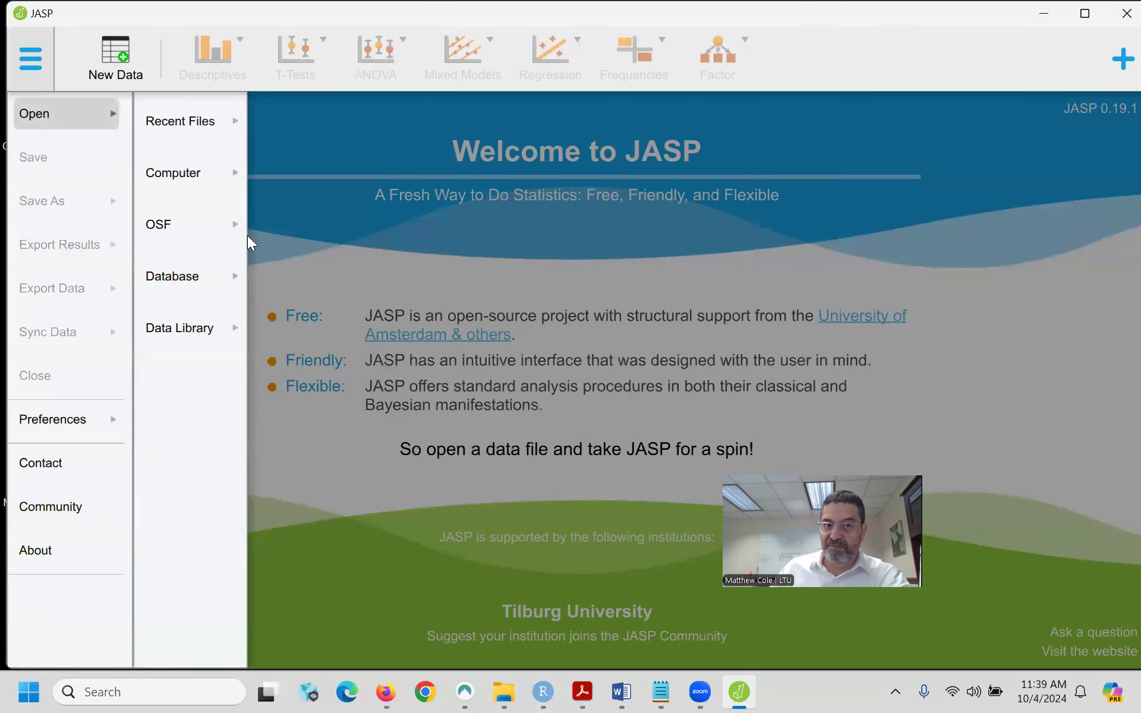
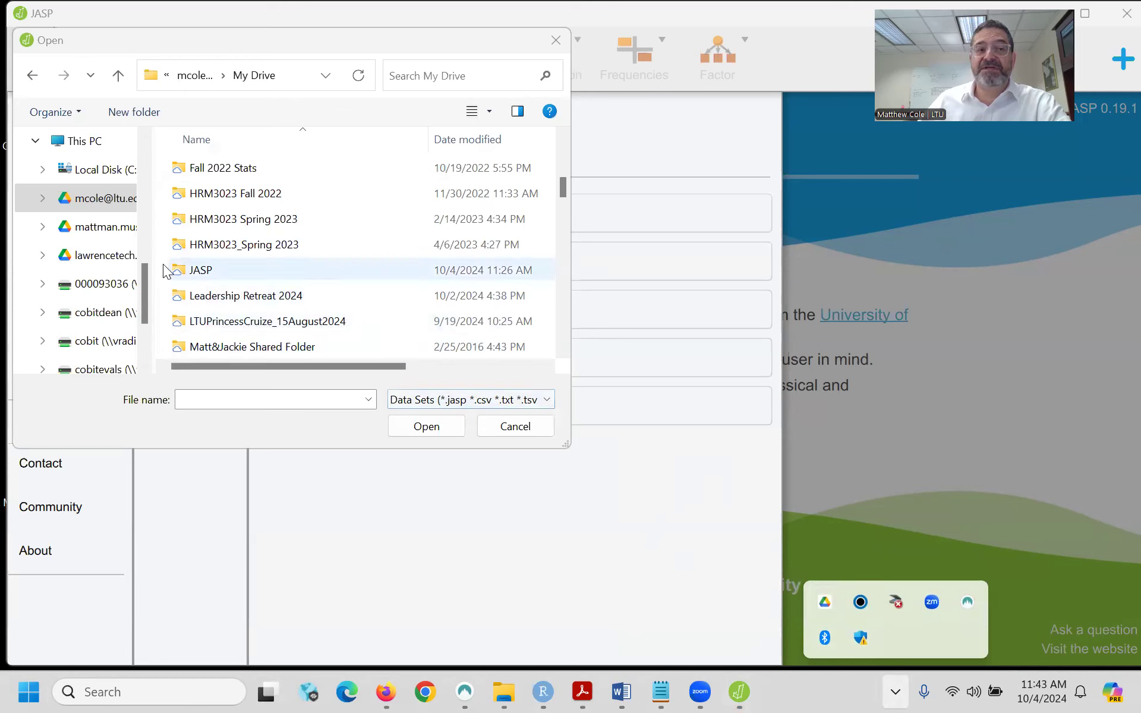
- Browse This PC and the Downloads folder in the Open dialog to look over the available data files
{"action": "scroll", "coordinate": [84, 230], "scroll_direction": "up", "scroll_amount": 1}
{"action": "left_click", "coordinate": [86, 229]}
{"action": "scroll", "coordinate": [90, 232], "scroll_direction": "up", "scroll_amount": 4}
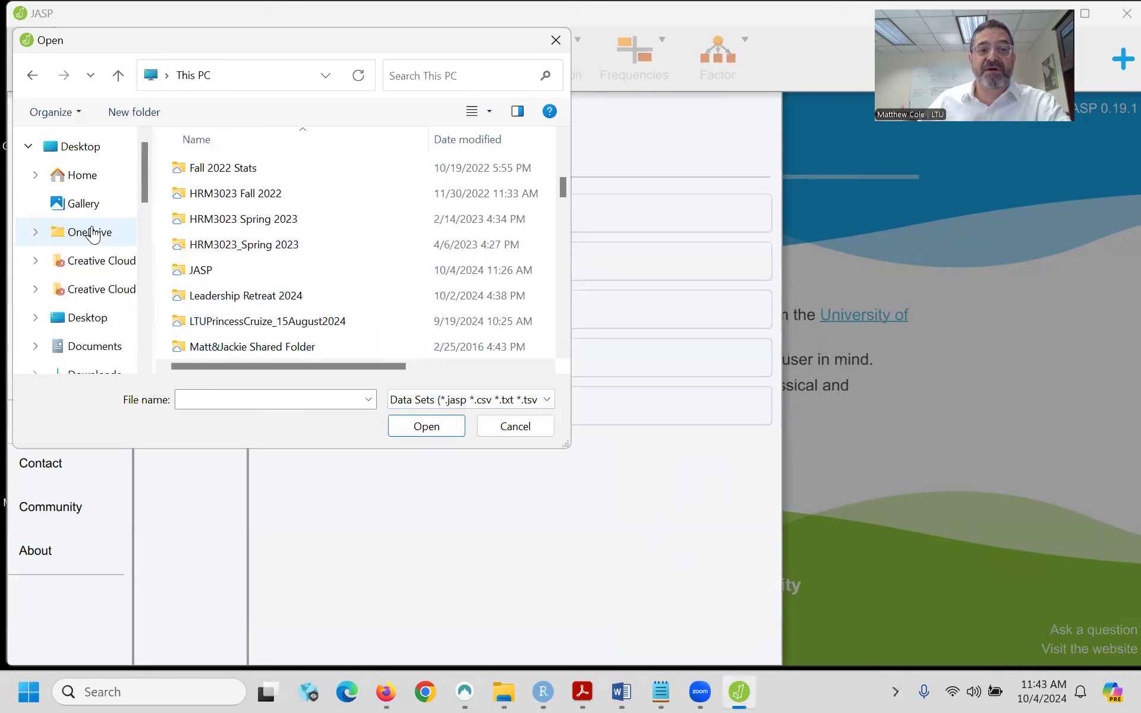
{"action": "scroll", "coordinate": [94, 263], "scroll_direction": "down", "scroll_amount": 2}
{"action": "scroll", "coordinate": [94, 265], "scroll_direction": "up", "scroll_amount": 1}
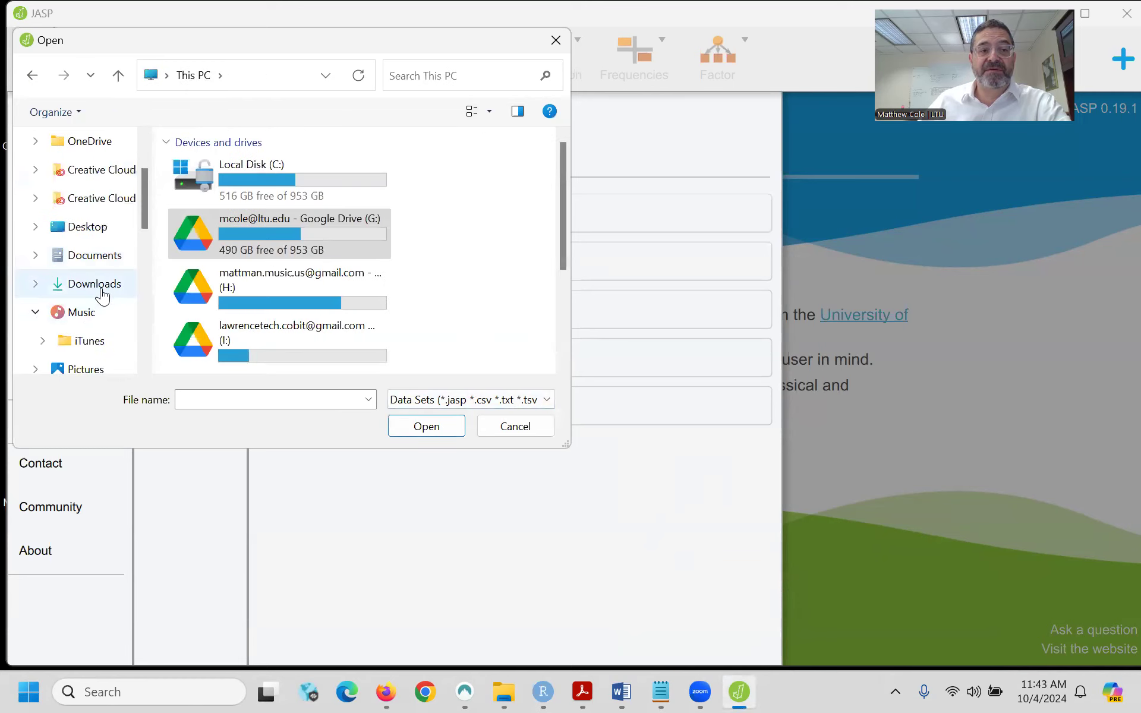
{"action": "left_click", "coordinate": [96, 286]}
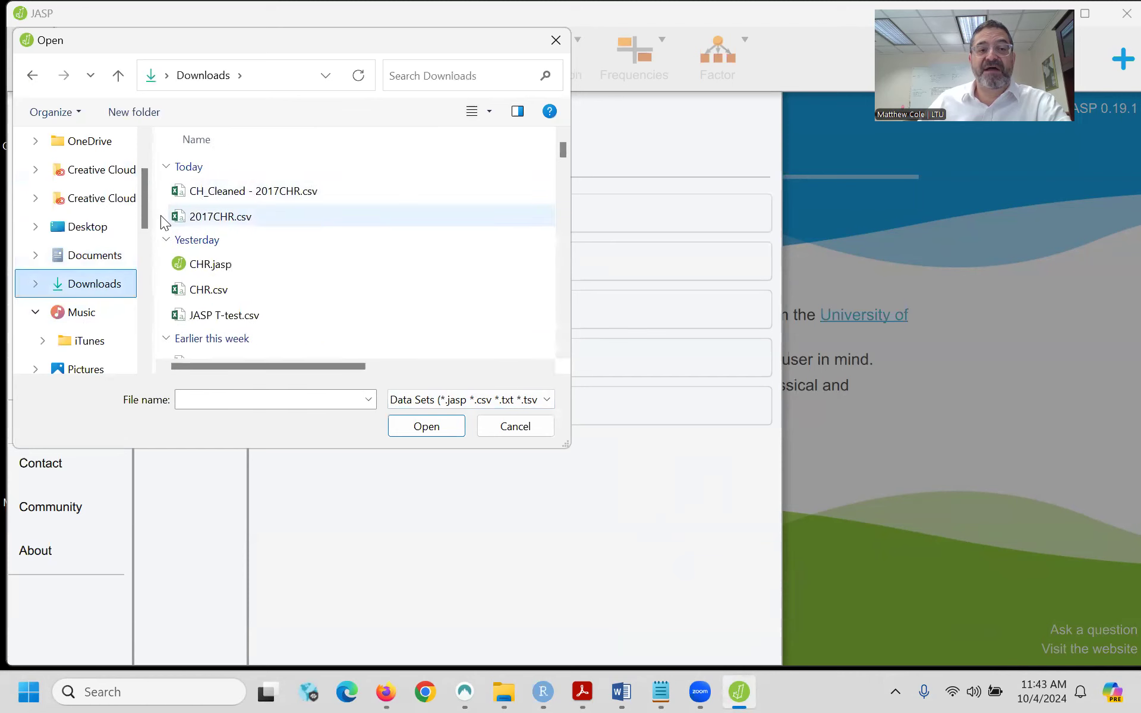
{"action": "scroll", "coordinate": [79, 295], "scroll_direction": "up", "scroll_amount": 1}
{"action": "scroll", "coordinate": [79, 295], "scroll_direction": "down", "scroll_amount": 3}
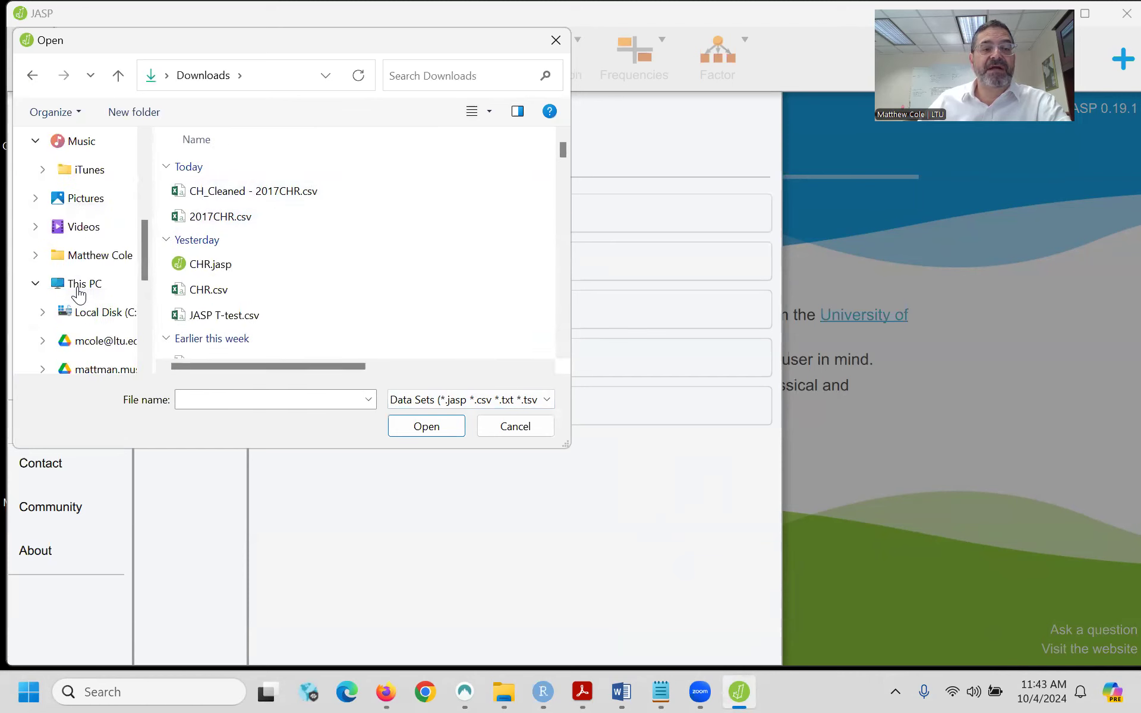
- Open CH_Cleaned - 2017CHR.csv from the JASP folder under My Drive on Google Drive (G:) and check its first and last rows
{"action": "left_click", "coordinate": [84, 341]}
{"action": "double_click", "coordinate": [202, 222]}
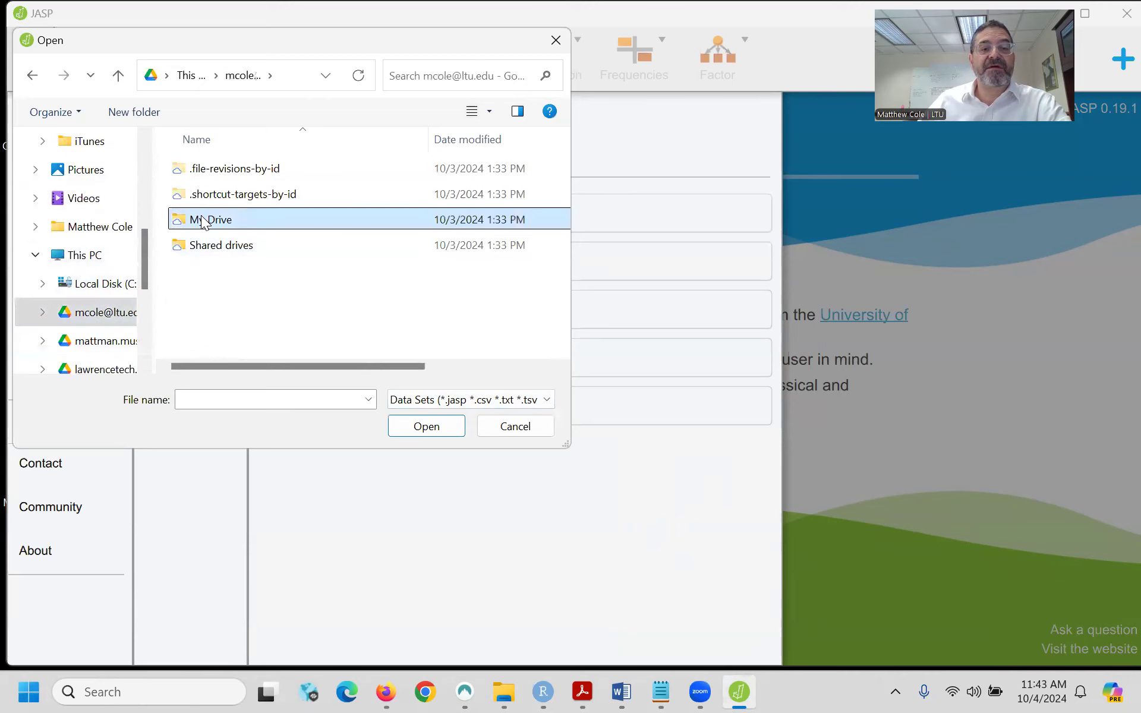
{"action": "scroll", "coordinate": [295, 246], "scroll_direction": "down", "scroll_amount": 1}
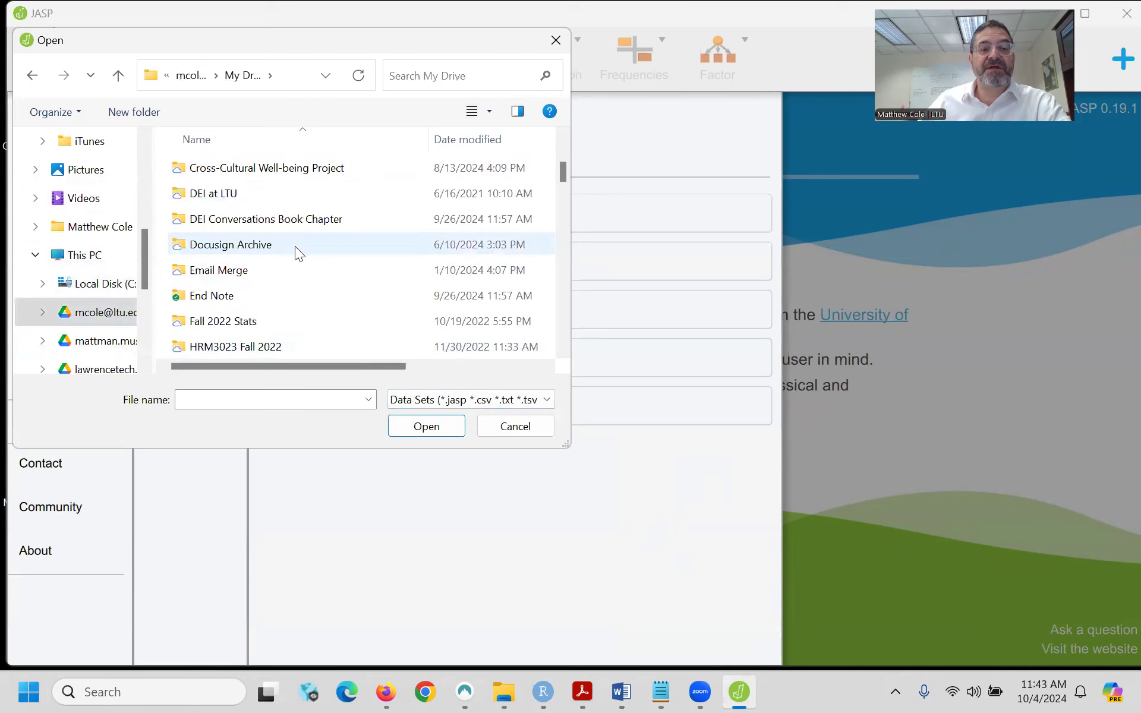
{"action": "scroll", "coordinate": [268, 272], "scroll_direction": "down", "scroll_amount": 2}
{"action": "scroll", "coordinate": [269, 272], "scroll_direction": "down", "scroll_amount": 1}
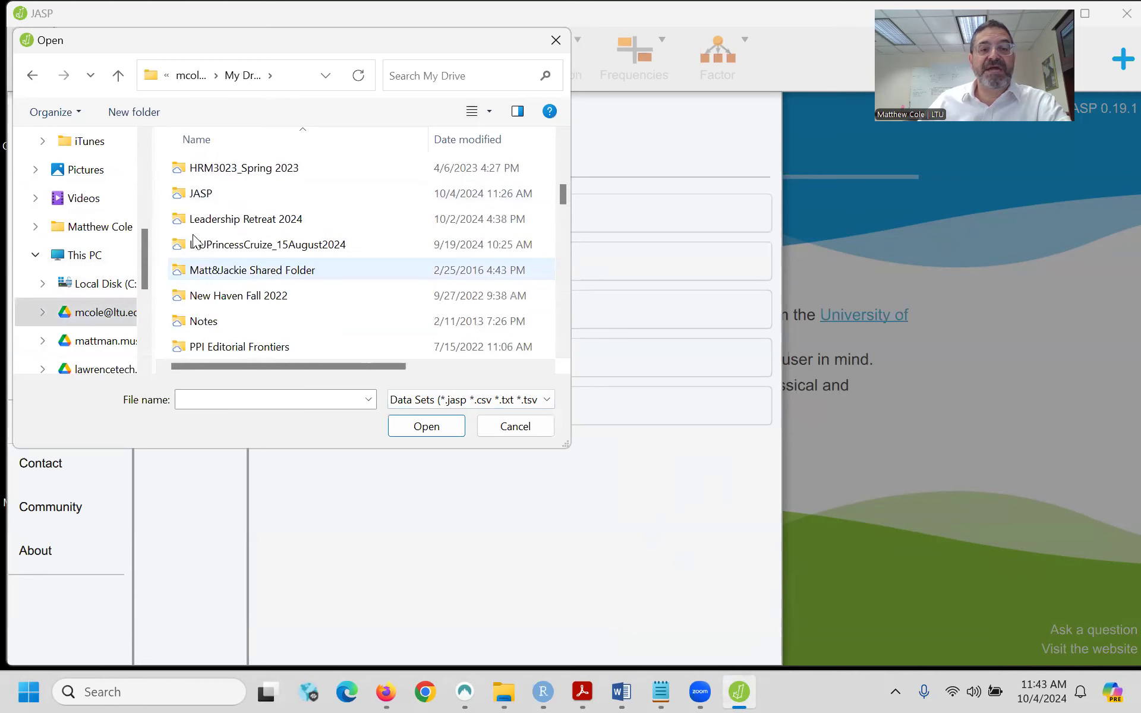
{"action": "double_click", "coordinate": [206, 195]}
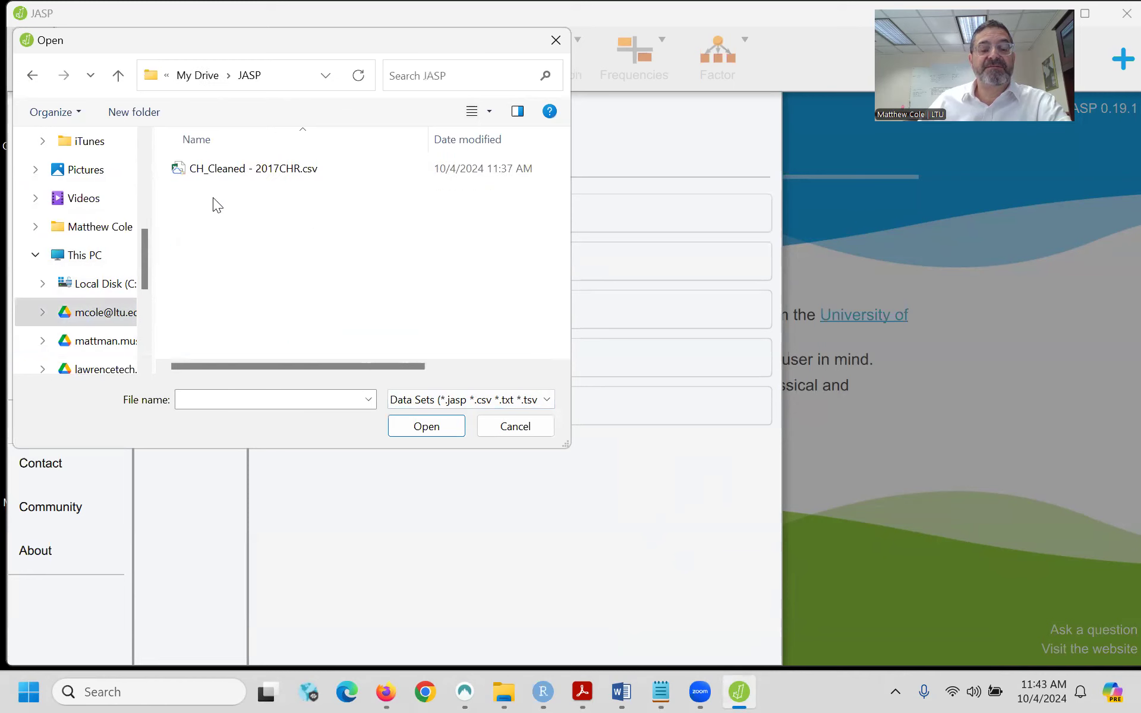
{"action": "left_click", "coordinate": [231, 176]}
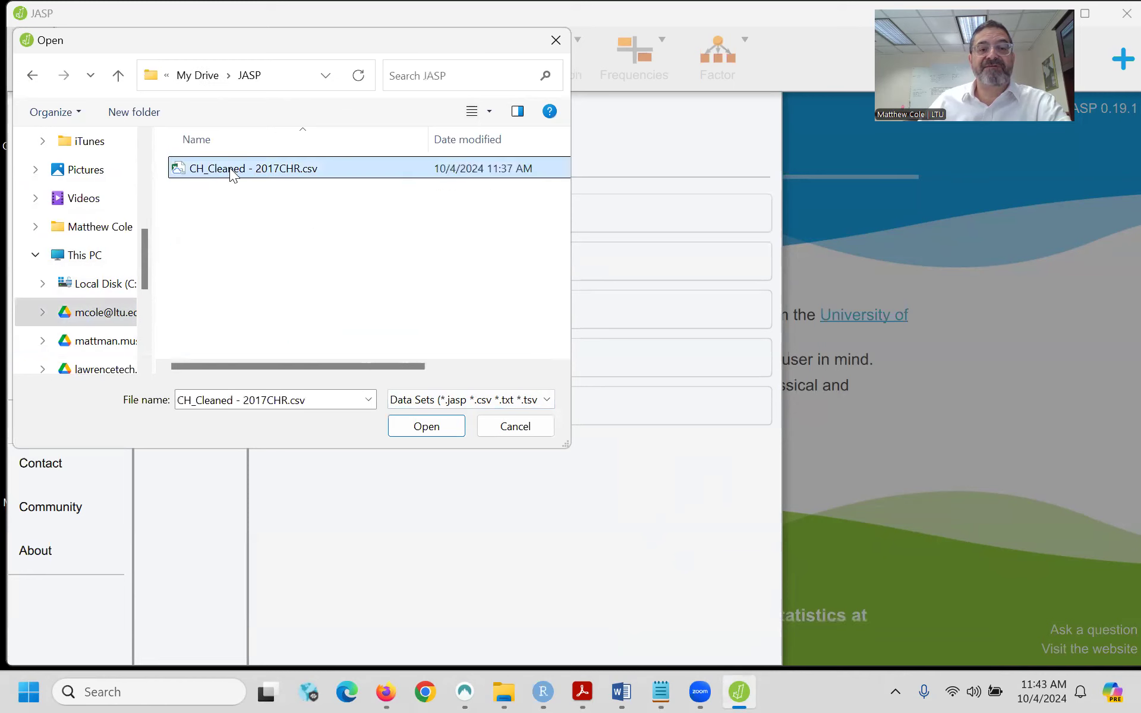
{"action": "left_click", "coordinate": [423, 427]}
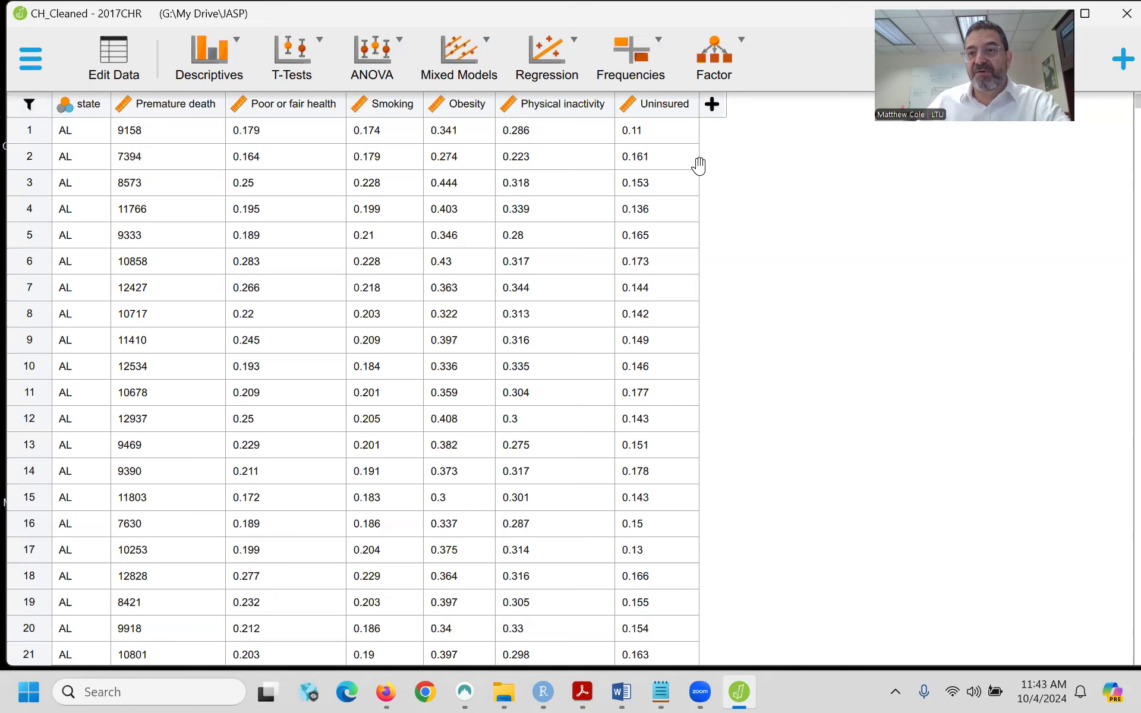
{"action": "left_click_drag", "start_coordinate": [1119, 102], "coordinate": [1113, 686]}
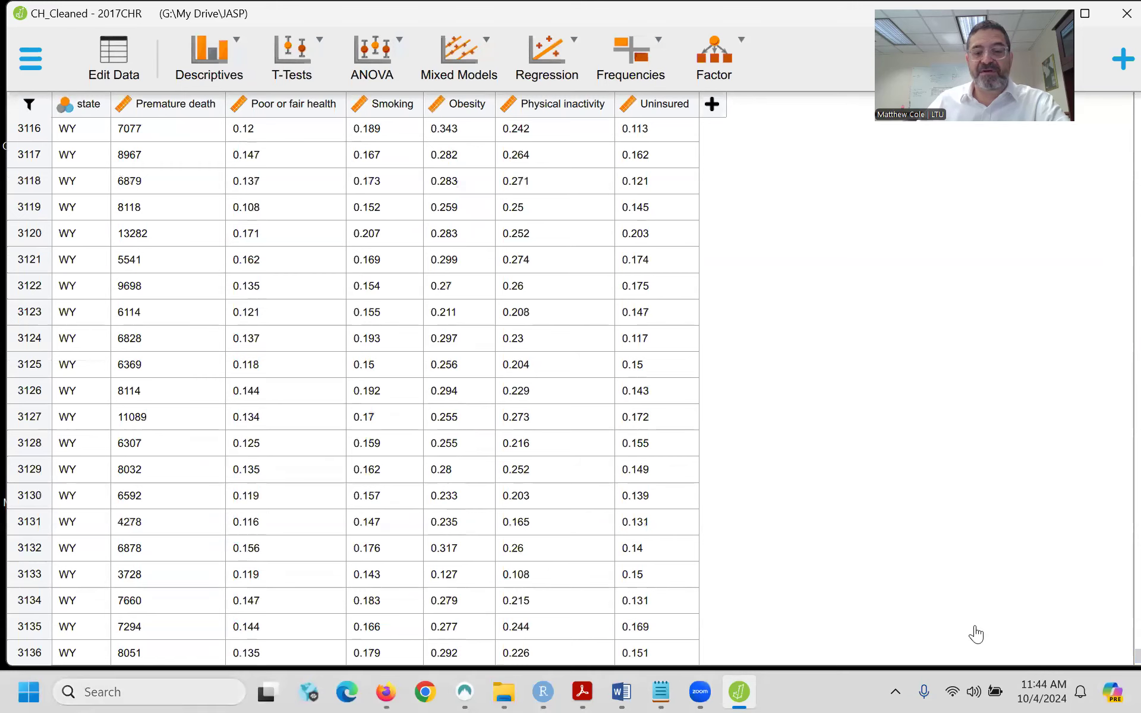
{"action": "left_click_drag", "start_coordinate": [1120, 660], "coordinate": [1119, 104]}
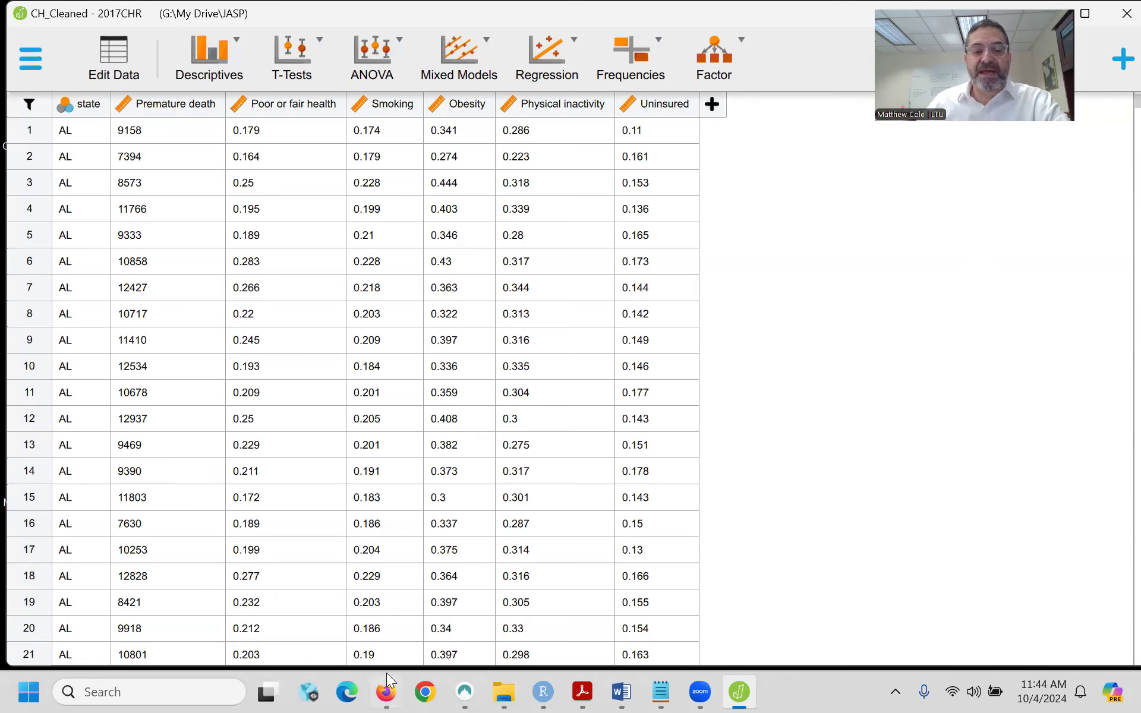
- Switch to the Start Here (Lecture) document in the browser and read Example 1 on physical activity and obesity with its null hypothesis
{"action": "mouse_move", "coordinate": [385, 691]}
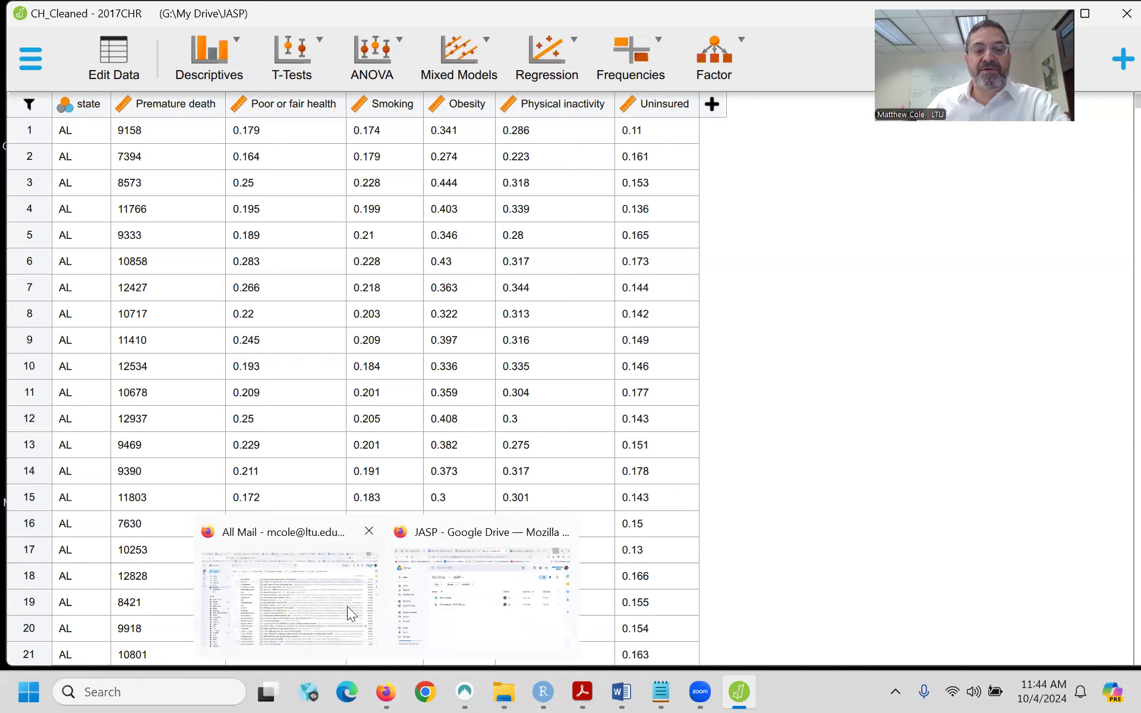
{"action": "left_click", "coordinate": [454, 611]}
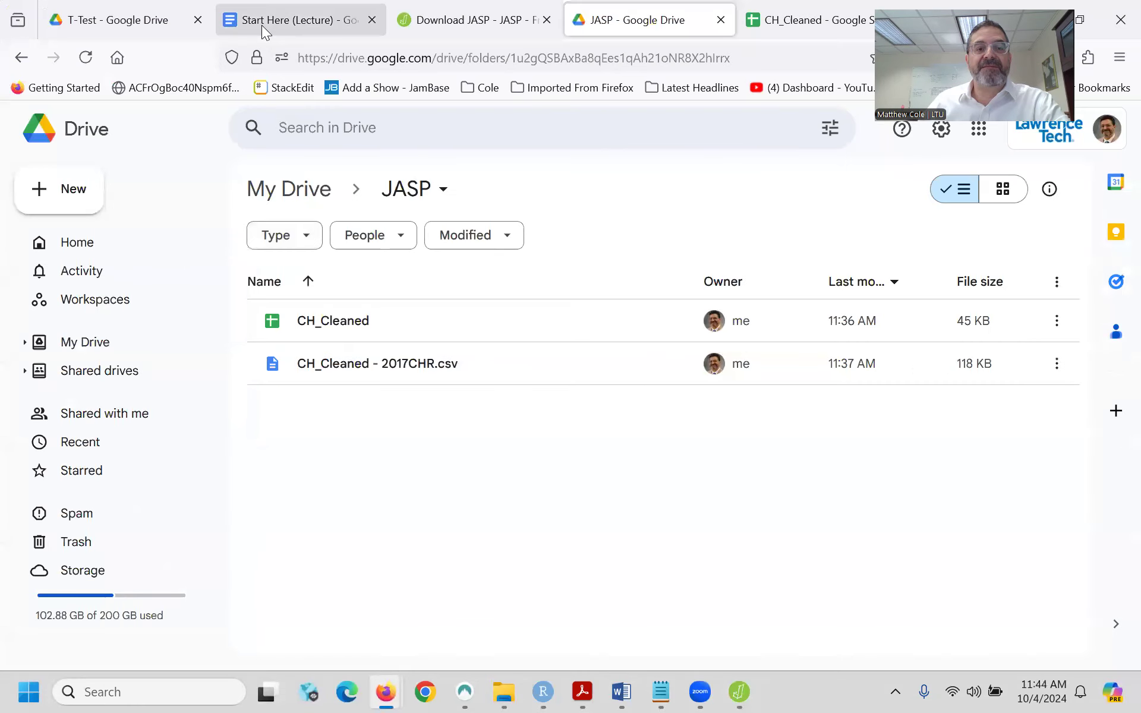
{"action": "left_click", "coordinate": [261, 25]}
{"action": "scroll", "coordinate": [340, 360], "scroll_direction": "down", "scroll_amount": 1}
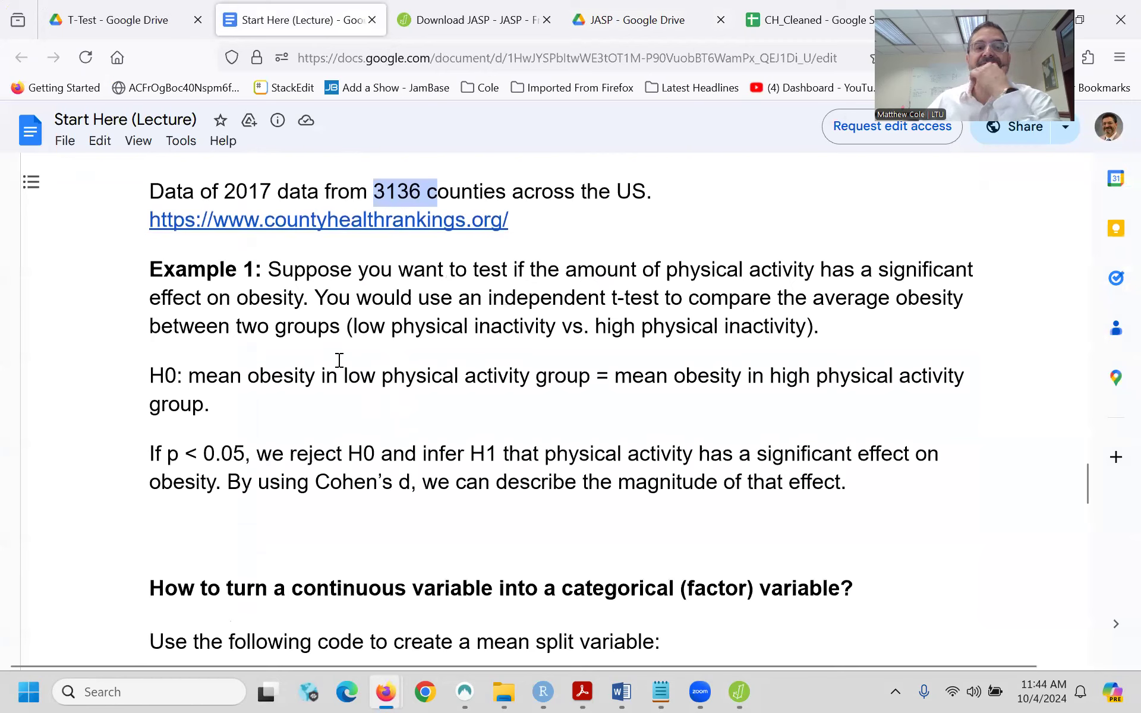
{"action": "left_click_drag", "start_coordinate": [268, 268], "coordinate": [983, 274]}
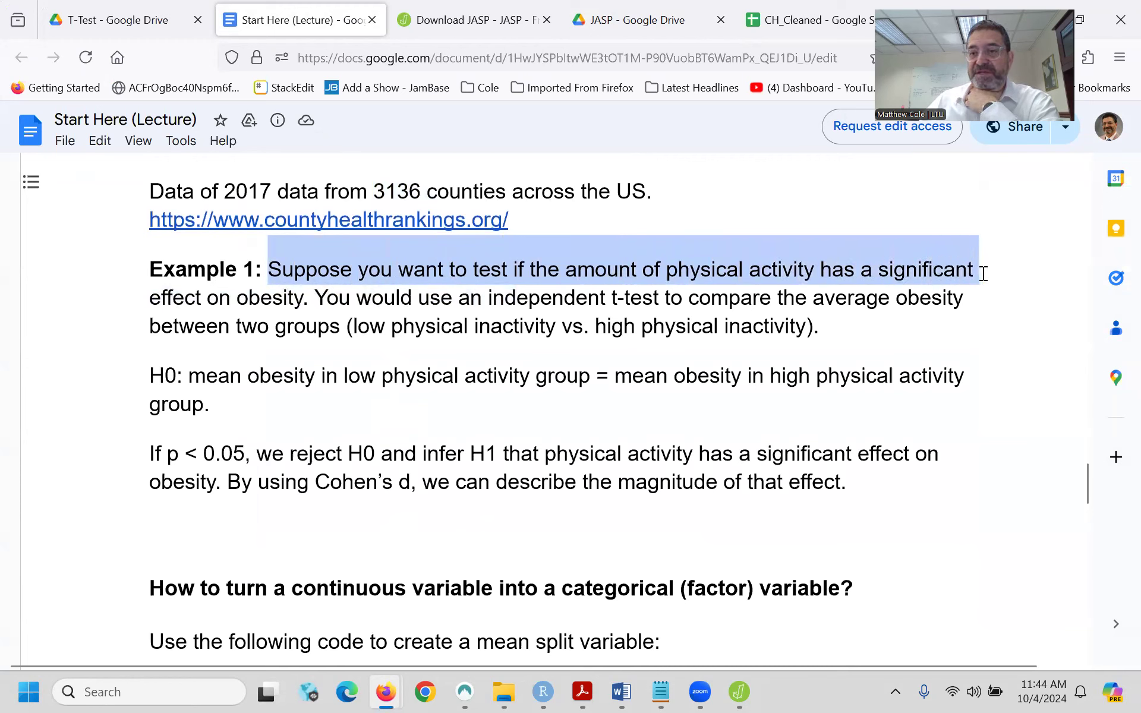
{"action": "left_click", "coordinate": [248, 297]}
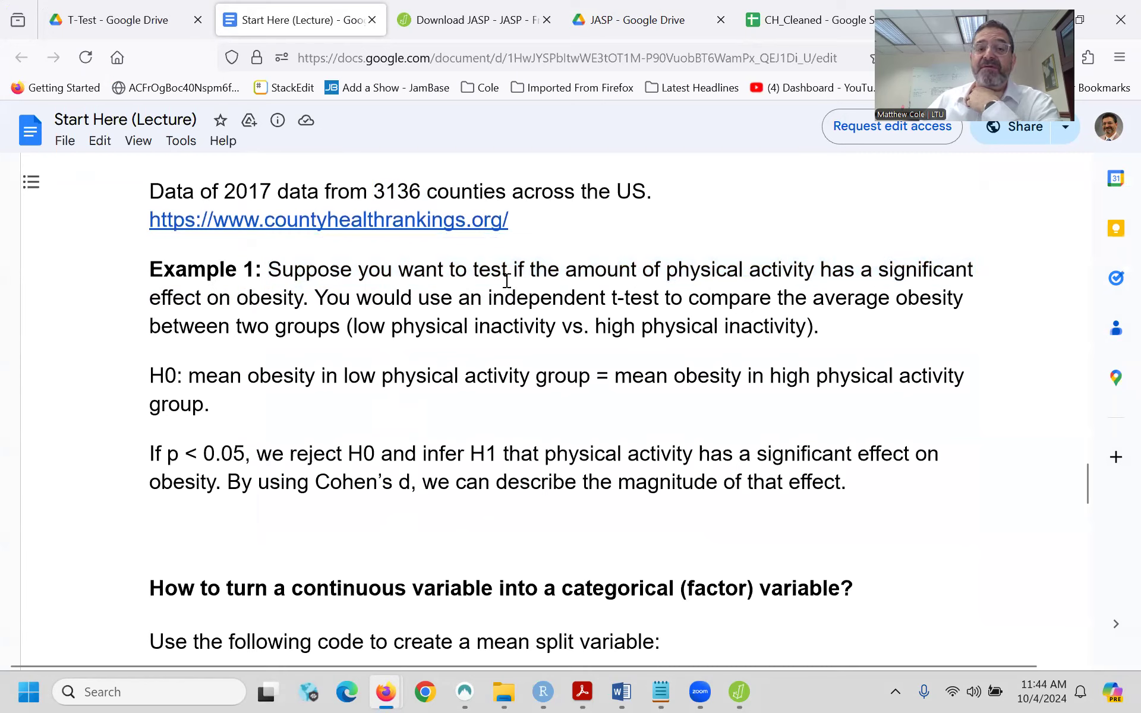
{"action": "left_click_drag", "start_coordinate": [666, 271], "coordinate": [815, 261]}
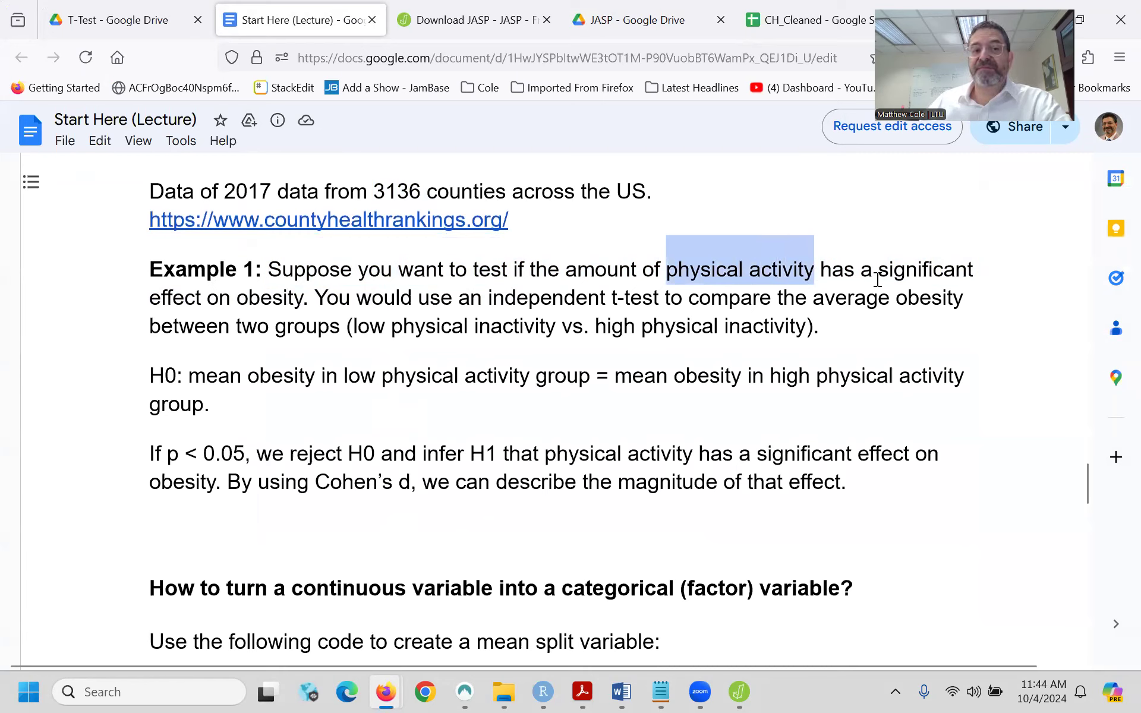
{"action": "left_click", "coordinate": [227, 299]}
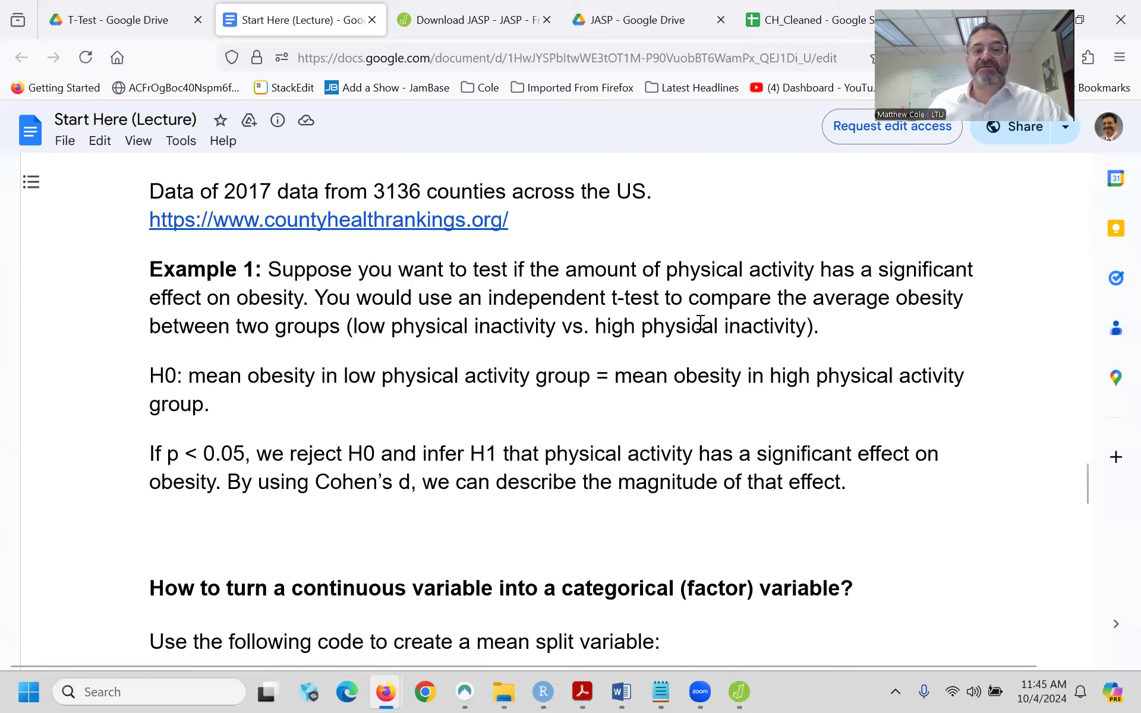
{"action": "left_click_drag", "start_coordinate": [151, 375], "coordinate": [602, 376]}
{"action": "left_click", "coordinate": [616, 377]}
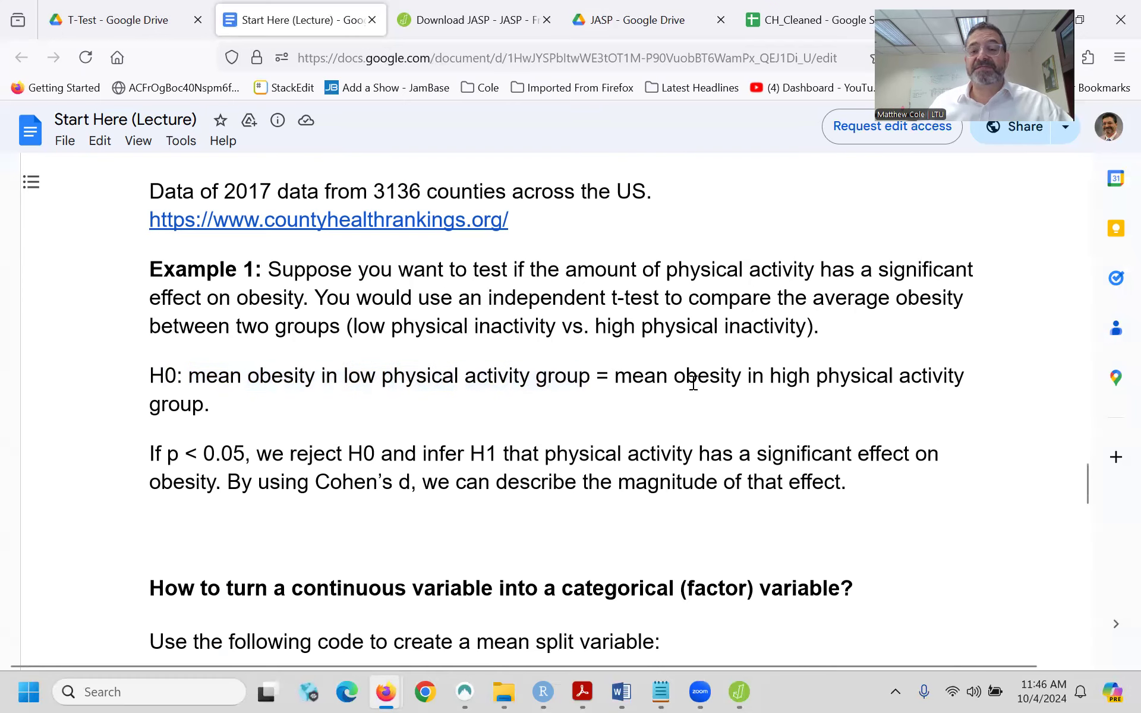
- Read the p < 0.05 decision rule for rejecting H0 and inferring H1 about the effect of physical activity on obesity
{"action": "scroll", "coordinate": [718, 376], "scroll_direction": "down", "scroll_amount": 3}
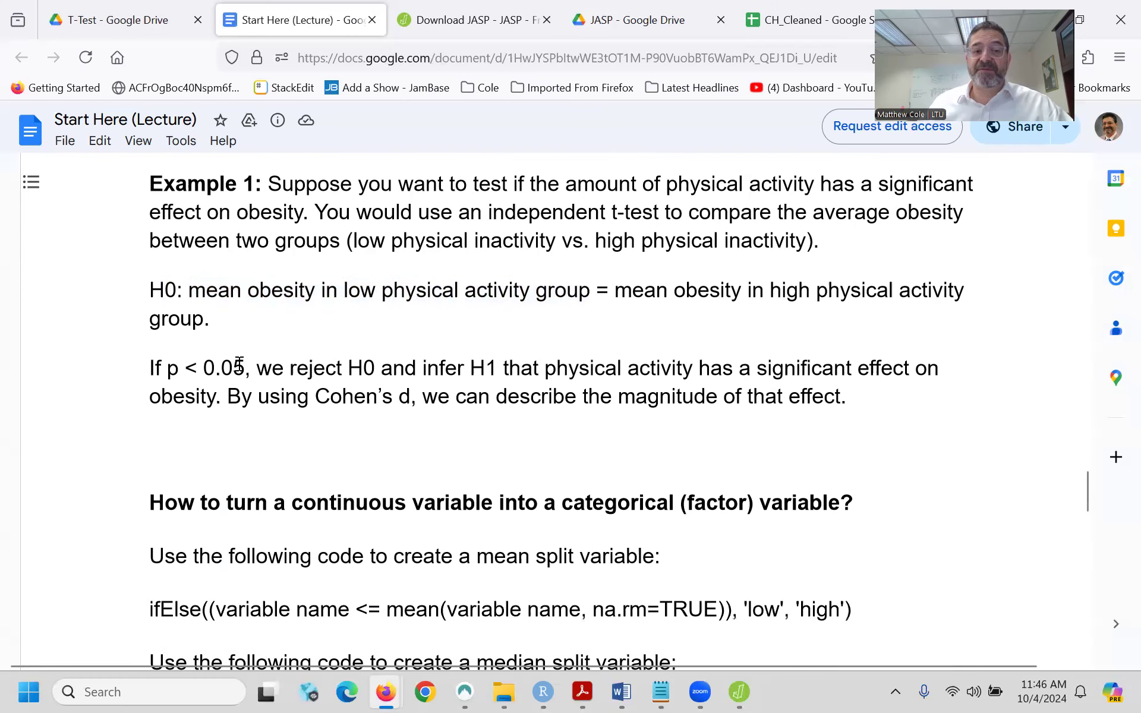
{"action": "left_click_drag", "start_coordinate": [163, 368], "coordinate": [313, 369]}
{"action": "left_click_drag", "start_coordinate": [160, 291], "coordinate": [219, 319]}
{"action": "left_click", "coordinate": [443, 359]}
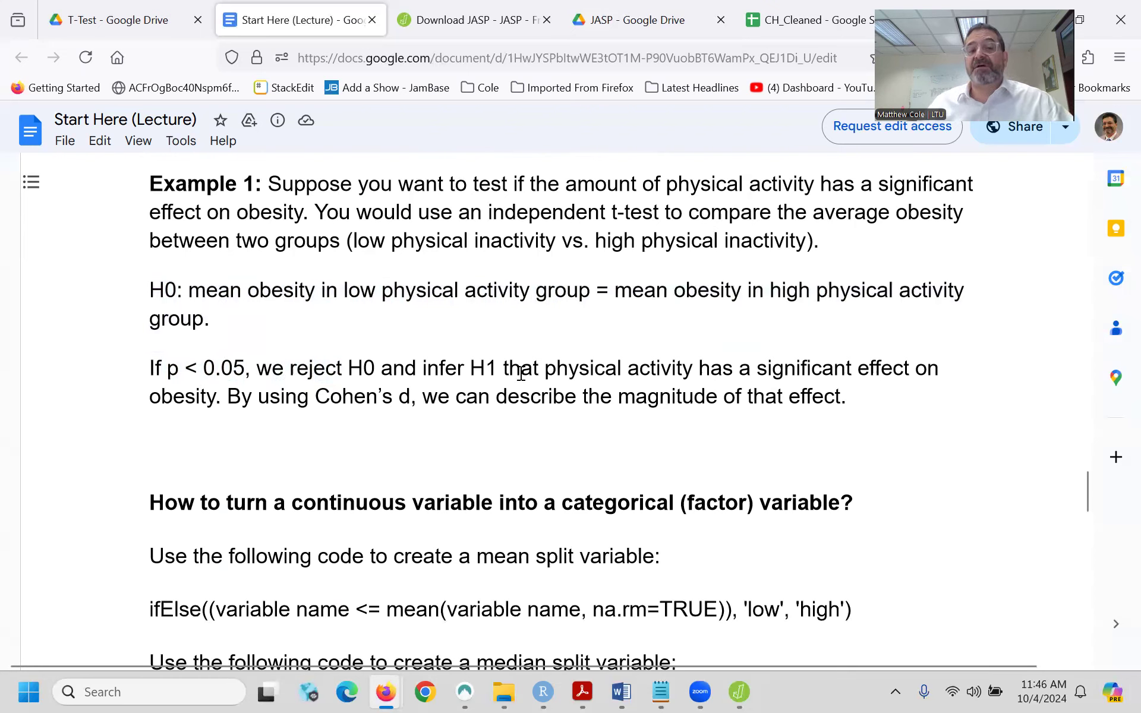
{"action": "left_click_drag", "start_coordinate": [514, 365], "coordinate": [904, 369]}
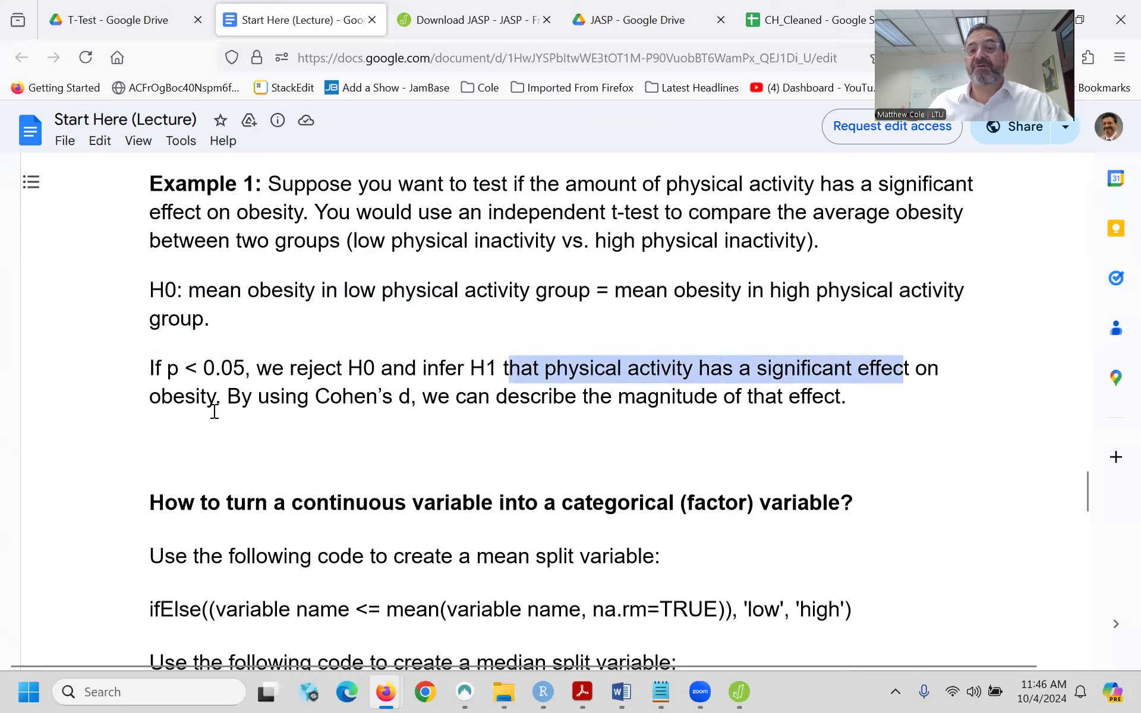
{"action": "left_click", "coordinate": [186, 419]}
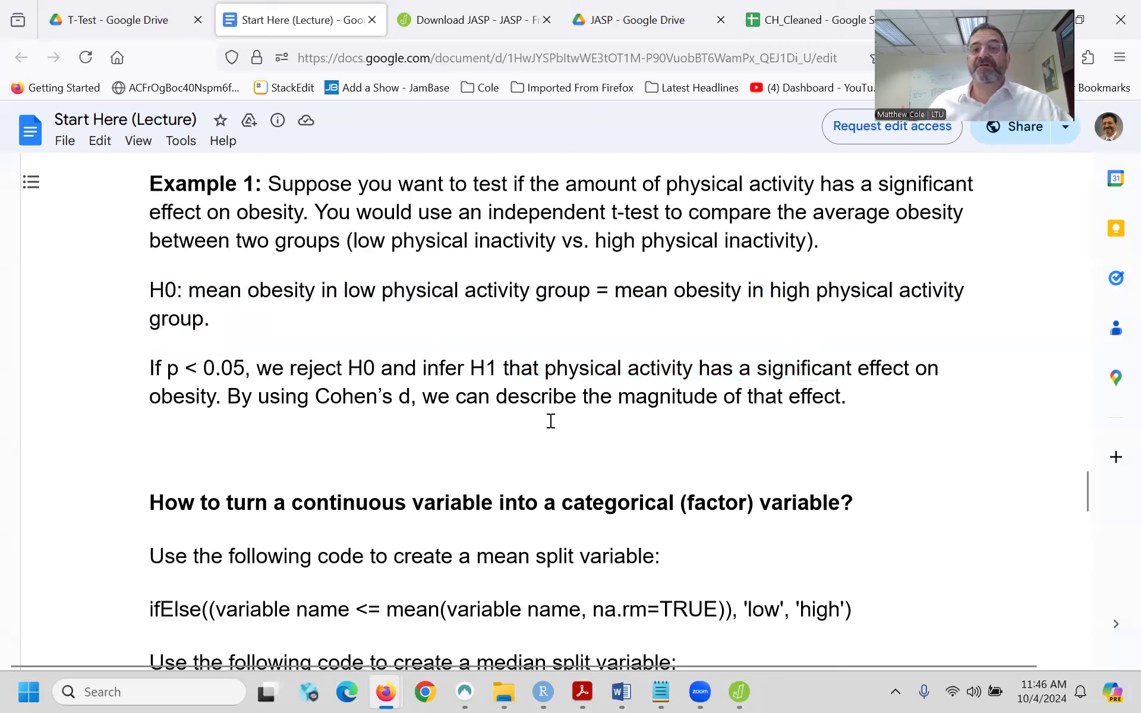
- Switch to JASP and run a Descriptive Statistics analysis with Physical inactivity as the variable
{"action": "left_click", "coordinate": [744, 691]}
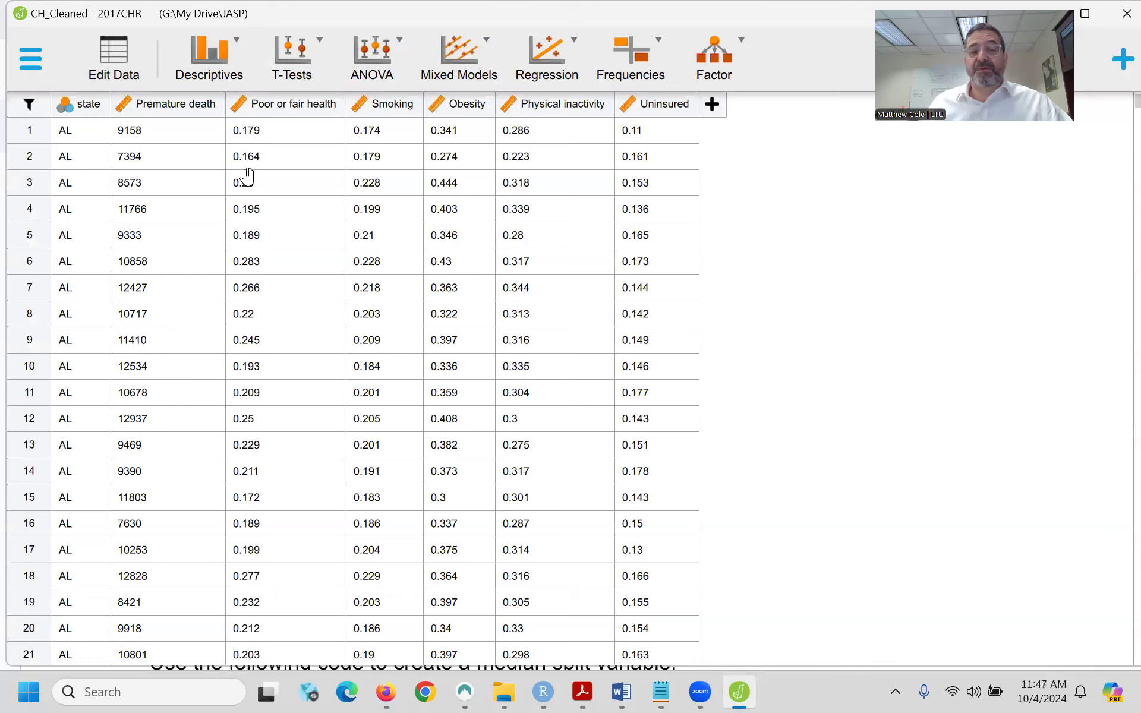
{"action": "left_click", "coordinate": [211, 65]}
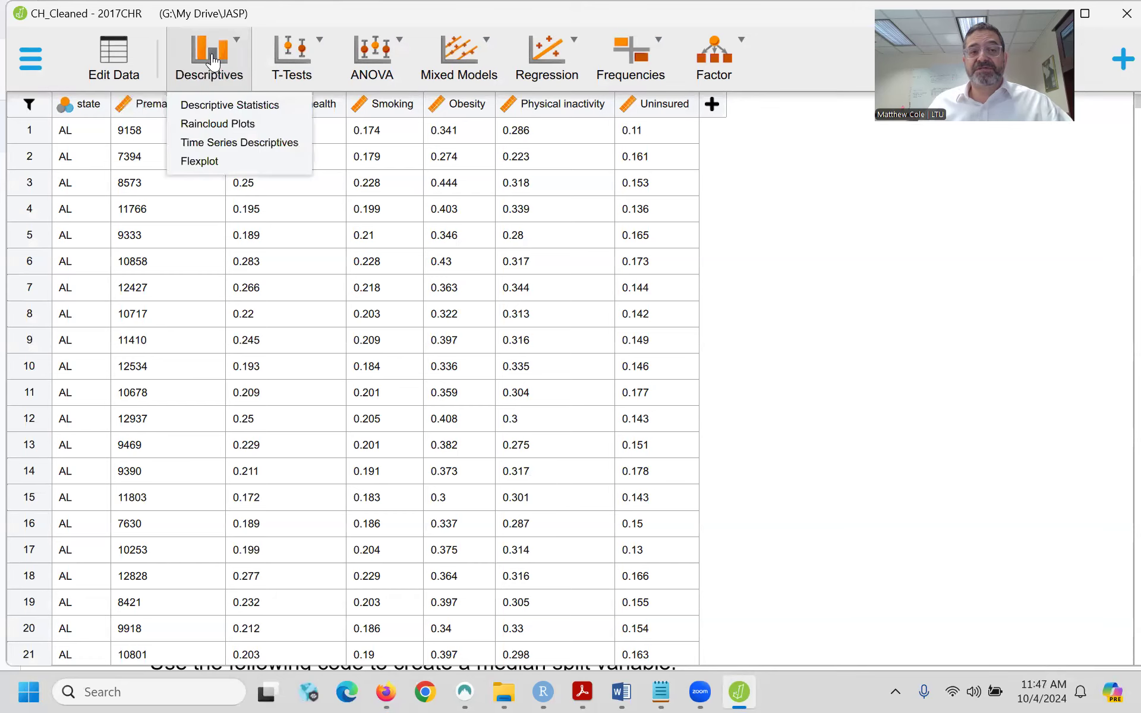
{"action": "left_click", "coordinate": [220, 107]}
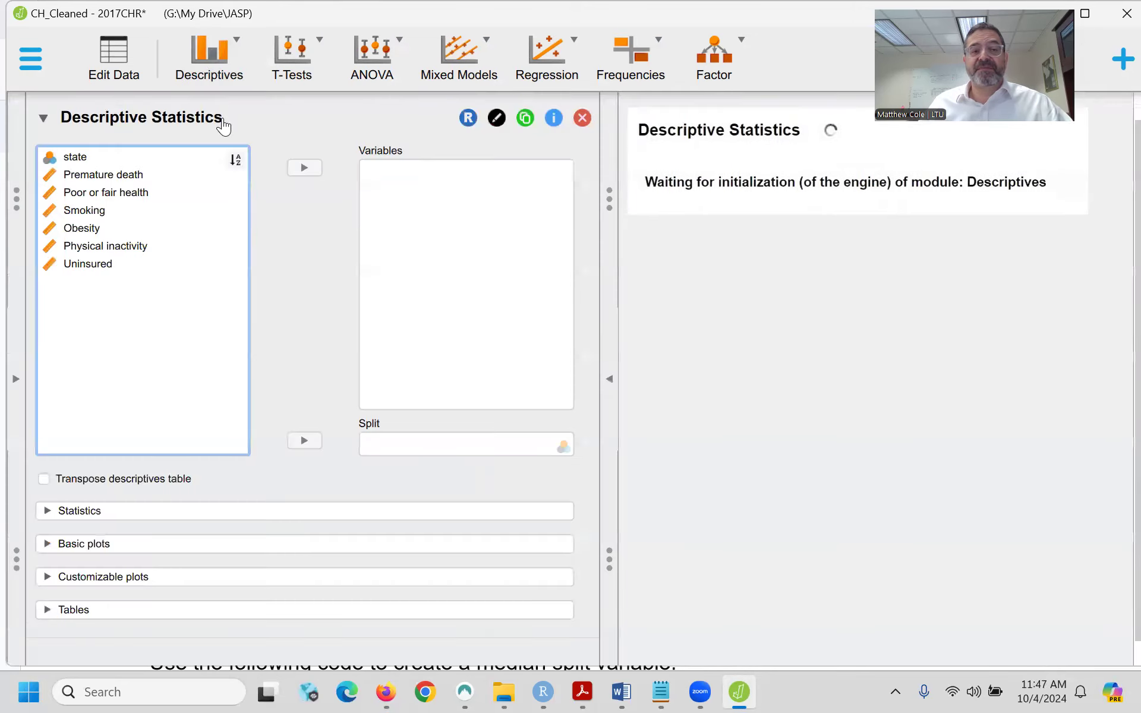
{"action": "left_click", "coordinate": [95, 251]}
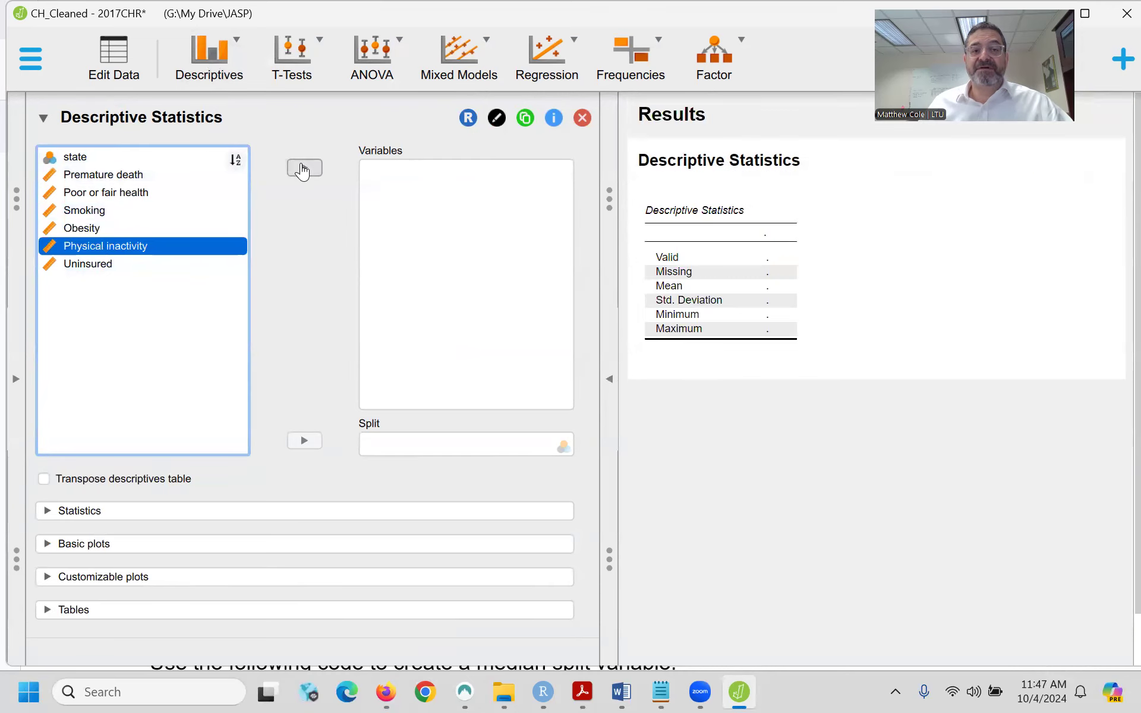
{"action": "left_click", "coordinate": [303, 167]}
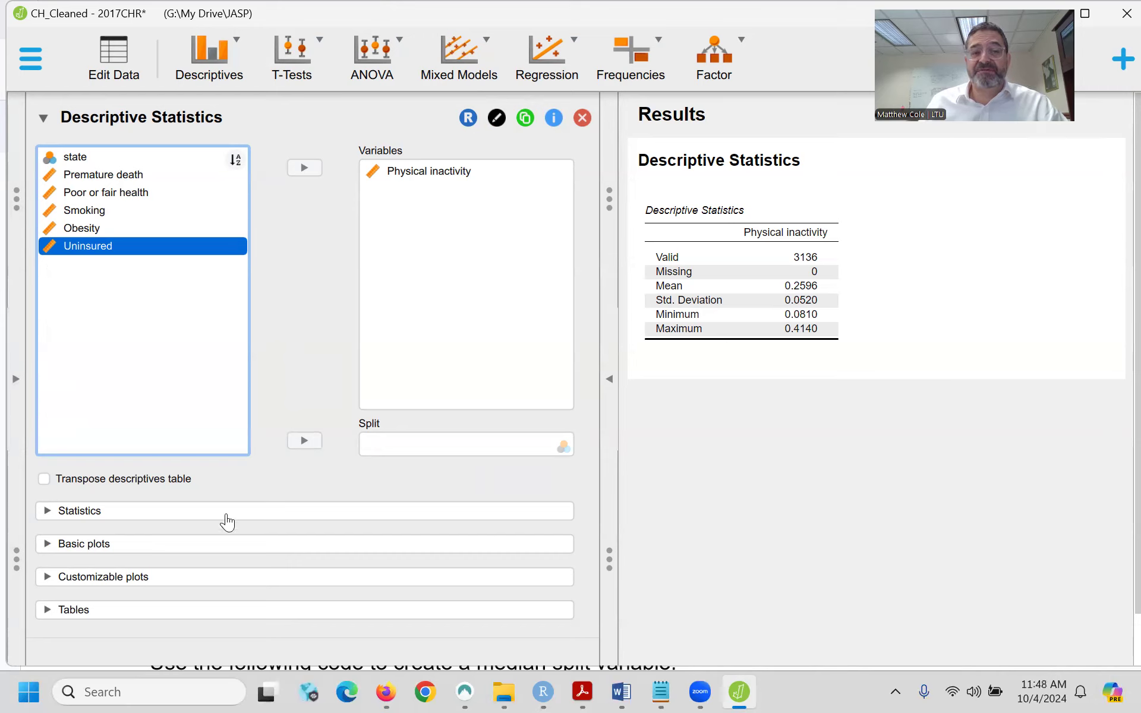
- Collapse the Descriptive Statistics form and view the data table and its editing mode before returning to the analysis results
{"action": "left_click", "coordinate": [44, 122]}
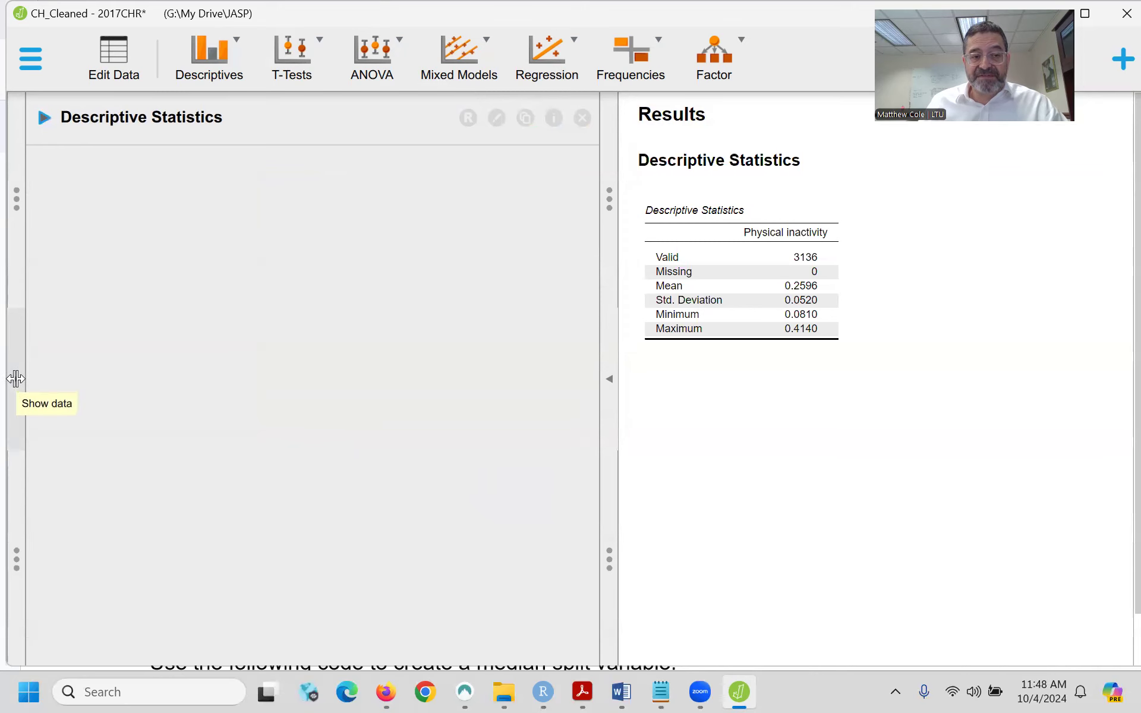
{"action": "left_click", "coordinate": [16, 375]}
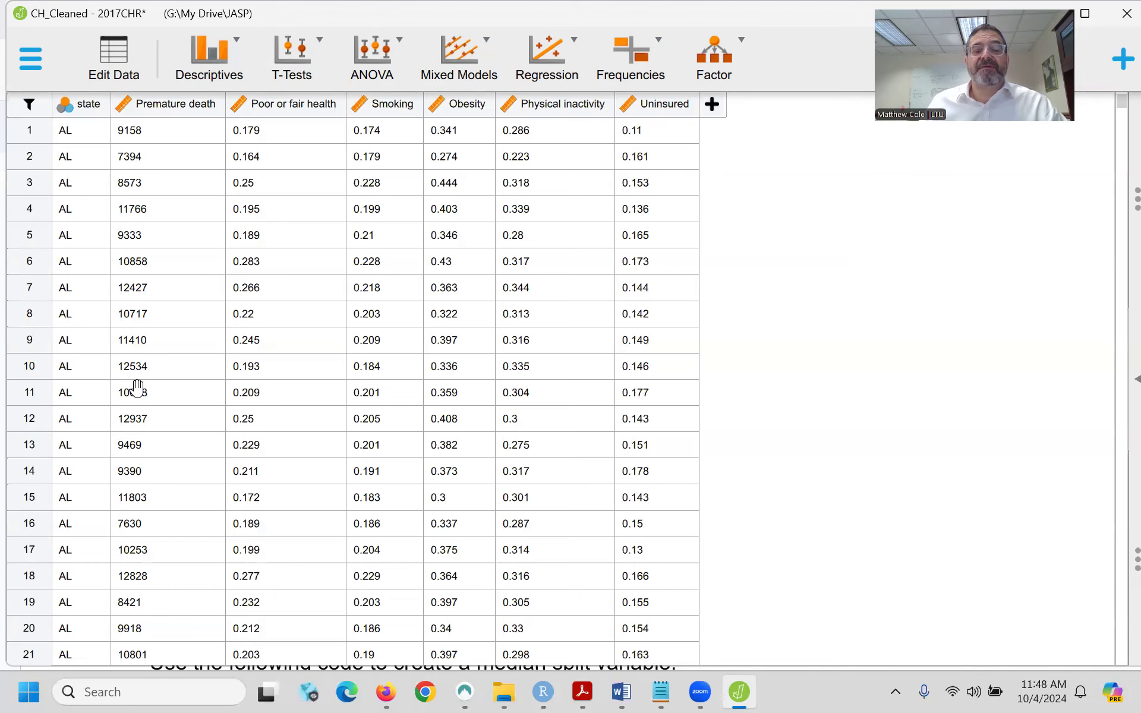
{"action": "left_click", "coordinate": [116, 52]}
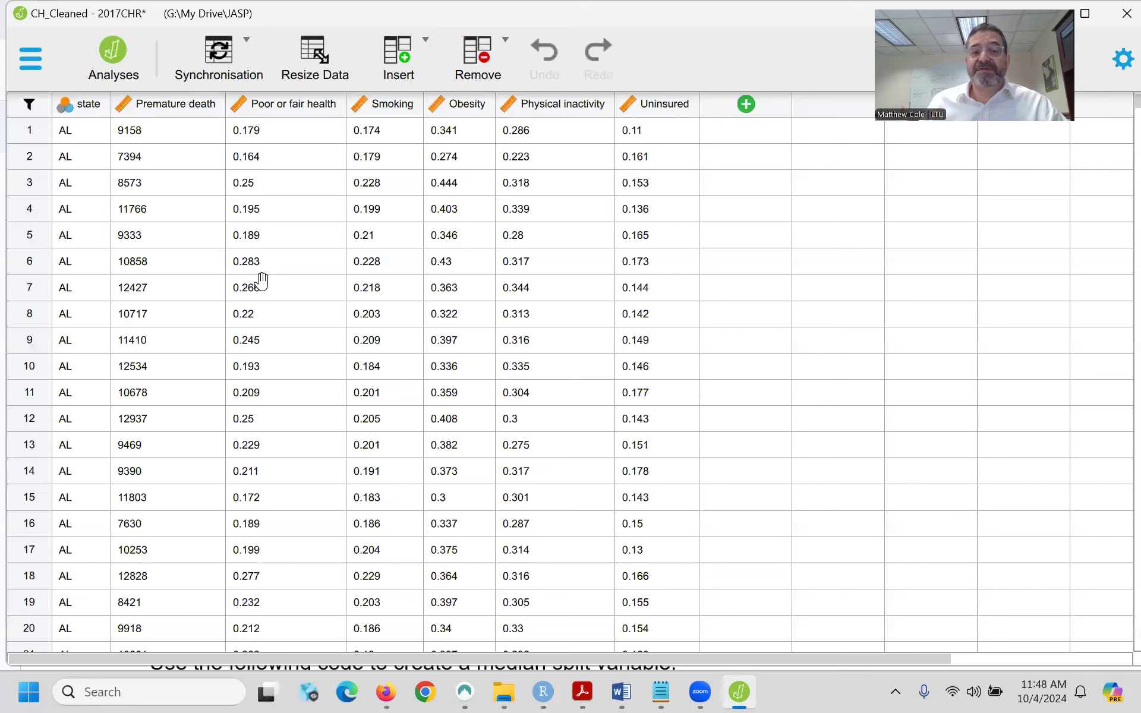
{"action": "left_click", "coordinate": [113, 60]}
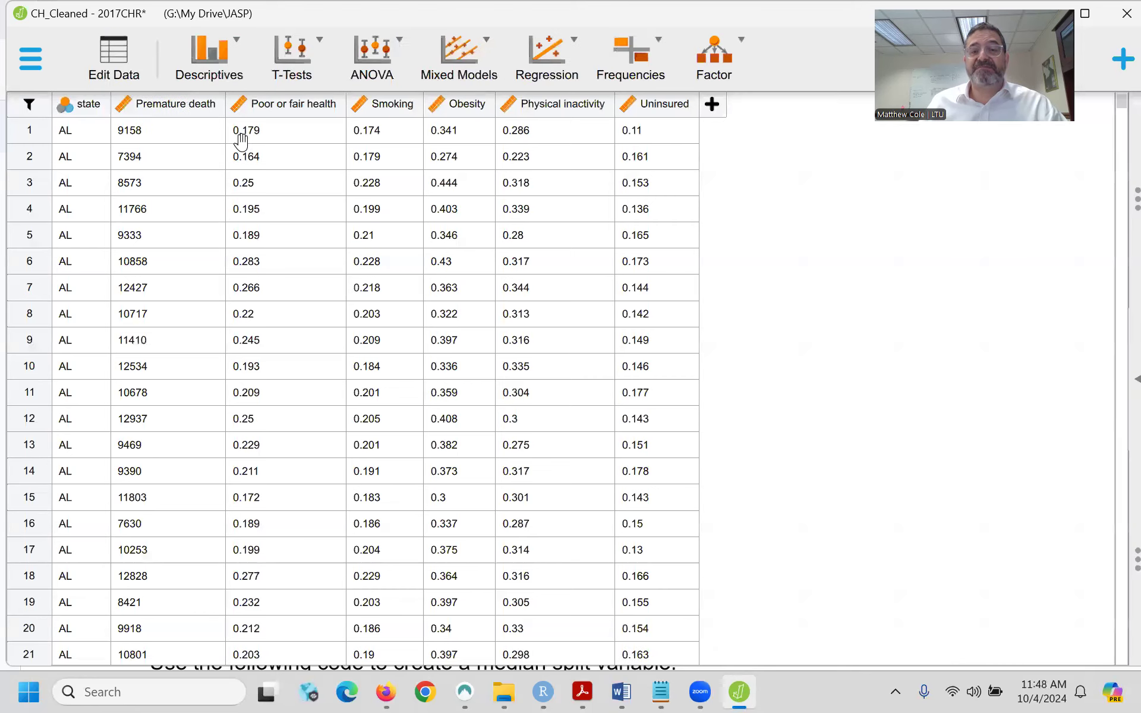
{"action": "left_click", "coordinate": [1120, 383]}
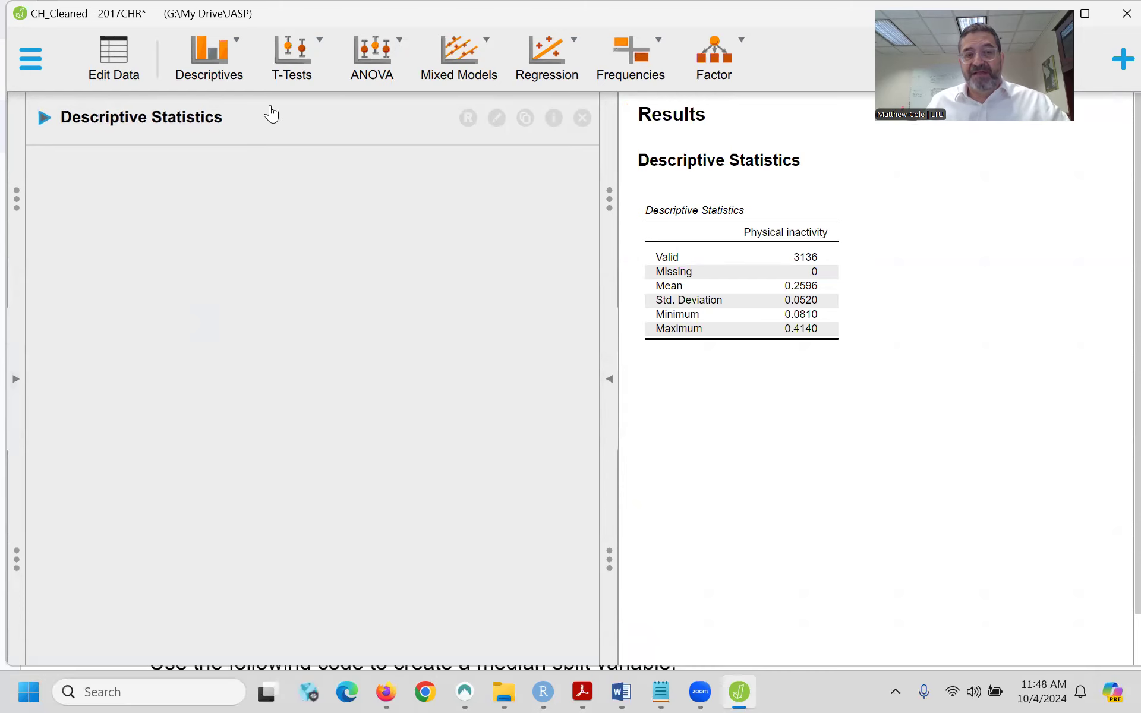
{"action": "left_click", "coordinate": [38, 118]}
{"action": "left_click", "coordinate": [38, 119]}
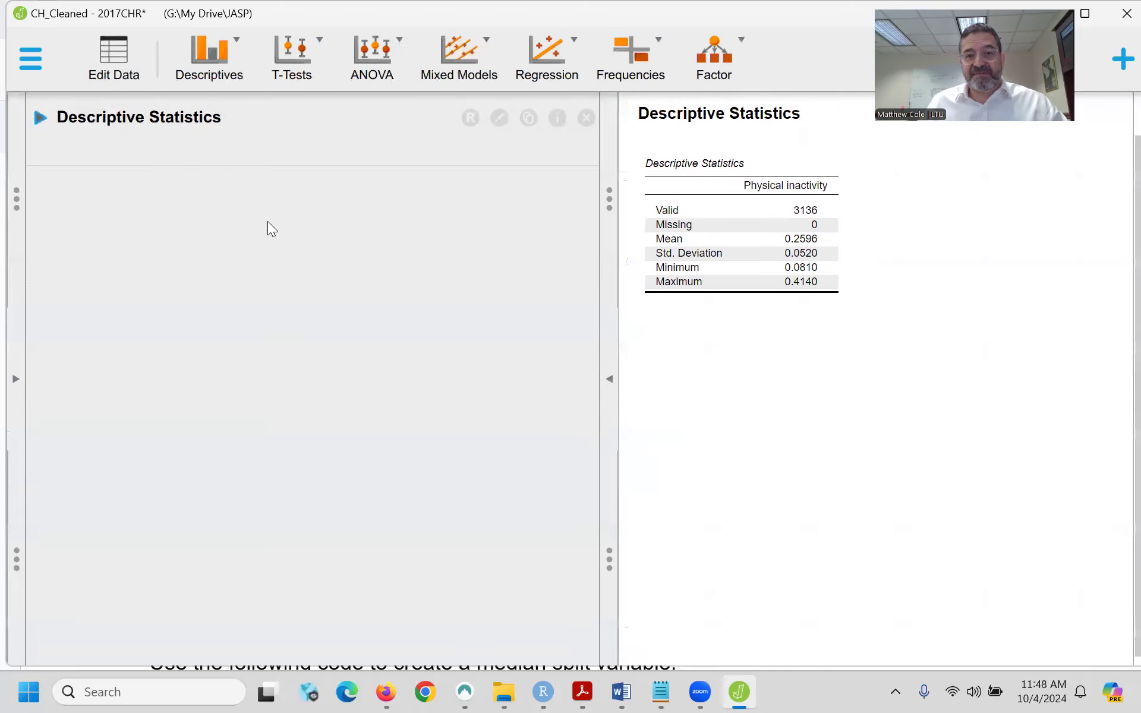
- View the descriptive results on their own and the data table, and return to the analysis with its results
{"action": "left_click", "coordinate": [610, 381]}
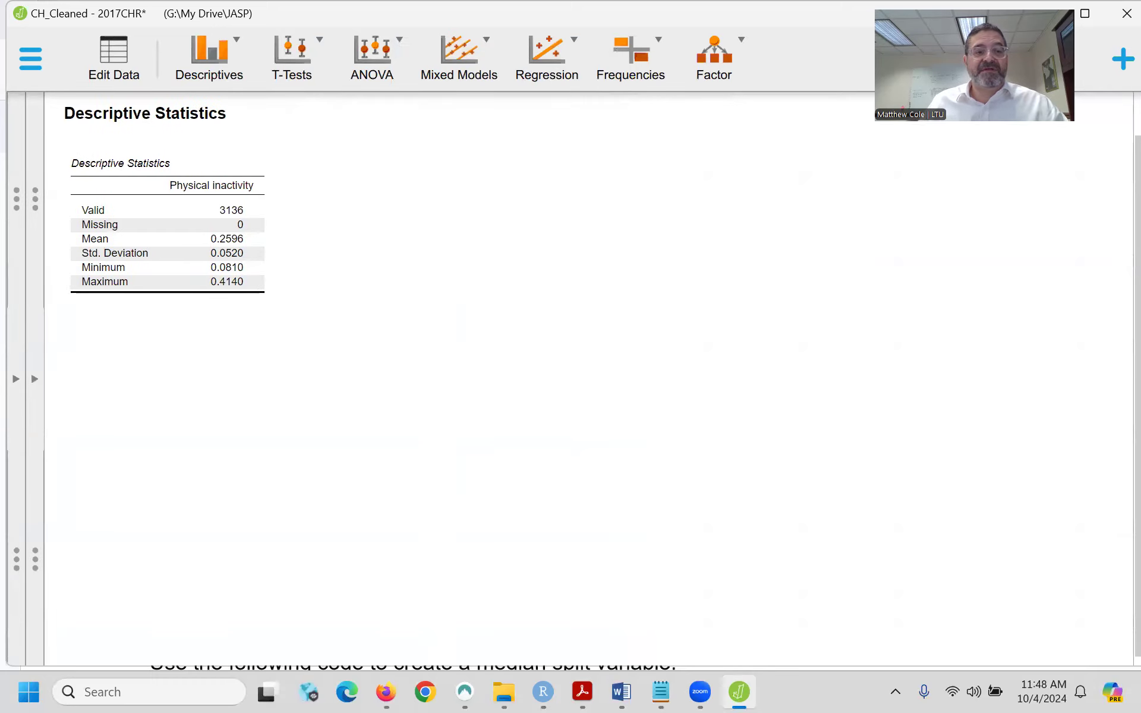
{"action": "left_click", "coordinate": [34, 380]}
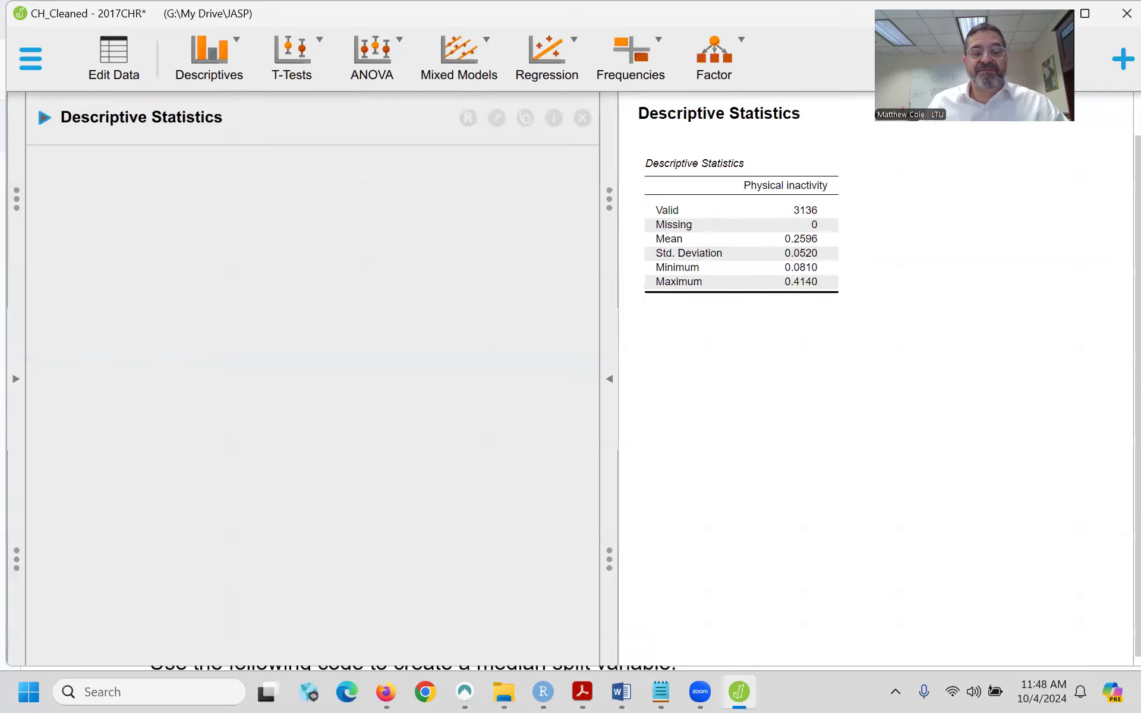
{"action": "left_click", "coordinate": [16, 379]}
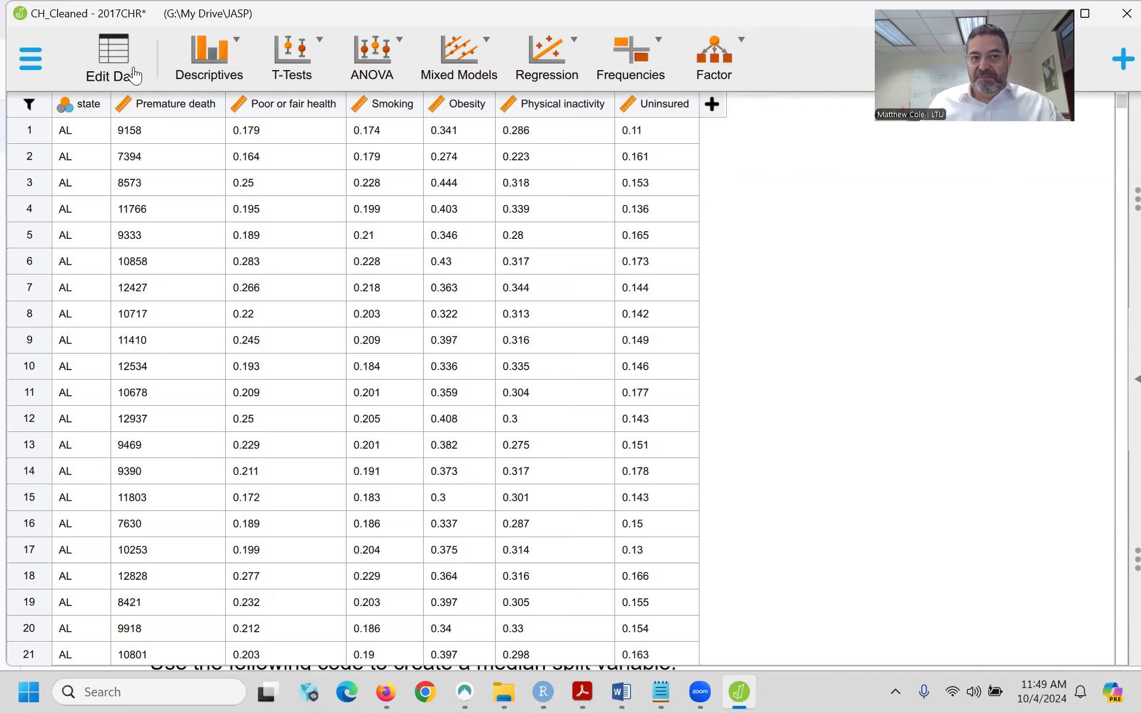
{"action": "left_click", "coordinate": [1135, 379]}
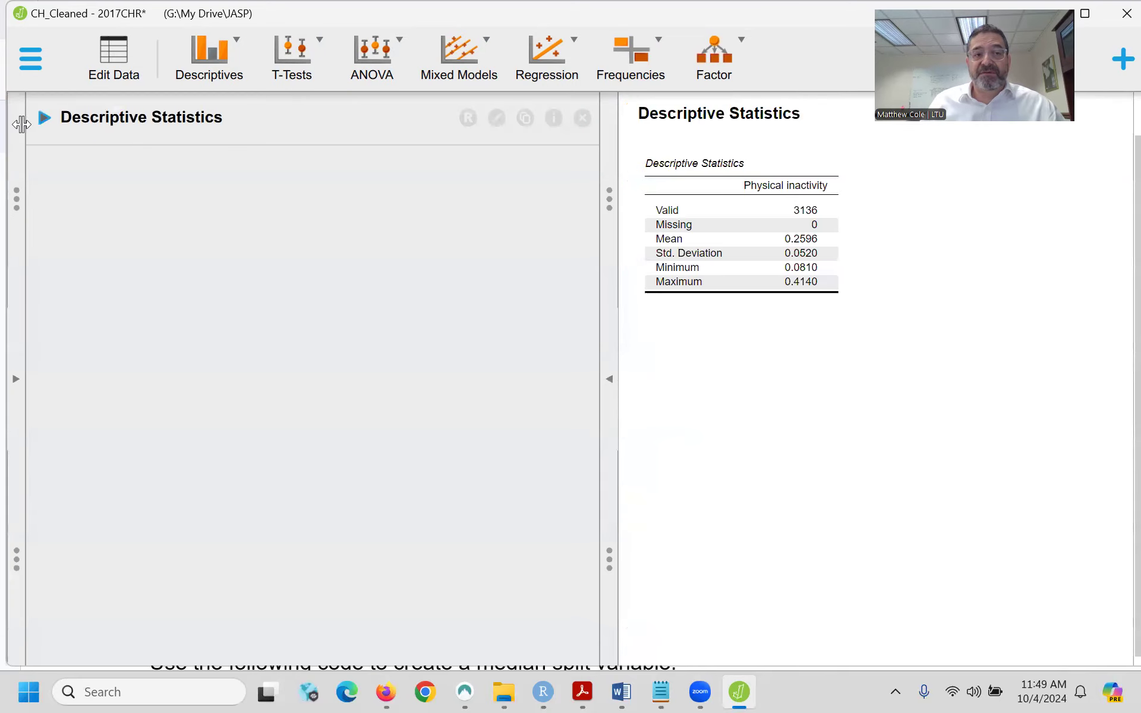
- Reopen the Descriptive Statistics form and add the median to the statistics for Physical inactivity
{"action": "left_click", "coordinate": [43, 117]}
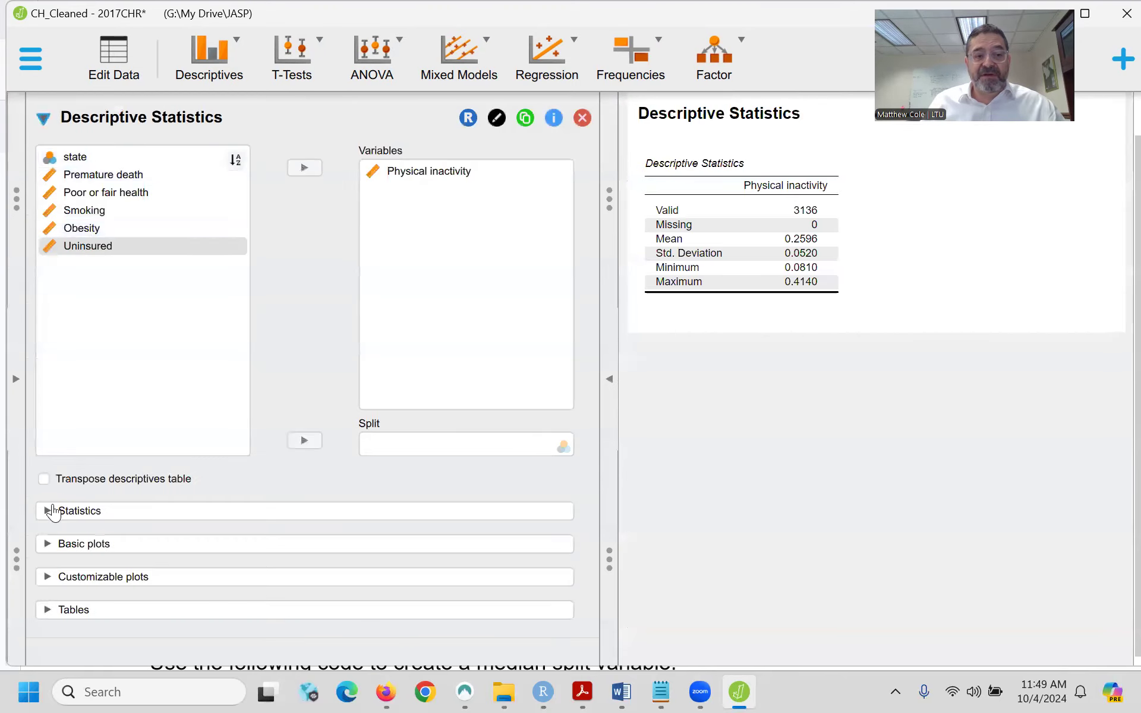
{"action": "left_click", "coordinate": [48, 512]}
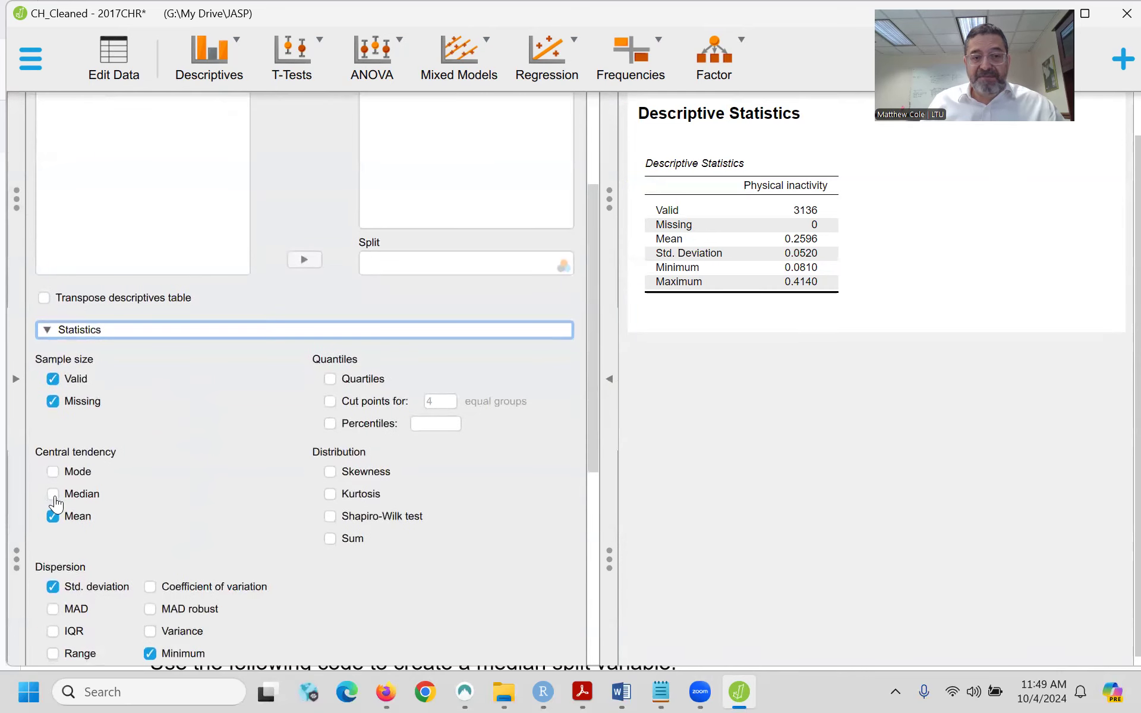
{"action": "left_click", "coordinate": [55, 499]}
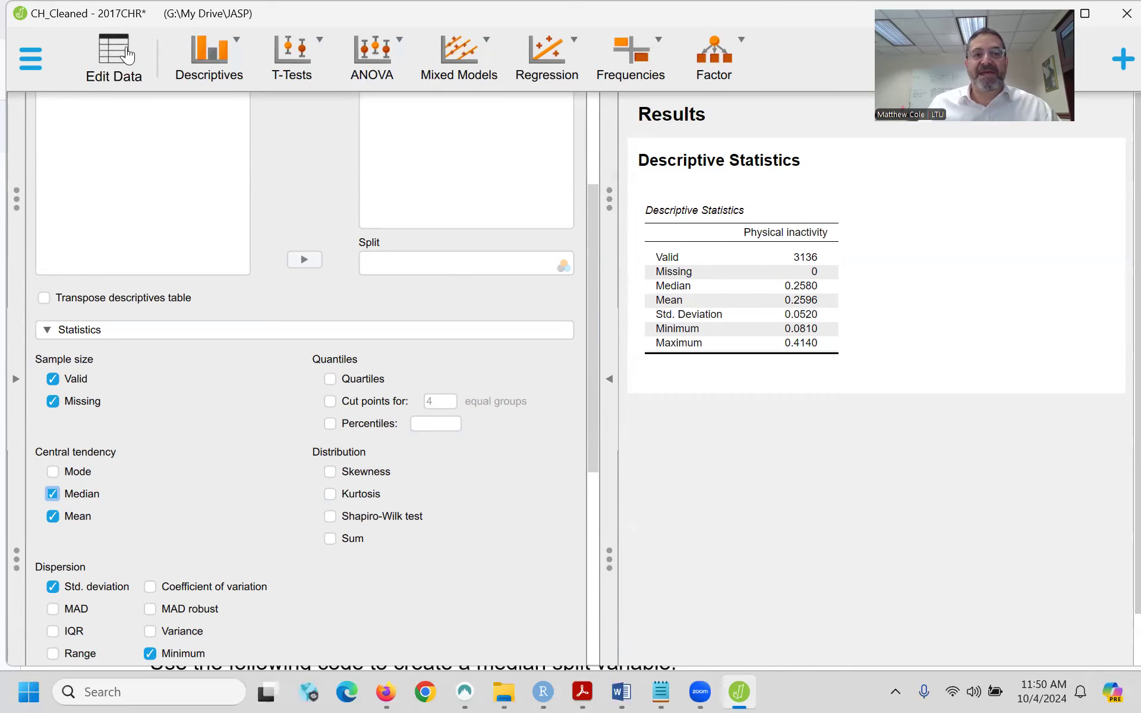
- Switch to data editing and add a new column named "%Physical Inactivty" after Uninsured
{"action": "left_click", "coordinate": [107, 59]}
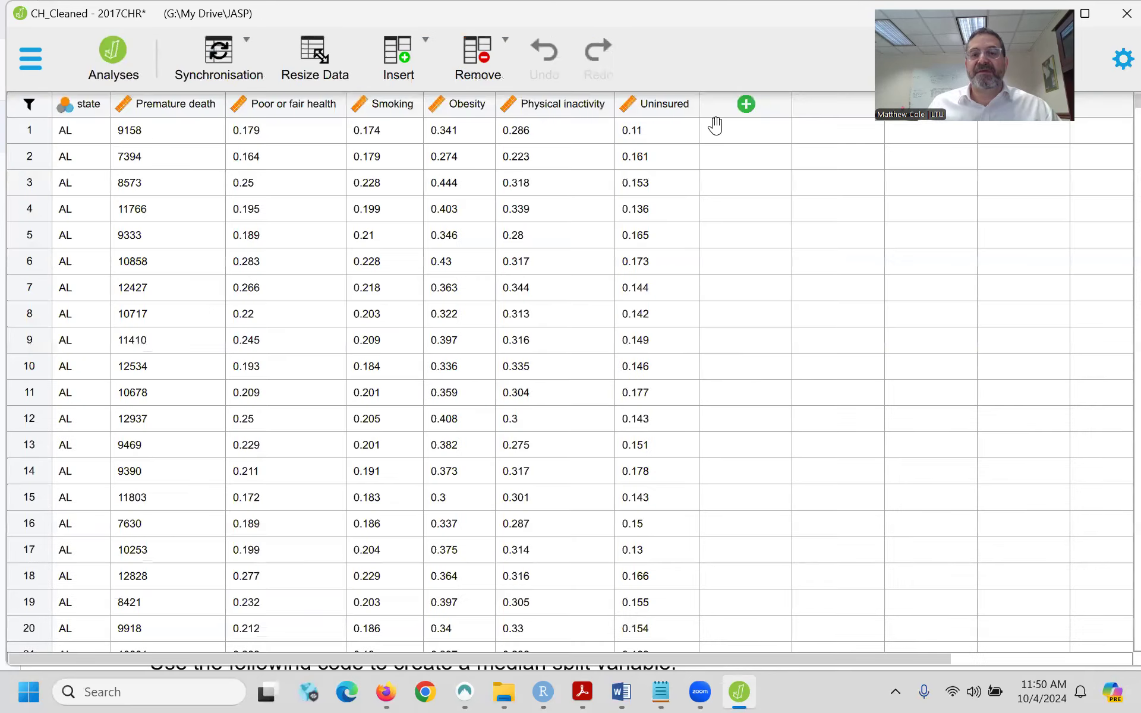
{"action": "left_click", "coordinate": [747, 104]}
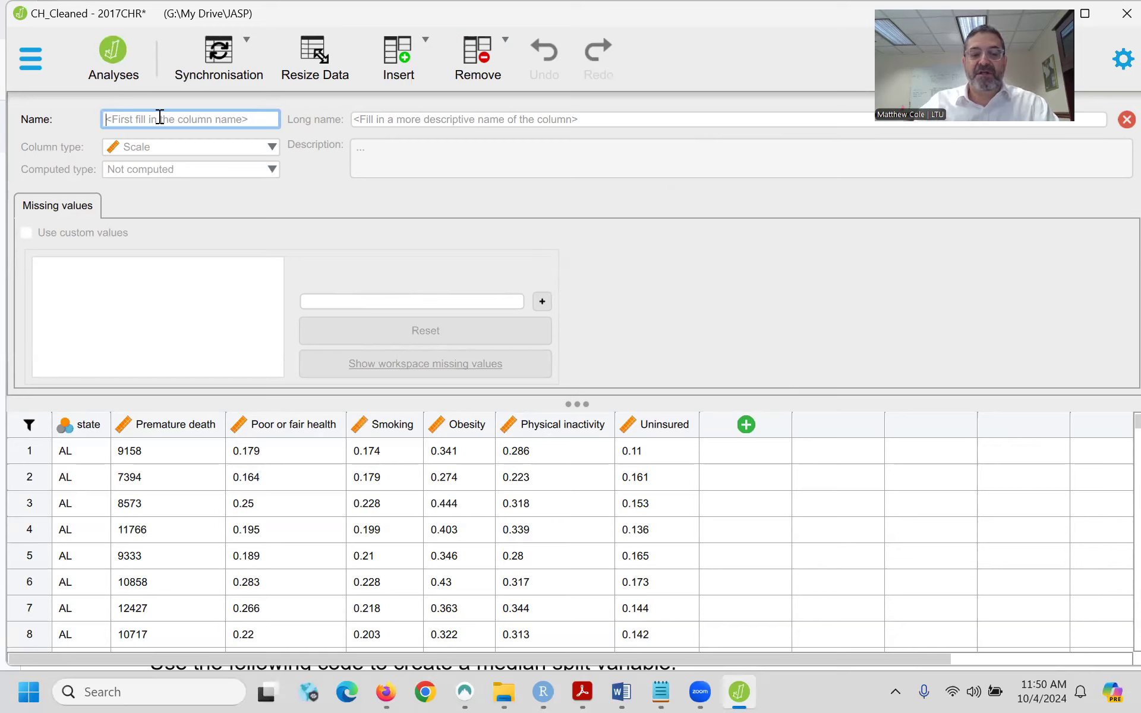
{"action": "type", "text": "%Physical Inactivty"}
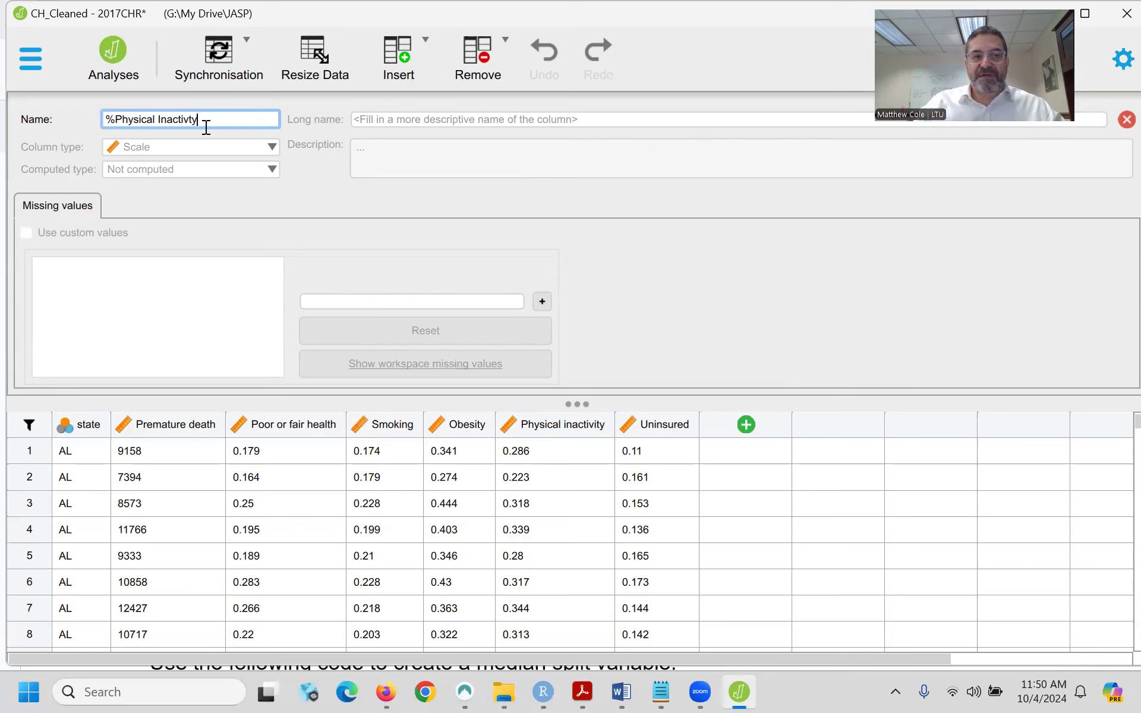
{"action": "key", "text": "Return"}
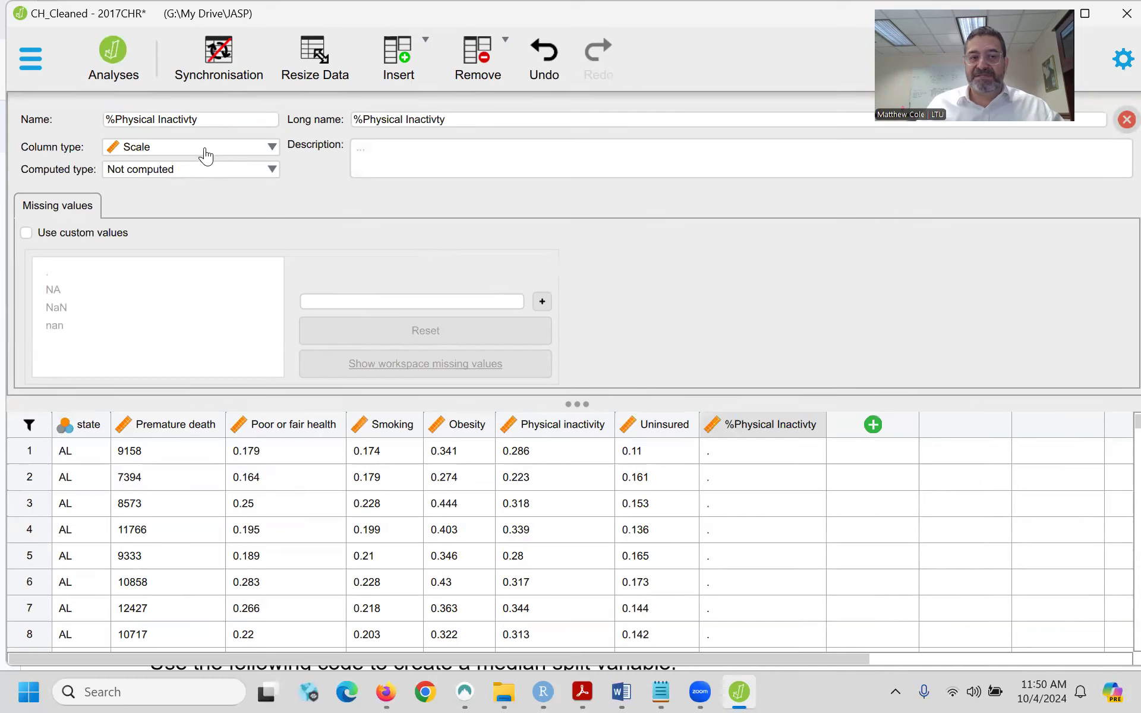
- Set the new column's type to Nominal and have it computed with R code
{"action": "left_click", "coordinate": [185, 154]}
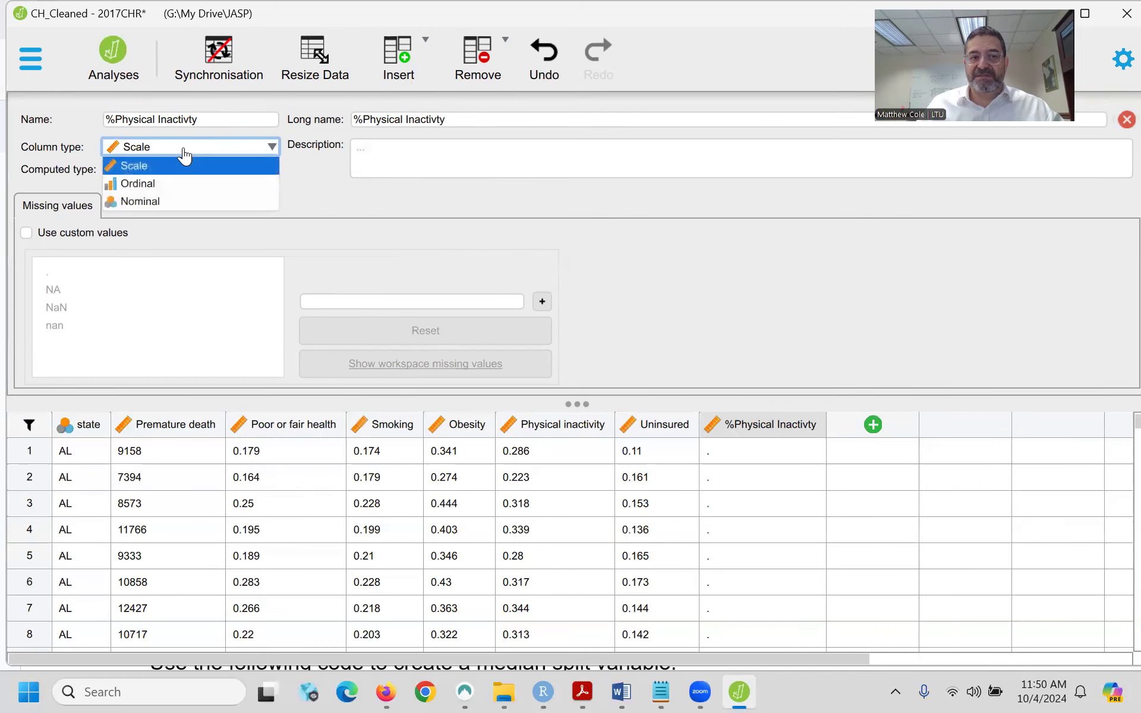
{"action": "left_click", "coordinate": [143, 202]}
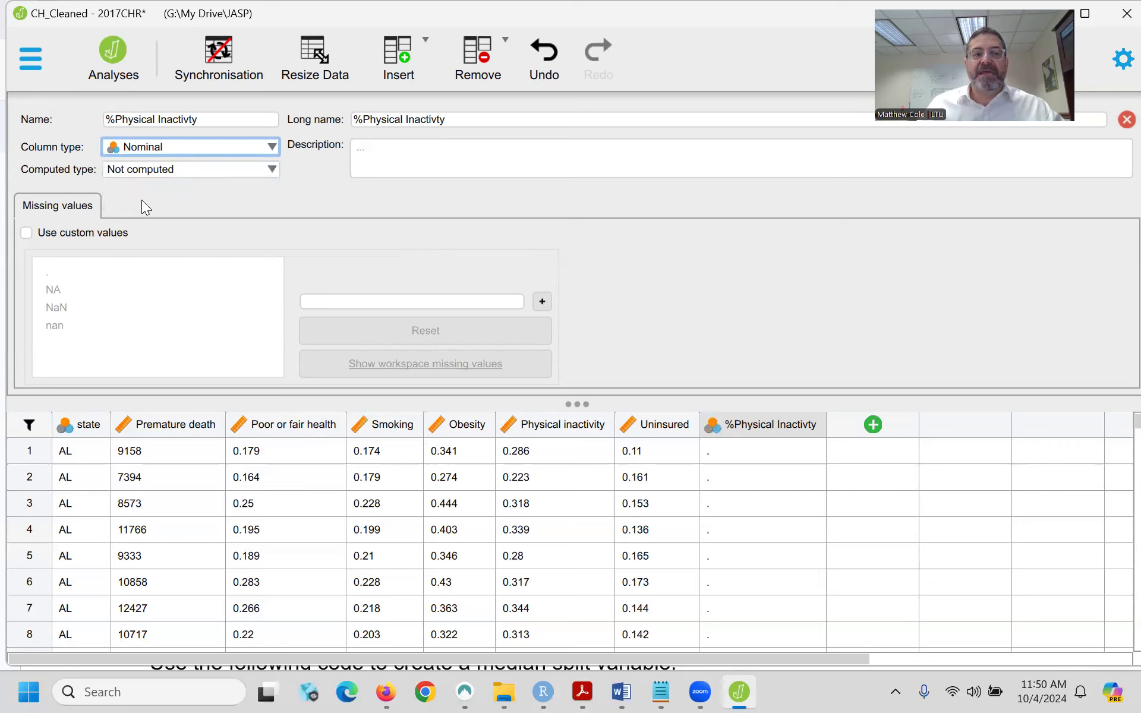
{"action": "left_click", "coordinate": [193, 172]}
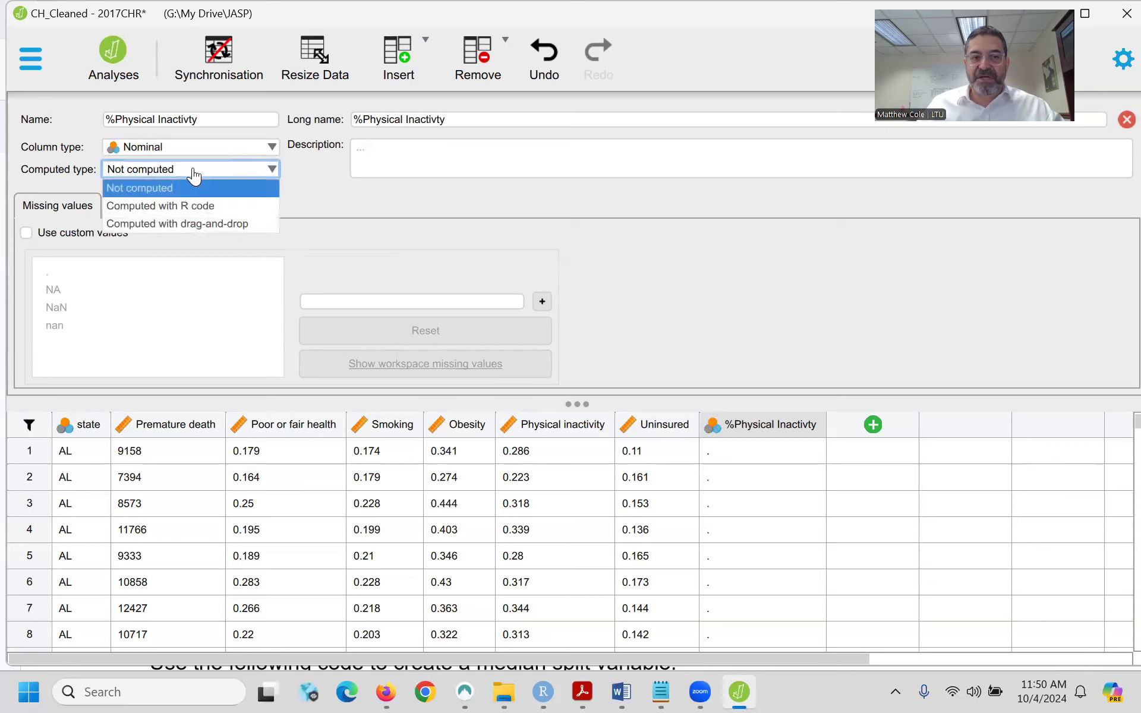
{"action": "left_click", "coordinate": [173, 207]}
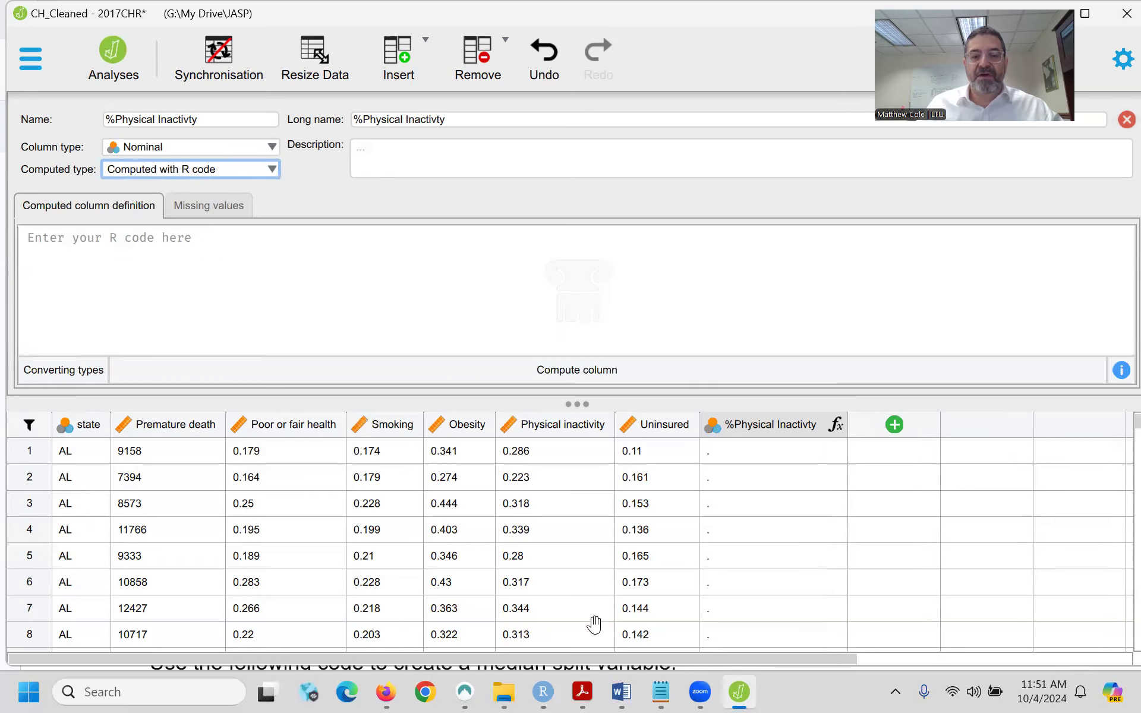
- Copy the ifElse mean split code from the Start Here (Lecture) document in Firefox and paste it into the column's R code in JASP
{"action": "mouse_move", "coordinate": [386, 691]}
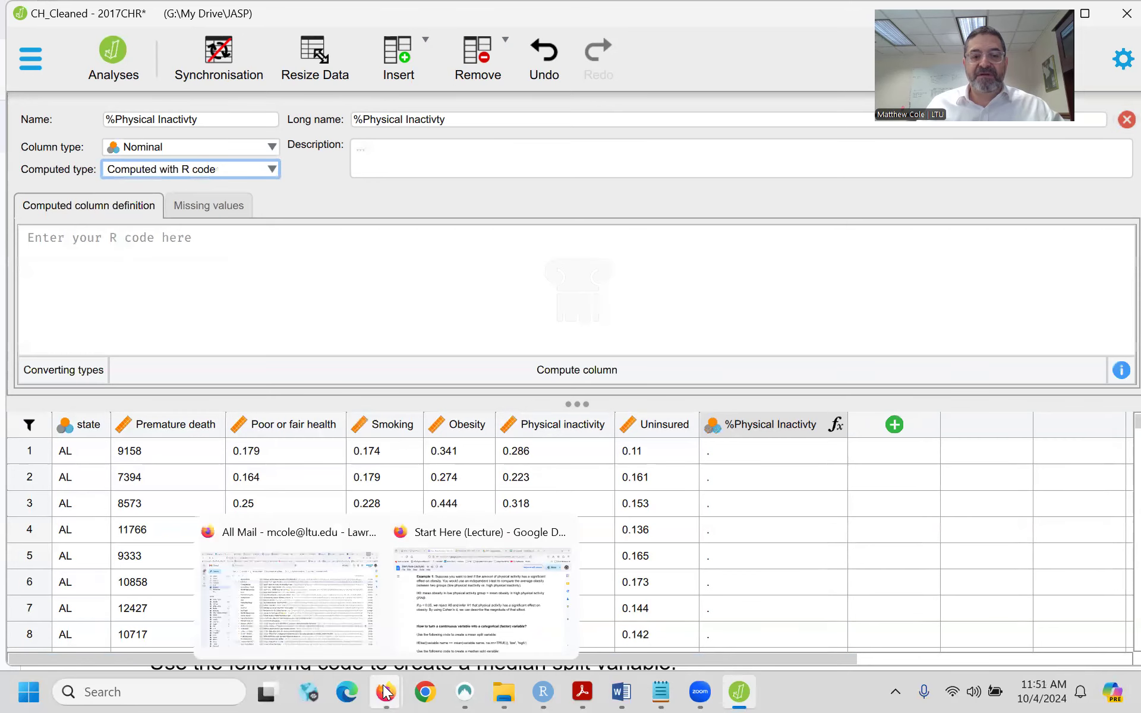
{"action": "left_click", "coordinate": [421, 610]}
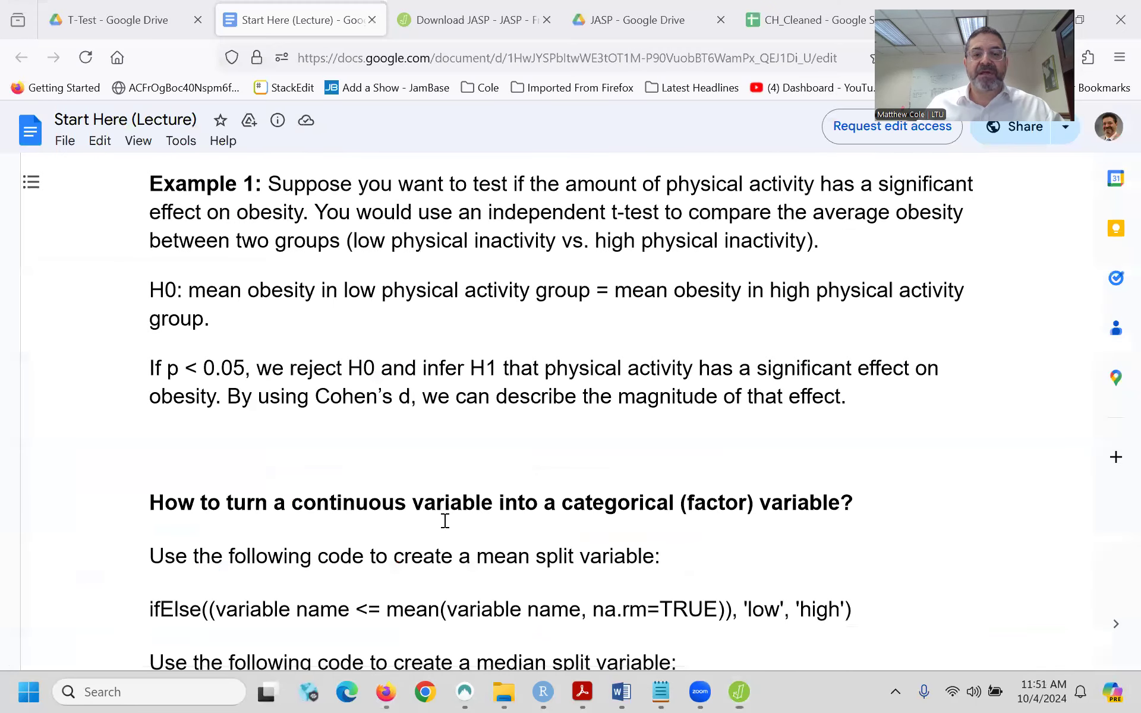
{"action": "scroll", "coordinate": [445, 521], "scroll_direction": "down", "scroll_amount": 3}
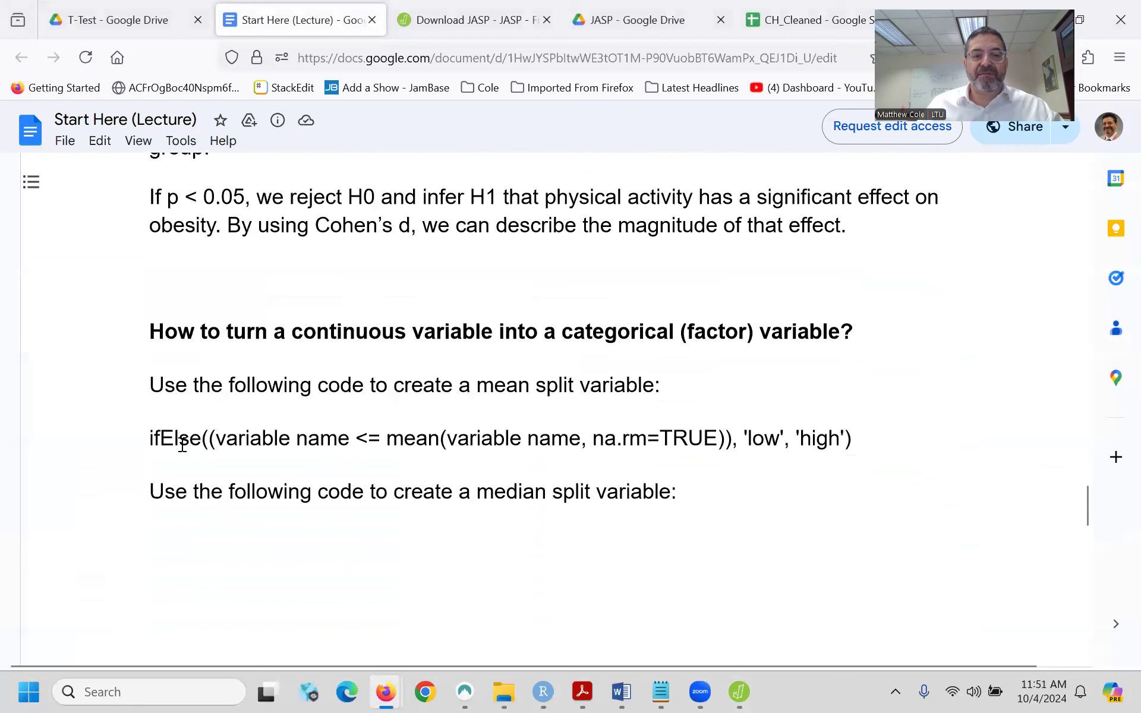
{"action": "left_click_drag", "start_coordinate": [145, 438], "coordinate": [877, 438]}
{"action": "key", "text": "ctrl+c"}
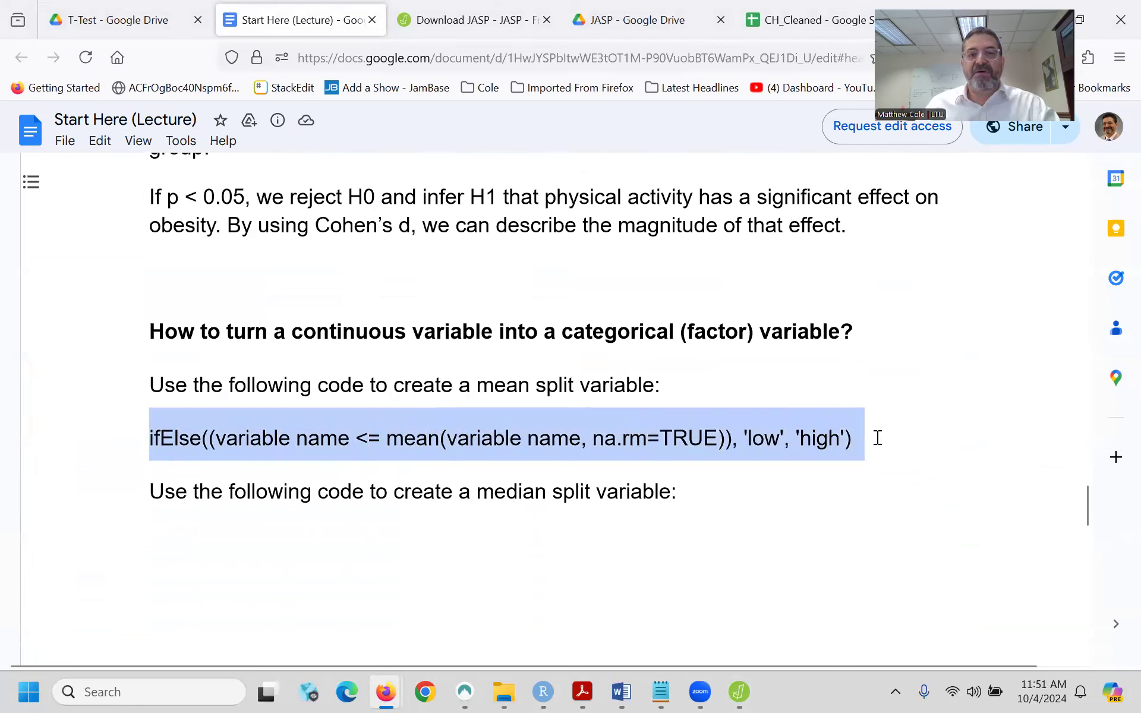
{"action": "left_click", "coordinate": [740, 692]}
{"action": "left_click", "coordinate": [222, 237]}
{"action": "key", "text": "ctrl+v"}
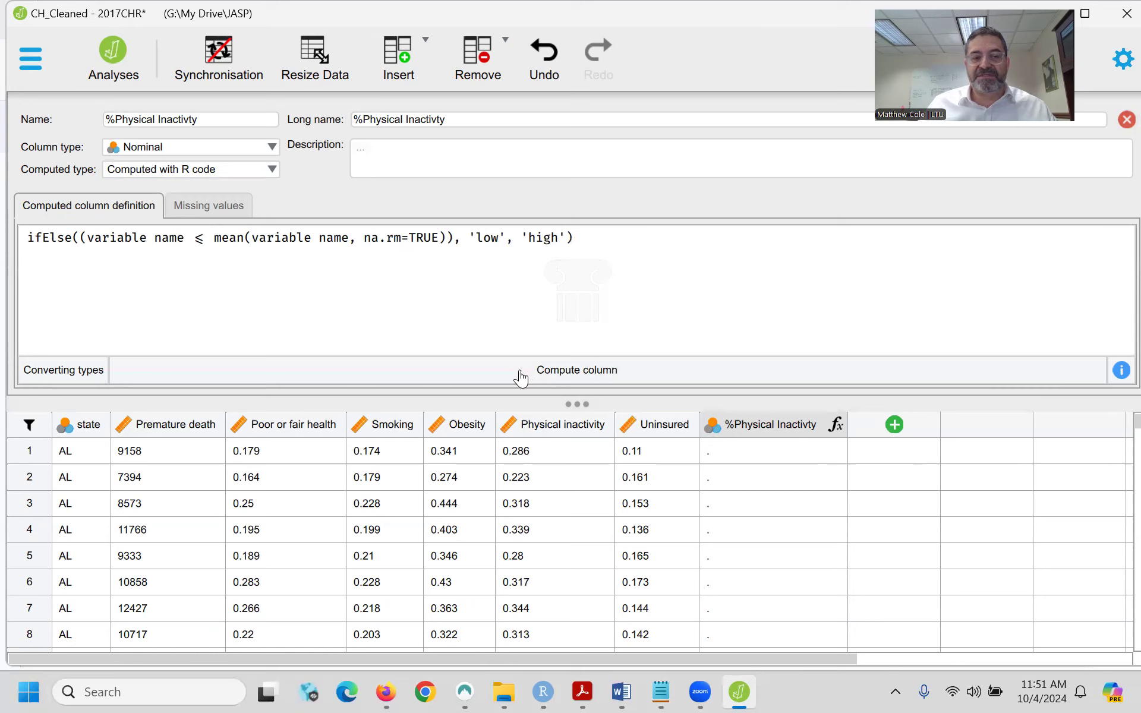
- Replace the first "variable name" placeholder in the ifElse code with "Physical inactivity"
{"action": "left_click_drag", "start_coordinate": [86, 239], "coordinate": [185, 239]}
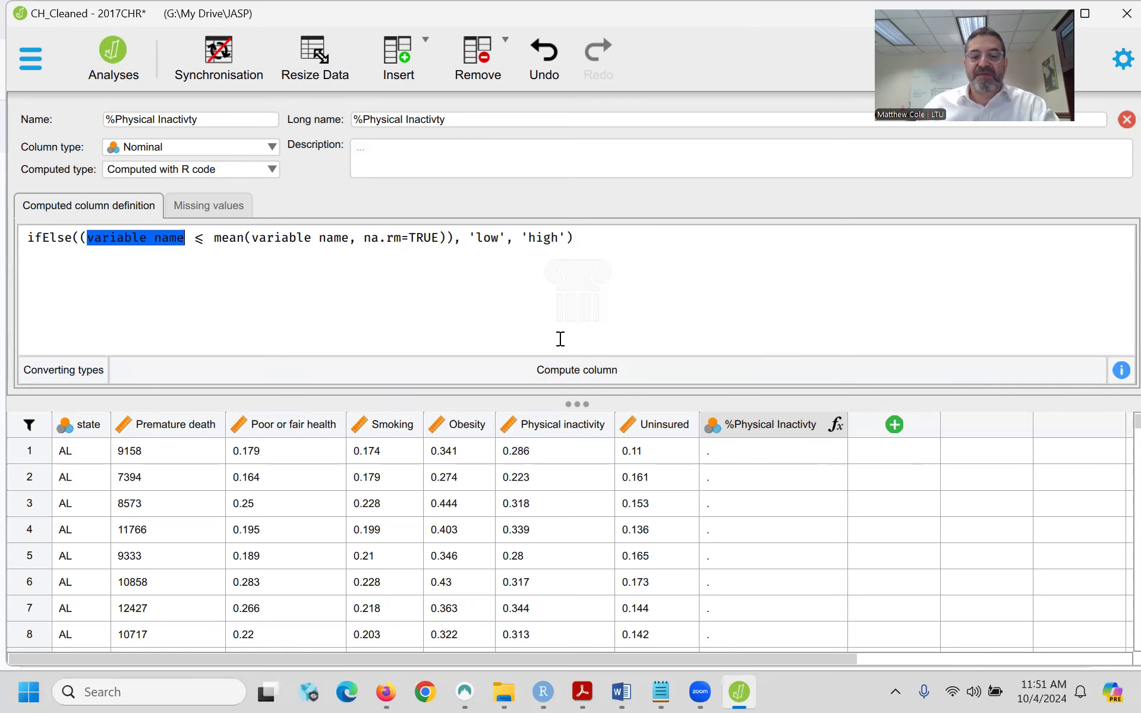
{"action": "type", "text": "Physical"}
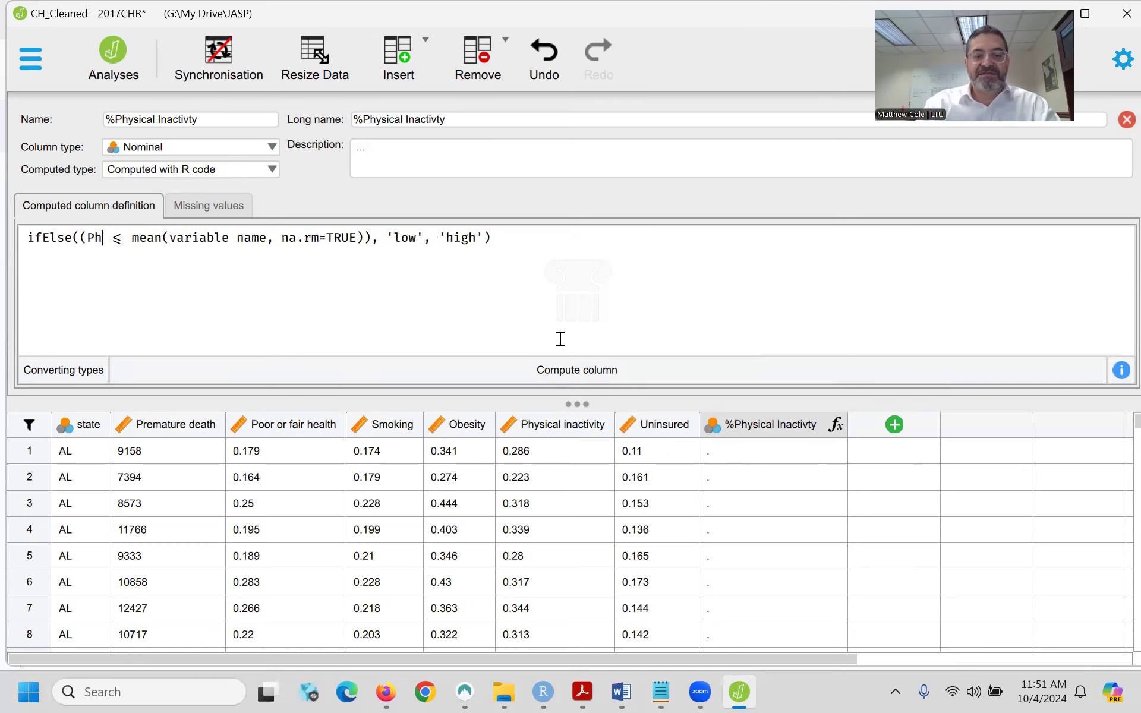
{"action": "type", "text": " inac"}
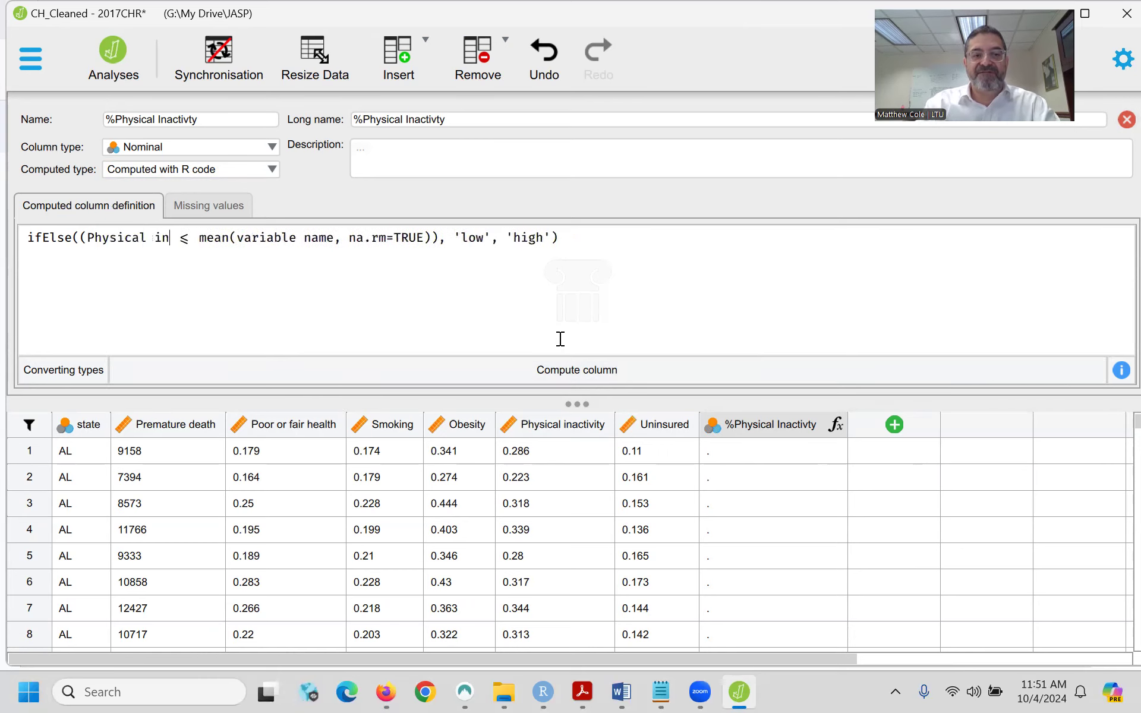
{"action": "type", "text": "tivity"}
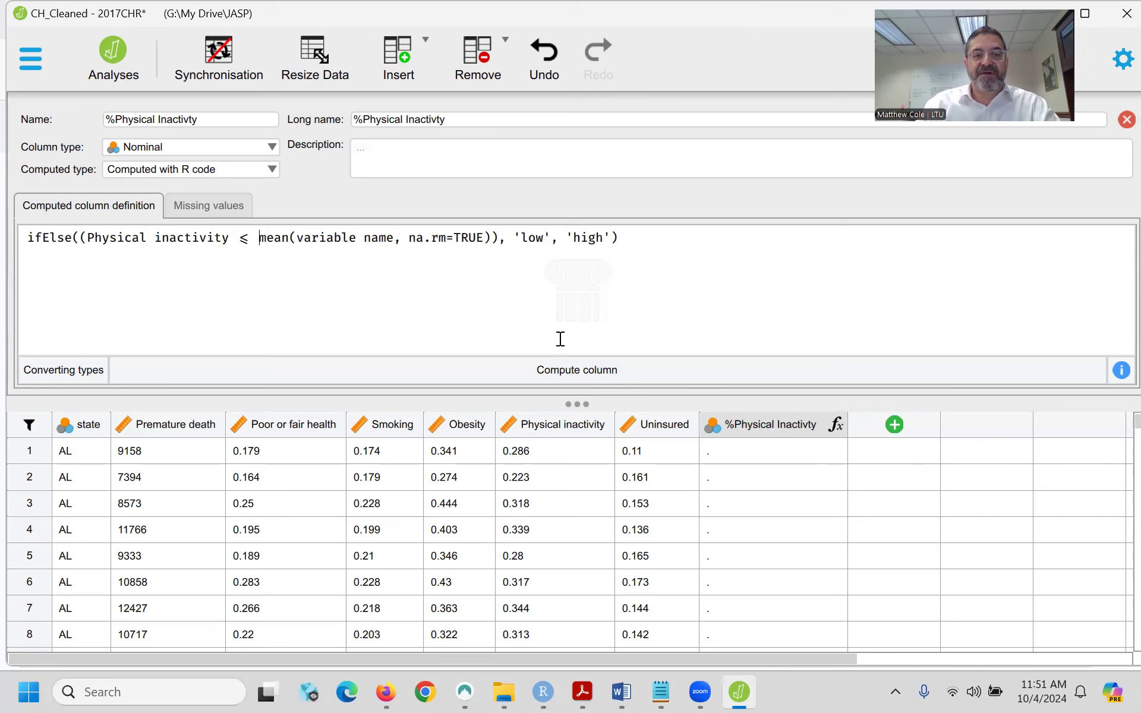
- Replace the expression "mean(variable name, na.rm=TRUE))" in the ifElse code with the cutoff .258
{"action": "key", "text": "shift+Right"}
{"action": "key", "text": "shift+Right"}
{"action": "key", "text": "shift+Right"}
{"action": "key", "text": "shift+Right"}
{"action": "key", "text": "shift+Right"}
{"action": "key", "text": "shift+Right"}
{"action": "key", "text": "shift+Right"}
{"action": "key", "text": "shift+Right"}
{"action": "key", "text": "shift+Right"}
{"action": "key", "text": "shift+Right"}
{"action": "key", "text": "shift+Right"}
{"action": "key", "text": "shift+Right"}
{"action": "key", "text": "shift+Right"}
{"action": "key", "text": "shift+Right"}
{"action": "key", "text": "shift+Right"}
{"action": "key", "text": "shift+Right"}
{"action": "key", "text": "shift+Right"}
{"action": "key", "text": "shift+Right"}
{"action": "key", "text": "shift+Right"}
{"action": "key", "text": "shift+Right"}
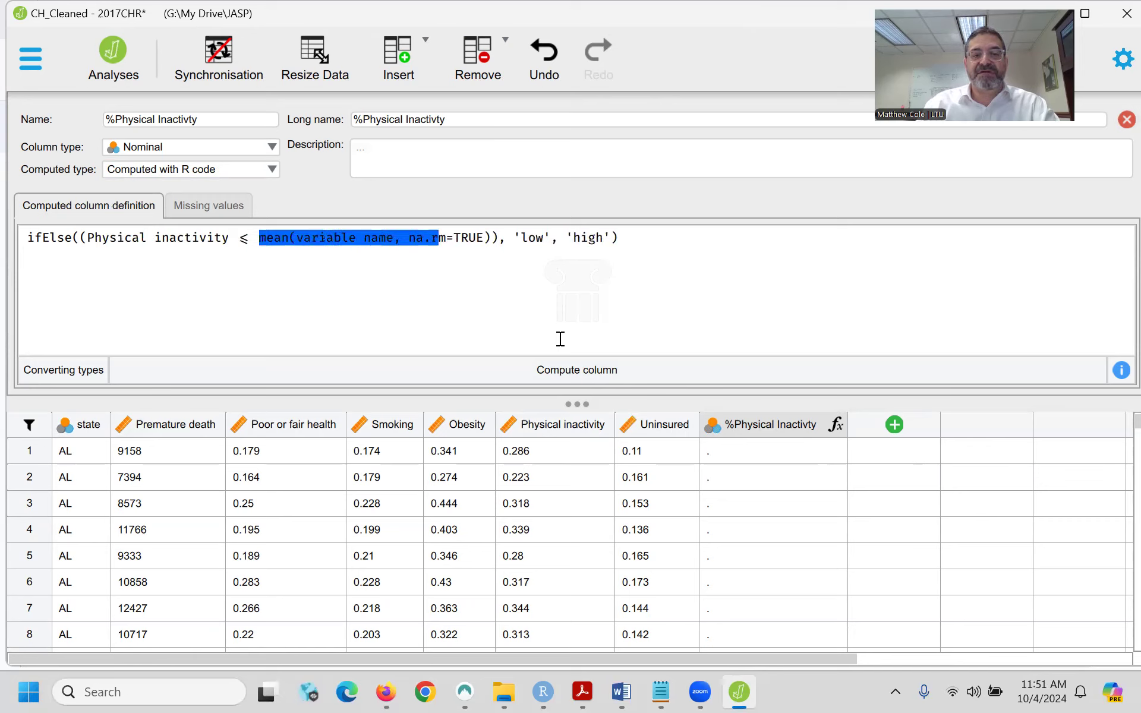
{"action": "key", "text": "shift+Right"}
{"action": "key", "text": "shift+Right"}
{"action": "key", "text": "shift+Right"}
{"action": "key", "text": "shift+Right"}
{"action": "key", "text": "shift+Right"}
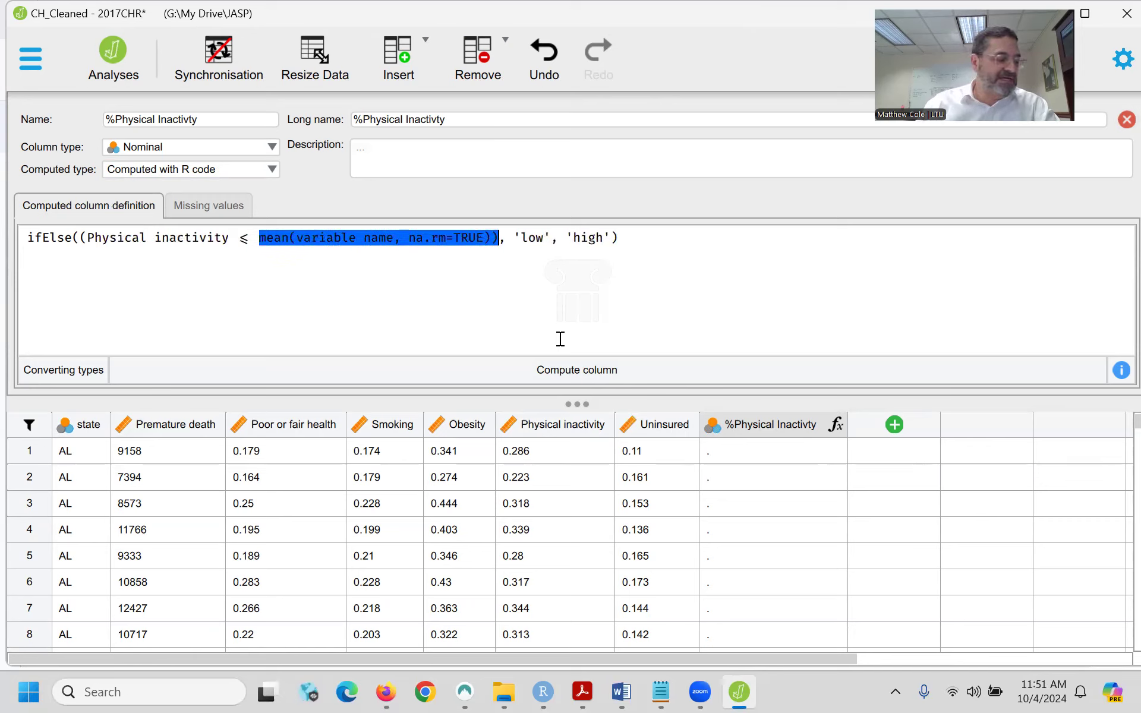
{"action": "type", "text": ".258"}
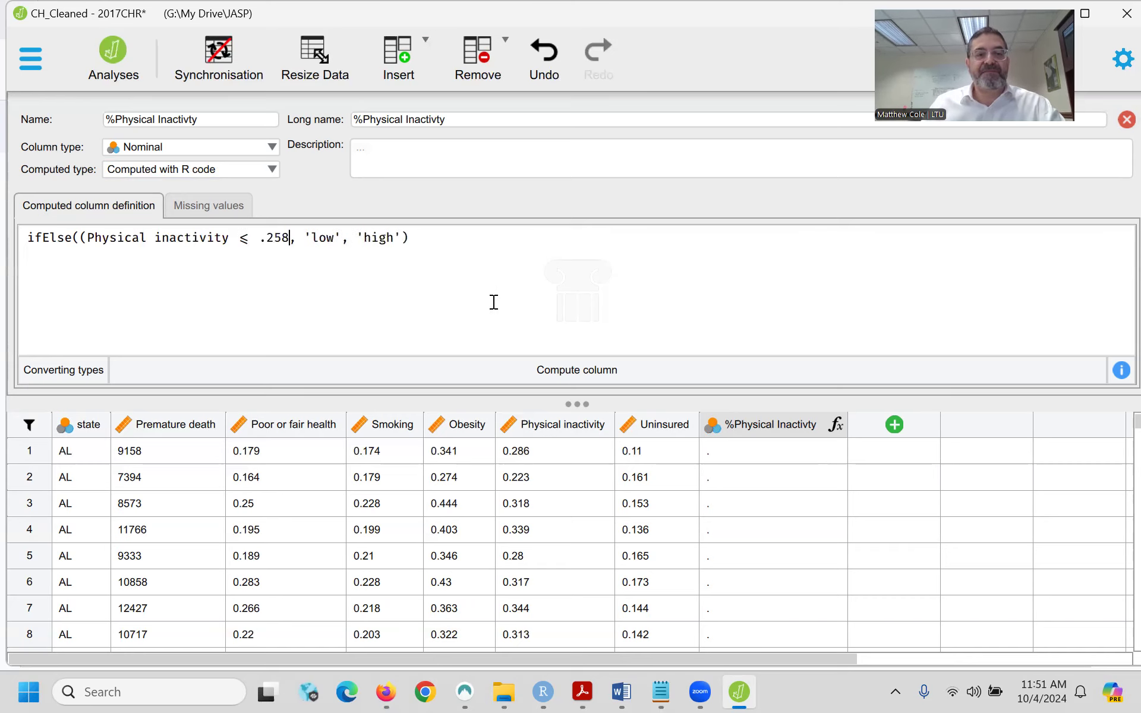
- Remove the extra opening parenthesis, switch the code to Keeping types, and compute the low/high column
{"action": "left_click", "coordinate": [86, 237]}
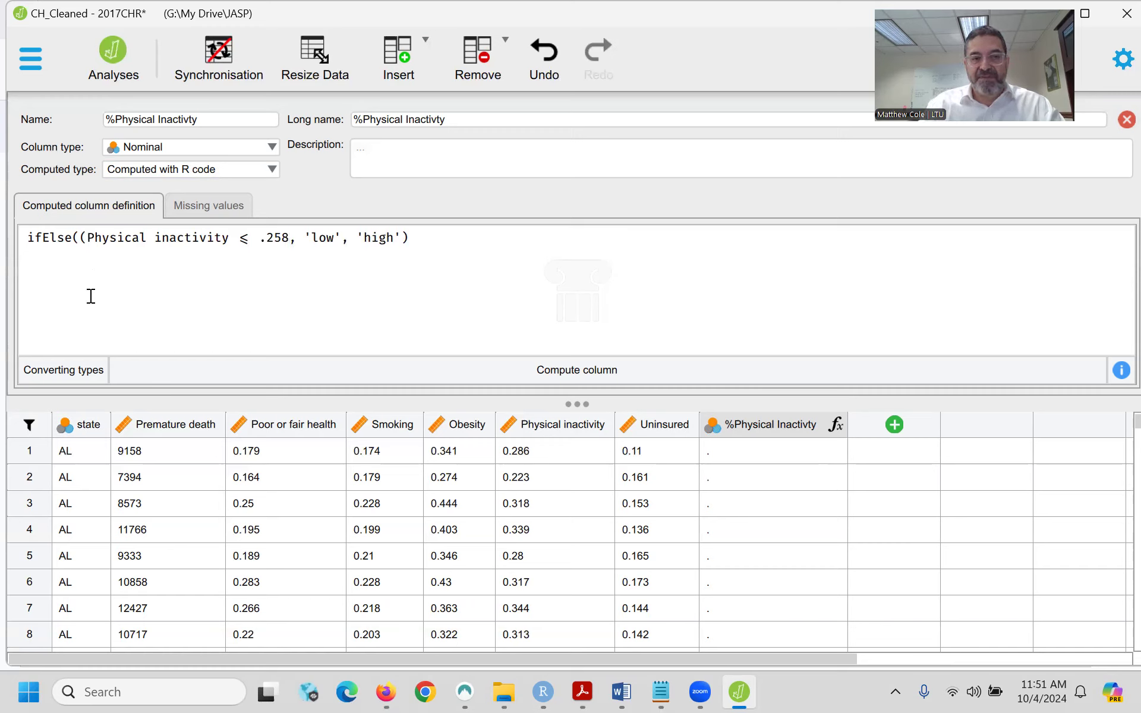
{"action": "key", "text": "BackSpace"}
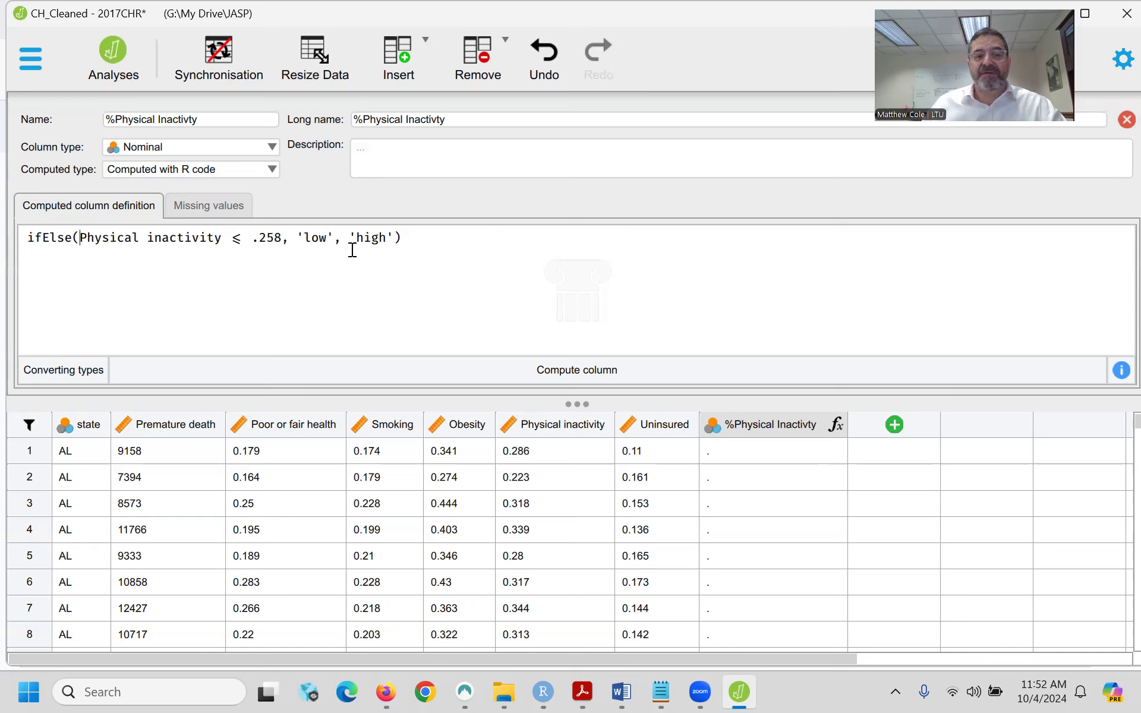
{"action": "left_click", "coordinate": [73, 374]}
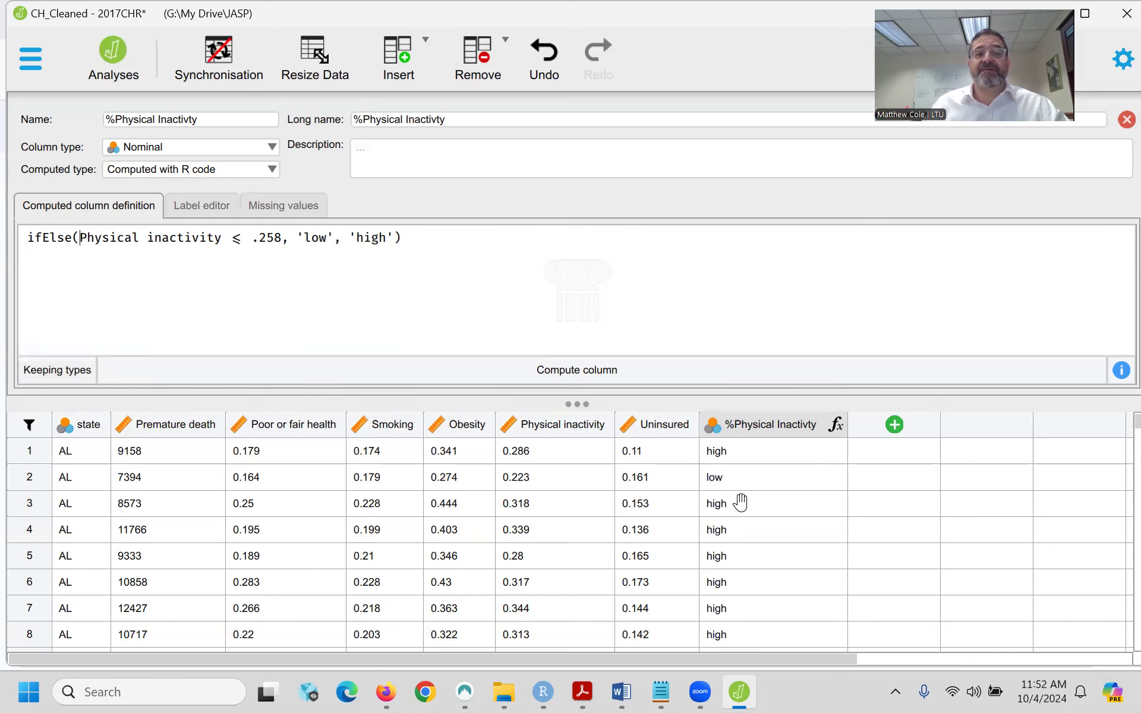
{"action": "scroll", "coordinate": [744, 484], "scroll_direction": "down", "scroll_amount": 3}
{"action": "scroll", "coordinate": [747, 484], "scroll_direction": "up", "scroll_amount": 3}
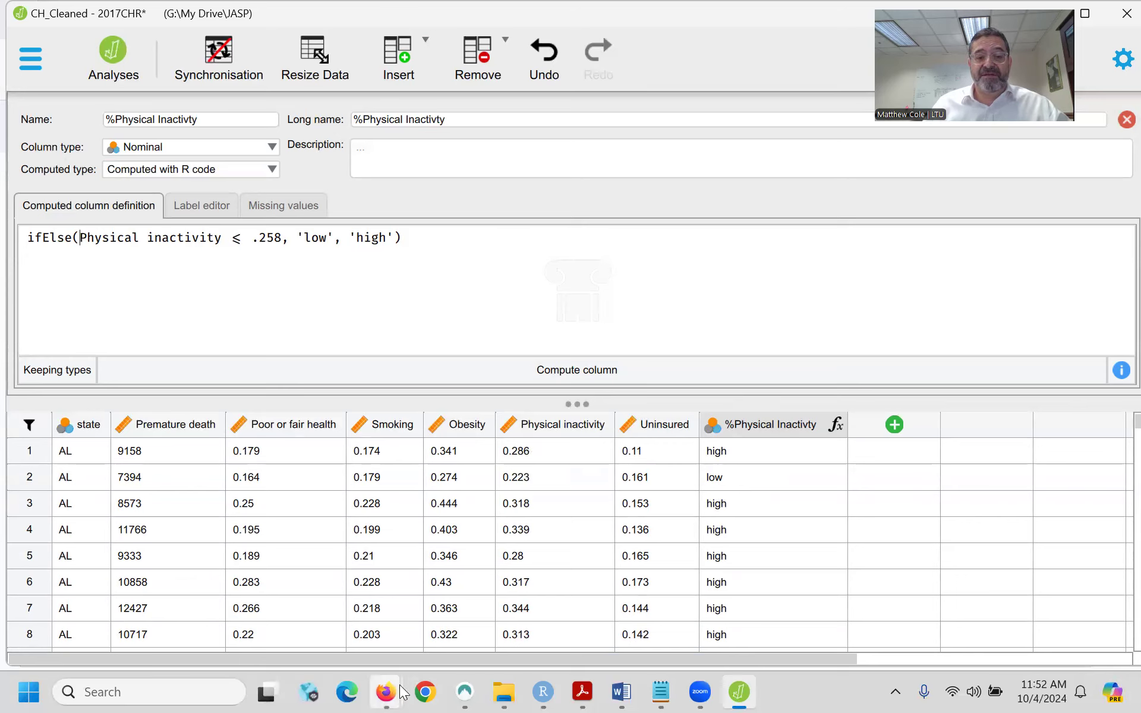
- Review the mean(variable name, na.rm=TRUE) part of the mean split code in the lecture document and return to JASP
{"action": "mouse_move", "coordinate": [387, 692]}
{"action": "left_click", "coordinate": [441, 641]}
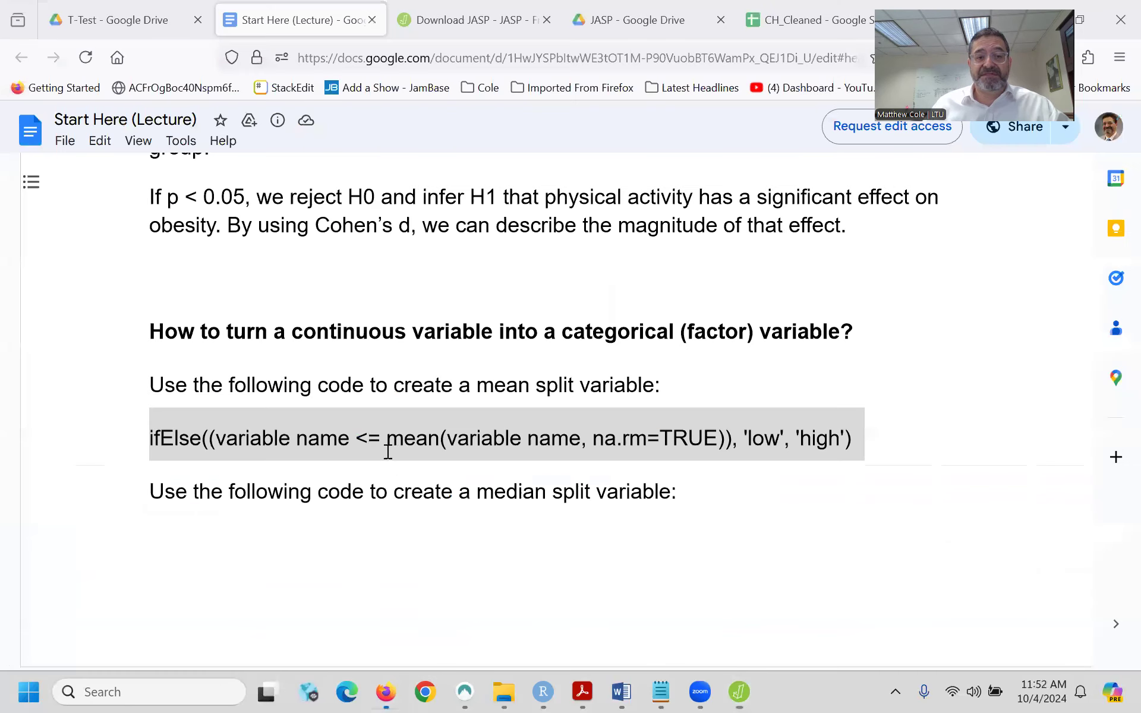
{"action": "left_click", "coordinate": [257, 438]}
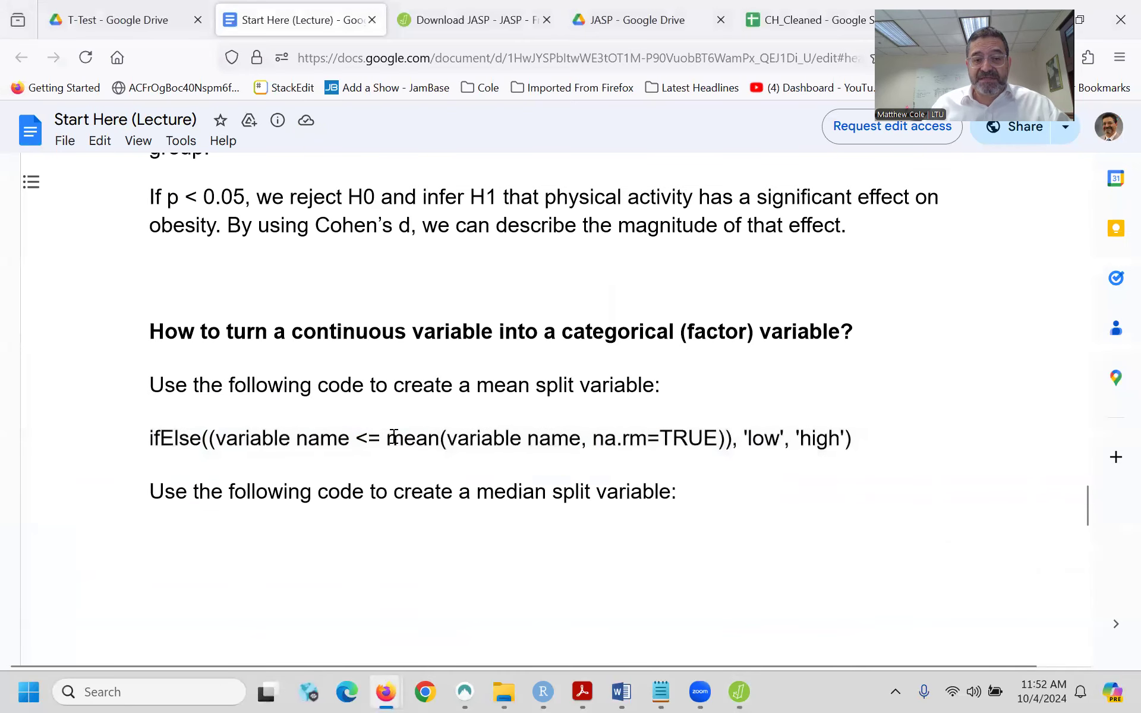
{"action": "left_click_drag", "start_coordinate": [388, 440], "coordinate": [726, 440]}
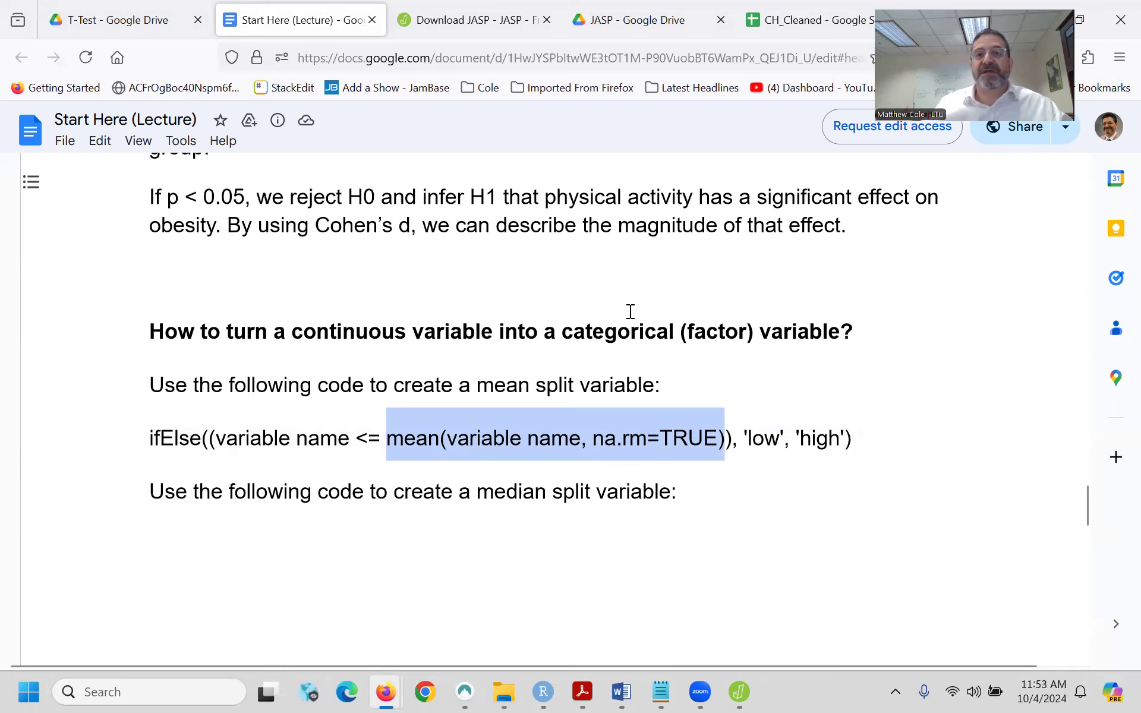
{"action": "left_click", "coordinate": [739, 692]}
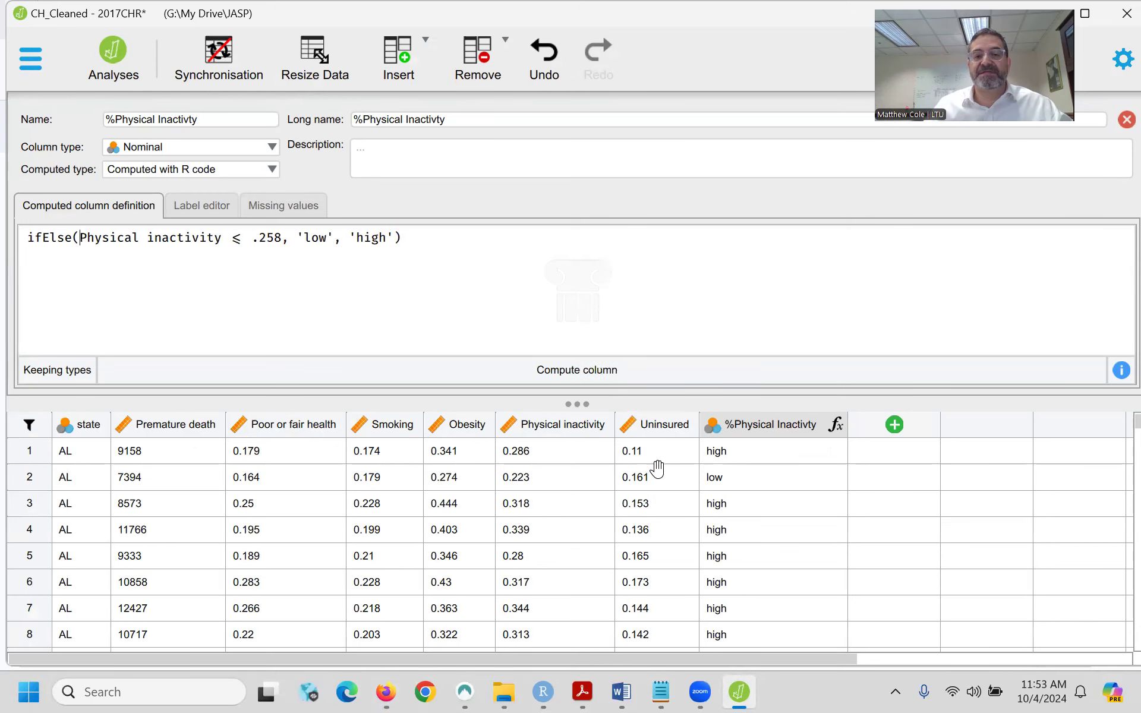
- Close the computed column editor, return to the analyses, and split the Physical inactivity descriptives by %Physical Inactivty
{"action": "left_click", "coordinate": [1123, 122]}
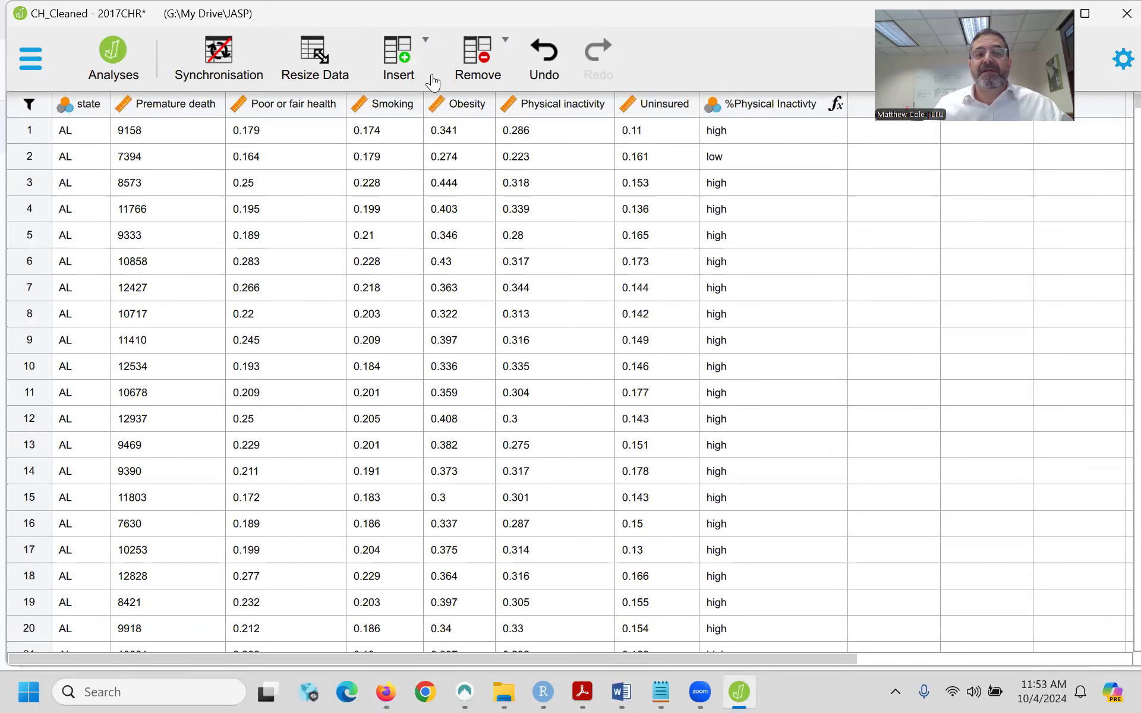
{"action": "left_click", "coordinate": [112, 58]}
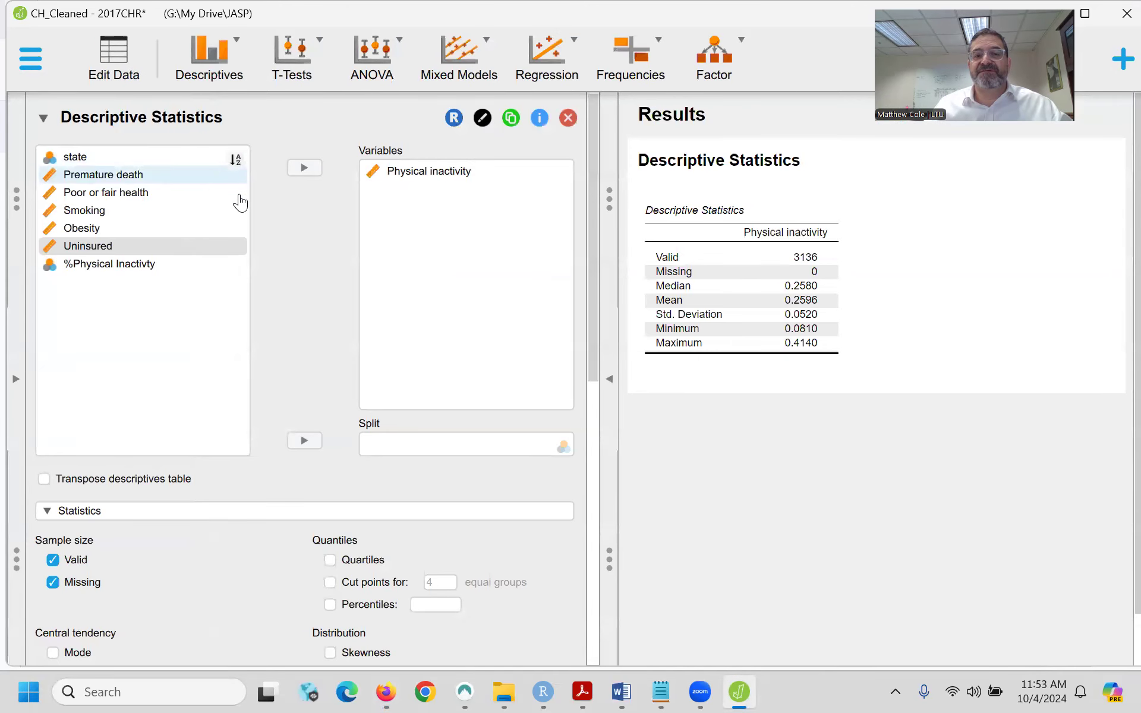
{"action": "left_click", "coordinate": [136, 266]}
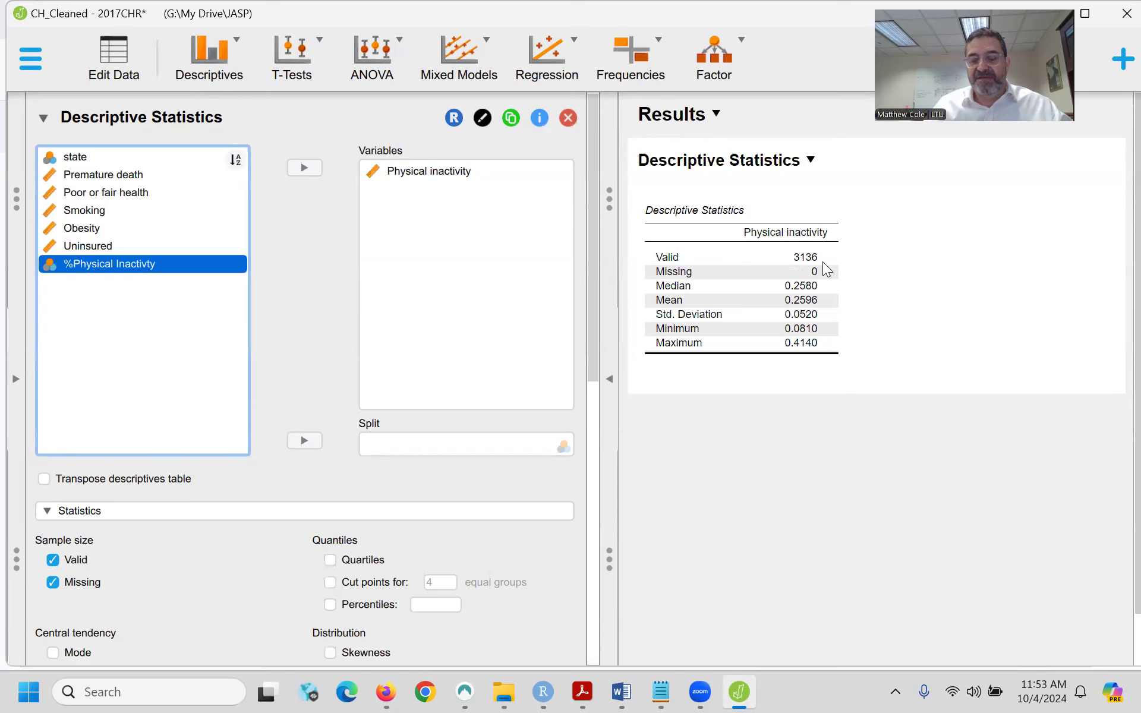
{"action": "left_click", "coordinate": [301, 440]}
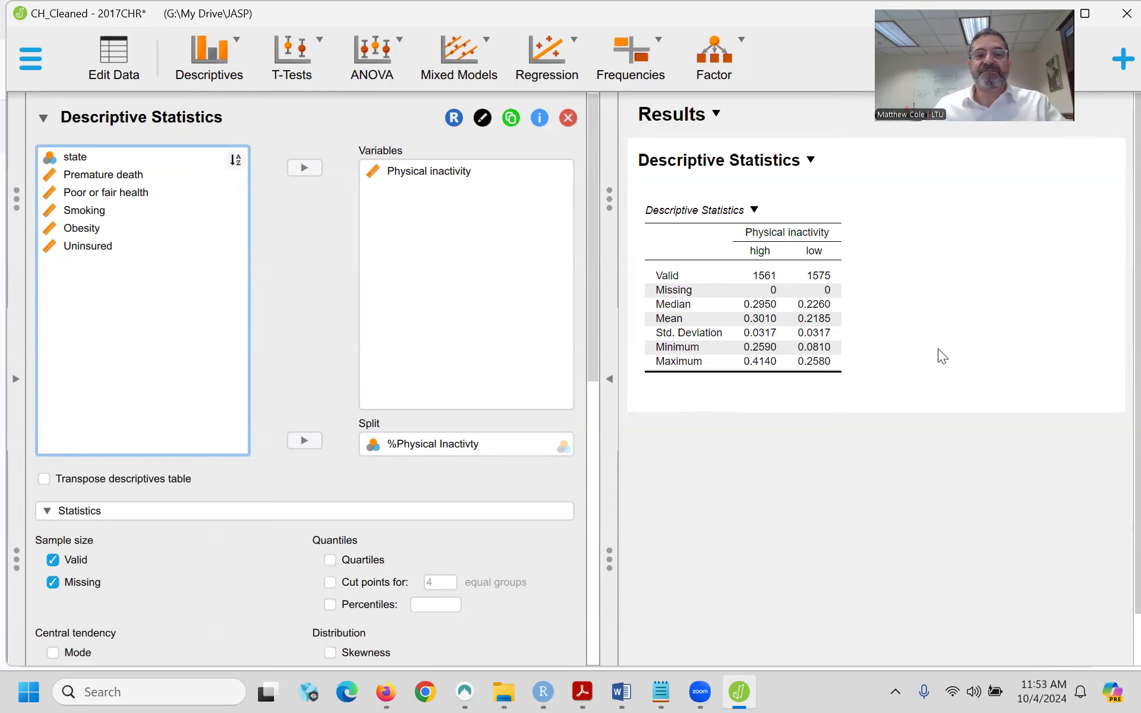
- Add distribution plots with density curves to the split Descriptive Statistics analysis
{"action": "scroll", "coordinate": [350, 386], "scroll_direction": "down", "scroll_amount": 2}
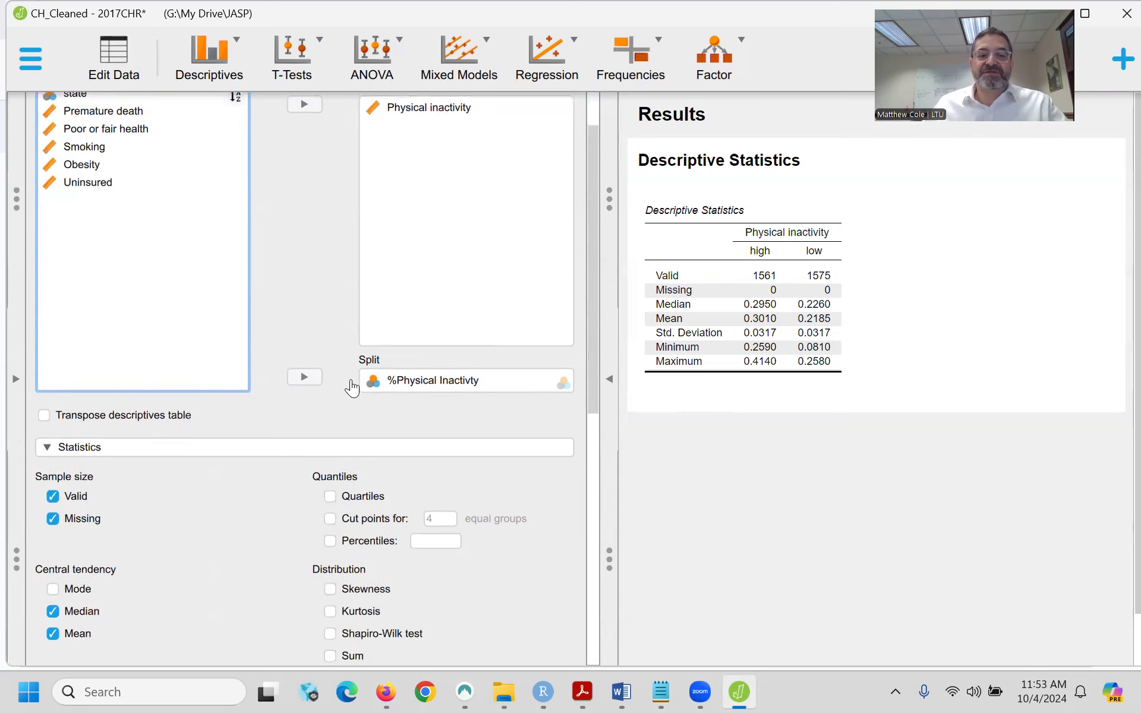
{"action": "scroll", "coordinate": [352, 387], "scroll_direction": "down", "scroll_amount": 12}
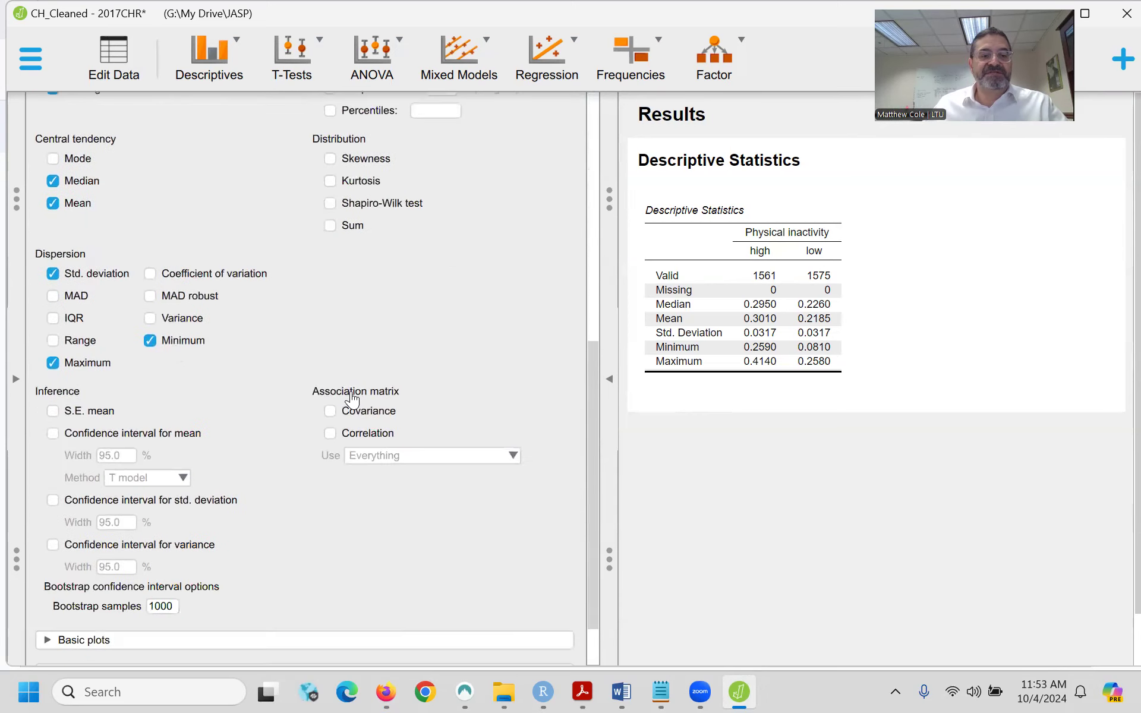
{"action": "scroll", "coordinate": [351, 399], "scroll_direction": "down", "scroll_amount": 2}
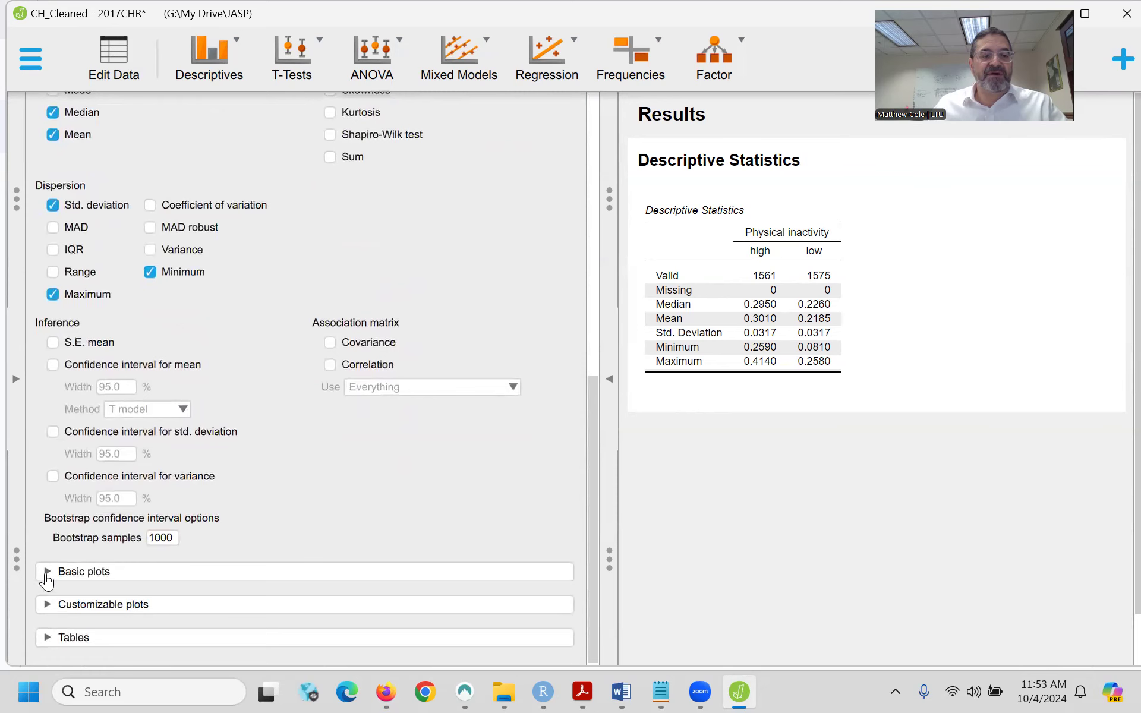
{"action": "left_click", "coordinate": [47, 575]}
{"action": "left_click", "coordinate": [44, 394]}
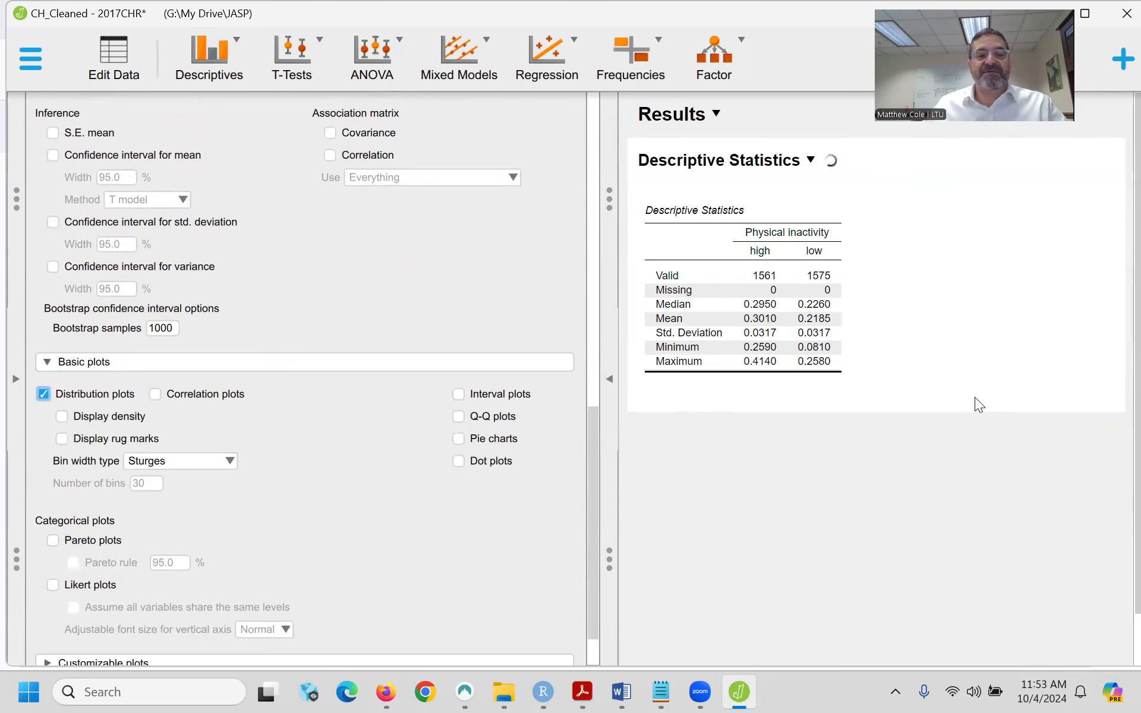
{"action": "scroll", "coordinate": [980, 433], "scroll_direction": "down", "scroll_amount": 2}
{"action": "scroll", "coordinate": [973, 440], "scroll_direction": "down", "scroll_amount": 5}
{"action": "scroll", "coordinate": [973, 440], "scroll_direction": "up", "scroll_amount": 3}
{"action": "left_click", "coordinate": [61, 416]}
{"action": "scroll", "coordinate": [909, 437], "scroll_direction": "down", "scroll_amount": 1}
{"action": "scroll", "coordinate": [906, 429], "scroll_direction": "down", "scroll_amount": 2}
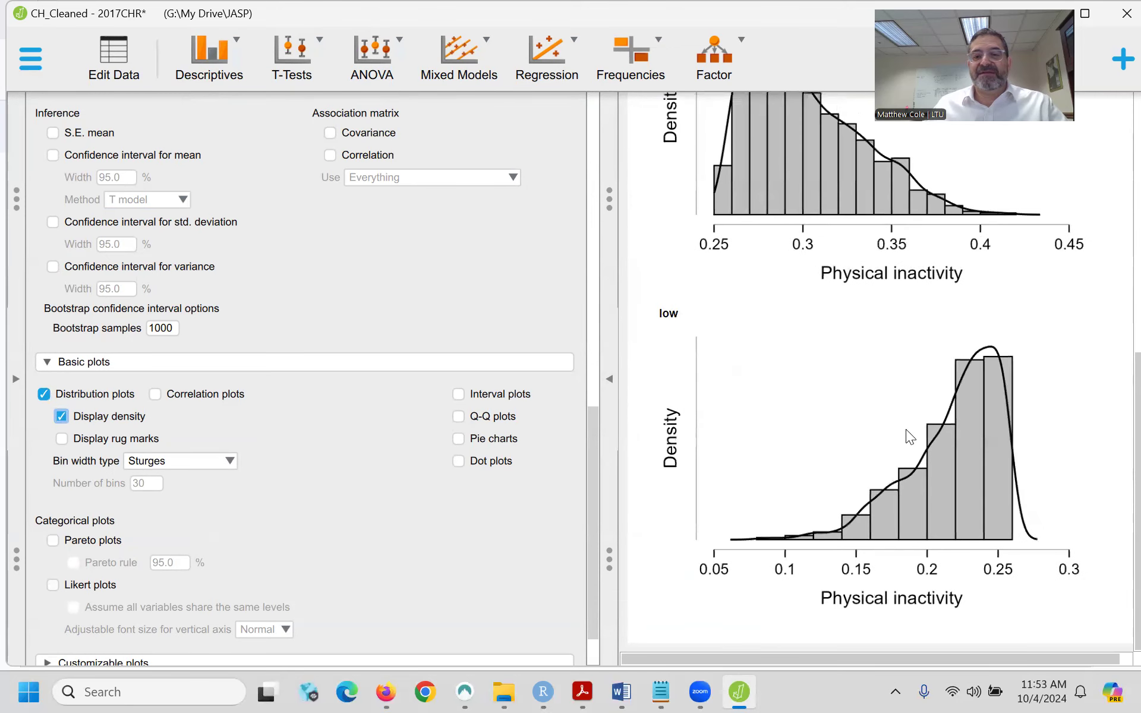
- Examine the high and low distribution plots and hide the input options to view them side by side
{"action": "scroll", "coordinate": [906, 429], "scroll_direction": "up", "scroll_amount": 1}
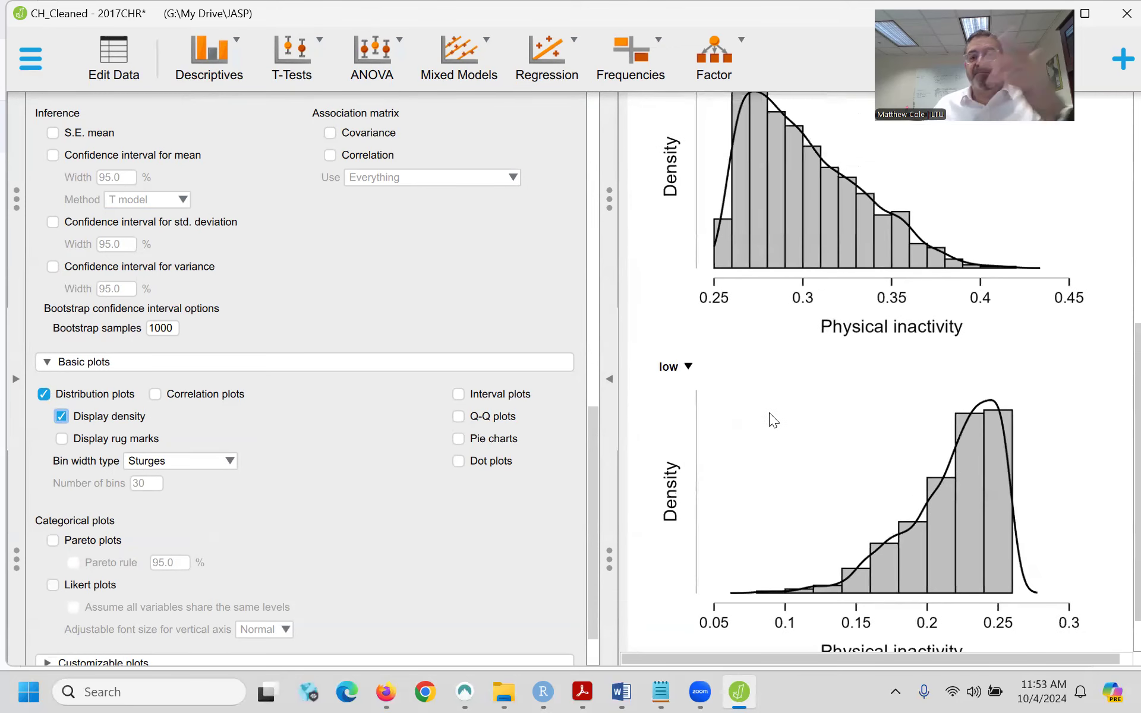
{"action": "scroll", "coordinate": [770, 421], "scroll_direction": "up", "scroll_amount": 2}
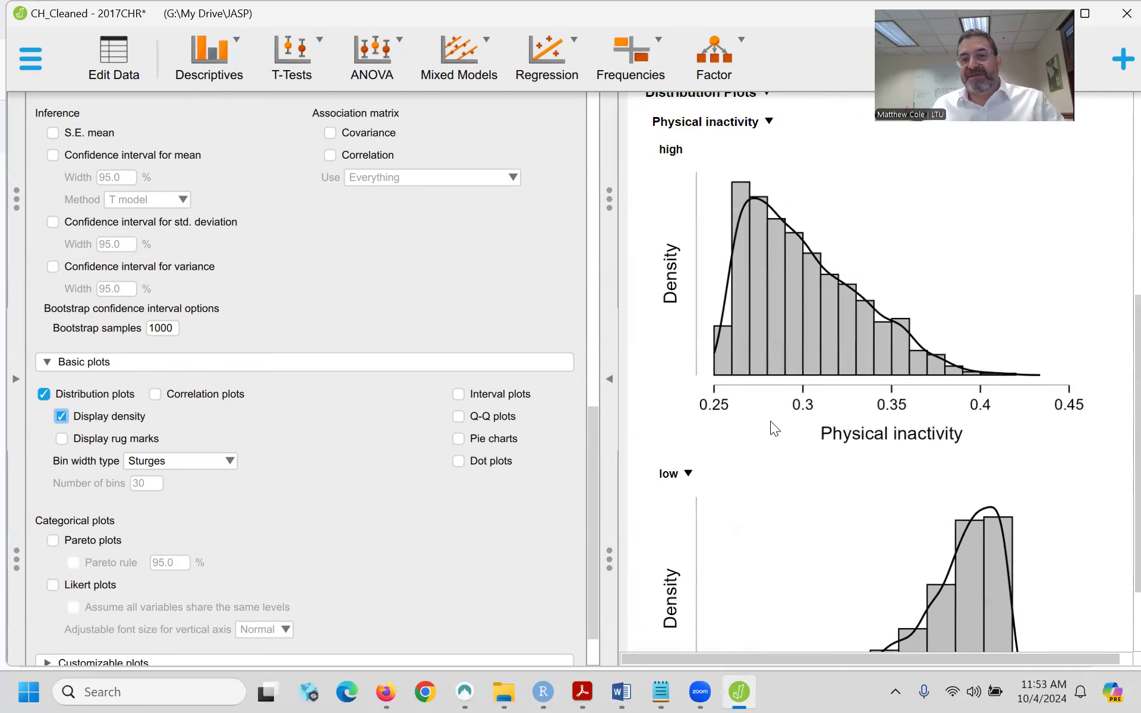
{"action": "left_click", "coordinate": [769, 123]}
{"action": "left_click", "coordinate": [674, 149]}
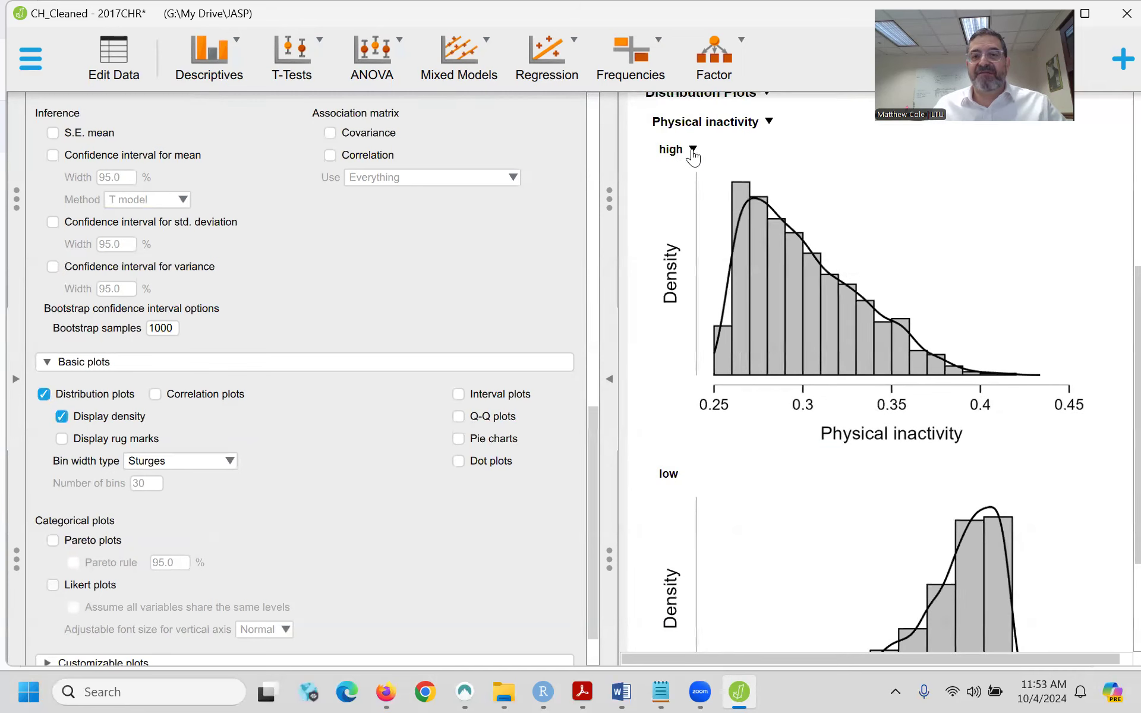
{"action": "left_click", "coordinate": [692, 151]}
{"action": "left_click", "coordinate": [986, 243]}
{"action": "scroll", "coordinate": [1002, 252], "scroll_direction": "up", "scroll_amount": 2}
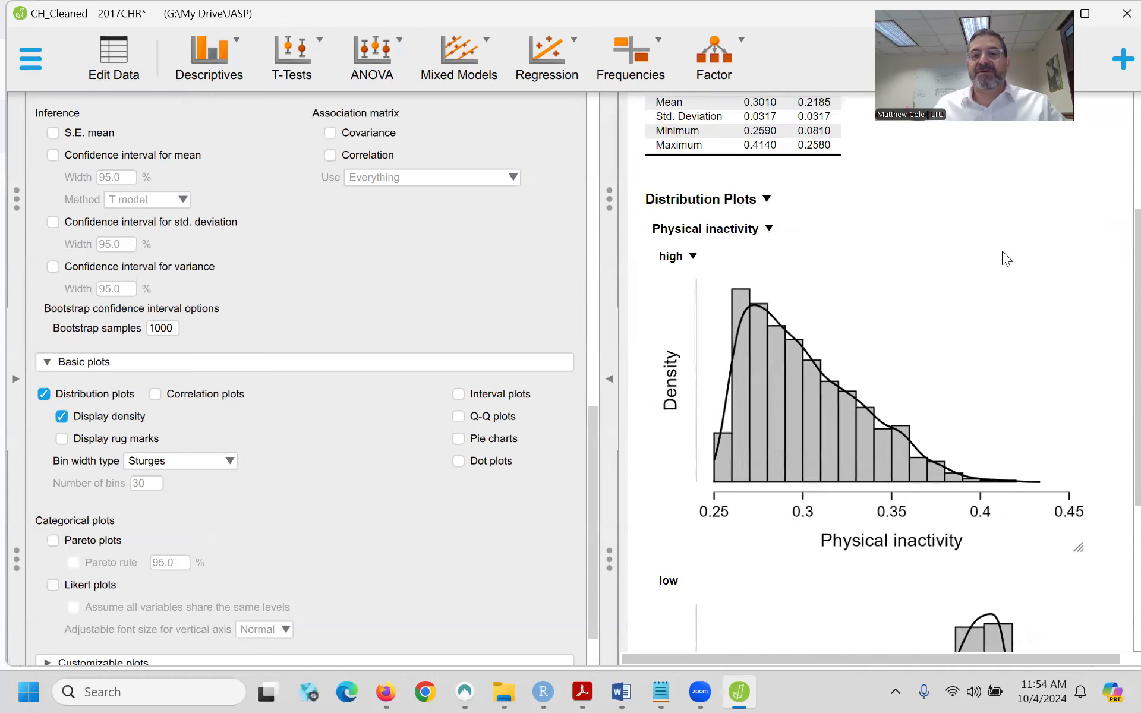
{"action": "left_click", "coordinate": [609, 378]}
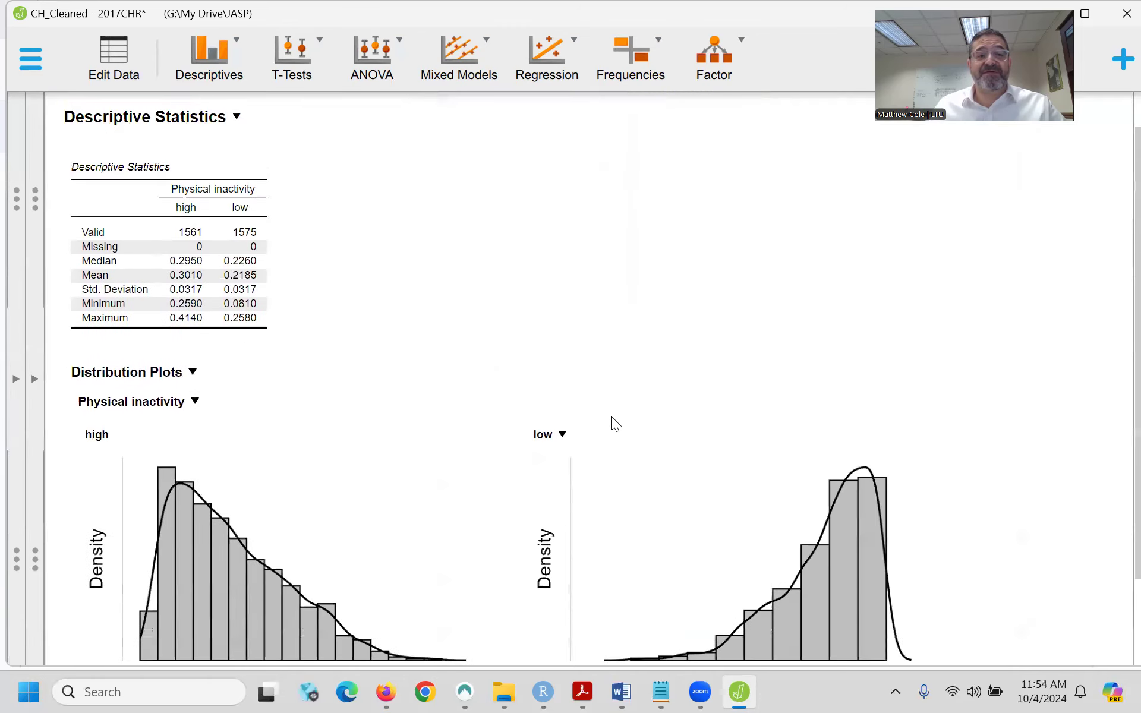
- Add the note "These are the distributions of the two groups." to the Distribution Plots section
{"action": "left_click", "coordinate": [190, 378]}
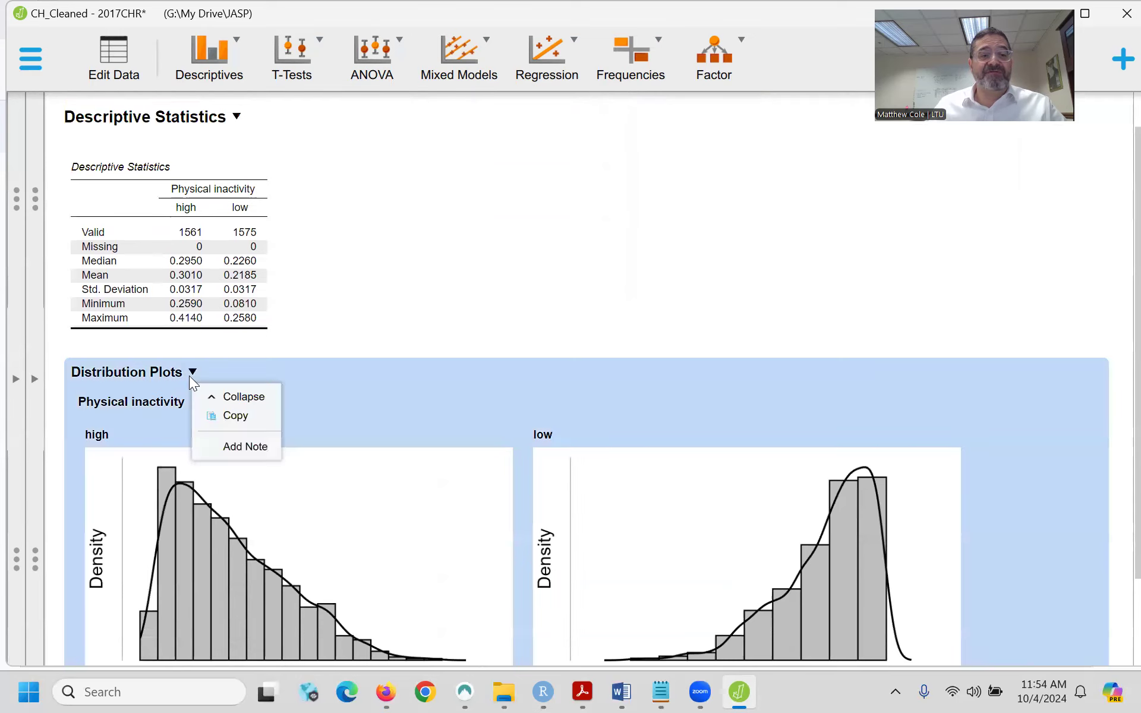
{"action": "left_click", "coordinate": [233, 449]}
{"action": "left_click", "coordinate": [162, 404]}
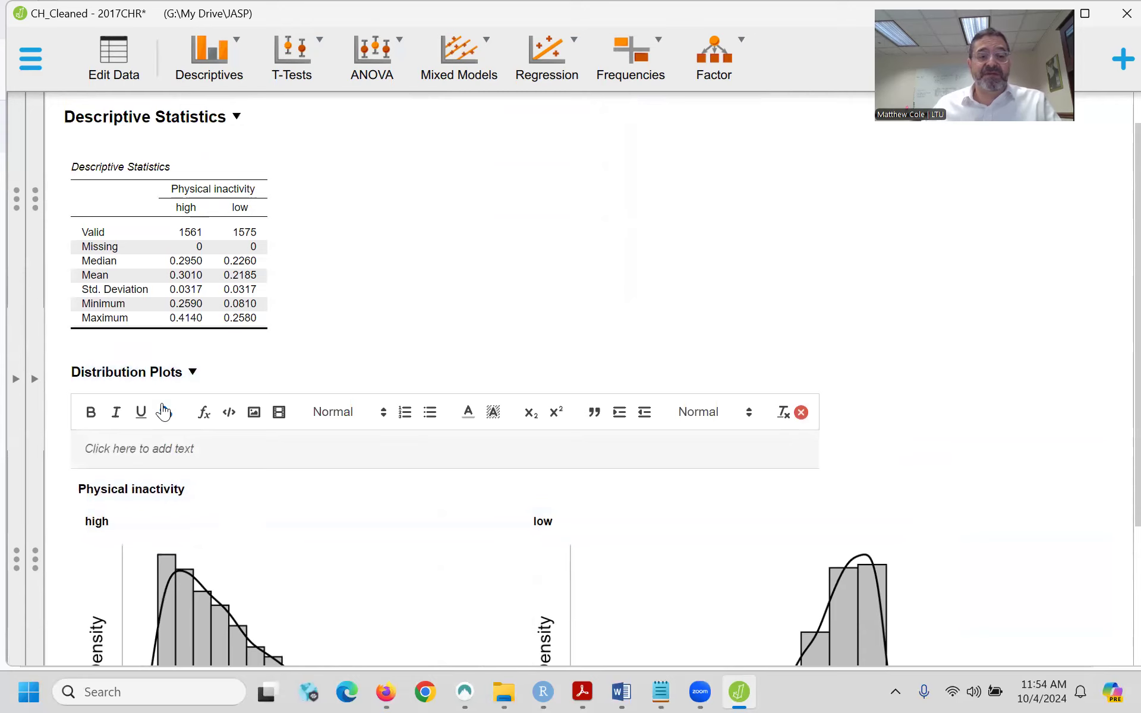
{"action": "type", "text": "These are"}
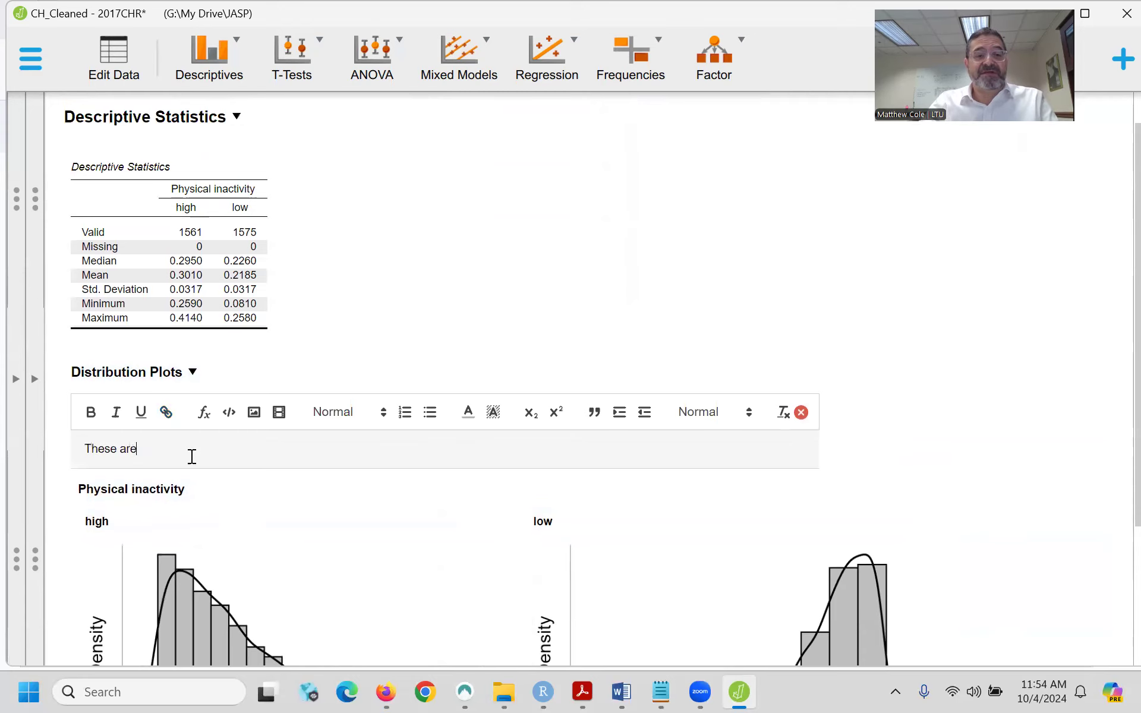
{"action": "type", "text": " the distributions of the two groups."}
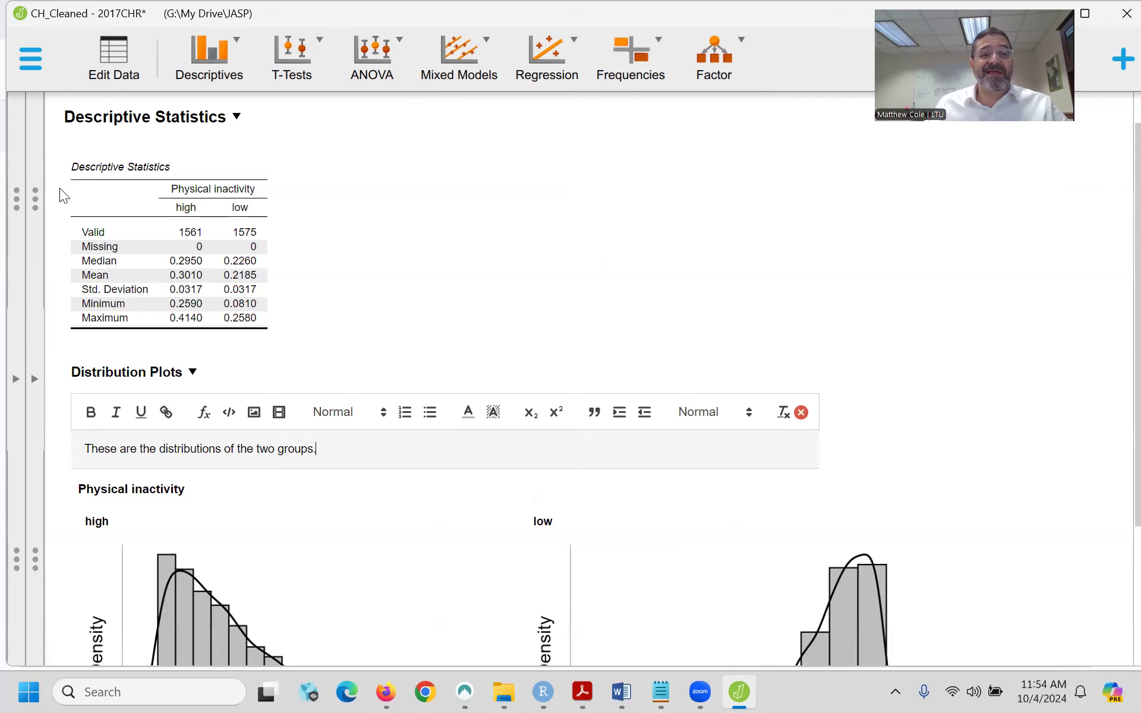
- Export the results to the Downloads folder as the HTML file "CH_Cleaned - 2017CHR.html"
{"action": "left_click", "coordinate": [34, 71]}
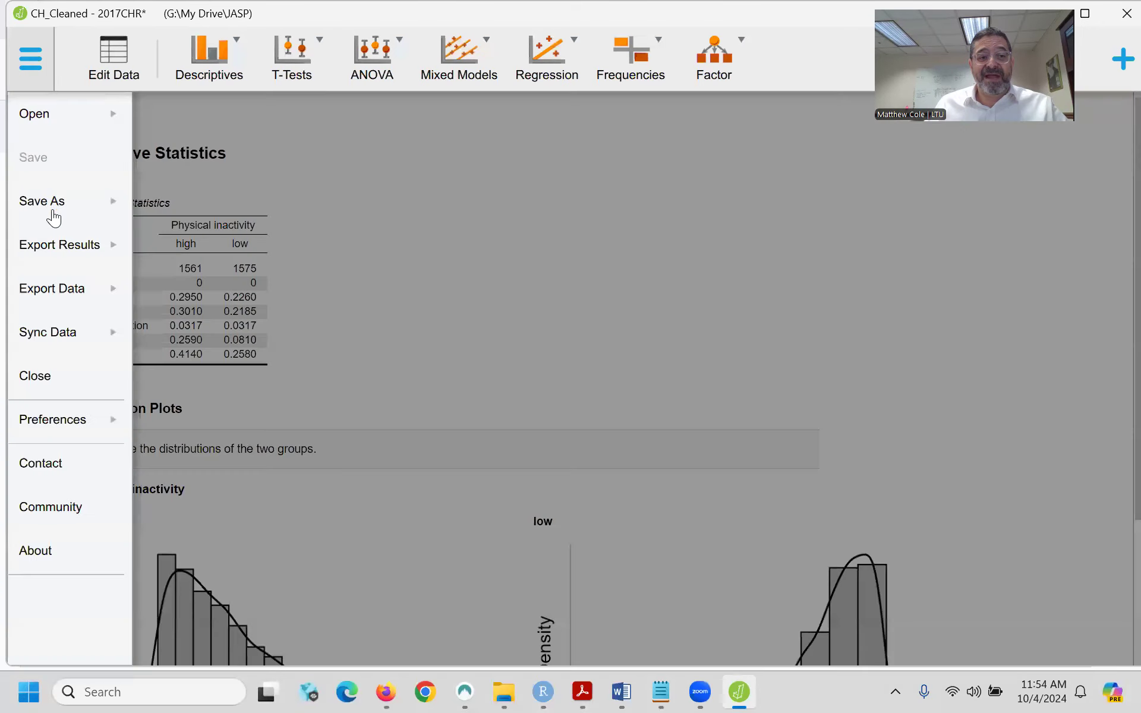
{"action": "left_click", "coordinate": [68, 249]}
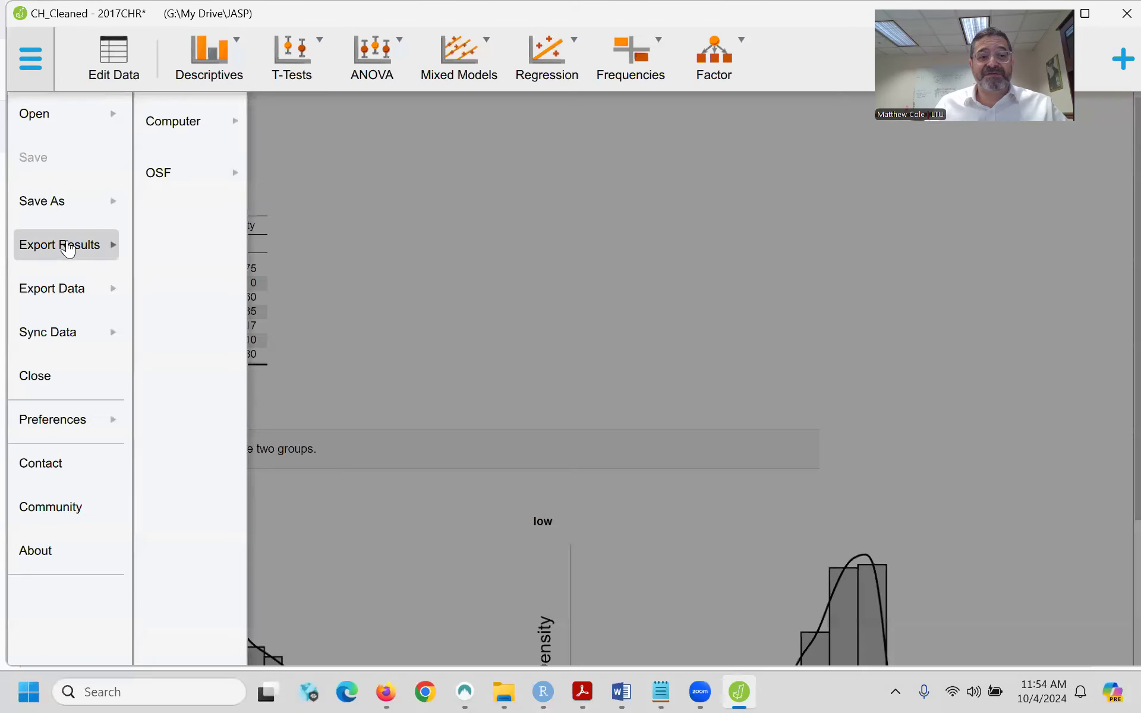
{"action": "left_click", "coordinate": [208, 124]}
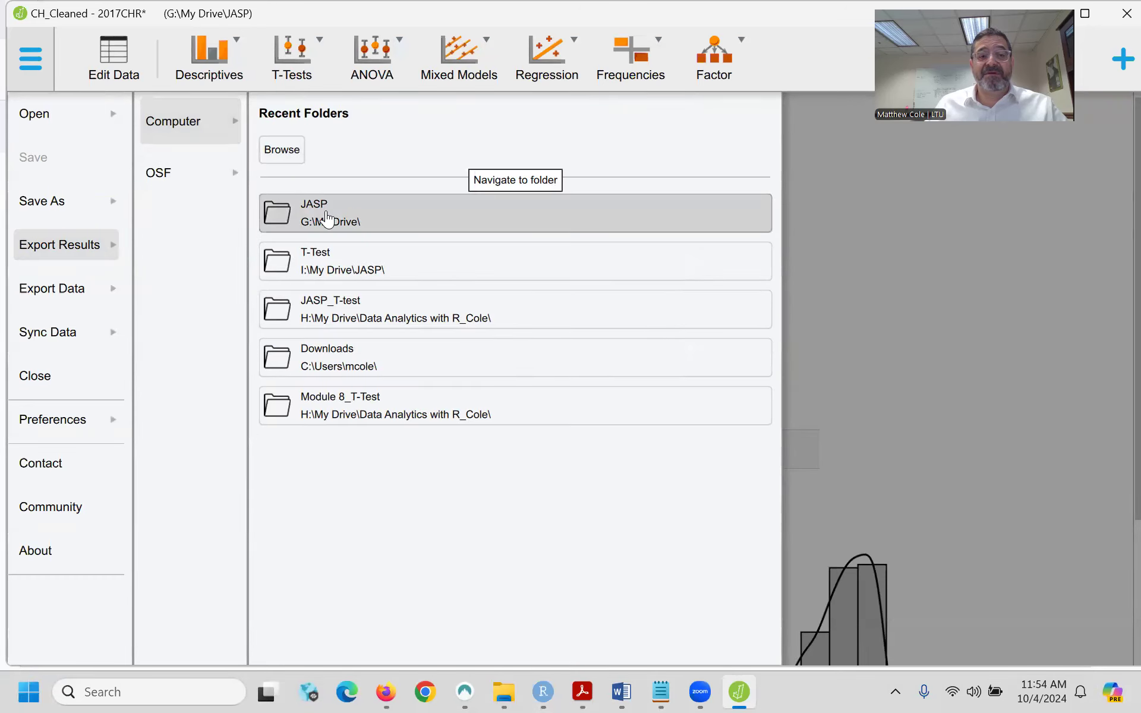
{"action": "left_click", "coordinate": [331, 358]}
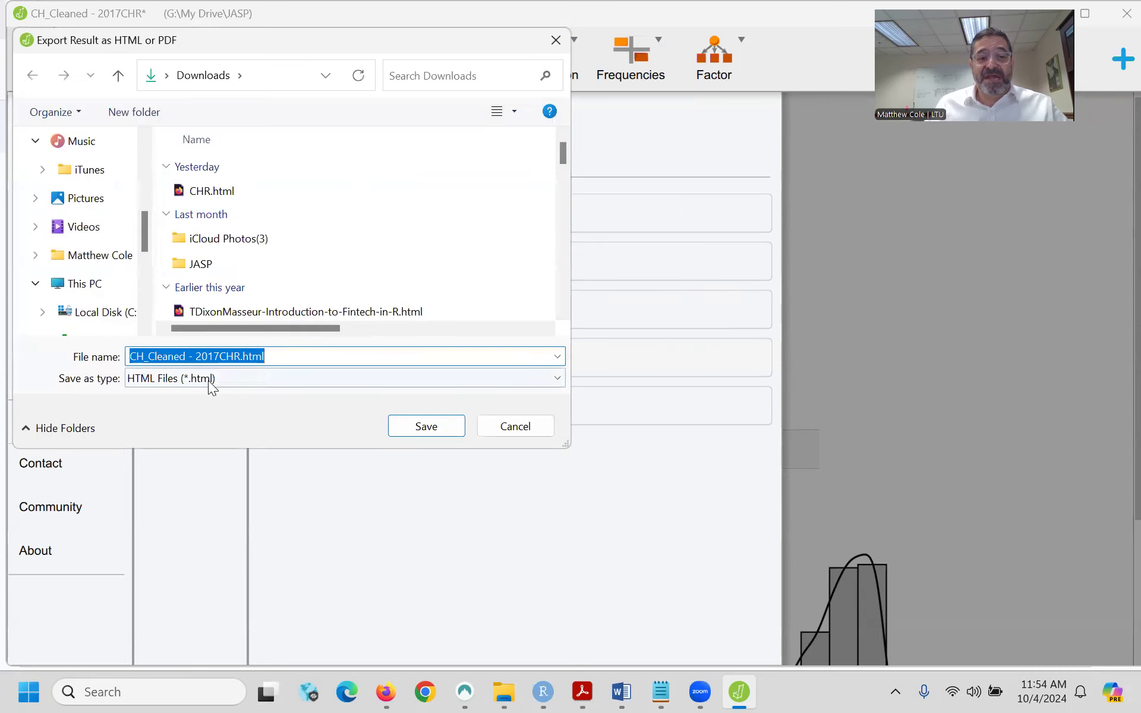
{"action": "left_click", "coordinate": [270, 381]}
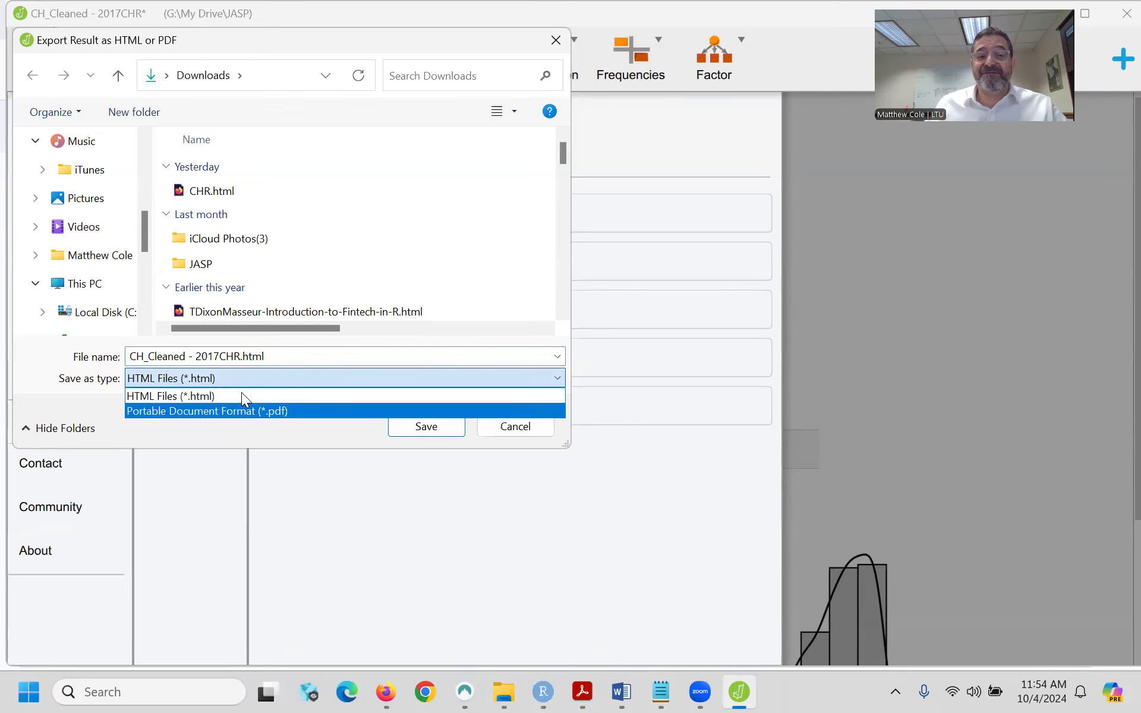
{"action": "left_click", "coordinate": [240, 395]}
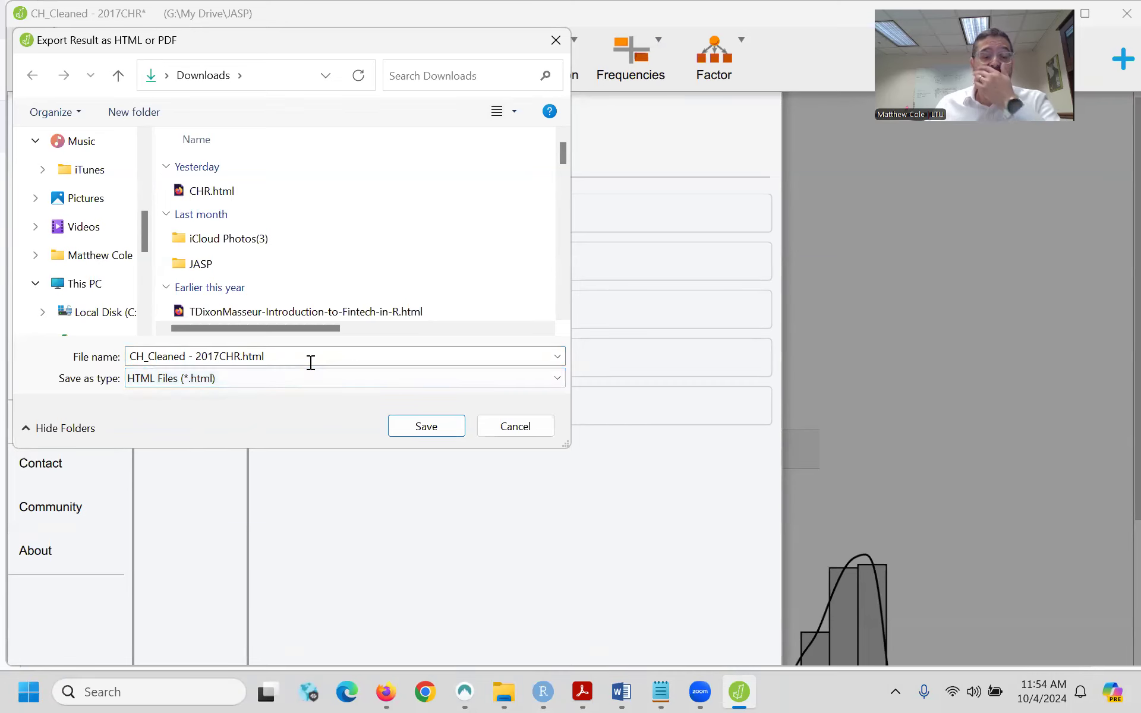
{"action": "left_click", "coordinate": [426, 427]}
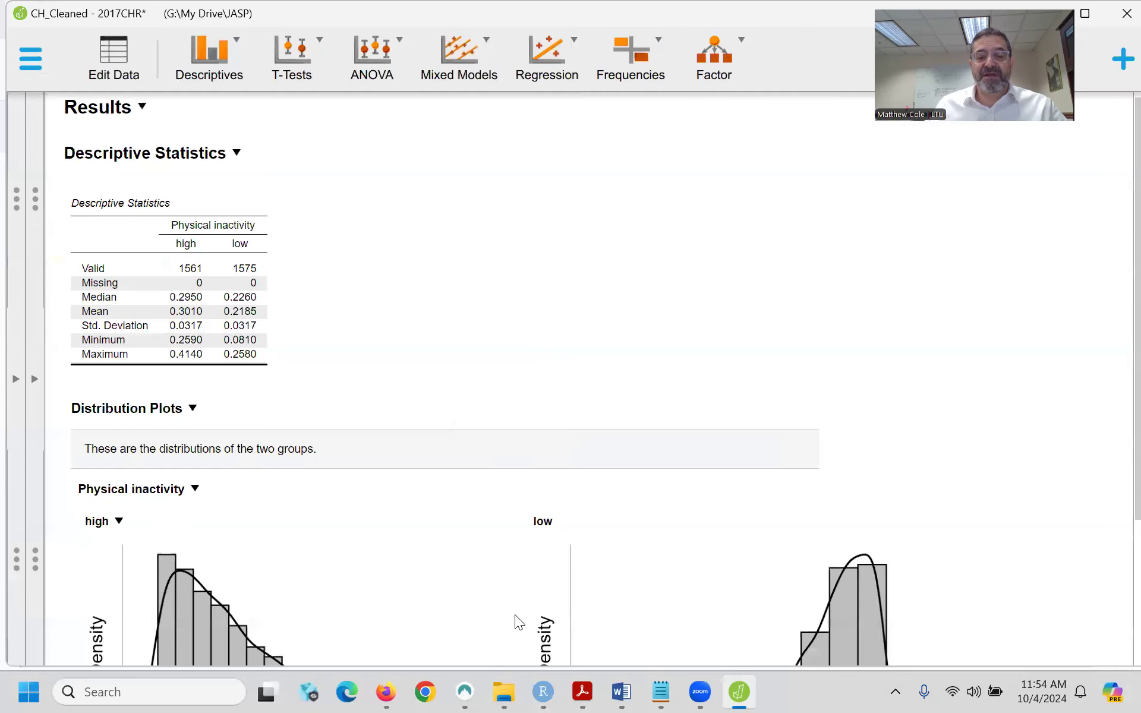
- Open "CH_Cleaned - 2017CHR.html" from the Downloads folder in Firefox and review the exported table, note and plots
{"action": "left_click", "coordinate": [503, 691]}
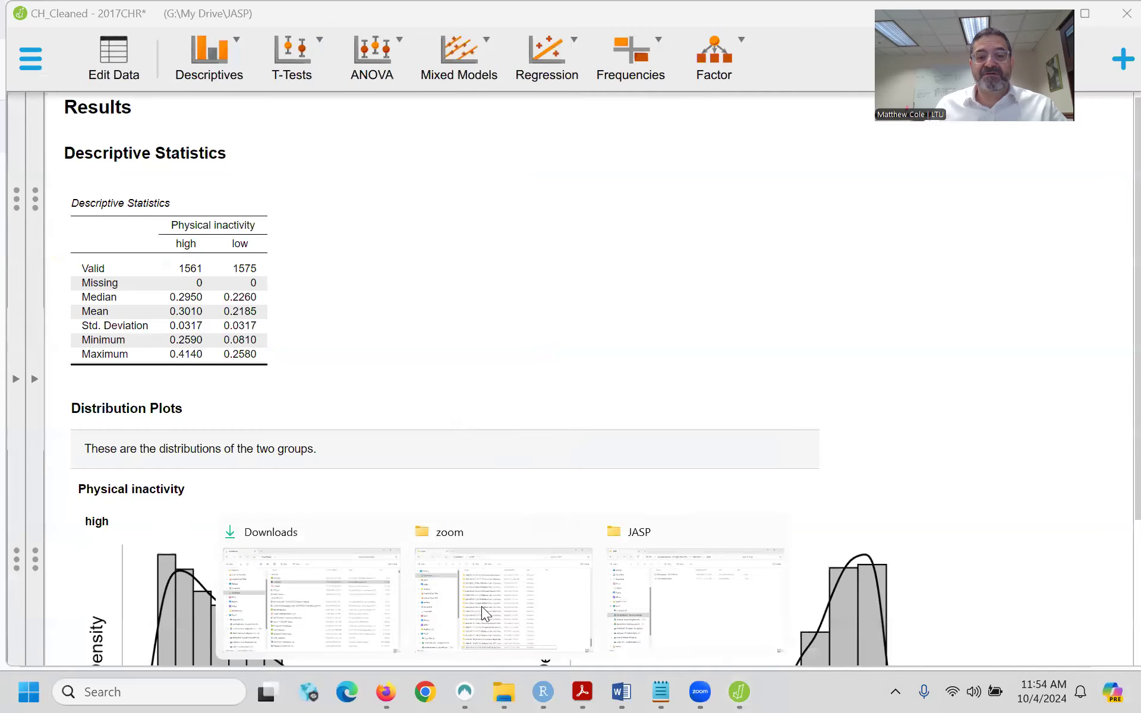
{"action": "left_click", "coordinate": [336, 600]}
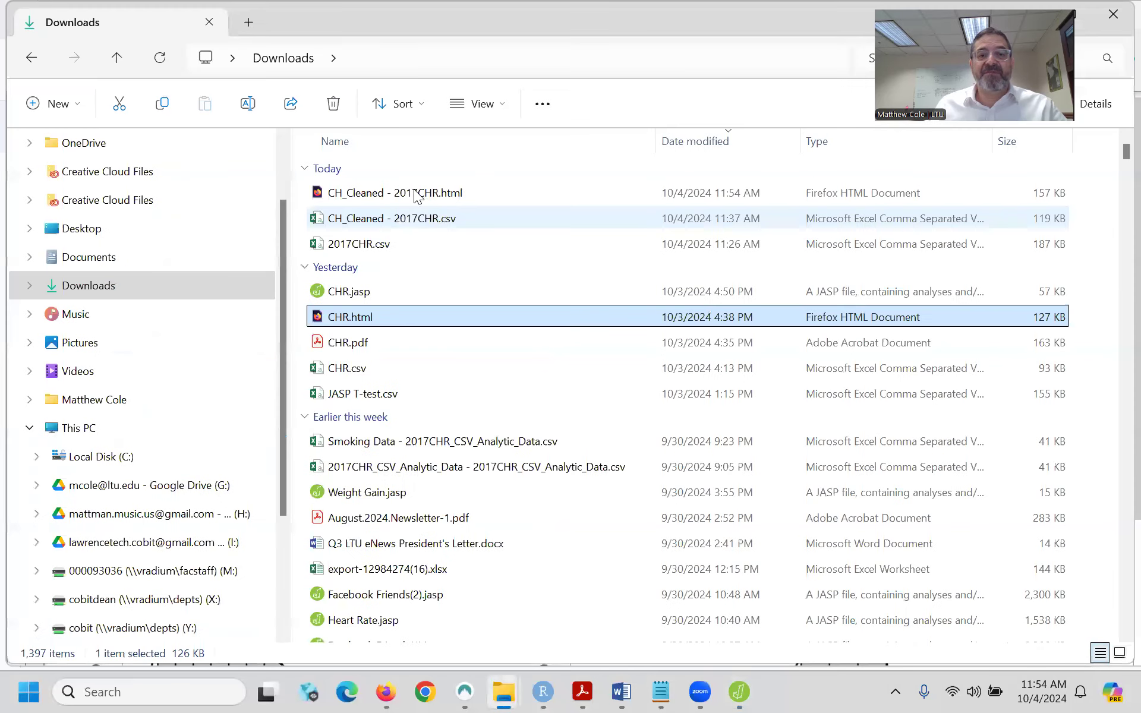
{"action": "double_click", "coordinate": [423, 194]}
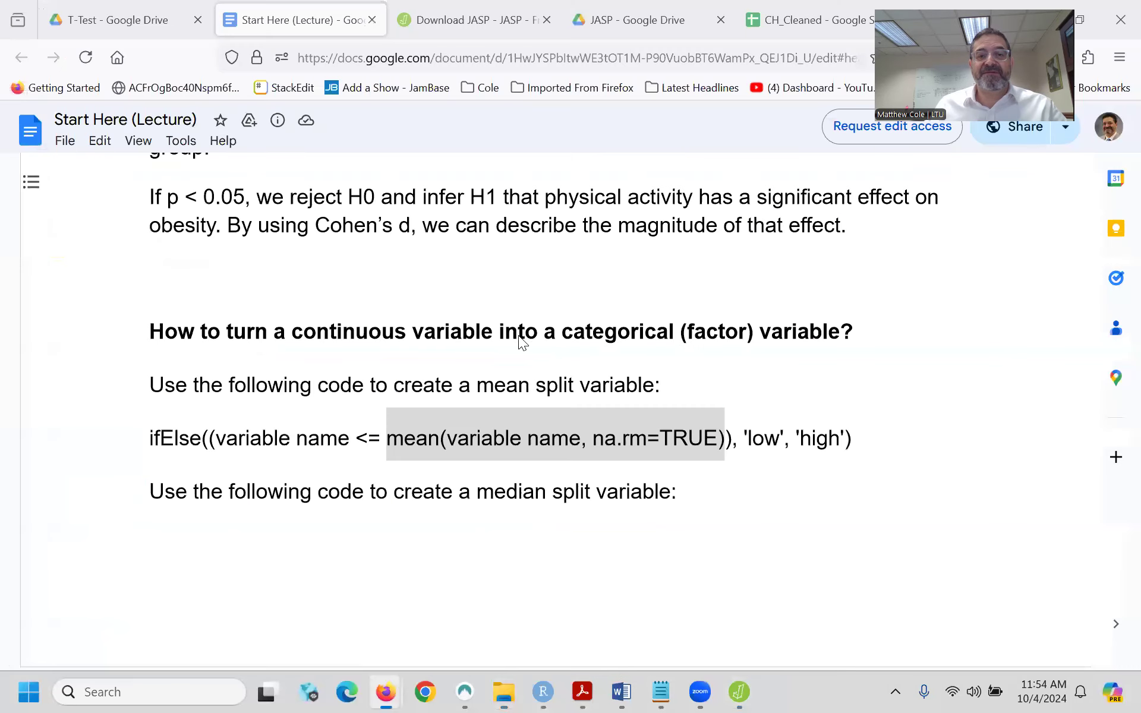
{"action": "scroll", "coordinate": [673, 417], "scroll_direction": "down", "scroll_amount": 3}
{"action": "scroll", "coordinate": [672, 417], "scroll_direction": "up", "scroll_amount": 3}
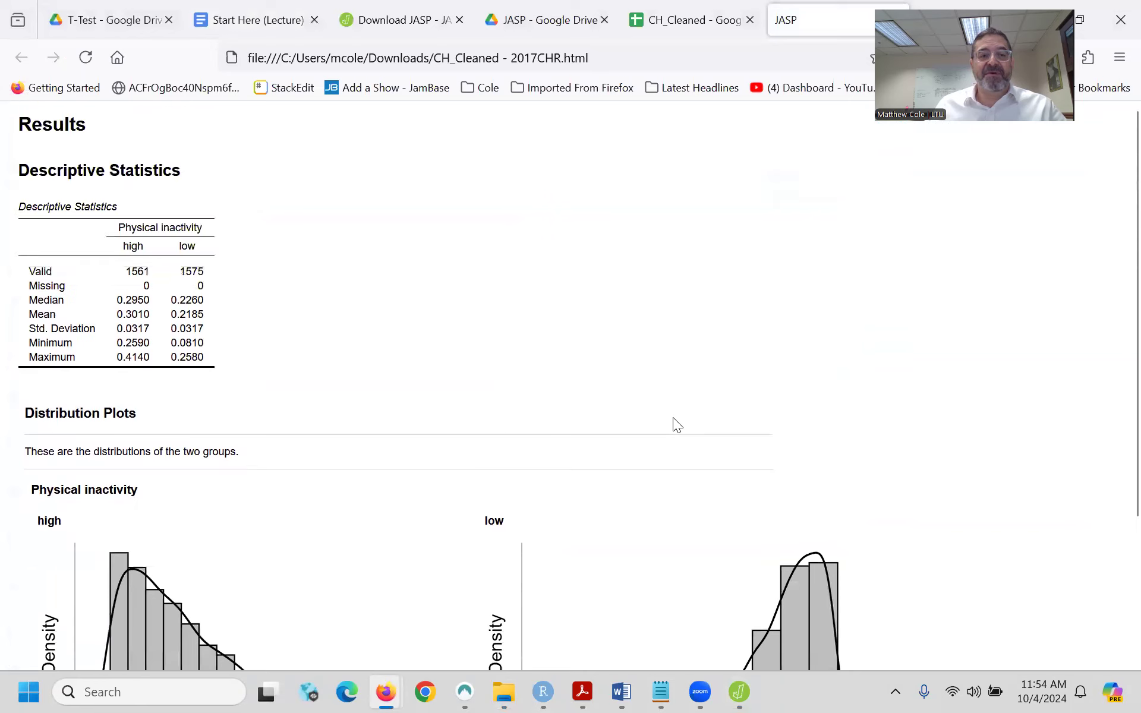
{"action": "scroll", "coordinate": [673, 419], "scroll_direction": "down", "scroll_amount": 3}
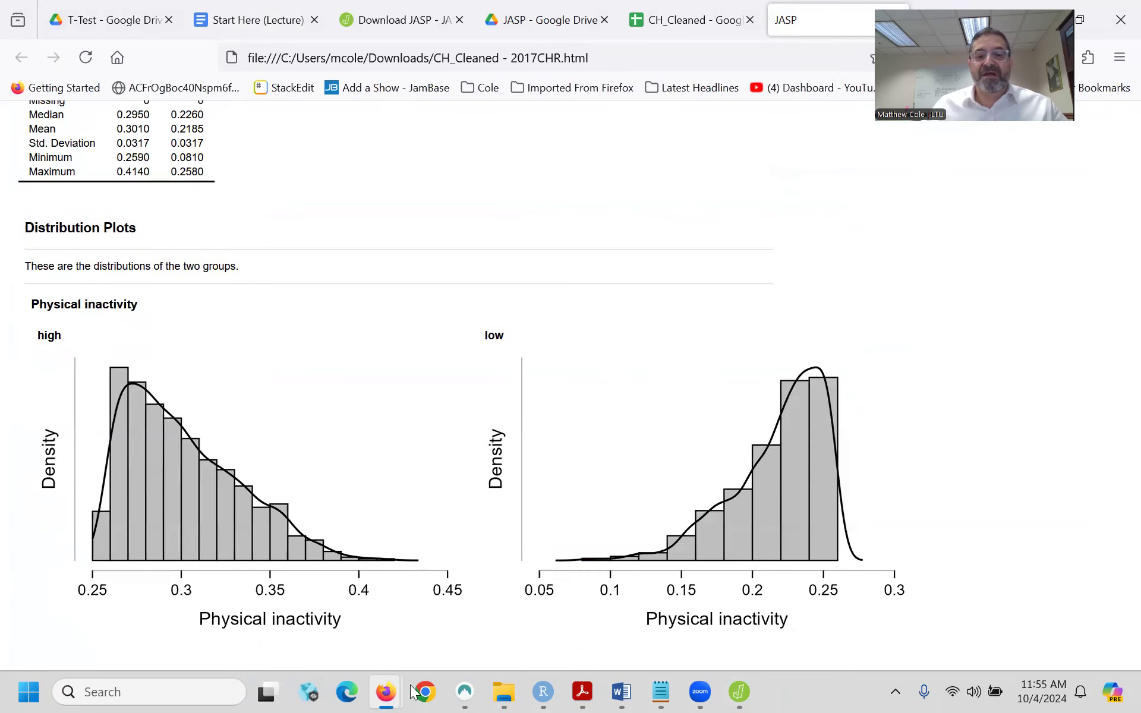
{"action": "scroll", "coordinate": [607, 498], "scroll_direction": "up", "scroll_amount": 3}
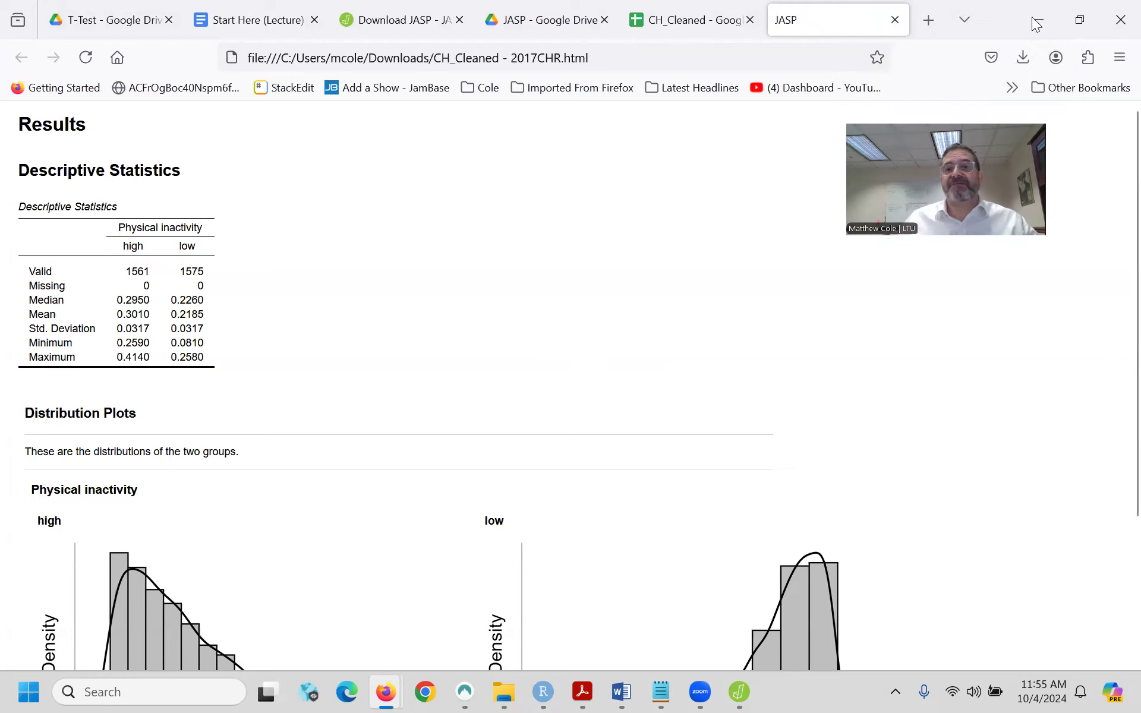
- Return to JASP and show the input options of the Descriptive Statistics analysis again
{"action": "key", "text": "alt+Tab"}
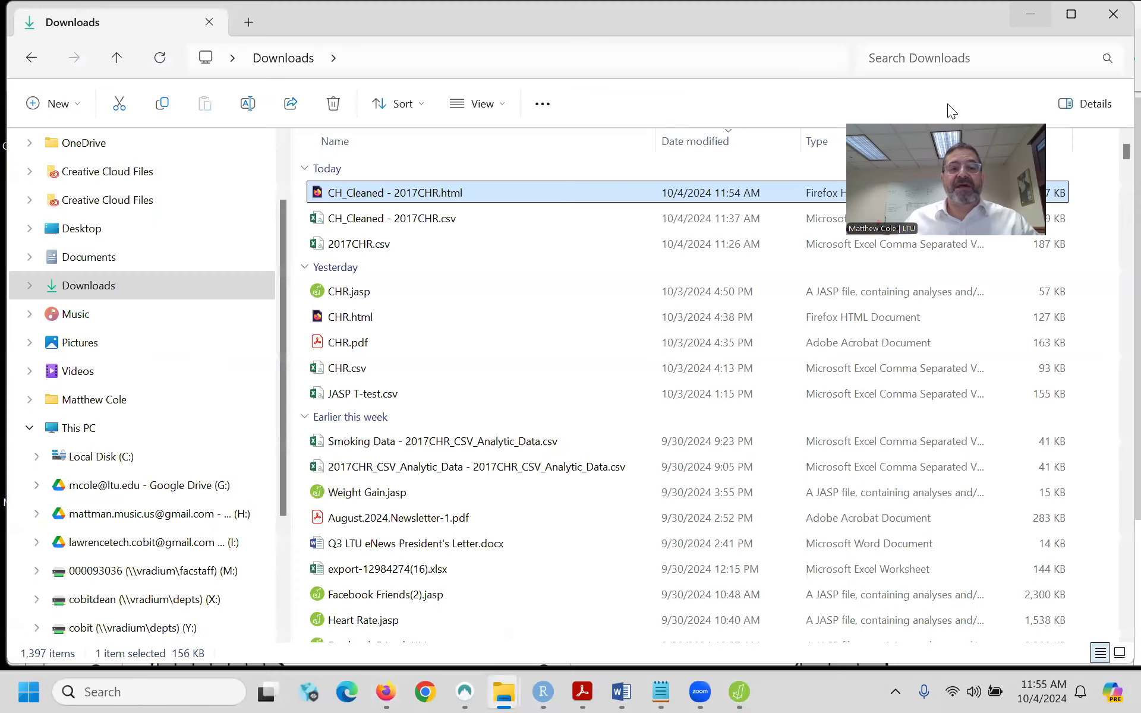
{"action": "left_click", "coordinate": [1032, 13]}
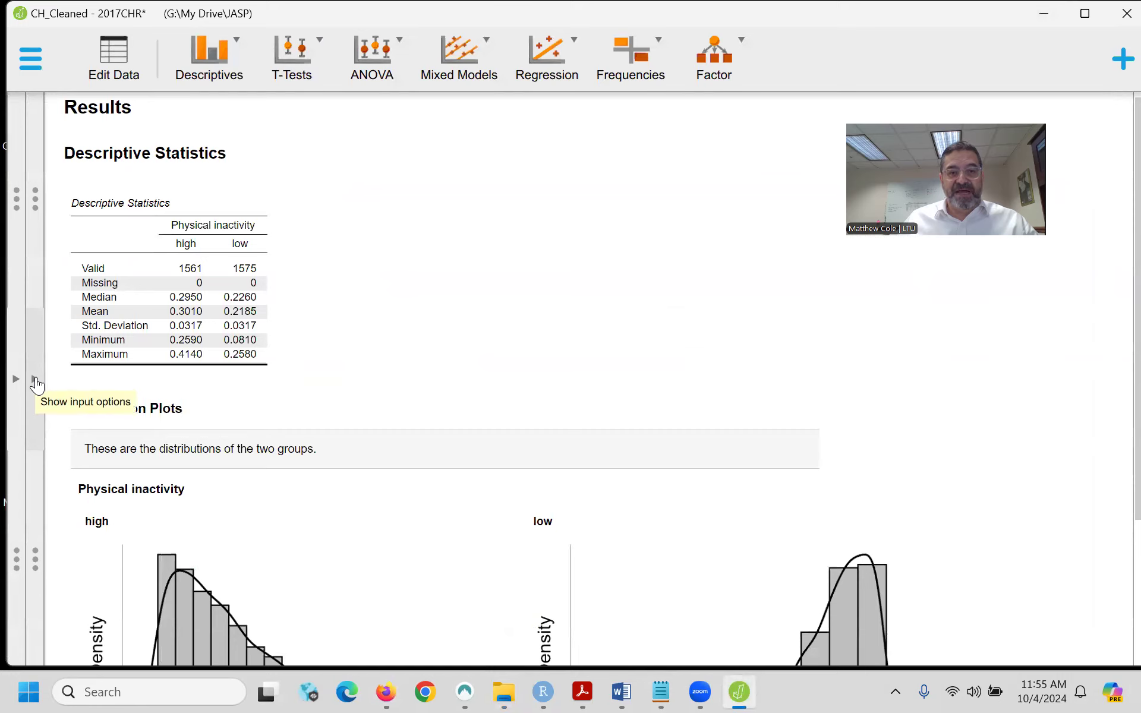
{"action": "left_click", "coordinate": [35, 380]}
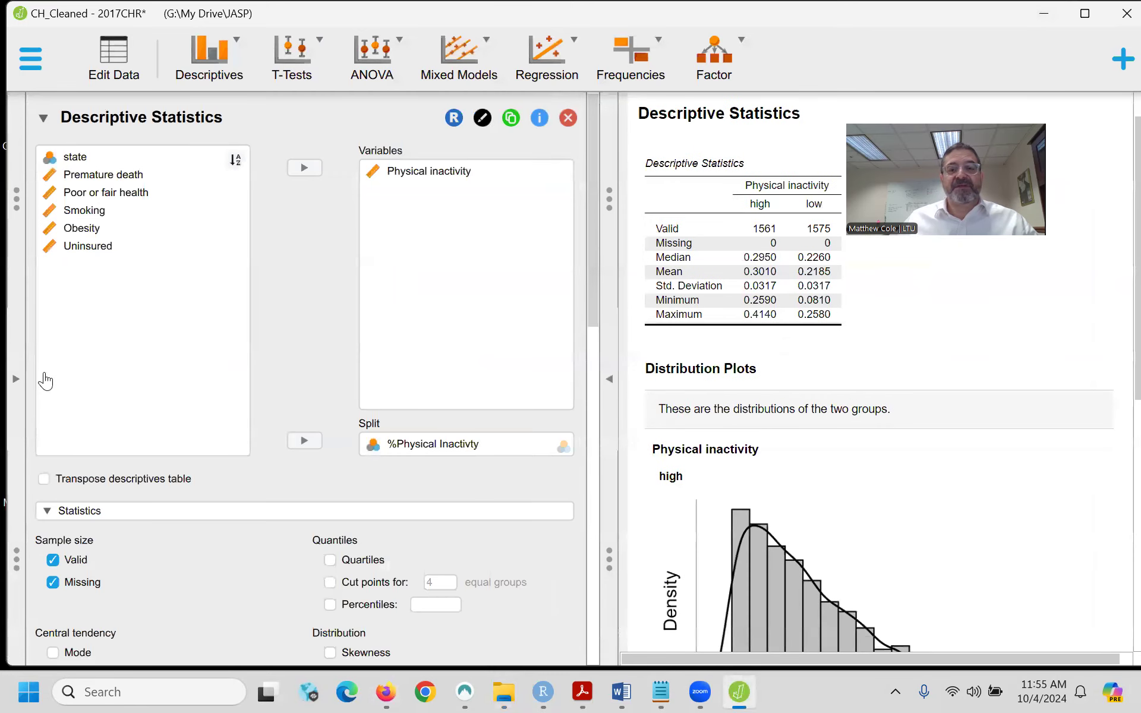
{"action": "left_click", "coordinate": [41, 119]}
{"action": "left_click", "coordinate": [41, 119]}
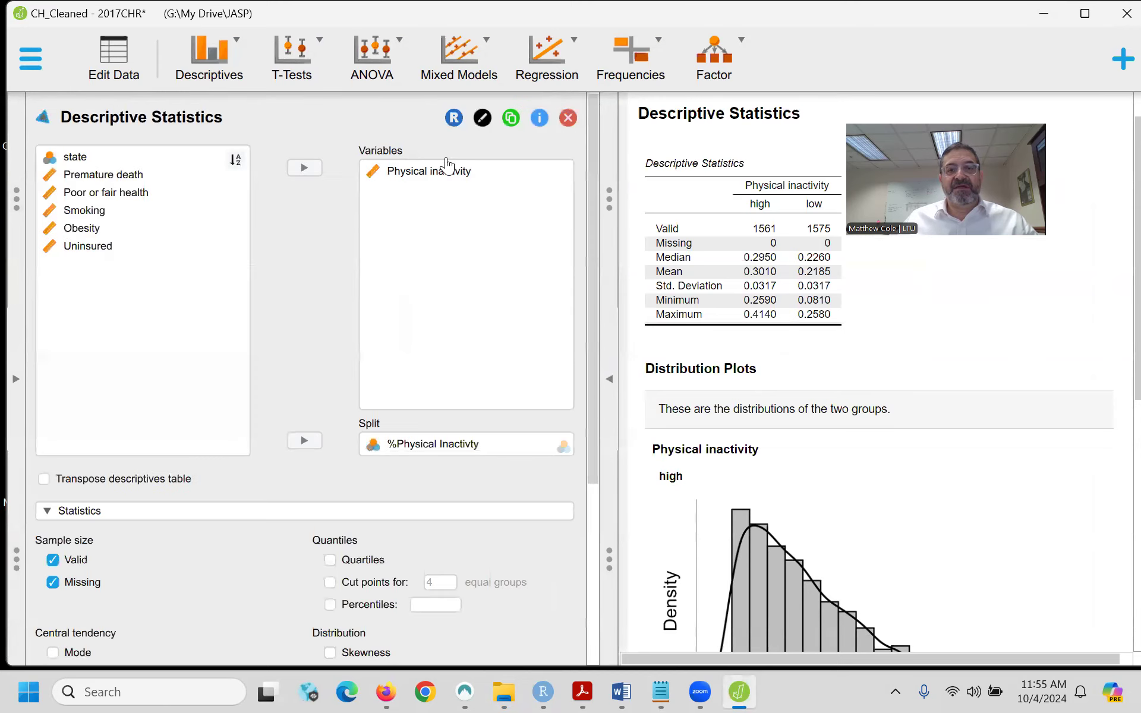
- Remove the Descriptive Statistics analysis from the session
{"action": "left_click", "coordinate": [569, 119]}
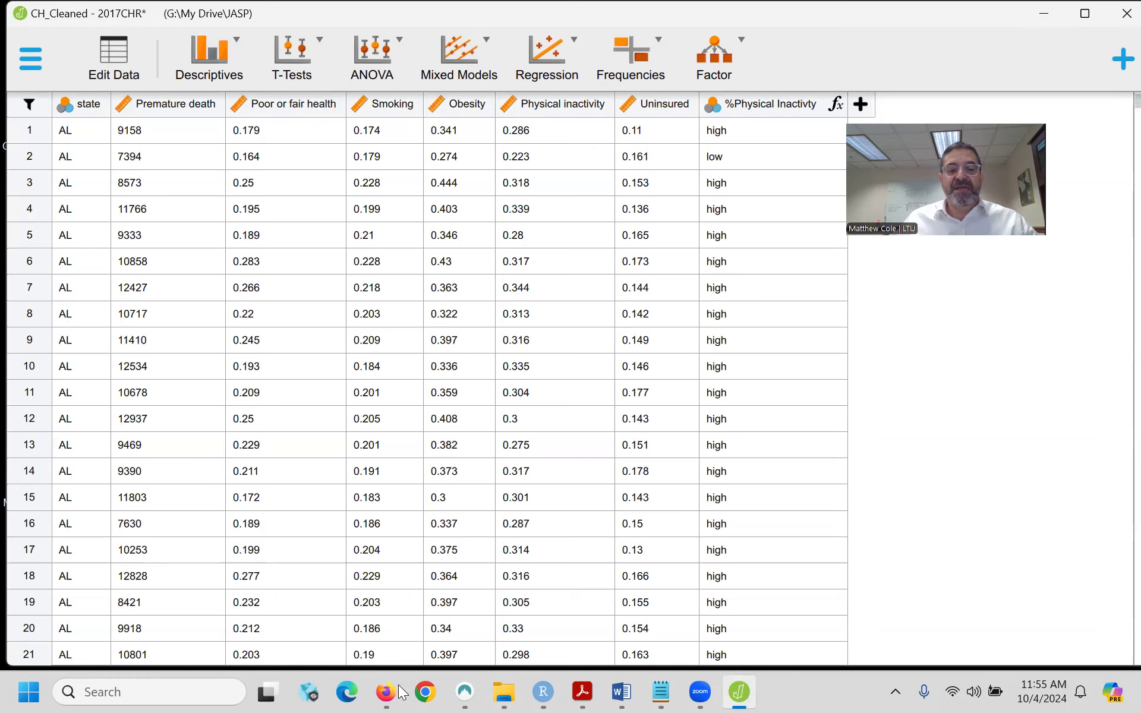
- Switch to Firefox and review Example 1 with its hypotheses in the "Start Here (Lecture)" document
{"action": "mouse_move", "coordinate": [386, 692]}
{"action": "left_click", "coordinate": [437, 595]}
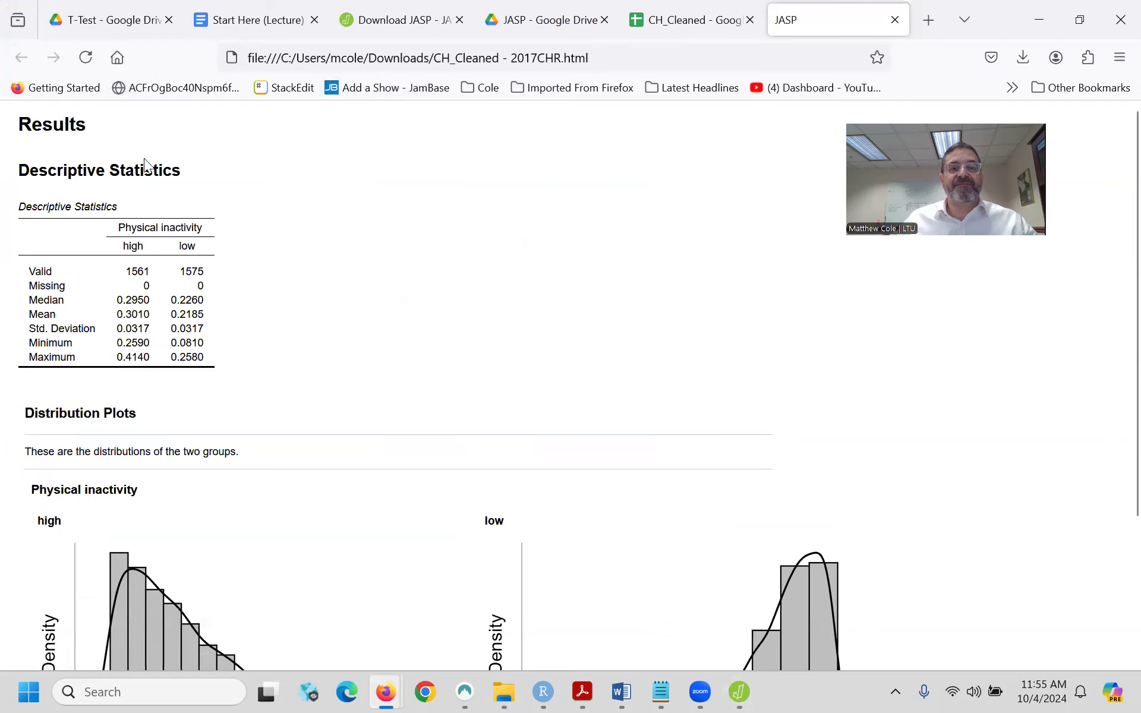
{"action": "left_click", "coordinate": [257, 20]}
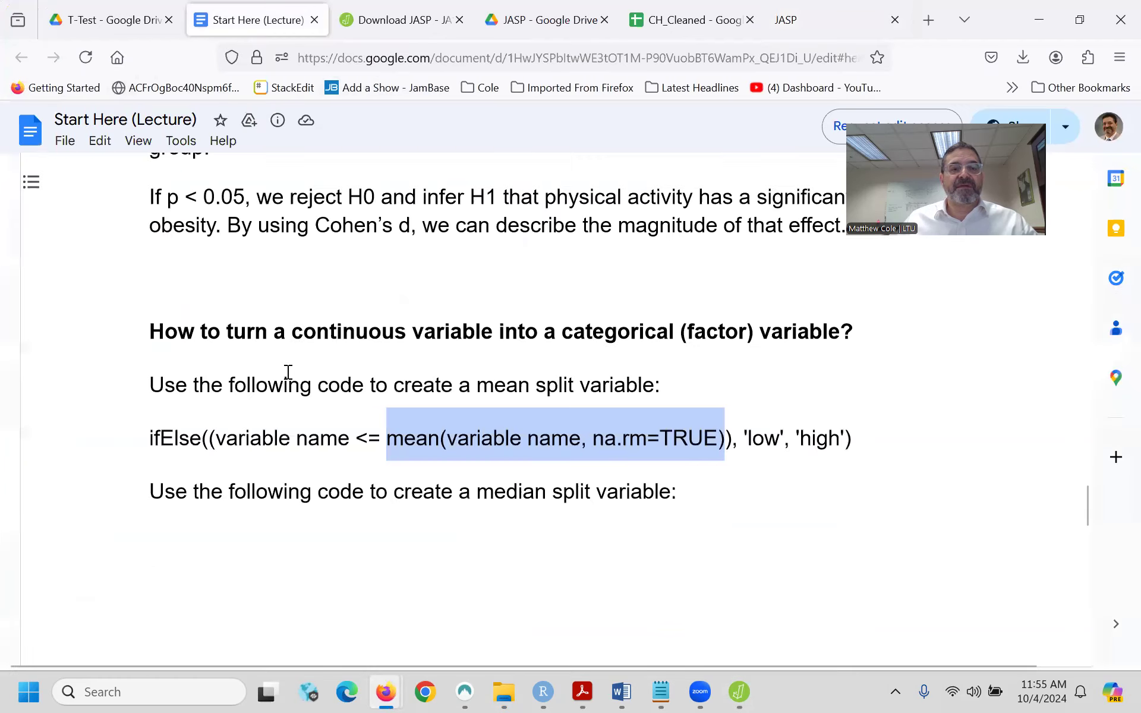
{"action": "scroll", "coordinate": [288, 372], "scroll_direction": "up", "scroll_amount": 3}
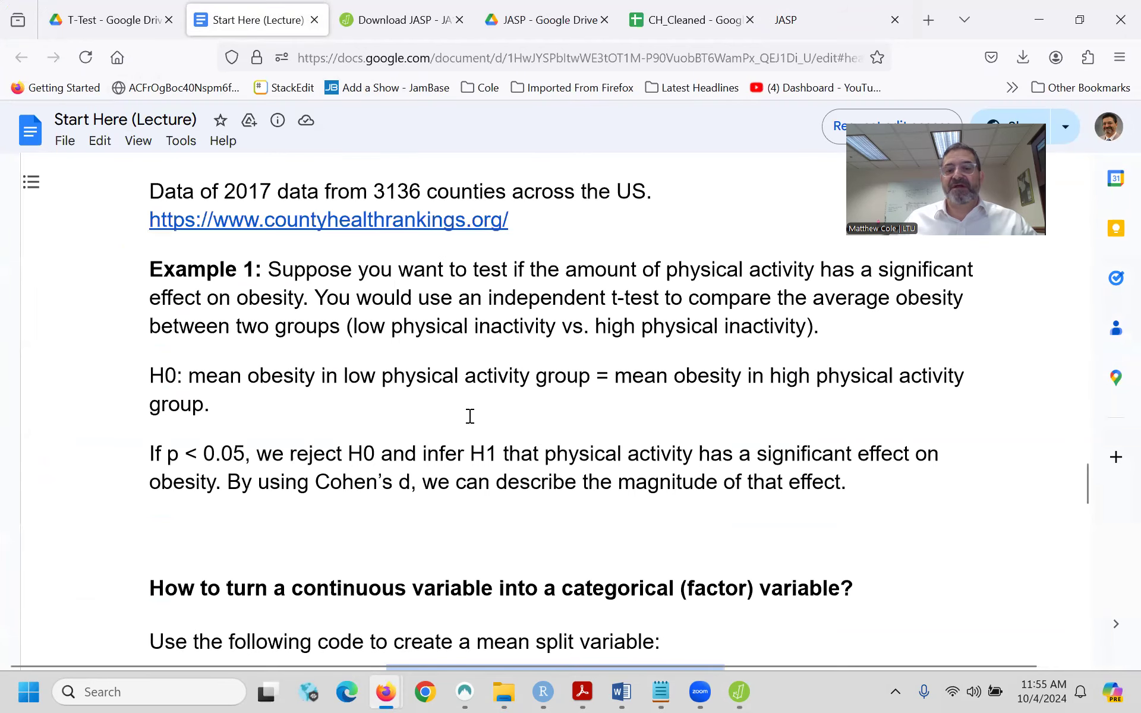
- Return to JASP and start a classical Independent Samples T-Test on the 2017CHR data
{"action": "left_click", "coordinate": [713, 594]}
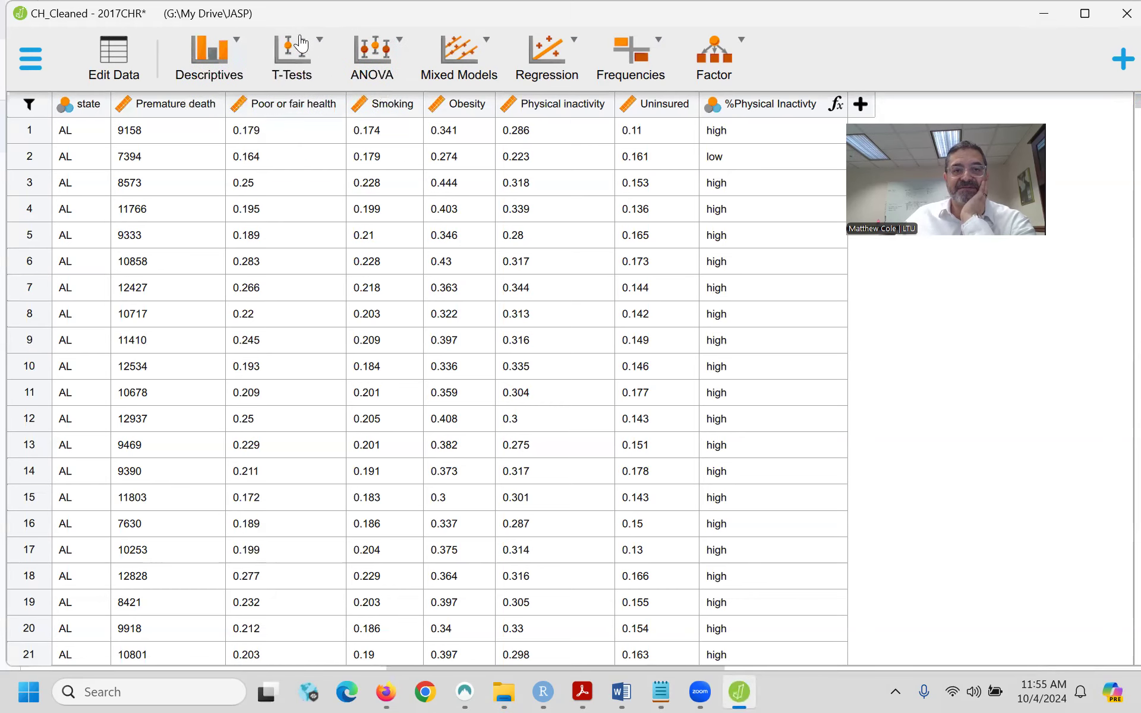
{"action": "left_click", "coordinate": [307, 61]}
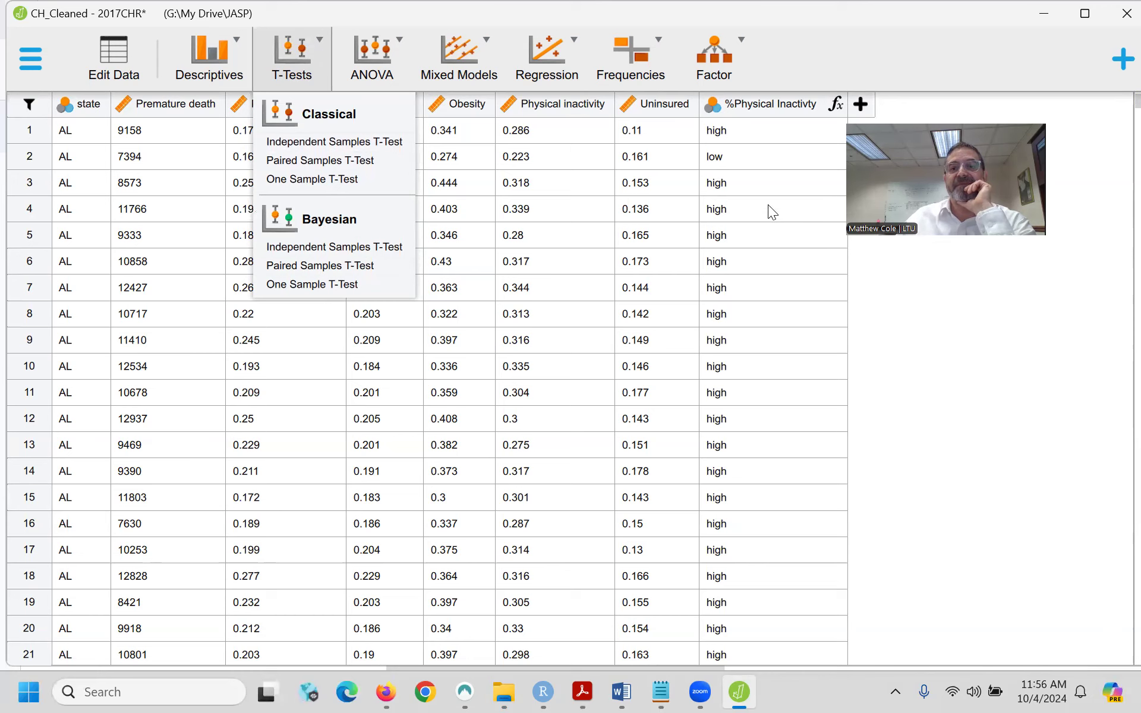
{"action": "left_click", "coordinate": [935, 325]}
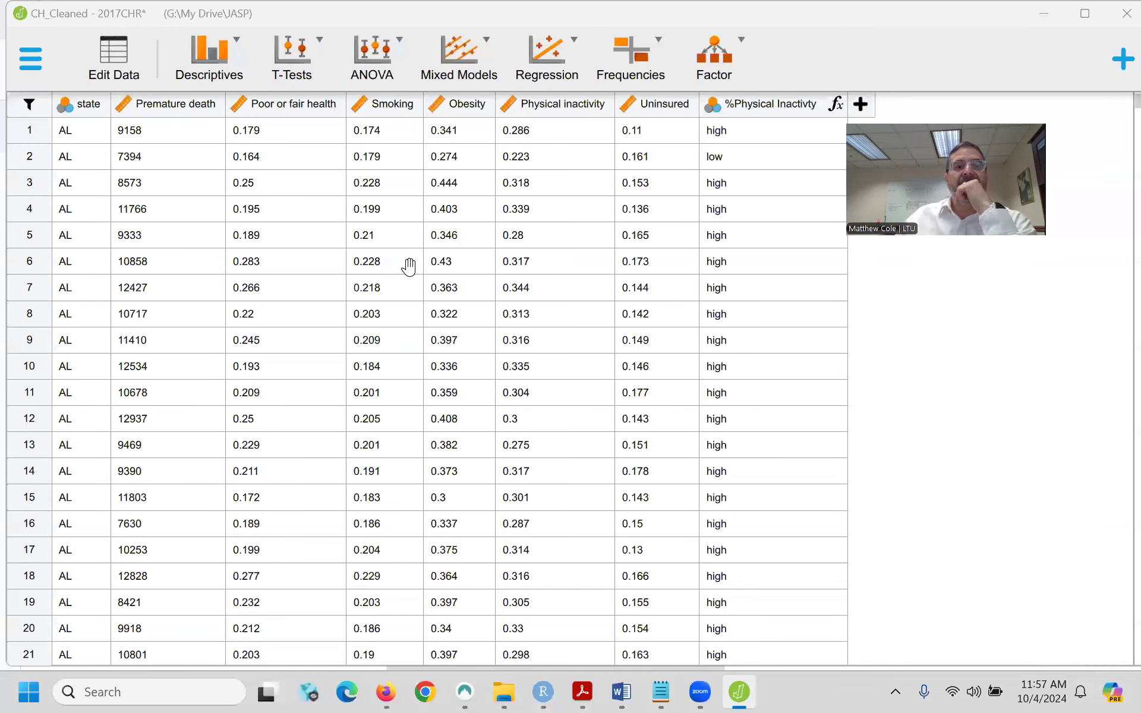
{"action": "left_click", "coordinate": [310, 46]}
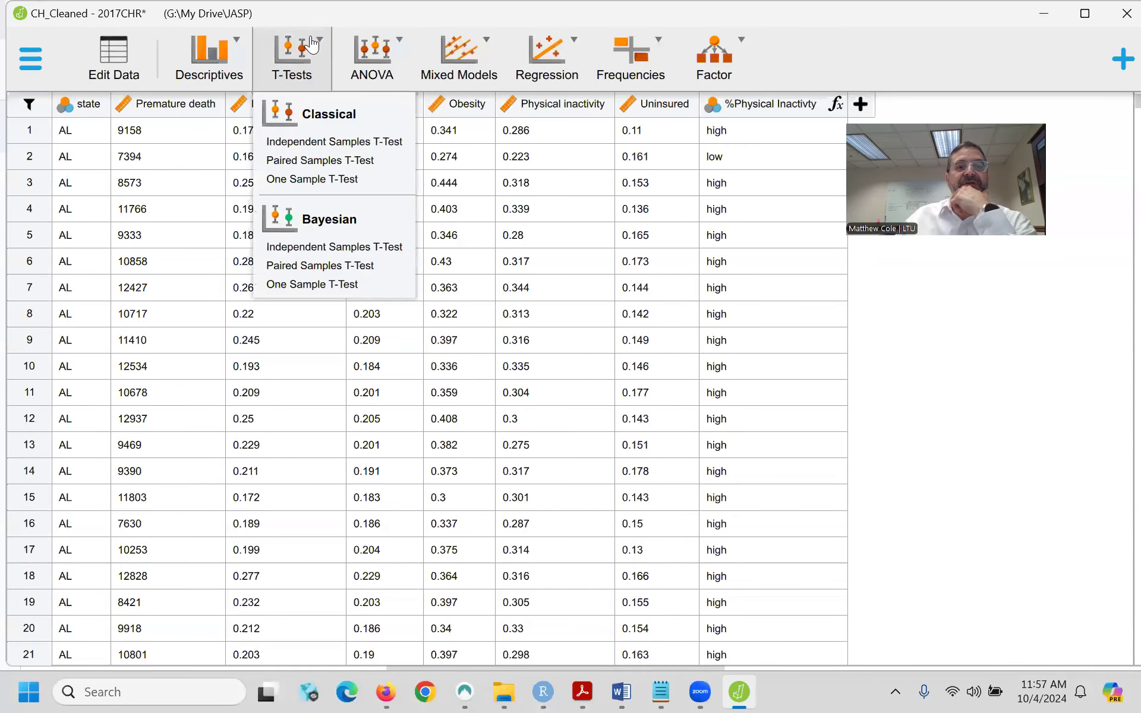
{"action": "left_click", "coordinate": [311, 142]}
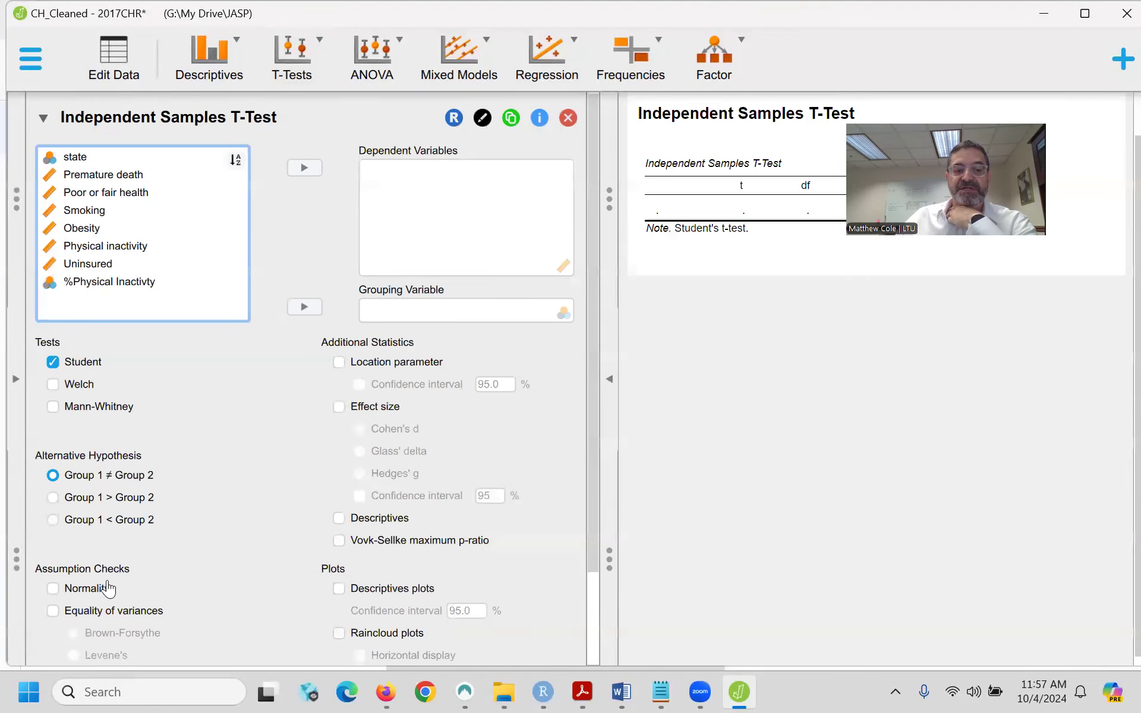
- Review the t-test options and enable effect size with Cohen's d, descriptives, and descriptives plots
{"action": "scroll", "coordinate": [128, 591], "scroll_direction": "down", "scroll_amount": 3}
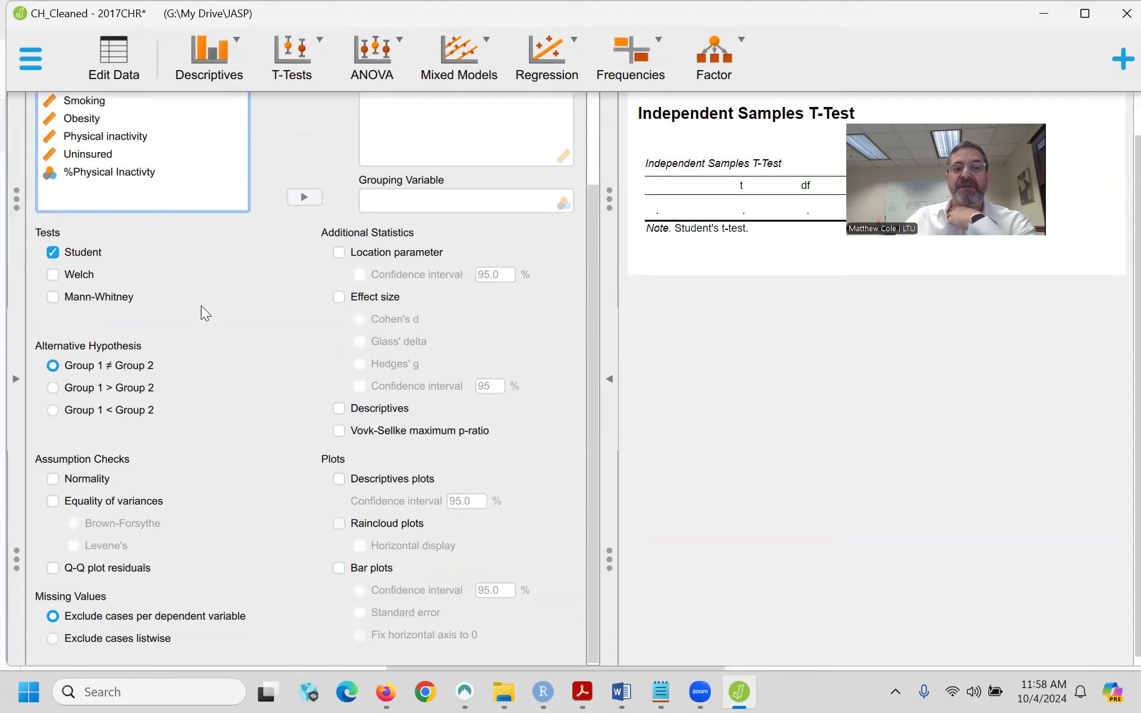
{"action": "scroll", "coordinate": [201, 305], "scroll_direction": "up", "scroll_amount": 2}
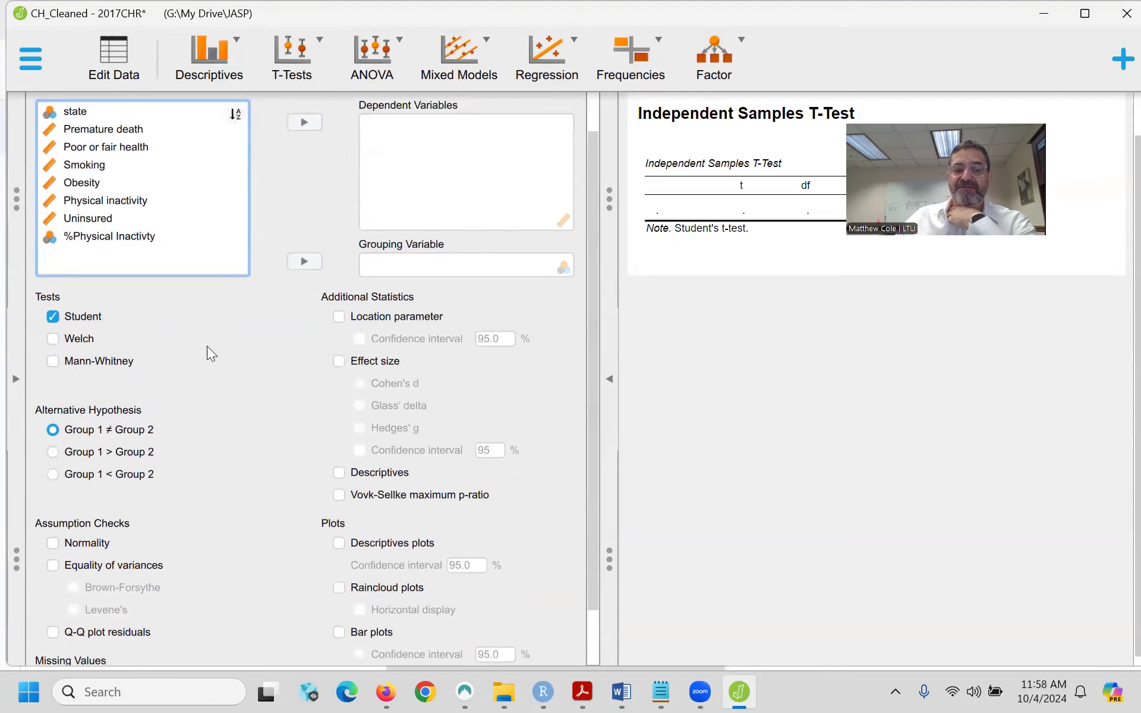
{"action": "scroll", "coordinate": [178, 416], "scroll_direction": "down", "scroll_amount": 2}
{"action": "scroll", "coordinate": [222, 450], "scroll_direction": "up", "scroll_amount": 2}
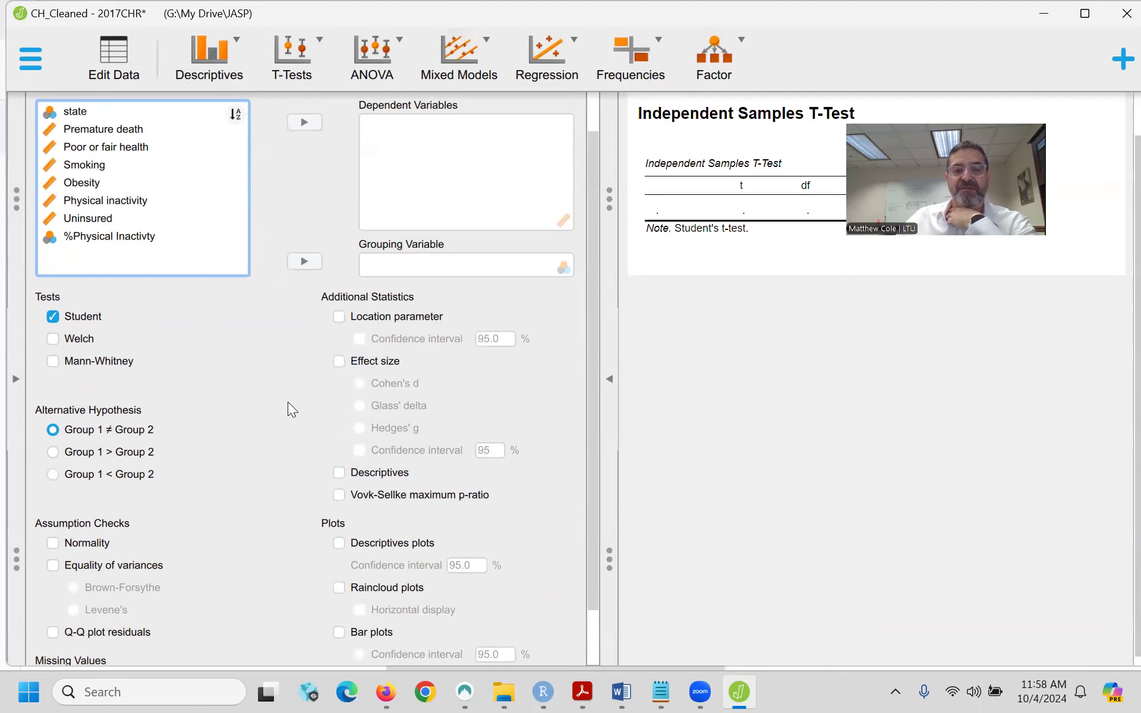
{"action": "scroll", "coordinate": [288, 402], "scroll_direction": "down", "scroll_amount": 2}
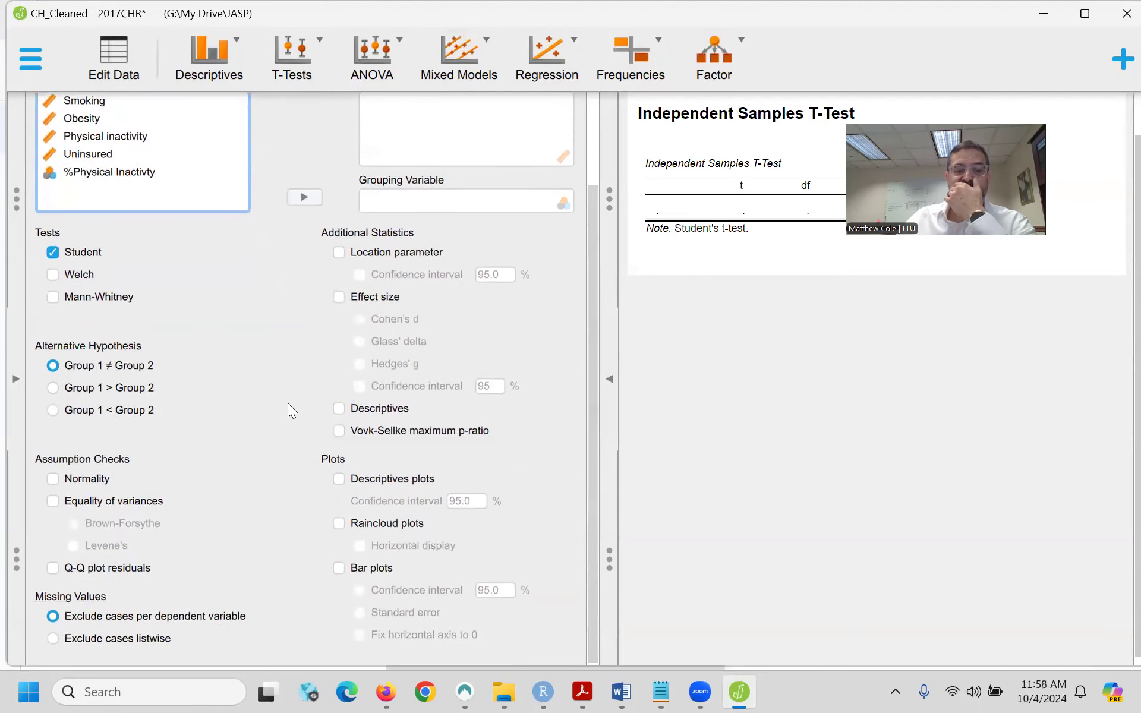
{"action": "scroll", "coordinate": [241, 370], "scroll_direction": "up", "scroll_amount": 4}
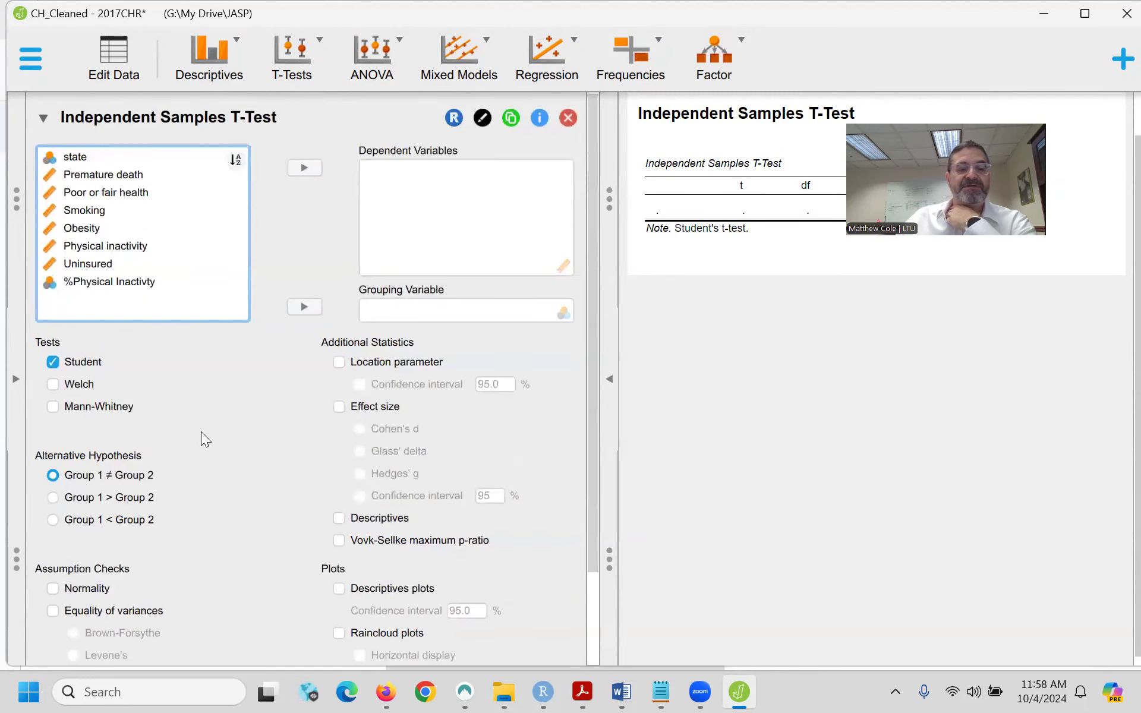
{"action": "scroll", "coordinate": [201, 431], "scroll_direction": "down", "scroll_amount": 4}
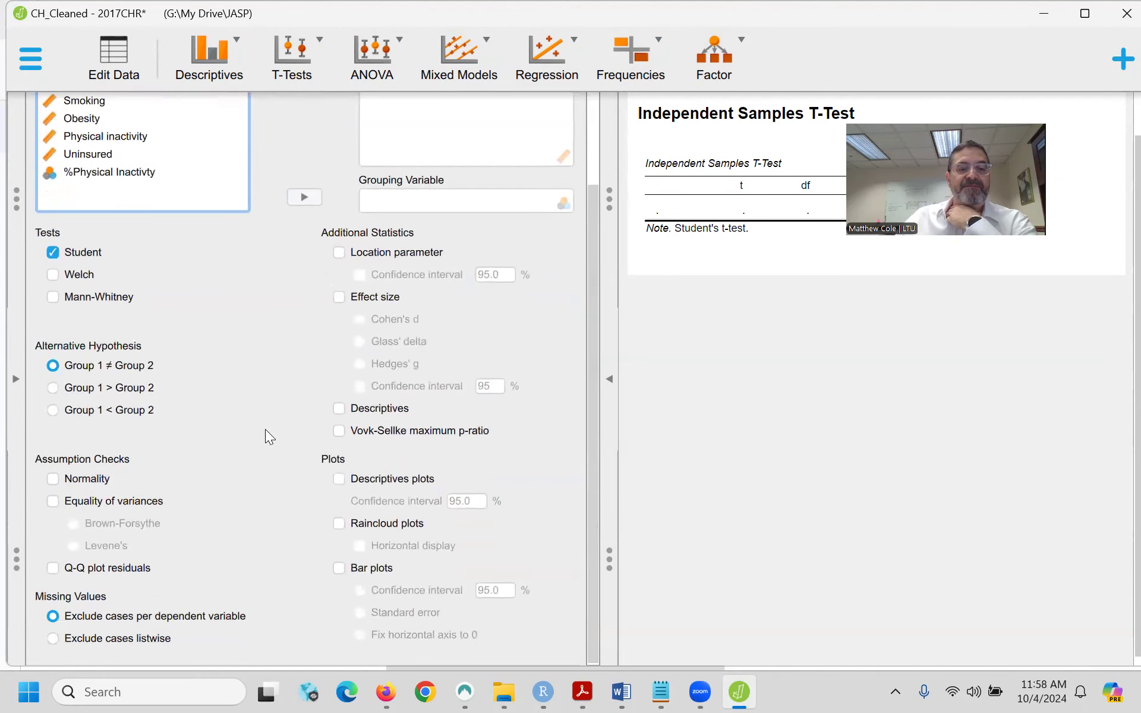
{"action": "left_click", "coordinate": [339, 299]}
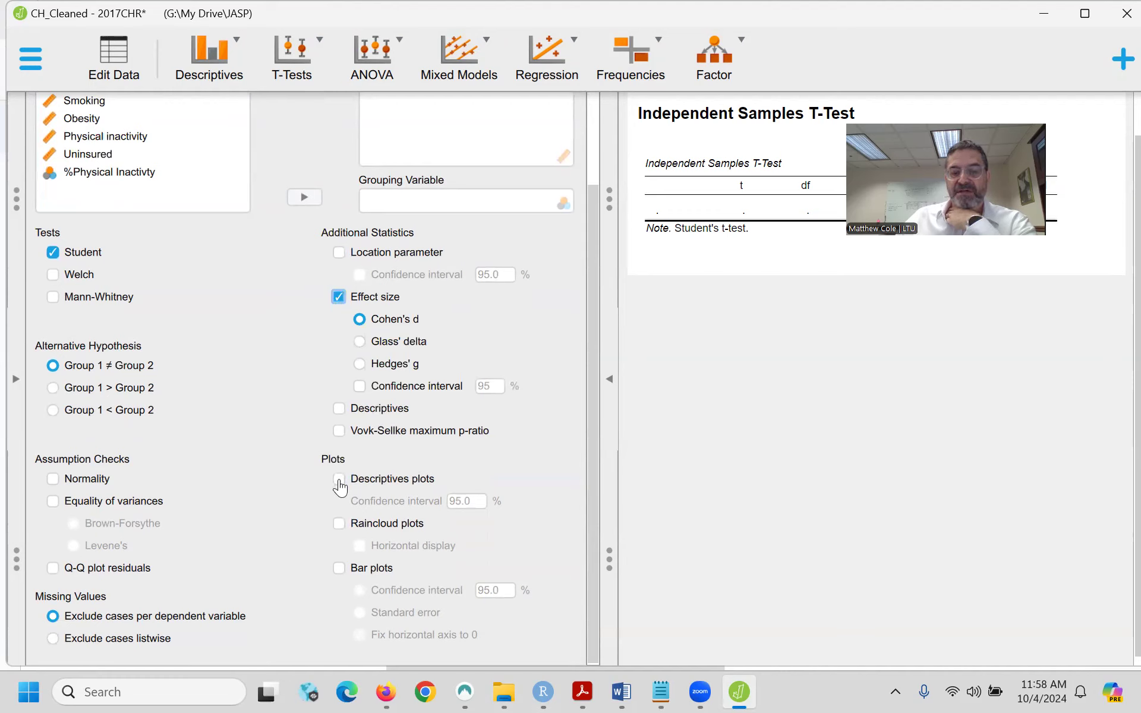
{"action": "left_click", "coordinate": [340, 409]}
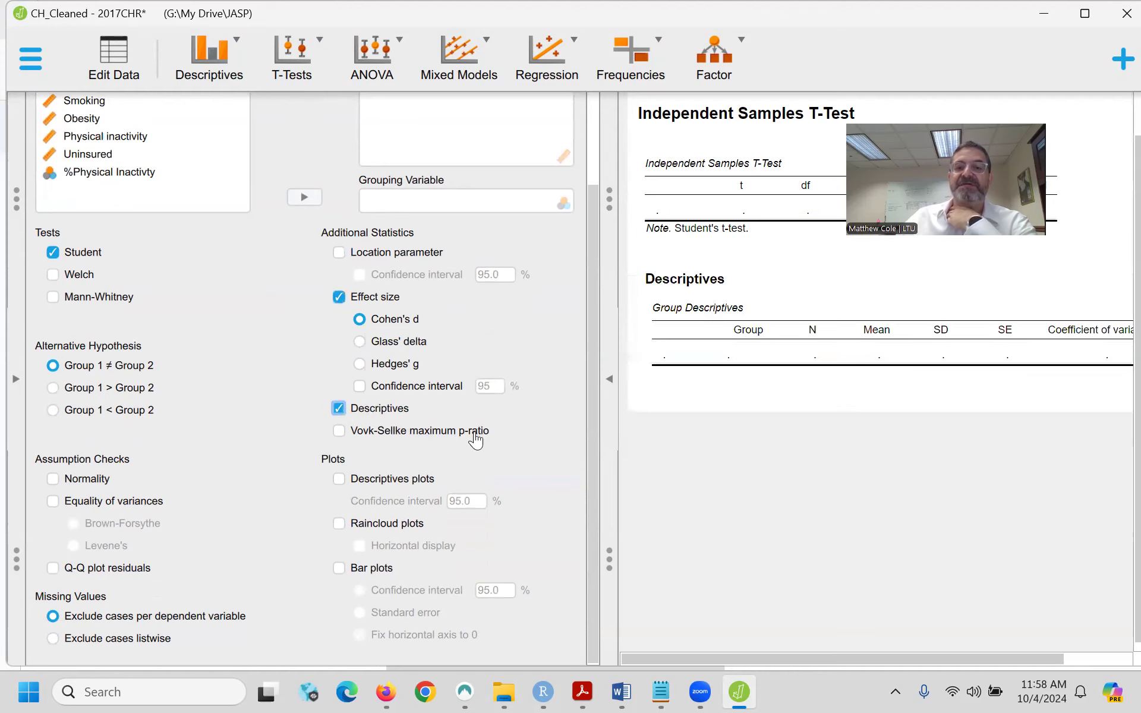
{"action": "left_click", "coordinate": [338, 478]}
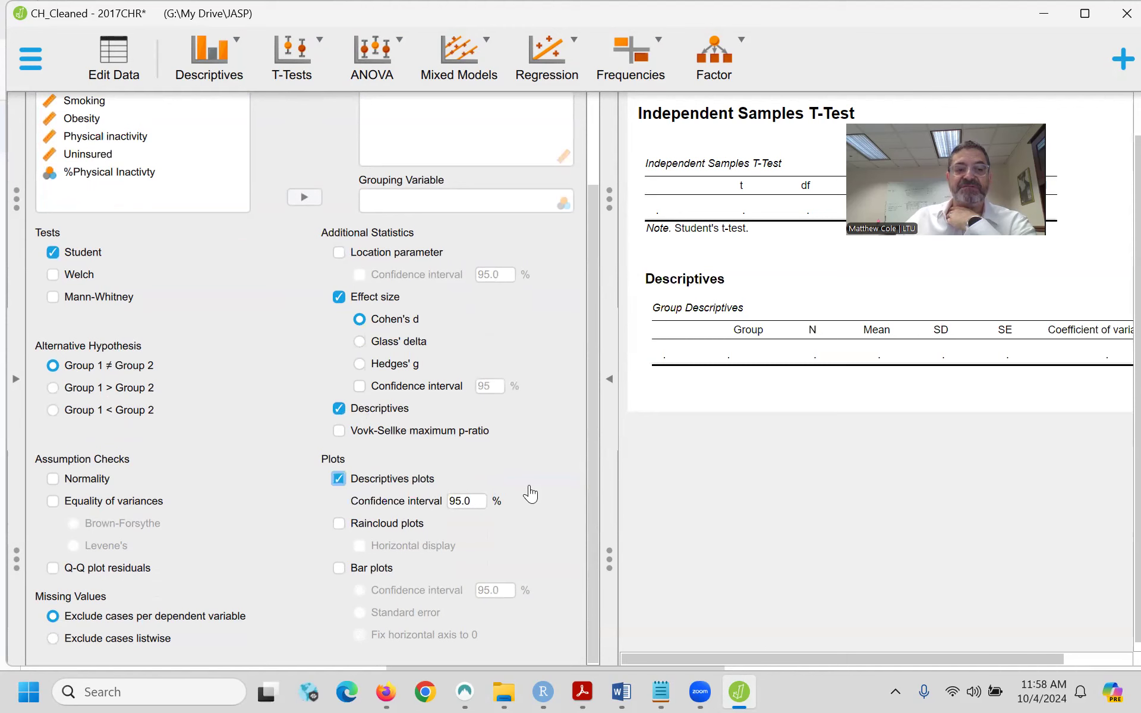
- Assign Obesity as the dependent variable of the independent samples t-test
{"action": "scroll", "coordinate": [507, 492], "scroll_direction": "up", "scroll_amount": 3}
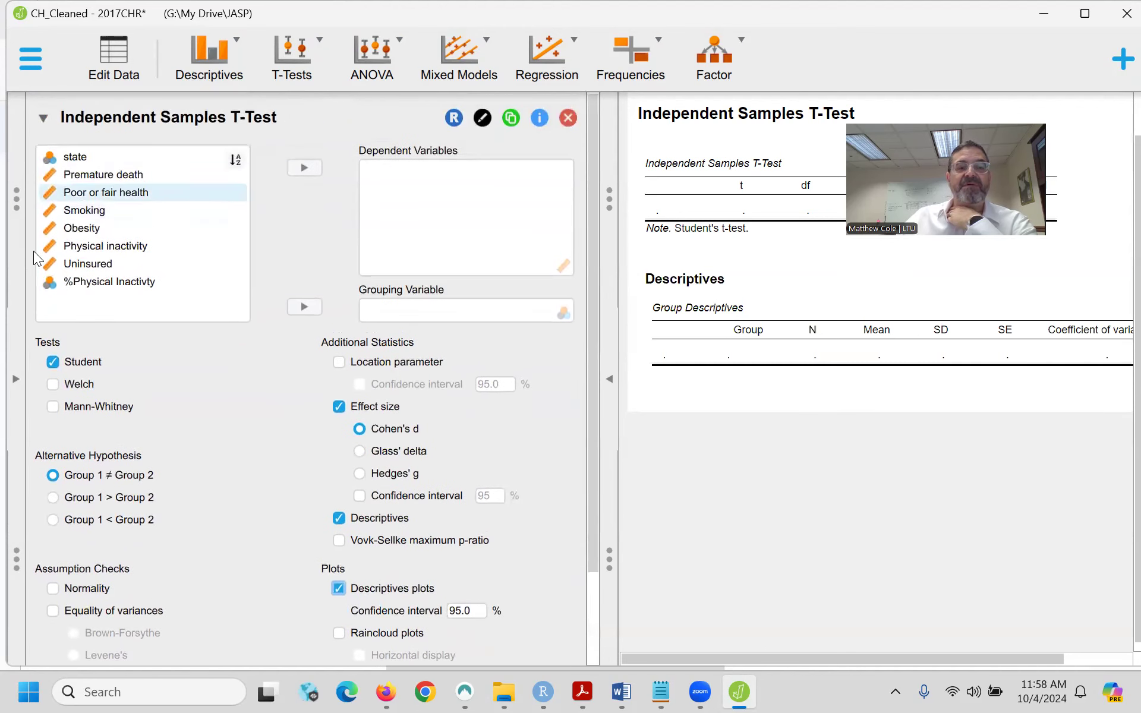
{"action": "left_click", "coordinate": [74, 228]}
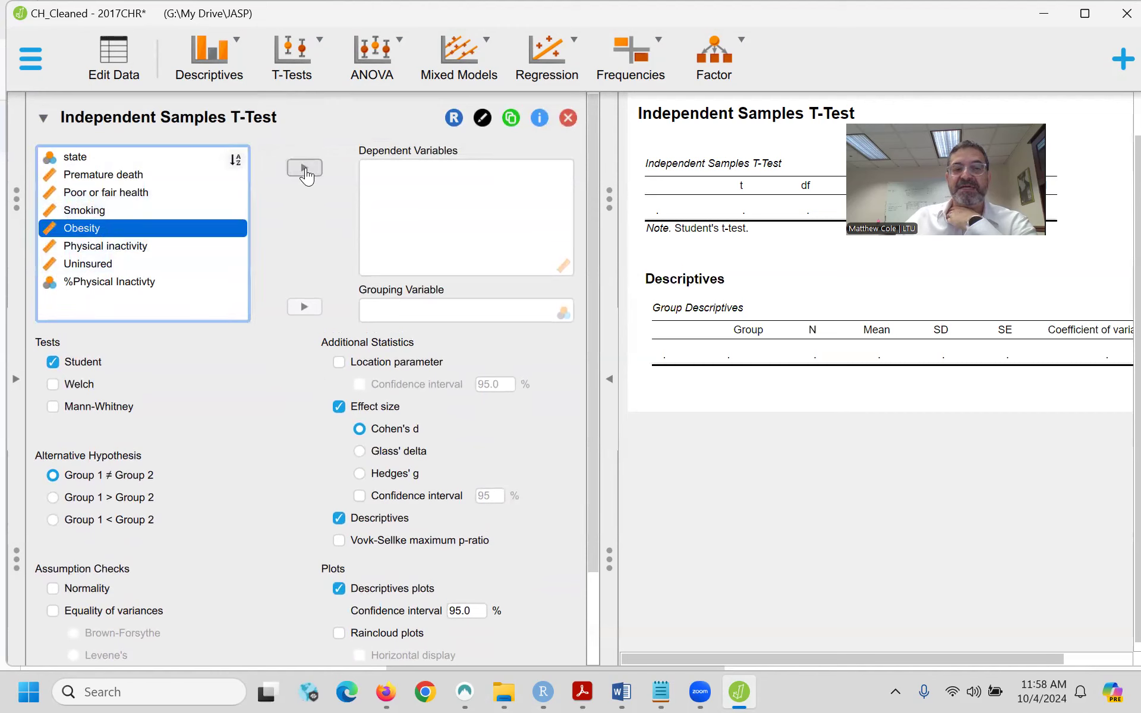
- Assign Obesity as the dependent variable and %Physical Inactivty as the grouping variable of the independent samples t-test
{"action": "left_click", "coordinate": [305, 174]}
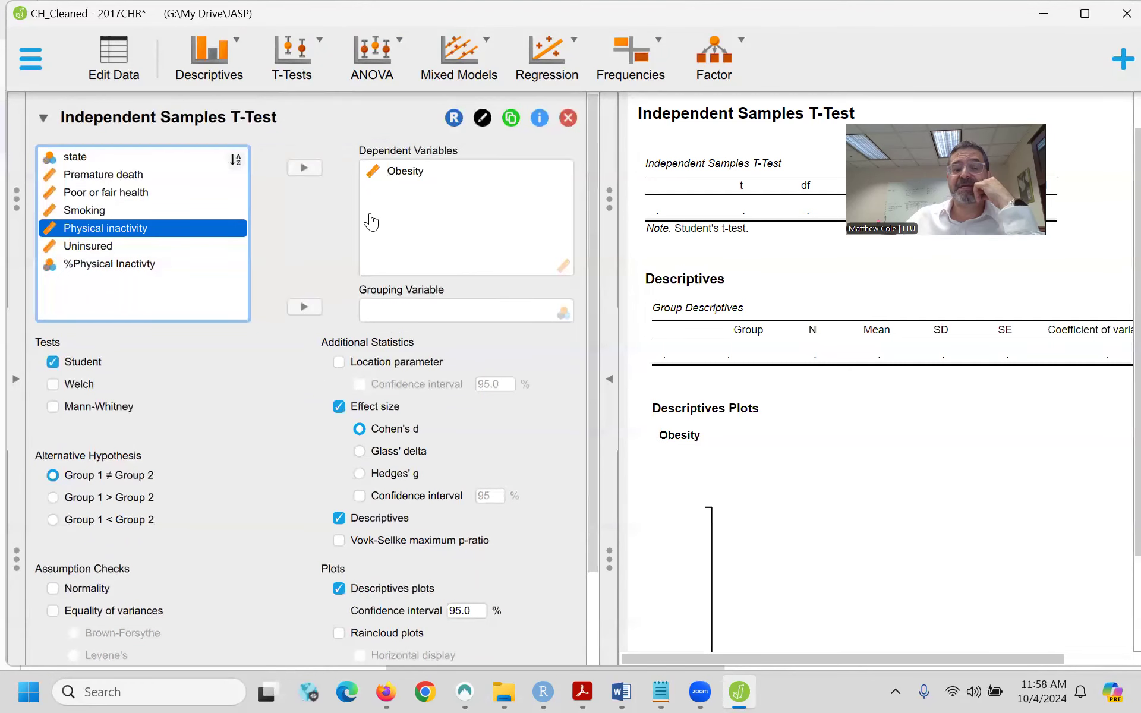
{"action": "left_click", "coordinate": [134, 264]}
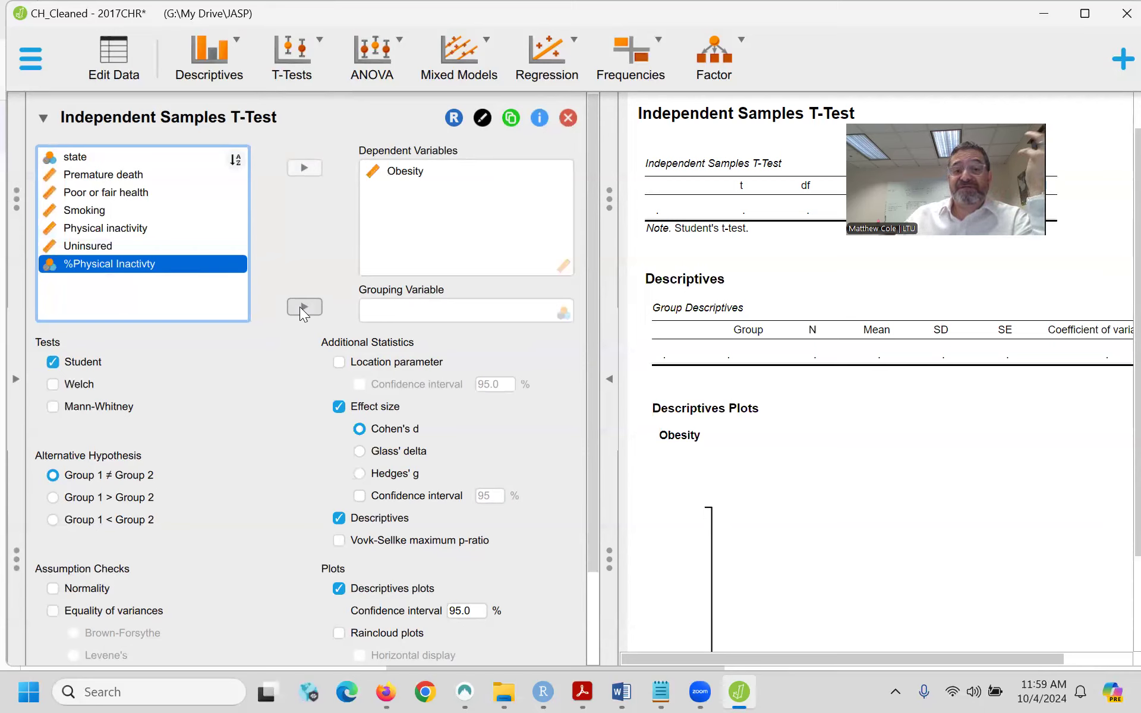
{"action": "left_click", "coordinate": [304, 307]}
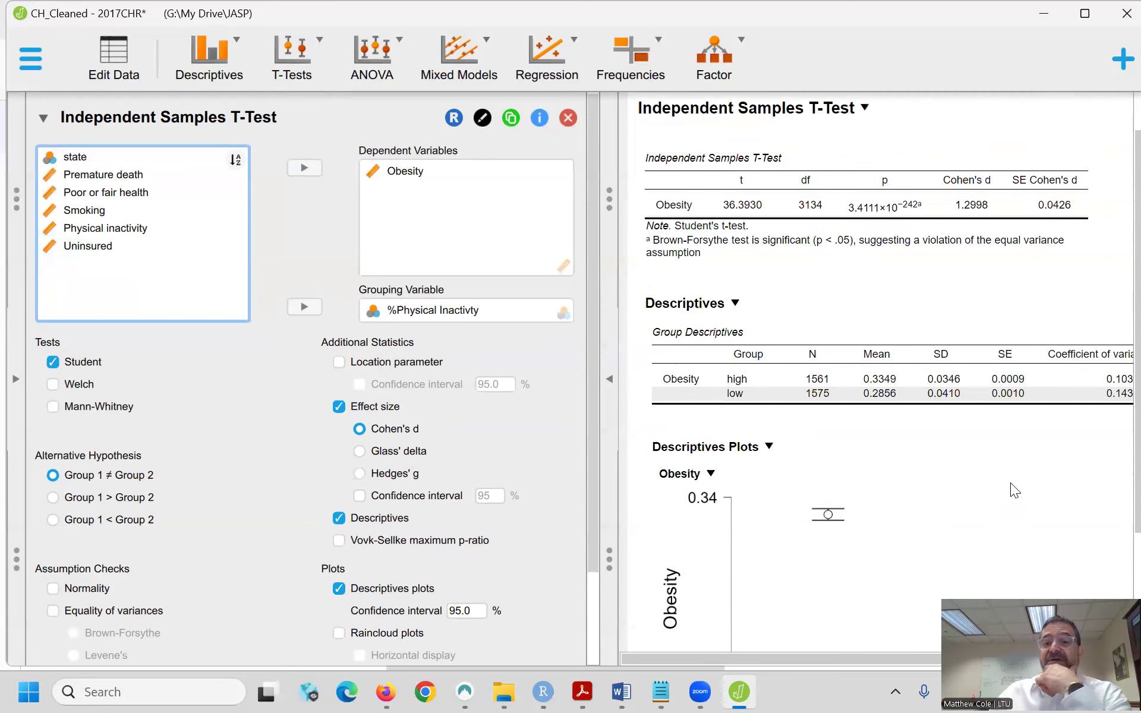
- Replace the Student test with the Welch test for the obesity comparison
{"action": "scroll", "coordinate": [1010, 483], "scroll_direction": "up", "scroll_amount": 1}
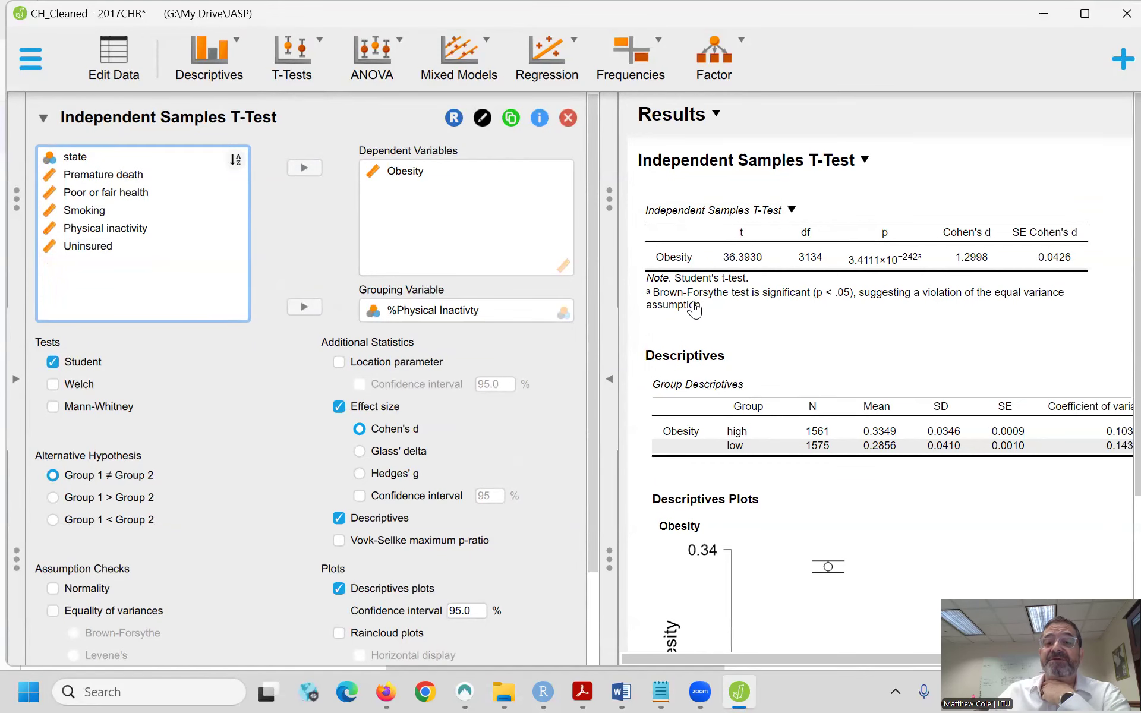
{"action": "left_click", "coordinate": [53, 362]}
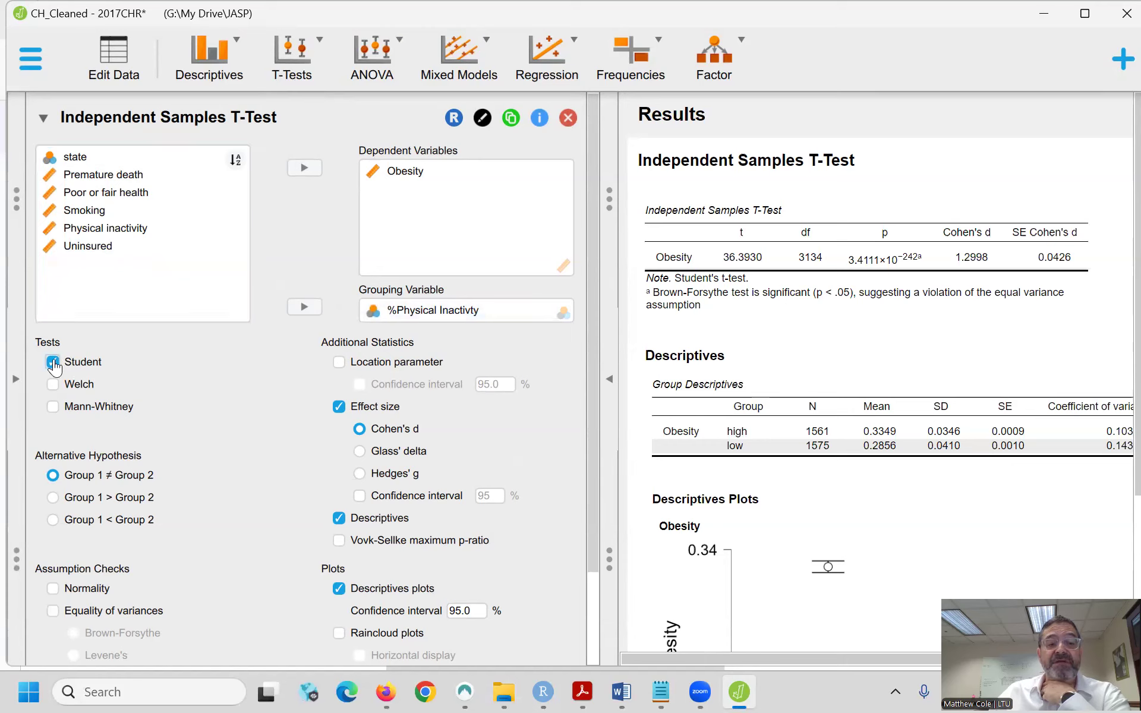
{"action": "left_click", "coordinate": [53, 385]}
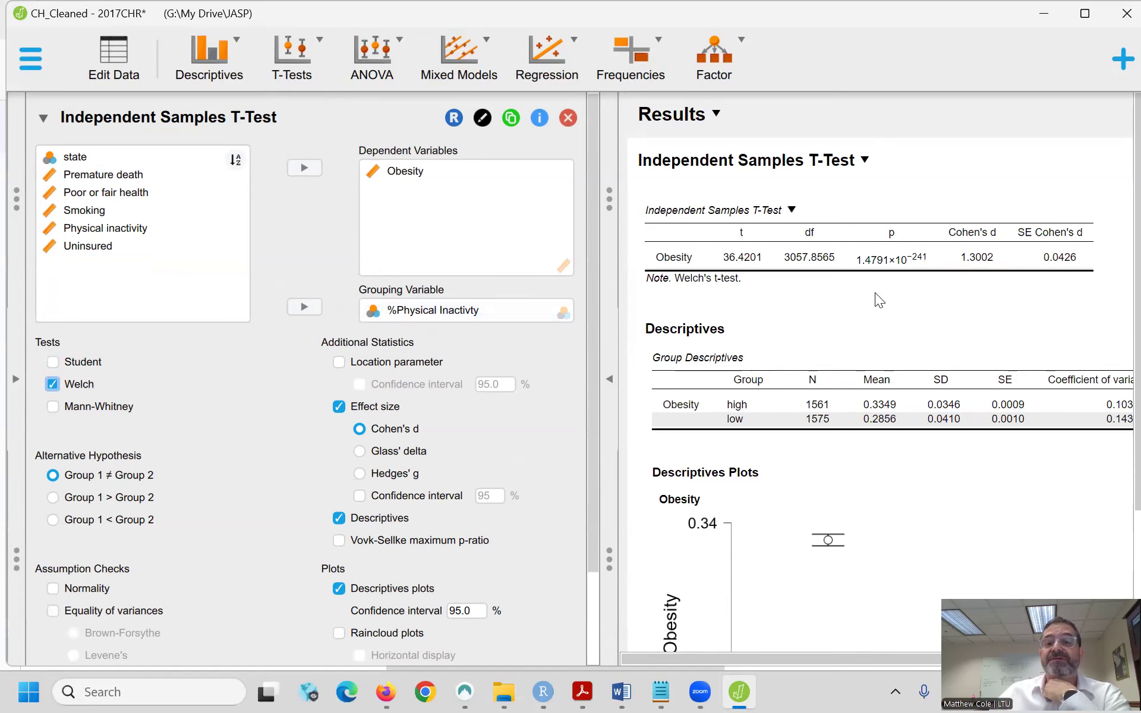
- Examine the Welch t-test table, Cohen's d, the group descriptives and the obesity plot for the high and low groups
{"action": "scroll", "coordinate": [902, 295], "scroll_direction": "down", "scroll_amount": 3}
{"action": "scroll", "coordinate": [902, 294], "scroll_direction": "up", "scroll_amount": 2}
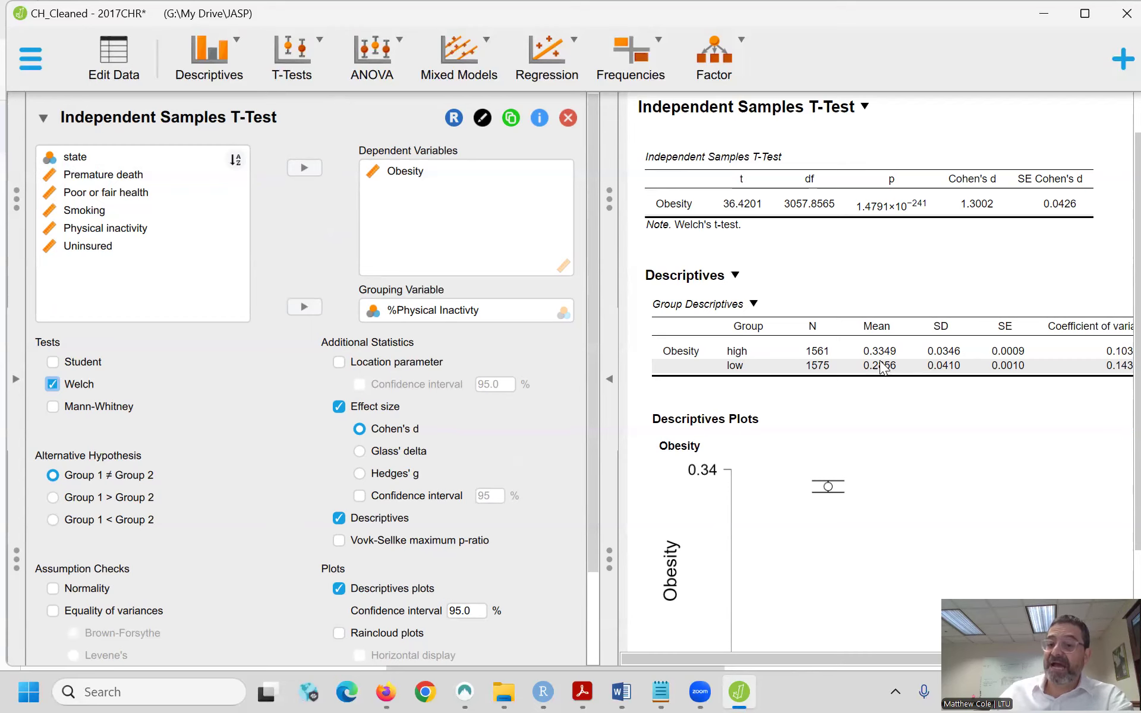
{"action": "scroll", "coordinate": [942, 497], "scroll_direction": "down", "scroll_amount": 2}
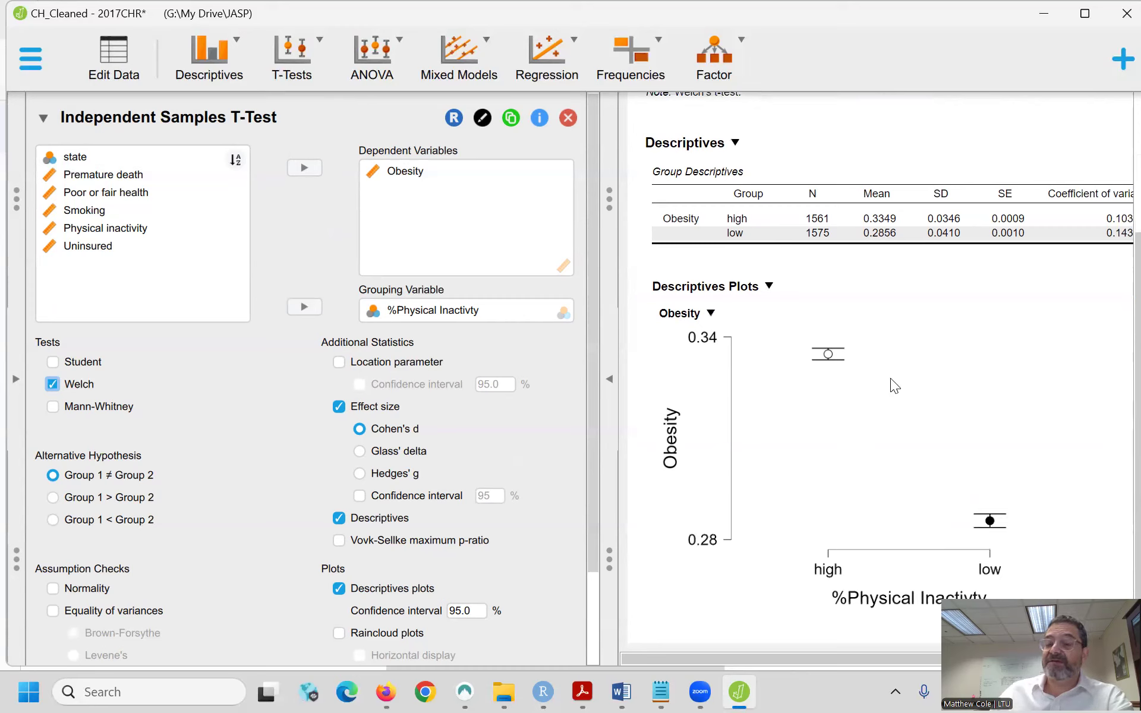
{"action": "scroll", "coordinate": [937, 491], "scroll_direction": "up", "scroll_amount": 3}
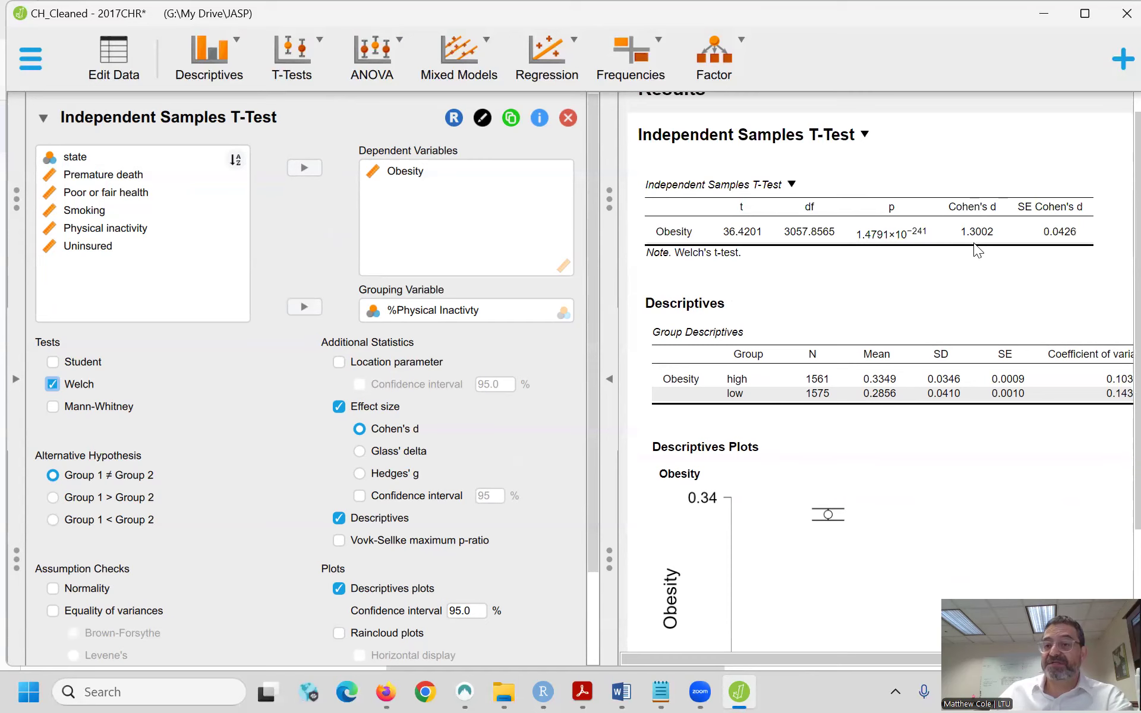
{"action": "scroll", "coordinate": [961, 336], "scroll_direction": "down", "scroll_amount": 2}
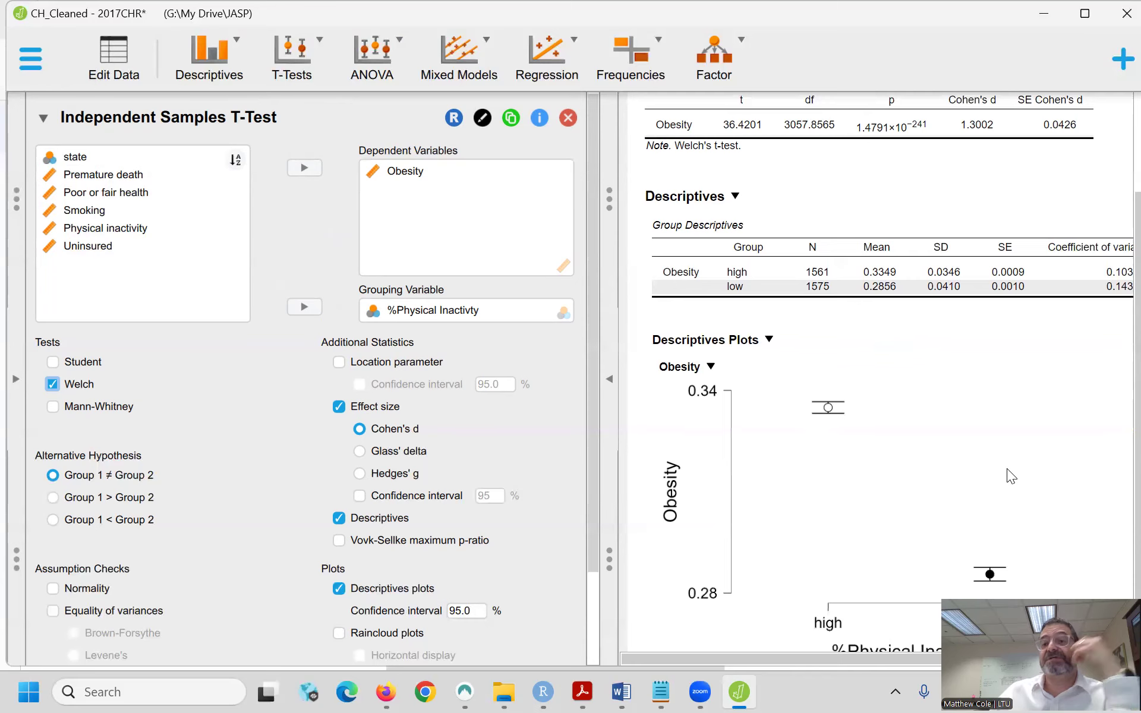
{"action": "scroll", "coordinate": [1016, 477], "scroll_direction": "up", "scroll_amount": 1}
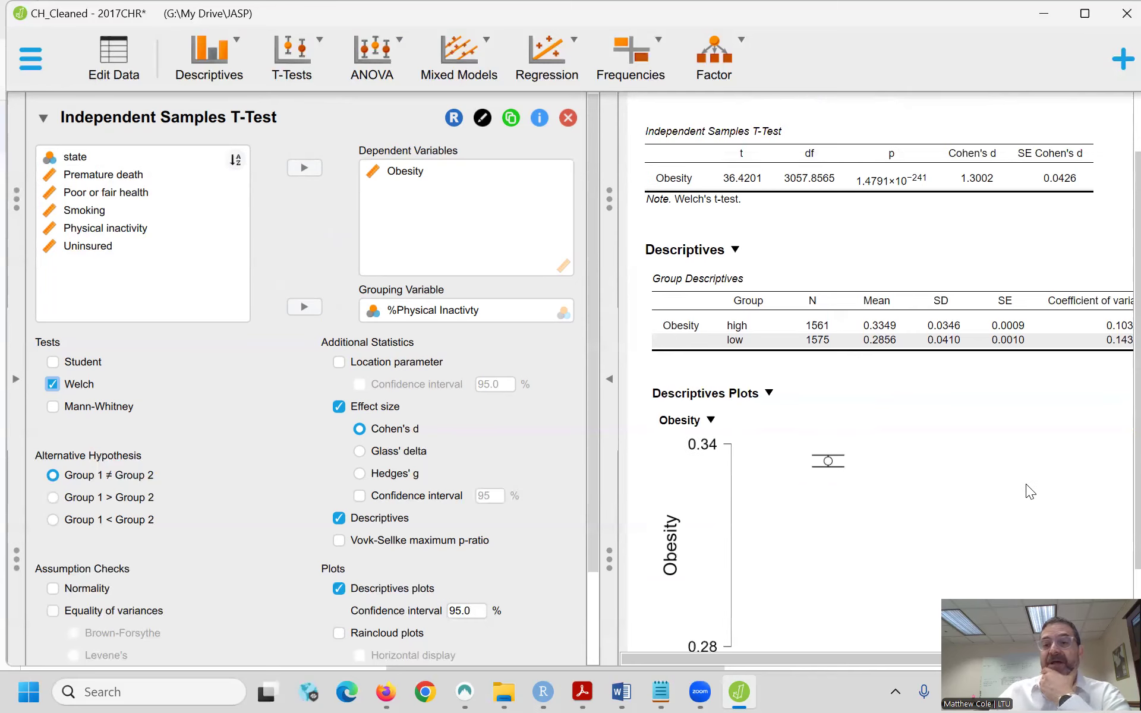
{"action": "scroll", "coordinate": [1026, 487], "scroll_direction": "down", "scroll_amount": 2}
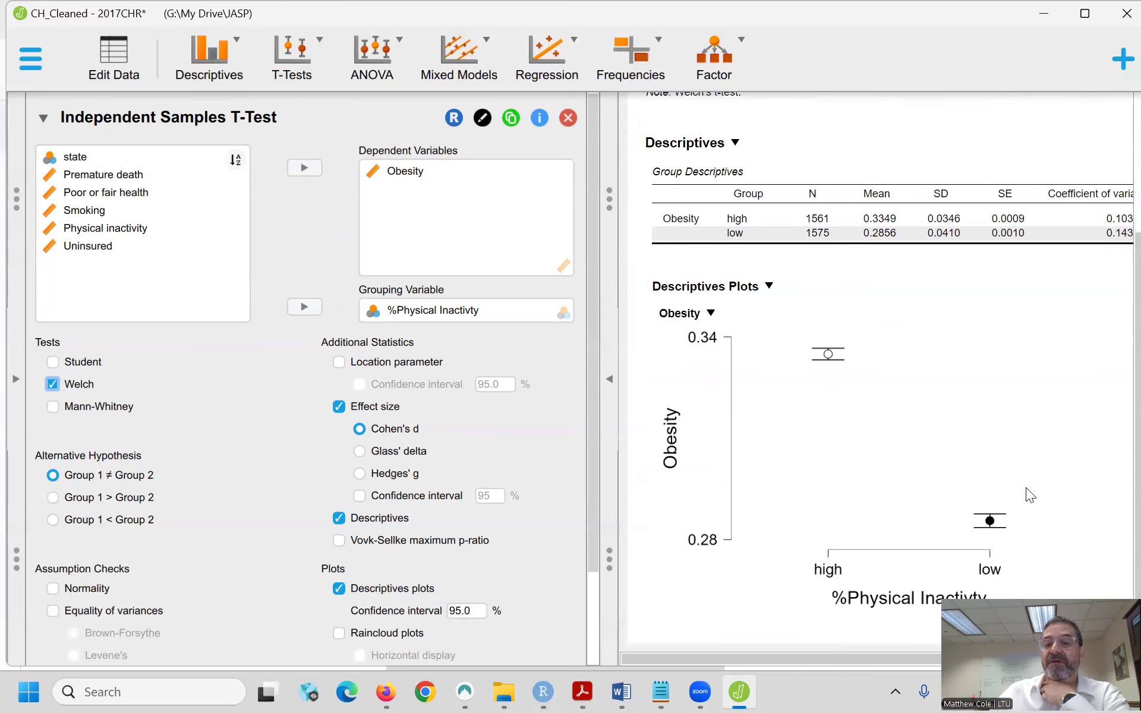
- Expand the results to full width and add note fields to the Independent Samples T-Test analysis
{"action": "left_click", "coordinate": [608, 380]}
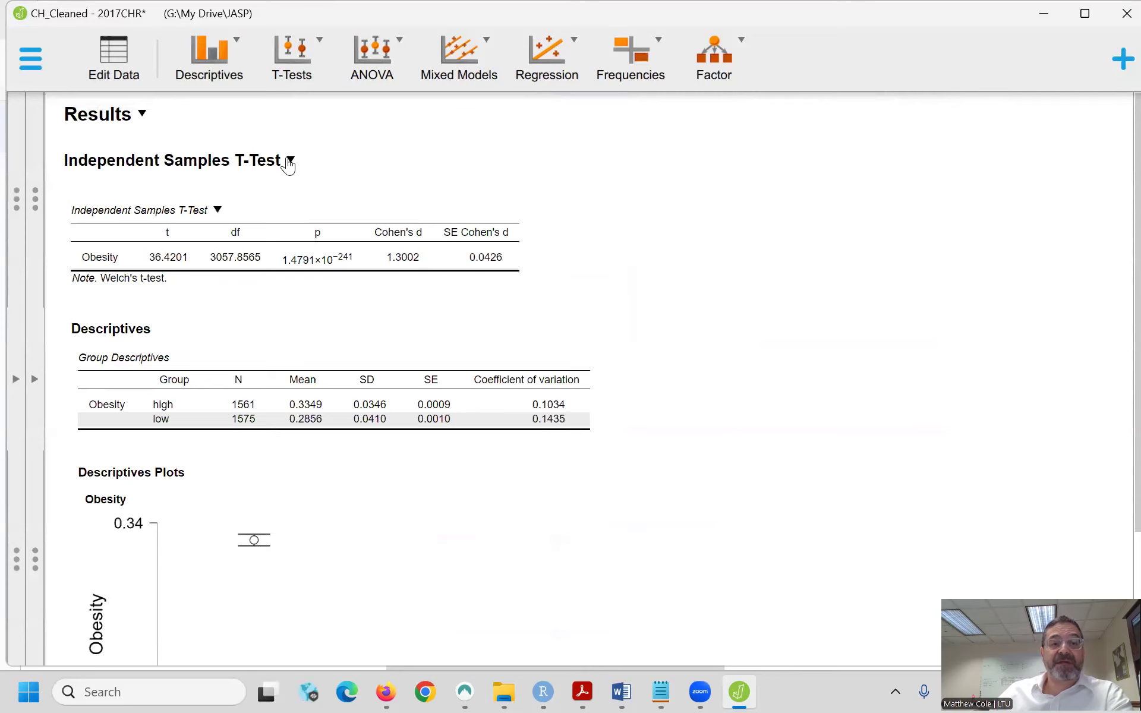
{"action": "left_click", "coordinate": [292, 162]}
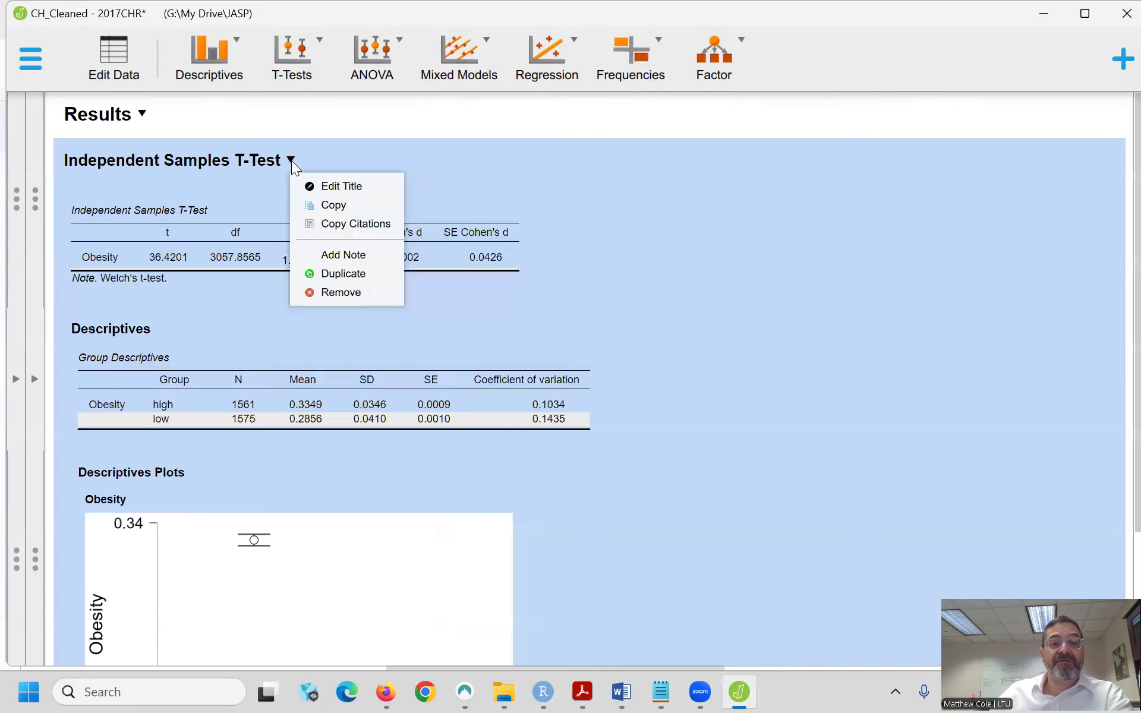
{"action": "left_click", "coordinate": [338, 254]}
{"action": "scroll", "coordinate": [543, 398], "scroll_direction": "down", "scroll_amount": 5}
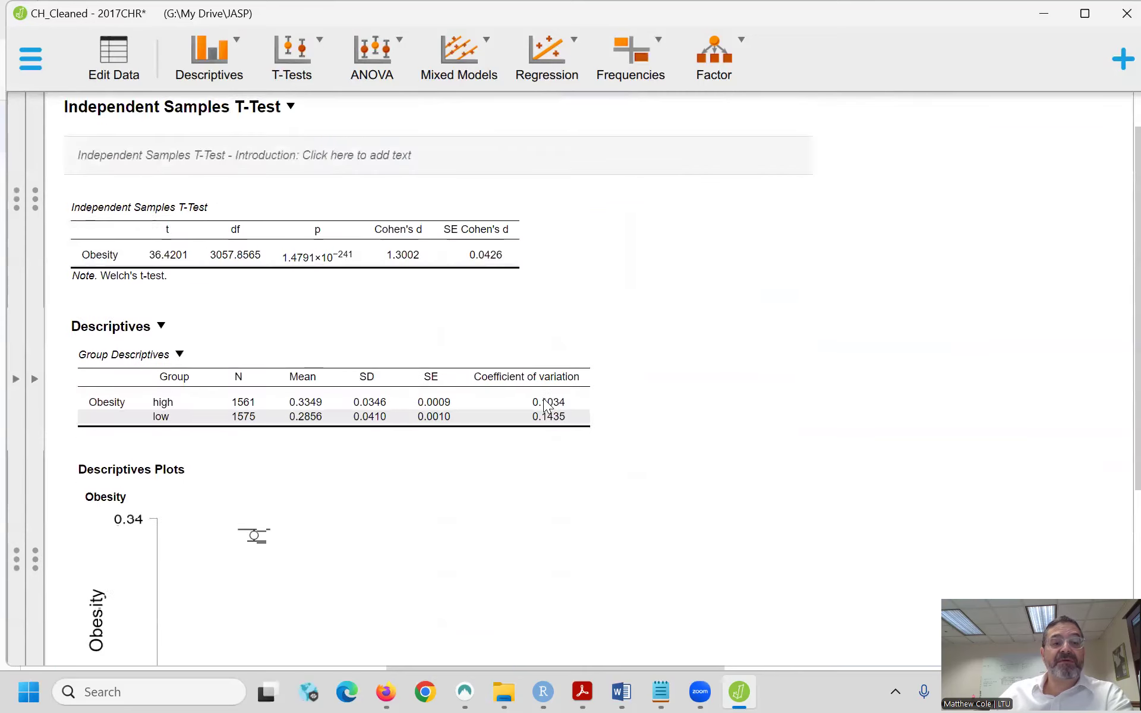
{"action": "scroll", "coordinate": [543, 398], "scroll_direction": "up", "scroll_amount": 3}
{"action": "scroll", "coordinate": [543, 405], "scroll_direction": "up", "scroll_amount": 3}
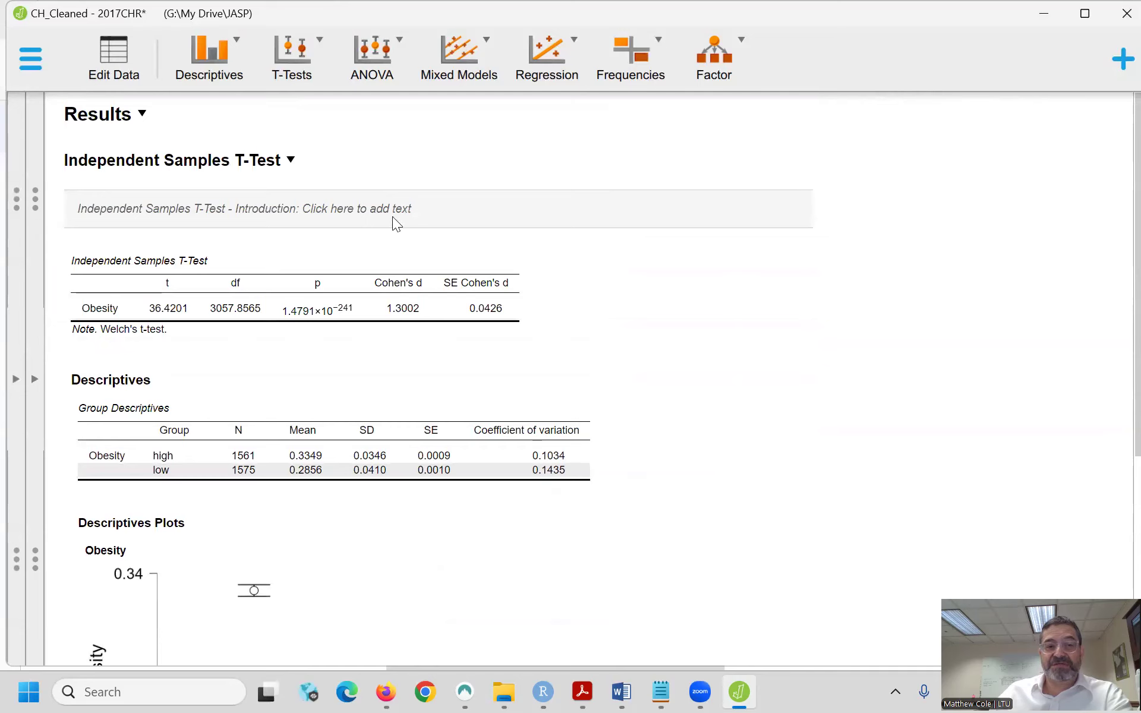
{"action": "scroll", "coordinate": [344, 258], "scroll_direction": "down", "scroll_amount": 5}
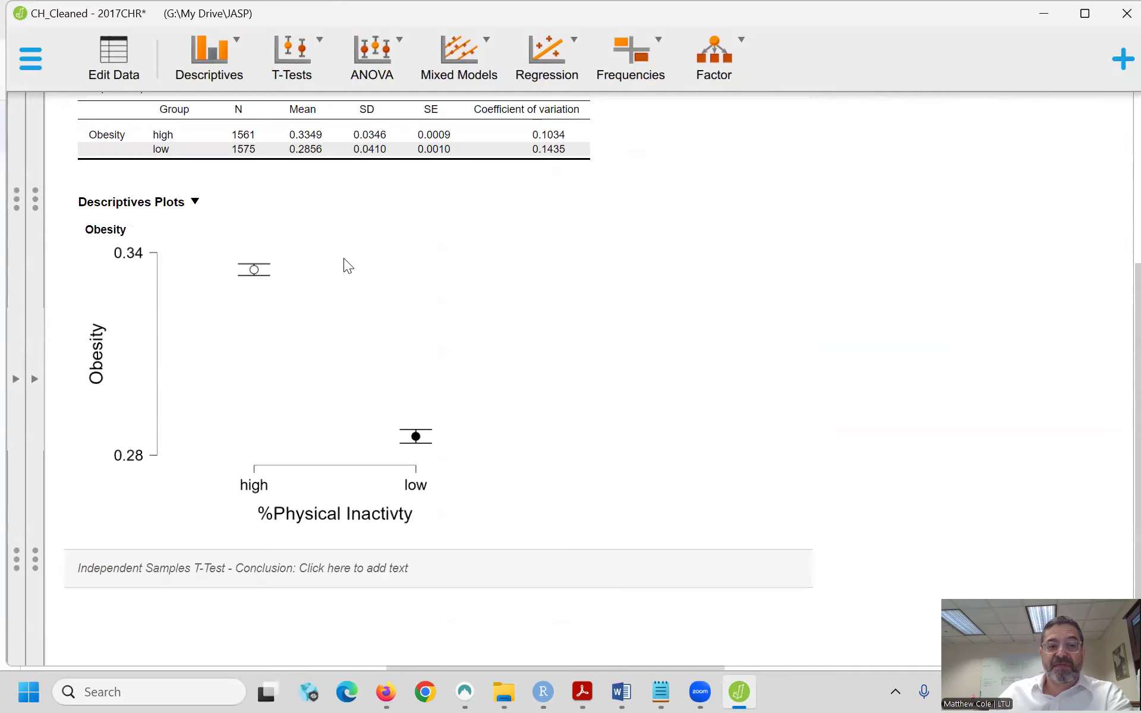
- Begin the t-test's conclusion note with "An independent samples t-test was conducted"
{"action": "left_click", "coordinate": [166, 563]}
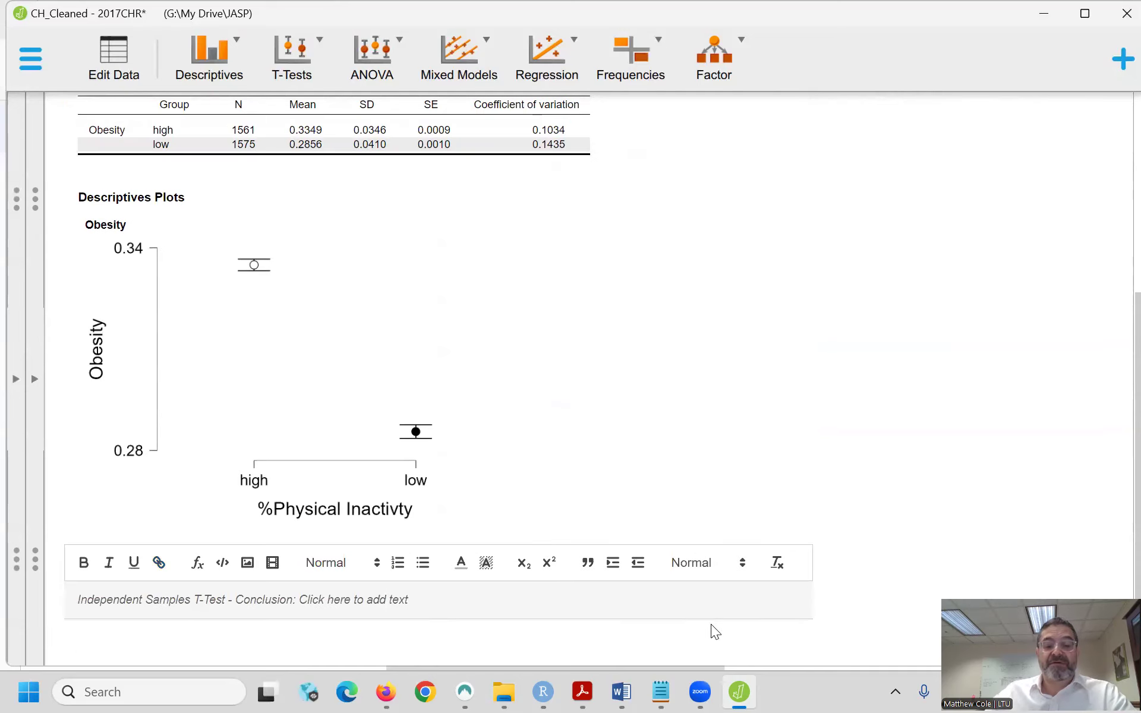
{"action": "type", "text": "A"}
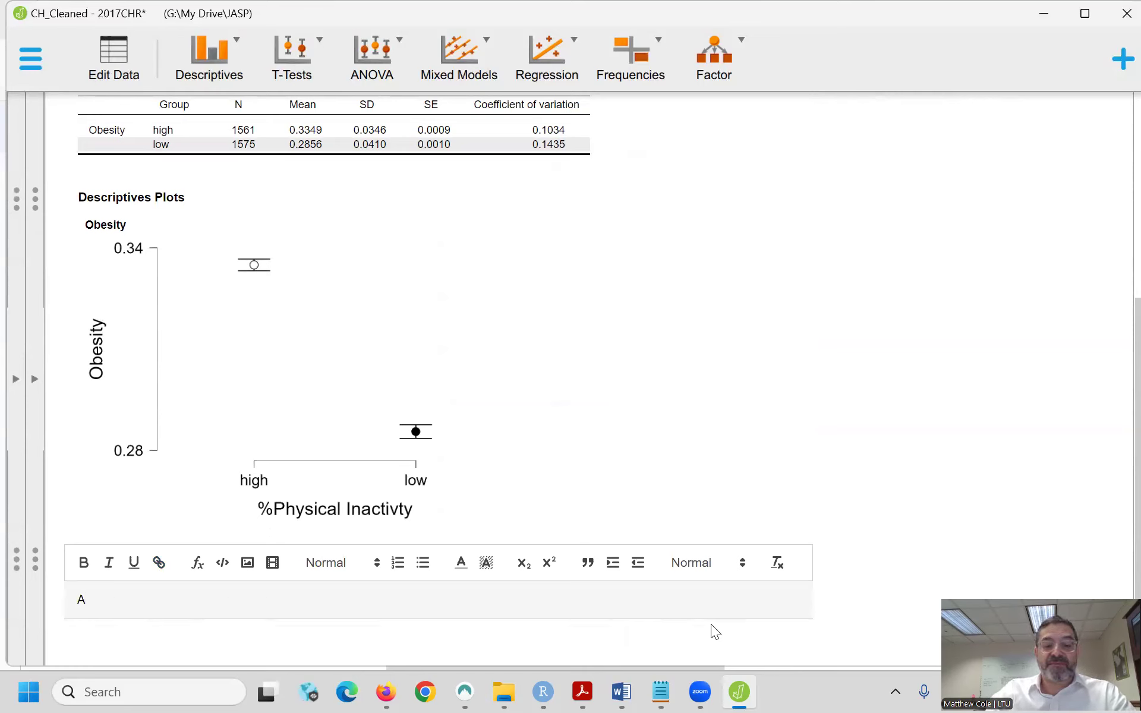
{"action": "type", "text": "n independe"}
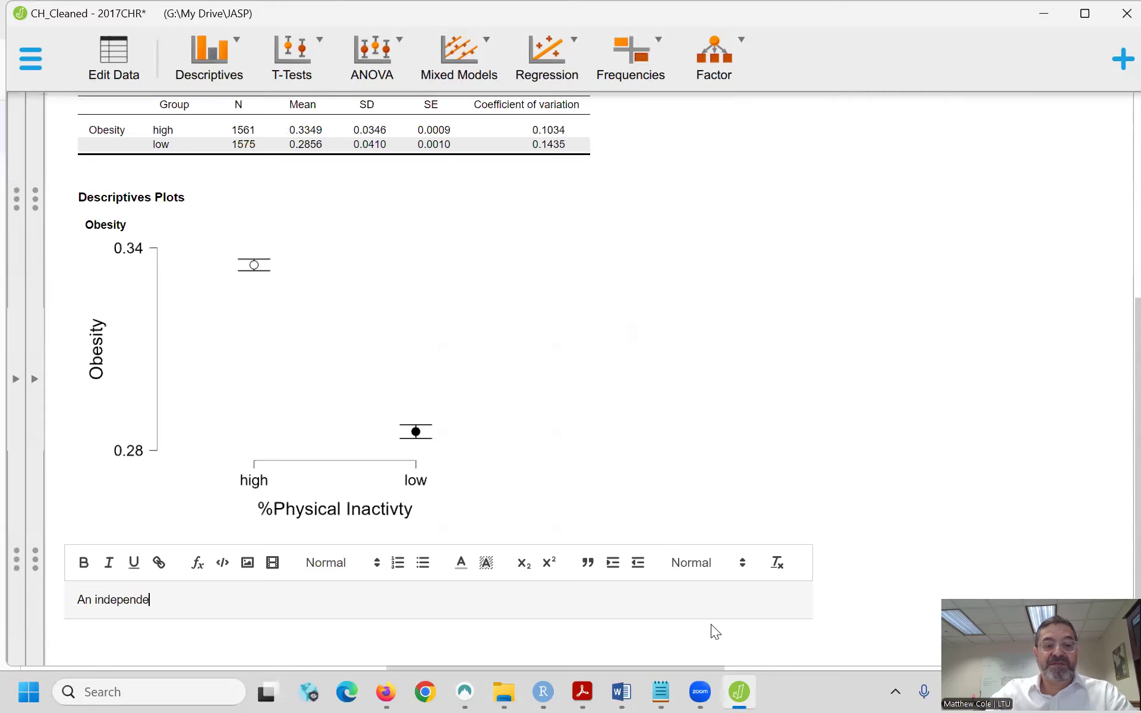
{"action": "type", "text": "nt samples t-test wa"}
{"action": "type", "text": "s success"}
{"action": "key", "text": "BackSpace"}
{"action": "key", "text": "BackSpace"}
{"action": "key", "text": "BackSpace"}
{"action": "key", "text": "BackSpace"}
{"action": "key", "text": "BackSpace"}
{"action": "key", "text": "BackSpace"}
{"action": "key", "text": "BackSpace"}
{"action": "type", "text": "condd"}
{"action": "key", "text": "BackSpace"}
{"action": "type", "text": "cut"}
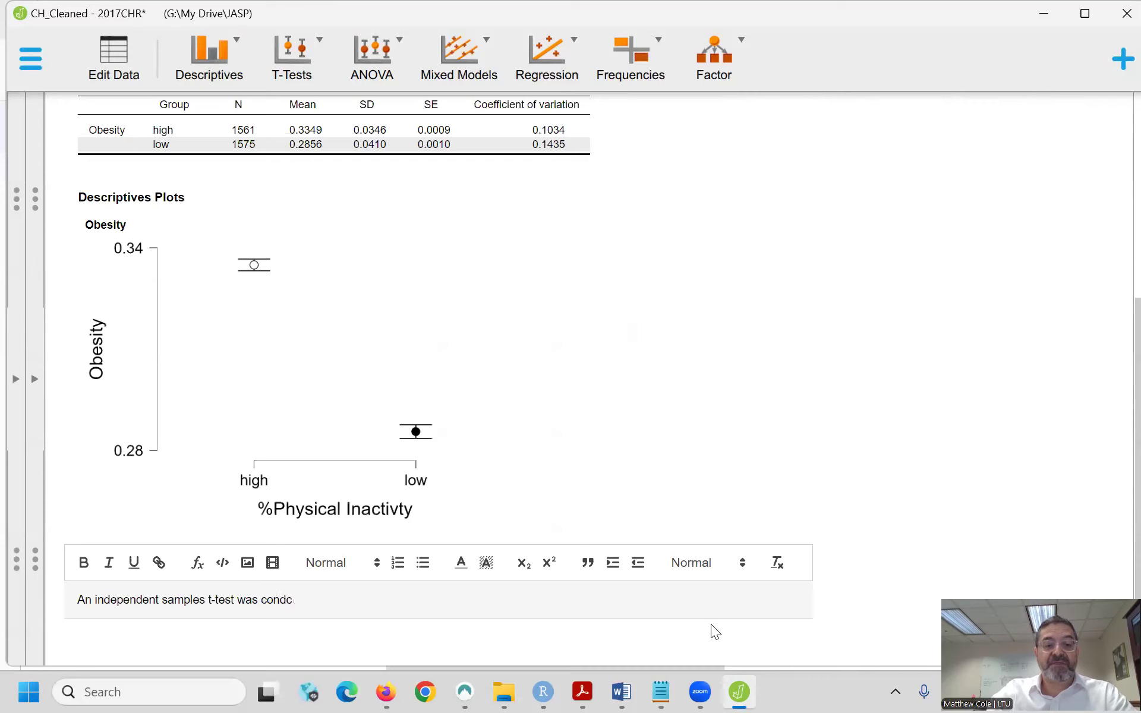
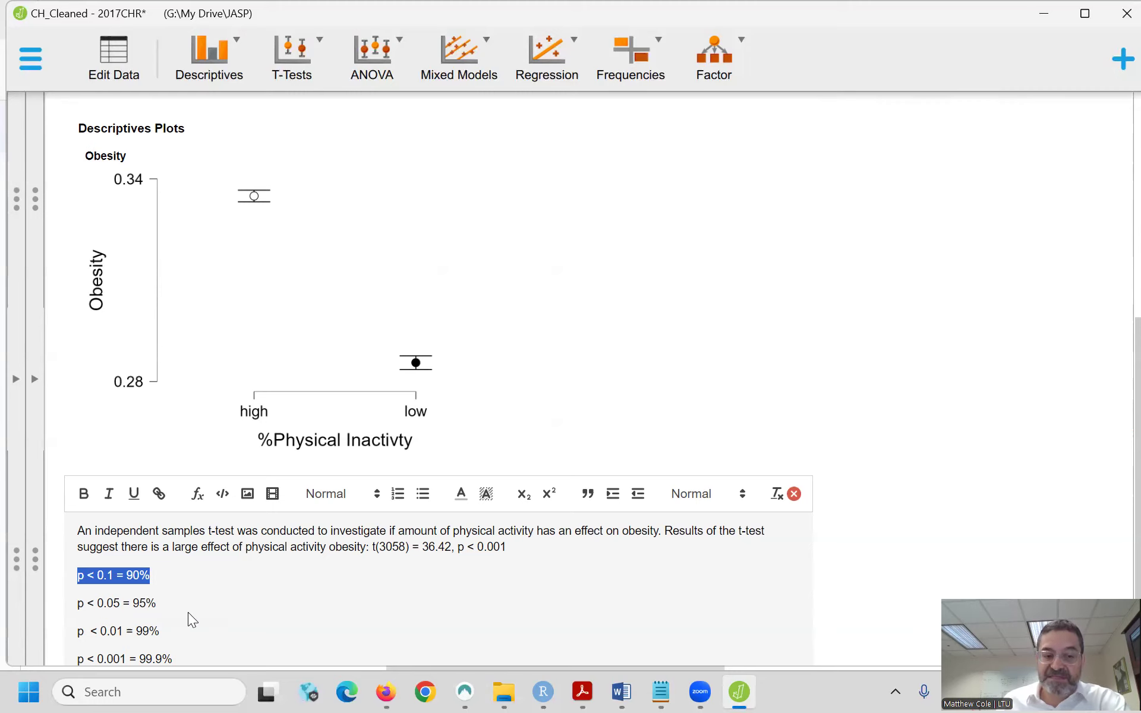
- Add the effect size ", Cohen's d = 1.3." after "p < 0.001" in the conclusion note, using the value from the t-test table
{"action": "scroll", "coordinate": [162, 611], "scroll_direction": "down", "scroll_amount": 1}
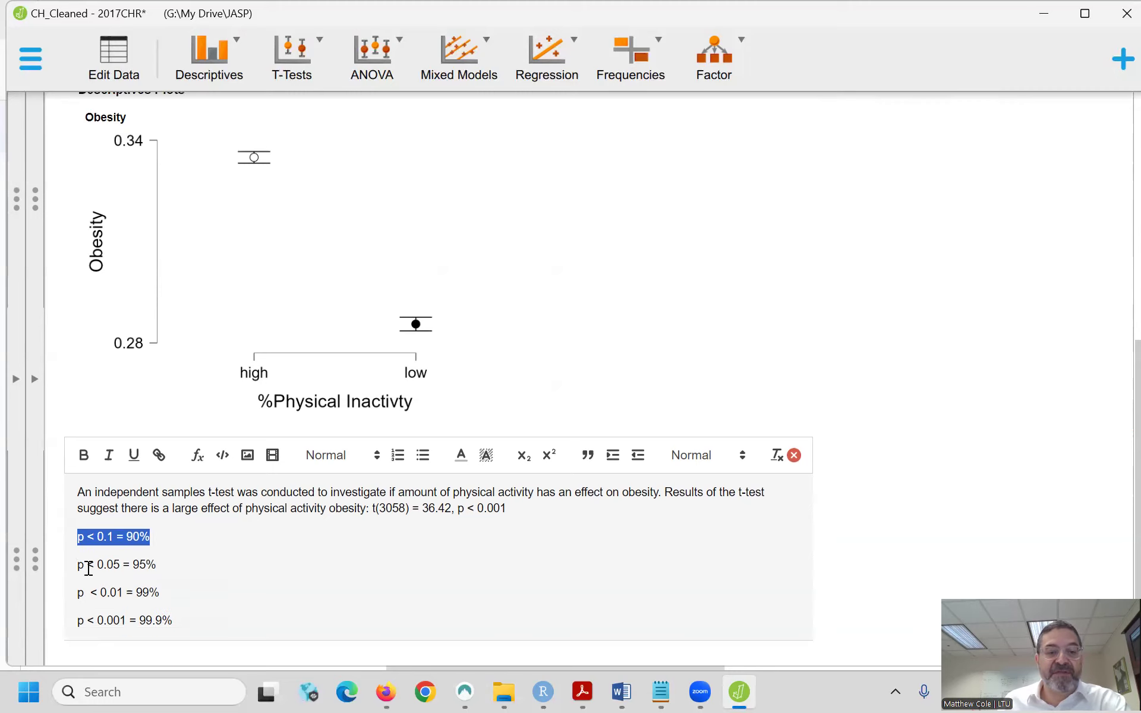
{"action": "double_click", "coordinate": [461, 510]}
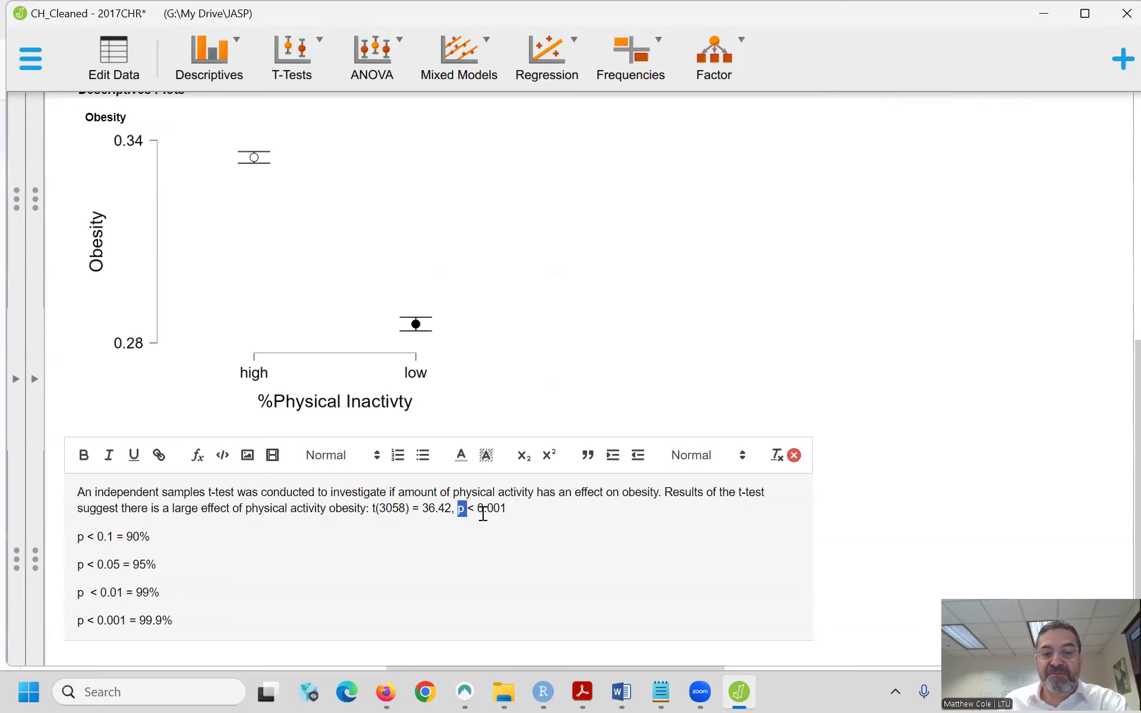
{"action": "left_click_drag", "start_coordinate": [483, 514], "coordinate": [512, 507]}
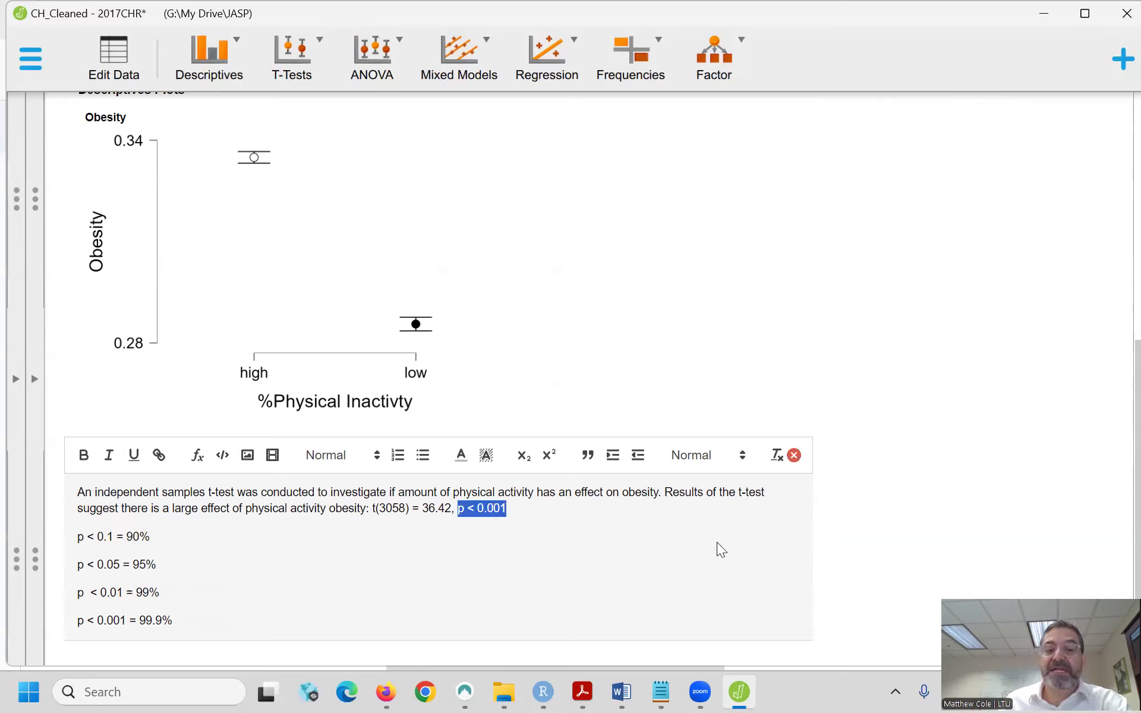
{"action": "left_click", "coordinate": [508, 509]}
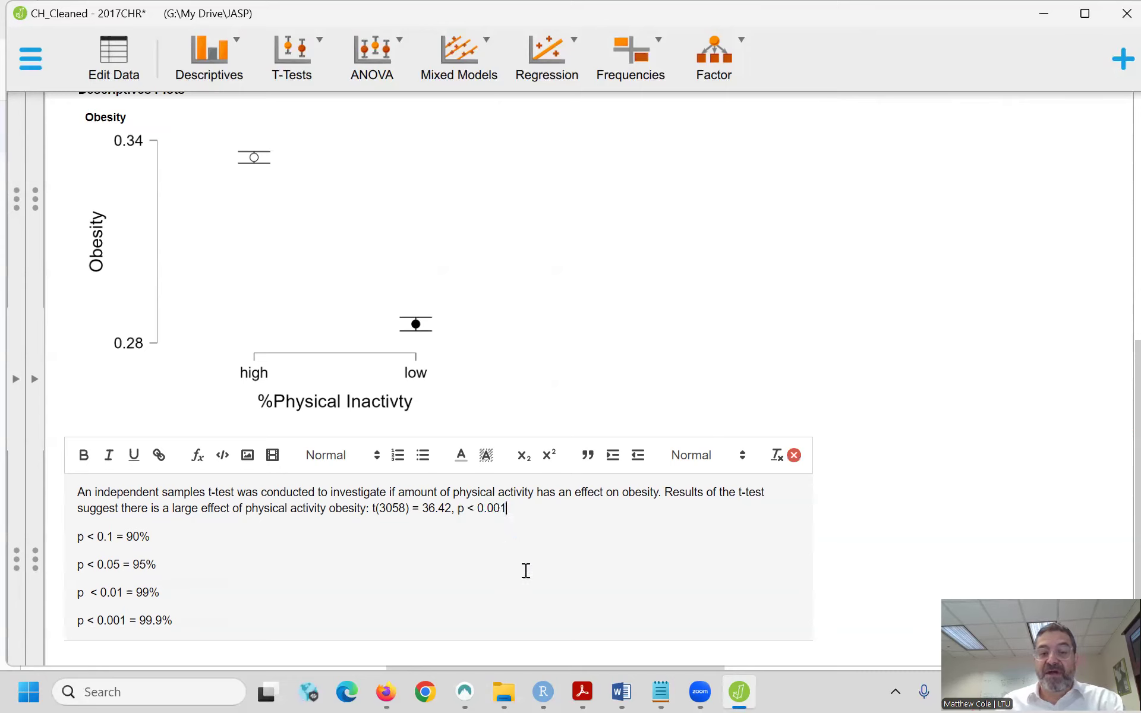
{"action": "type", "text": ", Cohen's d ="}
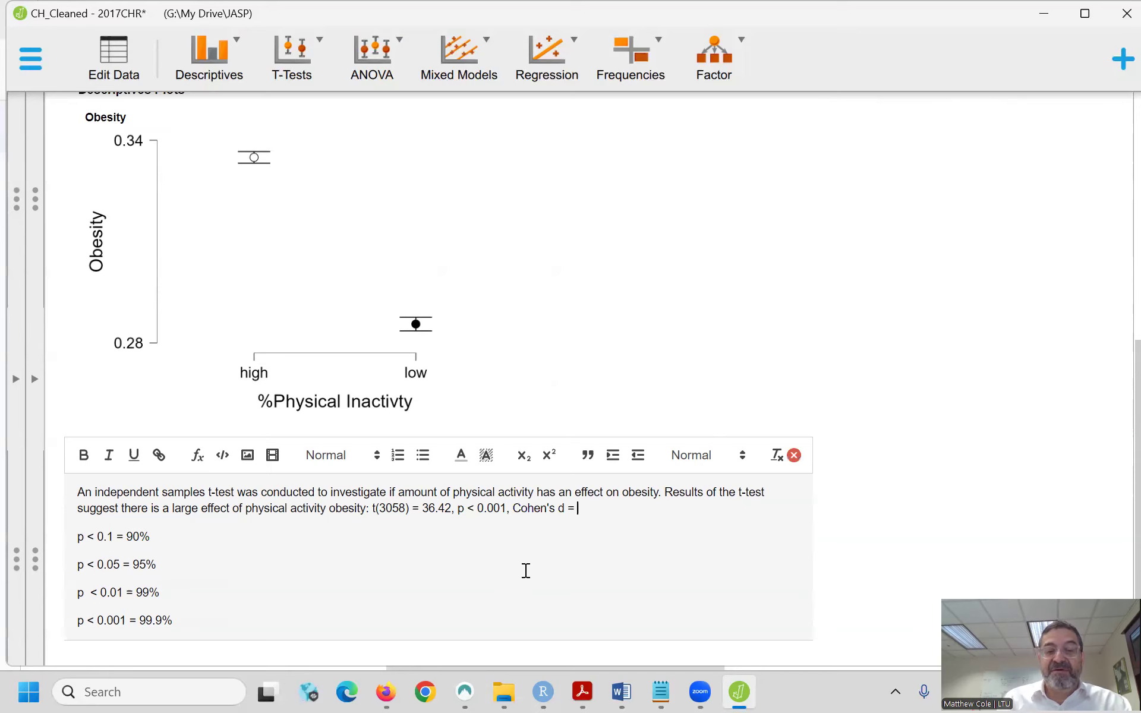
{"action": "scroll", "coordinate": [625, 460], "scroll_direction": "up", "scroll_amount": 5}
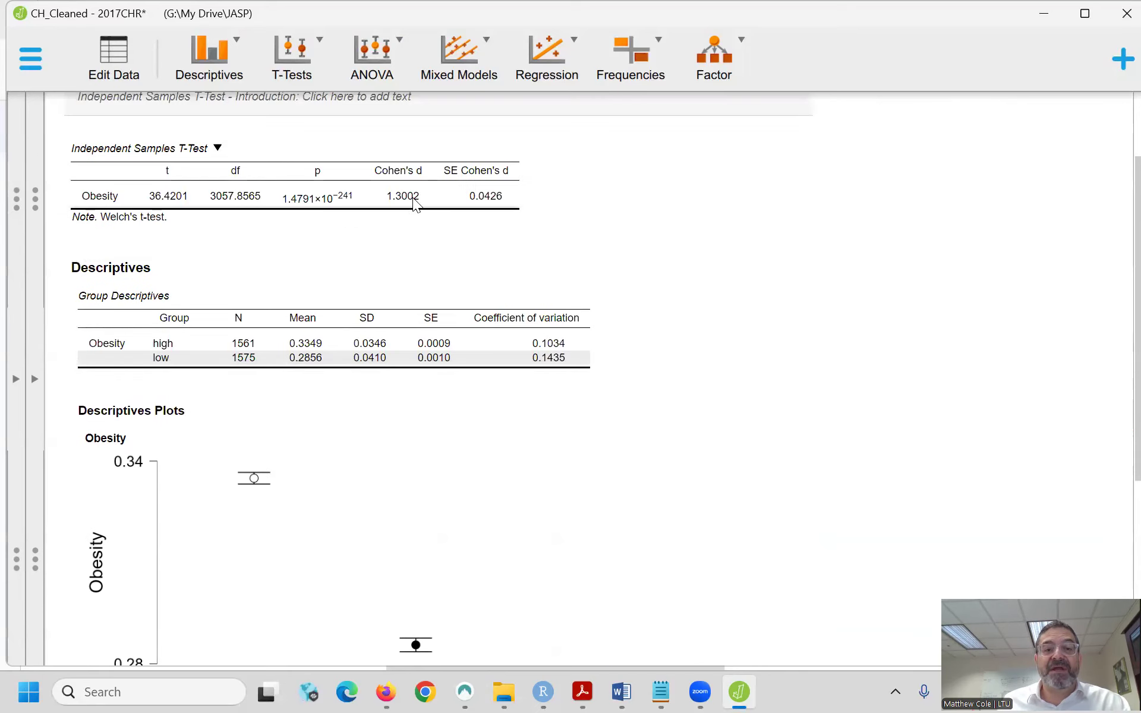
{"action": "scroll", "coordinate": [529, 351], "scroll_direction": "down", "scroll_amount": 6}
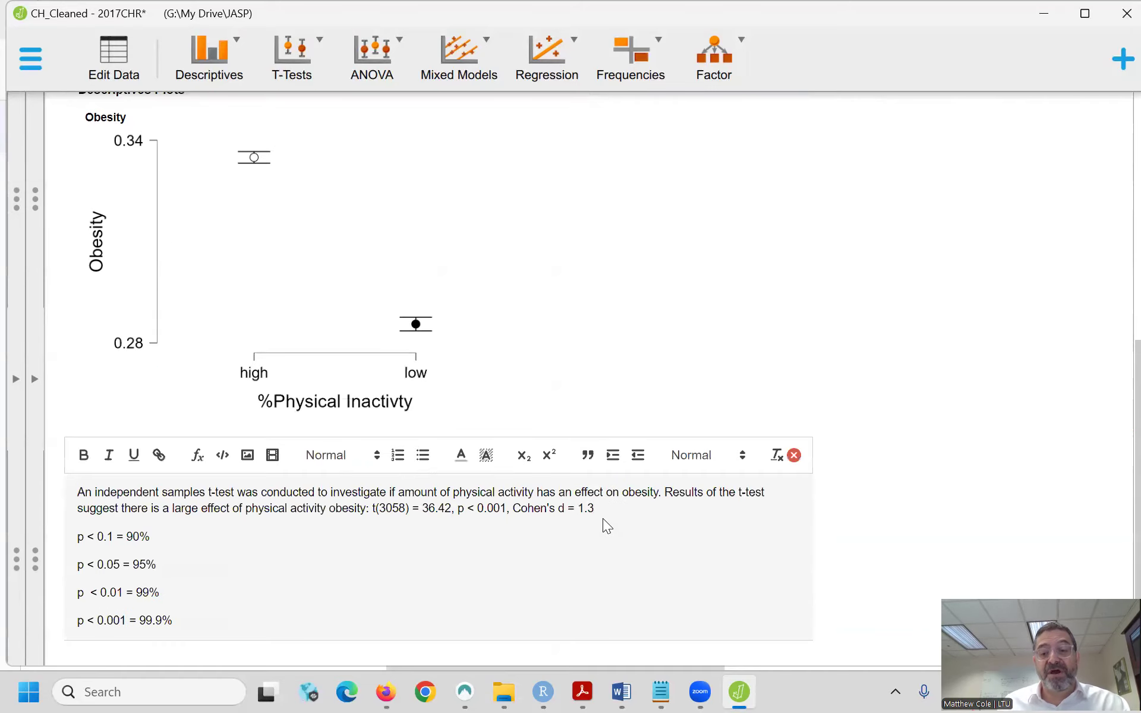
{"action": "type", "text": "."}
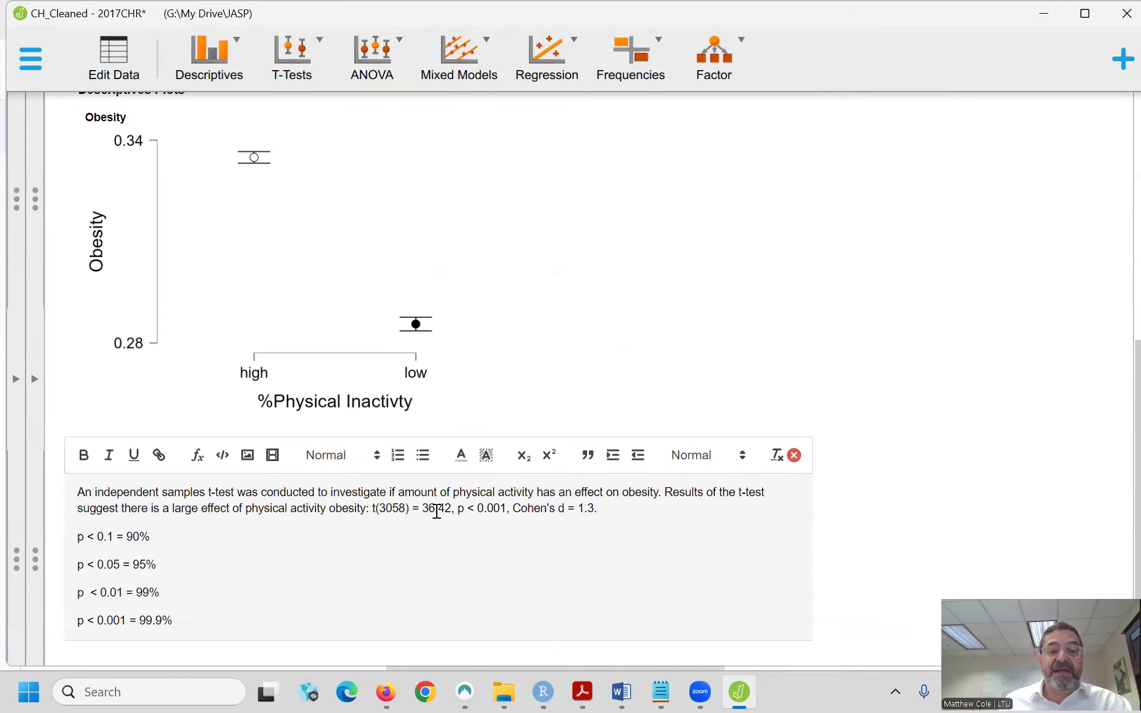
- Delete the four lines relating p-values to confidence percentages, from "p < 0.1 = 90%" to "p < 0.001 = 99.9%", below the conclusion
{"action": "left_click_drag", "start_coordinate": [79, 536], "coordinate": [226, 630]}
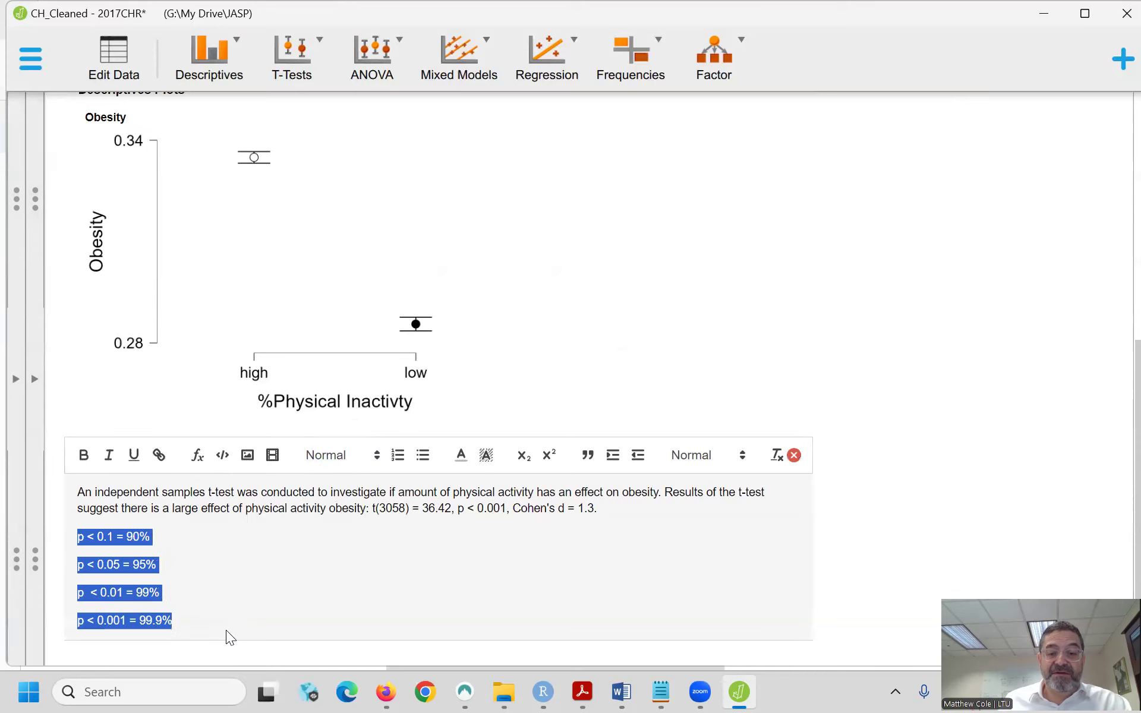
{"action": "key", "text": "BackSpace"}
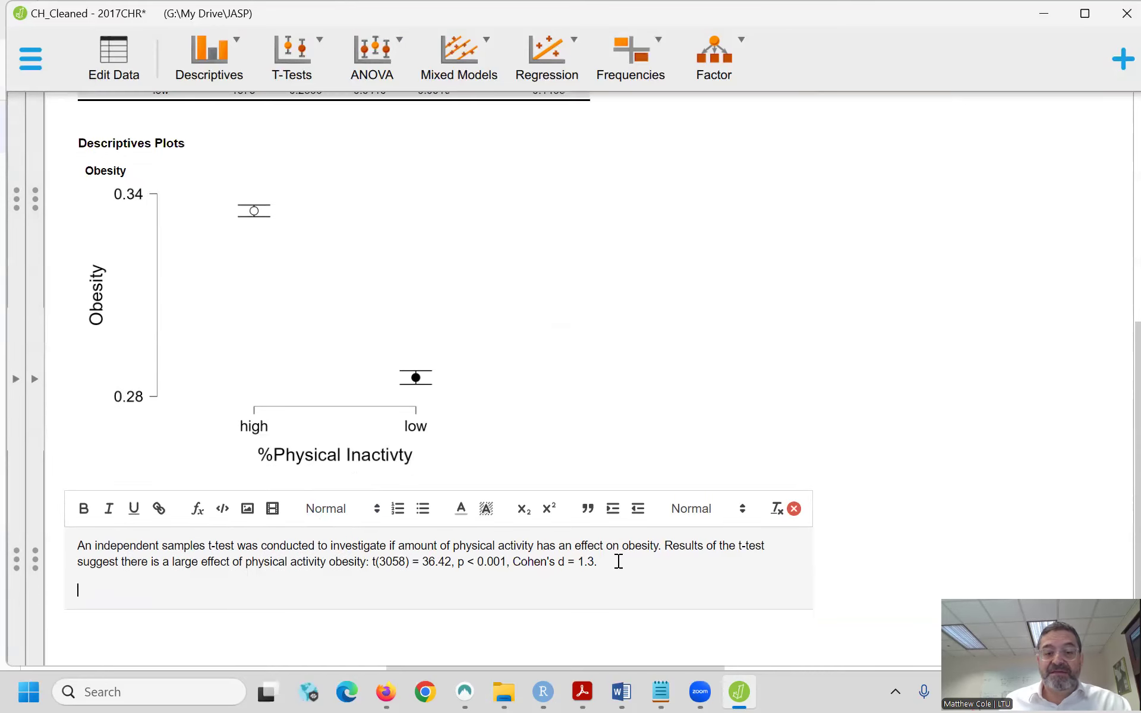
{"action": "key", "text": "BackSpace"}
- Continue the t-test's conclusion note after "Cohen's d = 1.3." with "As shown in the figure, people with"
{"action": "type", "text": "As shown in th"}
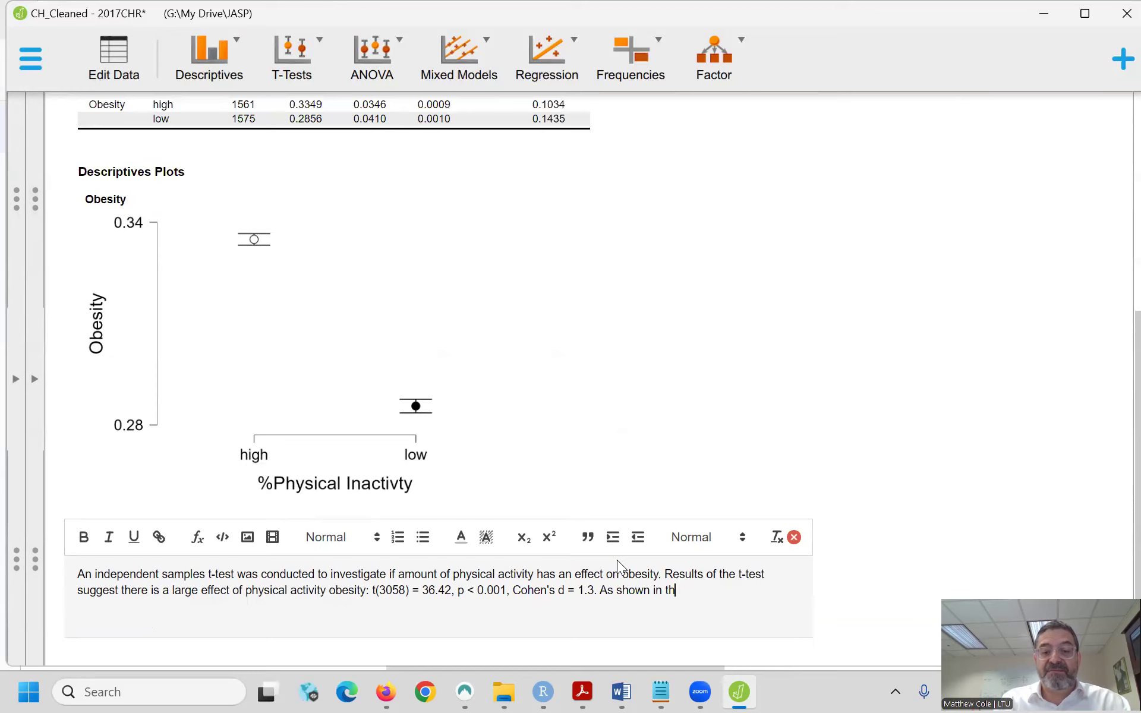
{"action": "type", "text": "e figure"}
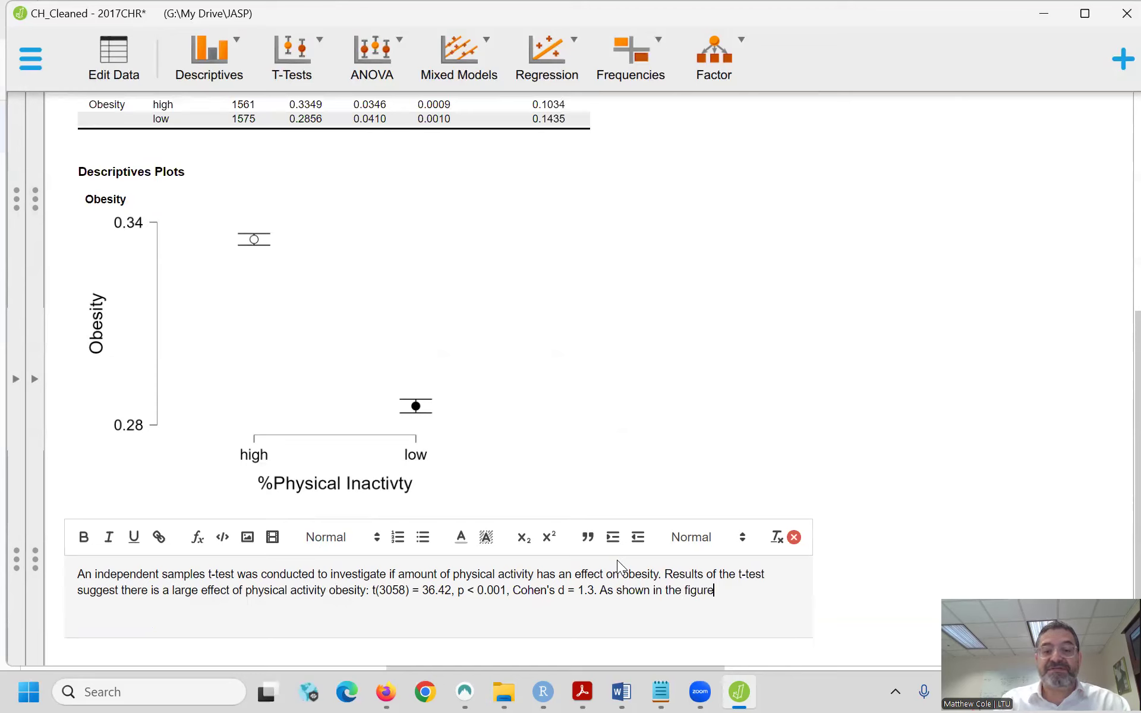
{"action": "type", "text": ","}
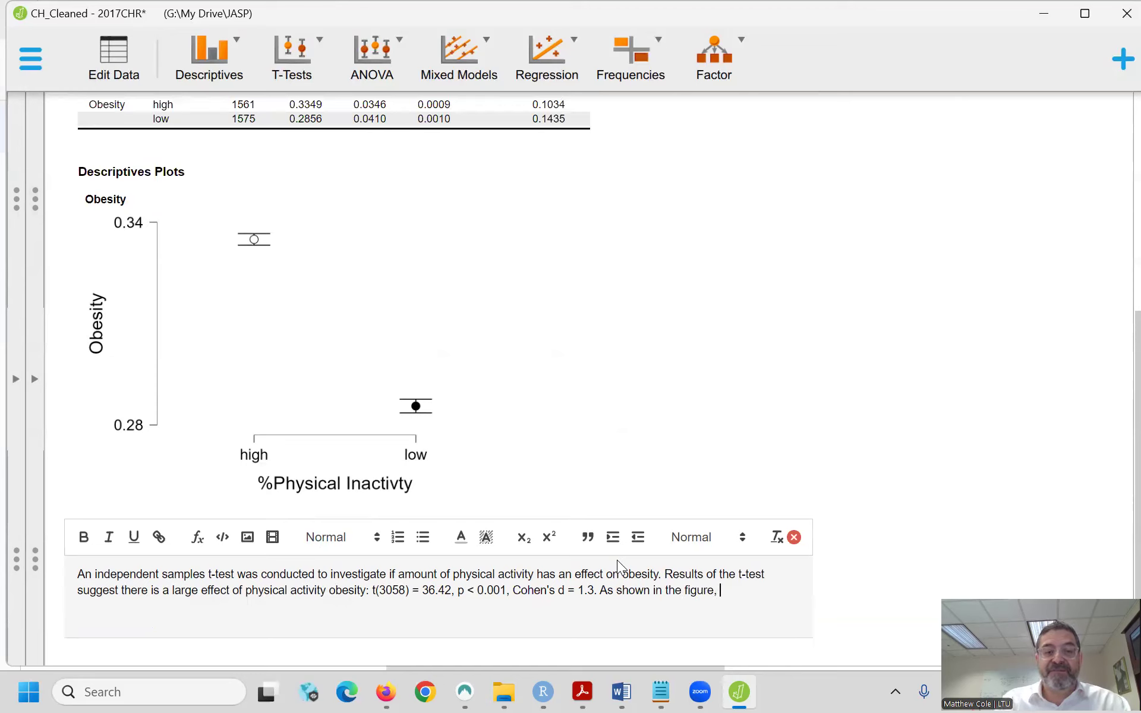
{"action": "type", "text": " p"}
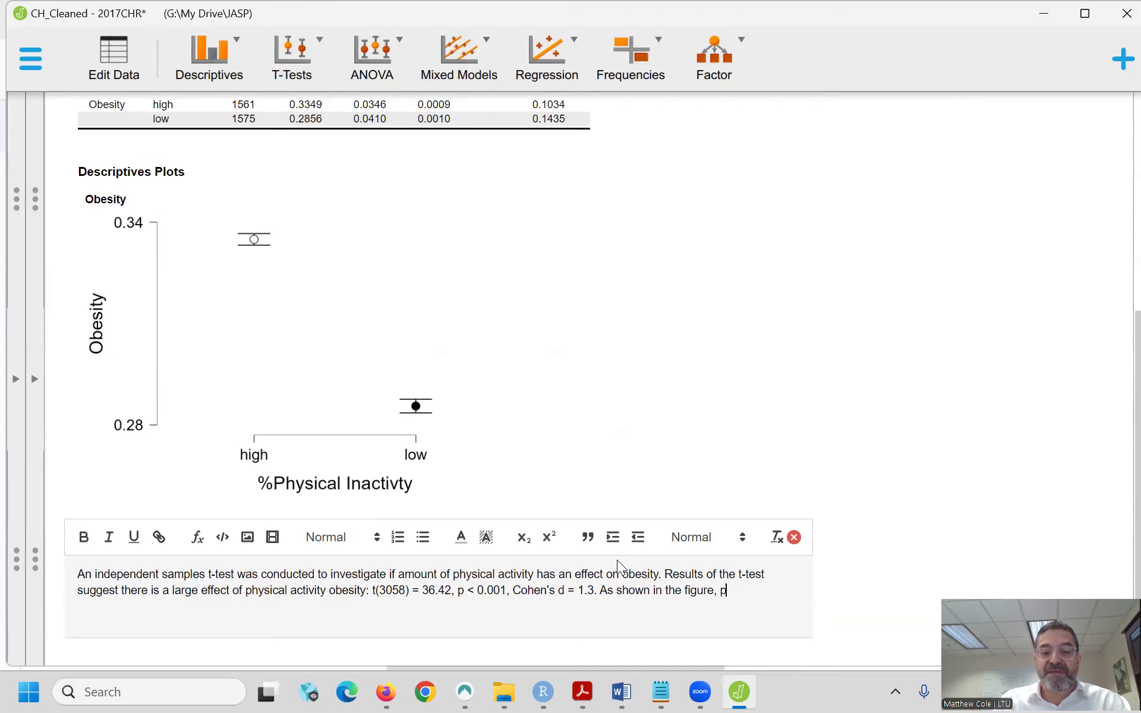
{"action": "type", "text": "eople with"}
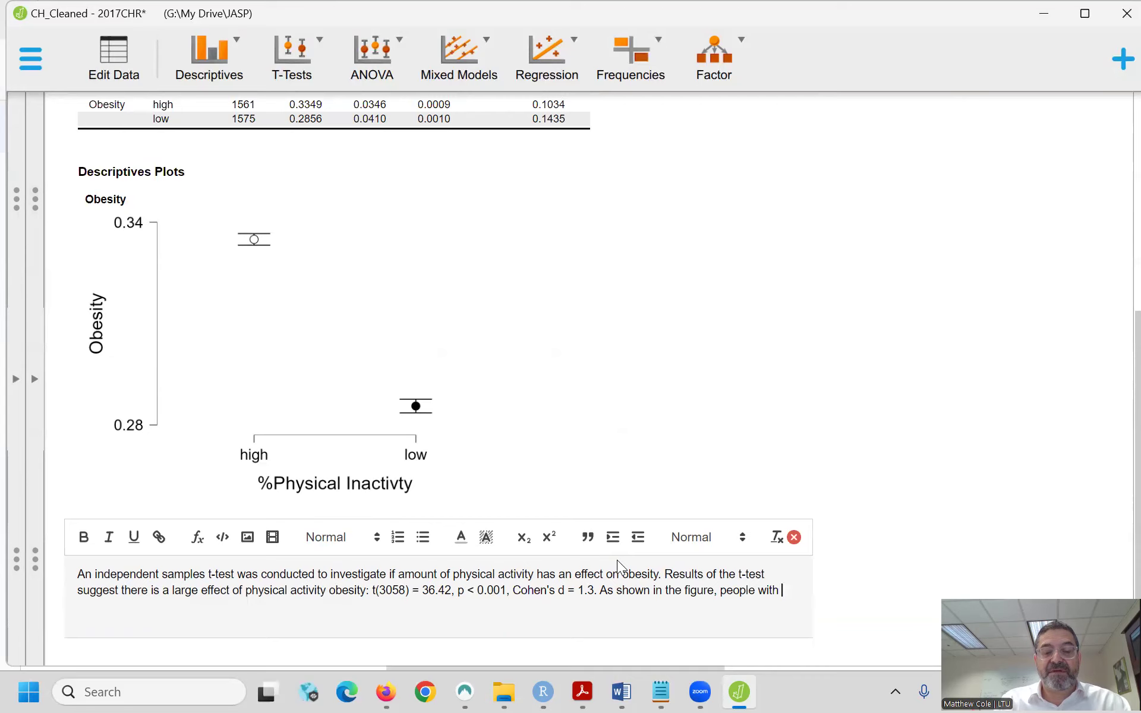
- Extend the unfinished figure sentence in the conclusion note with "high physical inactivity are"
{"action": "type", "text": " low"}
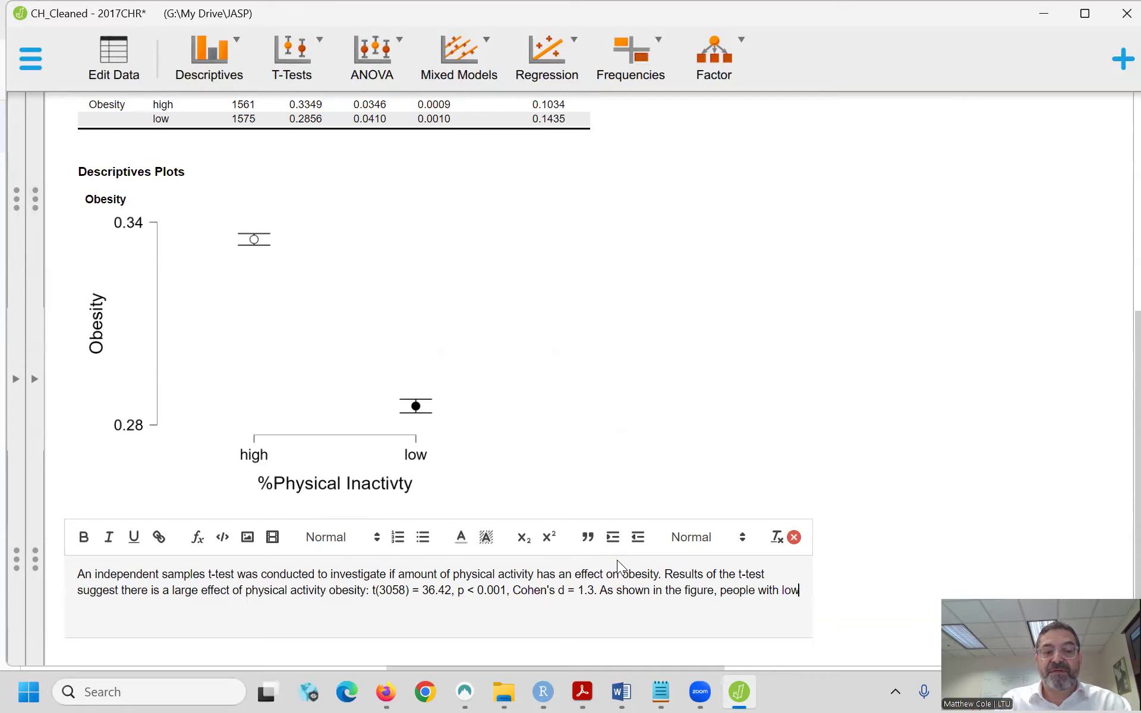
{"action": "key", "text": "BackSpace"}
{"action": "key", "text": "BackSpace"}
{"action": "key", "text": "BackSpace"}
{"action": "type", "text": "hig"}
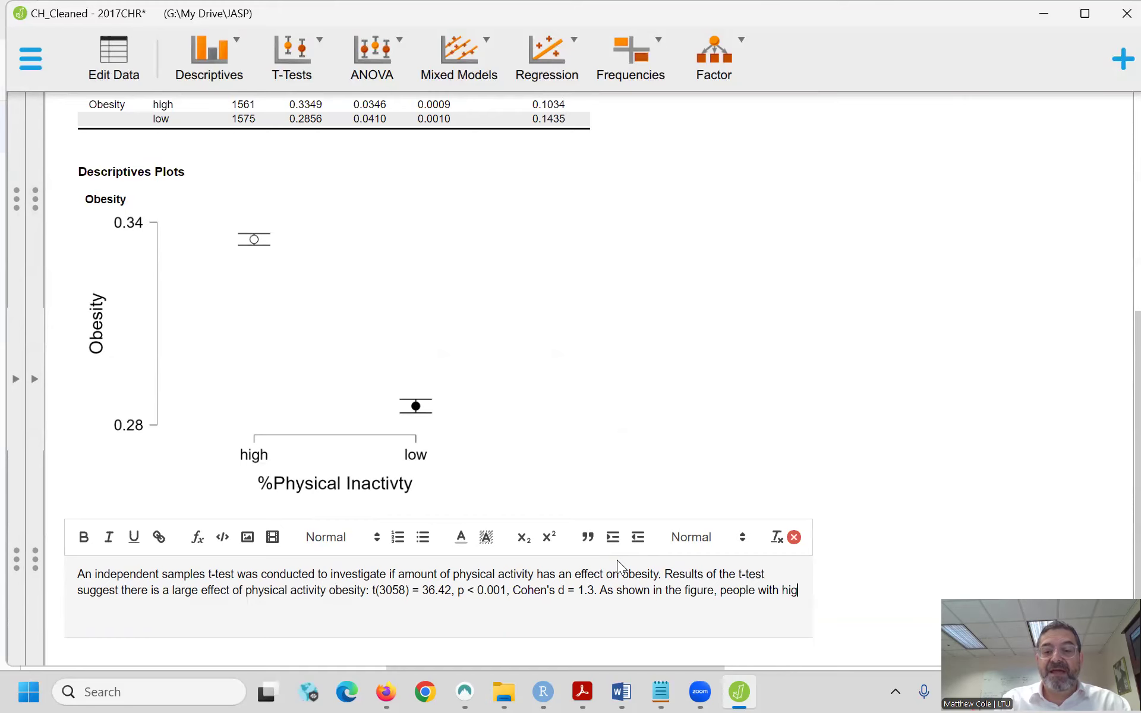
{"action": "type", "text": "h pys"}
{"action": "key", "text": "BackSpace"}
{"action": "type", "text": "hysch"}
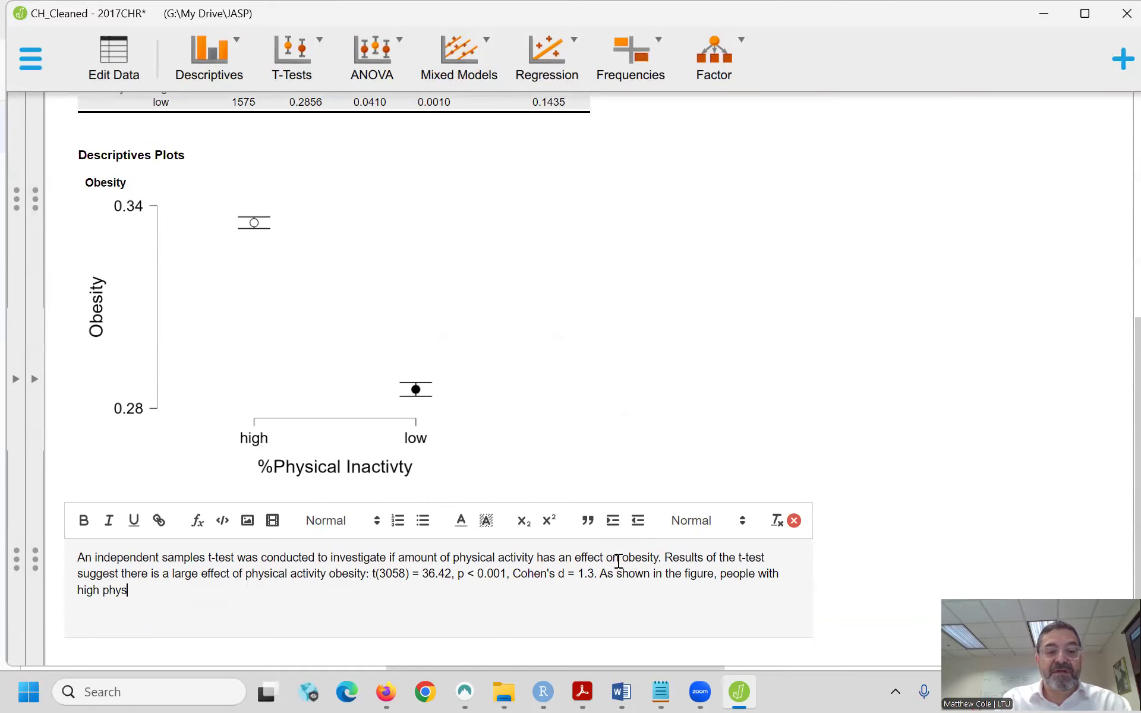
{"action": "key", "text": "BackSpace"}
{"action": "key", "text": "BackSpace"}
{"action": "type", "text": "ical in"}
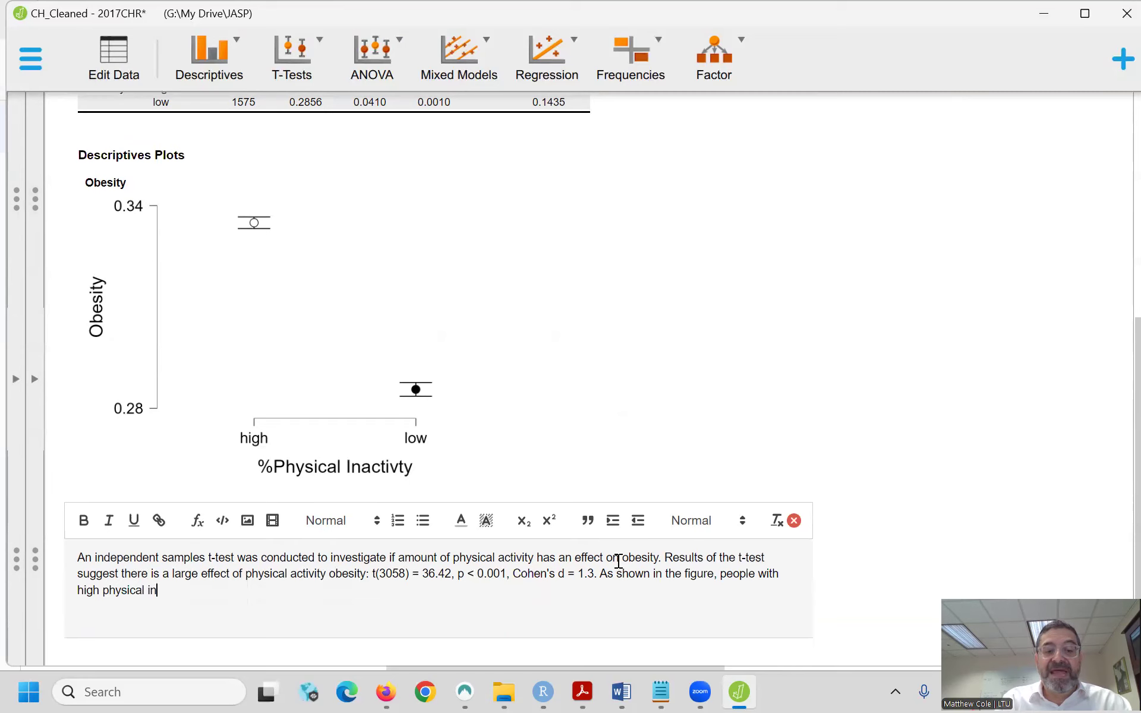
{"action": "type", "text": "activity are"}
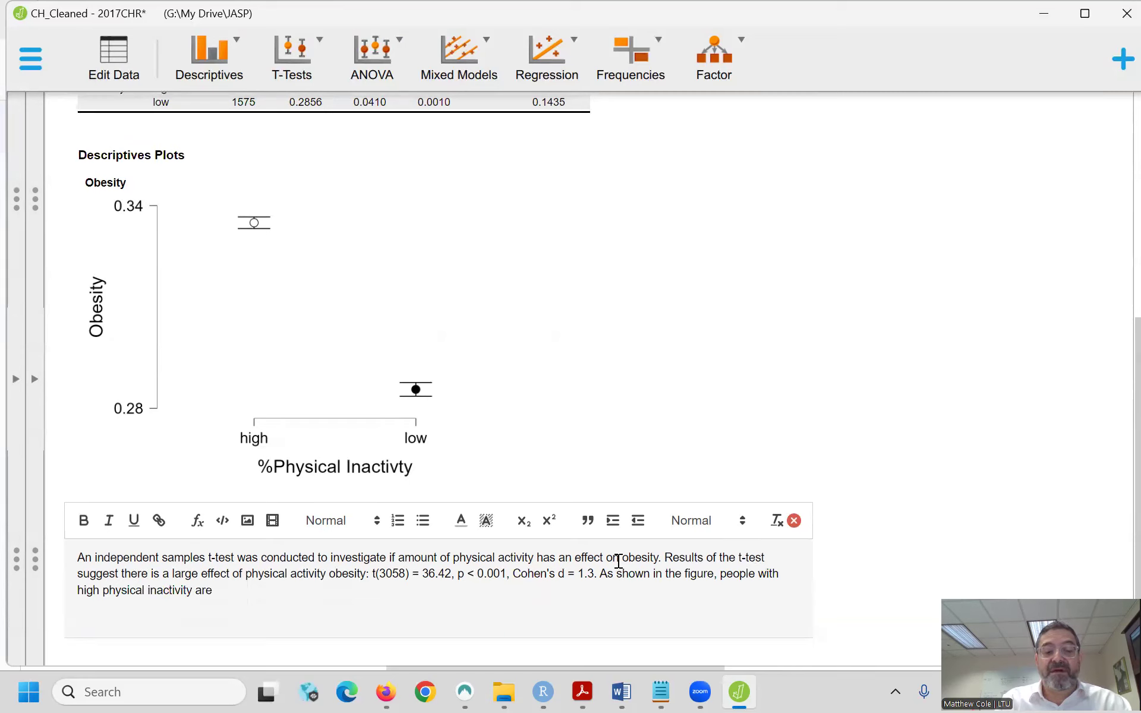
- Finish the conclusion note's last sentence with "significanlty likely to be people who has also have high obesity."
{"action": "type", "text": " significa"}
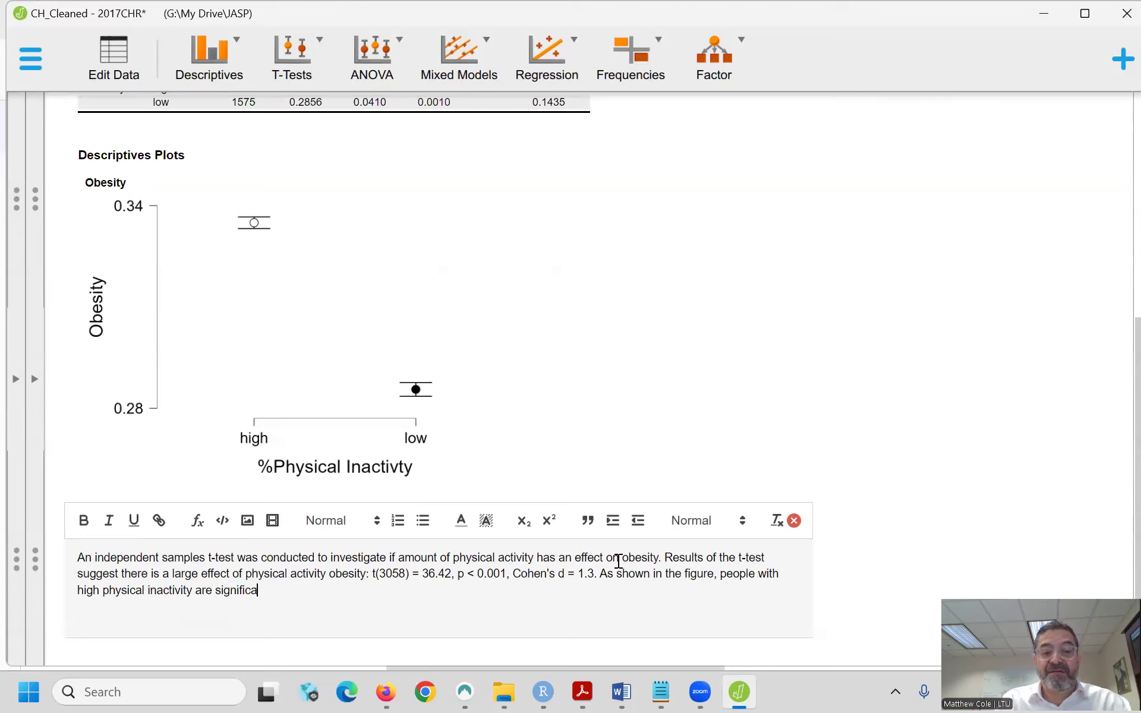
{"action": "type", "text": "nlty likely to e "}
{"action": "type", "text": "peop"}
{"action": "key", "text": "BackSpace"}
{"action": "key", "text": "BackSpace"}
{"action": "key", "text": "BackSpace"}
{"action": "key", "text": "BackSpace"}
{"action": "key", "text": "BackSpace"}
{"action": "type", "text": "be people who has "}
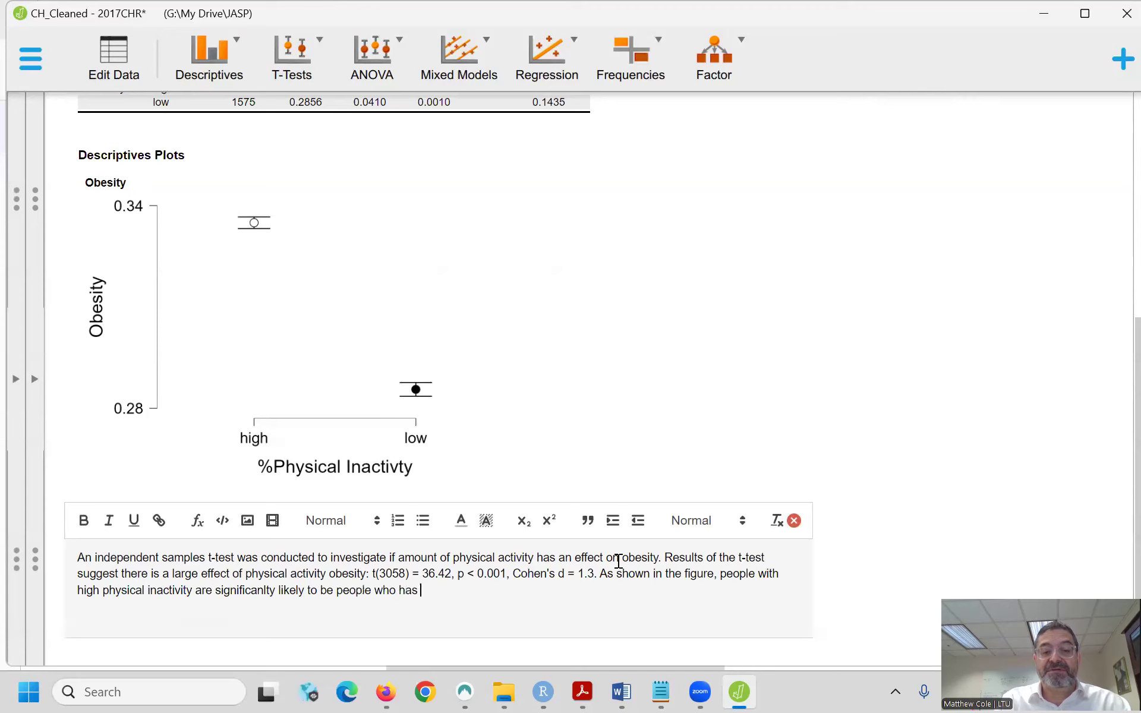
{"action": "type", "text": "also have high obesity."}
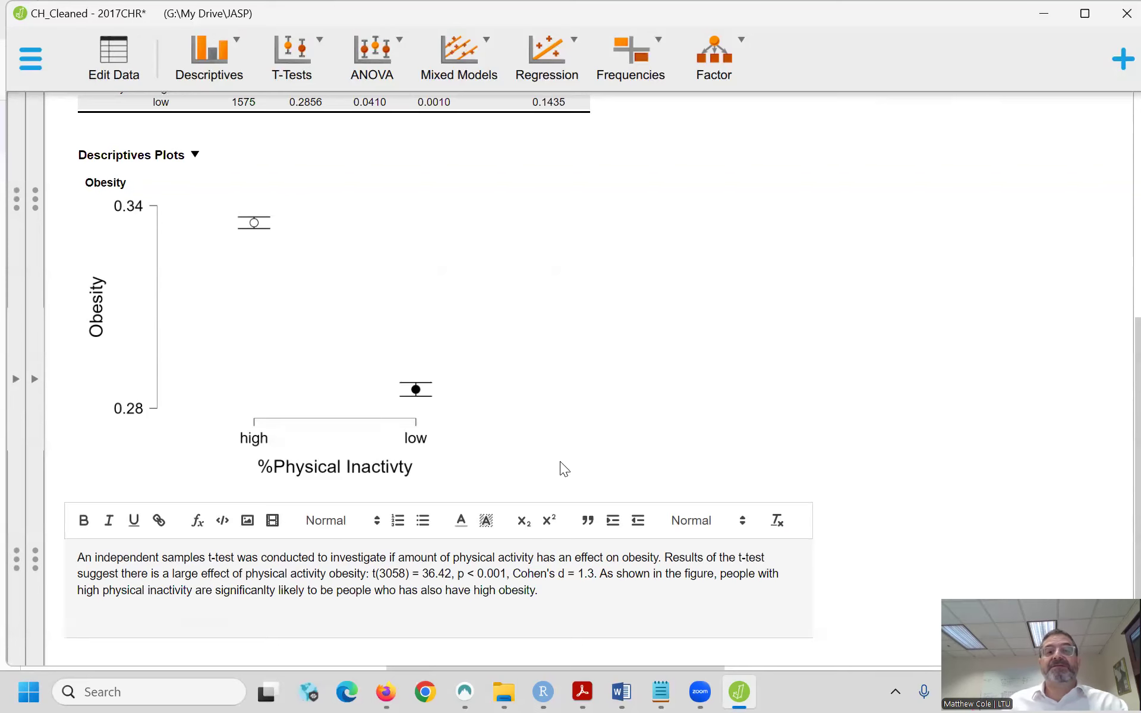
{"action": "scroll", "coordinate": [493, 464], "scroll_direction": "up", "scroll_amount": 5}
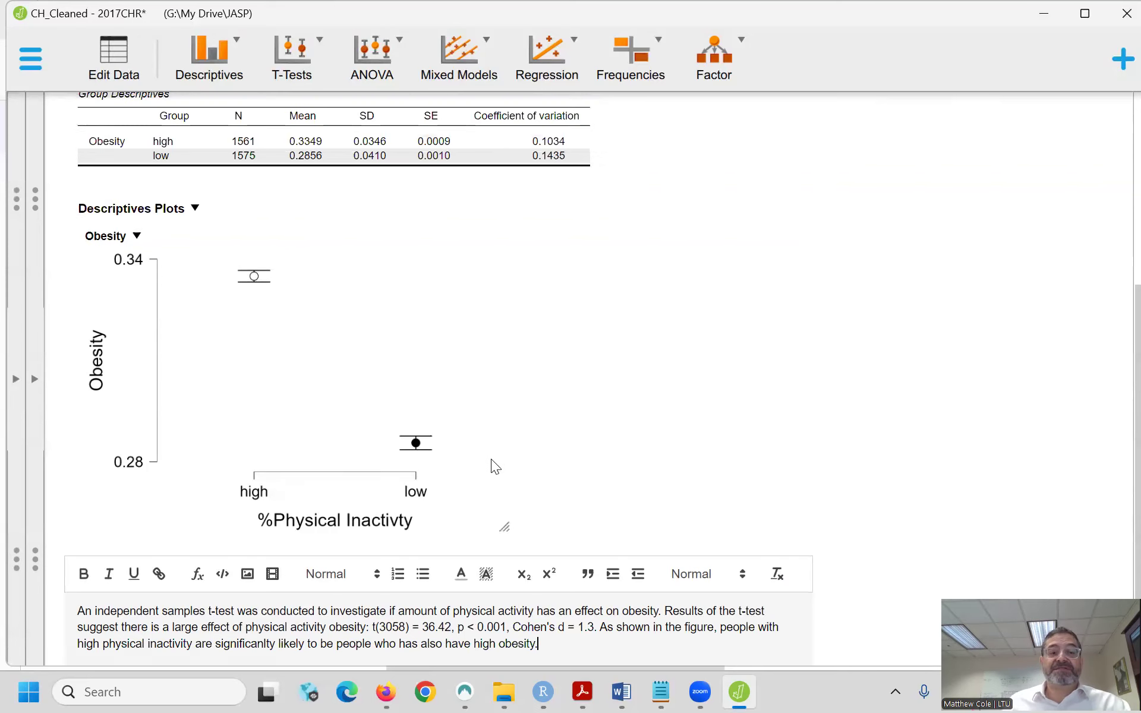
{"action": "left_click", "coordinate": [36, 63]}
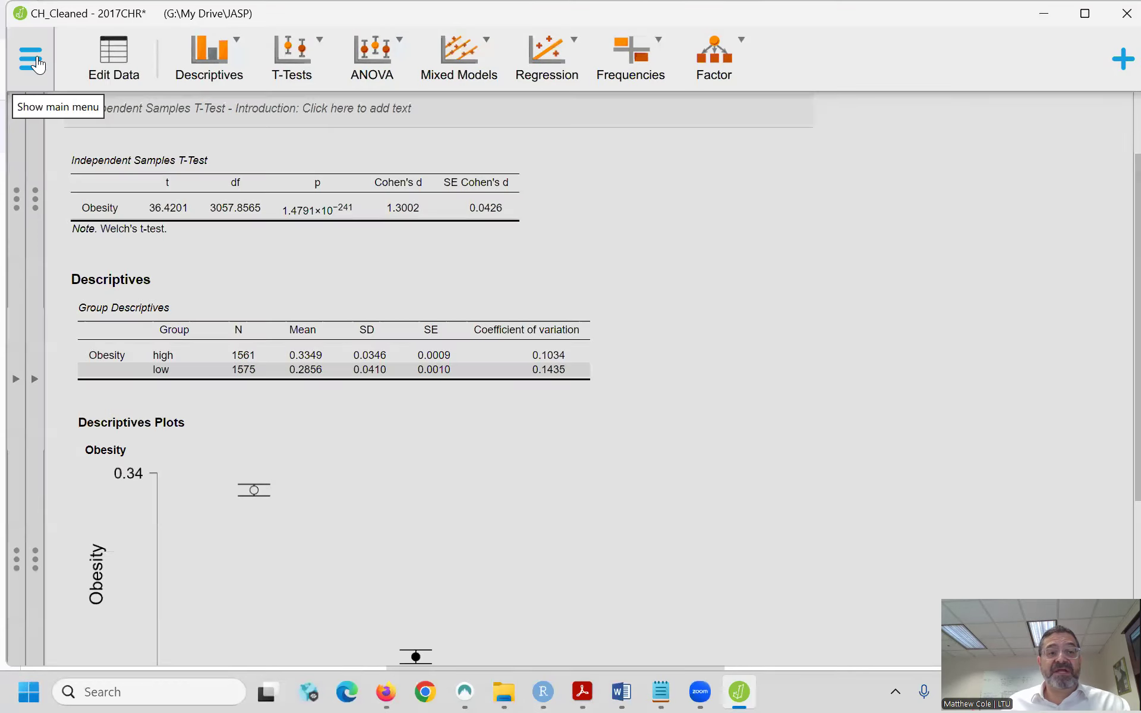
{"action": "left_click", "coordinate": [67, 252]}
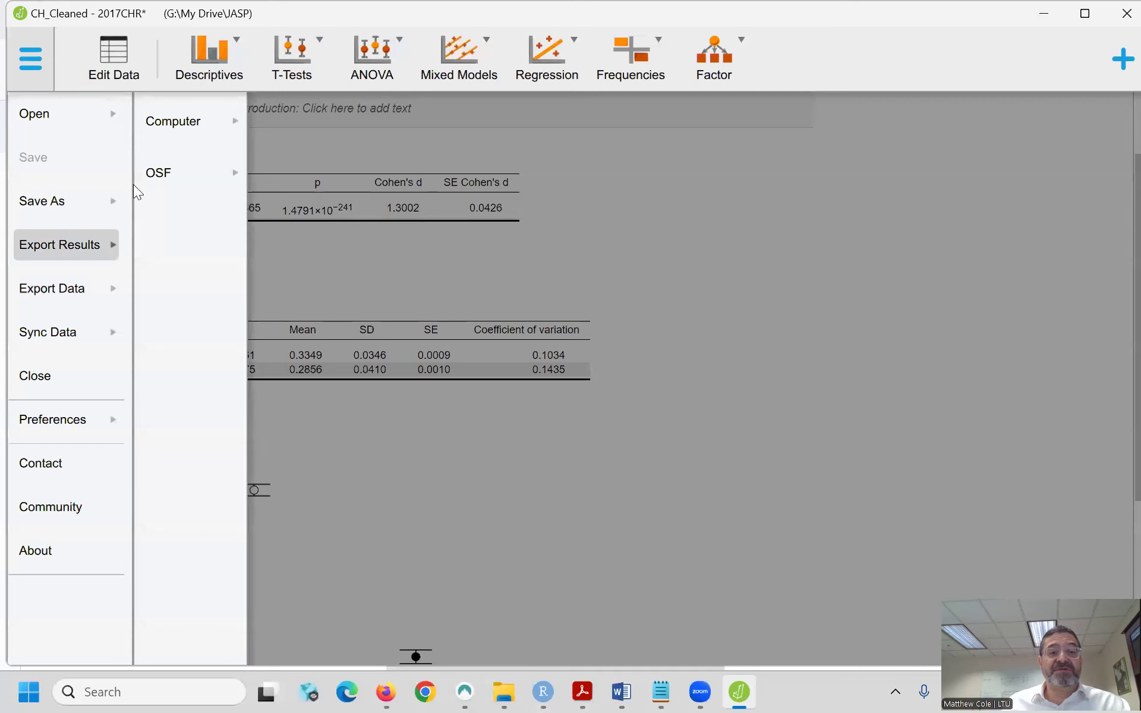
{"action": "left_click", "coordinate": [199, 127]}
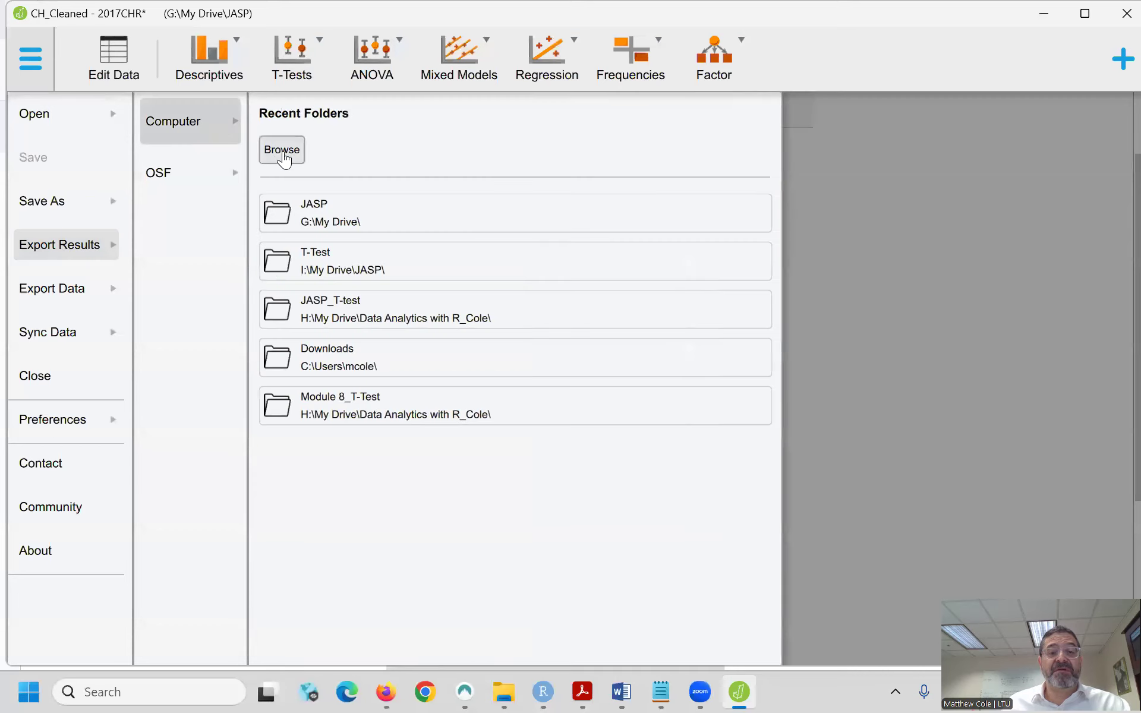
{"action": "left_click", "coordinate": [318, 207]}
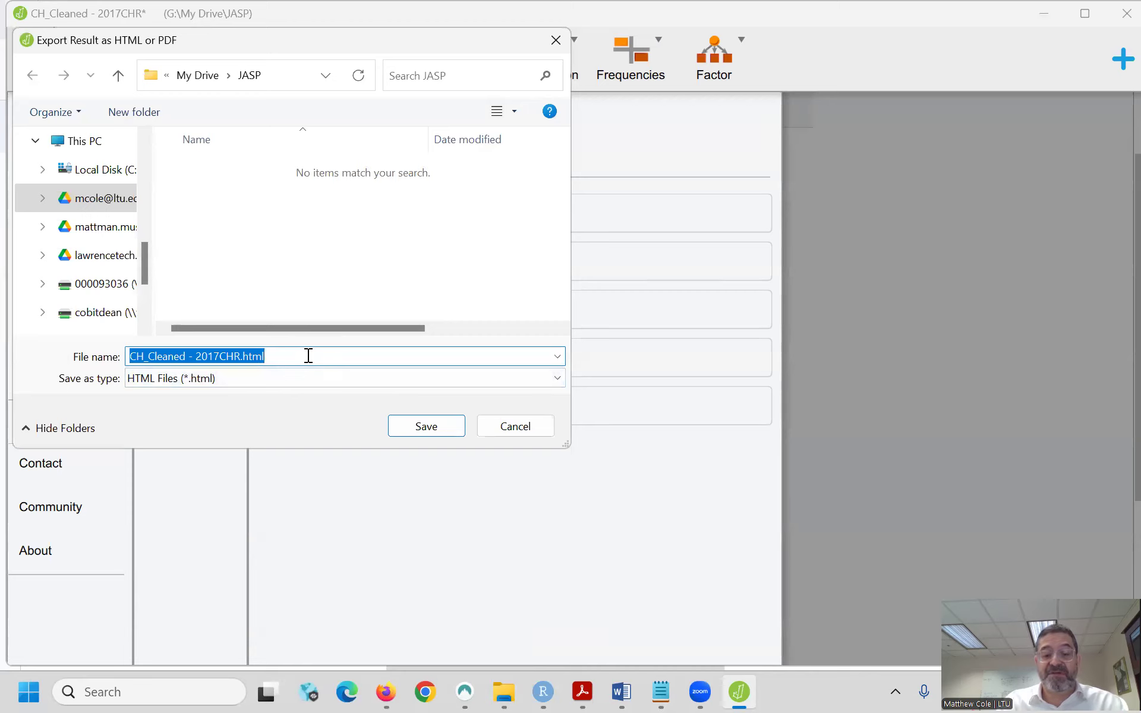
{"action": "type", "text": "A"}
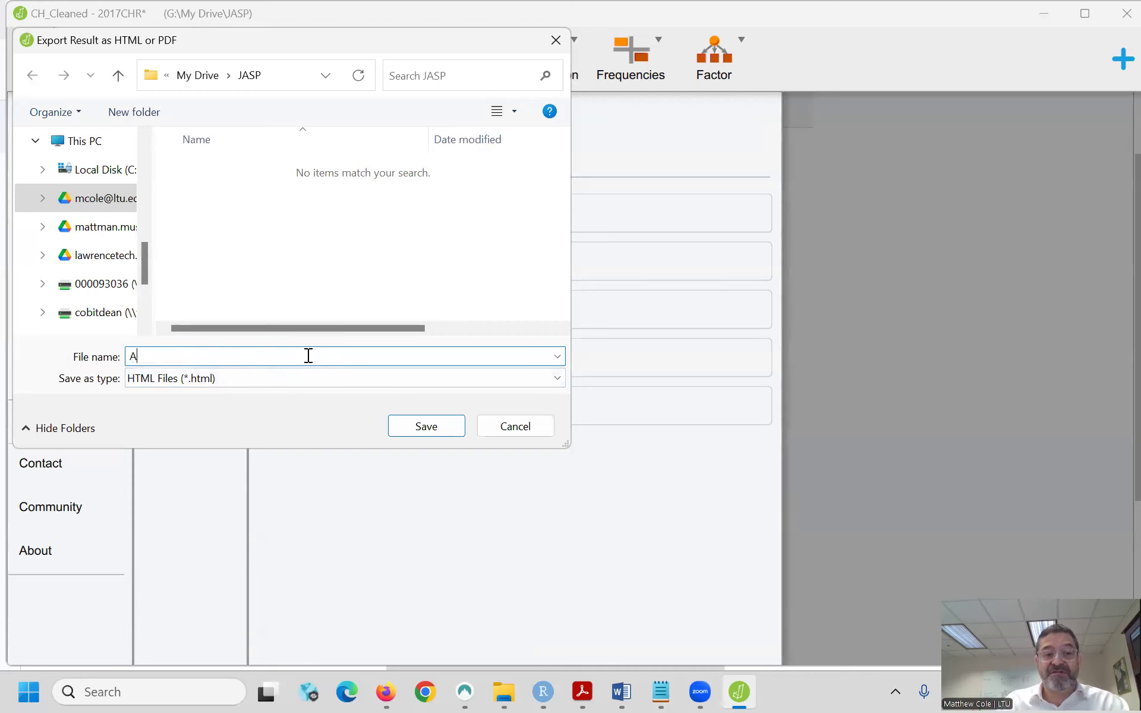
{"action": "type", "text": "ssignment 8"}
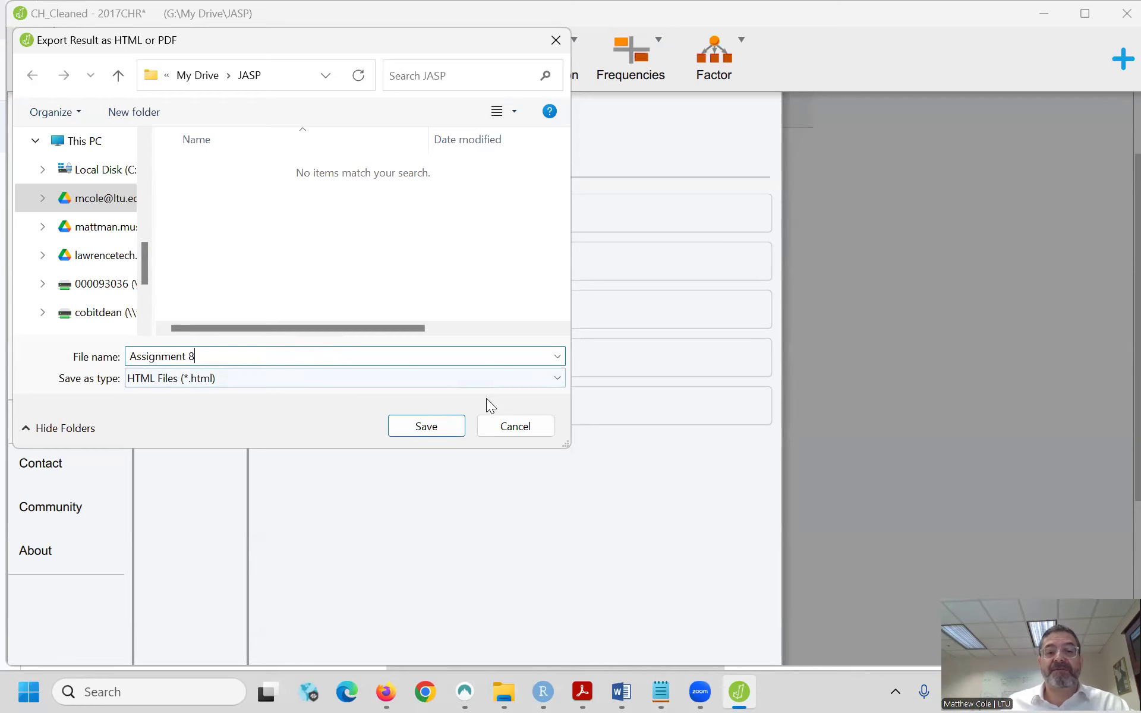
{"action": "left_click", "coordinate": [511, 420]}
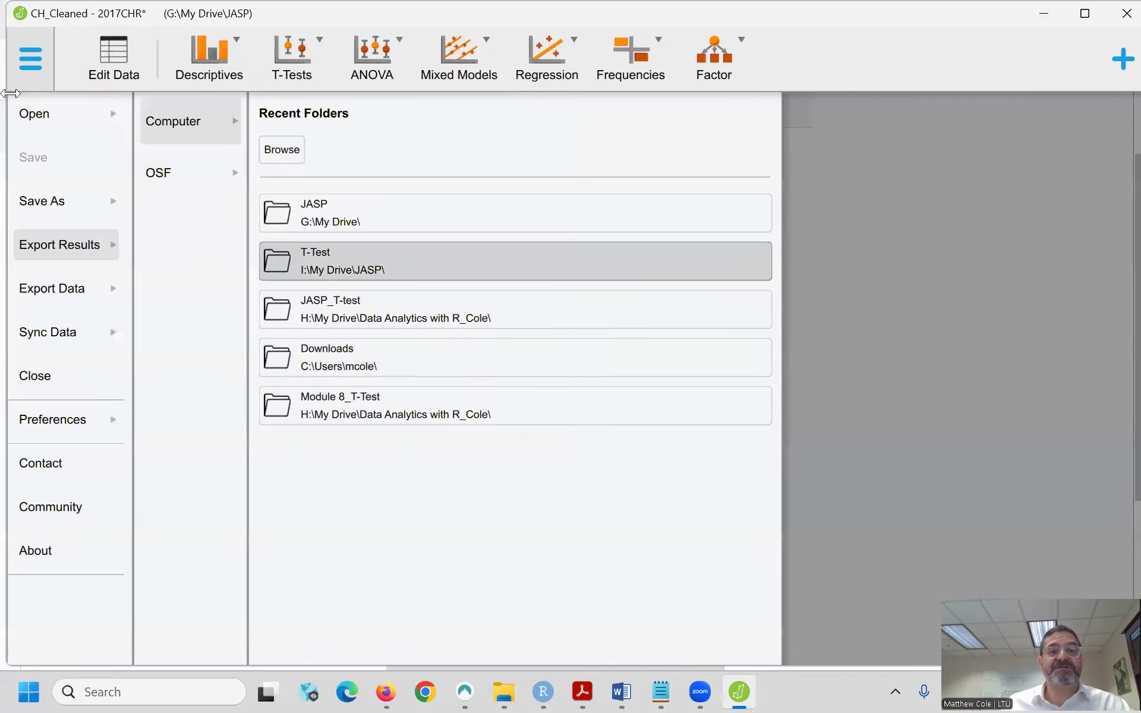
- Show the data table, switch to the Start Here (Lecture) document in Firefox, and read Example 2 on health insurance and health quality
{"action": "left_click", "coordinate": [105, 76]}
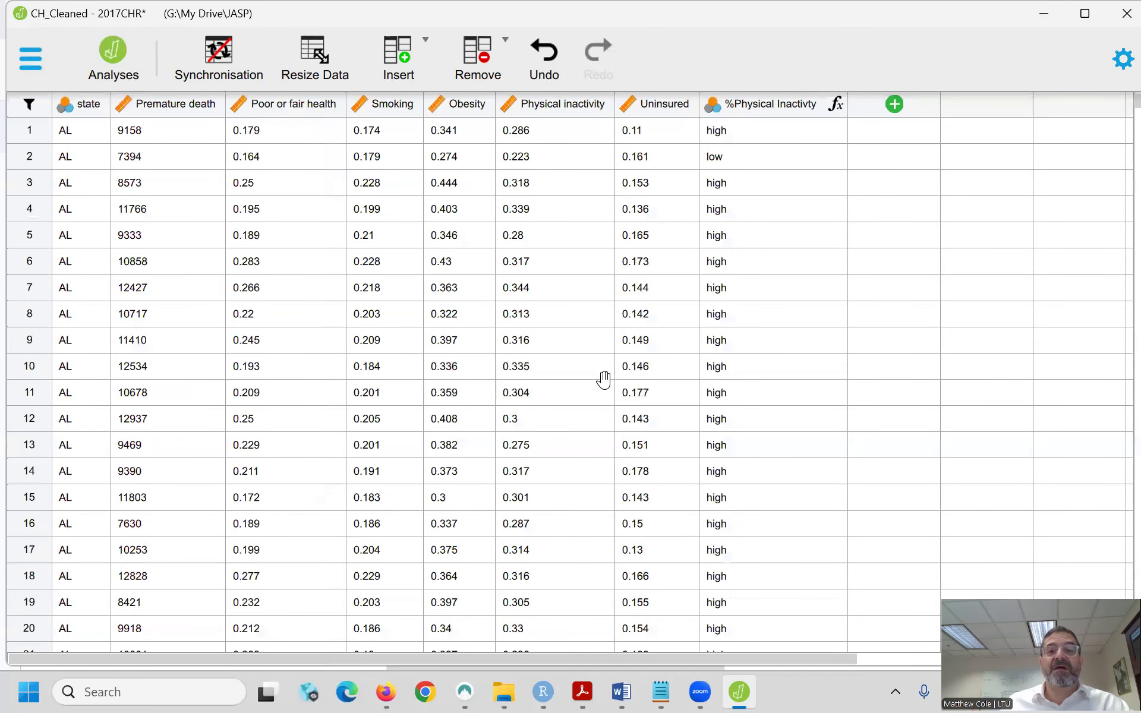
{"action": "mouse_move", "coordinate": [392, 692]}
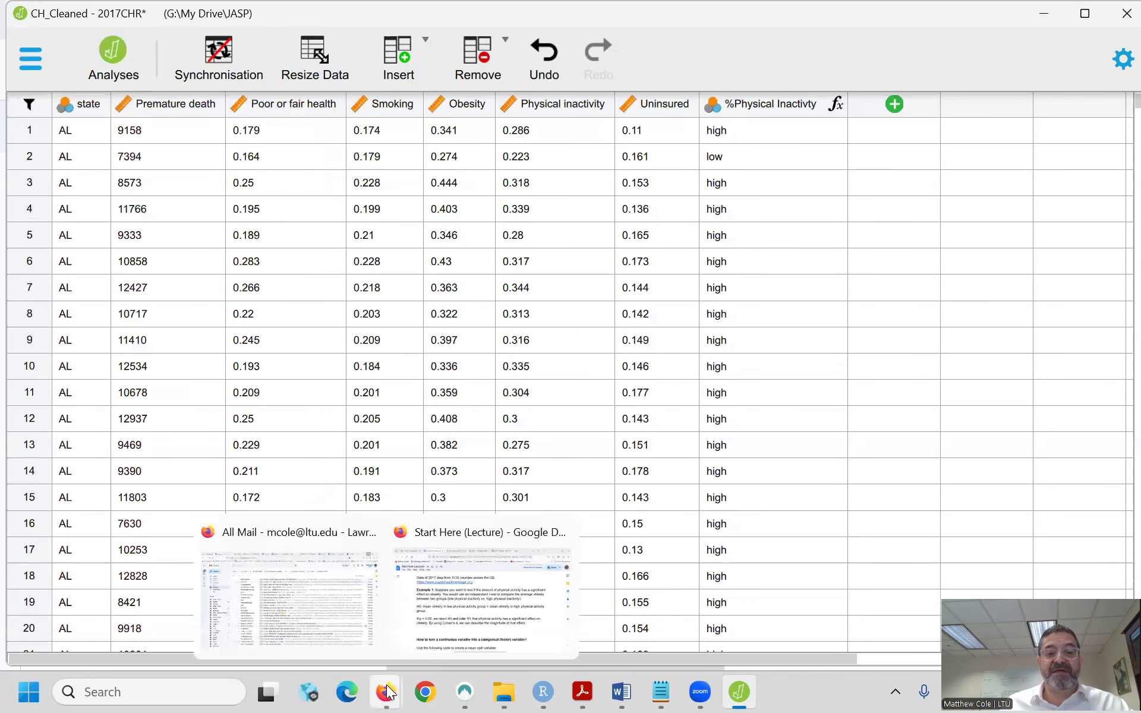
{"action": "left_click", "coordinate": [448, 600]}
{"action": "scroll", "coordinate": [524, 469], "scroll_direction": "down", "scroll_amount": 10}
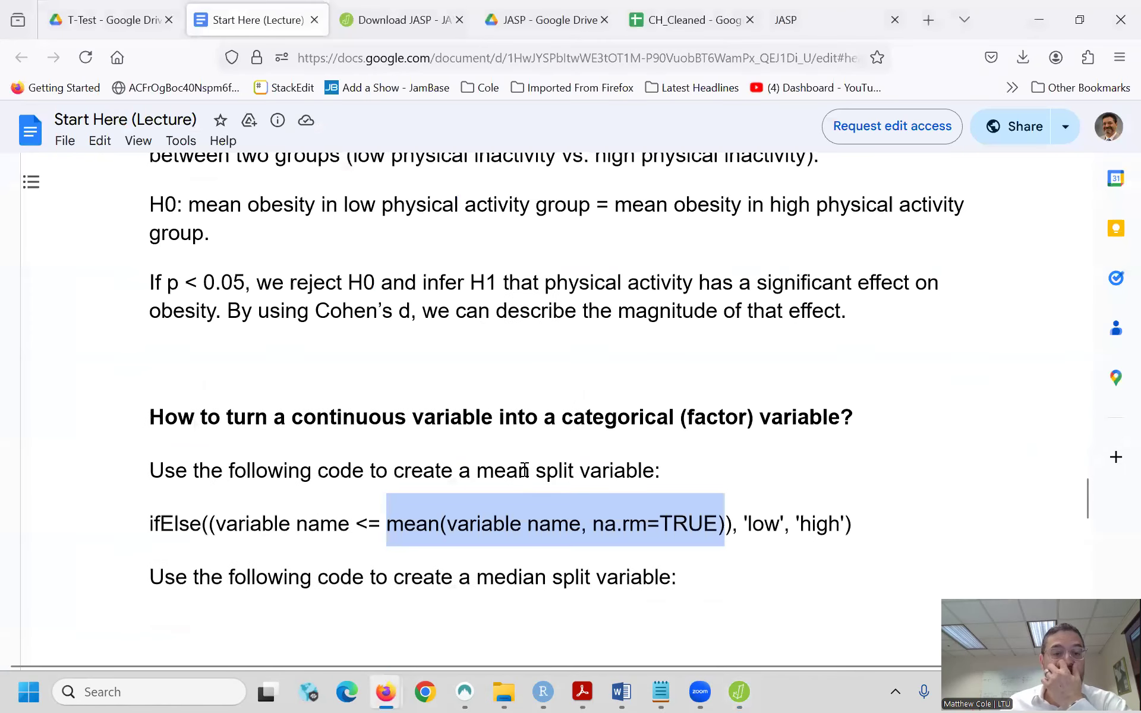
{"action": "scroll", "coordinate": [524, 470], "scroll_direction": "down", "scroll_amount": 2}
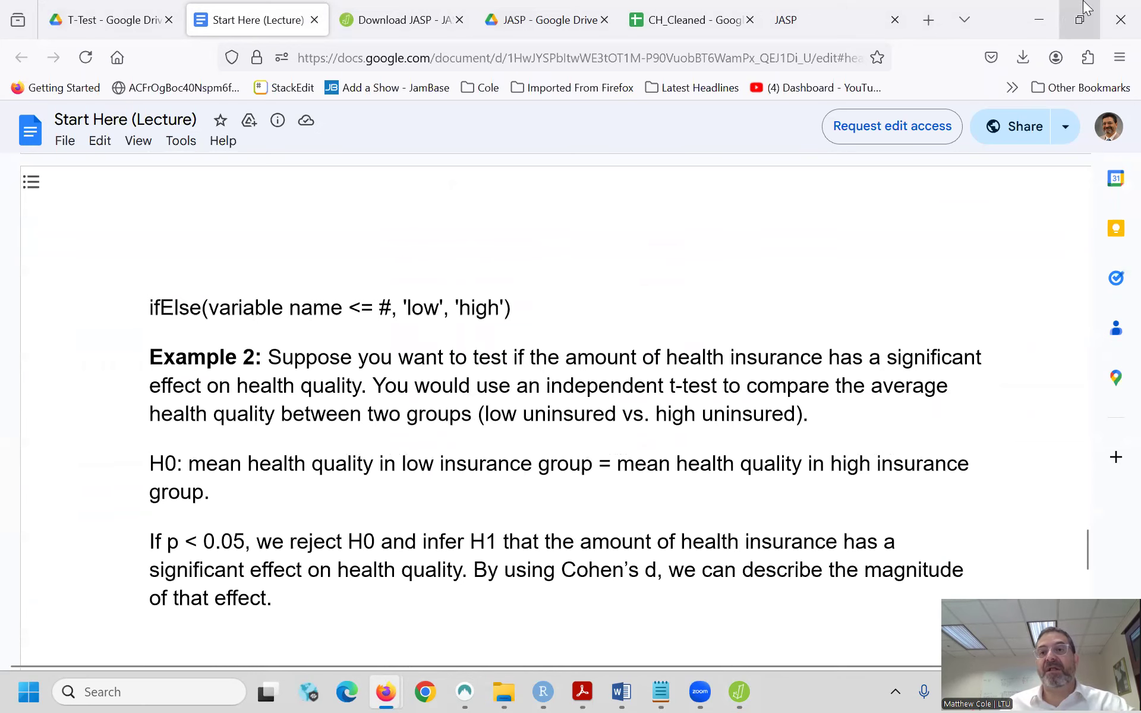
{"action": "left_click", "coordinate": [1040, 19]}
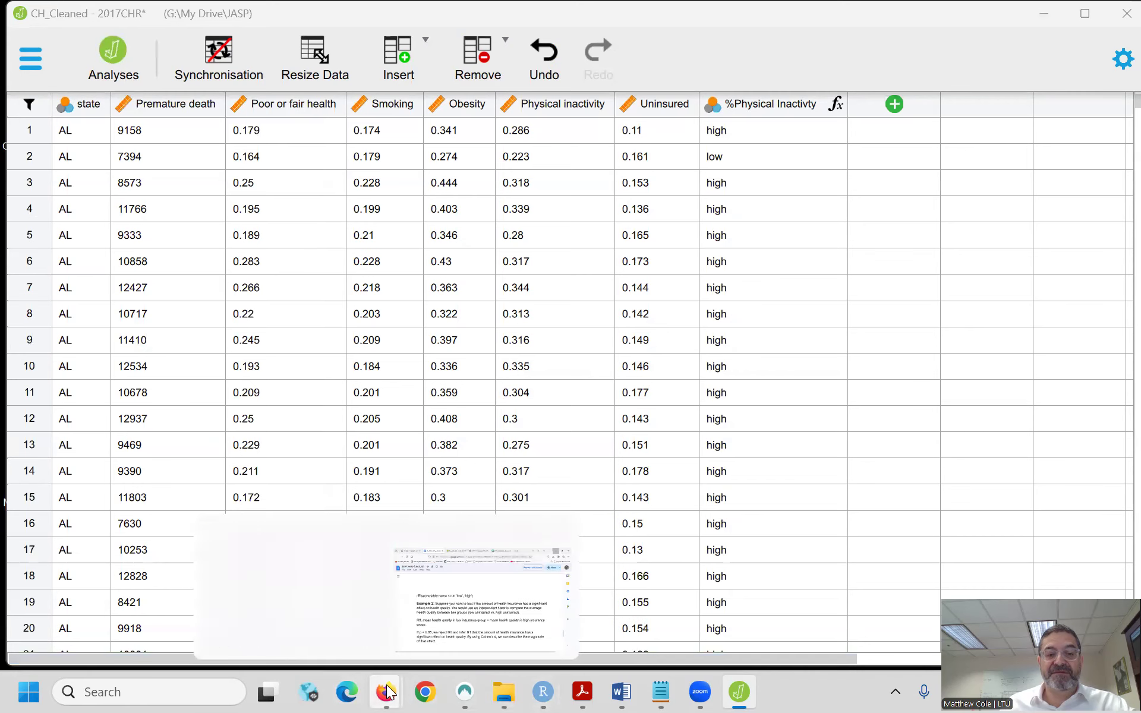
- Return to the lecture document in Firefox and review the mean split ifElse code and the Example 2 hypotheses
{"action": "mouse_move", "coordinate": [391, 692]}
{"action": "left_click", "coordinate": [449, 630]}
{"action": "scroll", "coordinate": [342, 403], "scroll_direction": "up", "scroll_amount": 5}
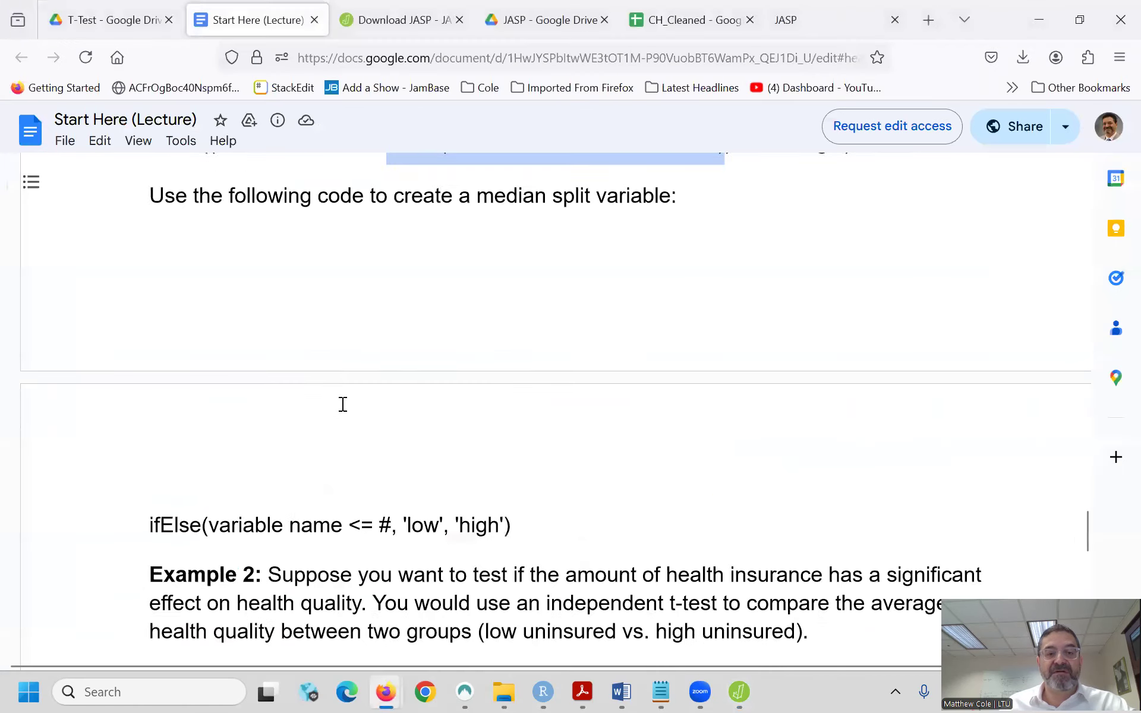
{"action": "left_click_drag", "start_coordinate": [150, 267], "coordinate": [889, 259]}
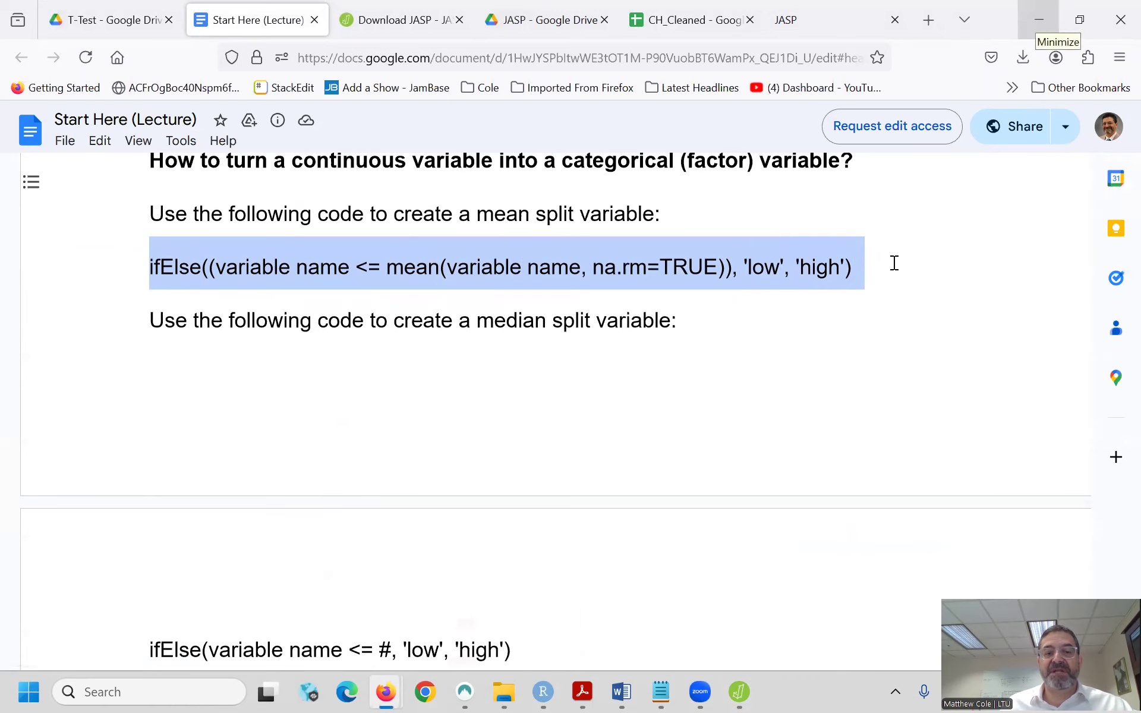
{"action": "scroll", "coordinate": [886, 287], "scroll_direction": "down", "scroll_amount": 9}
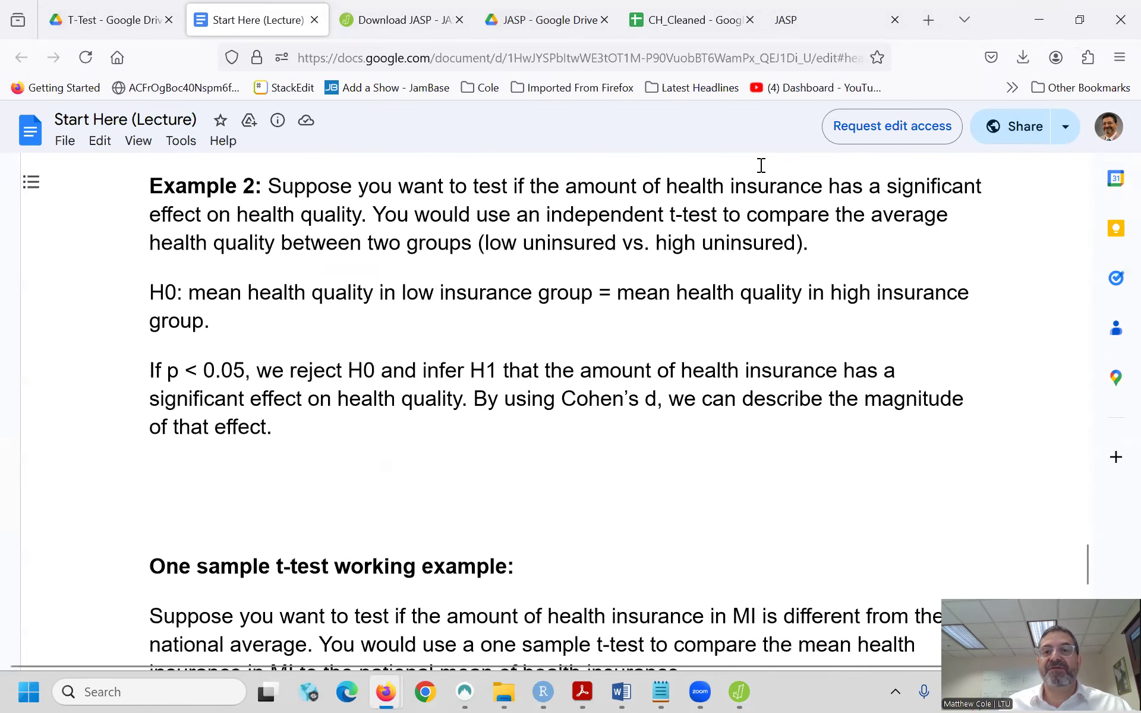
{"action": "left_click", "coordinate": [1035, 23]}
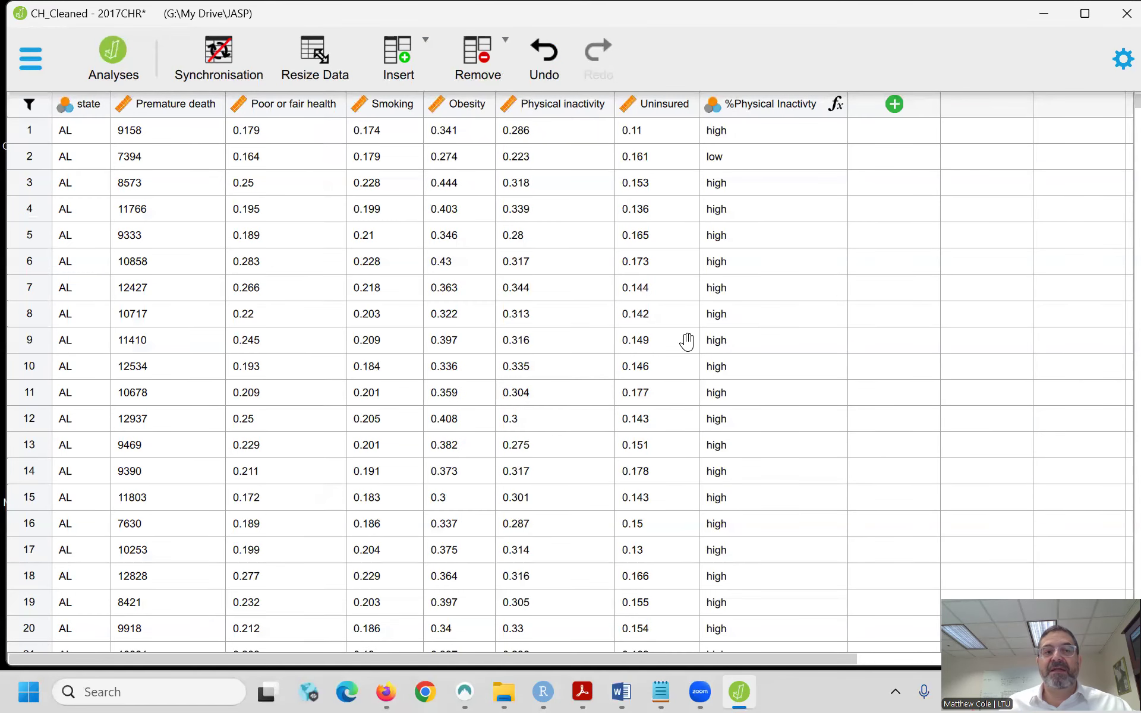
- Return to the data table and add a new column named %Uninsured
{"action": "left_click", "coordinate": [118, 56]}
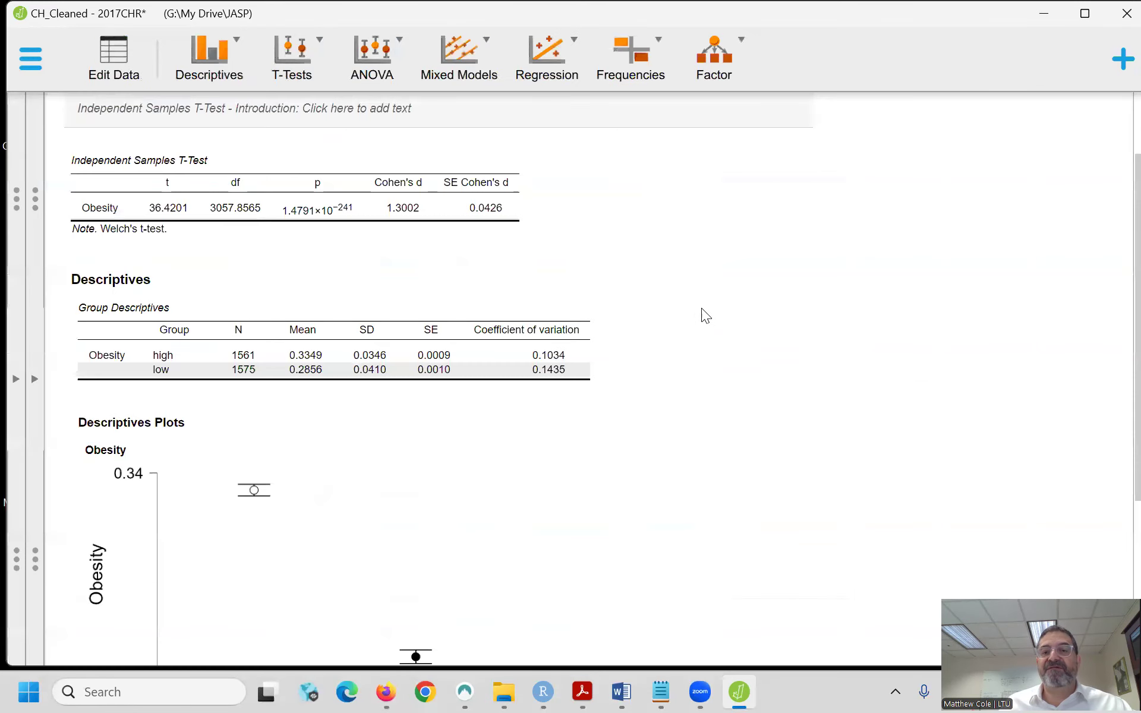
{"action": "left_click", "coordinate": [118, 57]}
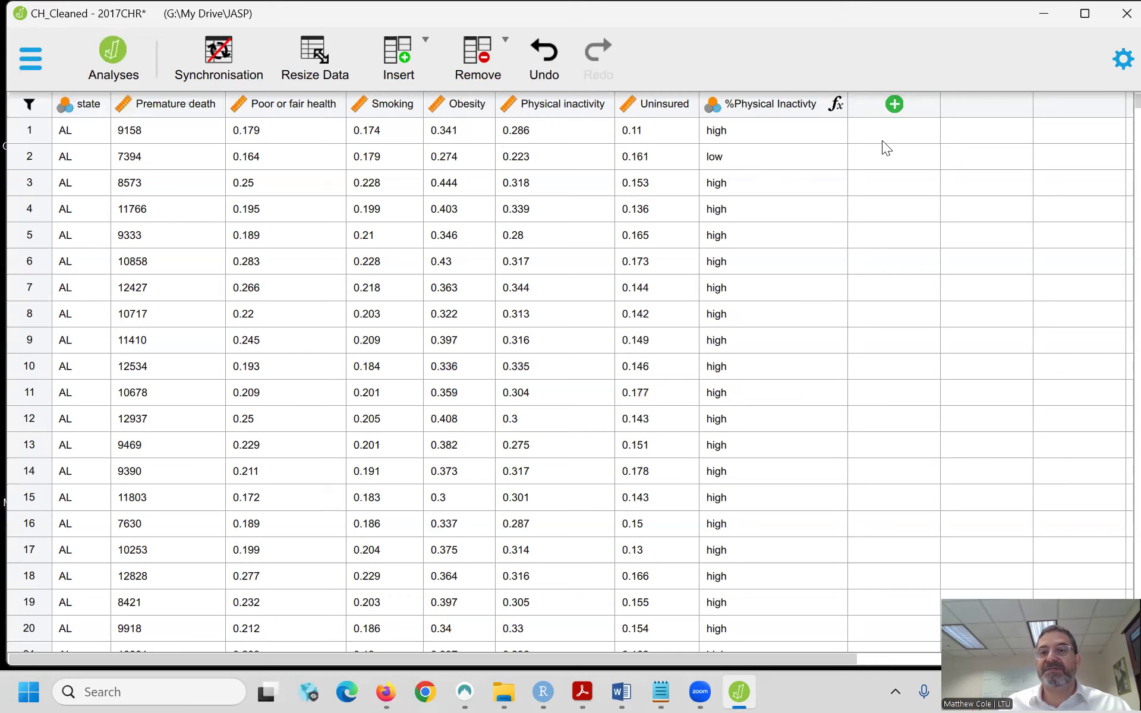
{"action": "left_click", "coordinate": [896, 107]}
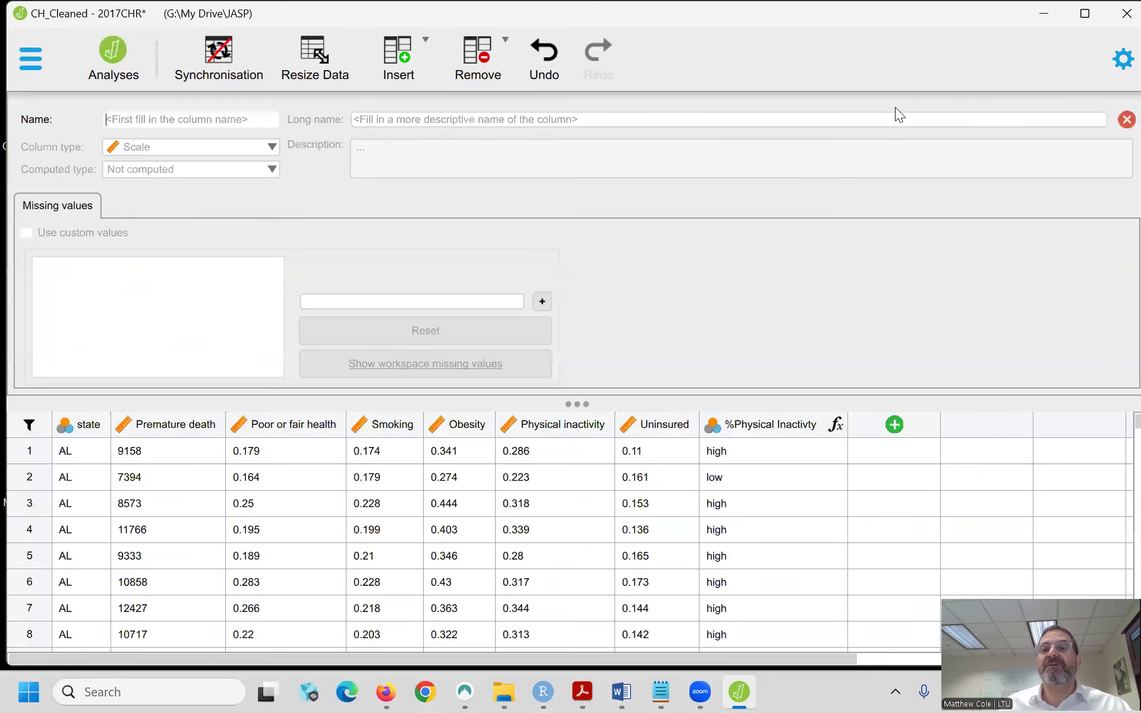
{"action": "left_click", "coordinate": [188, 114]}
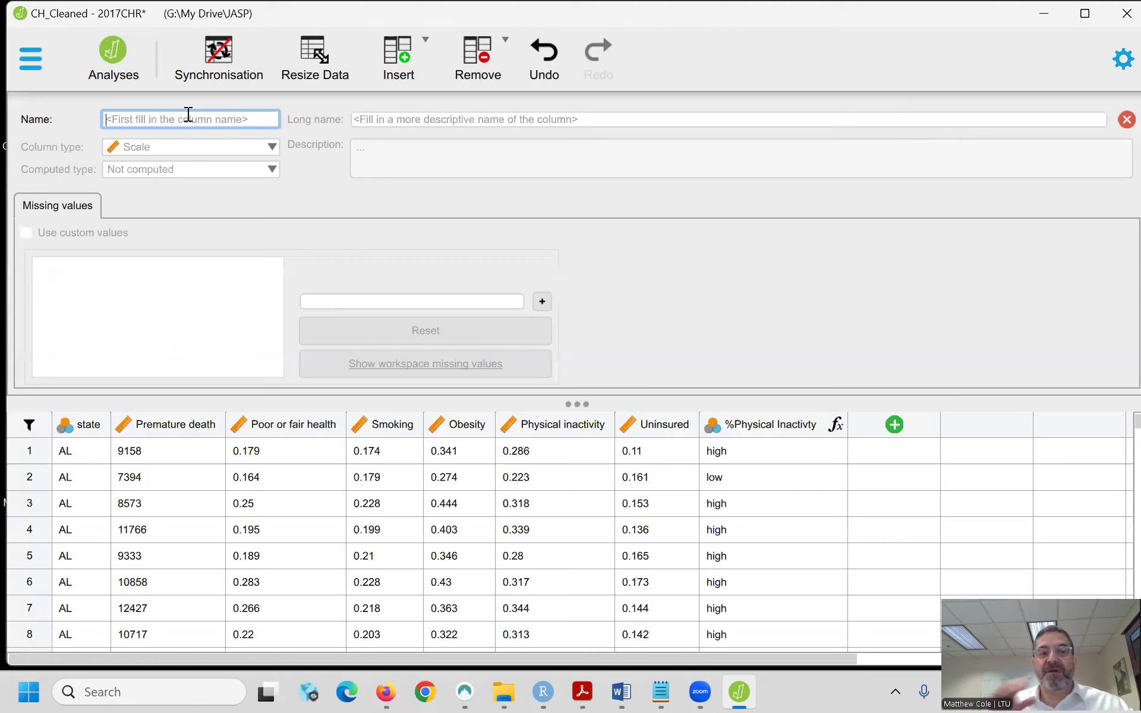
{"action": "type", "text": "%"}
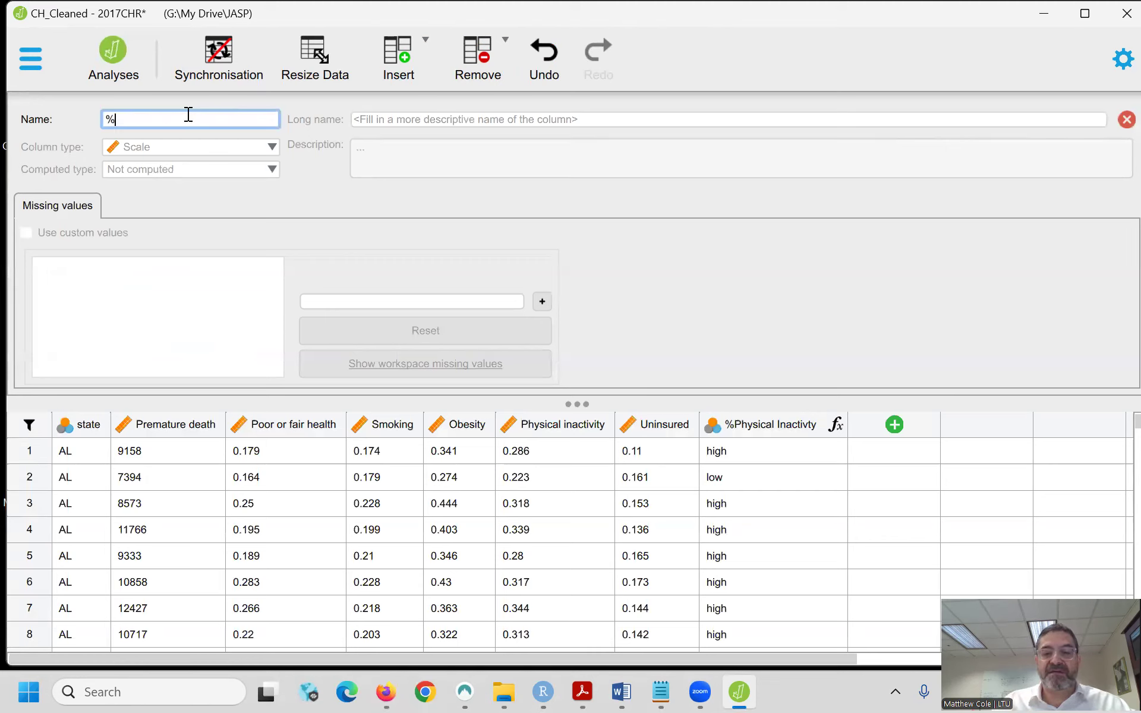
{"action": "type", "text": "Uninsured"}
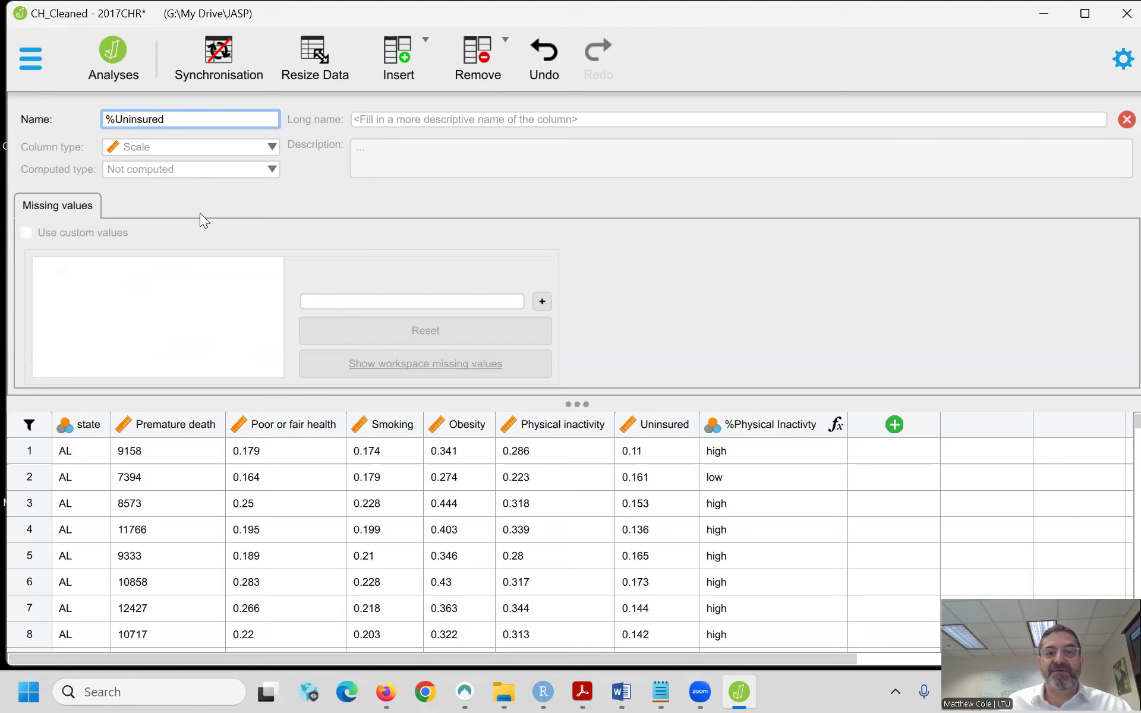
{"action": "key", "text": "Return"}
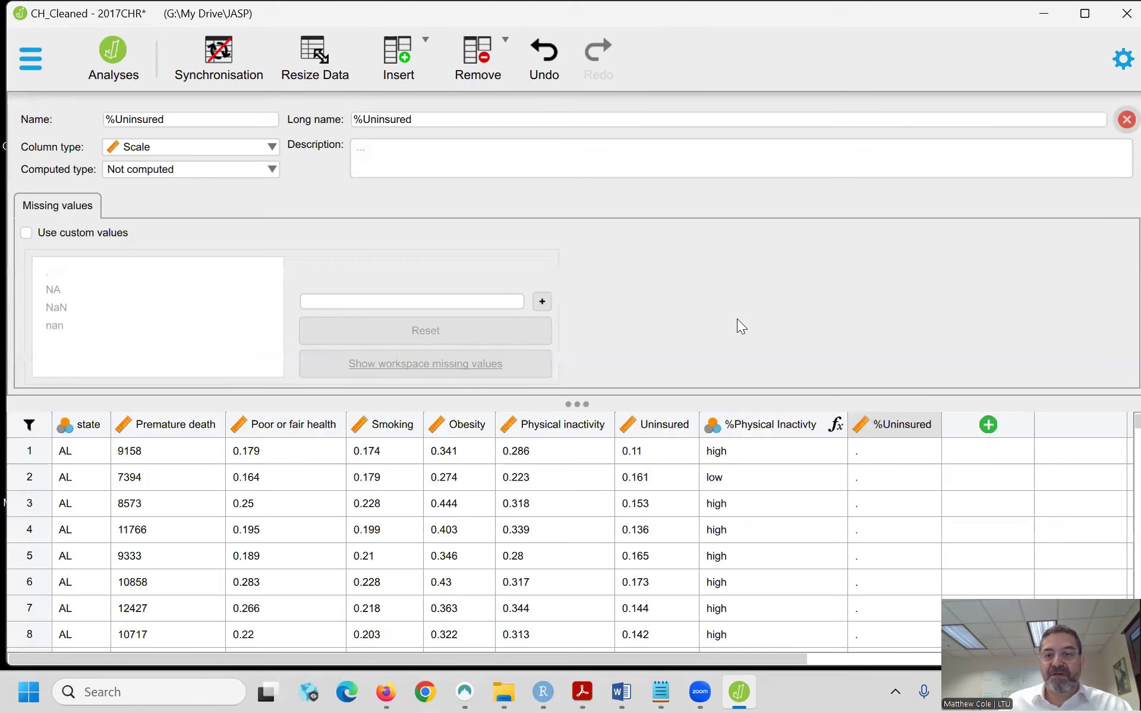
- Set the %Uninsured column type to Nominal and its computed type to Computed with R code
{"action": "left_click", "coordinate": [194, 147]}
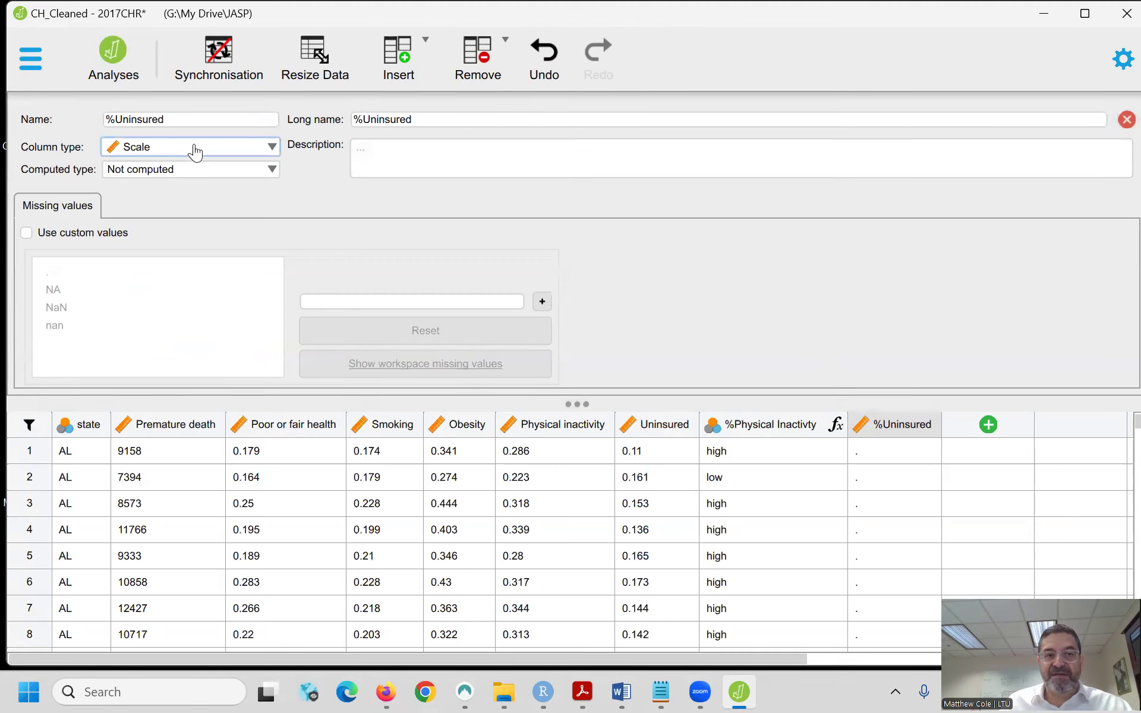
{"action": "left_click", "coordinate": [165, 202]}
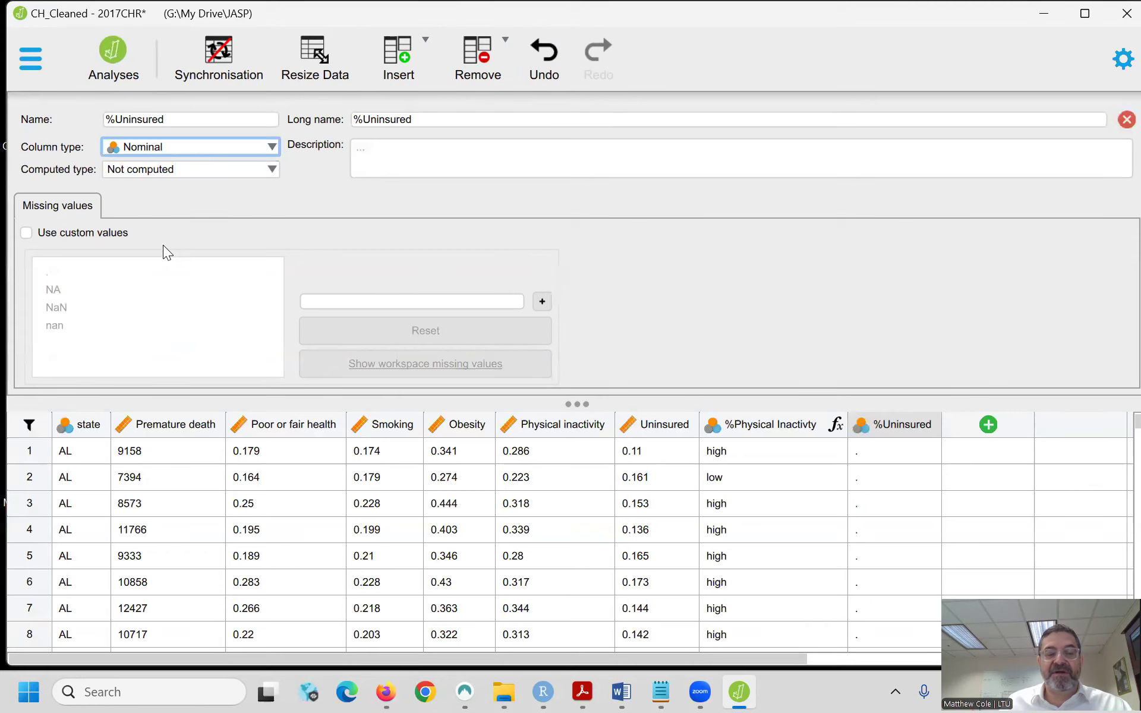
{"action": "left_click", "coordinate": [200, 176]}
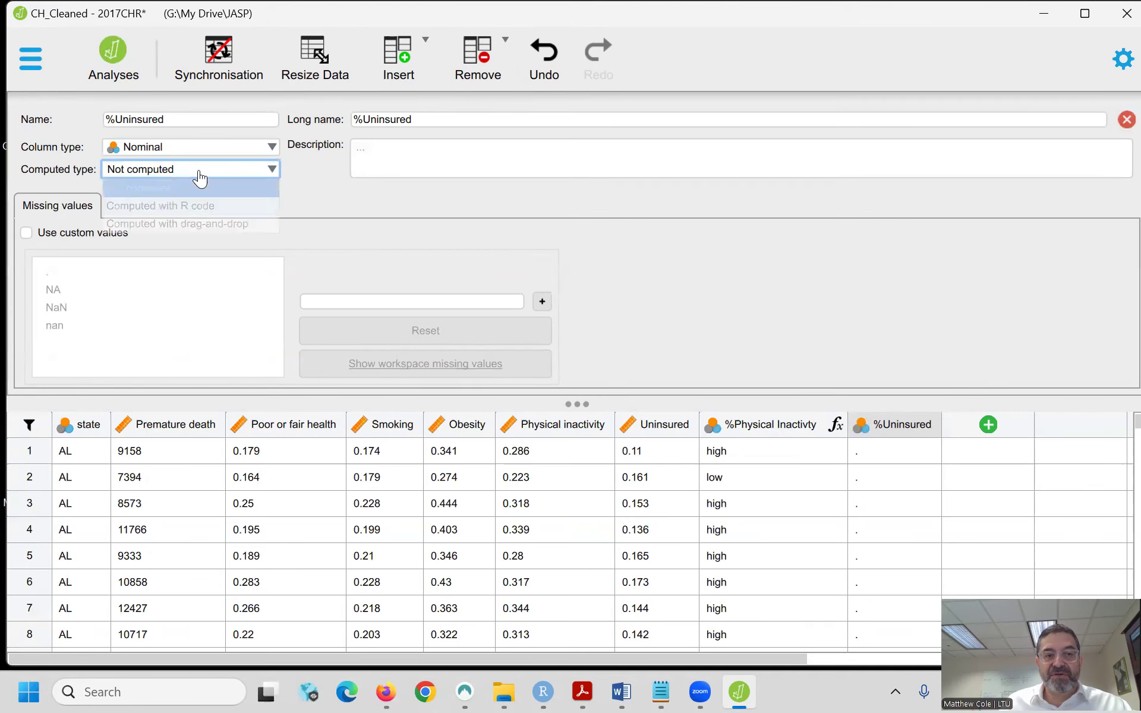
{"action": "left_click", "coordinate": [180, 208]}
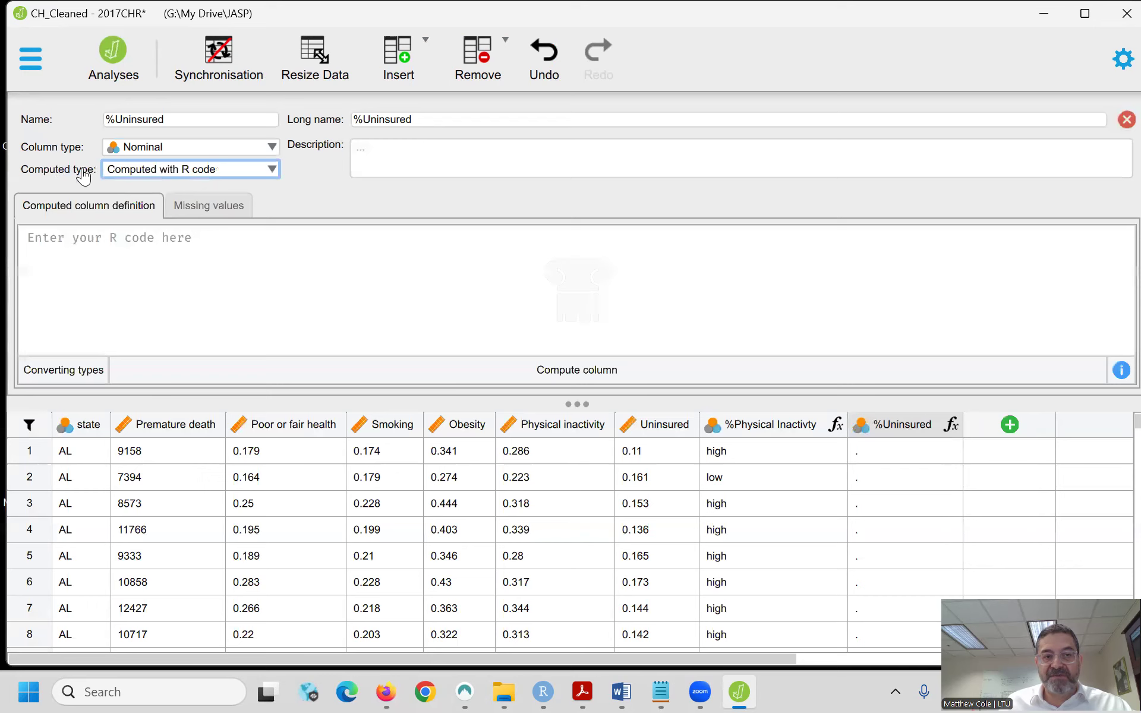
- Compute %Uninsured with ifElse((Uninsured <= mean(Uninsured, na.rm=TRUE)), 'low', 'high'), switching from converting to keeping types
{"action": "left_click", "coordinate": [165, 244]}
{"action": "type", "text": "ifElse((variable name ≤ mean(variable name, na.rm=TRUE)), 'low', 'high')"}
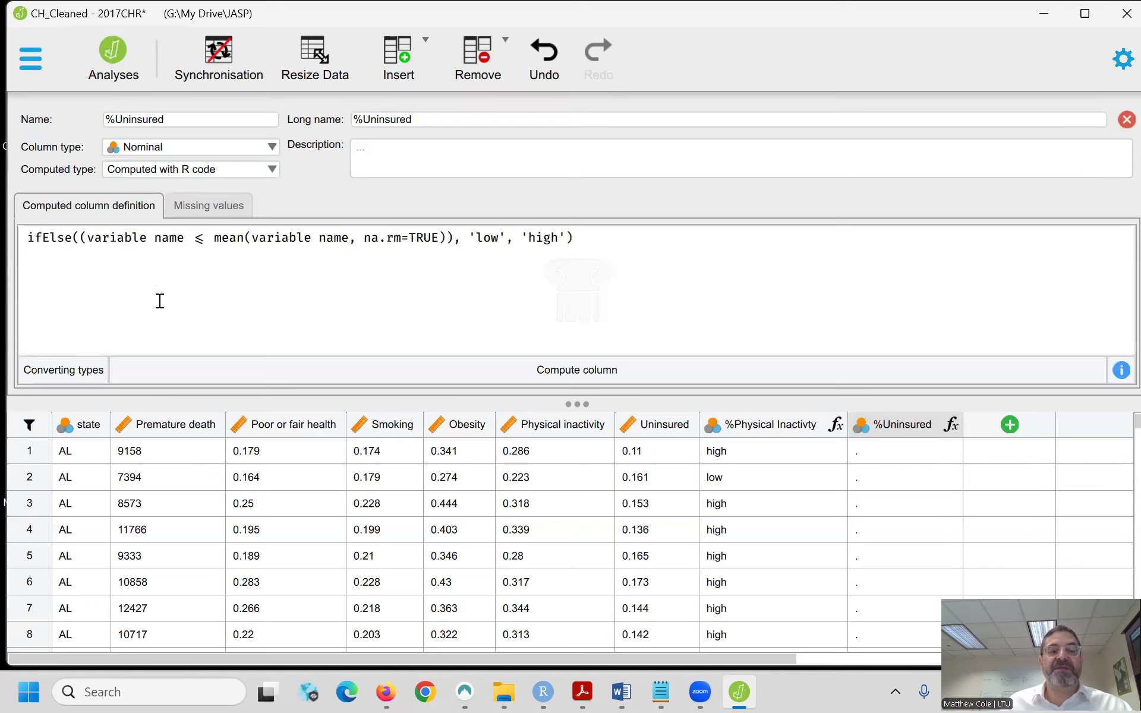
{"action": "left_click_drag", "start_coordinate": [90, 241], "coordinate": [184, 238]}
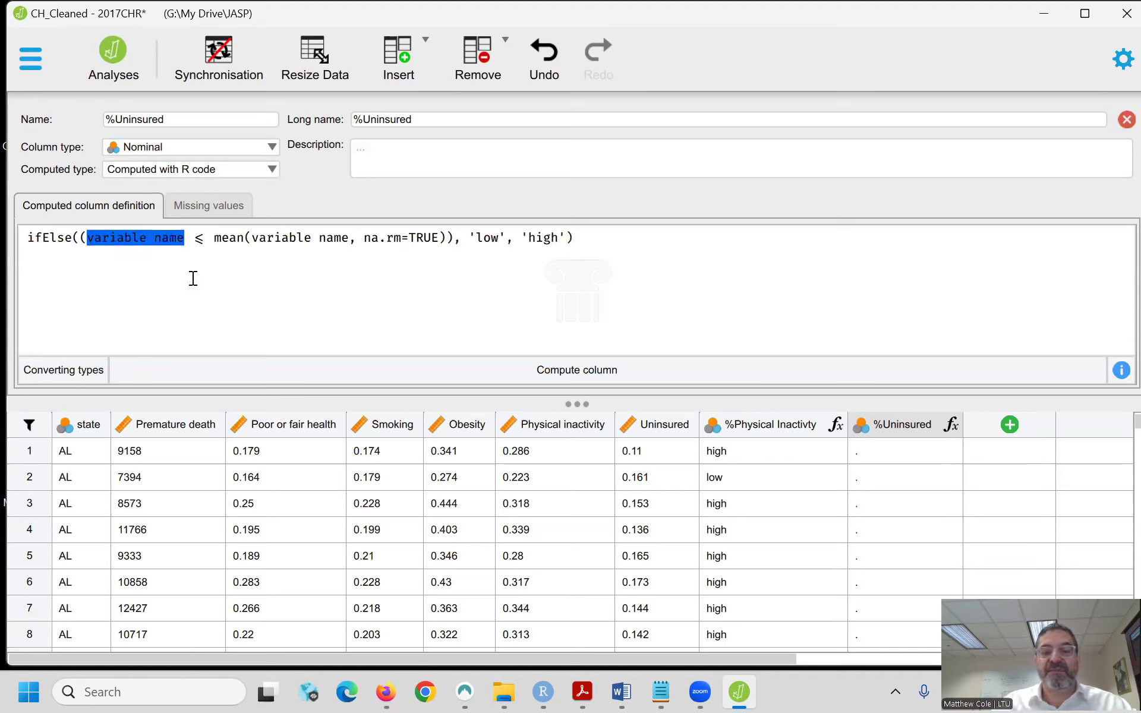
{"action": "type", "text": "Unimsur"}
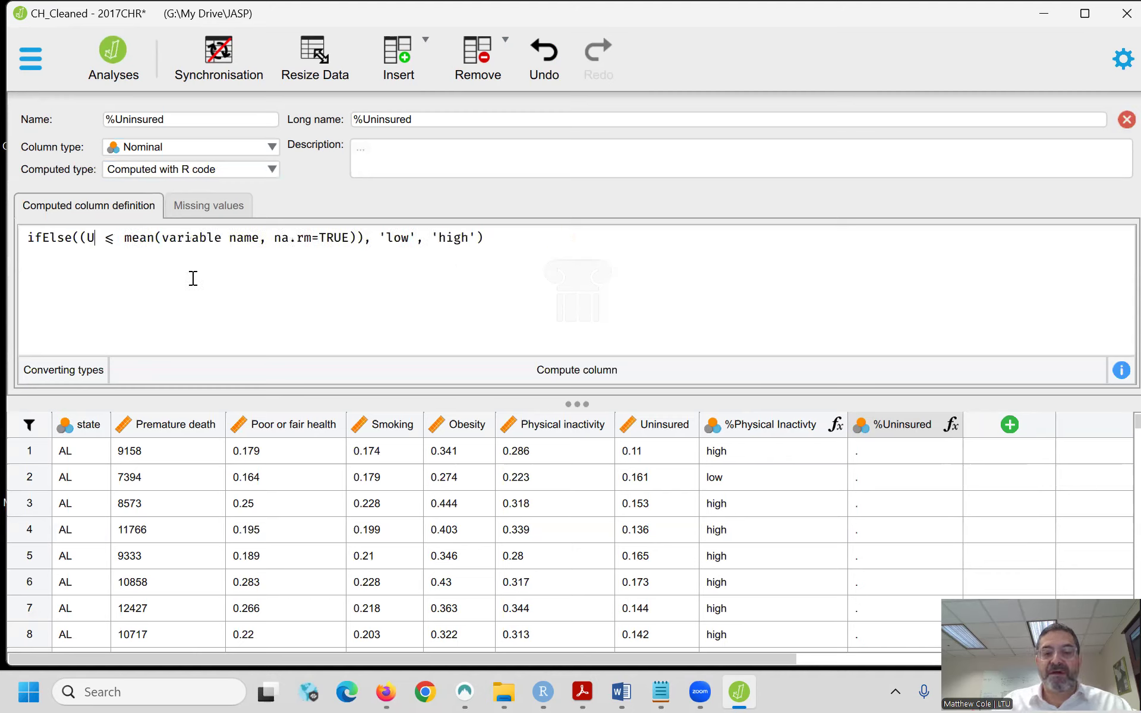
{"action": "key", "text": "BackSpace"}
{"action": "key", "text": "BackSpace"}
{"action": "key", "text": "BackSpace"}
{"action": "key", "text": "BackSpace"}
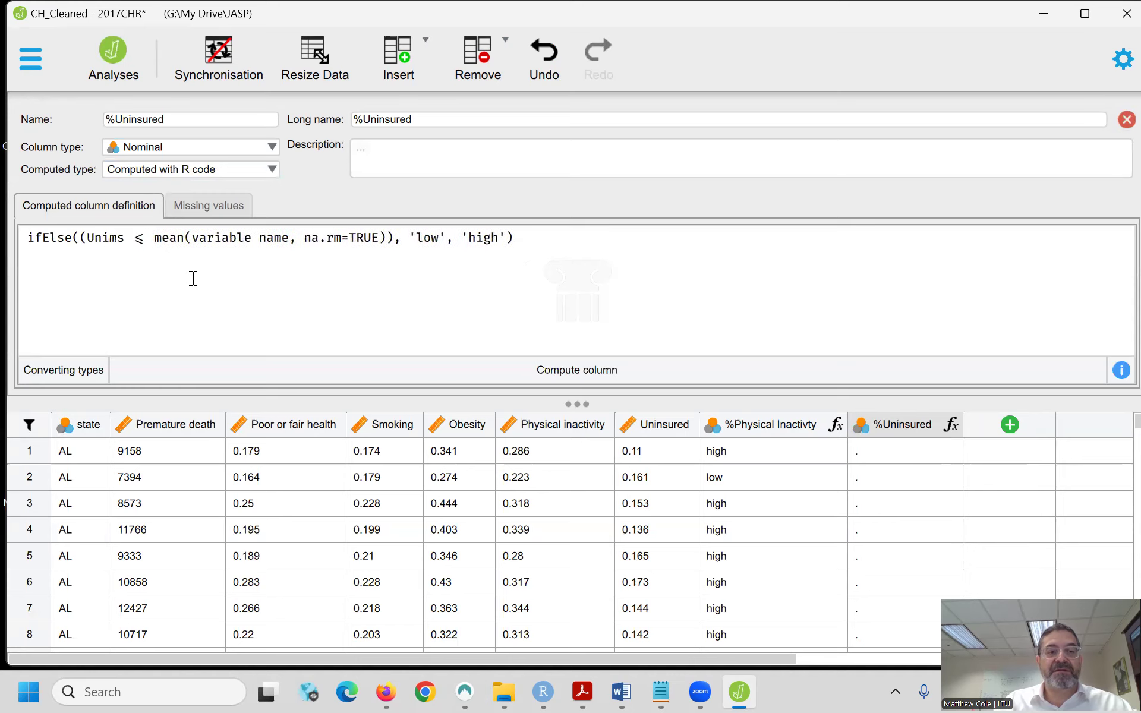
{"action": "type", "text": "nsured"}
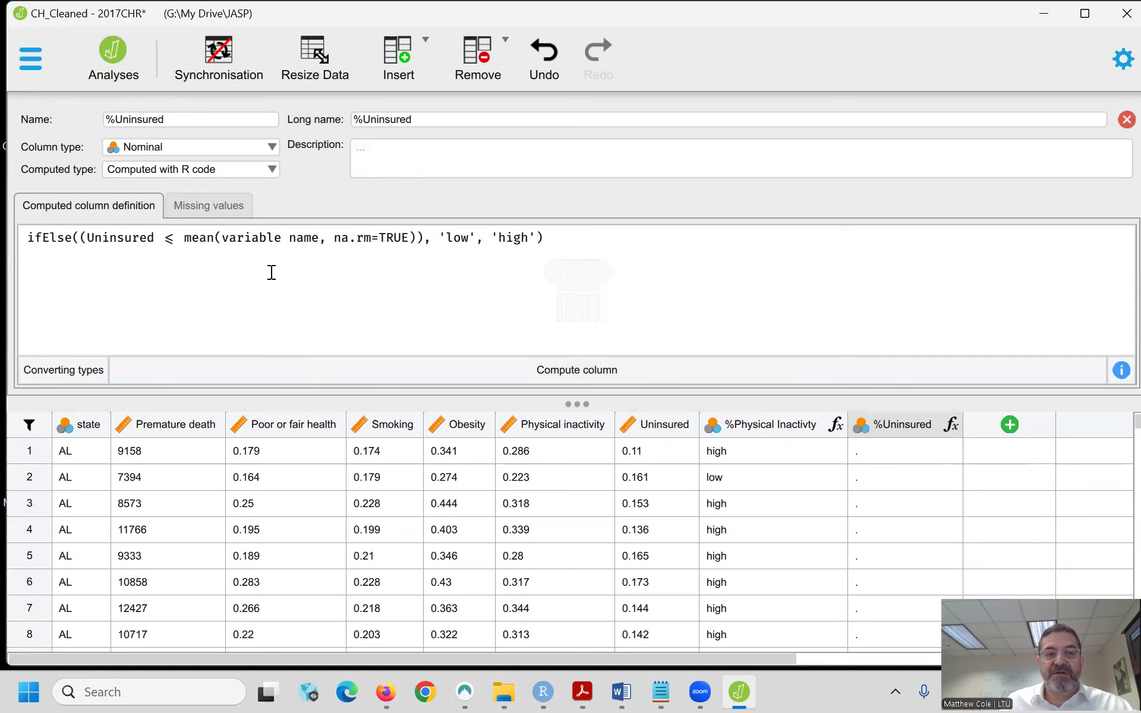
{"action": "left_click_drag", "start_coordinate": [222, 241], "coordinate": [317, 242]}
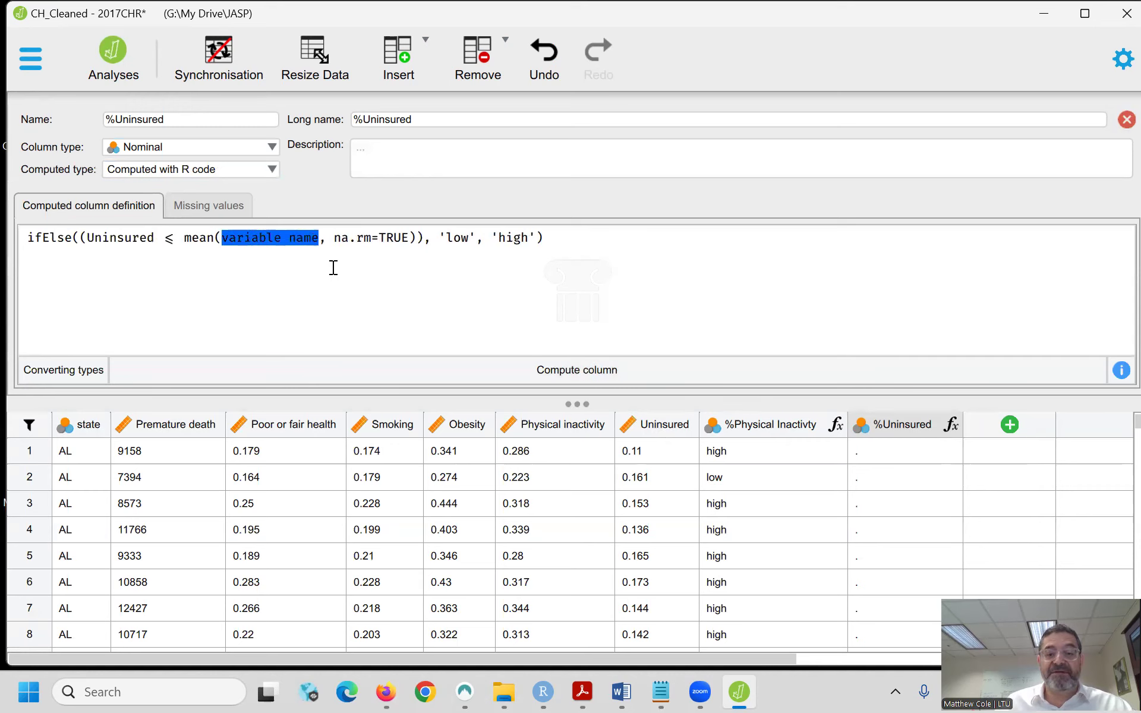
{"action": "type", "text": "Uninsured"}
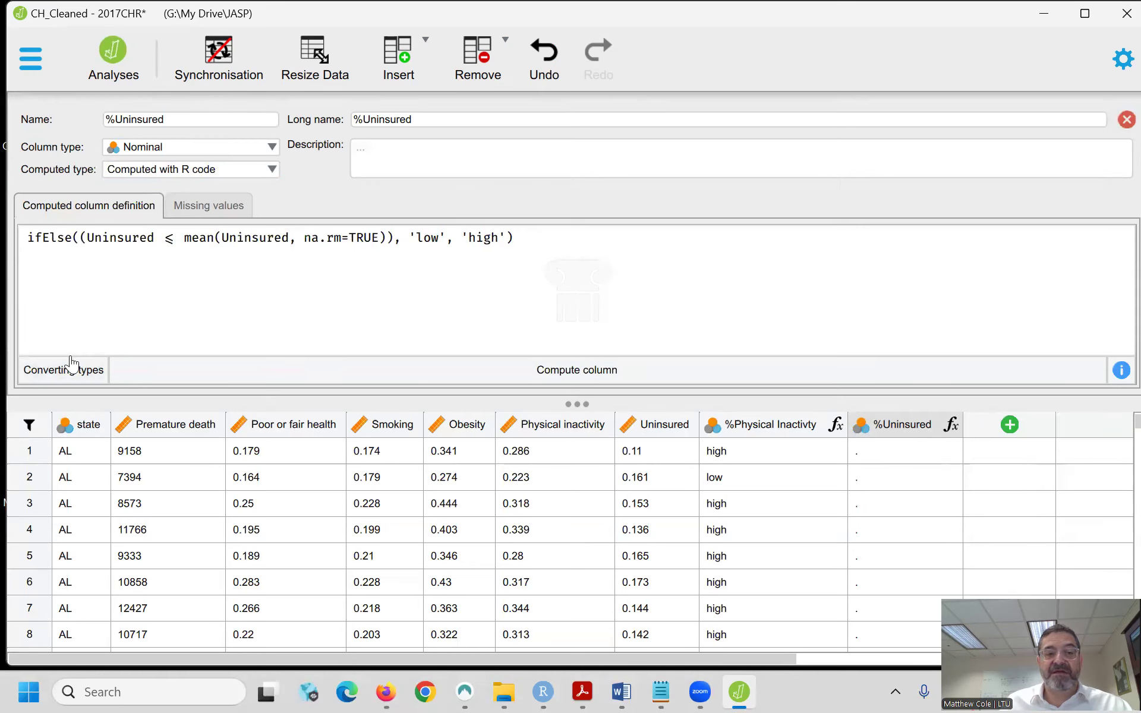
{"action": "left_click", "coordinate": [70, 376]}
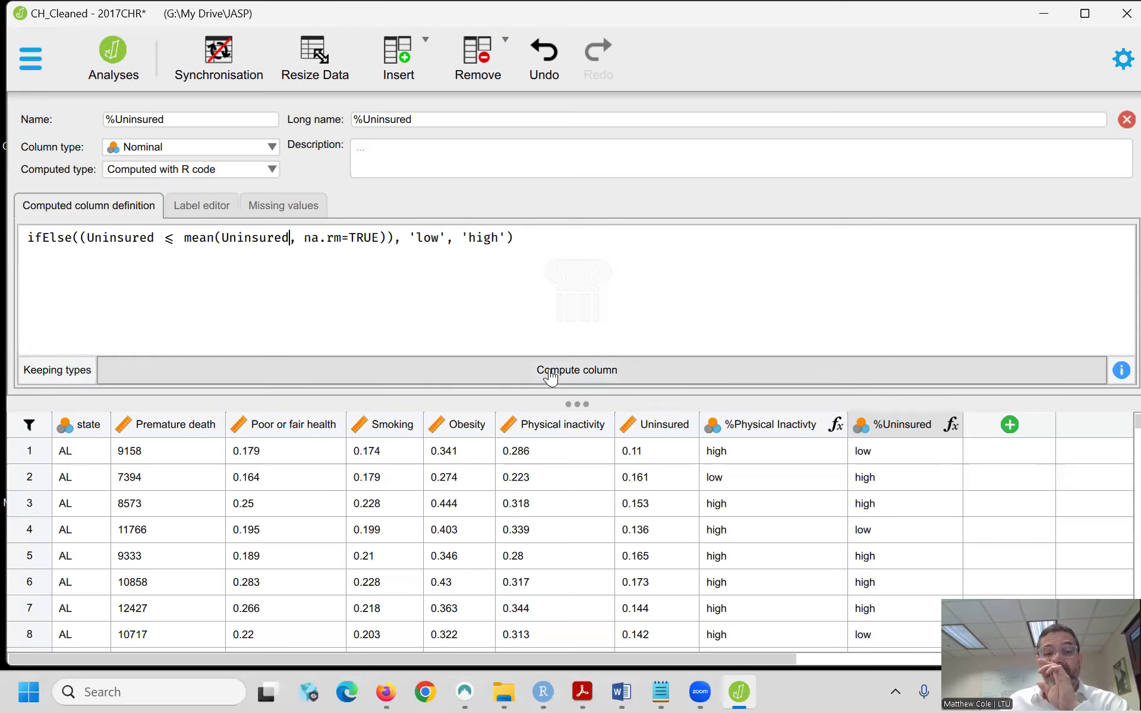
- Try the drag-and-drop computed type for %Uninsured, review its function list, and return to Computed with R code
{"action": "left_click", "coordinate": [228, 172]}
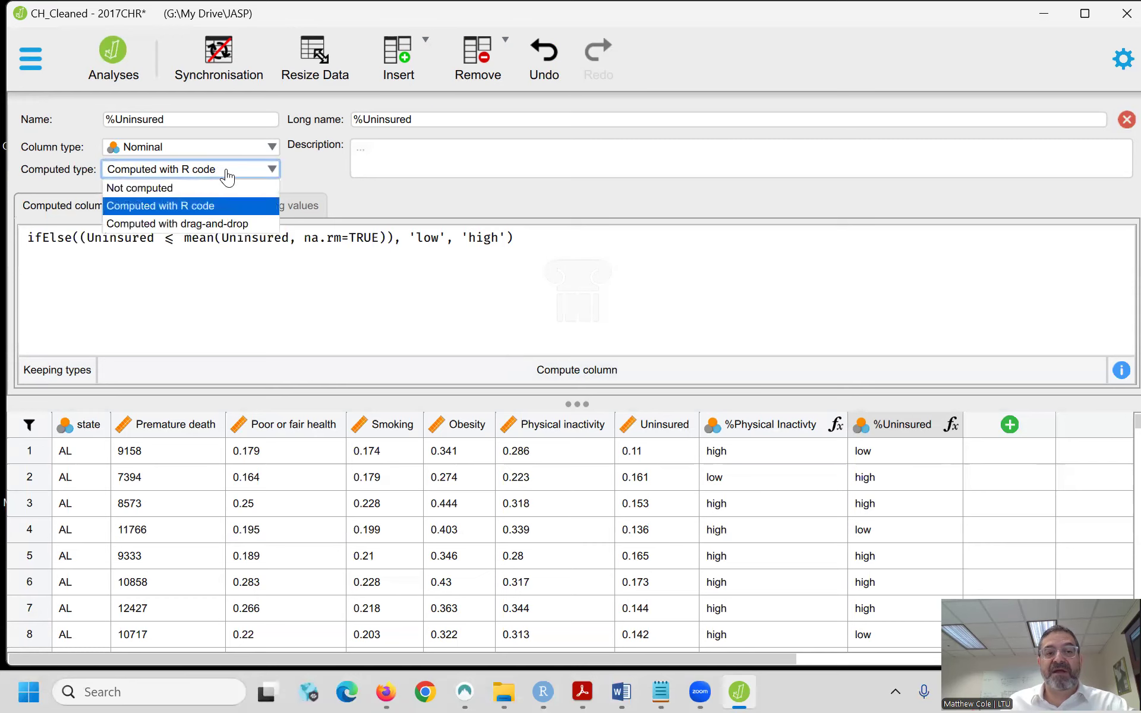
{"action": "left_click", "coordinate": [200, 224]}
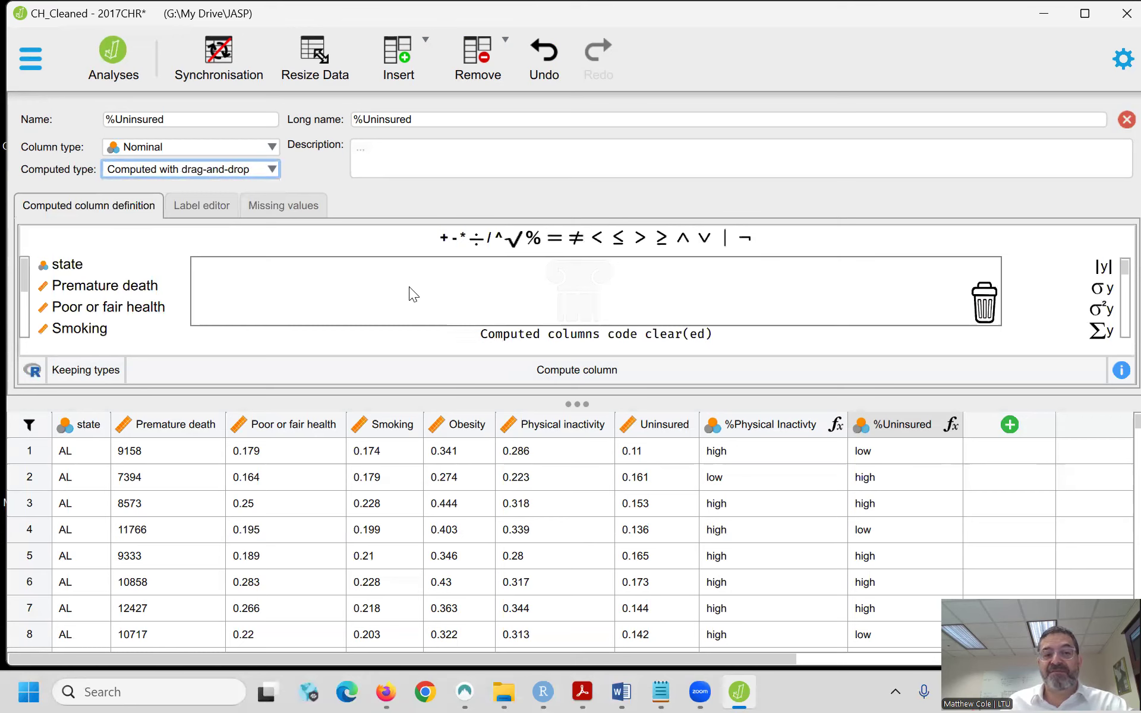
{"action": "scroll", "coordinate": [166, 275], "scroll_direction": "down", "scroll_amount": 3}
{"action": "scroll", "coordinate": [166, 274], "scroll_direction": "up", "scroll_amount": 3}
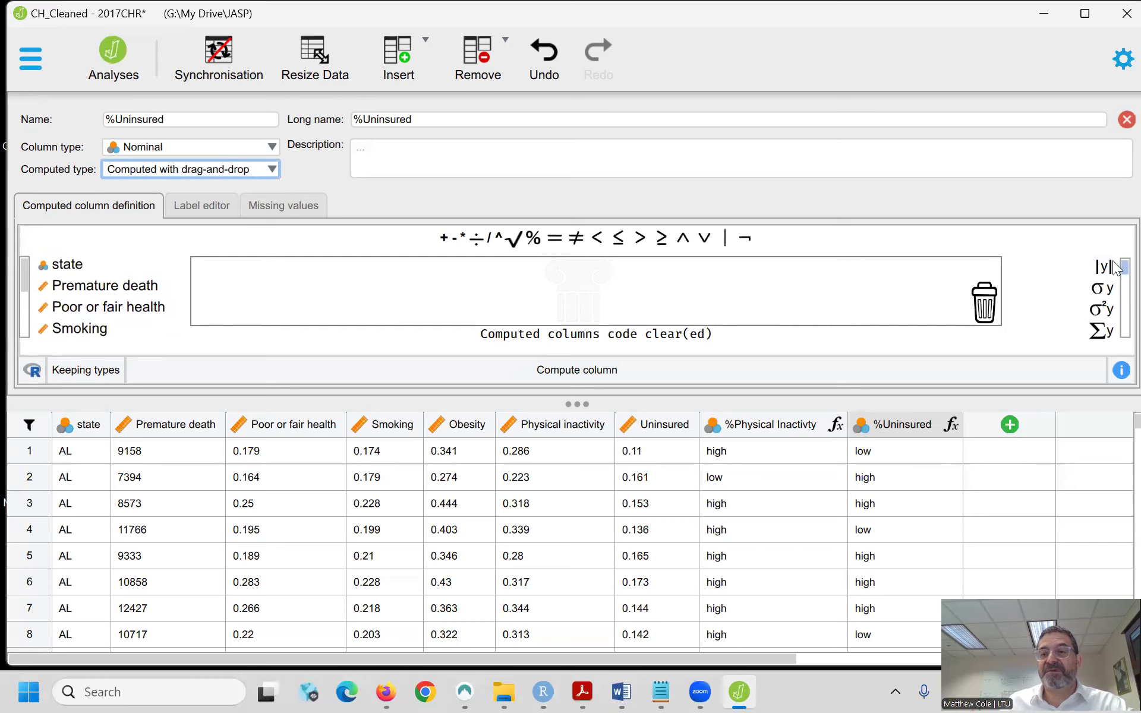
{"action": "scroll", "coordinate": [1119, 285], "scroll_direction": "down", "scroll_amount": 1}
{"action": "scroll", "coordinate": [1119, 288], "scroll_direction": "down", "scroll_amount": 5}
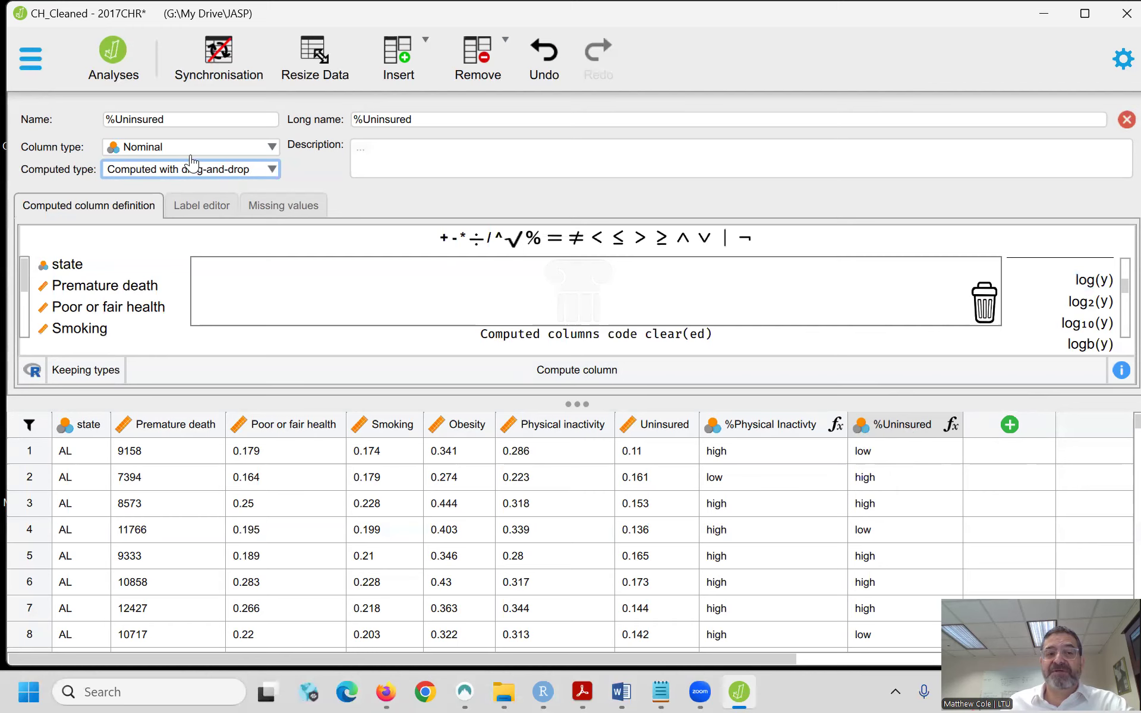
{"action": "left_click", "coordinate": [204, 171]}
{"action": "left_click", "coordinate": [173, 207]}
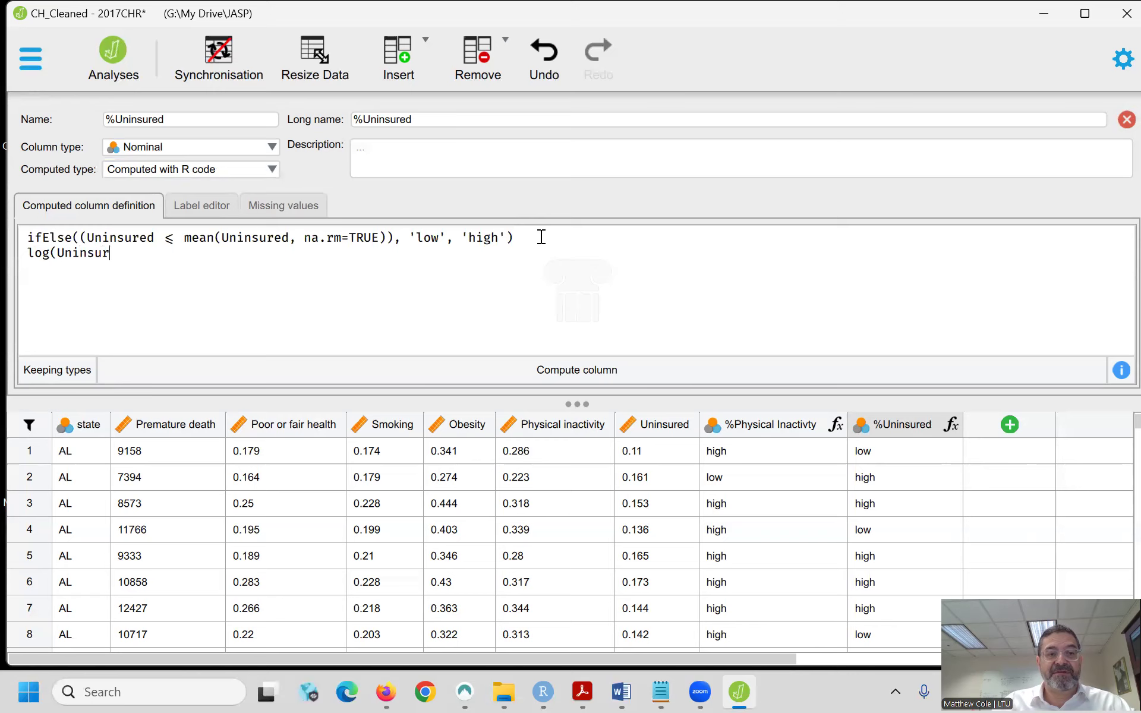
- Remove the trial log line on the Uninsured variable below the ifElse code
{"action": "key", "text": "BackSpace"}
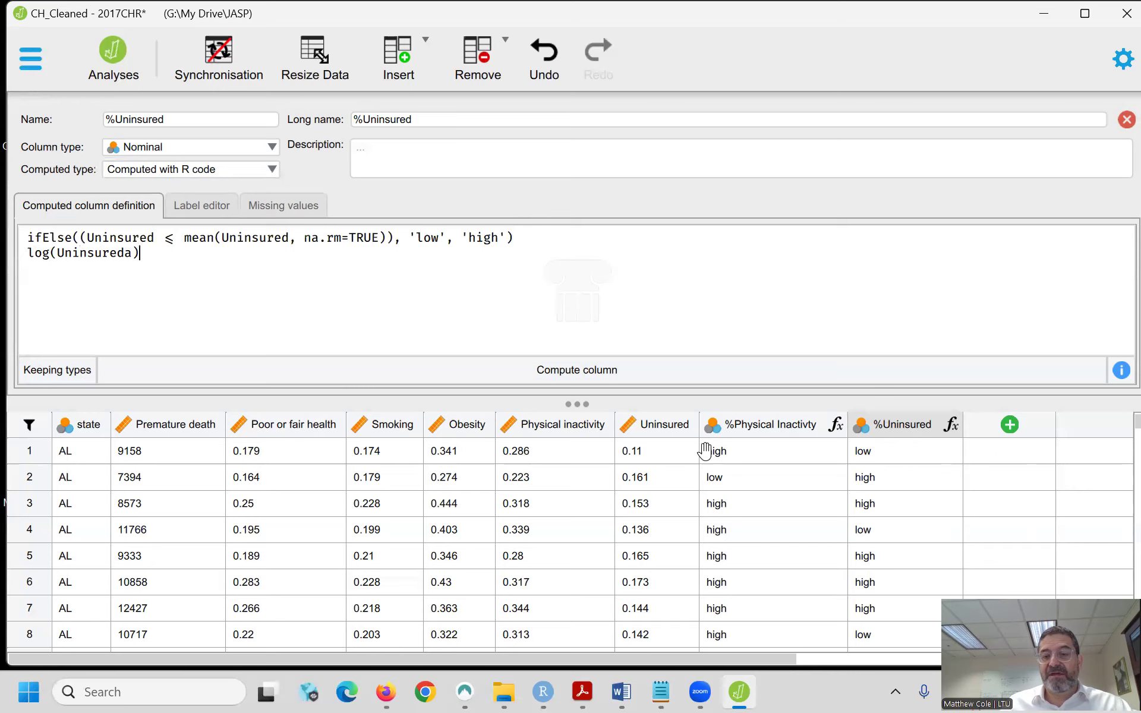
{"action": "left_click_drag", "start_coordinate": [142, 253], "coordinate": [27, 253]}
{"action": "key", "text": "BackSpace"}
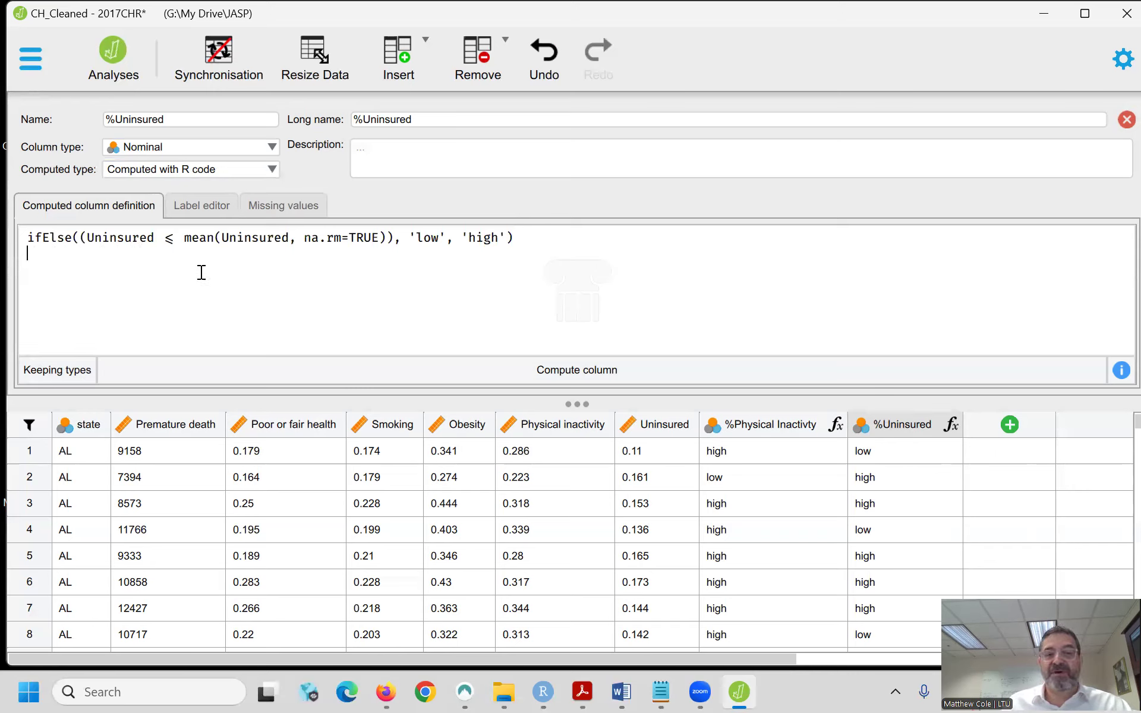
- Close the %Uninsured column editor and save the file as CH_Cleaned - 2017CHR.jasp in the JASP folder on My Drive
{"action": "left_click", "coordinate": [1126, 120]}
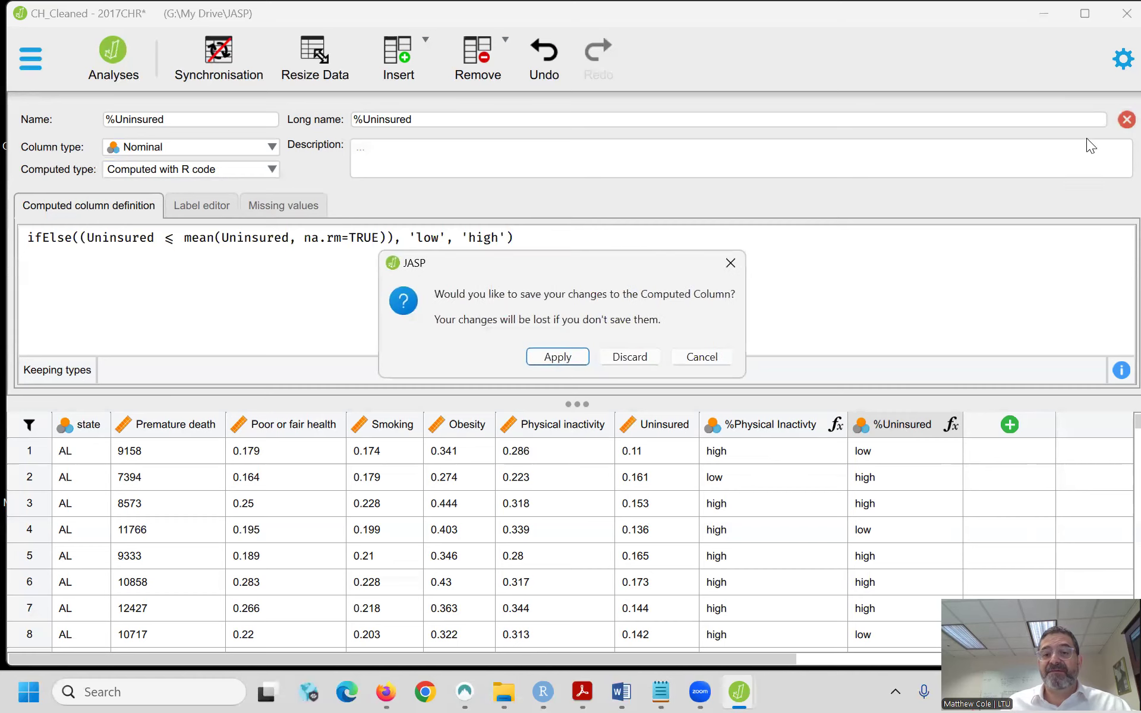
{"action": "left_click", "coordinate": [701, 357]}
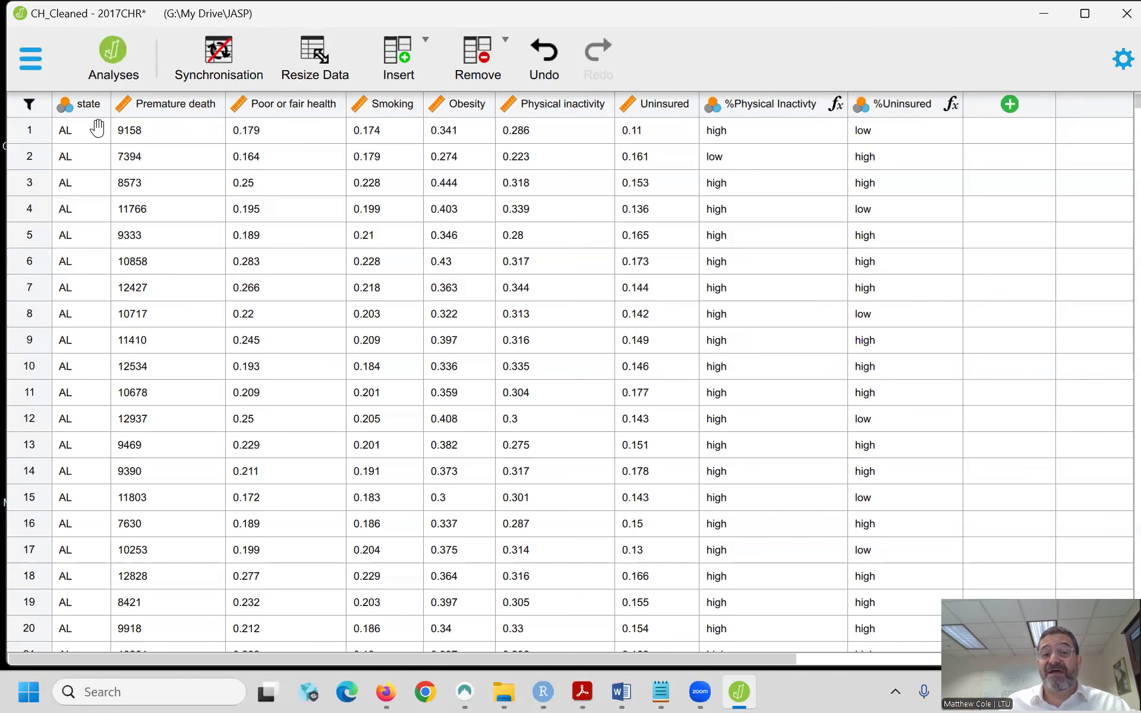
{"action": "left_click", "coordinate": [33, 66]}
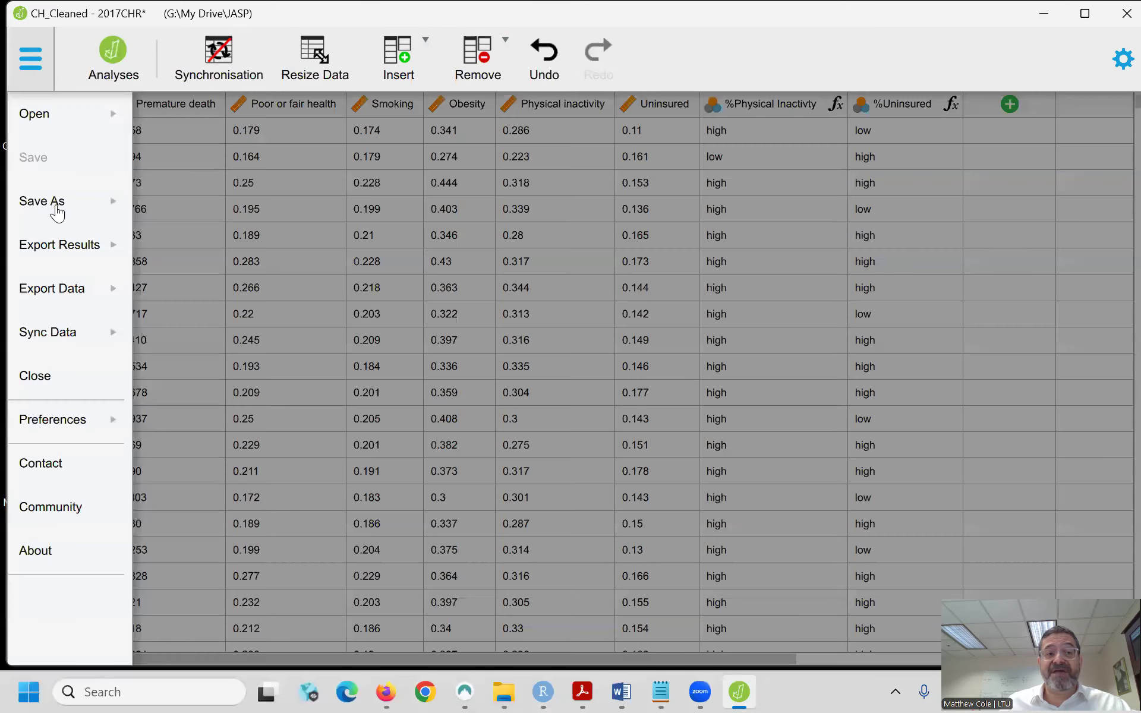
{"action": "left_click", "coordinate": [58, 205]}
{"action": "left_click", "coordinate": [198, 126]}
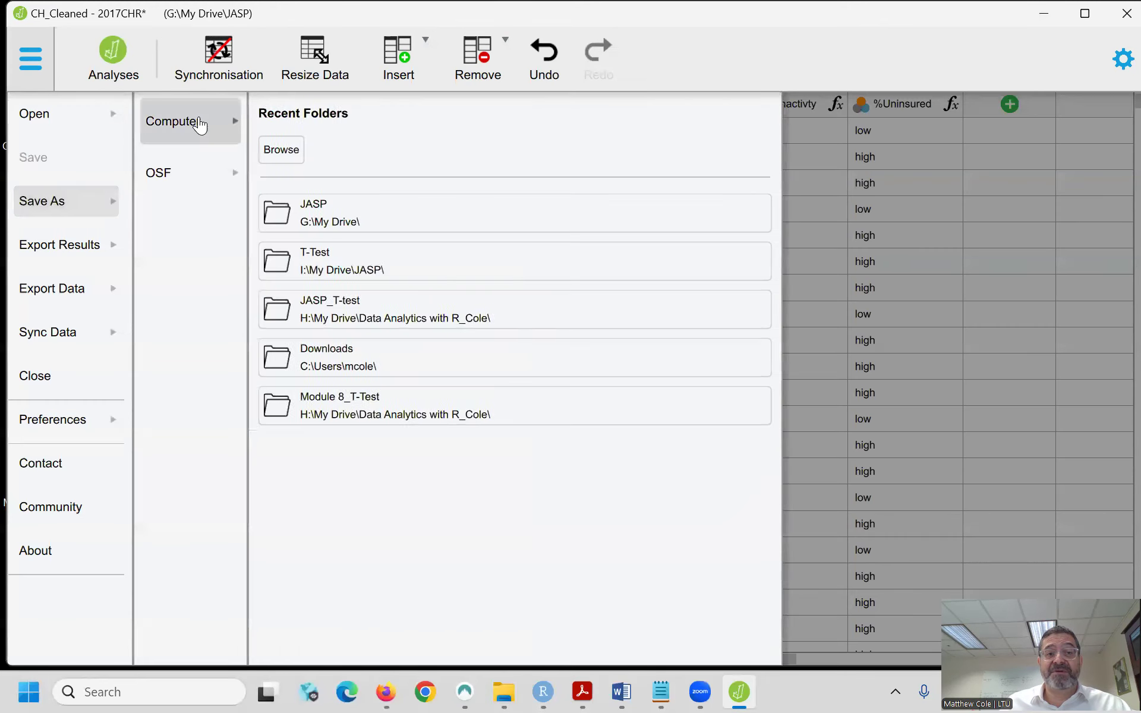
{"action": "left_click", "coordinate": [321, 224]}
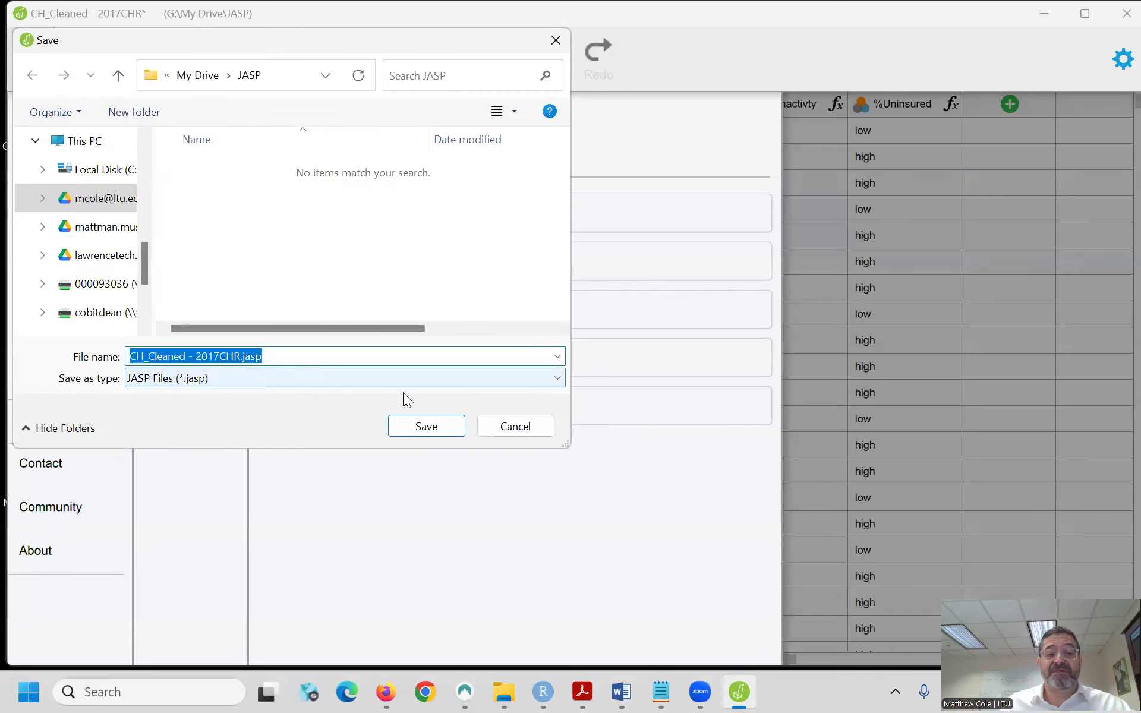
{"action": "left_click", "coordinate": [429, 426]}
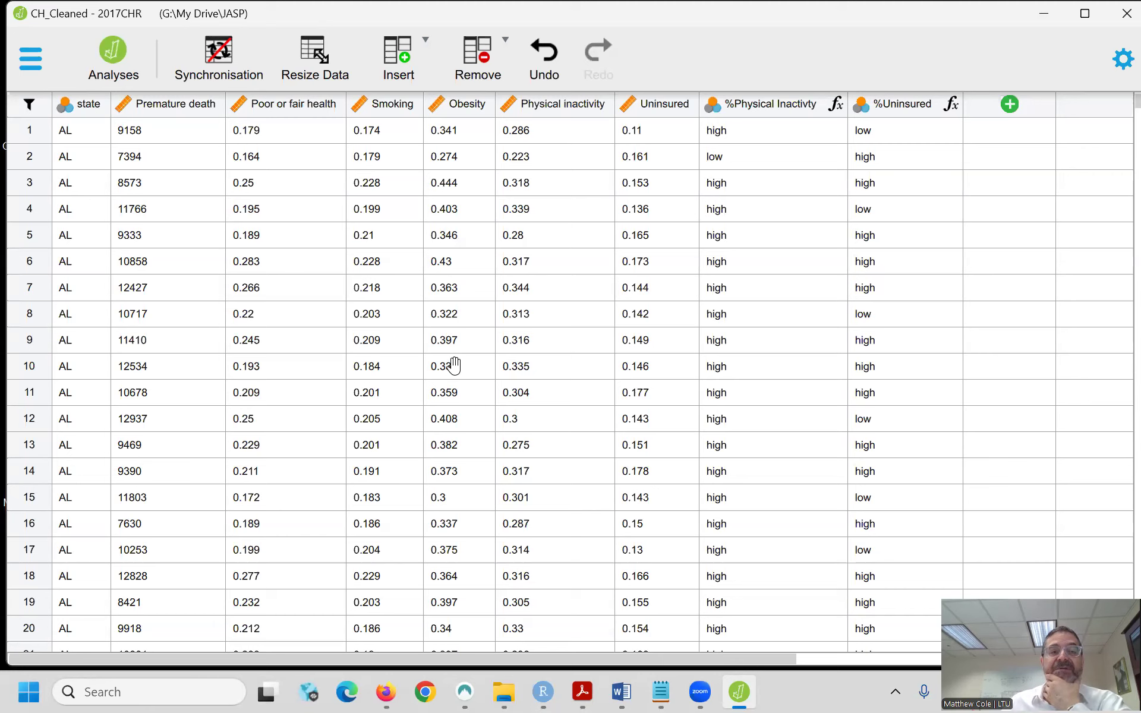
- Return to the analyses and add a new classical Independent Samples T-Test
{"action": "left_click", "coordinate": [111, 60]}
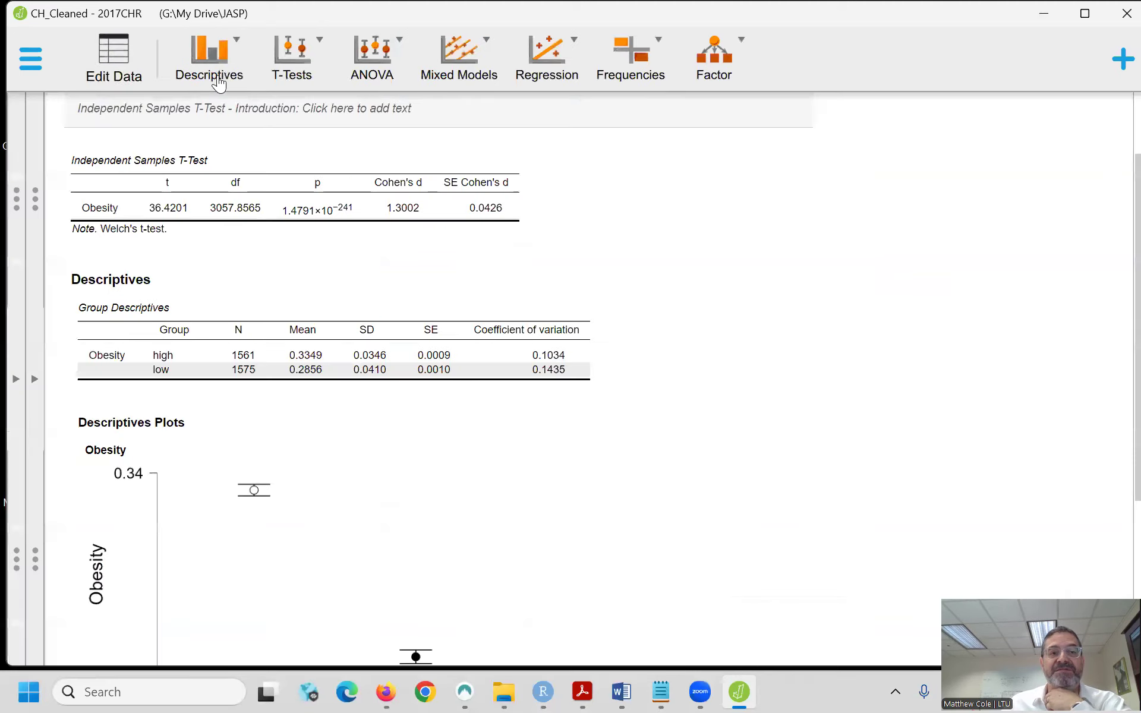
{"action": "left_click", "coordinate": [313, 63]}
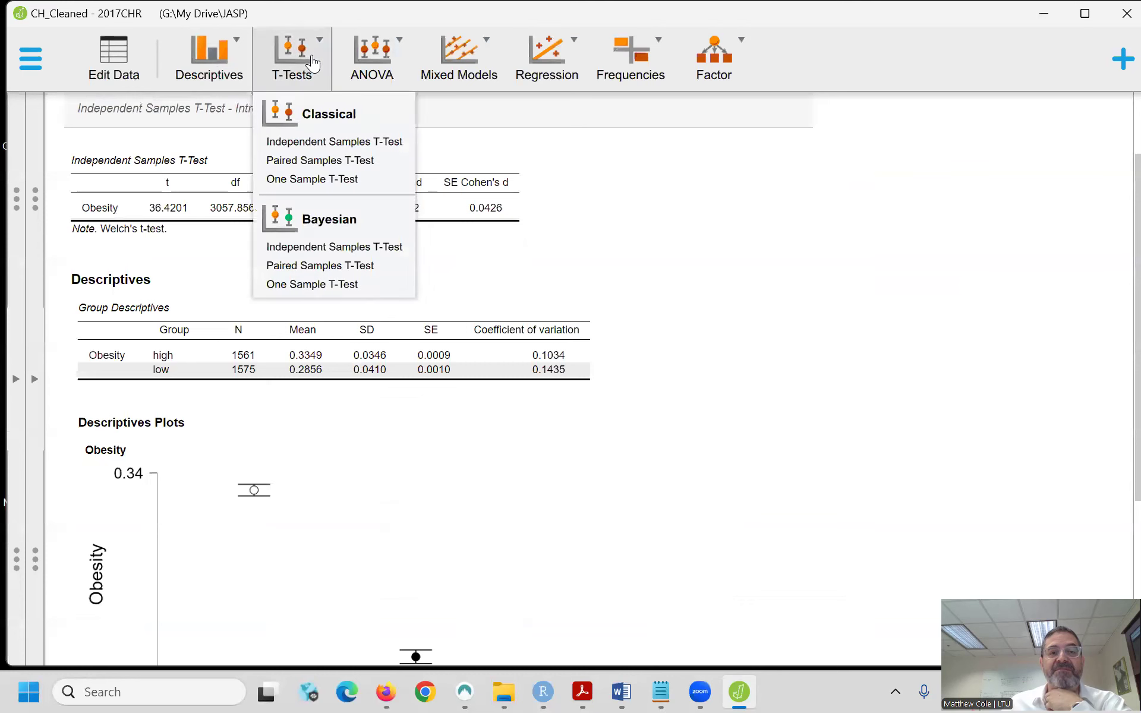
{"action": "left_click", "coordinate": [311, 142]}
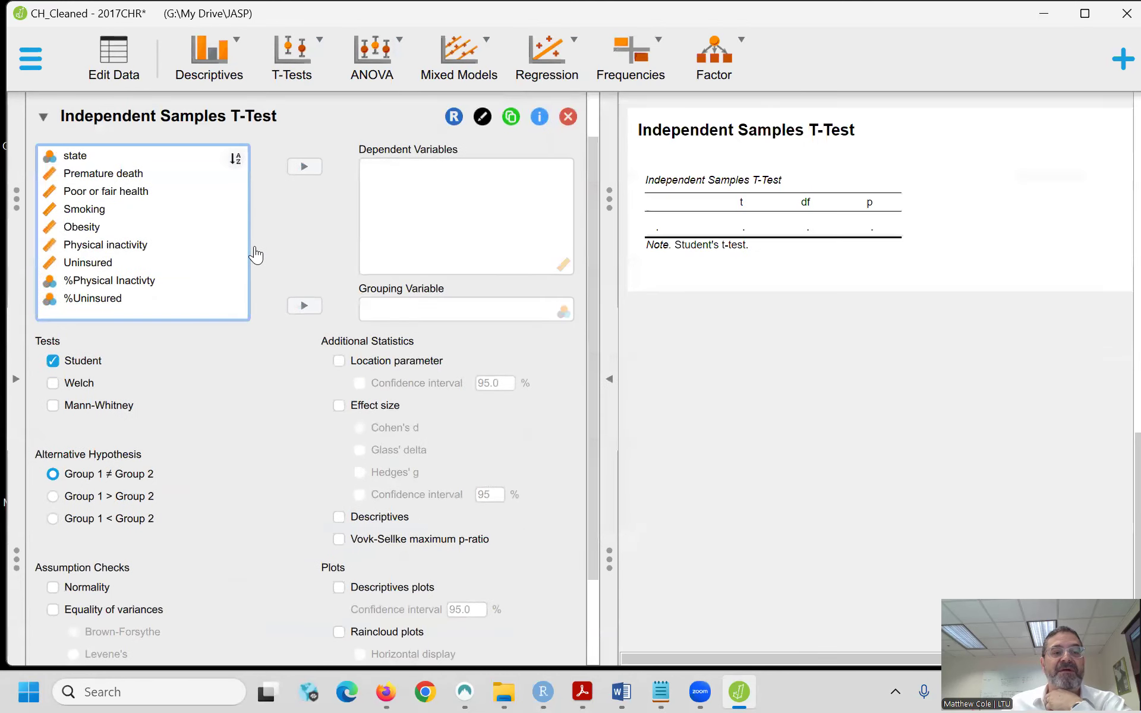
- Review Example 2's insurance hypotheses in the Start Here (Lecture) Google Doc and return to JASP
{"action": "mouse_move", "coordinate": [386, 692]}
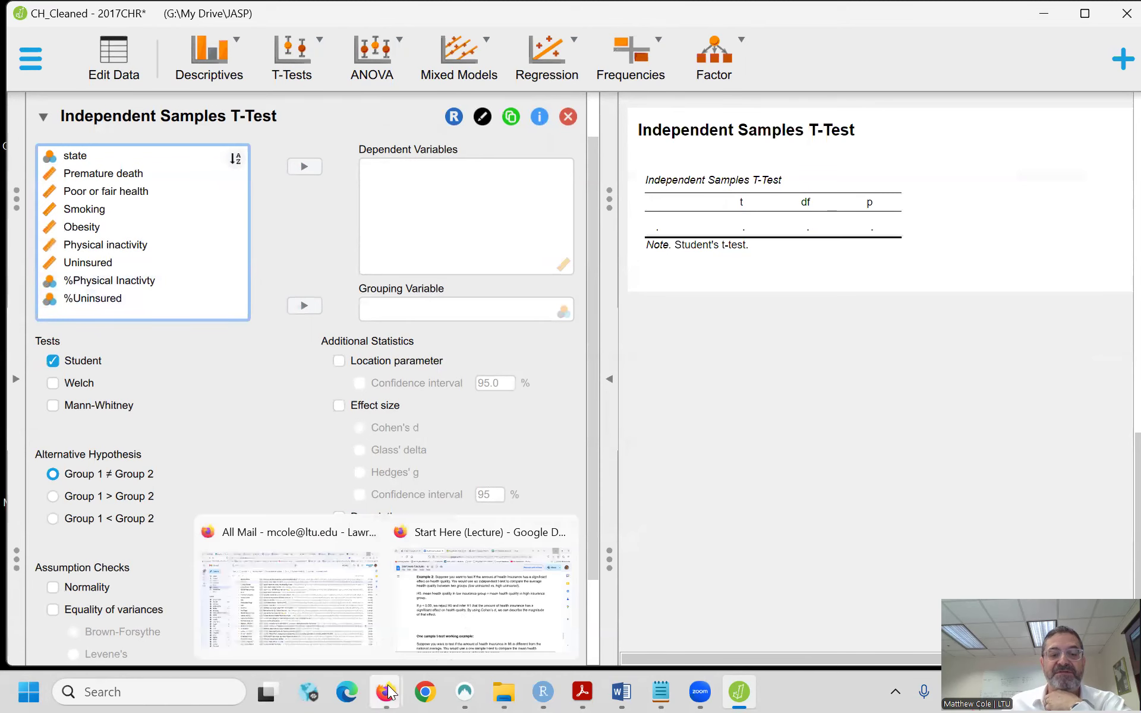
{"action": "left_click", "coordinate": [464, 621]}
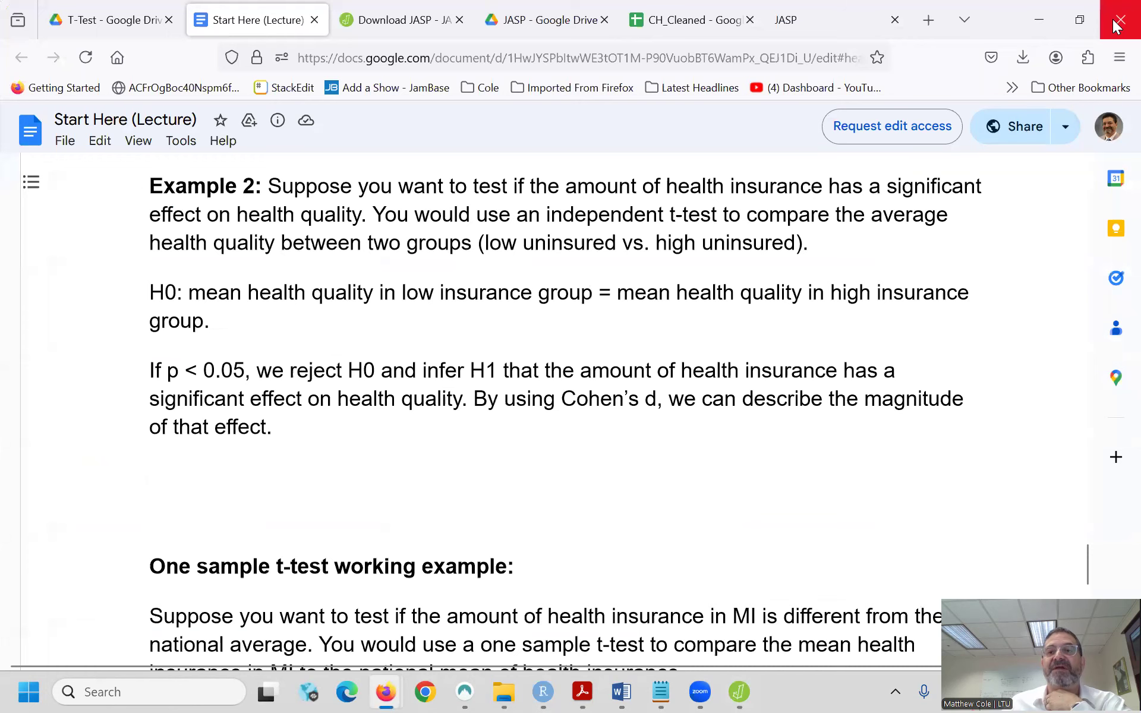
{"action": "left_click", "coordinate": [1038, 19]}
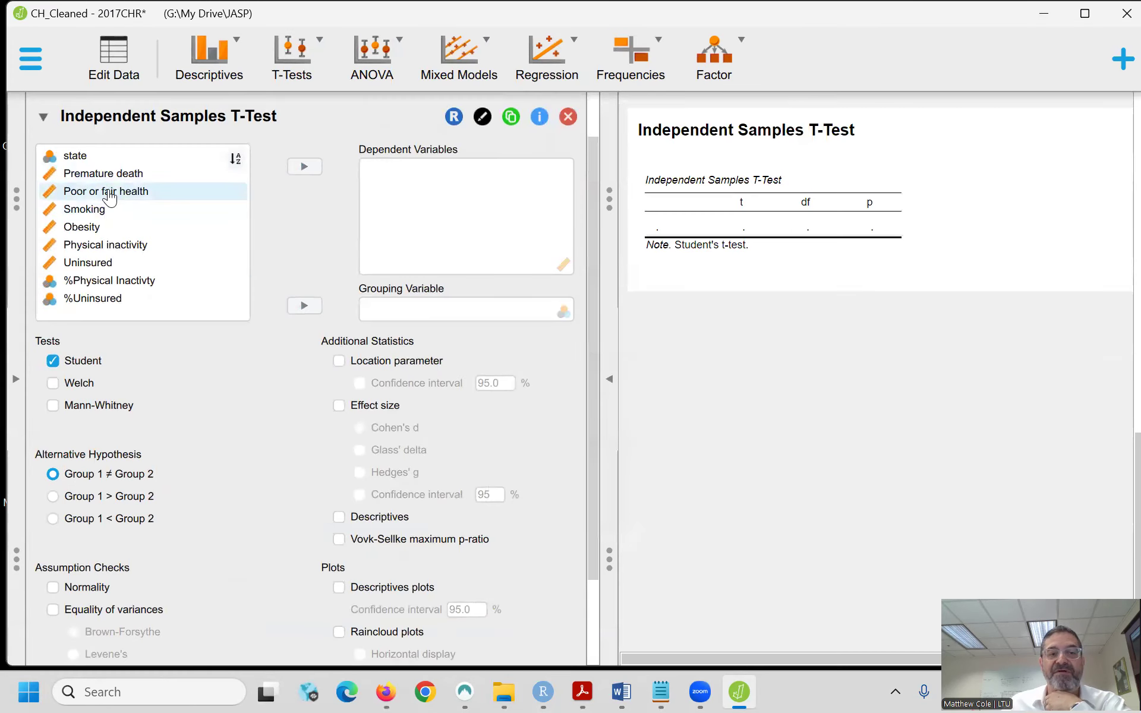
- Assign Poor or fair health as the dependent variable and %Uninsured as the grouping variable of the new Independent Samples T-Test
{"action": "left_click", "coordinate": [109, 192]}
{"action": "left_click", "coordinate": [305, 169]}
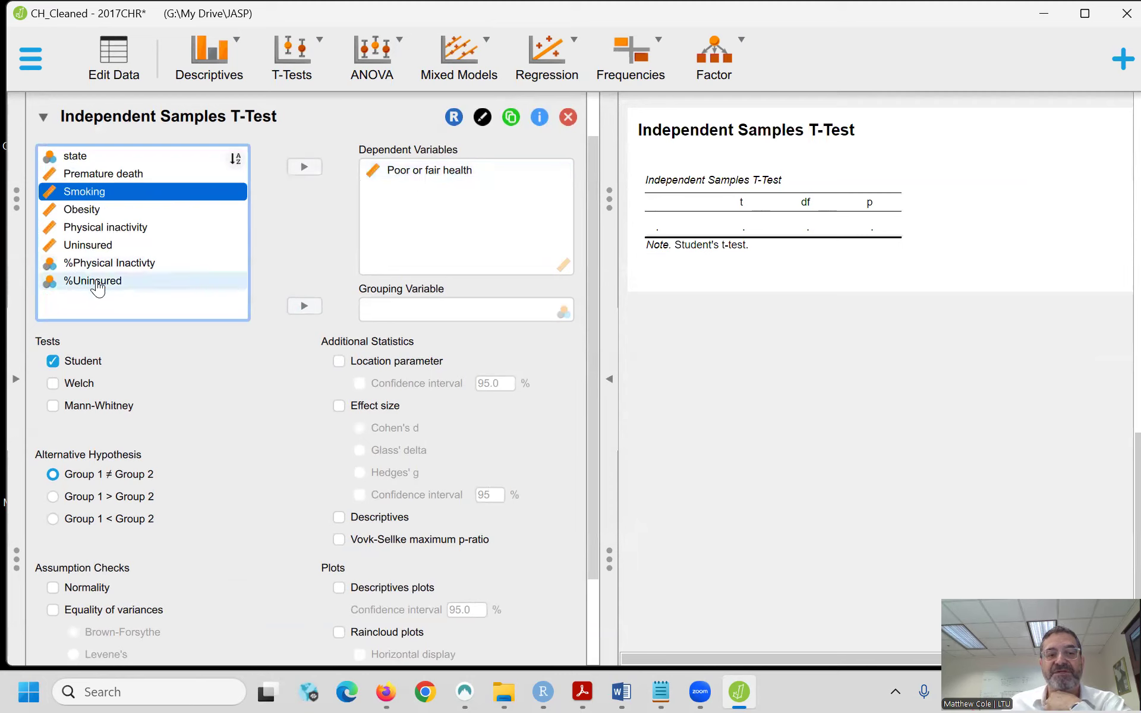
{"action": "left_click", "coordinate": [67, 283]}
{"action": "left_click", "coordinate": [300, 314]}
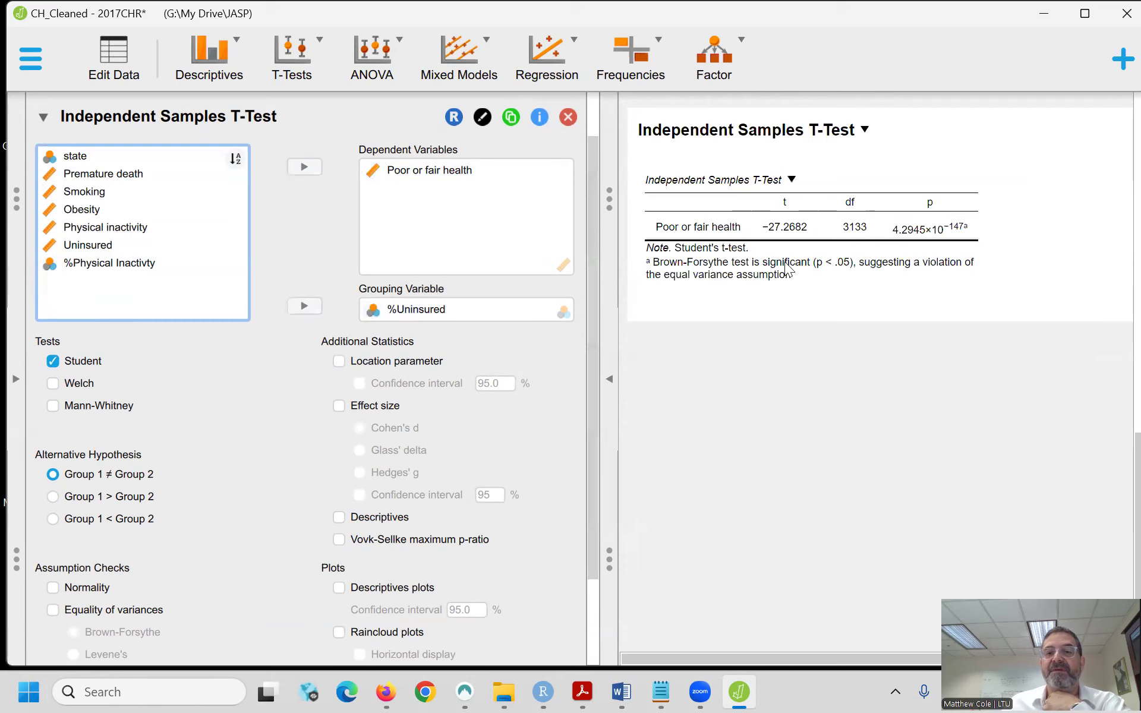
- Replace the Student test with the Welch test and include Cohen's d as the effect size
{"action": "left_click", "coordinate": [52, 361]}
{"action": "left_click", "coordinate": [52, 383]}
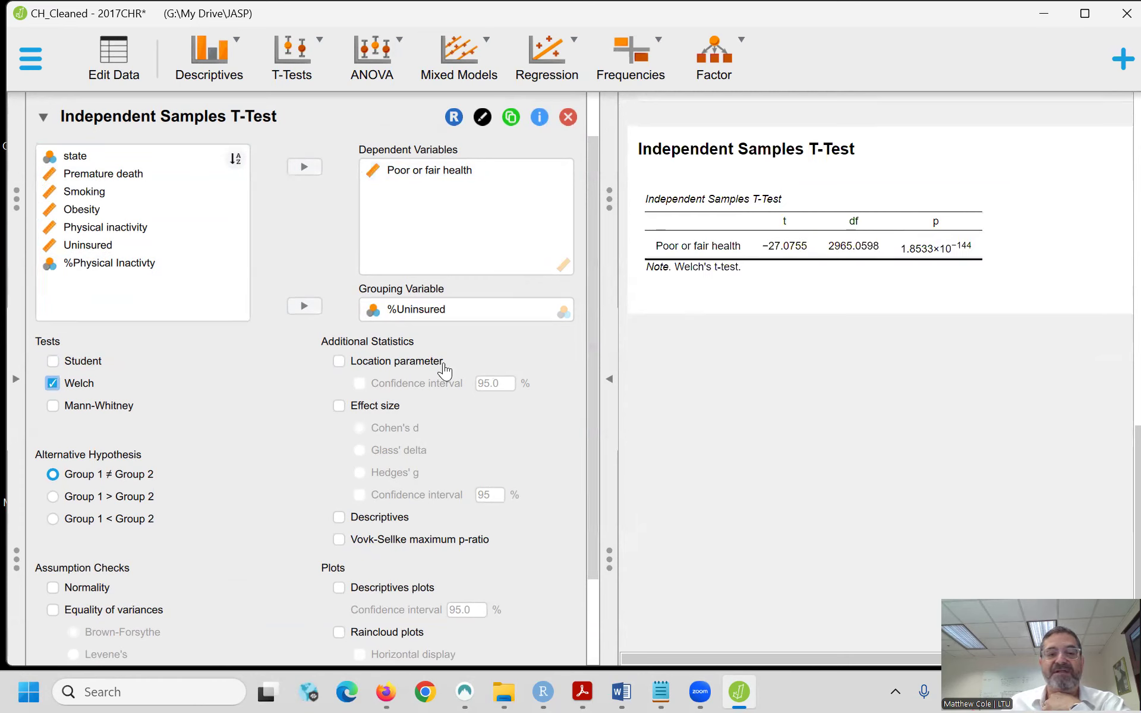
{"action": "left_click", "coordinate": [339, 406]}
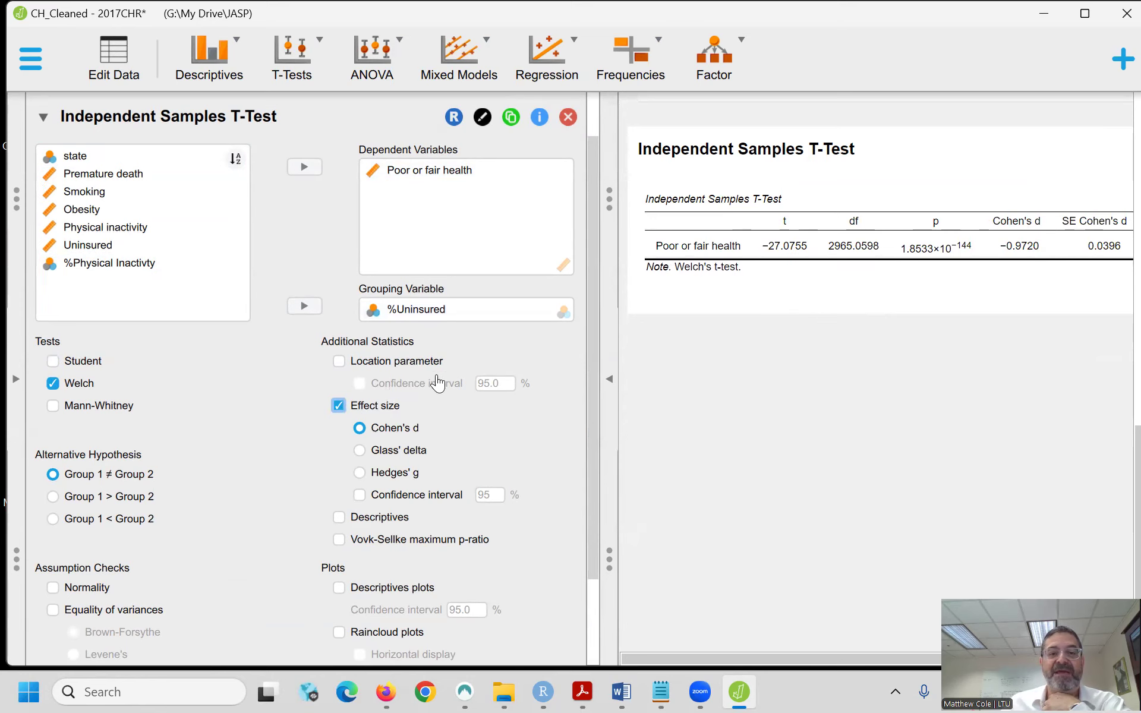
- Include the group descriptives table and the descriptives plots in the Poor or fair health t-test
{"action": "scroll", "coordinate": [389, 442], "scroll_direction": "down", "scroll_amount": 1}
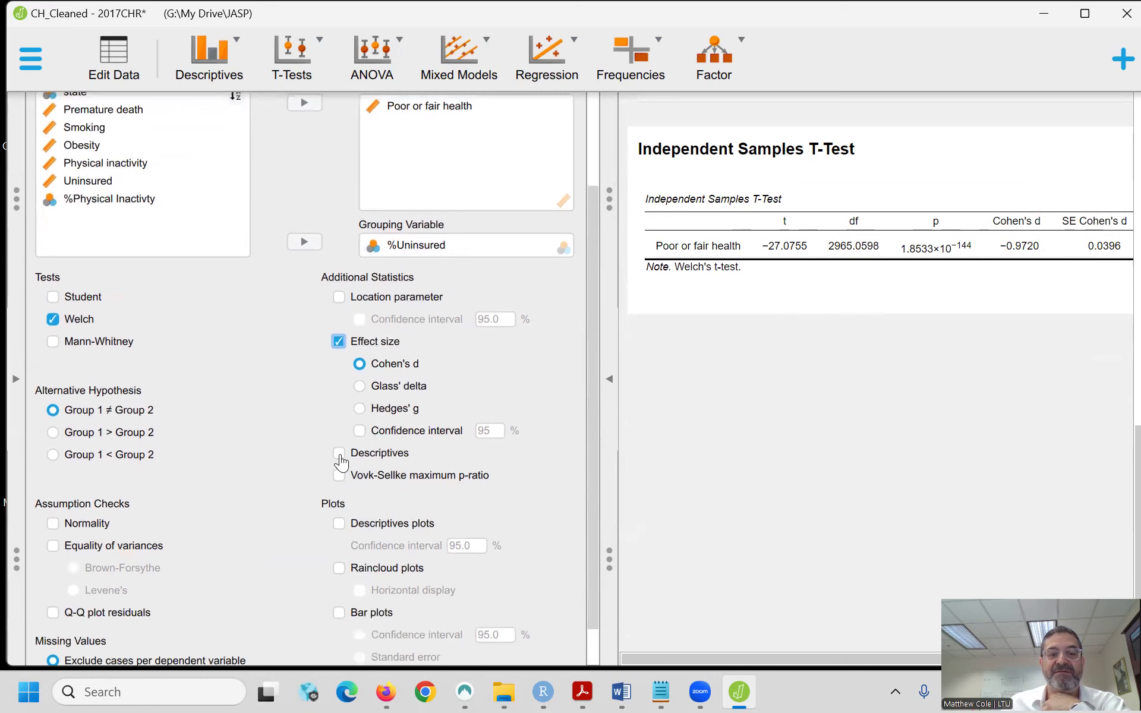
{"action": "left_click", "coordinate": [338, 453]}
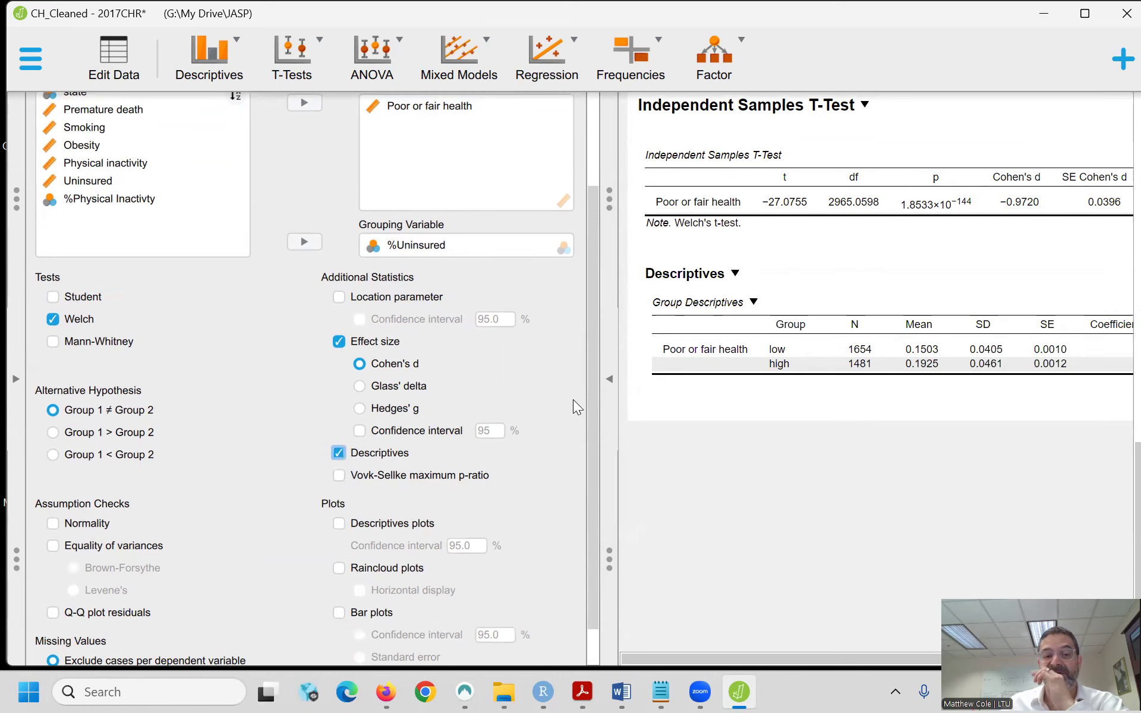
{"action": "scroll", "coordinate": [464, 439], "scroll_direction": "down", "scroll_amount": 1}
{"action": "left_click", "coordinate": [355, 482]}
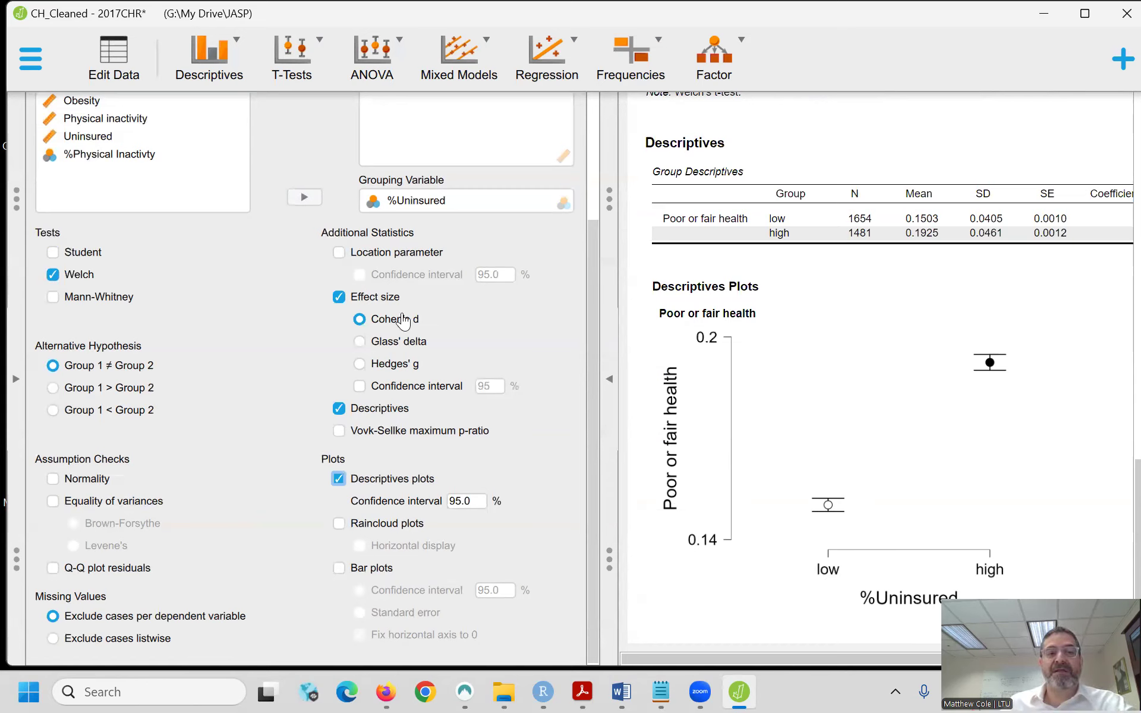
- Read the one sample t-test working example in the lecture Google Doc, highlighting mean MI and mean USA in H0, and return to JASP
{"action": "mouse_move", "coordinate": [393, 693]}
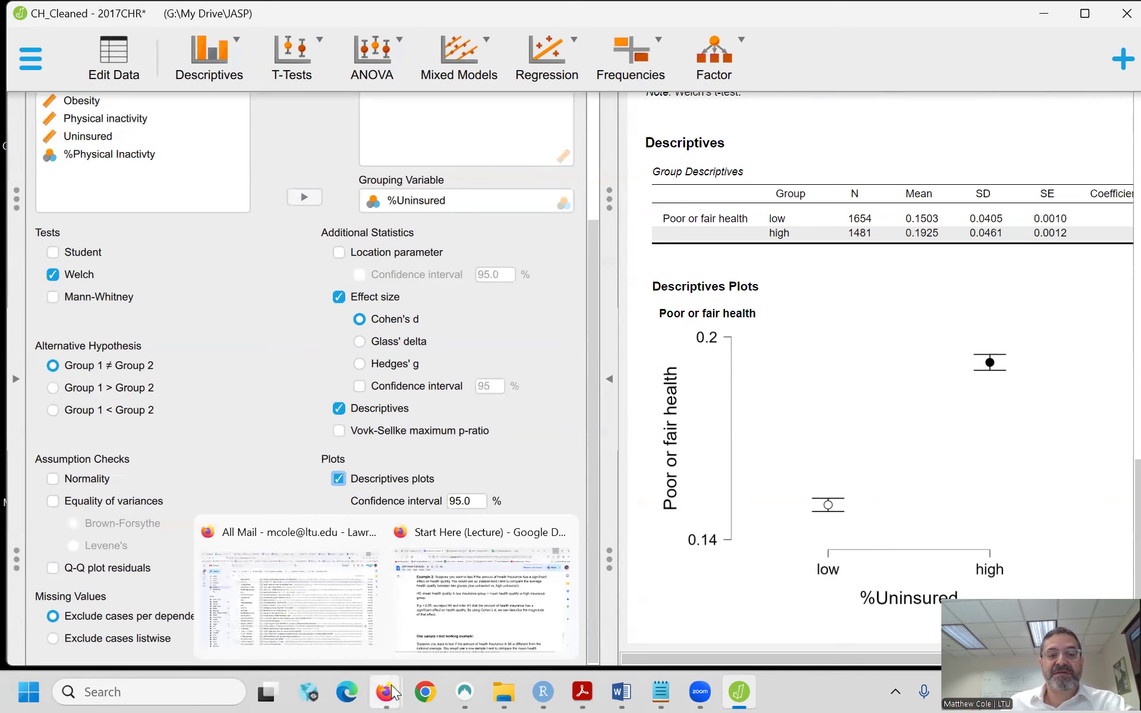
{"action": "left_click", "coordinate": [448, 622]}
{"action": "key", "text": "super+Up"}
{"action": "scroll", "coordinate": [471, 426], "scroll_direction": "down", "scroll_amount": 5}
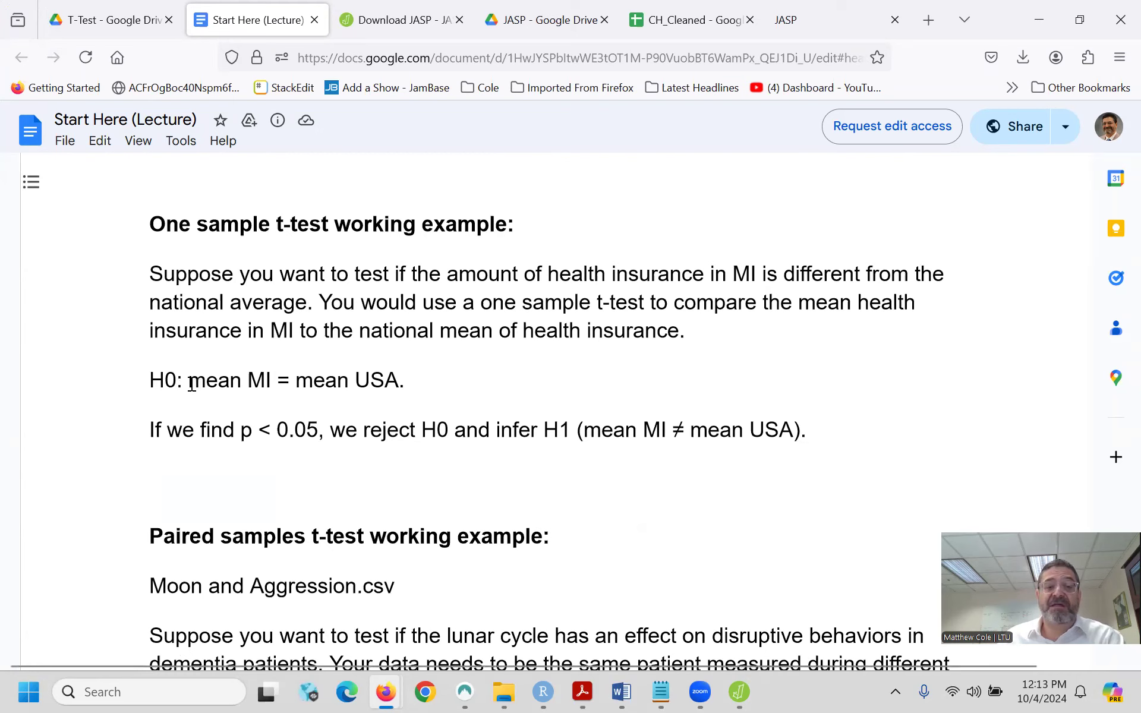
{"action": "left_click_drag", "start_coordinate": [193, 382], "coordinate": [273, 380]}
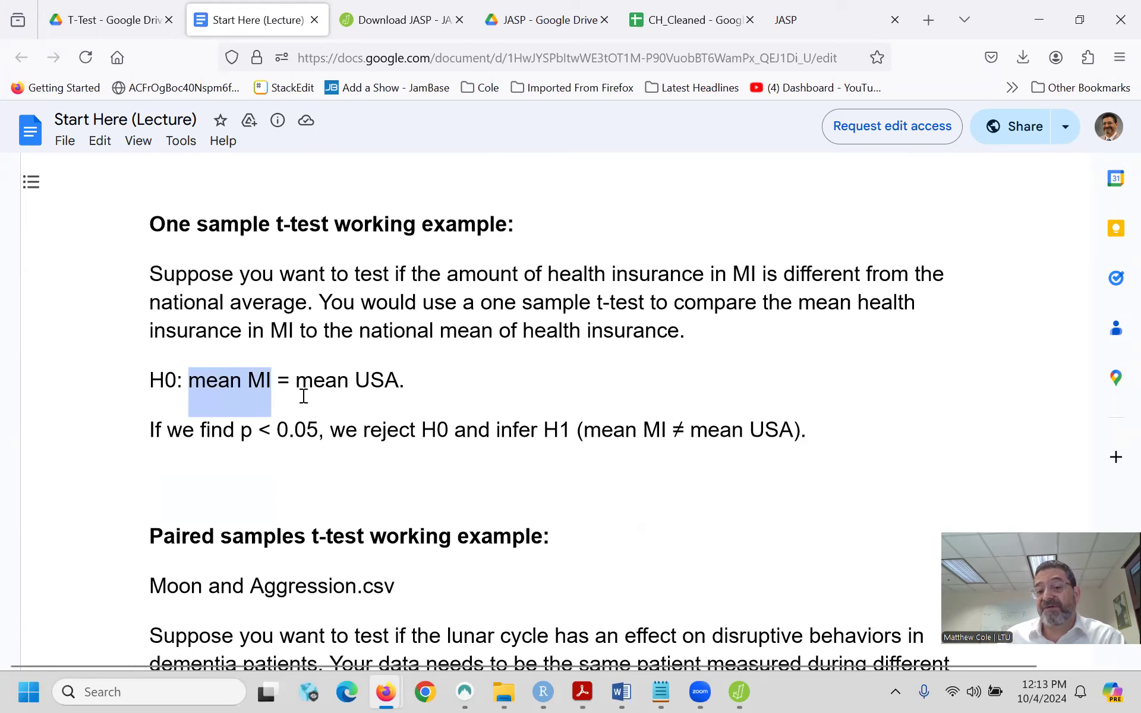
{"action": "left_click", "coordinate": [287, 389]}
{"action": "left_click_drag", "start_coordinate": [297, 382], "coordinate": [402, 381]}
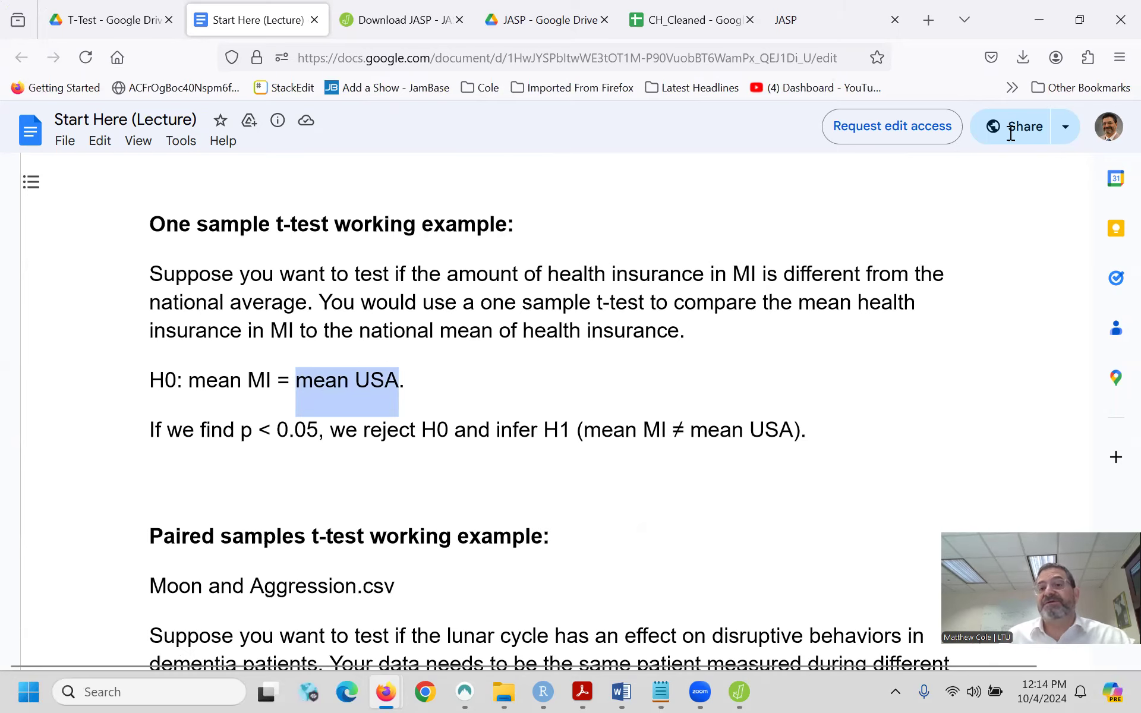
{"action": "left_click", "coordinate": [1038, 19]}
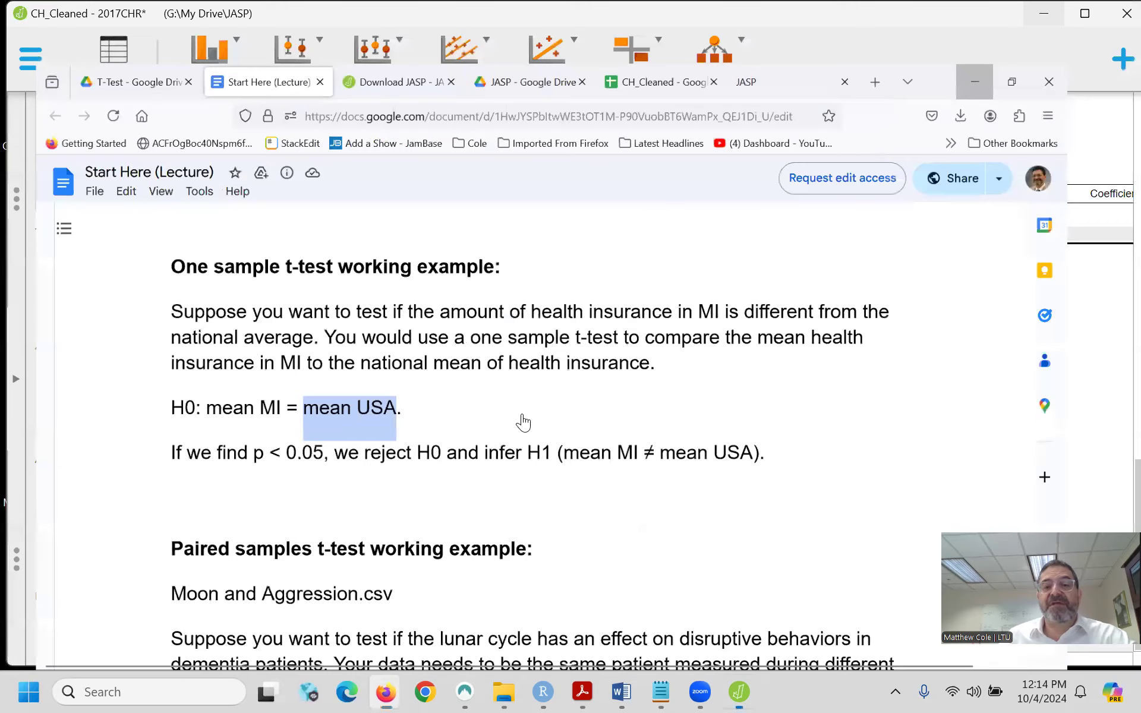
- Collapse the open t-test and add a Descriptive Statistics analysis of the Uninsured variable to obtain its national mean
{"action": "scroll", "coordinate": [499, 486], "scroll_direction": "up", "scroll_amount": 3}
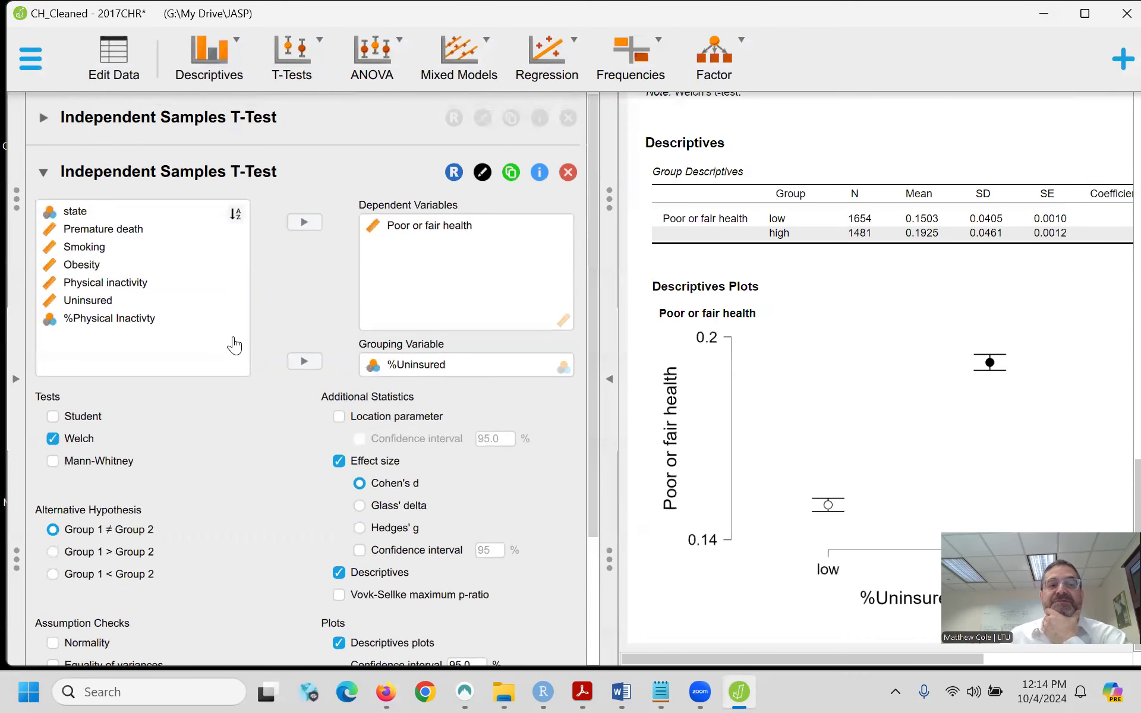
{"action": "left_click", "coordinate": [41, 174]}
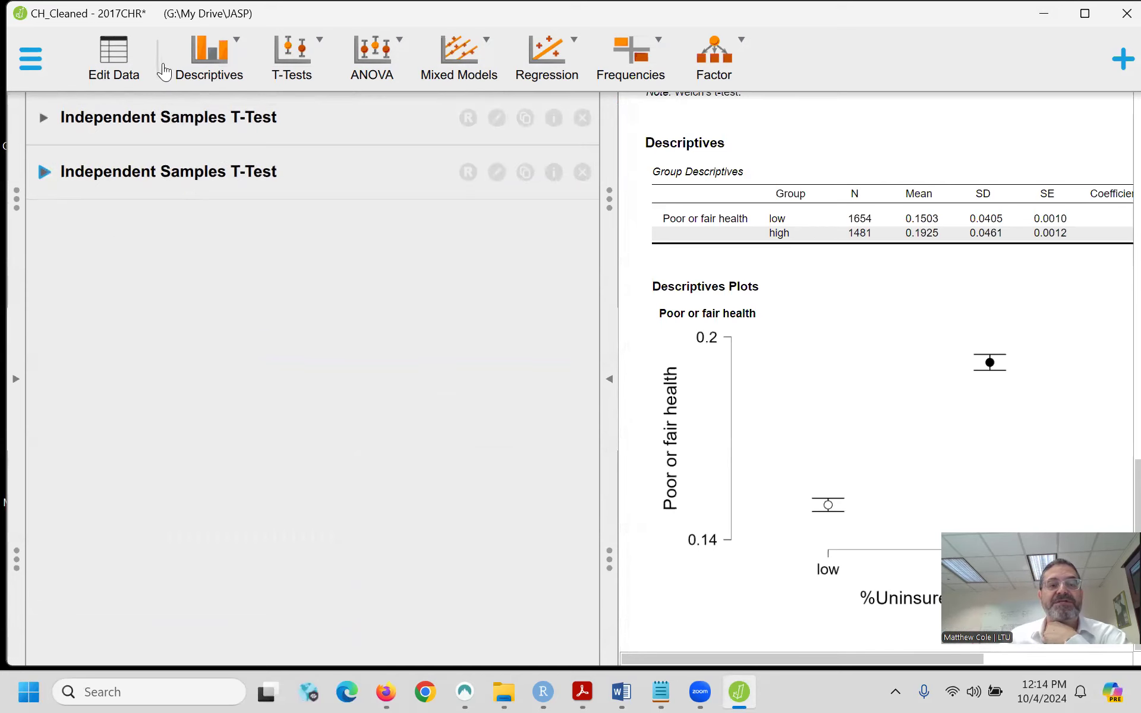
{"action": "left_click", "coordinate": [216, 59]}
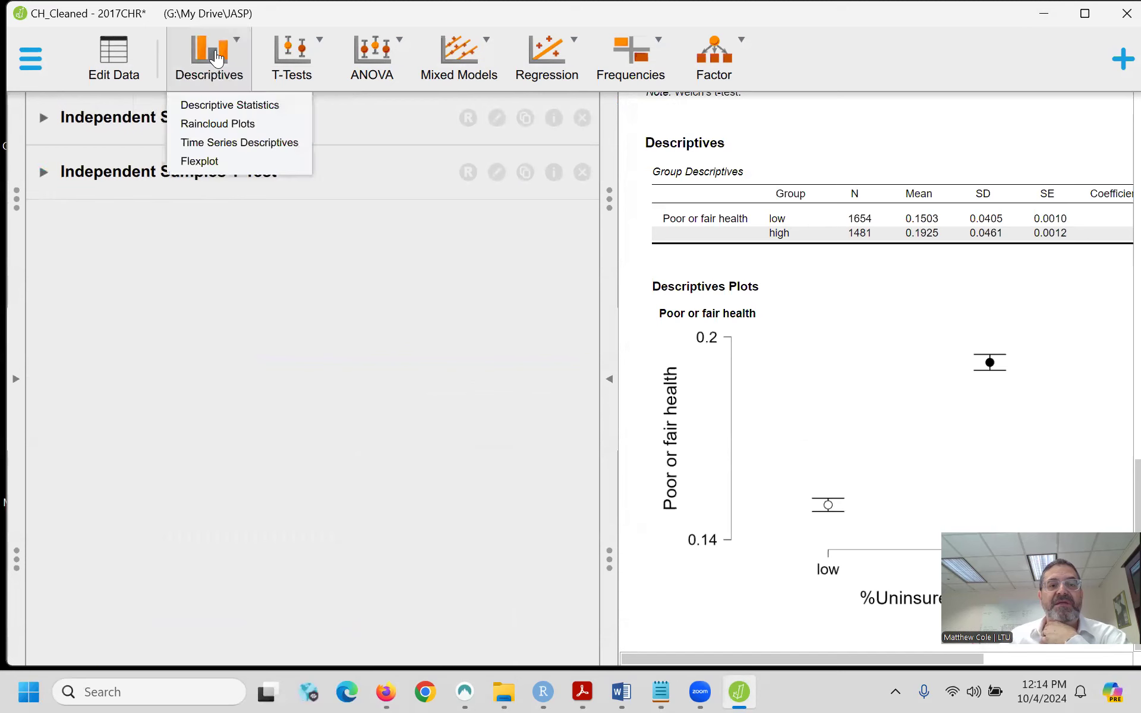
{"action": "left_click", "coordinate": [217, 94]}
{"action": "left_click", "coordinate": [215, 119]}
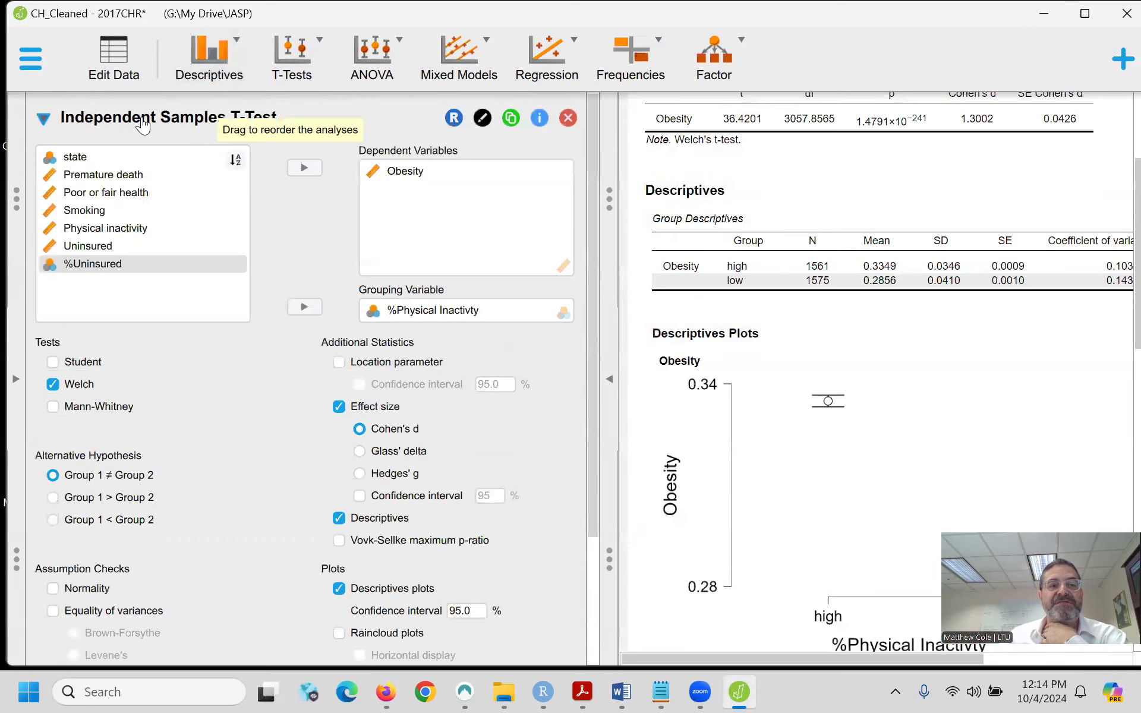
{"action": "left_click", "coordinate": [215, 119]}
{"action": "left_click", "coordinate": [198, 71]}
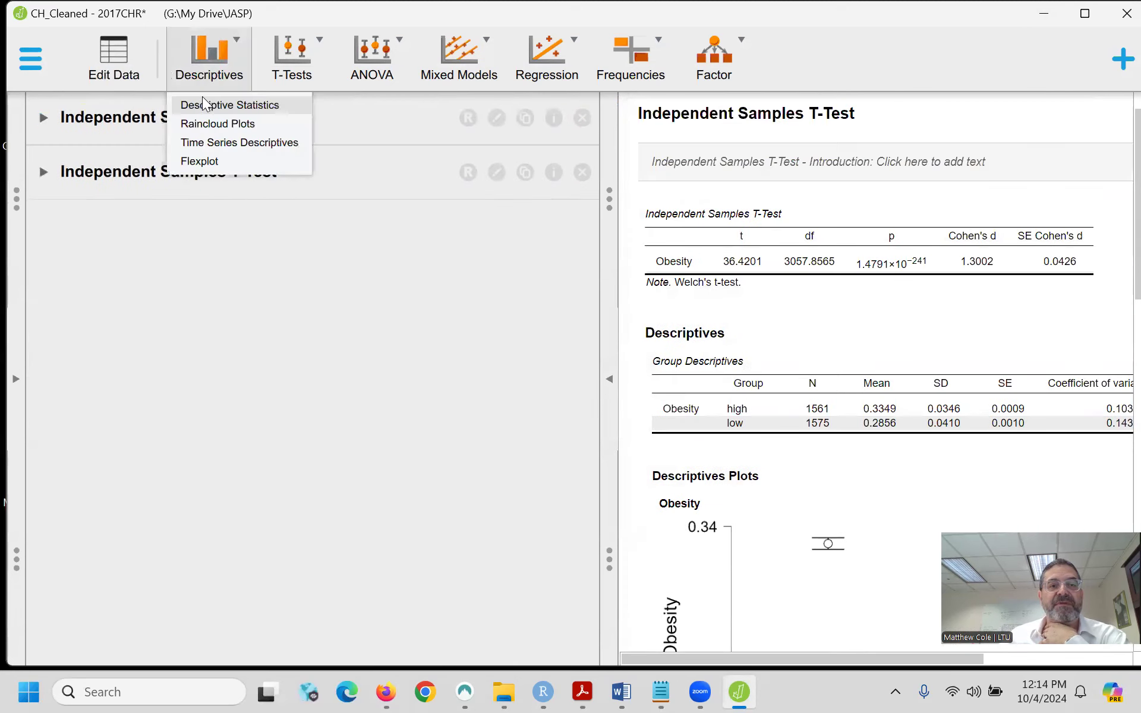
{"action": "left_click", "coordinate": [211, 104]}
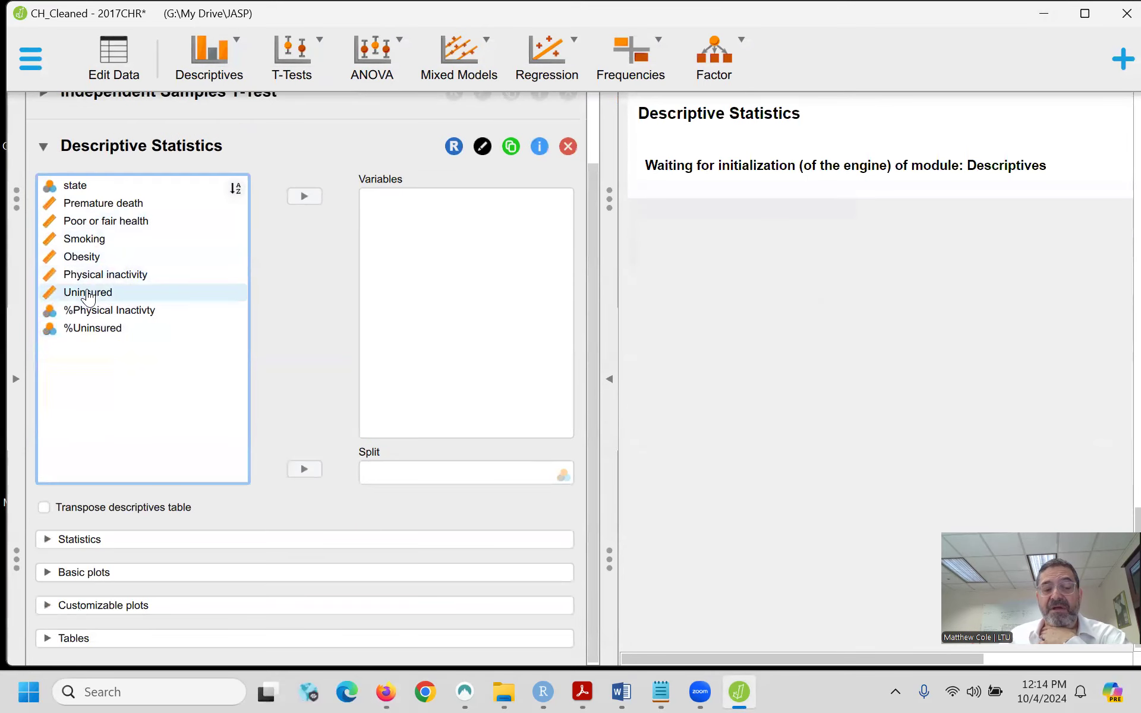
{"action": "left_click", "coordinate": [101, 294]}
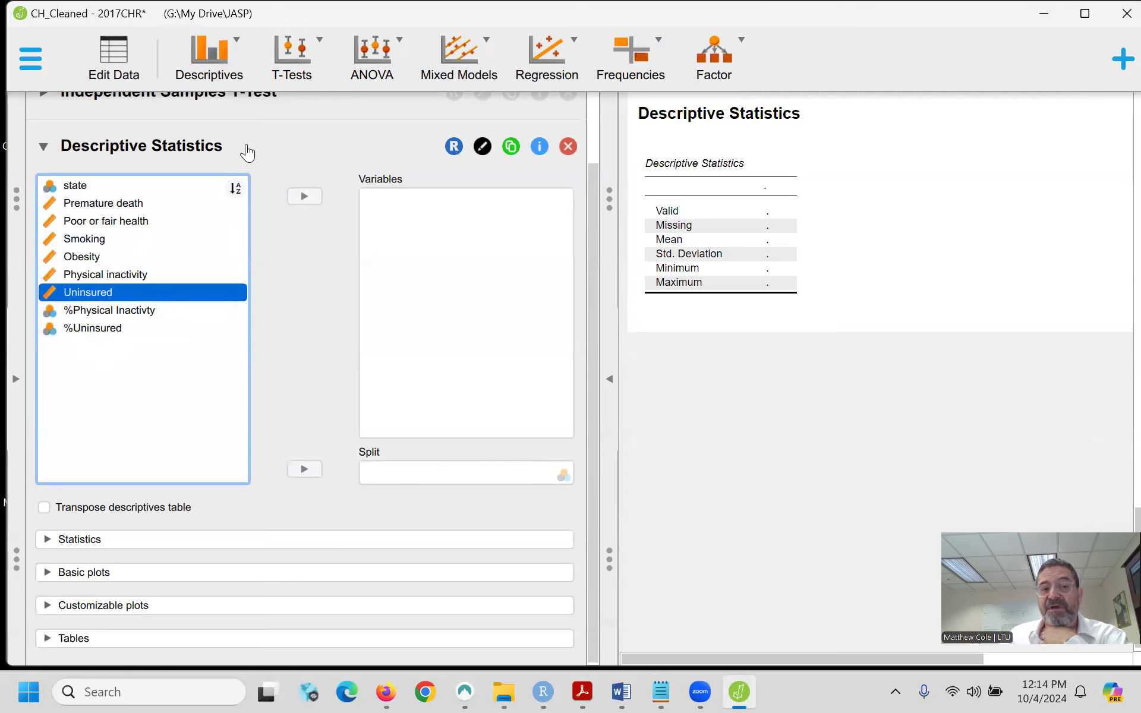
{"action": "left_click", "coordinate": [304, 197]}
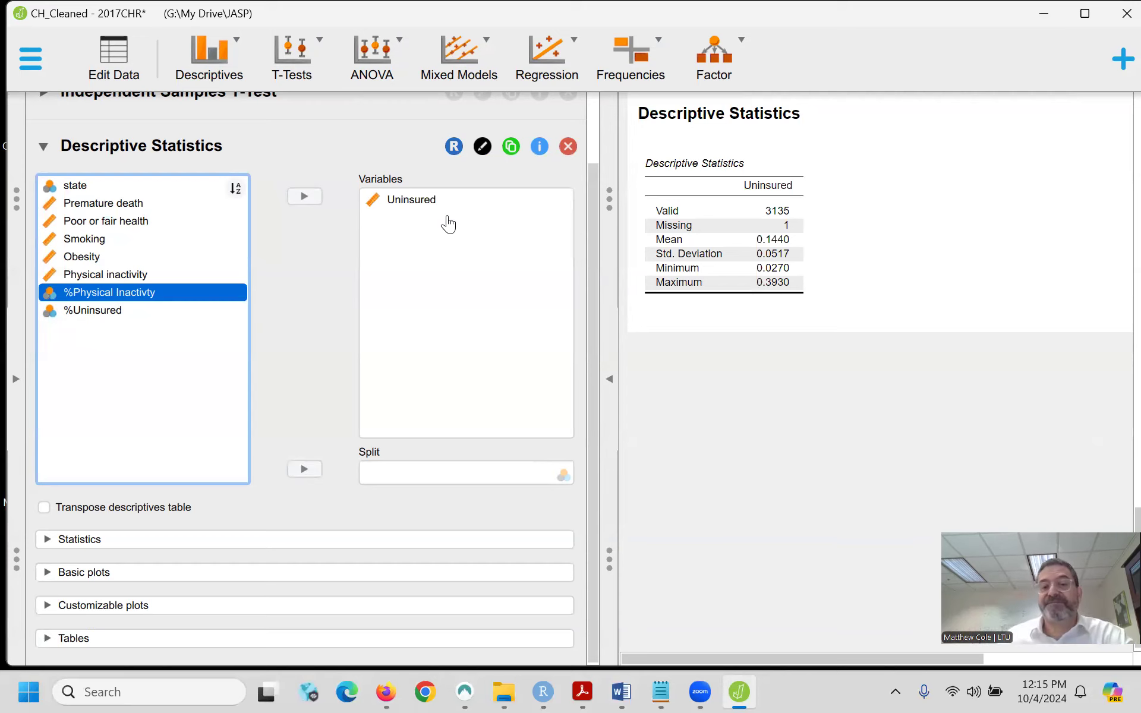
- Show a distribution plot with a density curve for Uninsured and examine its shape
{"action": "left_click", "coordinate": [48, 571]}
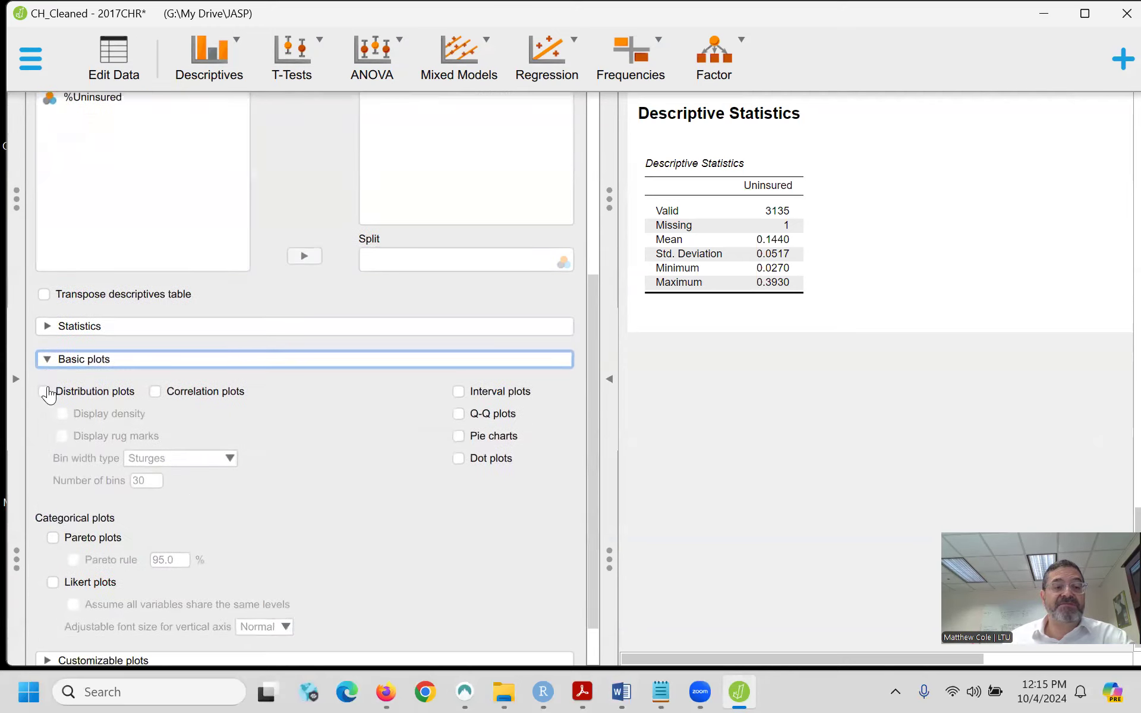
{"action": "left_click", "coordinate": [43, 391]}
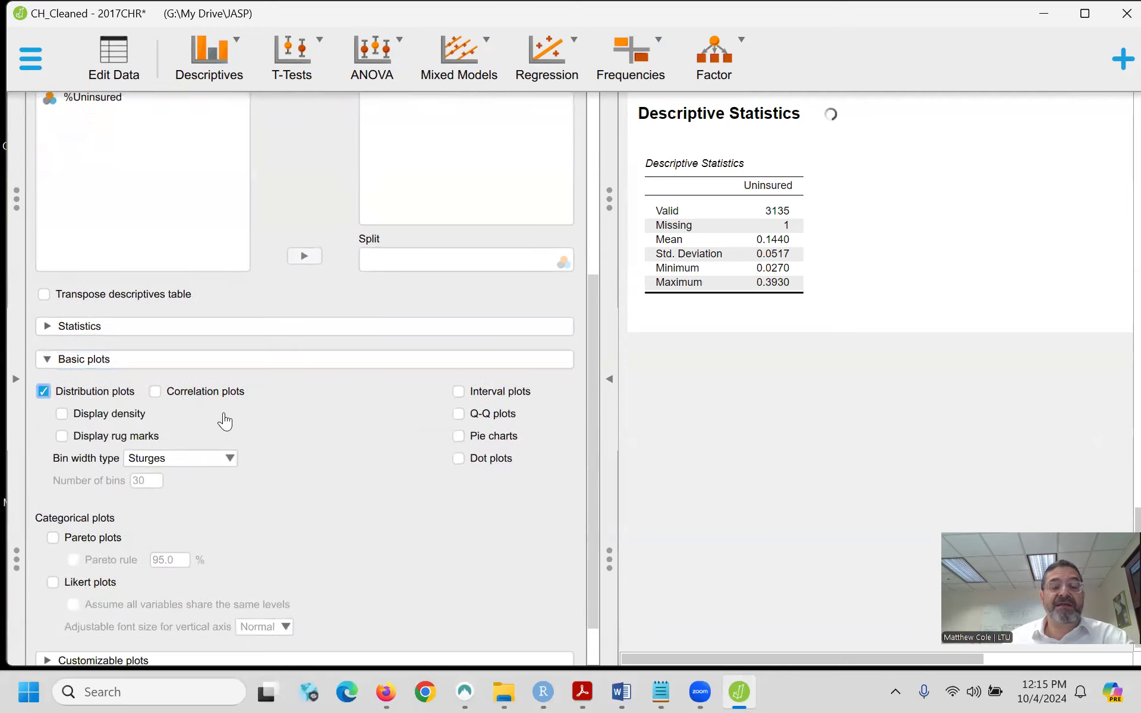
{"action": "left_click", "coordinate": [61, 414]}
{"action": "scroll", "coordinate": [839, 402], "scroll_direction": "down", "scroll_amount": 1}
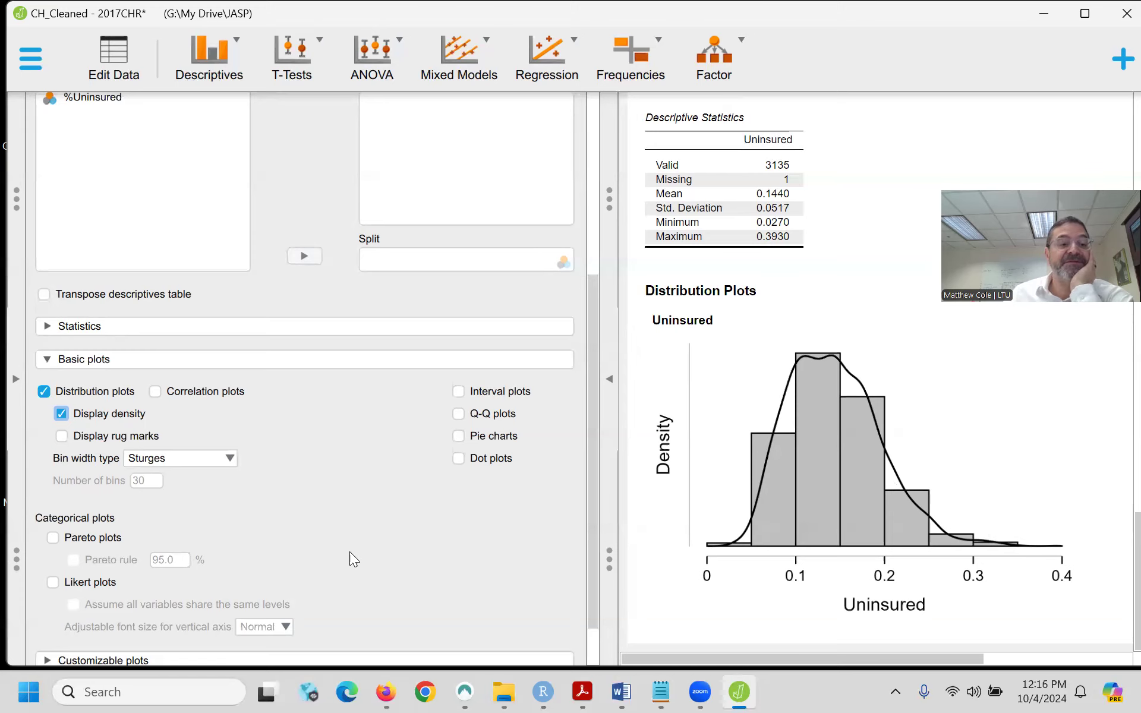
- Remove the Descriptive Statistics analysis and check the available classical t-tests
{"action": "scroll", "coordinate": [349, 553], "scroll_direction": "up", "scroll_amount": 4}
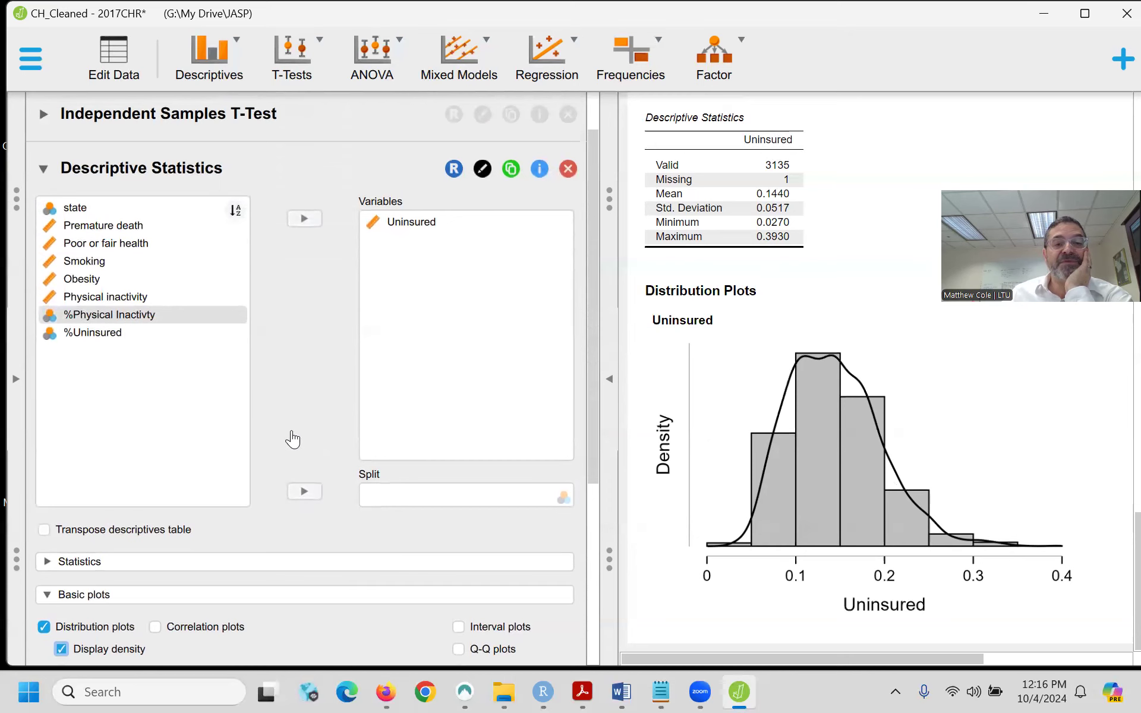
{"action": "left_click", "coordinate": [568, 169]}
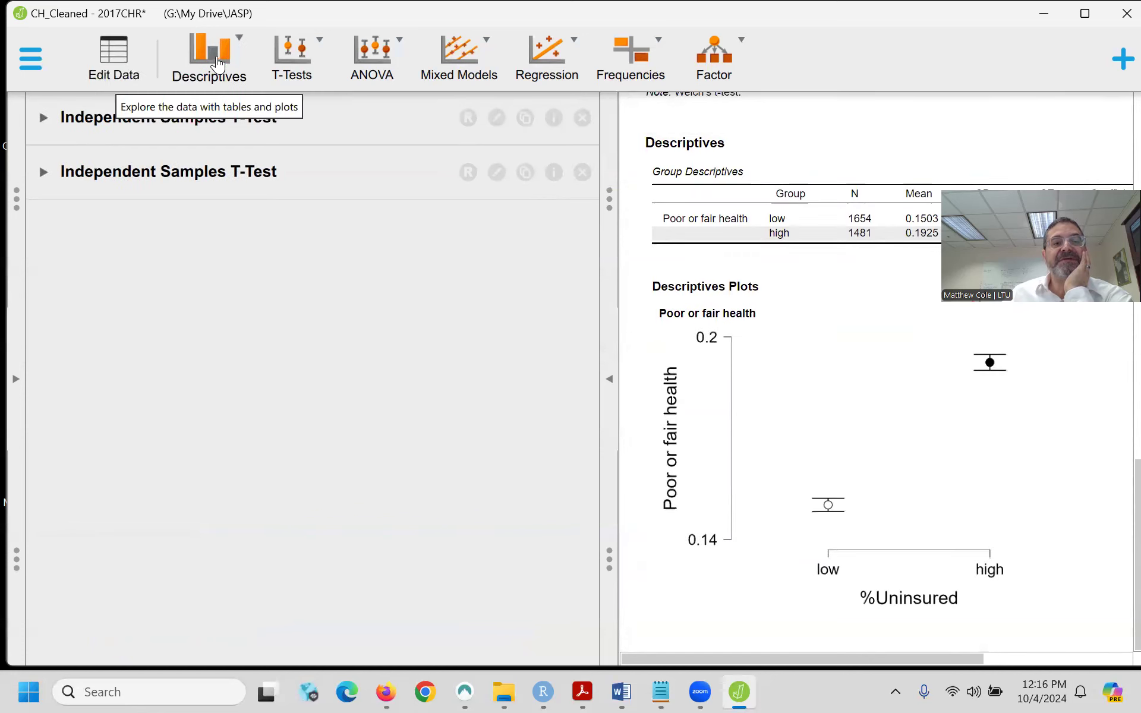
{"action": "left_click", "coordinate": [304, 59]}
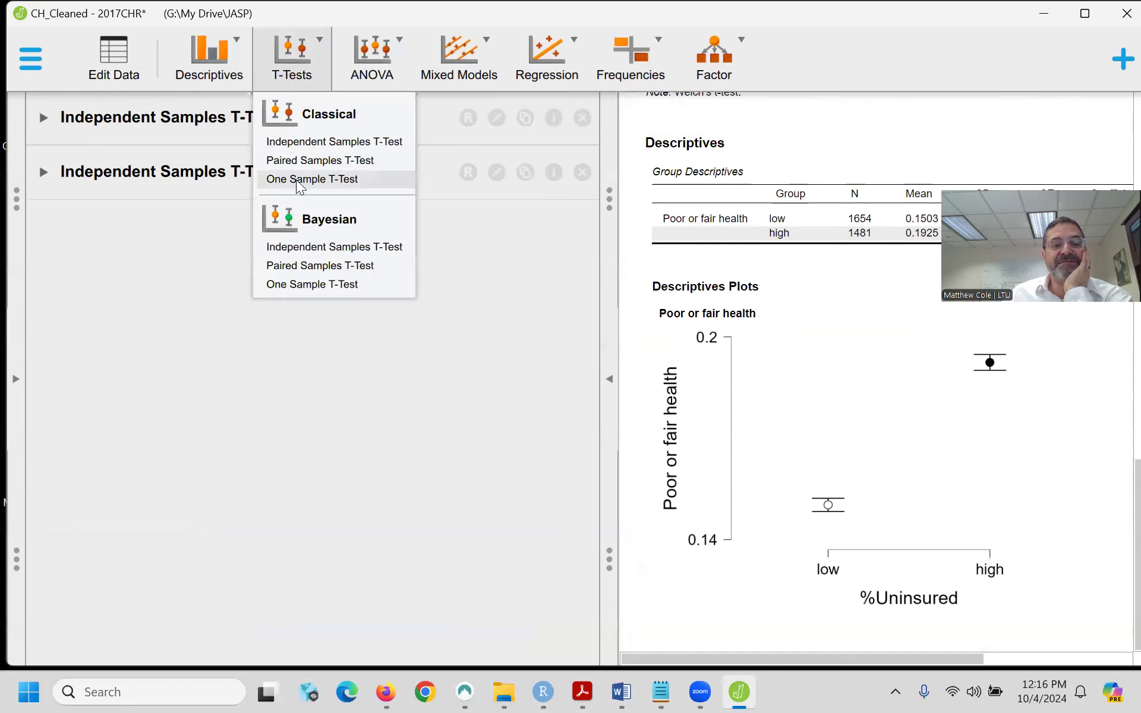
- Open the data view and apply a drag-and-drop filter keeping only rows where state = MI
{"action": "left_click", "coordinate": [111, 59]}
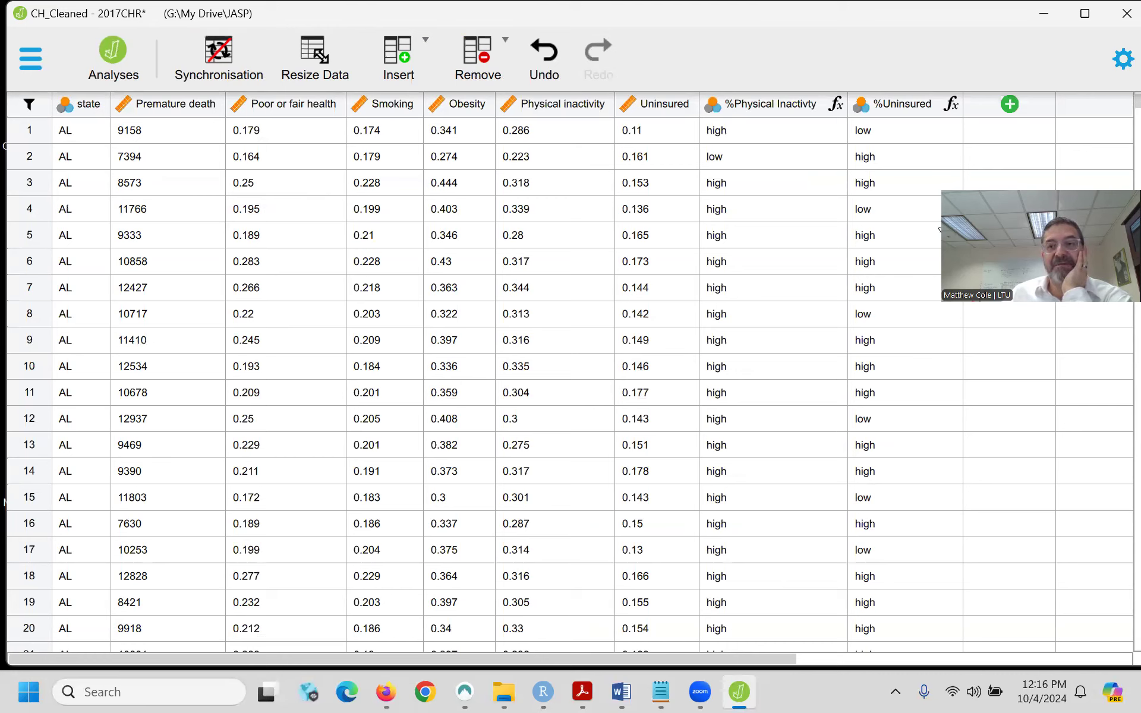
{"action": "left_click_drag", "start_coordinate": [1118, 184], "coordinate": [1121, 41]}
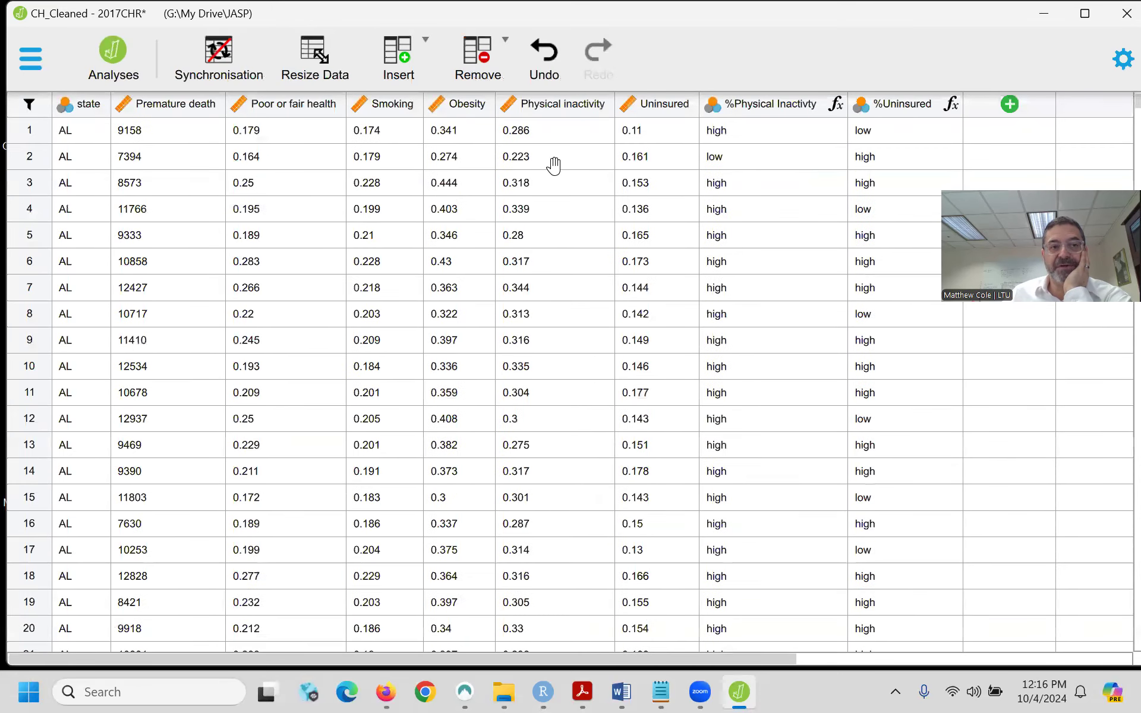
{"action": "left_click", "coordinate": [28, 106]}
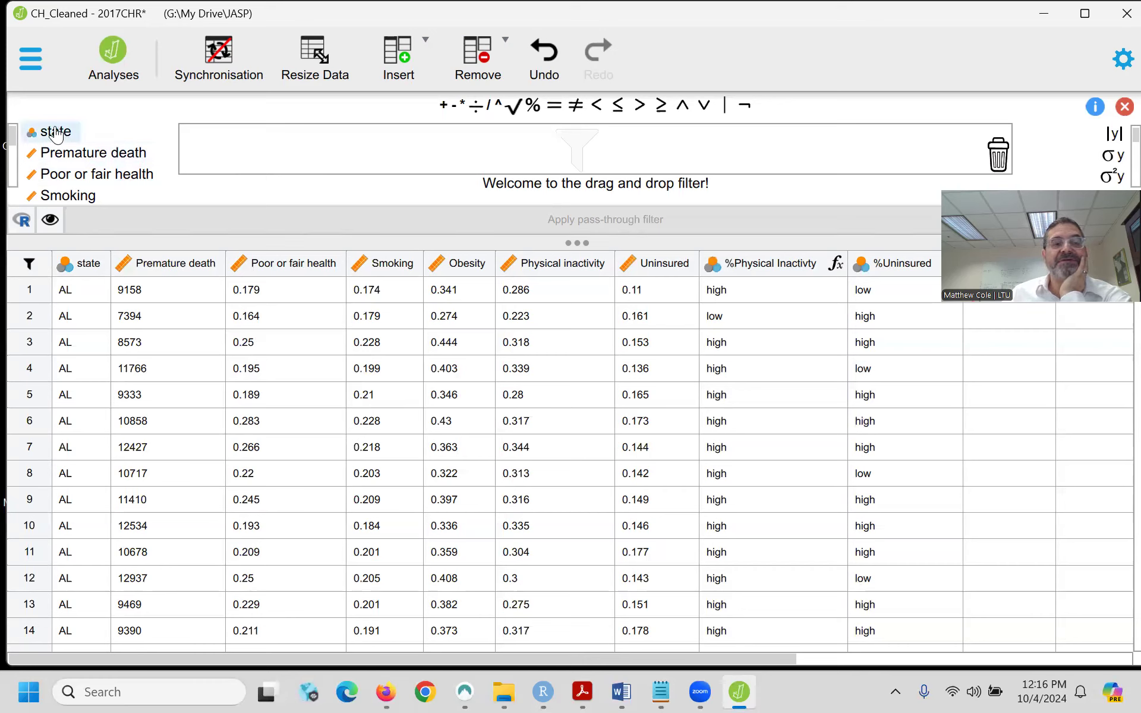
{"action": "left_click_drag", "start_coordinate": [56, 134], "coordinate": [220, 143]}
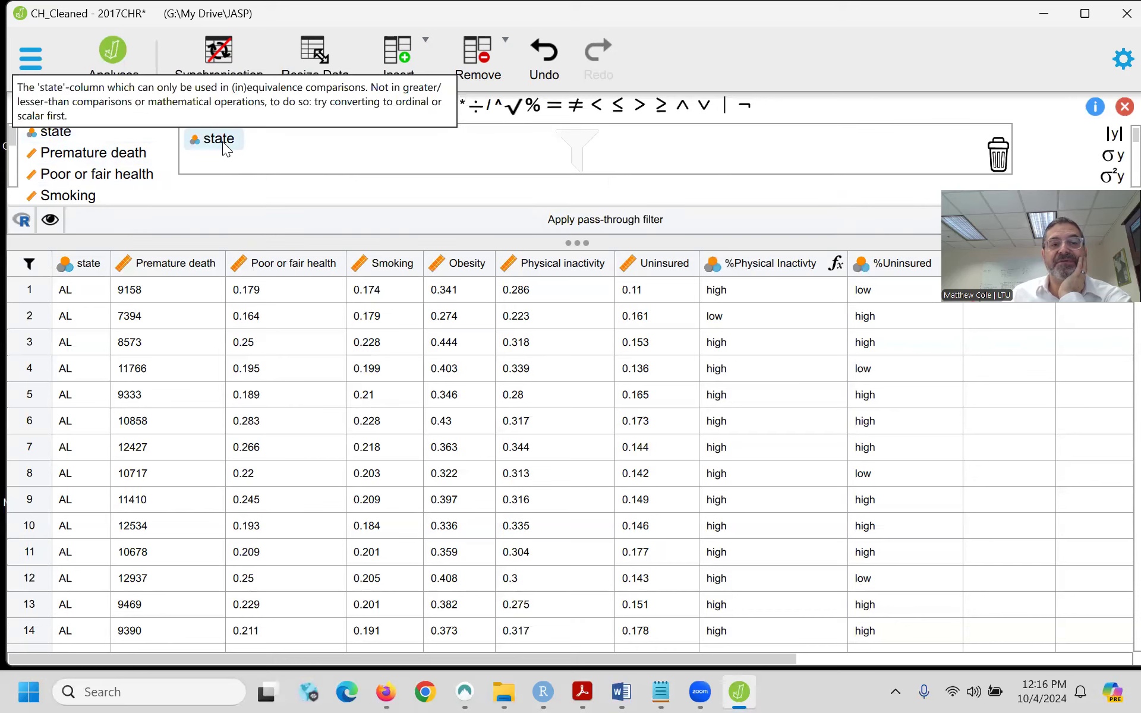
{"action": "left_click", "coordinate": [556, 107]}
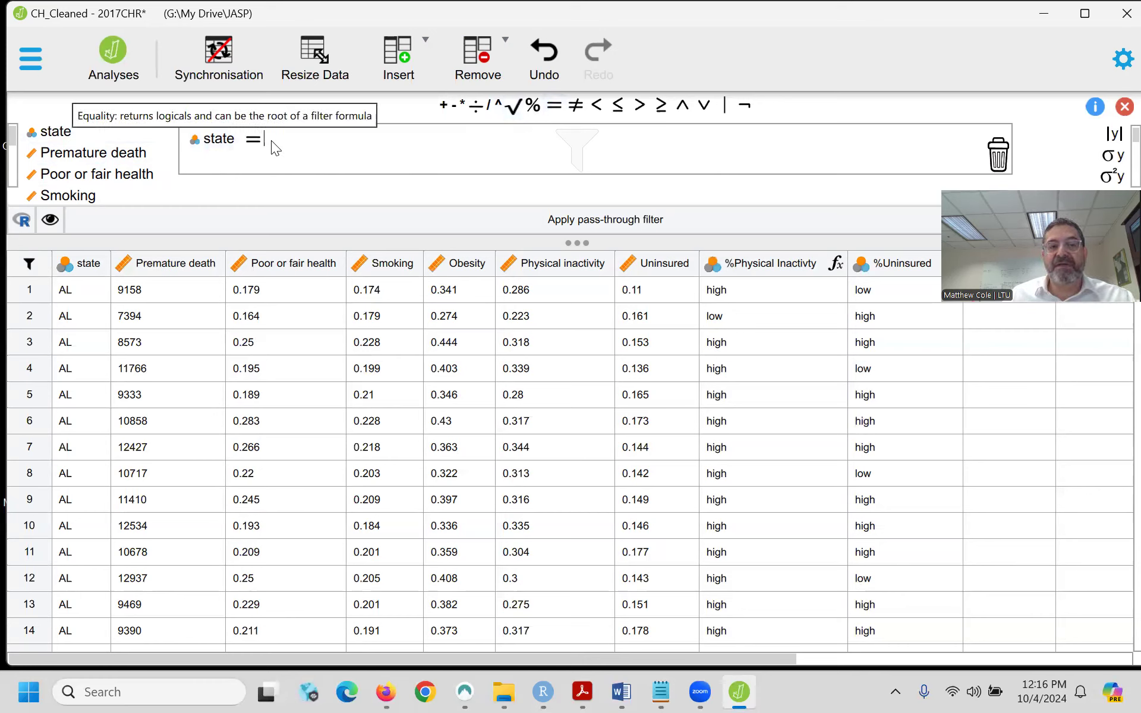
{"action": "type", "text": "MI"}
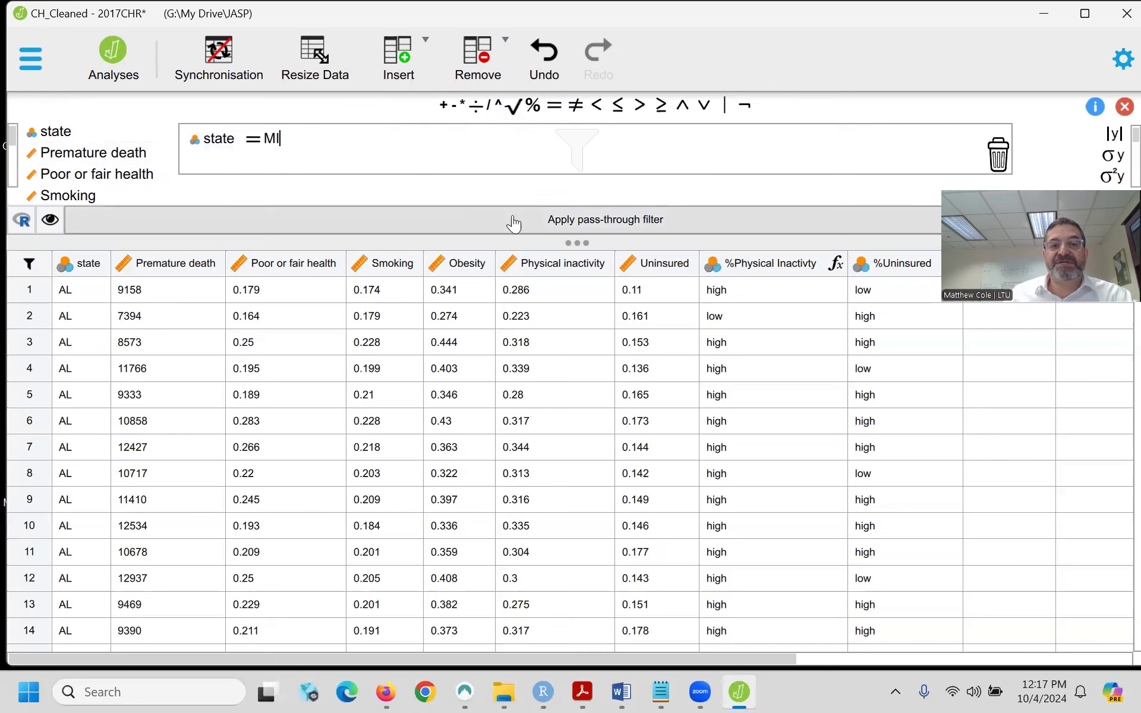
{"action": "left_click", "coordinate": [603, 225]}
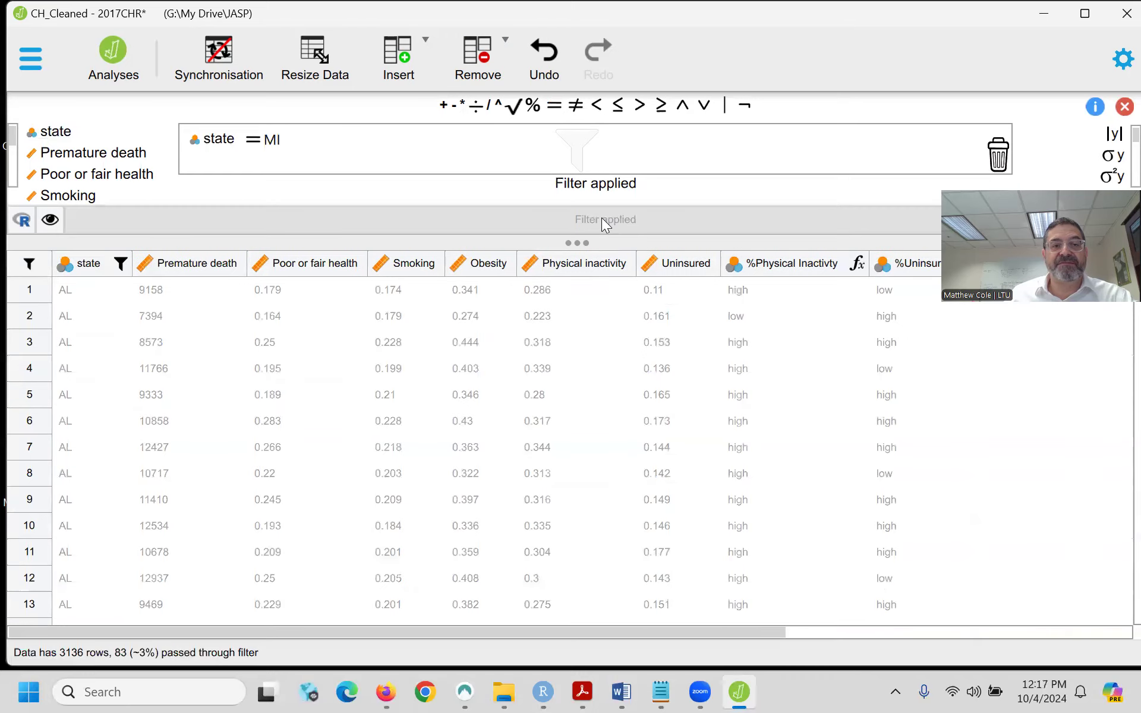
- Inspect the filter's generated R code and check in the data table that the Michigan rows pass the filter
{"action": "left_click", "coordinate": [25, 224]}
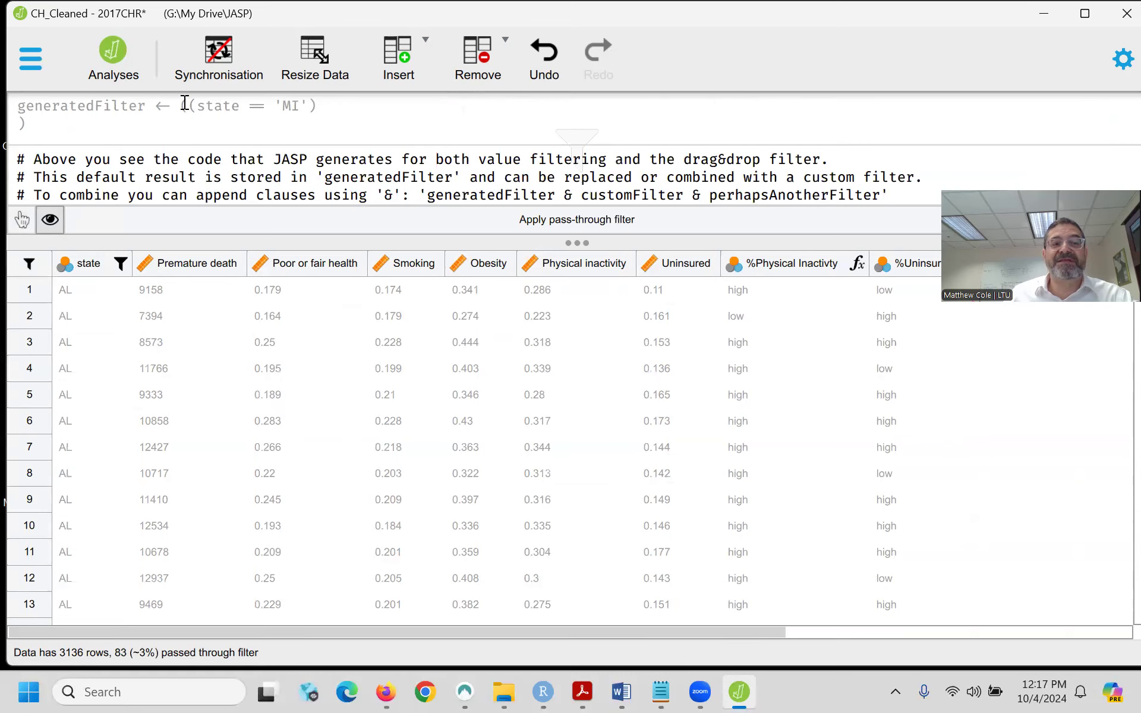
{"action": "left_click", "coordinate": [25, 222]}
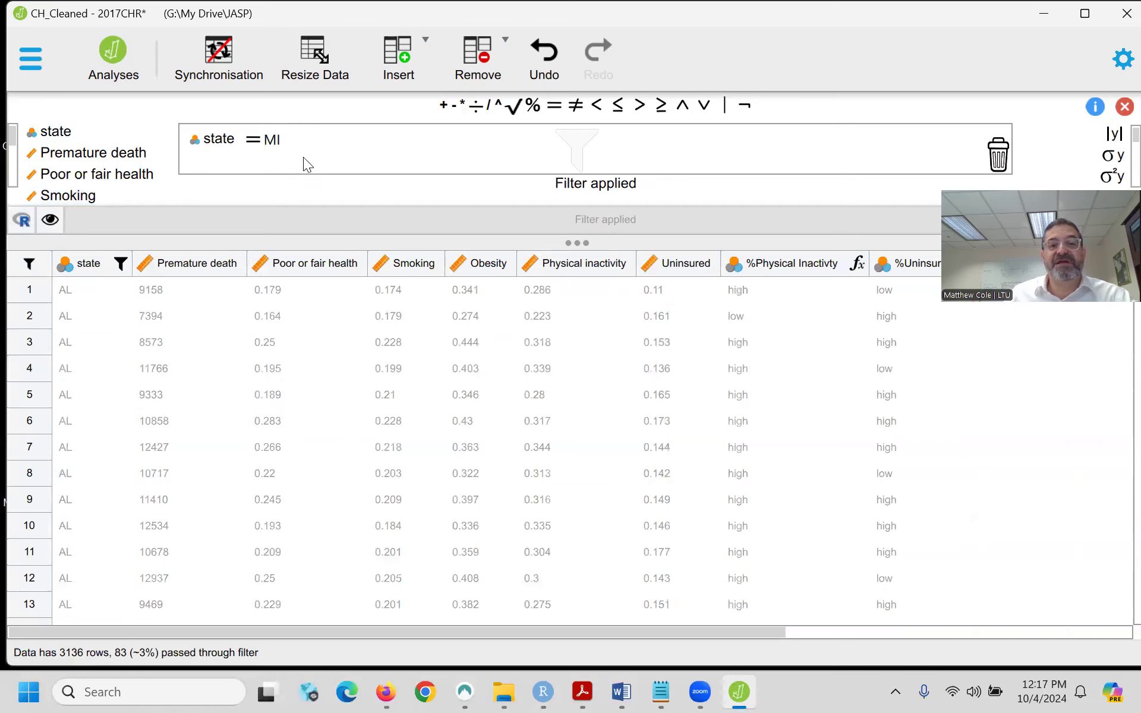
{"action": "scroll", "coordinate": [282, 337], "scroll_direction": "down", "scroll_amount": 1}
{"action": "scroll", "coordinate": [281, 337], "scroll_direction": "down", "scroll_amount": 11}
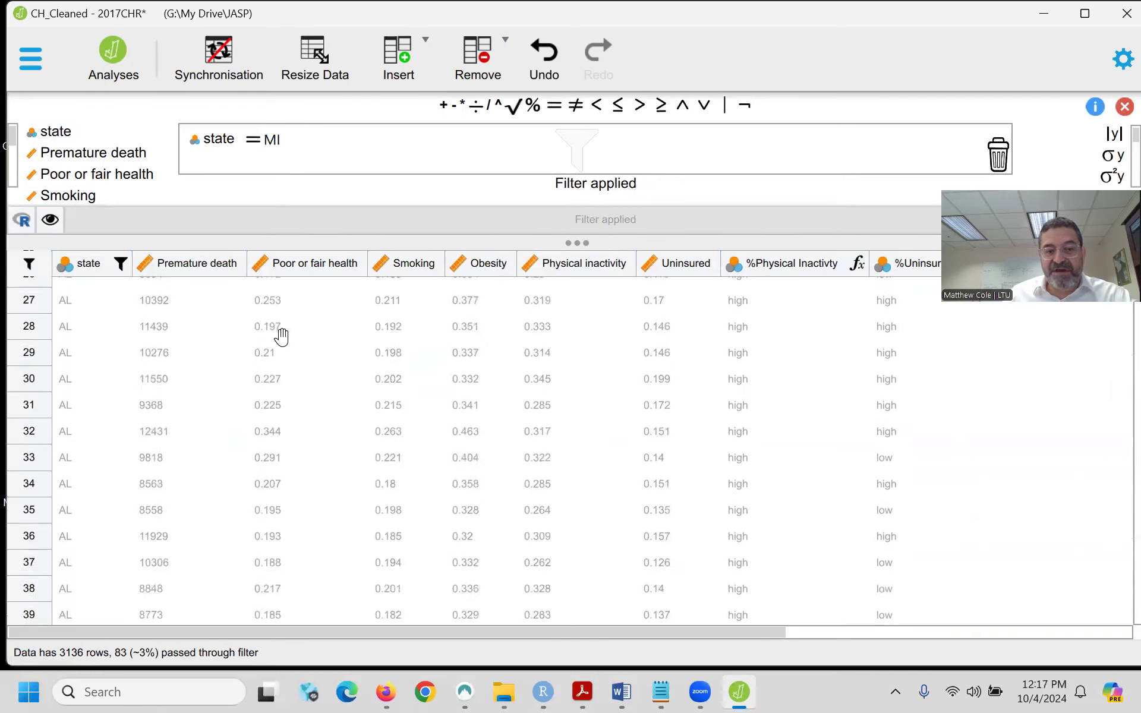
{"action": "scroll", "coordinate": [282, 337], "scroll_direction": "down", "scroll_amount": 14}
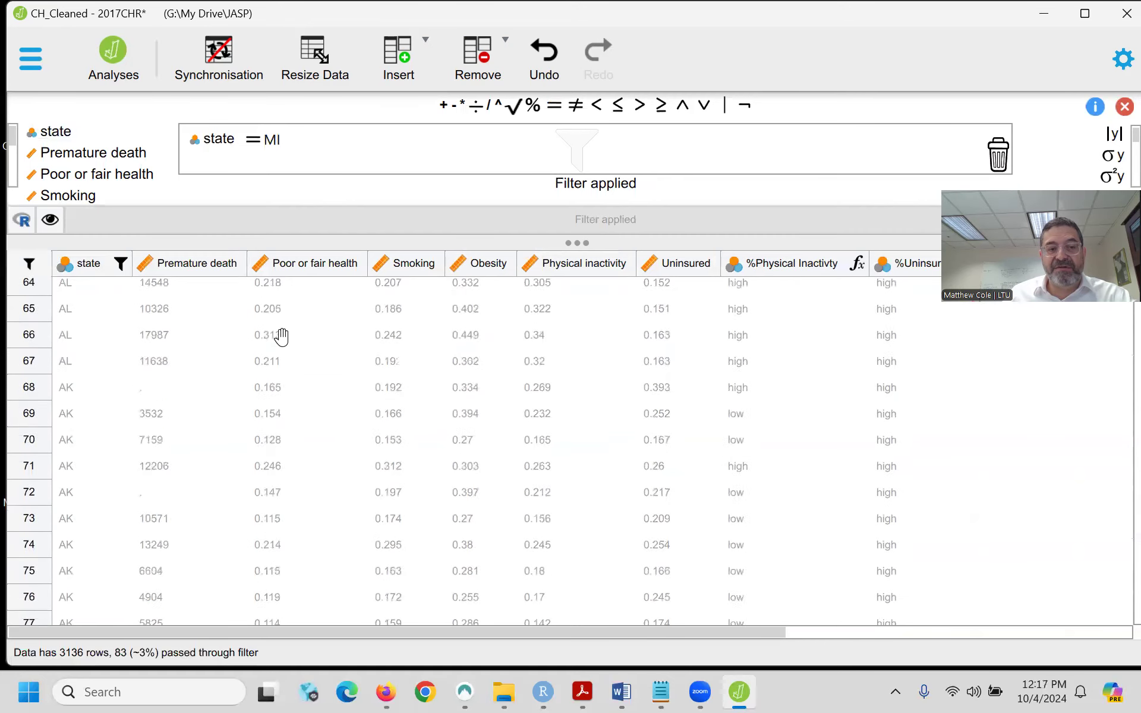
{"action": "scroll", "coordinate": [281, 336], "scroll_direction": "down", "scroll_amount": 4}
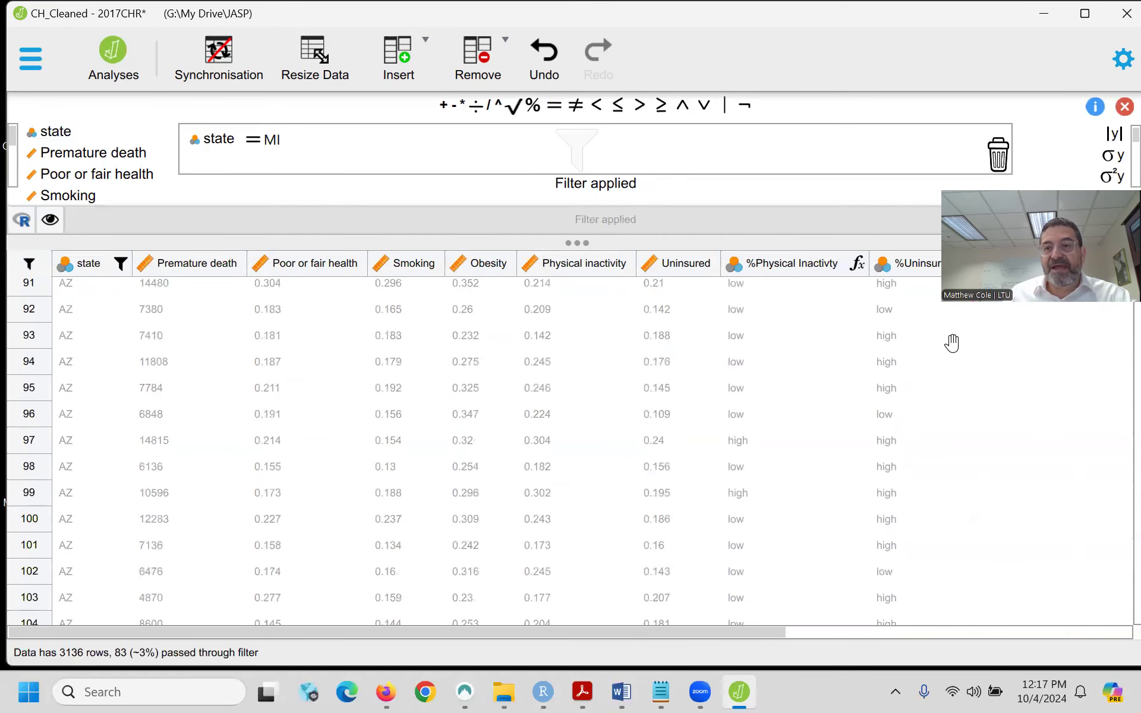
{"action": "left_click_drag", "start_coordinate": [1117, 278], "coordinate": [1117, 425]}
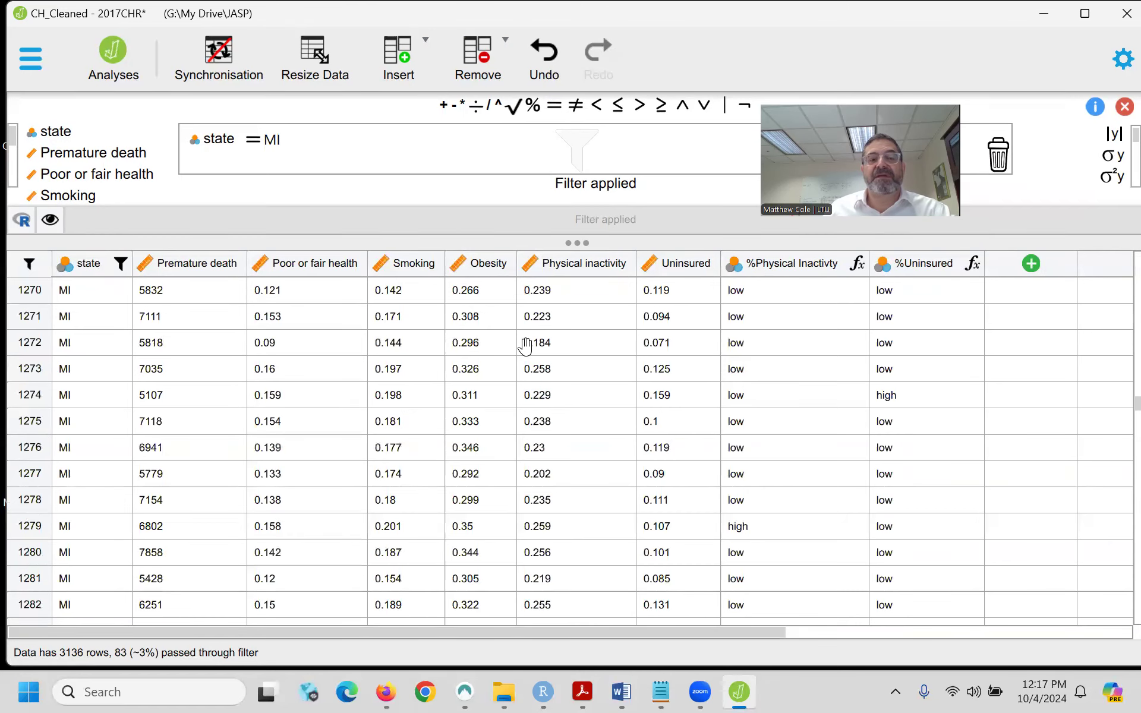
- Return to the analyses and add a classical One Sample T-Test with Uninsured as the variable
{"action": "left_click", "coordinate": [110, 58]}
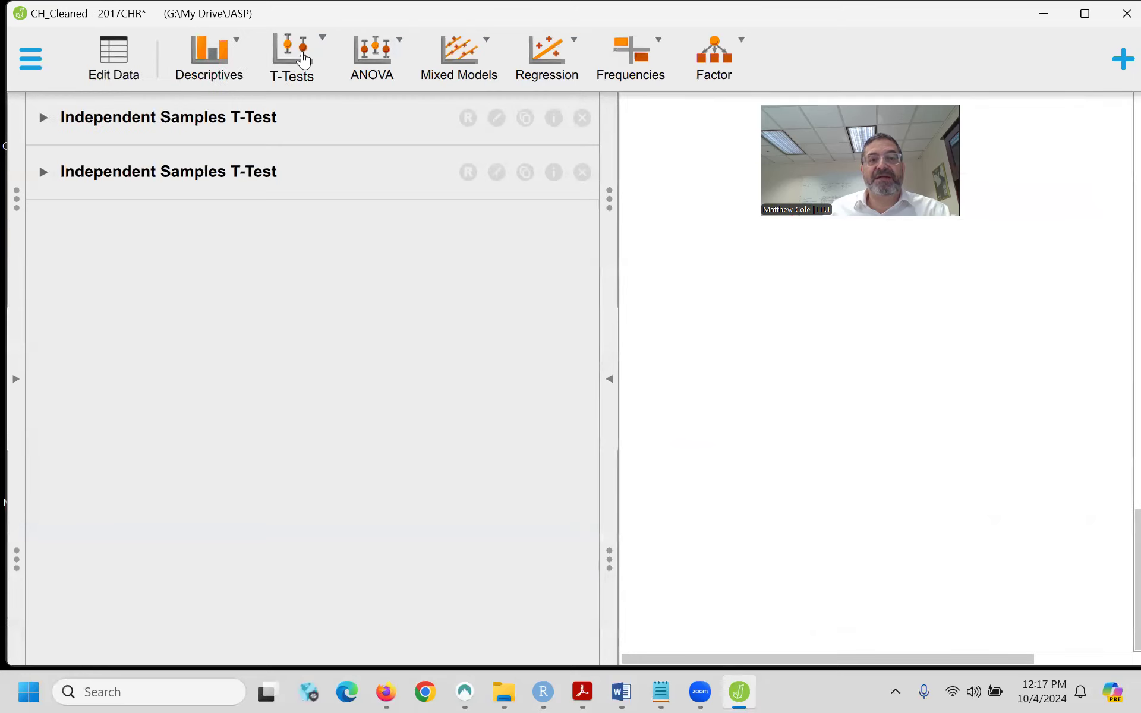
{"action": "left_click", "coordinate": [303, 59]}
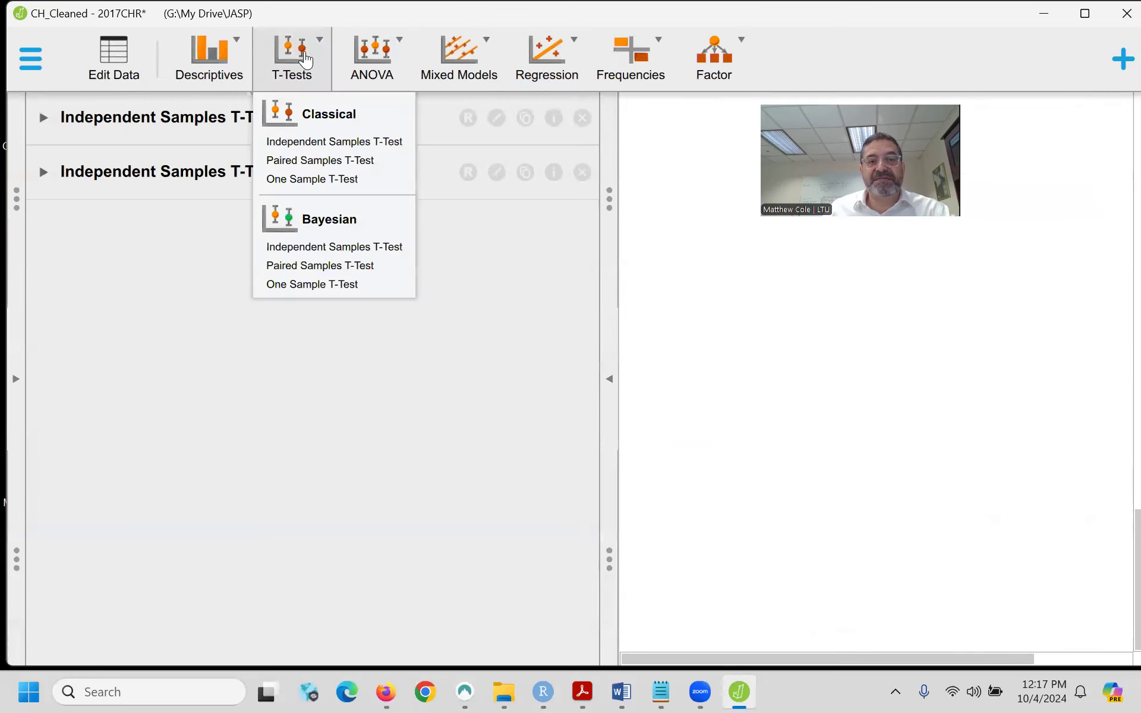
{"action": "left_click", "coordinate": [308, 180]}
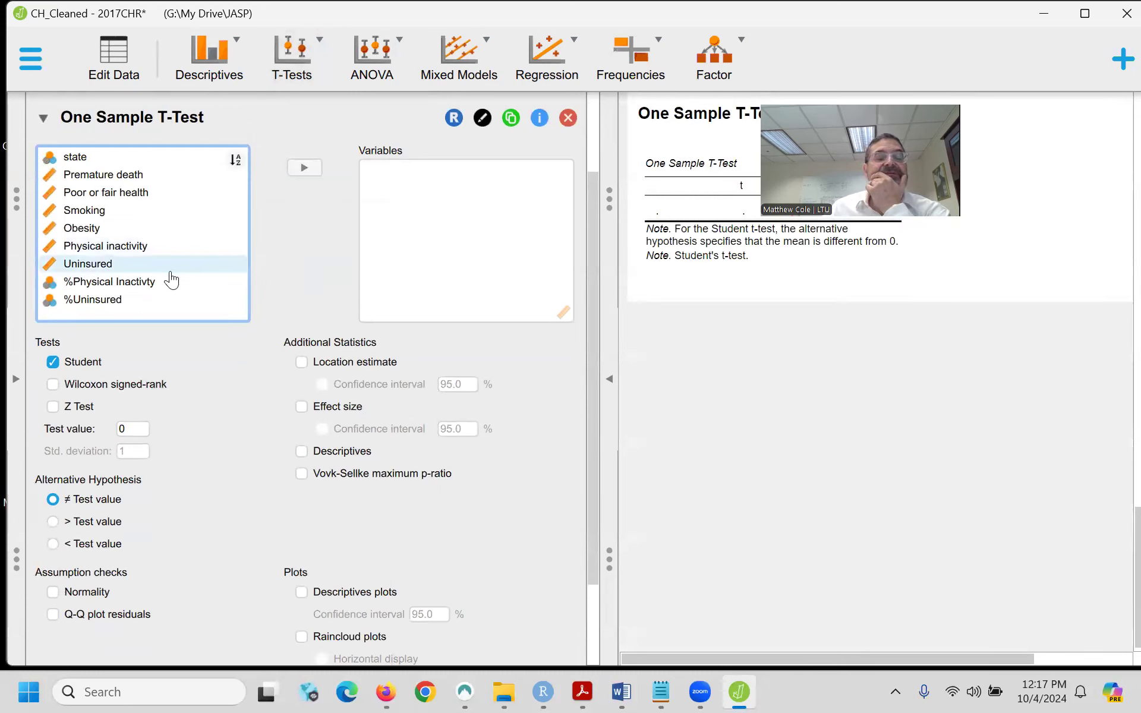
{"action": "left_click", "coordinate": [94, 265]}
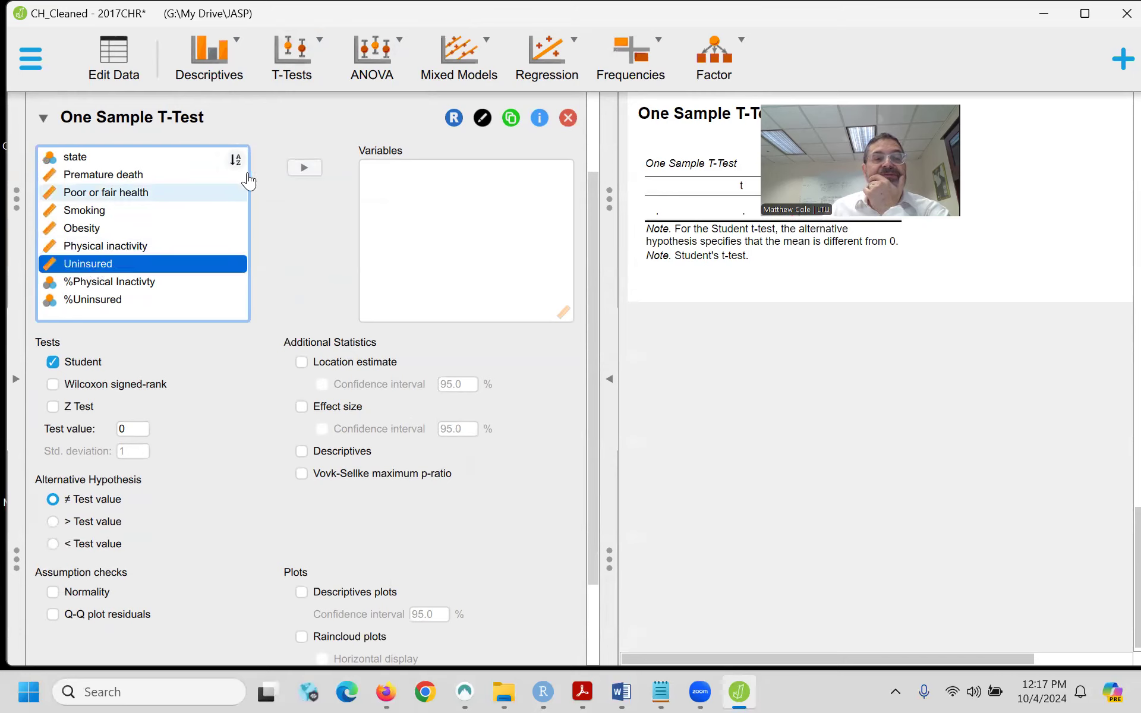
{"action": "left_click", "coordinate": [312, 170]}
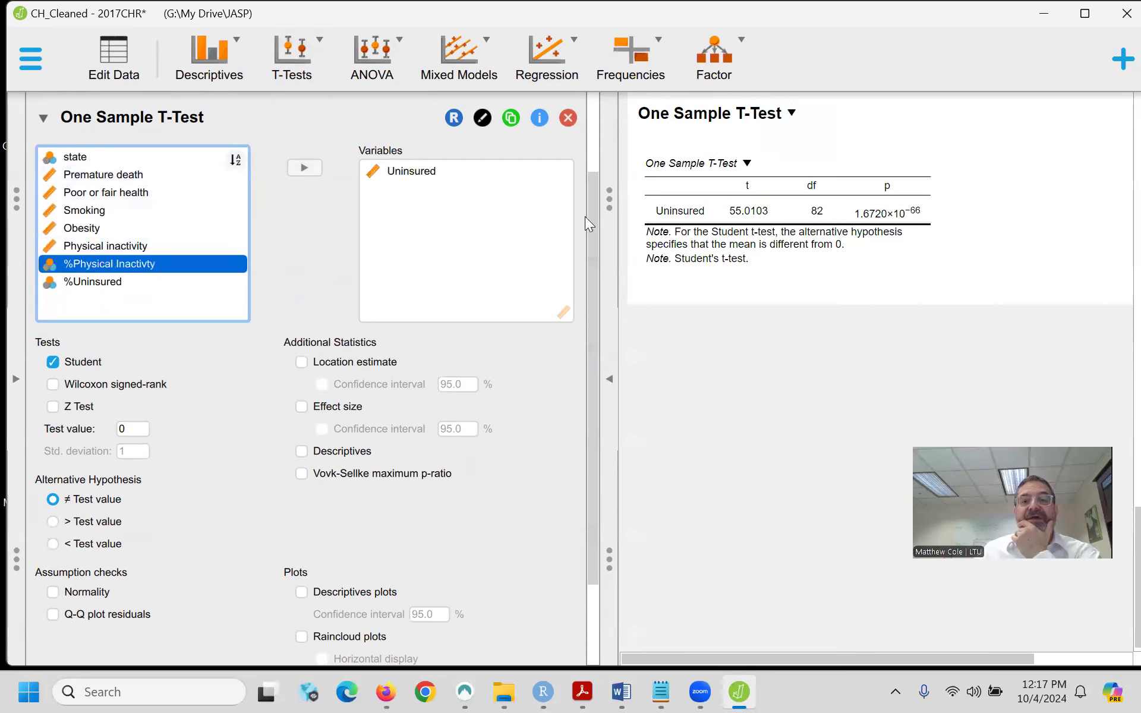
- Set the one sample t-test's test value to .144
{"action": "left_click", "coordinate": [127, 430]}
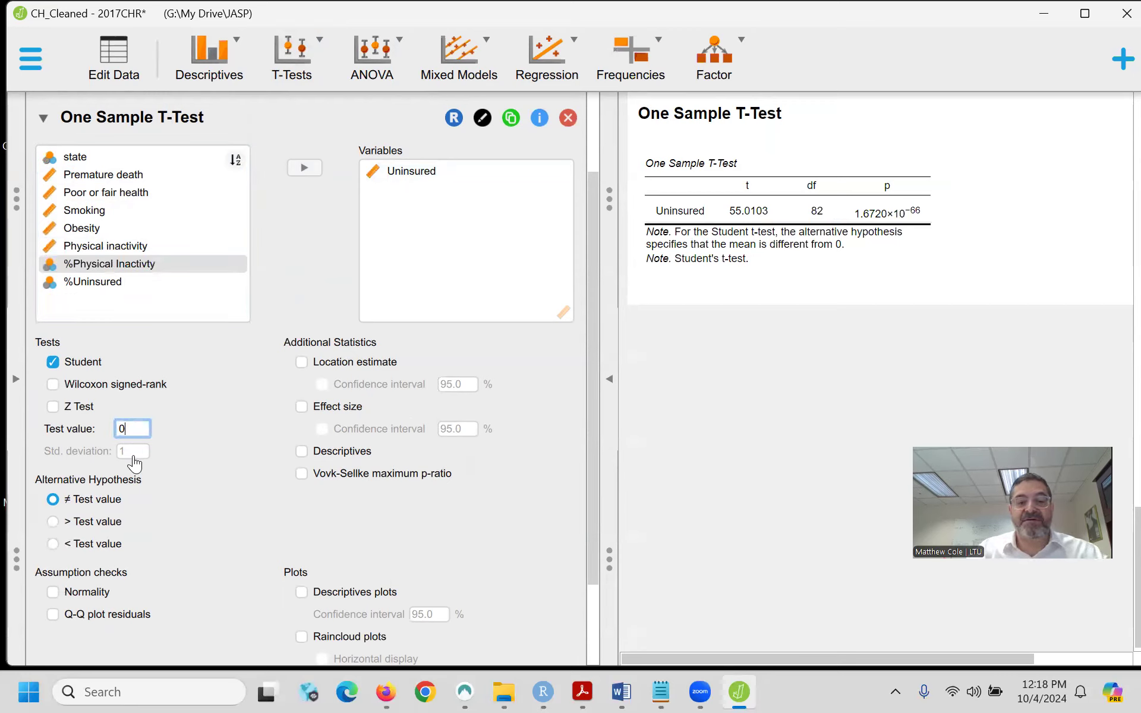
{"action": "key", "text": "BackSpace"}
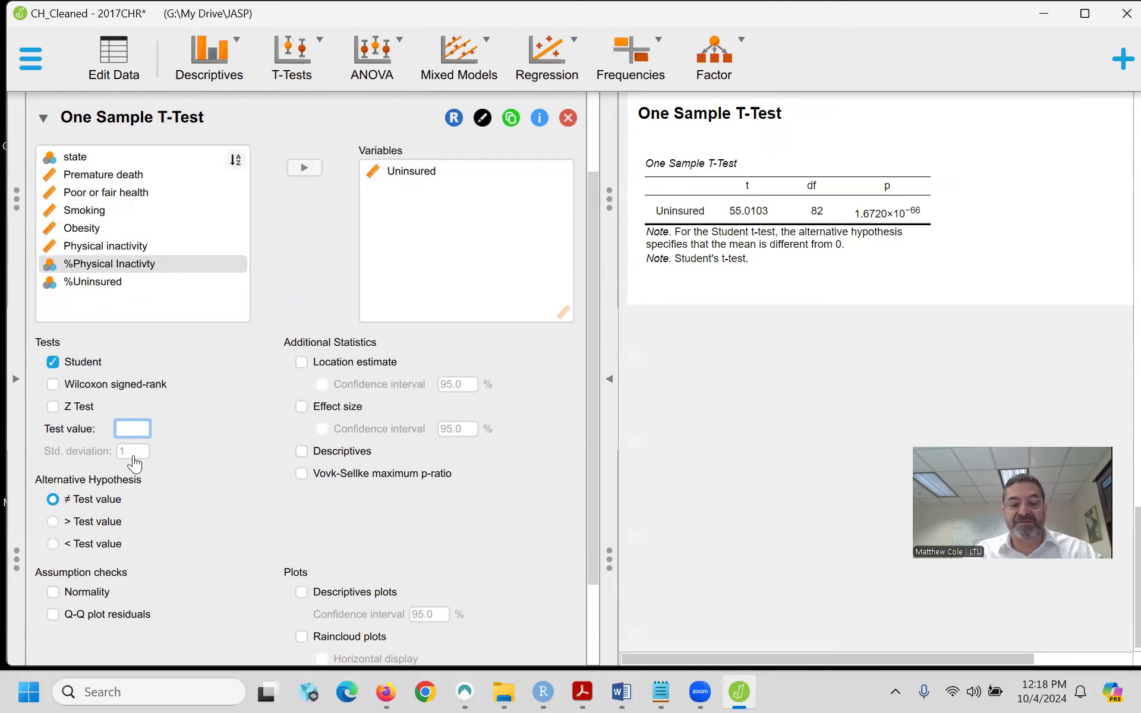
{"action": "type", "text": ".144"}
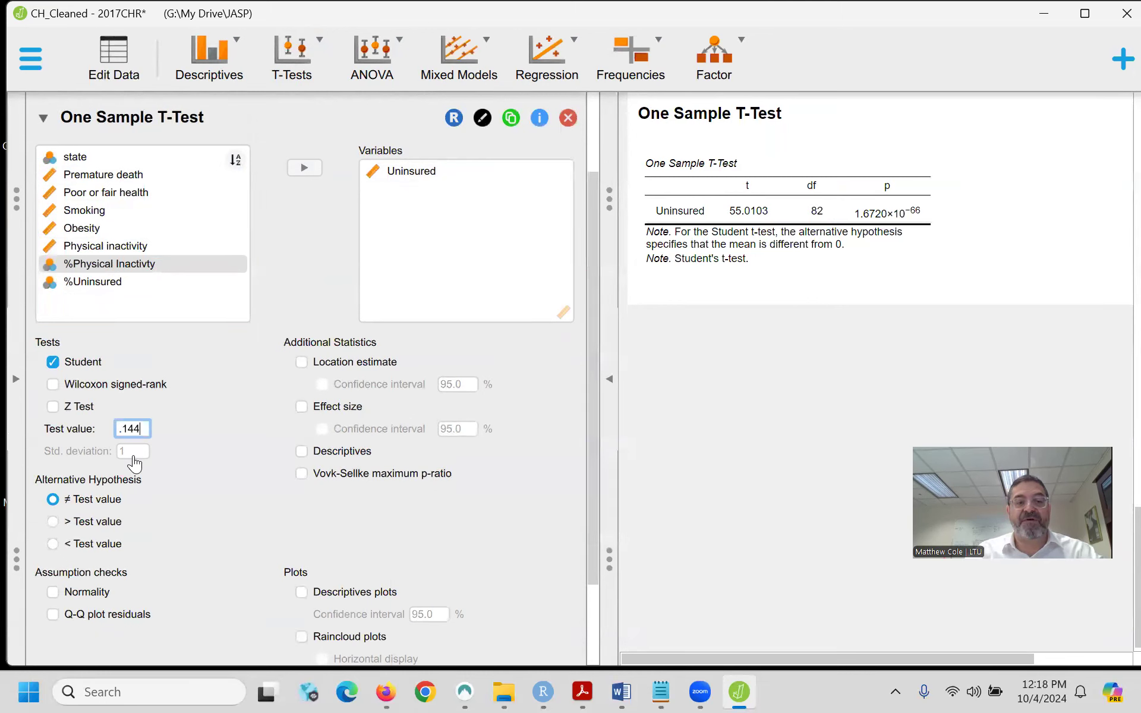
{"action": "key", "text": "Return"}
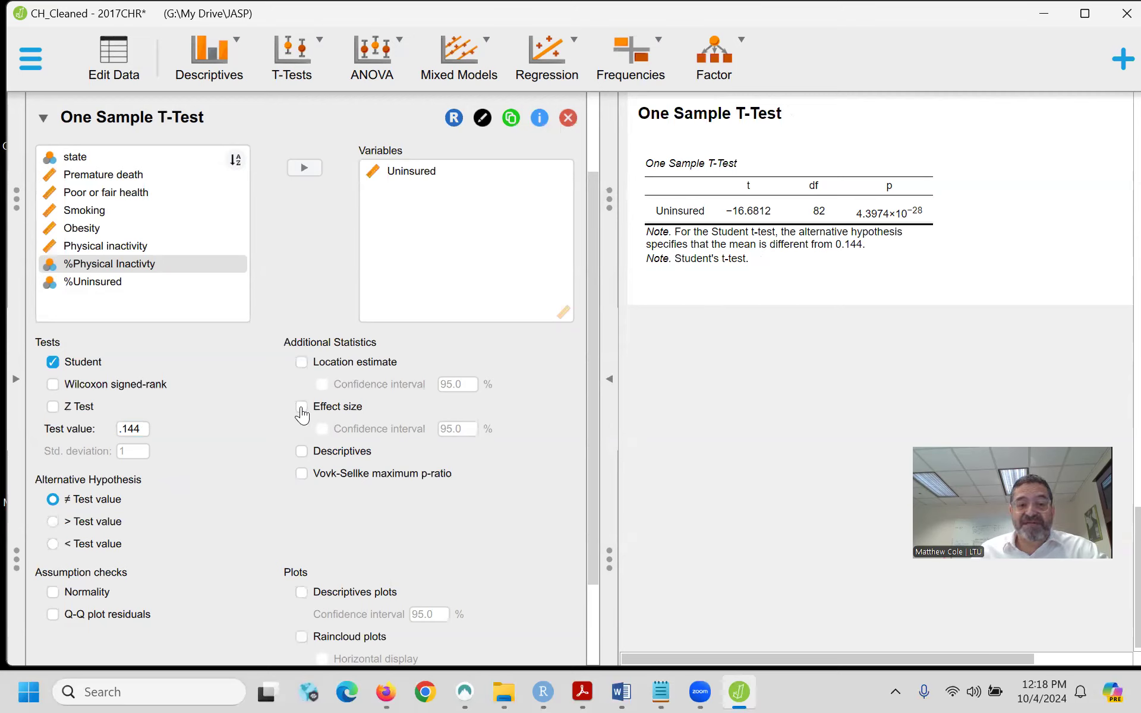
- Add the effect size, descriptives table and descriptives plot to the one sample t-test, and examine the plot against the test value
{"action": "left_click", "coordinate": [302, 406]}
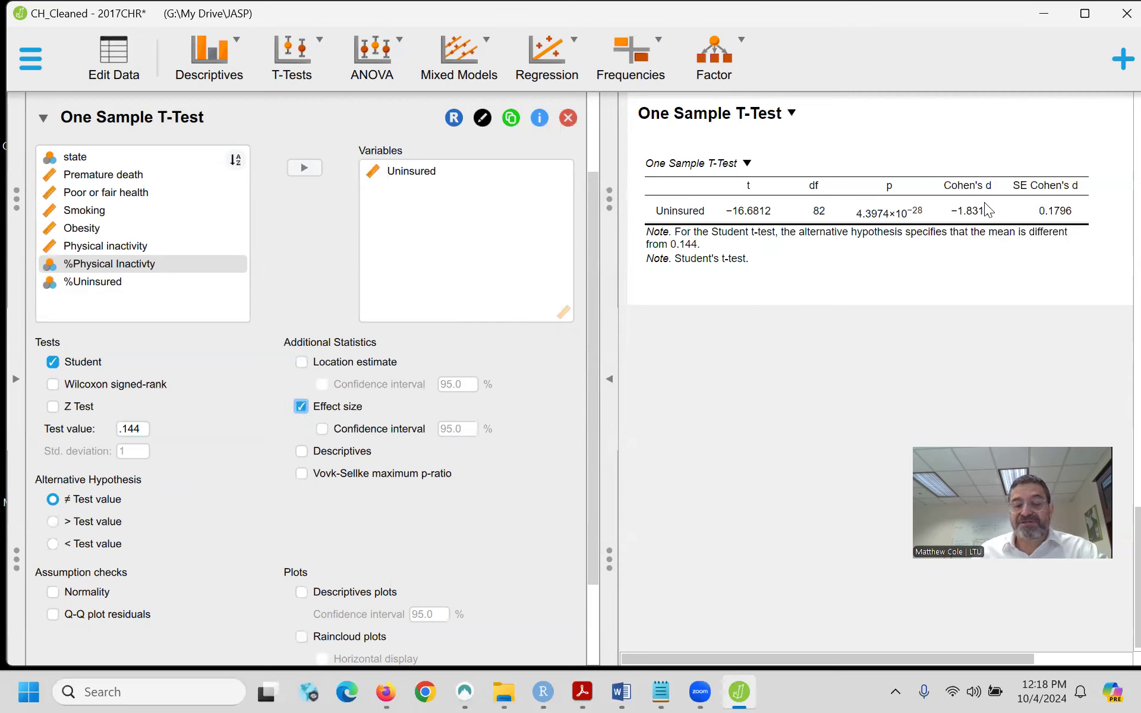
{"action": "scroll", "coordinate": [395, 491], "scroll_direction": "down", "scroll_amount": 3}
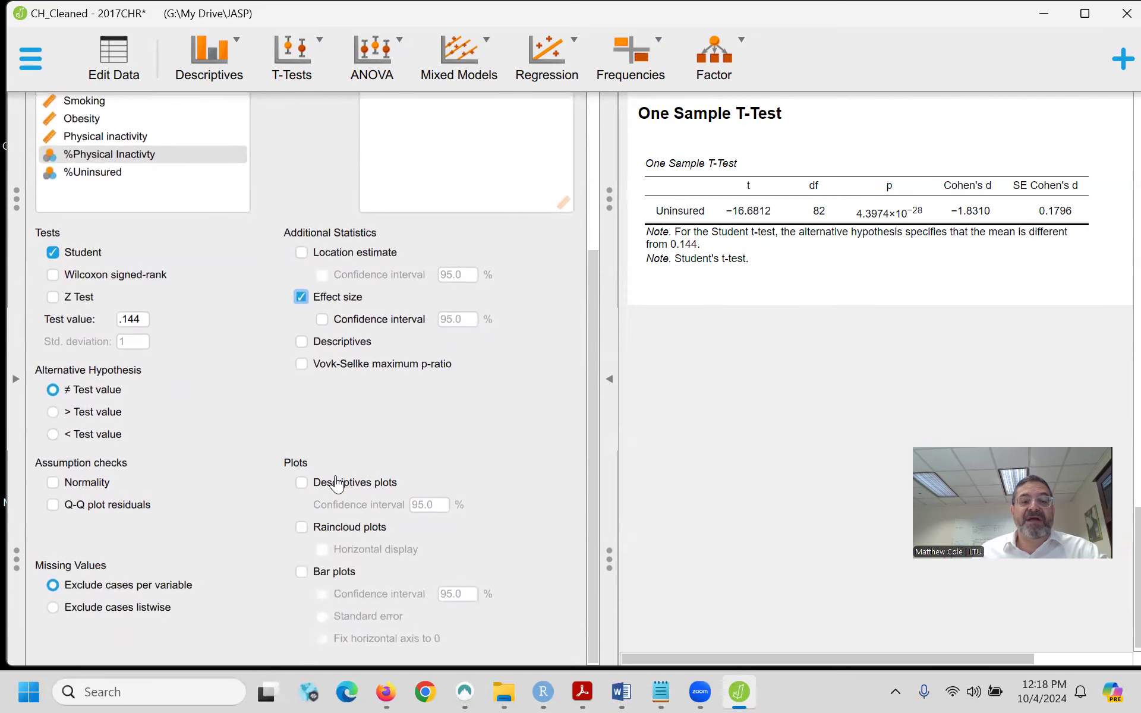
{"action": "left_click", "coordinate": [302, 342]}
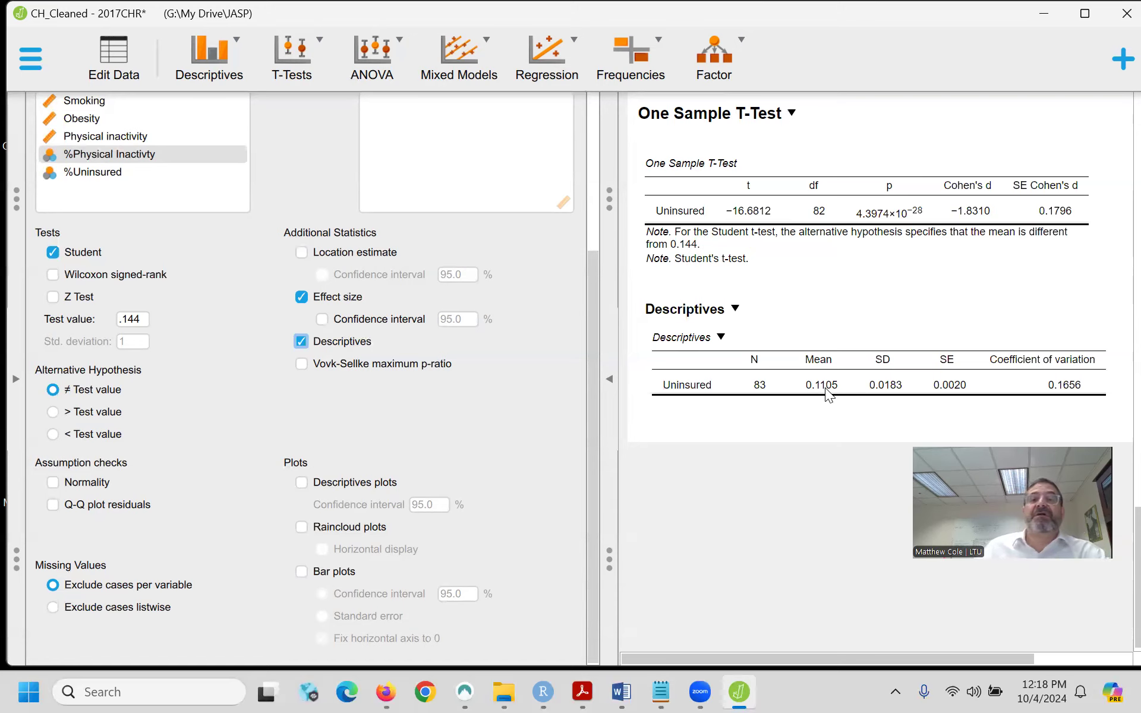
{"action": "left_click", "coordinate": [302, 483]}
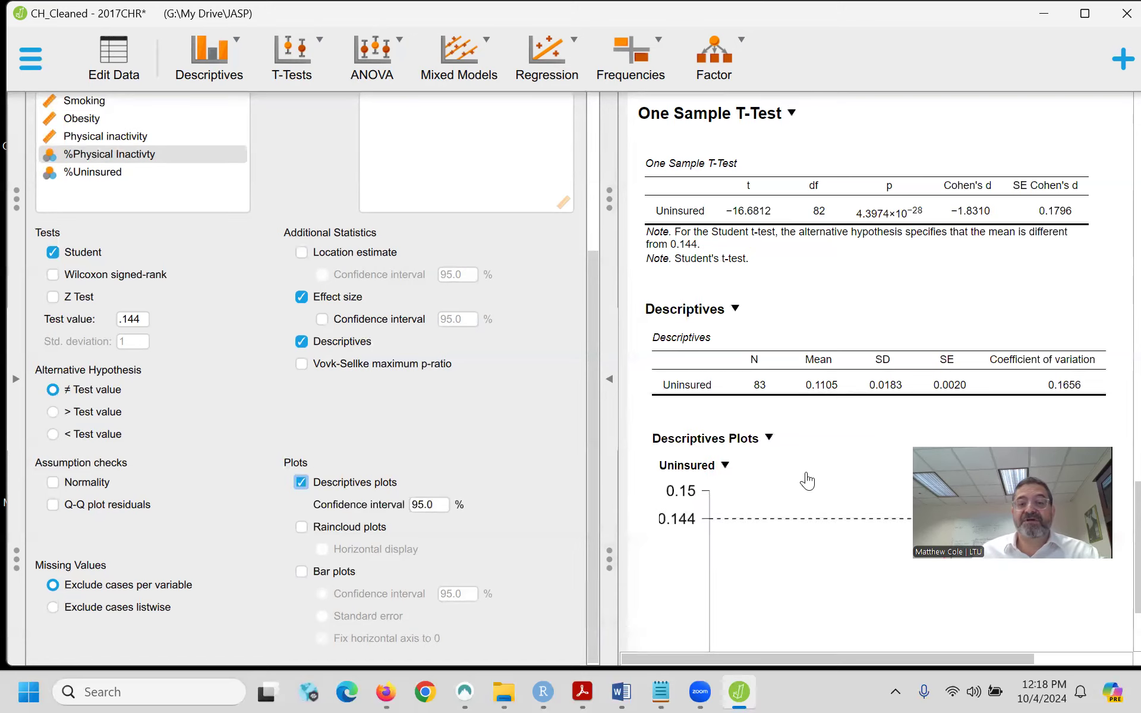
{"action": "scroll", "coordinate": [814, 484], "scroll_direction": "down", "scroll_amount": 3}
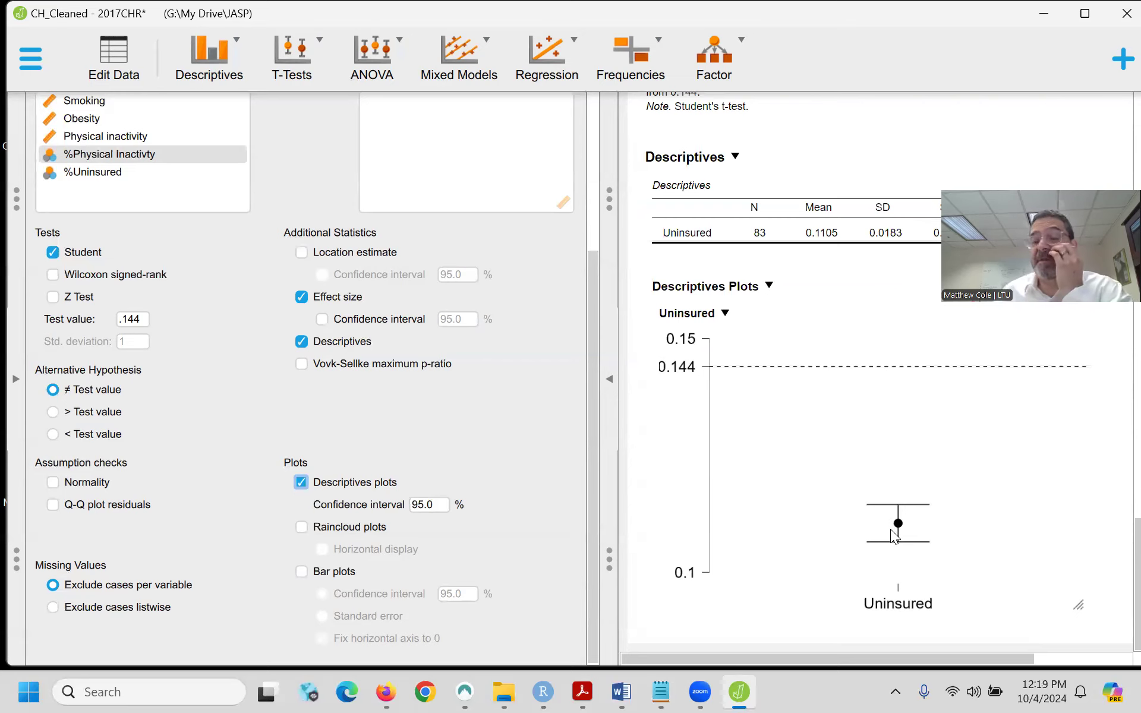
{"action": "scroll", "coordinate": [803, 504], "scroll_direction": "up", "scroll_amount": 3}
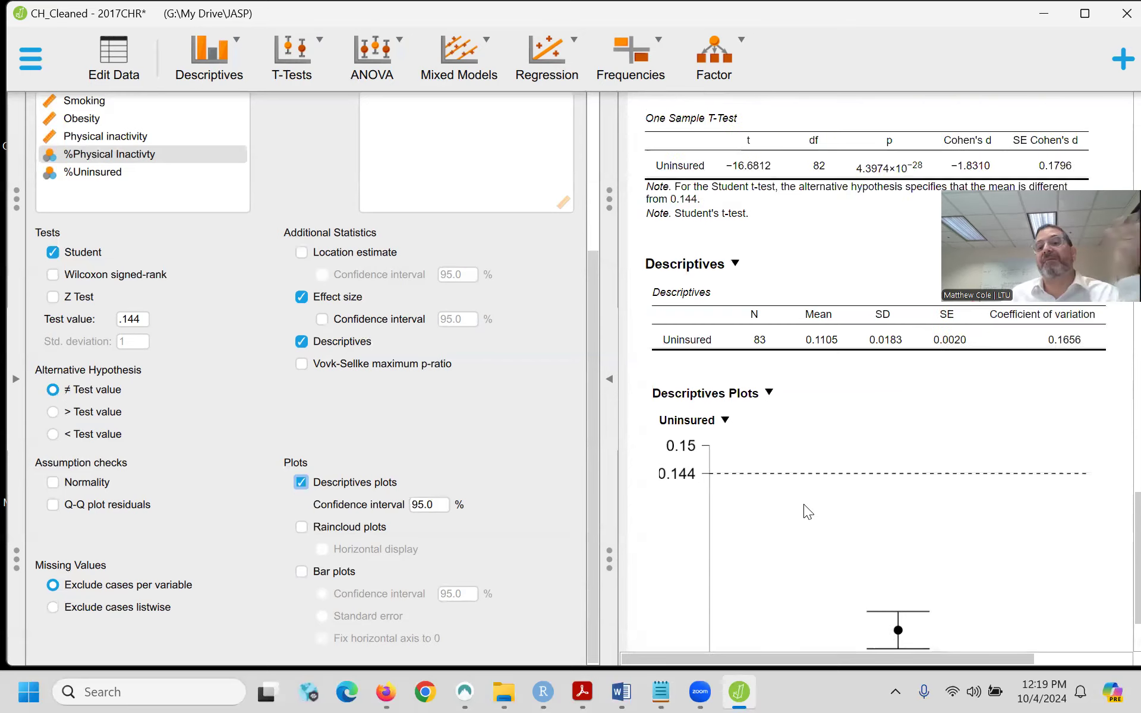
{"action": "scroll", "coordinate": [803, 506], "scroll_direction": "down", "scroll_amount": 3}
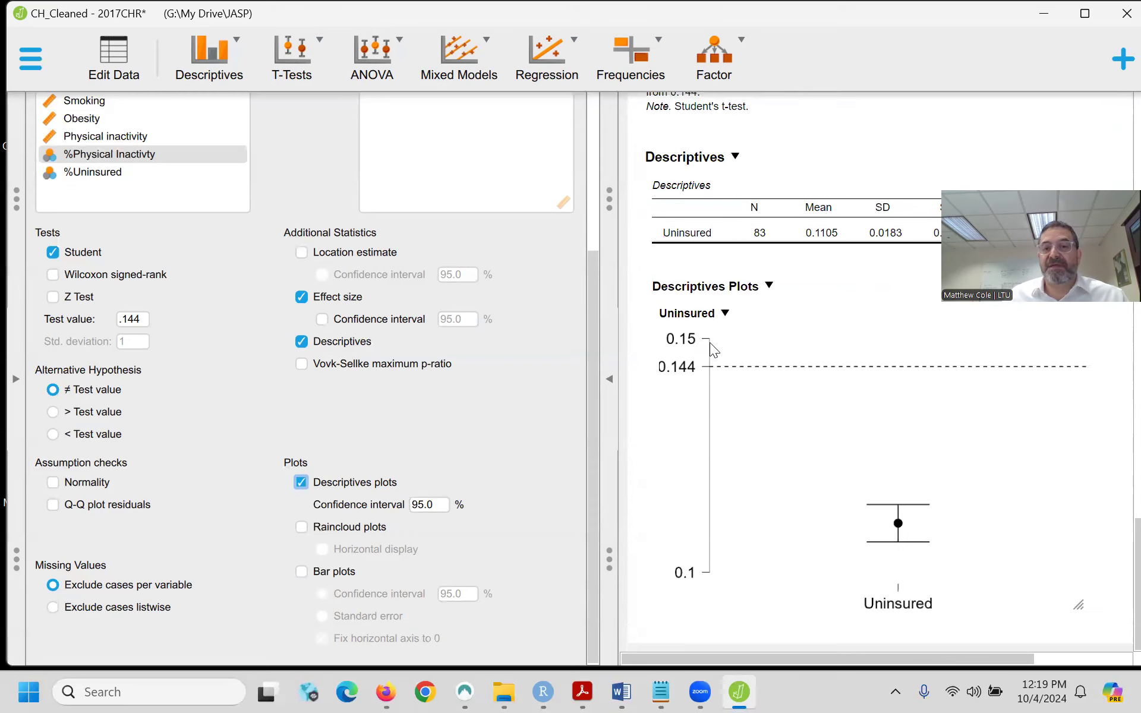
- Add a note to the Descriptives section of the one sample t-test results and open it for text entry
{"action": "left_click", "coordinate": [735, 157]}
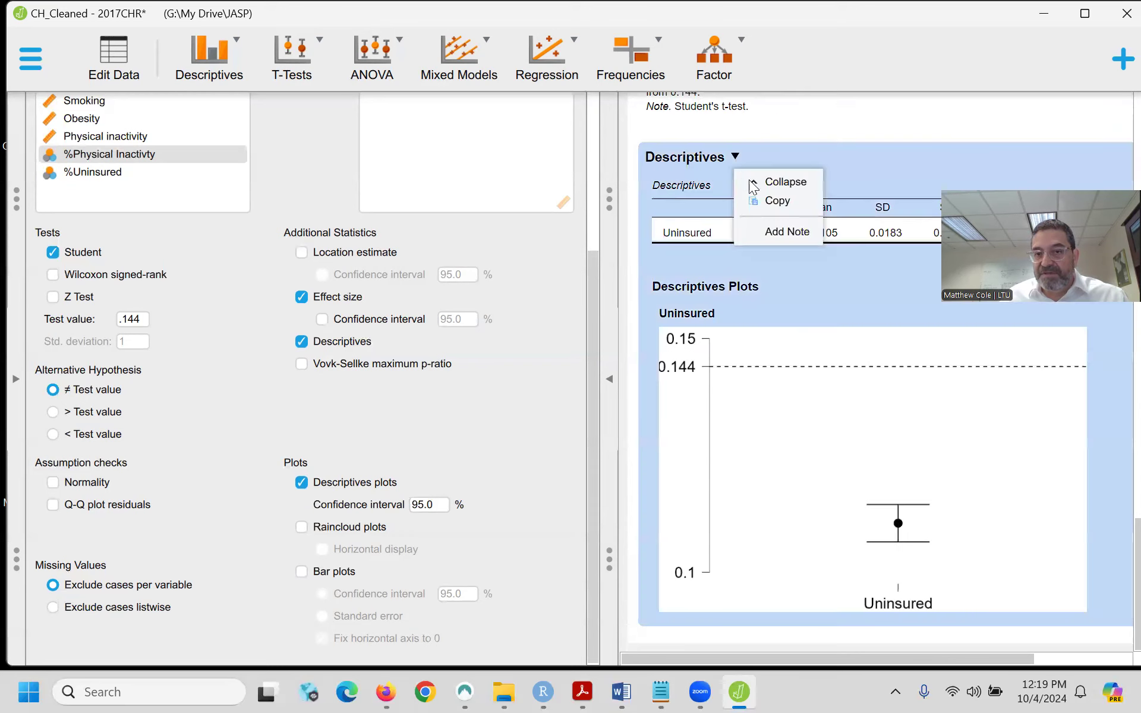
{"action": "left_click", "coordinate": [774, 231]}
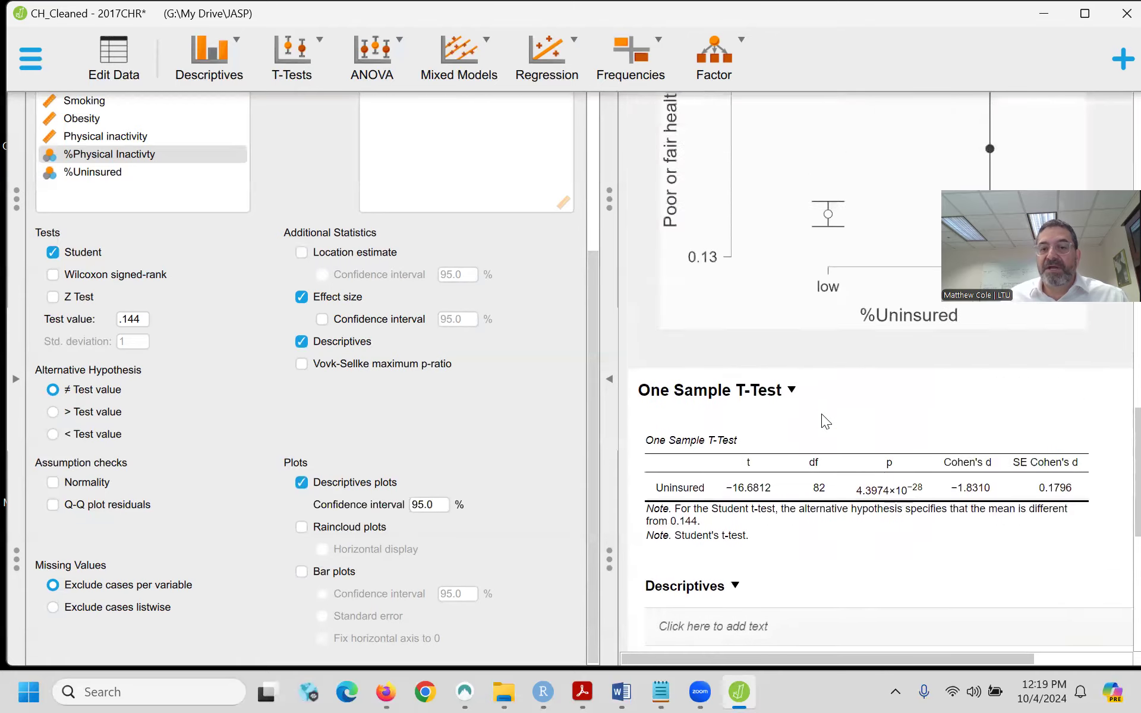
{"action": "scroll", "coordinate": [778, 416], "scroll_direction": "up", "scroll_amount": 1}
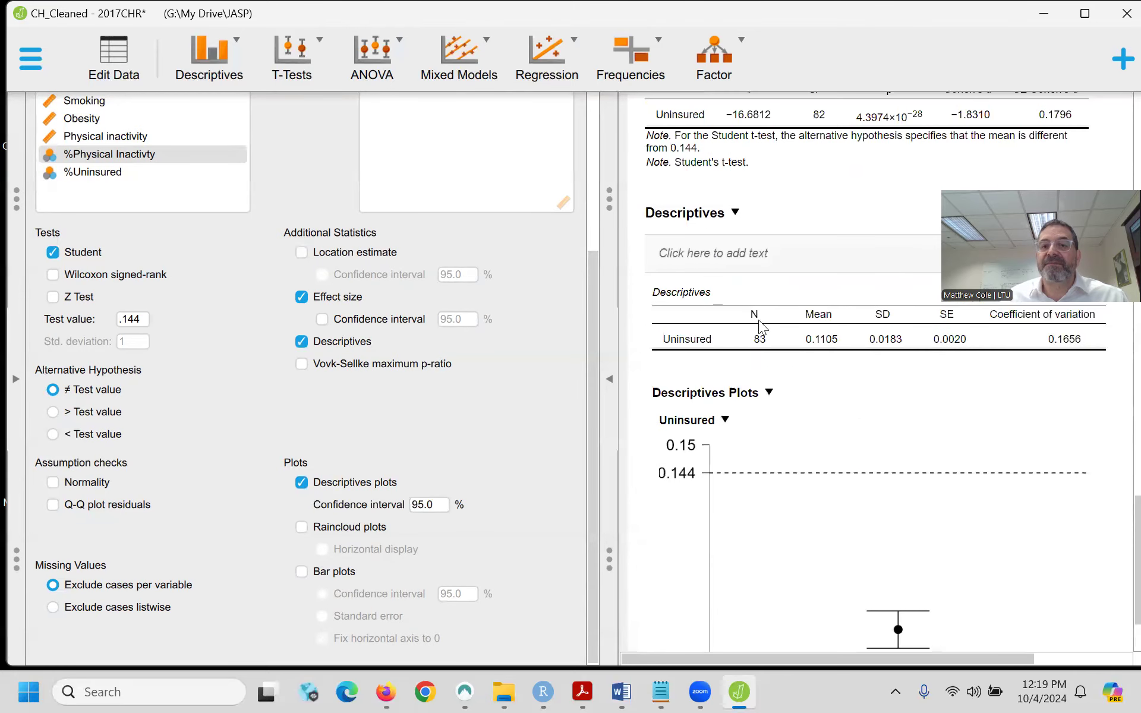
{"action": "left_click", "coordinate": [752, 254]}
{"action": "scroll", "coordinate": [831, 439], "scroll_direction": "down", "scroll_amount": 3}
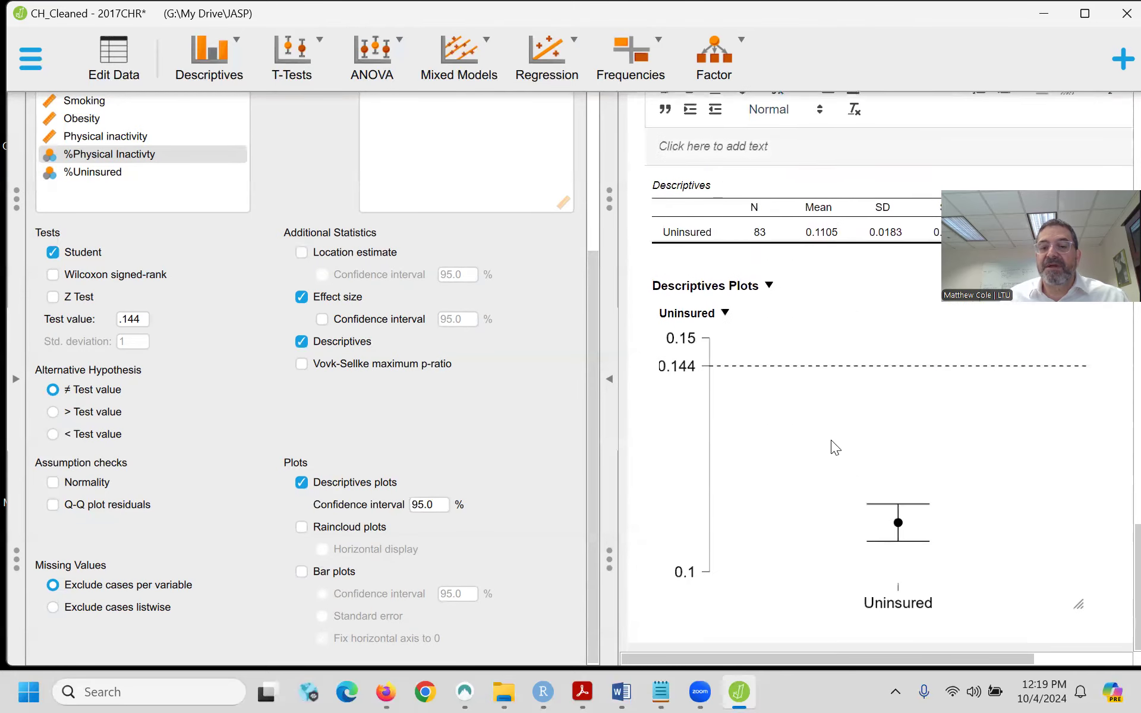
{"action": "scroll", "coordinate": [831, 439], "scroll_direction": "up", "scroll_amount": 1}
- Write in the note: "Results find that there are significantly more insured people in MI relative to the national average:"
{"action": "type", "text": "Results"}
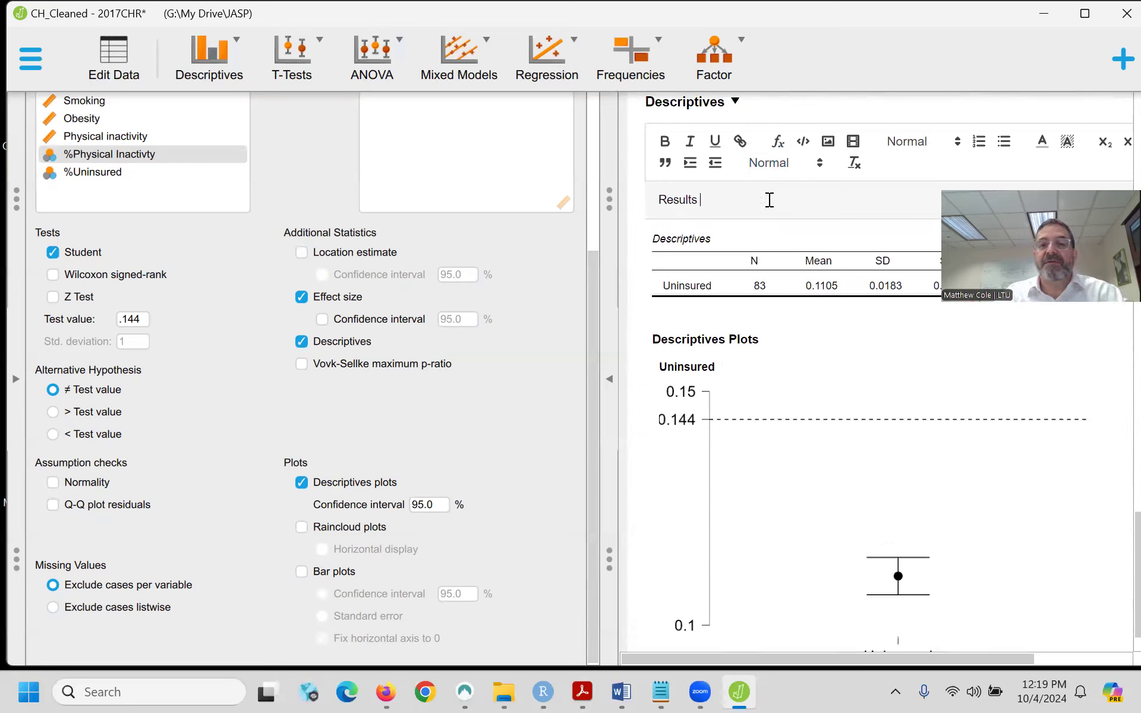
{"action": "type", "text": " find that there are"}
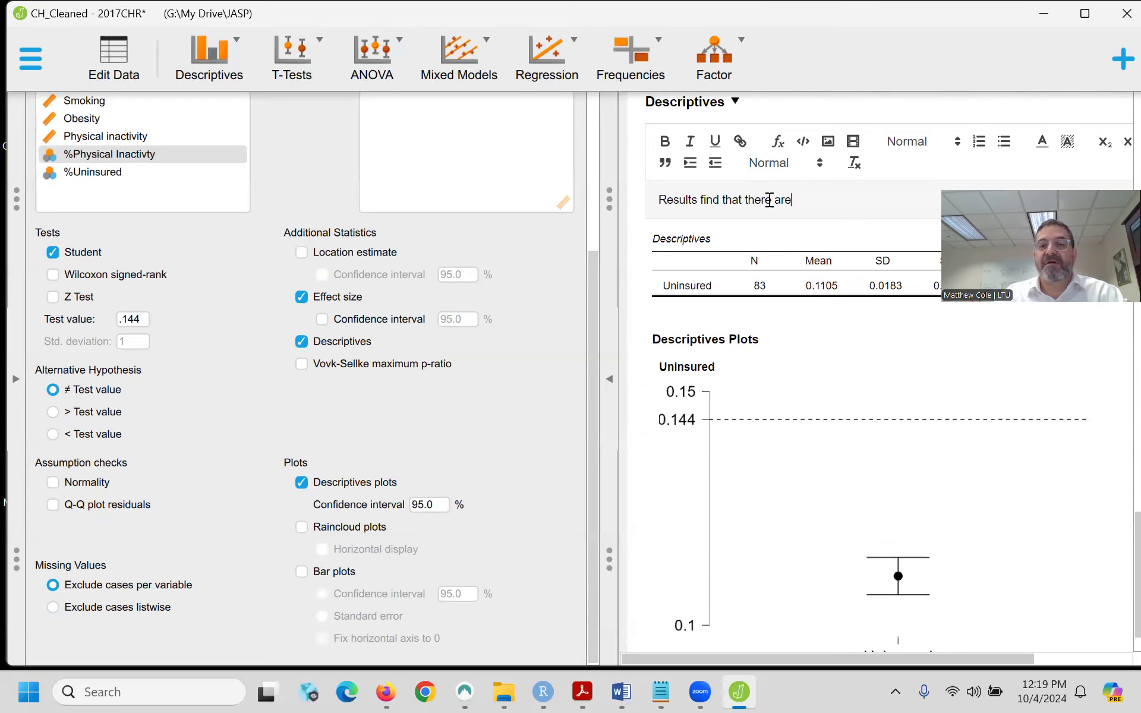
{"action": "type", "text": " significantly "}
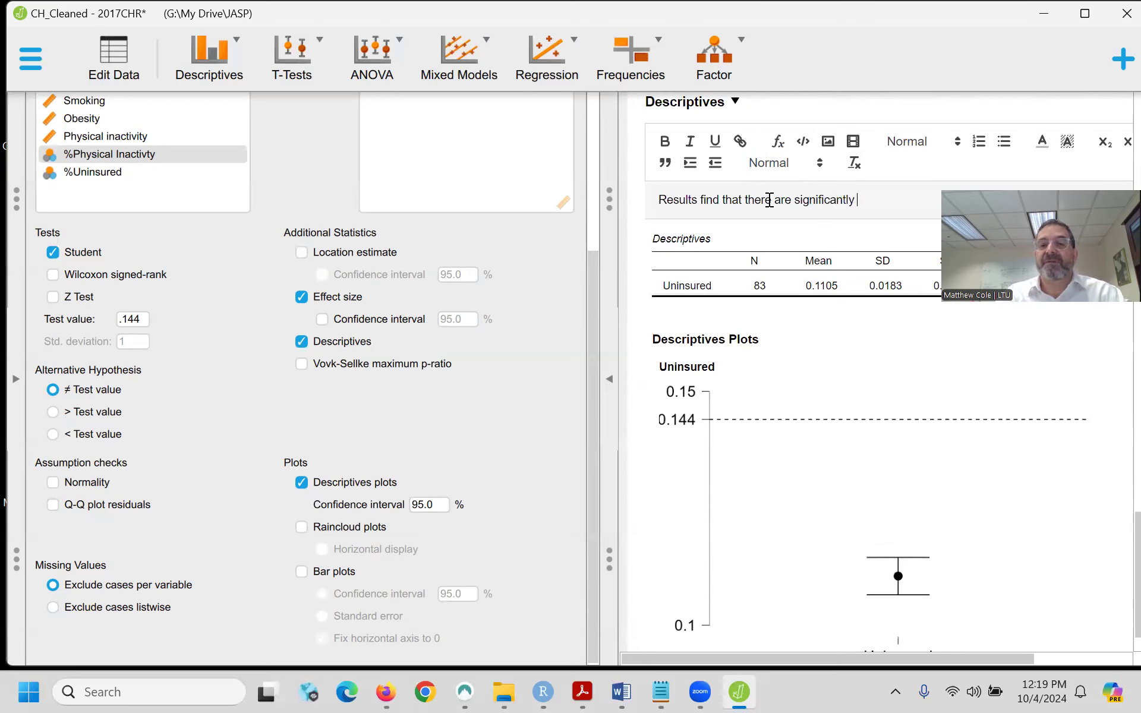
{"action": "type", "text": "more insurea"}
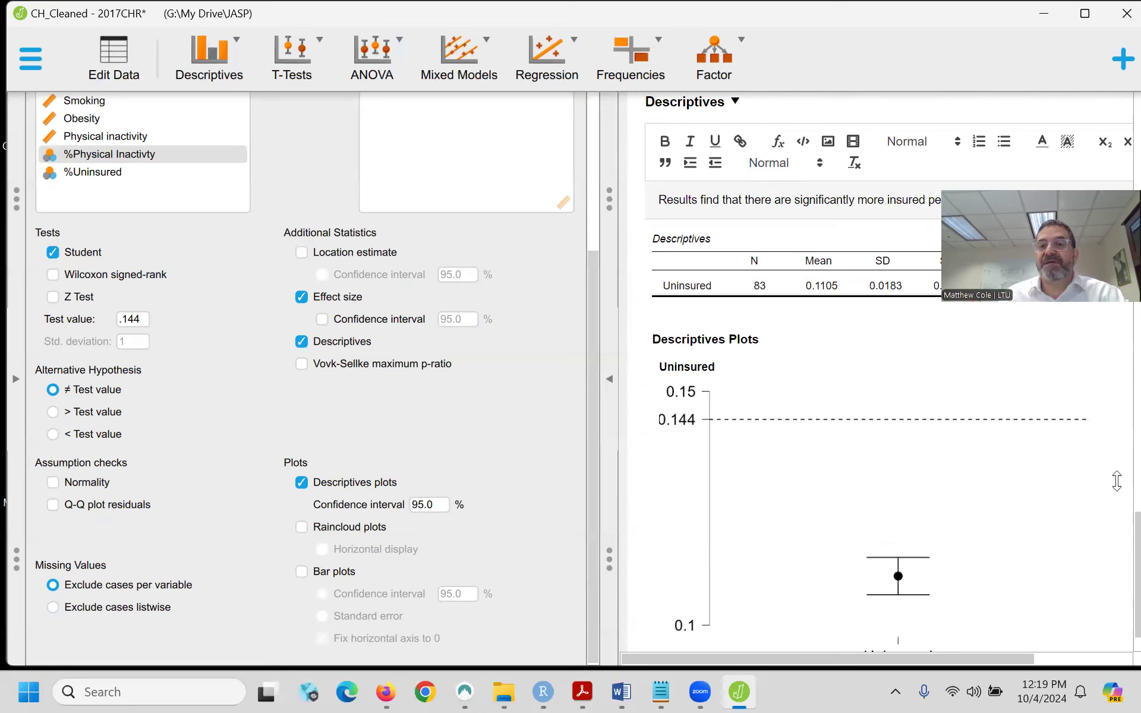
{"action": "type", "text": "MI e"}
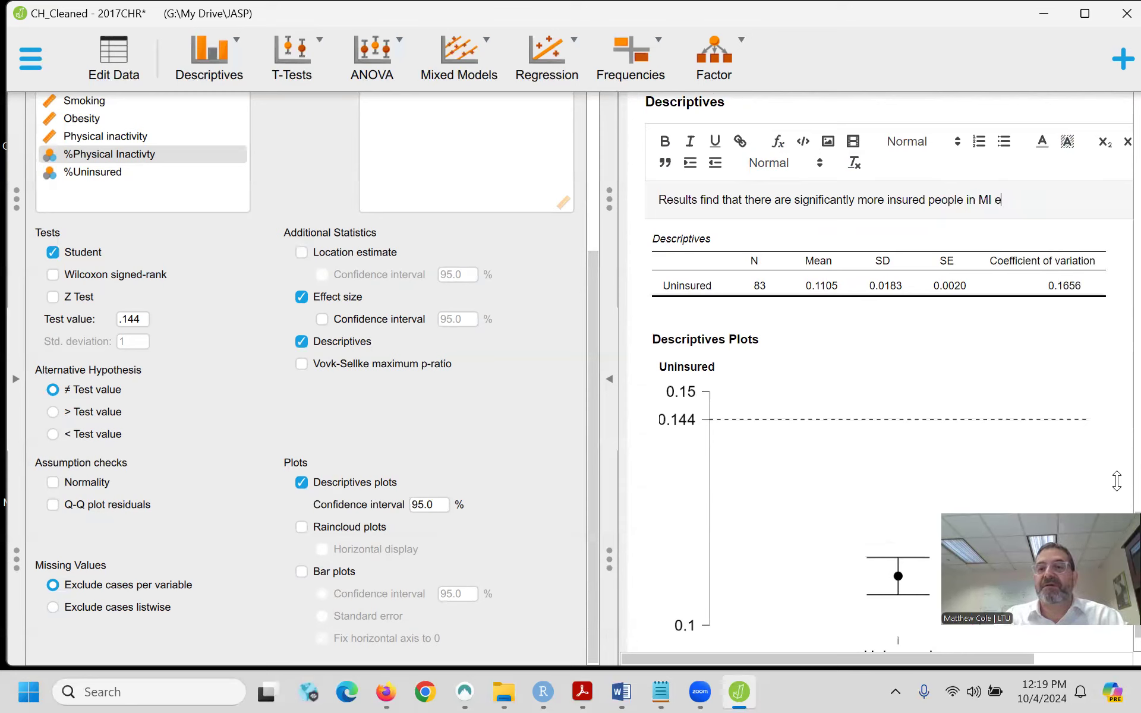
{"action": "type", "text": "lelative to "}
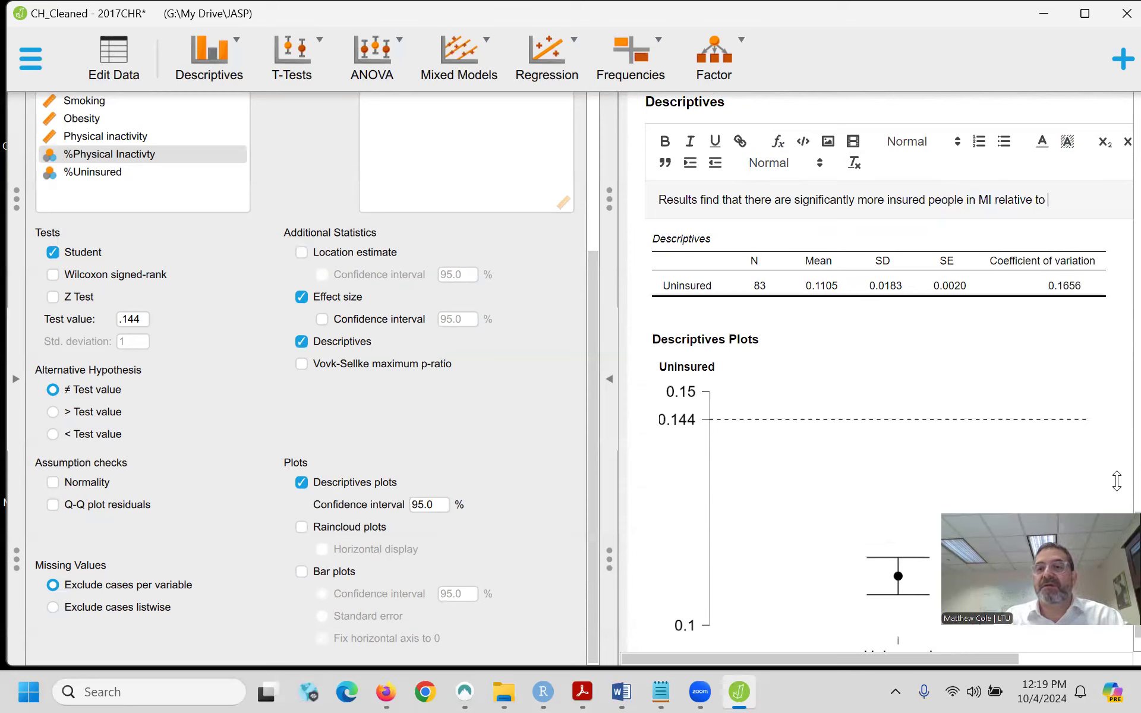
{"action": "type", "text": "the national "}
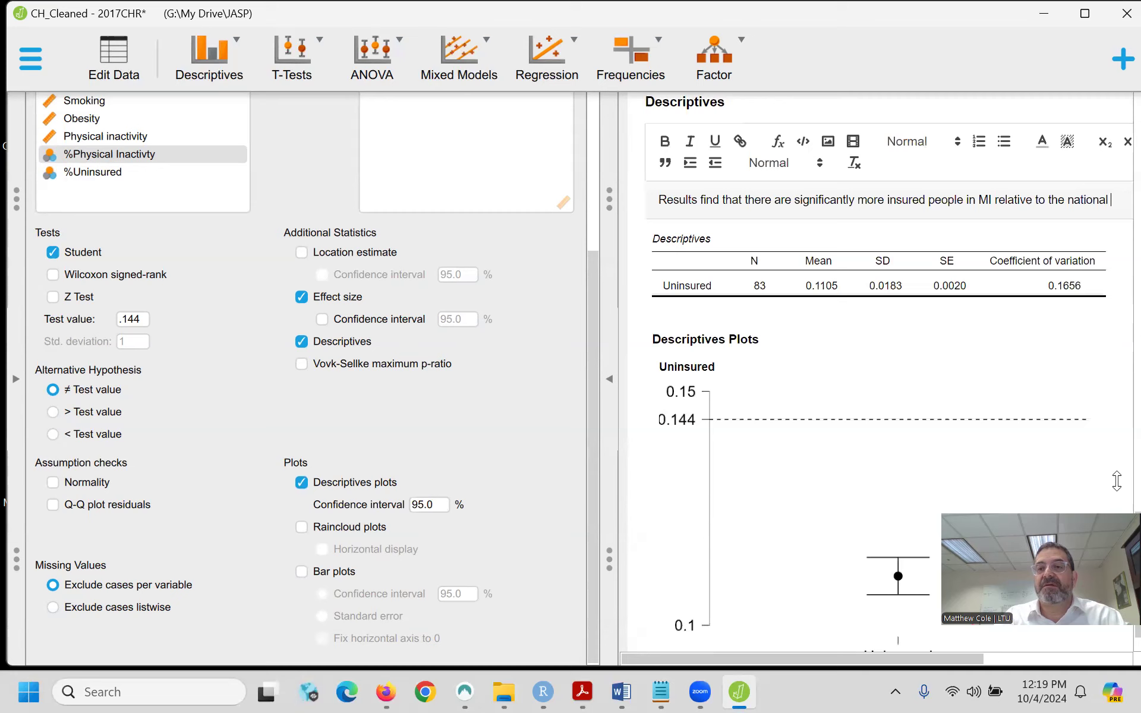
{"action": "type", "text": "avera"}
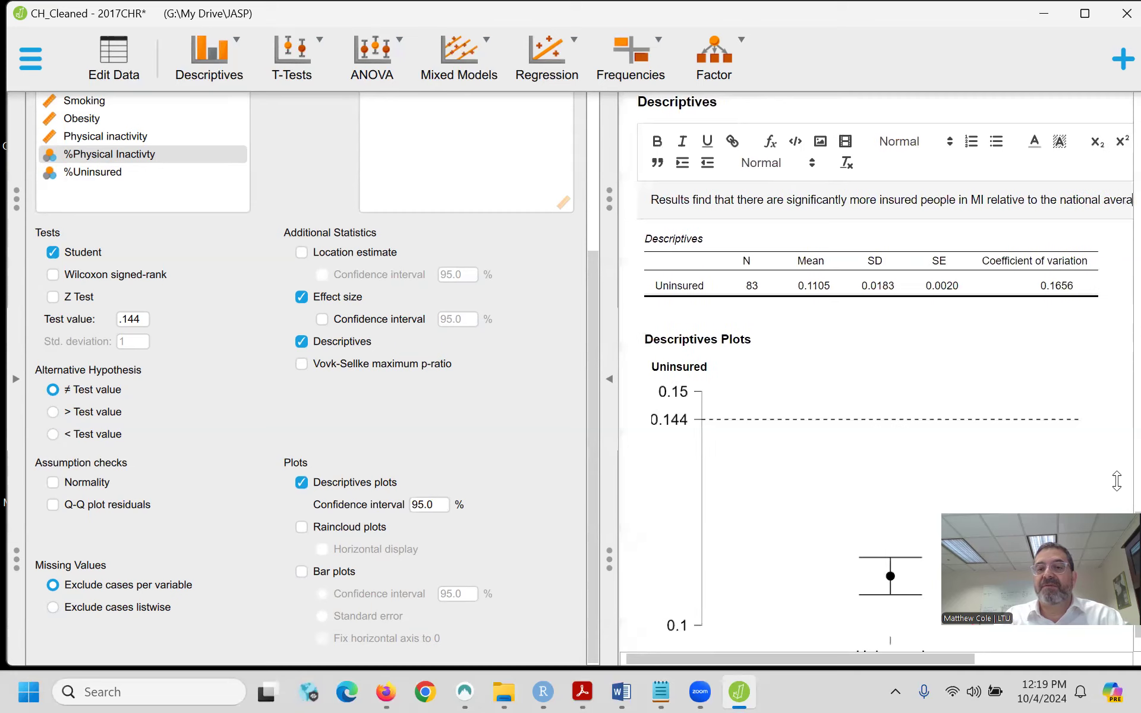
{"action": "type", "text": "ge (t("}
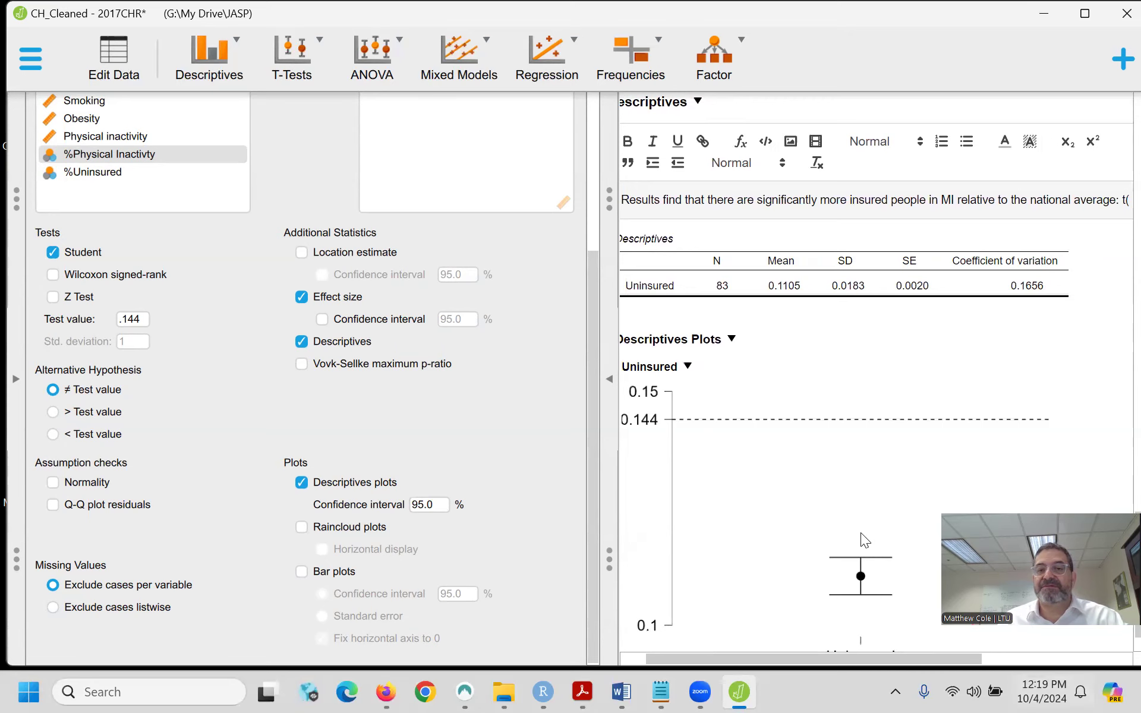
- Complete the note's sentence with the test statistics "t(82) = 16.68, p < 0.001, Cohen's d = 1.83."
{"action": "scroll", "coordinate": [860, 533], "scroll_direction": "up", "scroll_amount": 3}
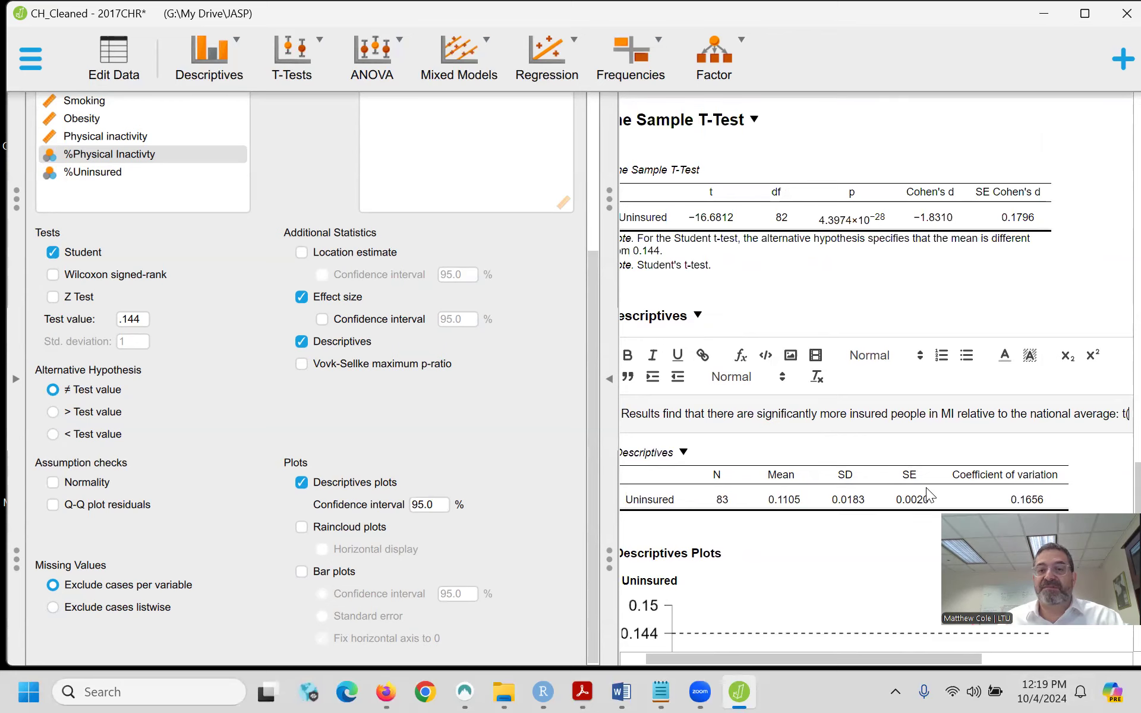
{"action": "type", "text": "82"}
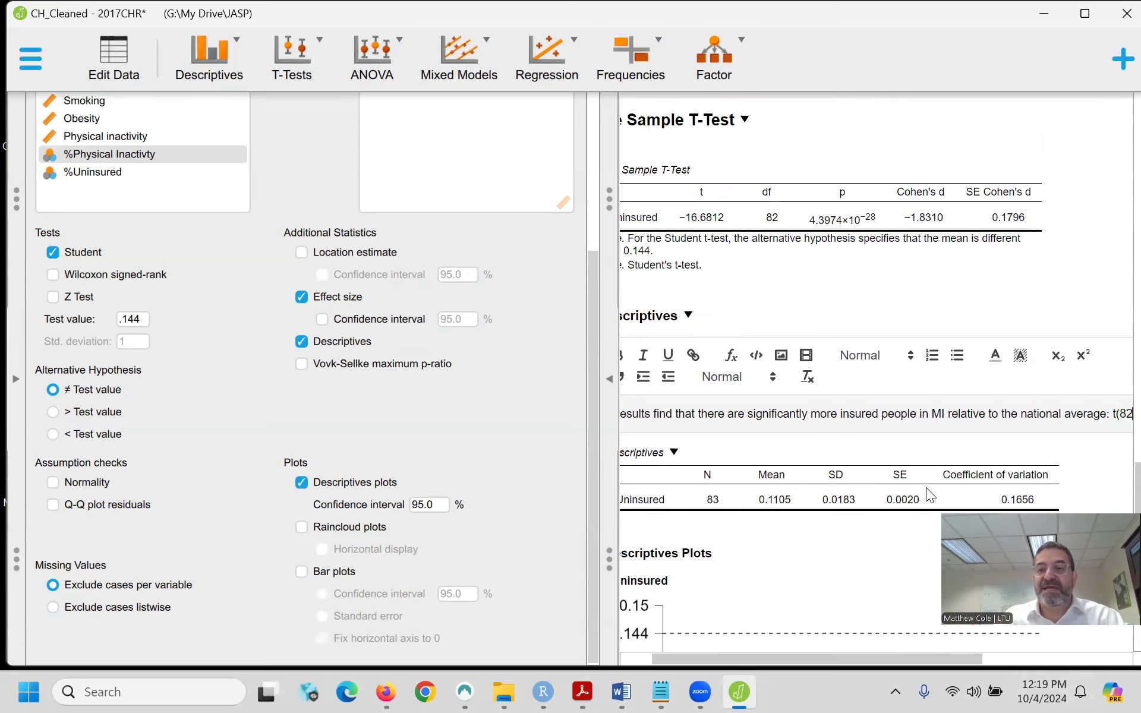
{"action": "type", "text": ") ="}
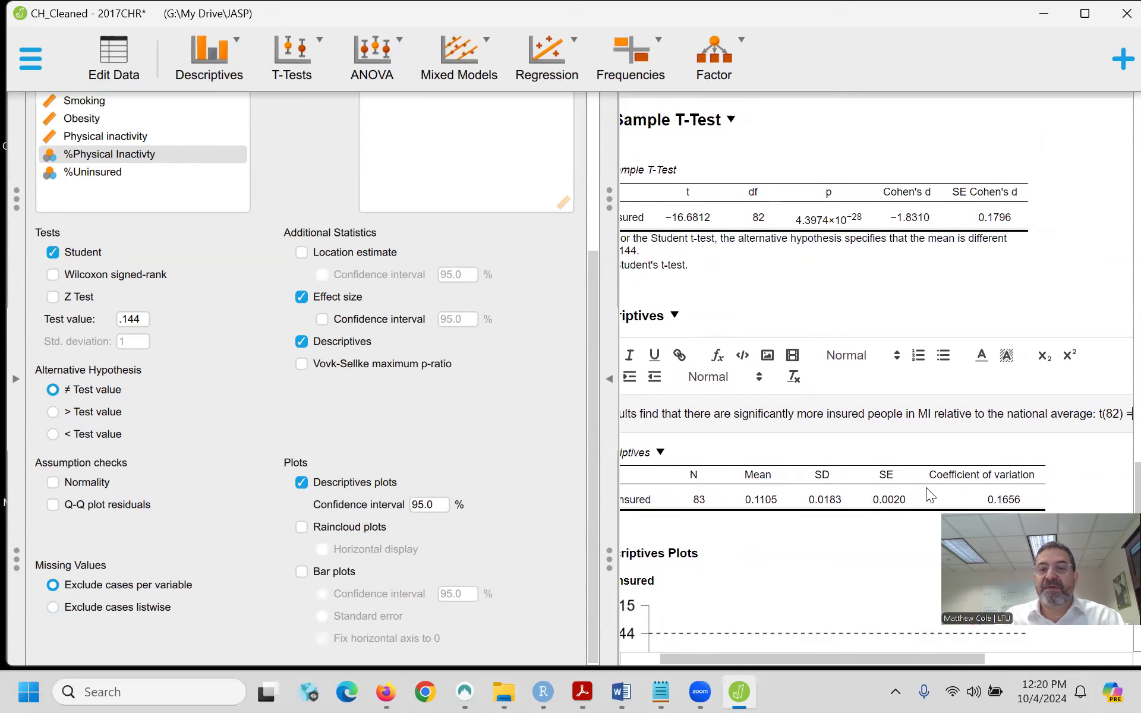
{"action": "type", "text": " -"}
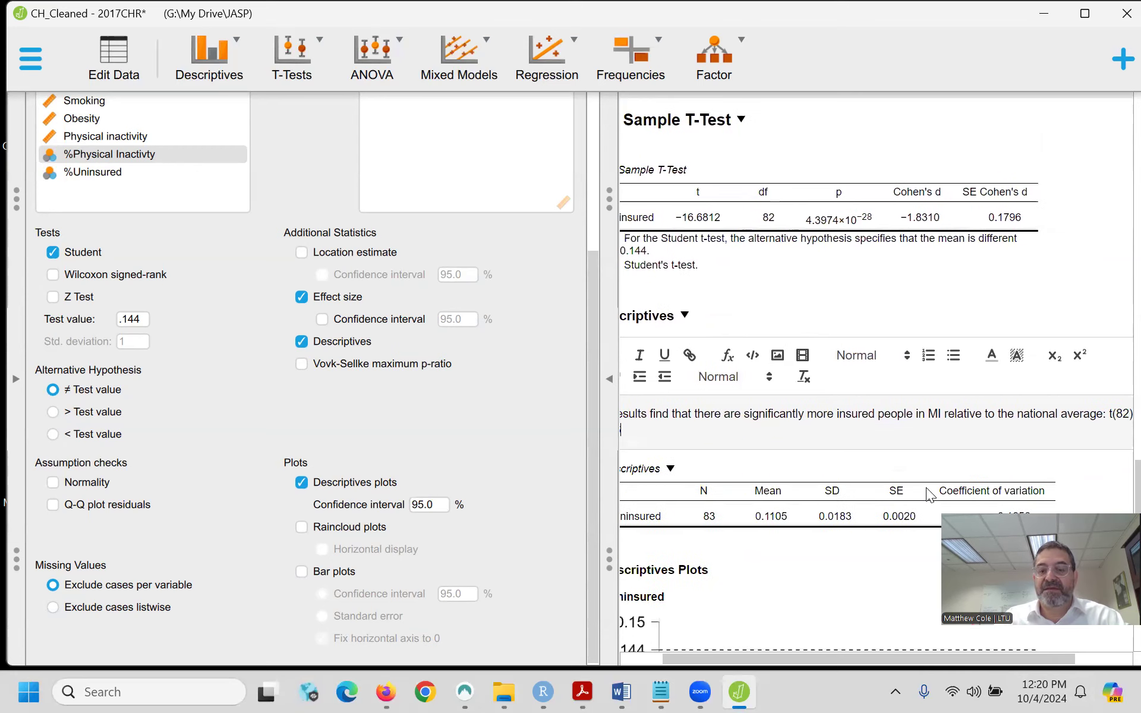
{"action": "type", "text": "16.68"}
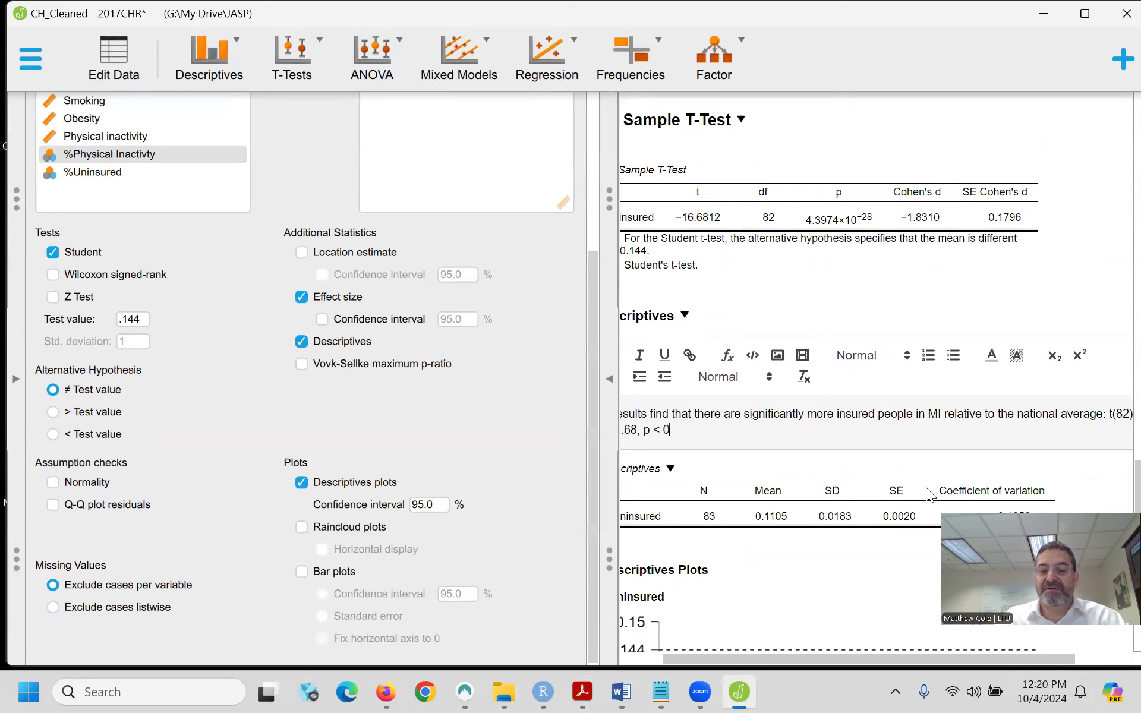
{"action": "type", "text": ", p < 0.001,"}
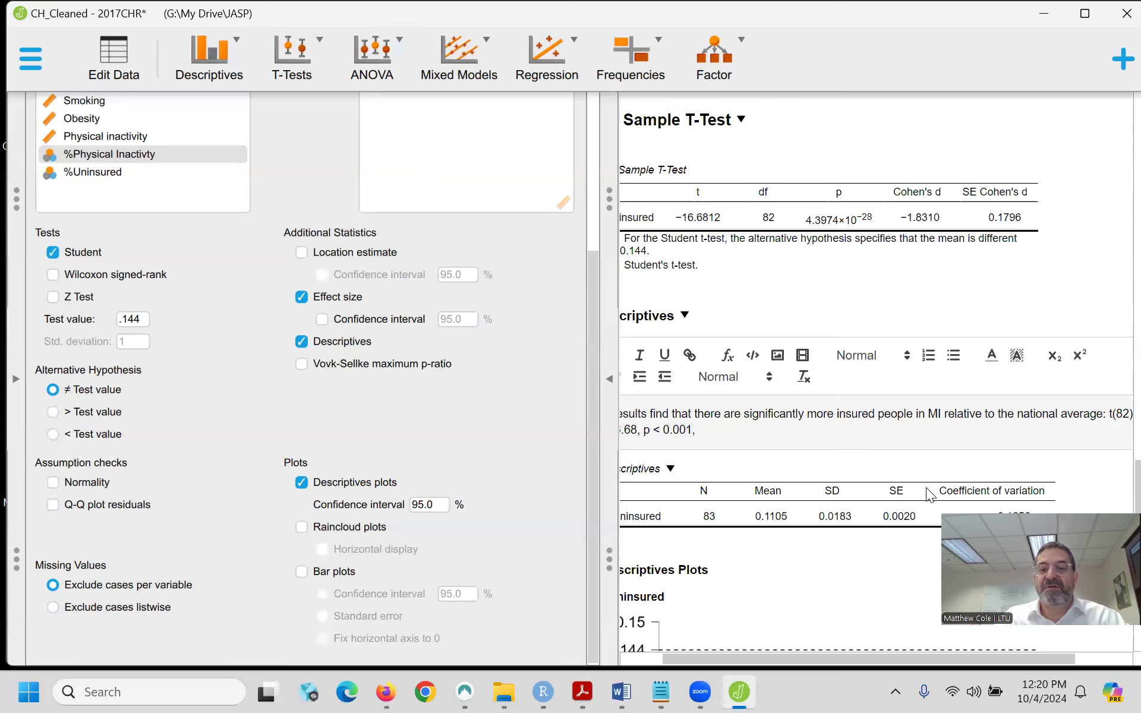
{"action": "type", "text": "  Co"}
{"action": "key", "text": "BackSpace"}
{"action": "type", "text": "Coh"}
{"action": "type", "text": "e"}
{"action": "key", "text": "BackSpace"}
{"action": "type", "text": "hen's d = 1.83."}
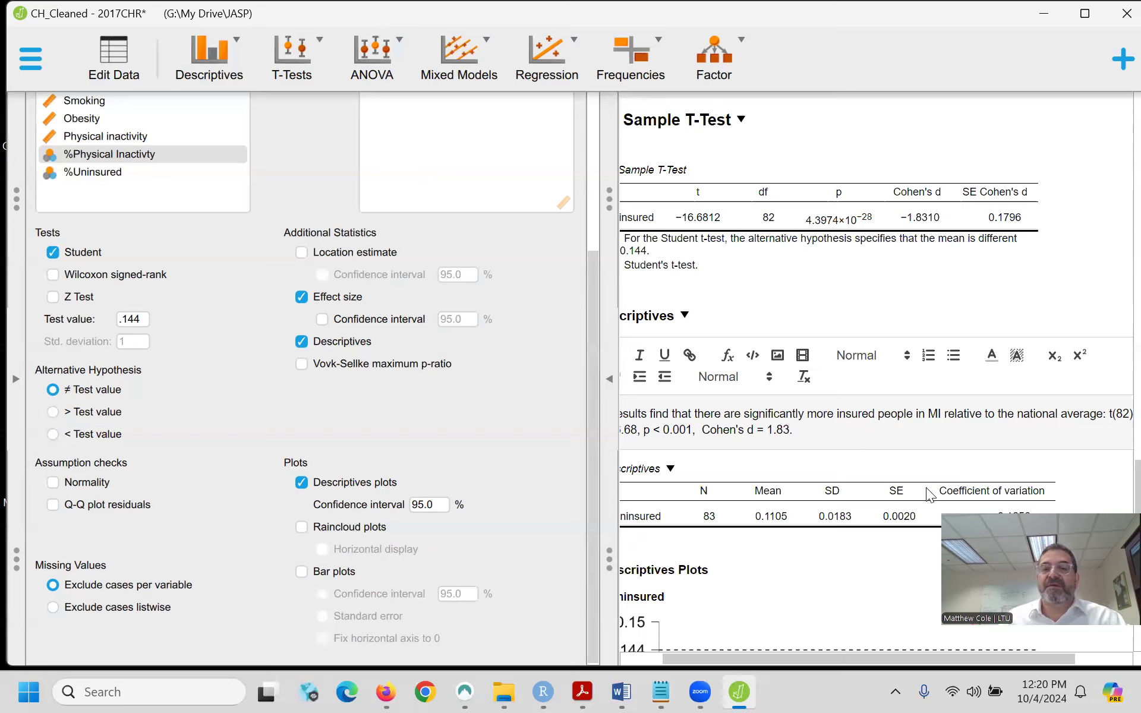
- Hide the analysis options to give the results full width, and review all t-test outputs and their notes
{"action": "left_click", "coordinate": [610, 380]}
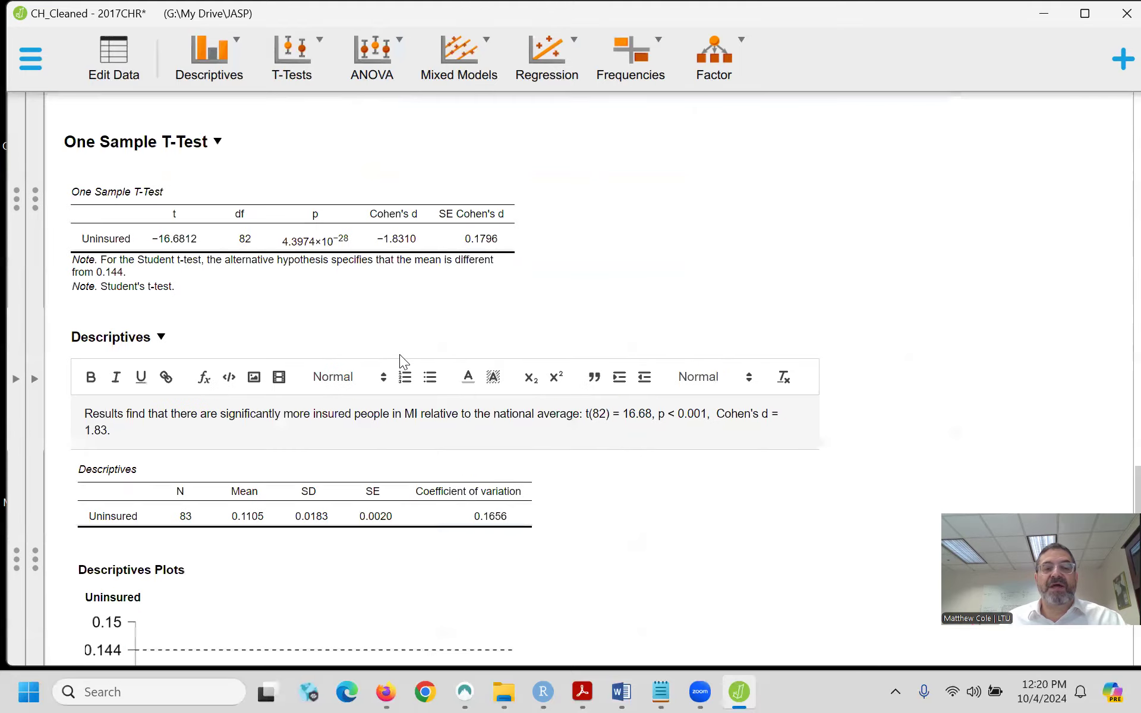
{"action": "scroll", "coordinate": [399, 354], "scroll_direction": "up", "scroll_amount": 16}
{"action": "scroll", "coordinate": [399, 355], "scroll_direction": "down", "scroll_amount": 14}
{"action": "scroll", "coordinate": [400, 354], "scroll_direction": "down", "scroll_amount": 4}
{"action": "scroll", "coordinate": [400, 355], "scroll_direction": "up", "scroll_amount": 14}
{"action": "scroll", "coordinate": [400, 356], "scroll_direction": "up", "scroll_amount": 6}
{"action": "scroll", "coordinate": [400, 355], "scroll_direction": "down", "scroll_amount": 6}
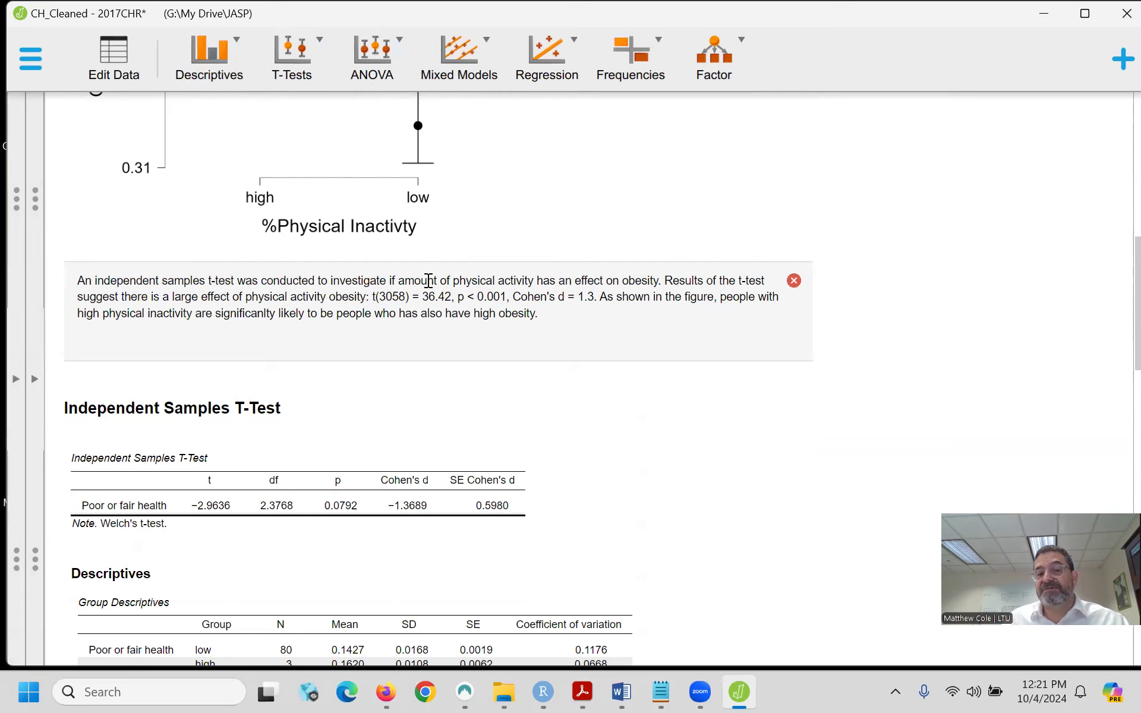
- Export the results to the computer as an HTML file named "T-test Q1 and 2" in the recent JASP folder on My Drive
{"action": "left_click", "coordinate": [29, 66]}
{"action": "left_click", "coordinate": [58, 246]}
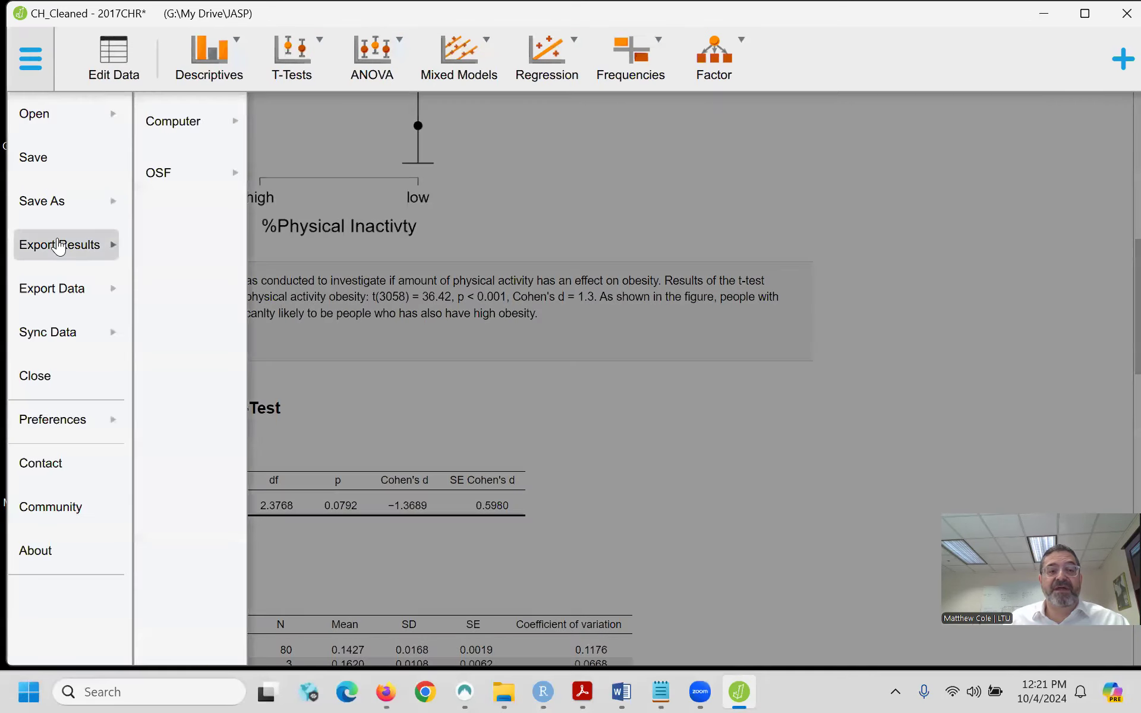
{"action": "left_click", "coordinate": [200, 119]}
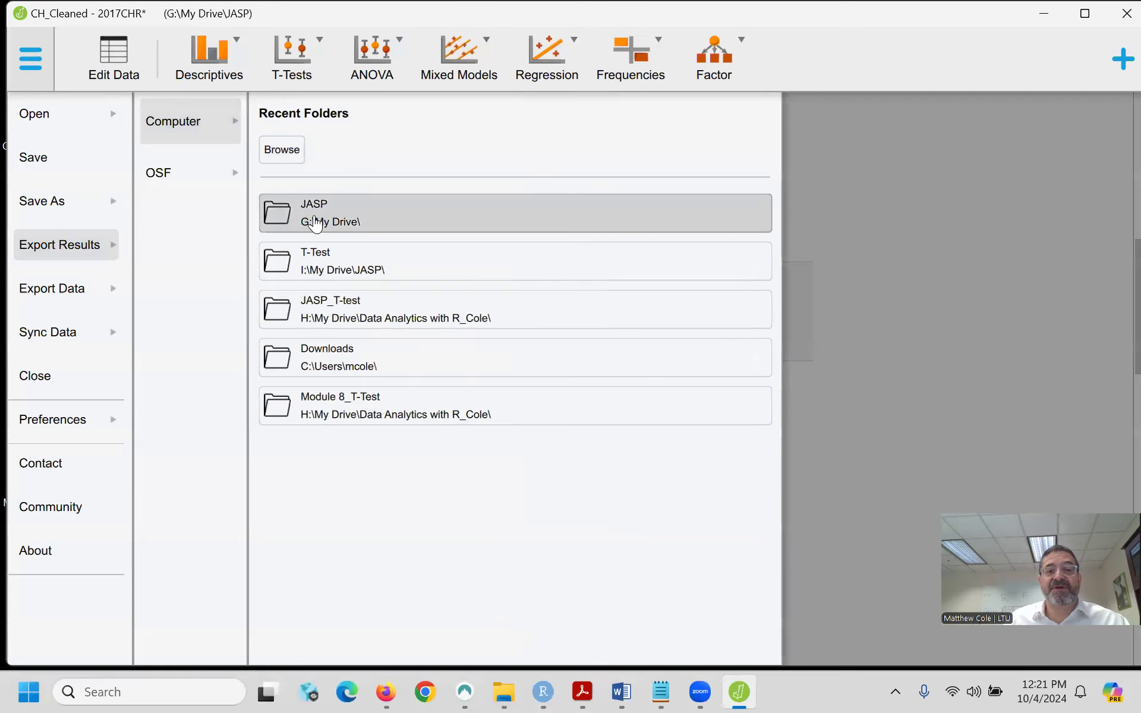
{"action": "left_click", "coordinate": [332, 223]}
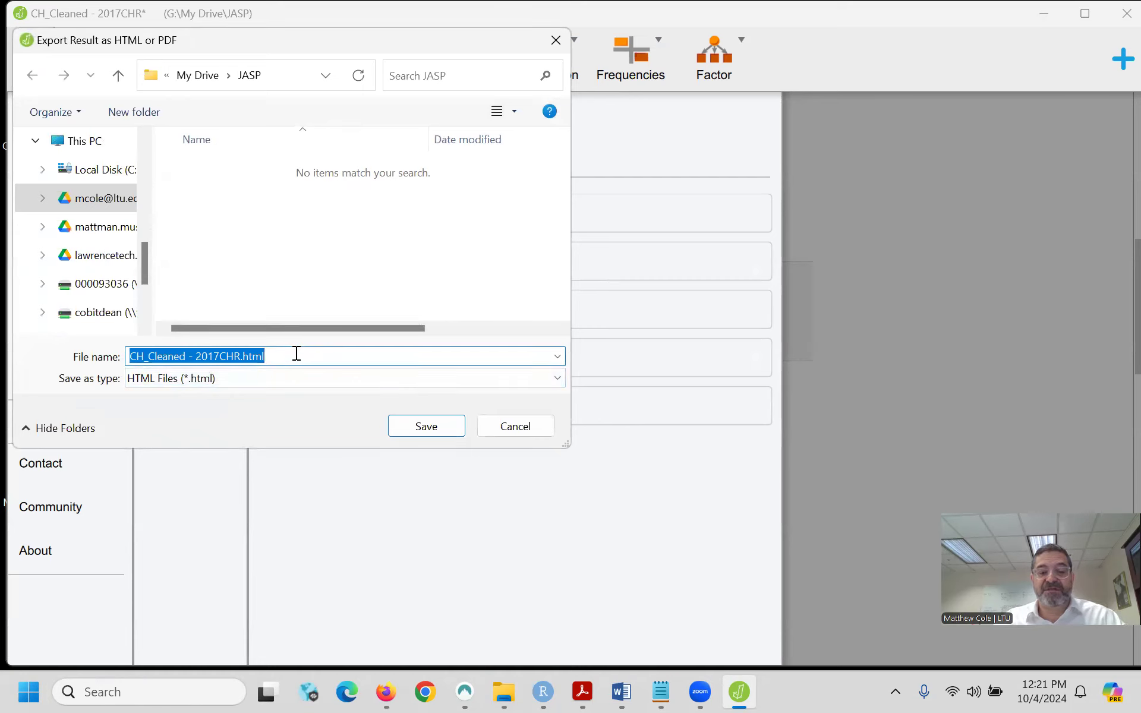
{"action": "type", "text": "T-test Q1 and 2"}
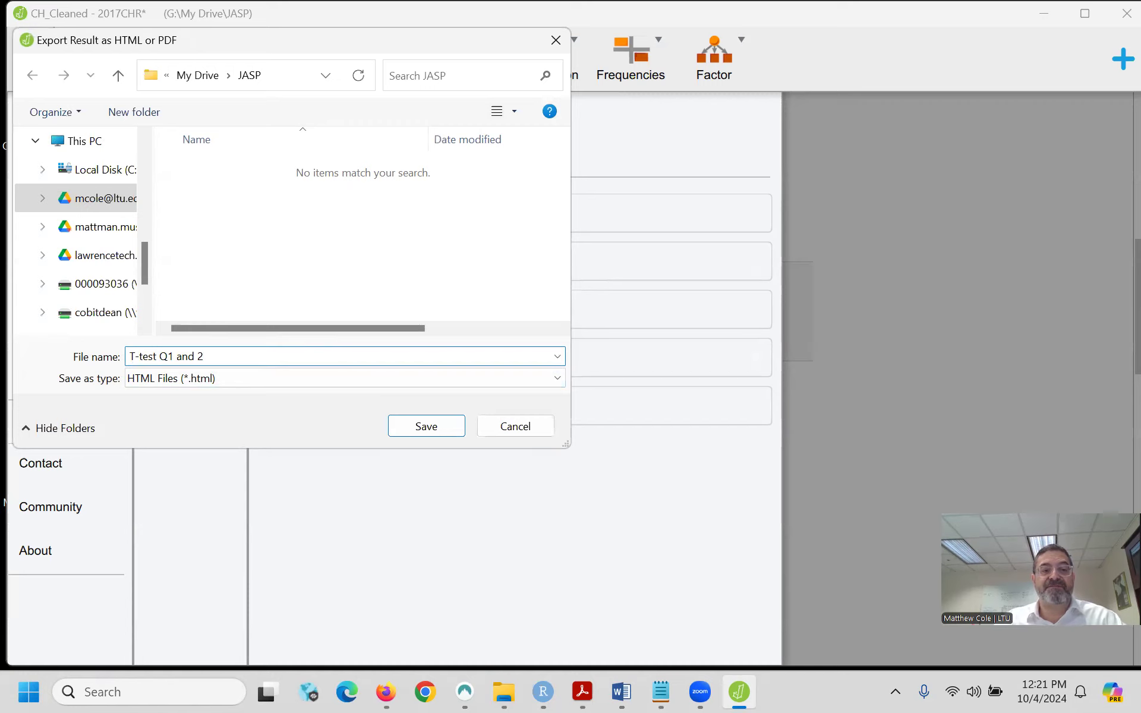
{"action": "key", "text": "Return"}
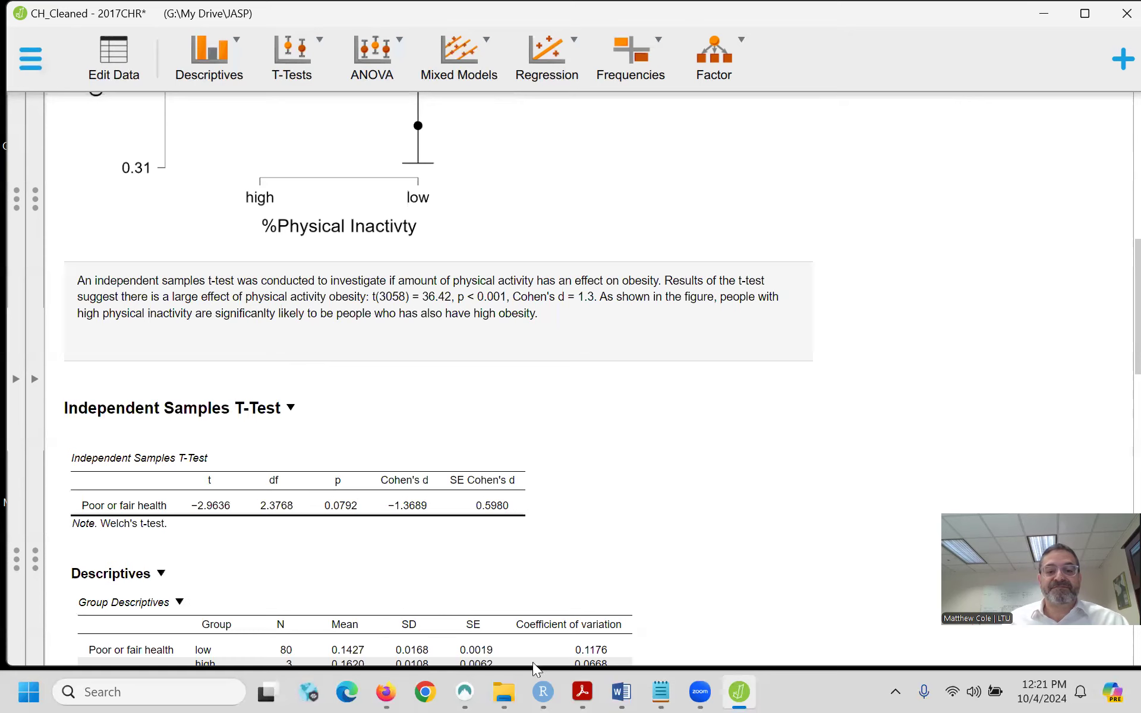
- Switch to File Explorer and open the JASP folder in My Drive on the G: Google Drive
{"action": "mouse_move", "coordinate": [516, 692]}
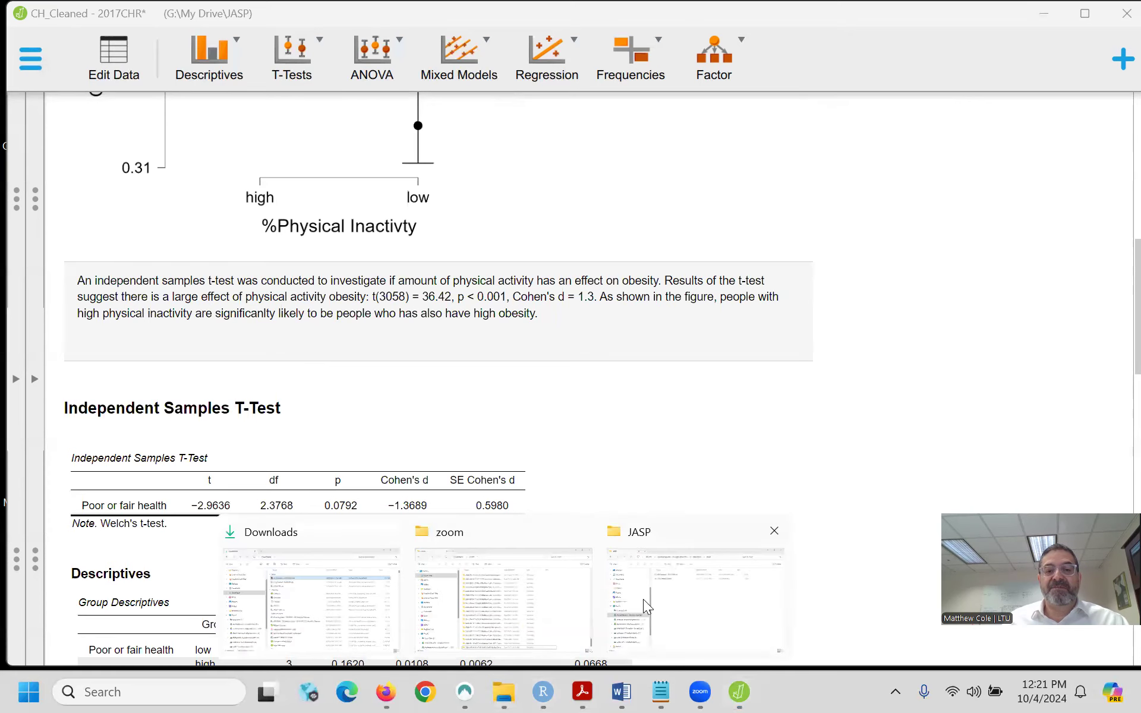
{"action": "left_click", "coordinate": [307, 594]}
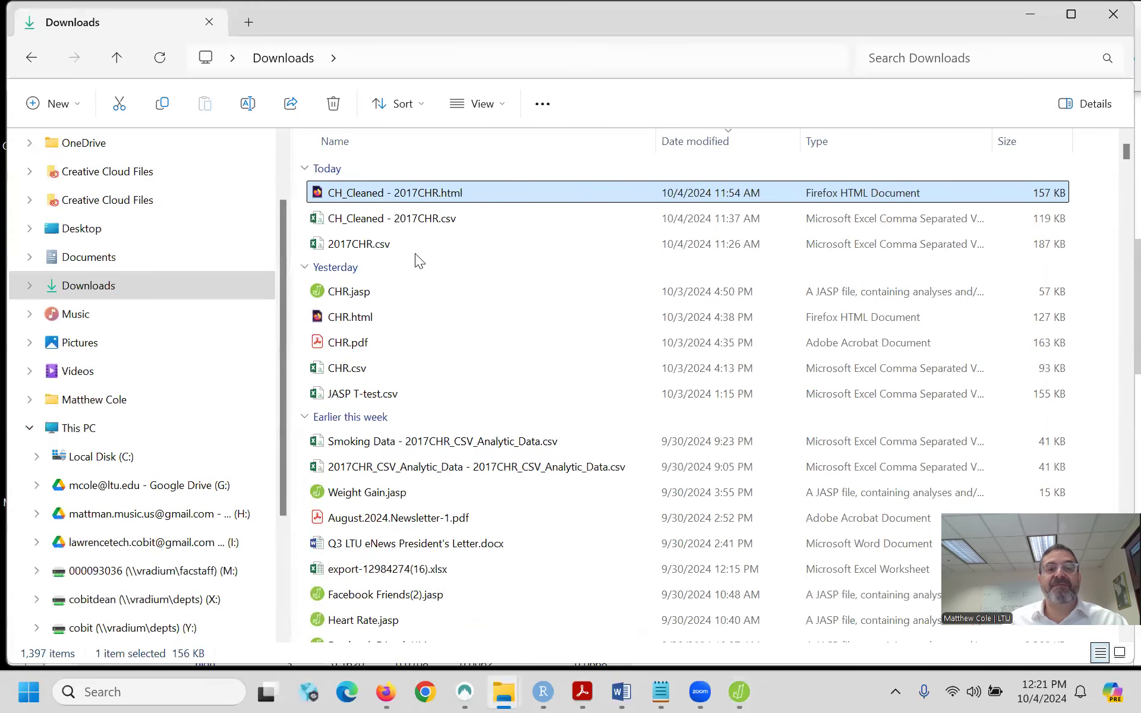
{"action": "left_click", "coordinate": [101, 492]}
{"action": "left_click", "coordinate": [354, 172]}
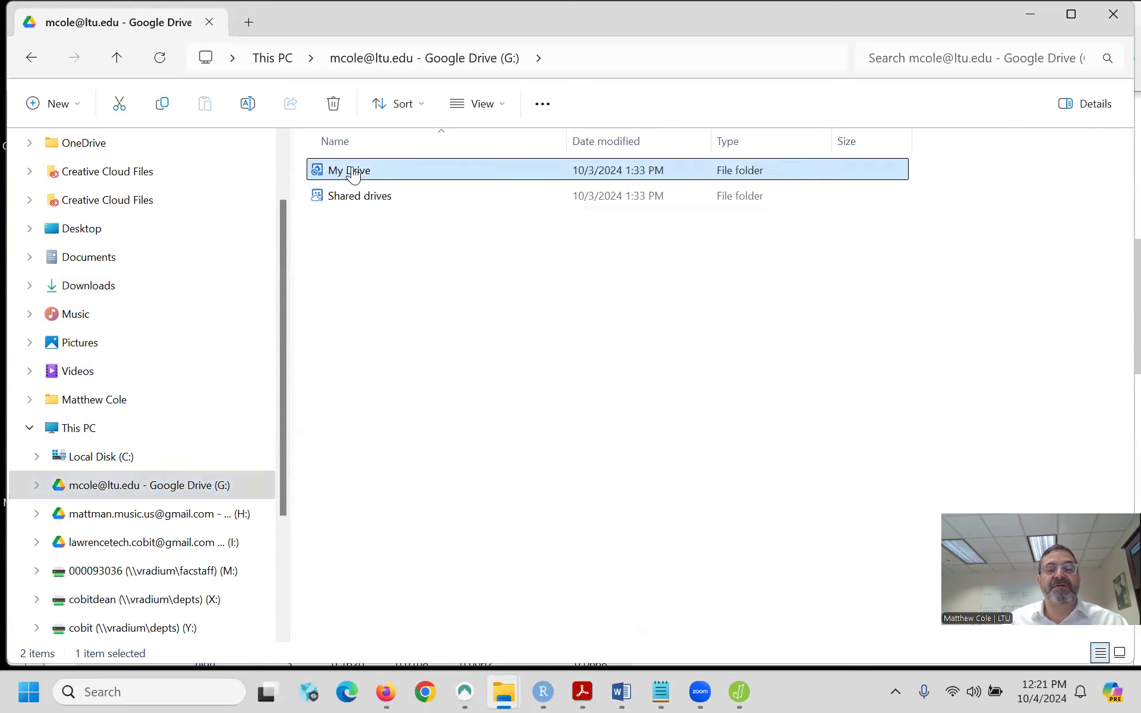
{"action": "double_click", "coordinate": [353, 172]}
{"action": "scroll", "coordinate": [407, 271], "scroll_direction": "down", "scroll_amount": 3}
{"action": "double_click", "coordinate": [347, 397]}
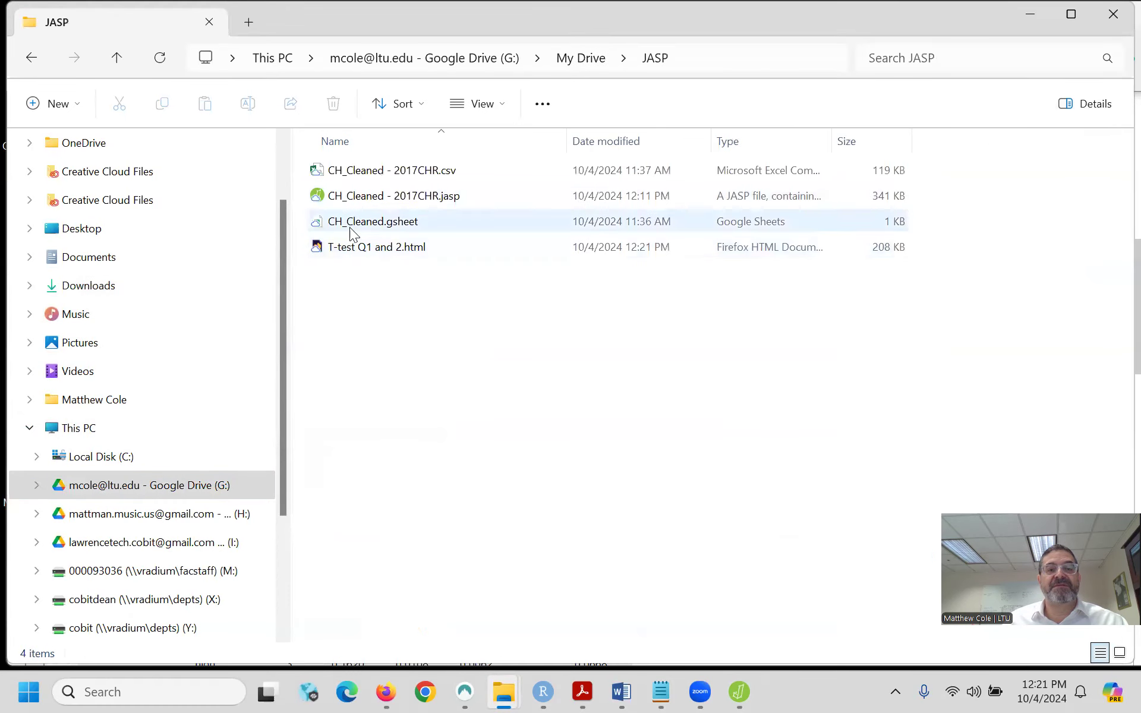
- Open the exported T-test Q1 and 2.html in the browser and look through its tables, plots and notes
{"action": "left_click", "coordinate": [369, 248]}
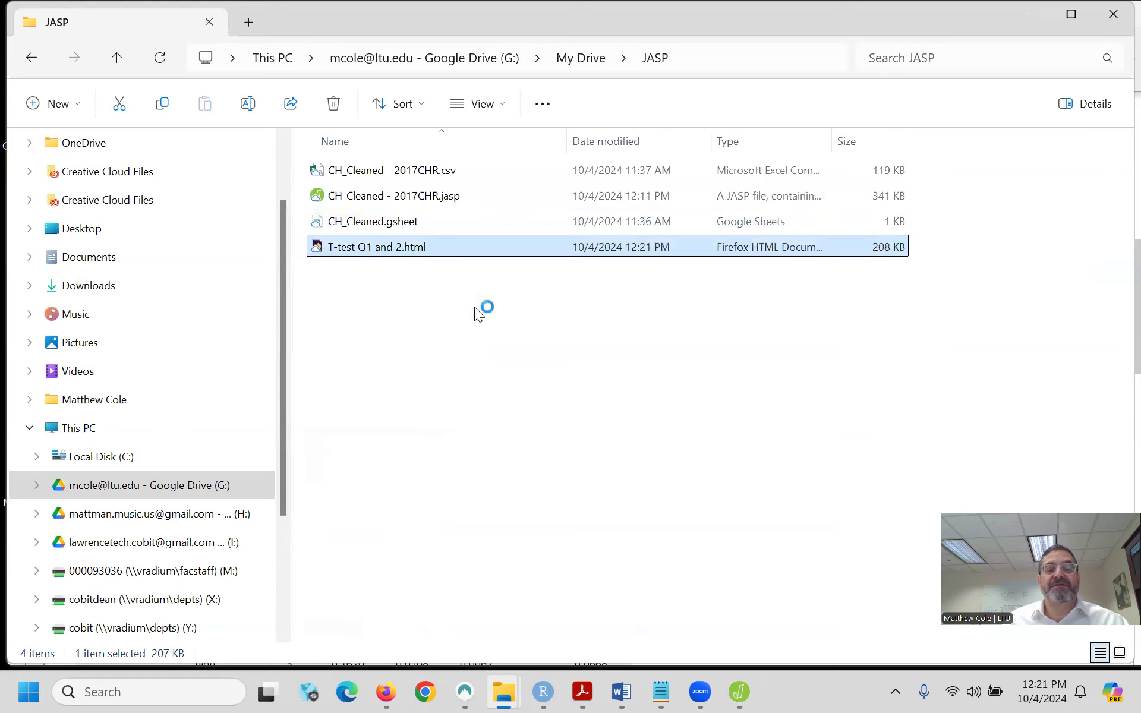
{"action": "scroll", "coordinate": [500, 330], "scroll_direction": "down", "scroll_amount": 10}
{"action": "scroll", "coordinate": [500, 331], "scroll_direction": "down", "scroll_amount": 15}
{"action": "scroll", "coordinate": [268, 340], "scroll_direction": "down", "scroll_amount": 10}
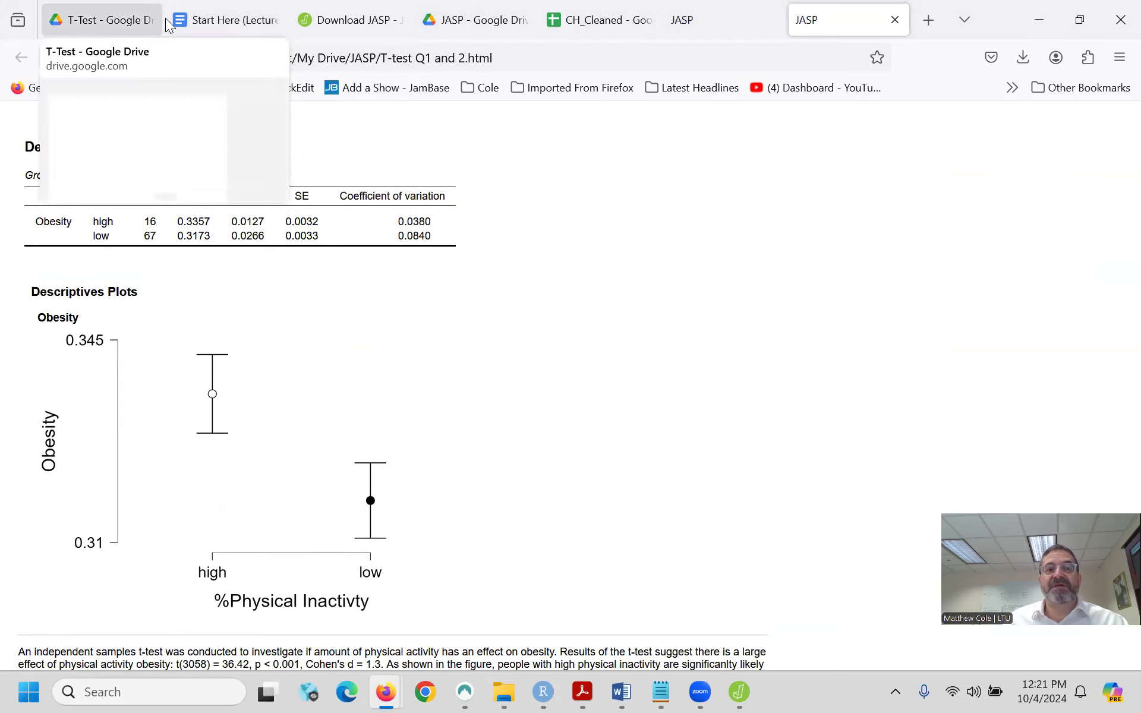
- Switch to the Start Here (Lecture) document and read the paired samples t-test working example
{"action": "left_click", "coordinate": [226, 20]}
{"action": "scroll", "coordinate": [369, 410], "scroll_direction": "down", "scroll_amount": 5}
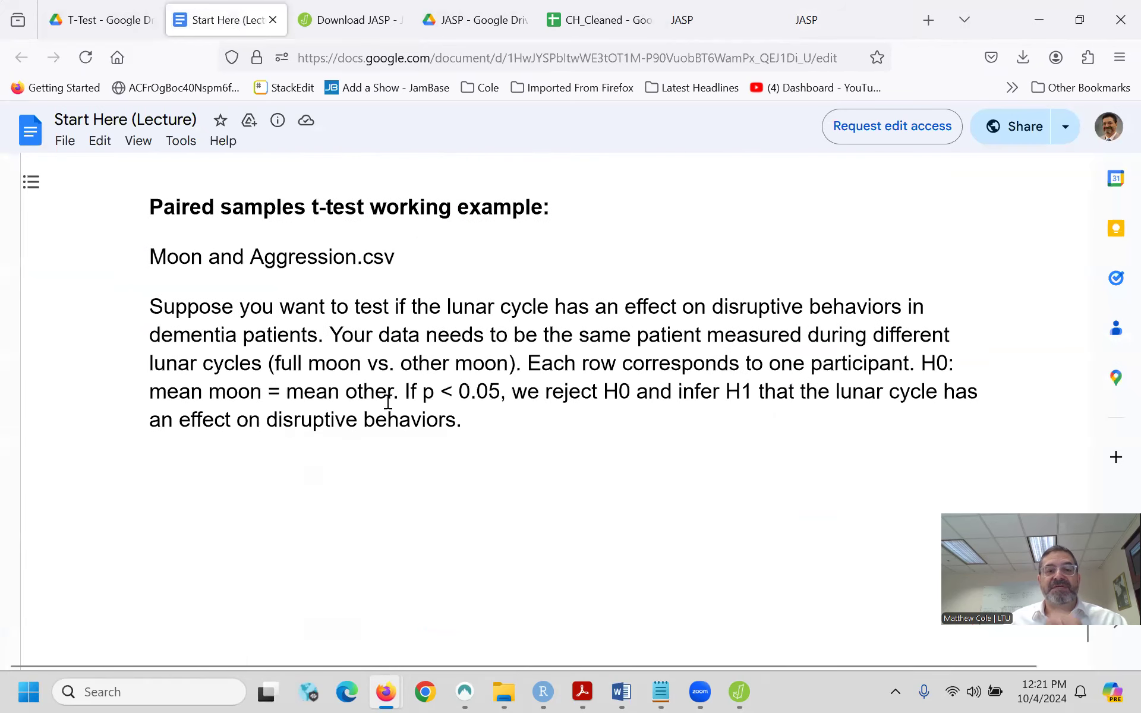
{"action": "scroll", "coordinate": [377, 390], "scroll_direction": "up", "scroll_amount": 1}
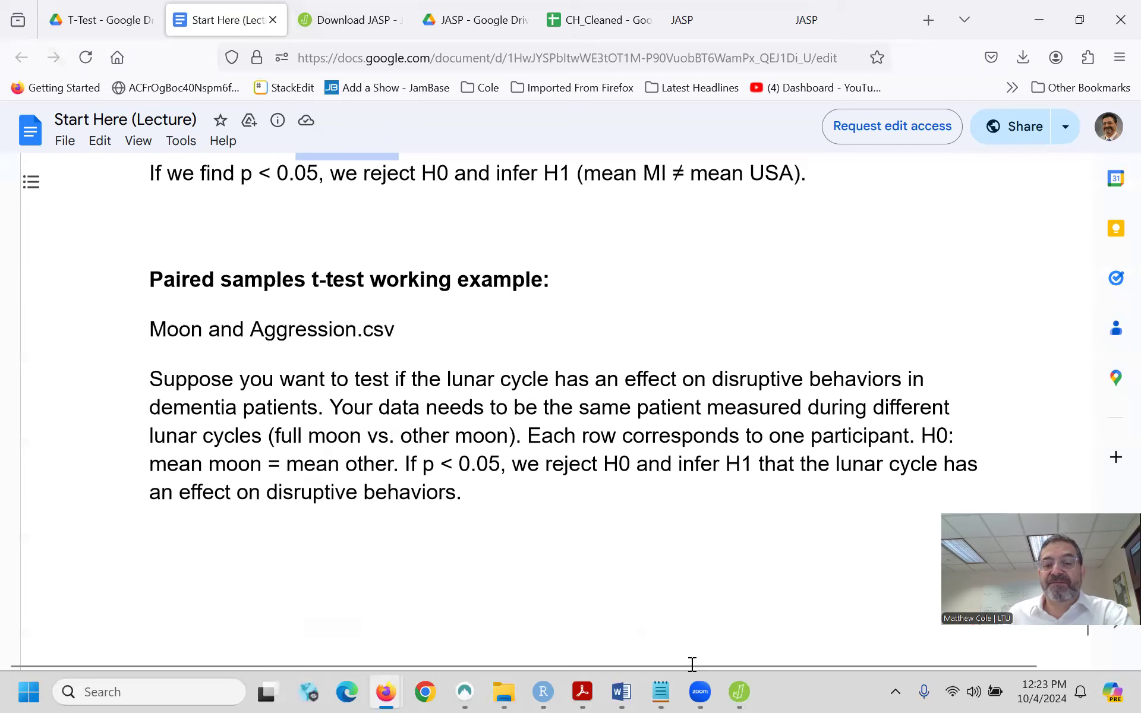
- Switch to JASP and save the CH_Cleaned - 2017CHR analysis file
{"action": "left_click", "coordinate": [740, 691]}
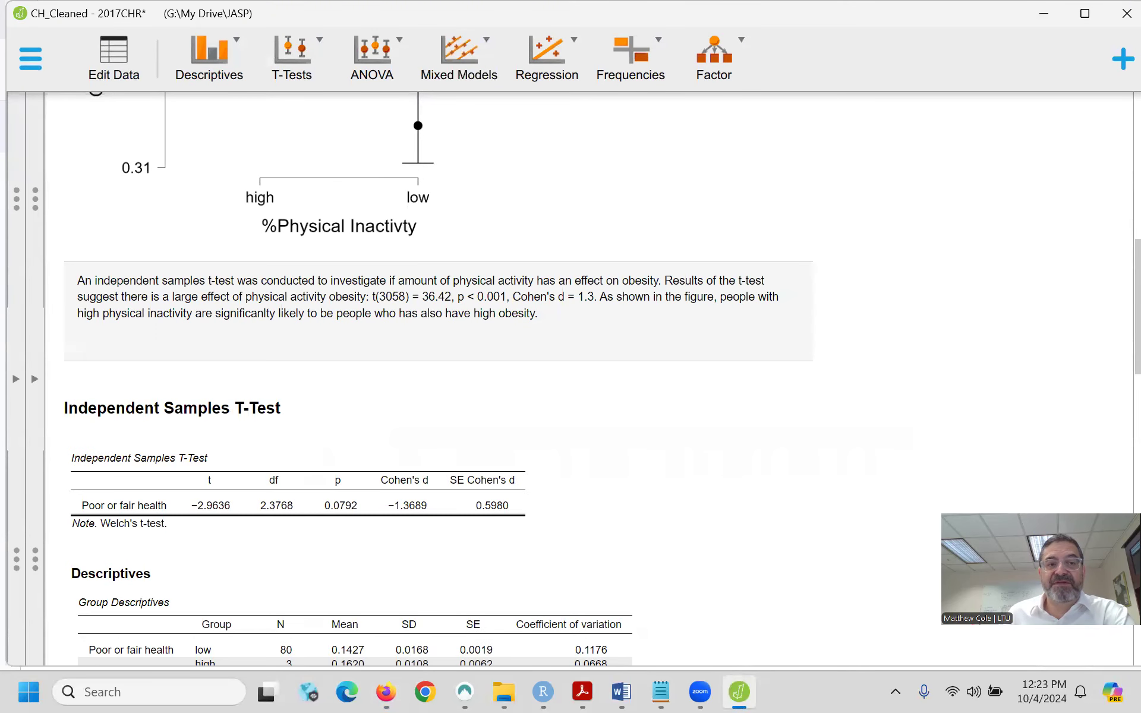
{"action": "left_click", "coordinate": [29, 58]}
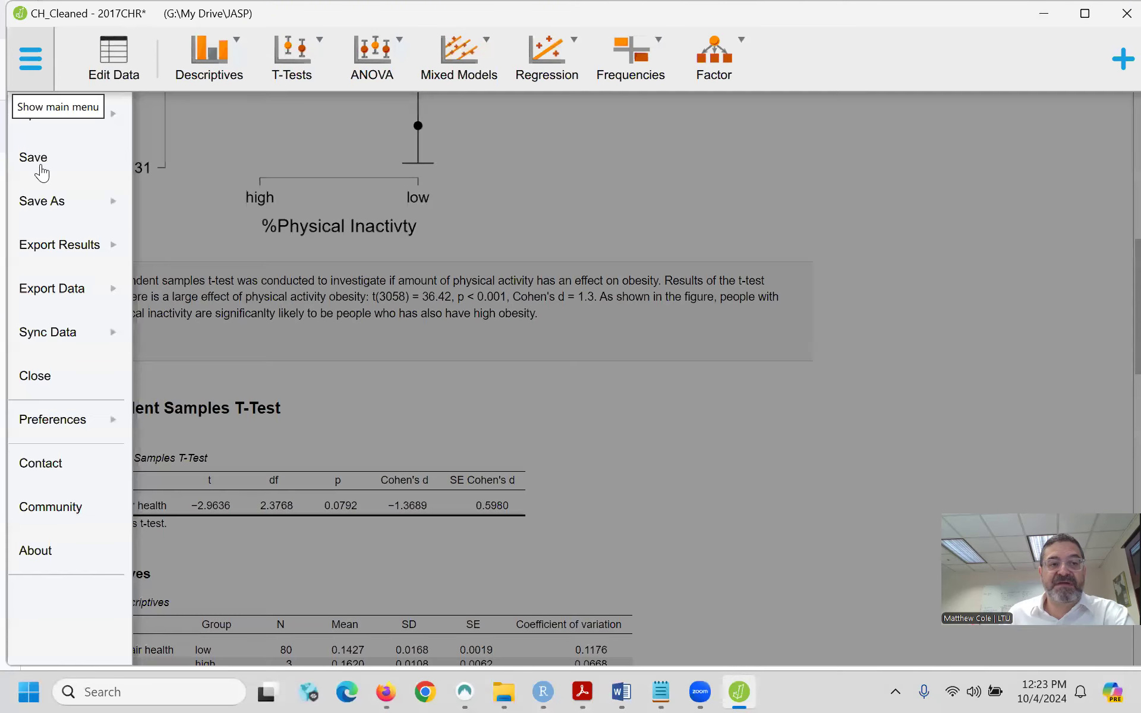
{"action": "left_click", "coordinate": [44, 161]}
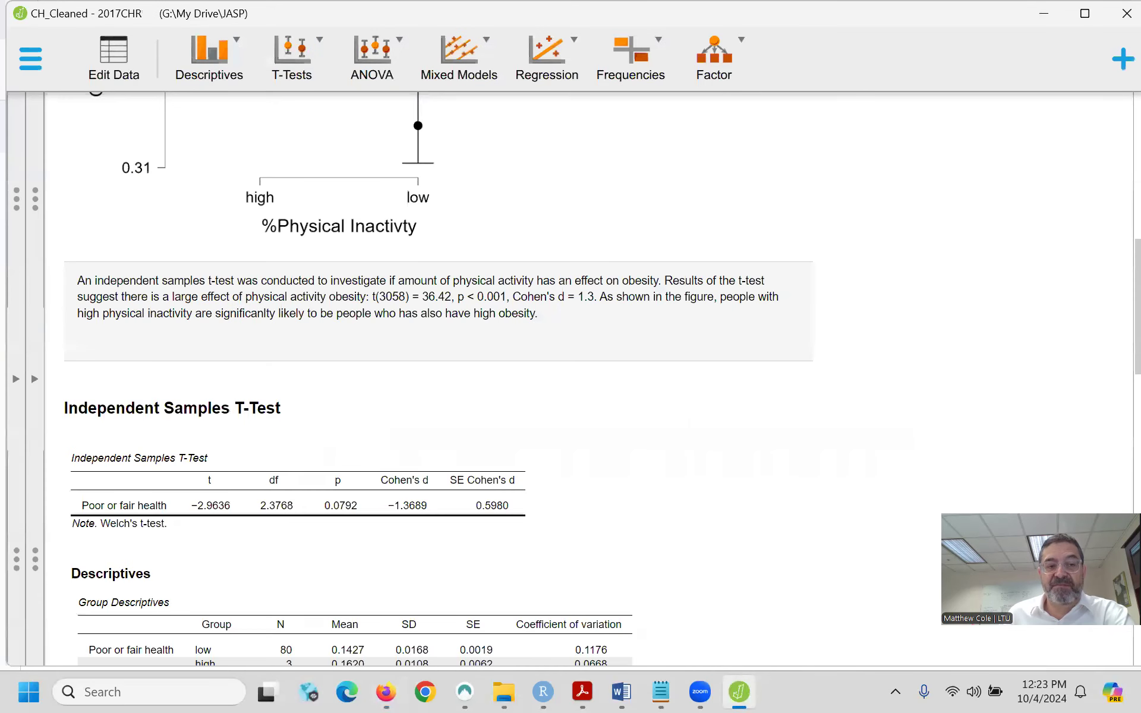
- Collapse the One Sample T-Test settings and bring up the full data table
{"action": "left_click", "coordinate": [33, 375]}
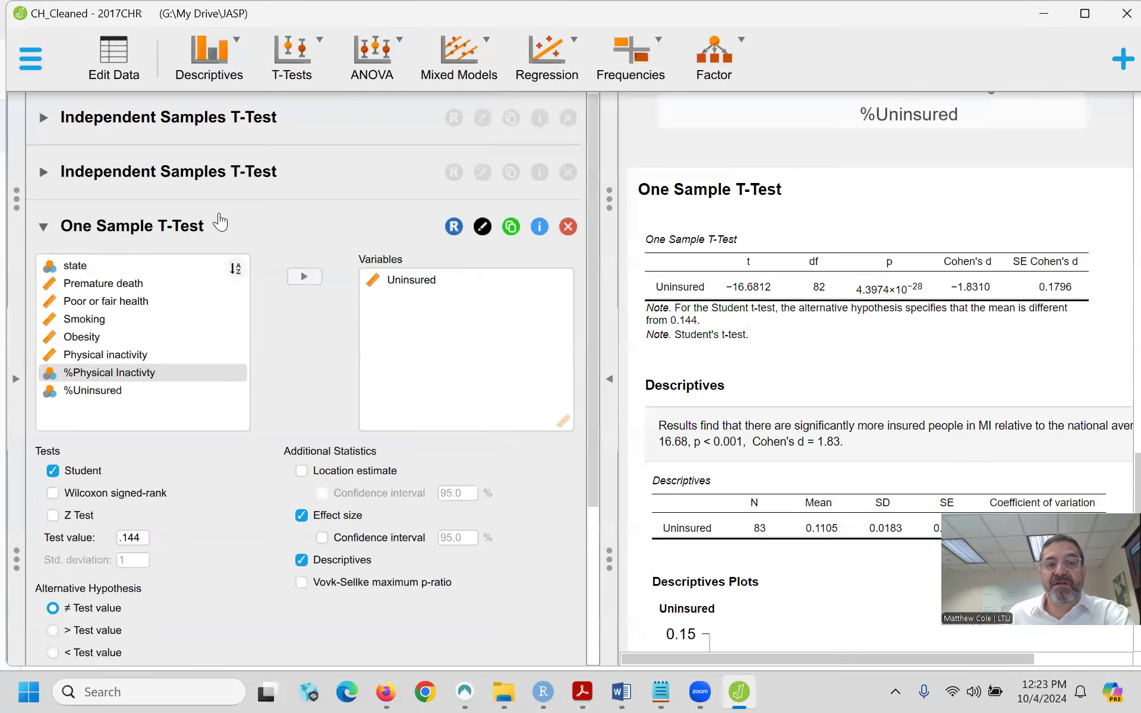
{"action": "left_click", "coordinate": [57, 233]}
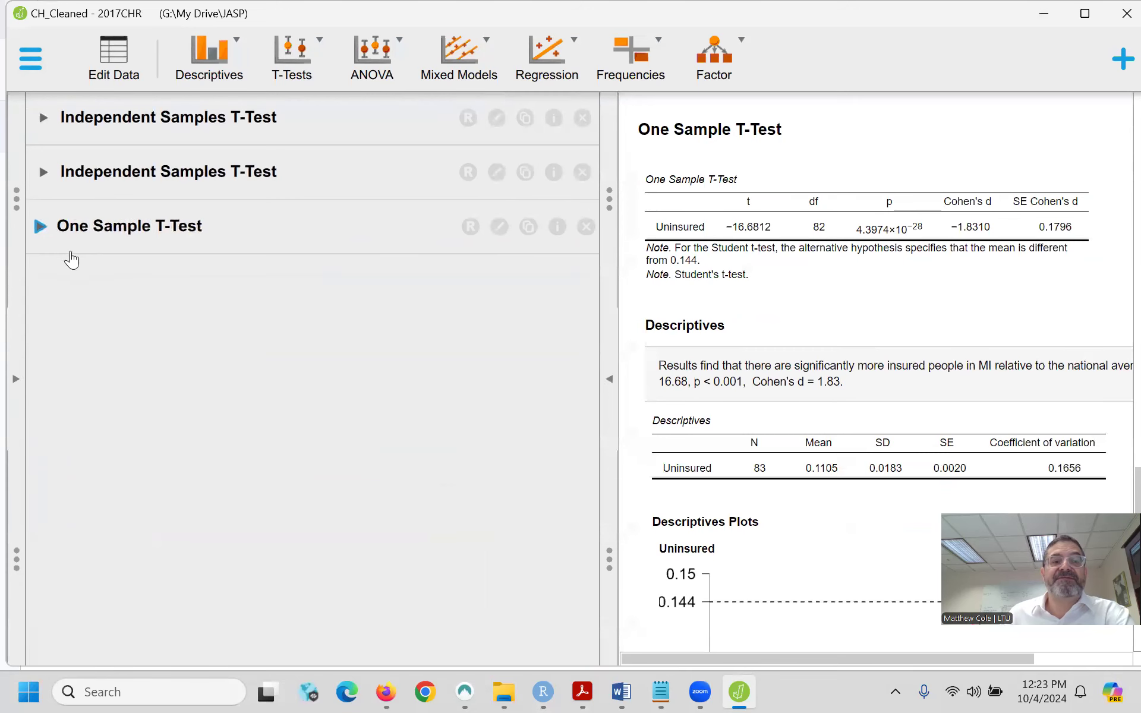
{"action": "left_click", "coordinate": [16, 378]}
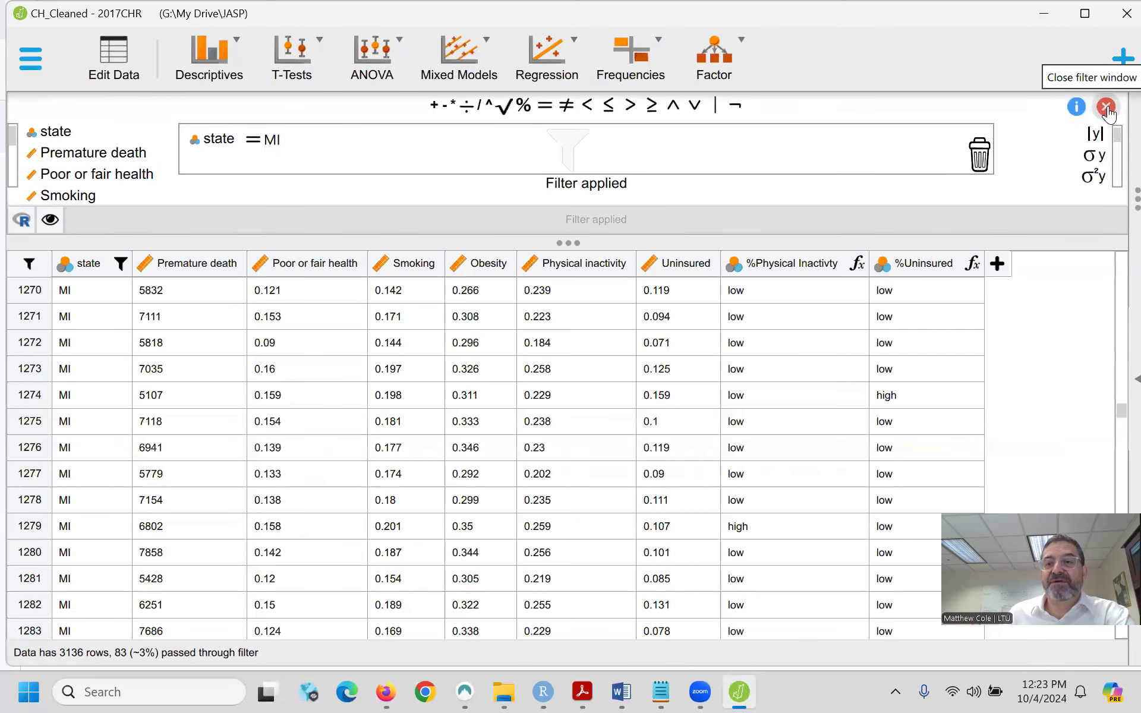
- Clear the state = MI filter from the data, and close the filter window and the state variable's settings
{"action": "left_click", "coordinate": [1106, 108]}
{"action": "scroll", "coordinate": [752, 384], "scroll_direction": "up", "scroll_amount": 3}
{"action": "scroll", "coordinate": [751, 384], "scroll_direction": "up", "scroll_amount": 8}
{"action": "mouse_move", "coordinate": [1120, 290]}
{"action": "left_mouse_down"}
{"action": "mouse_move", "coordinate": [1120, 253]}
{"action": "mouse_move", "coordinate": [1120, 296]}
{"action": "left_mouse_up"}
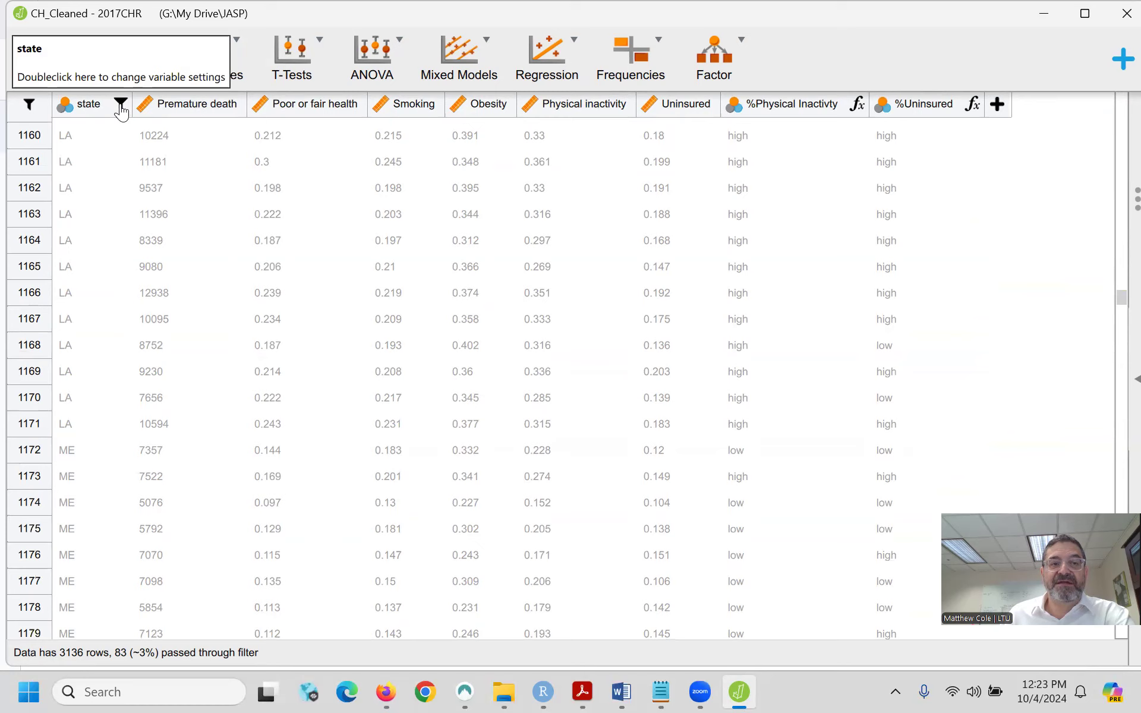
{"action": "left_click", "coordinate": [121, 106]}
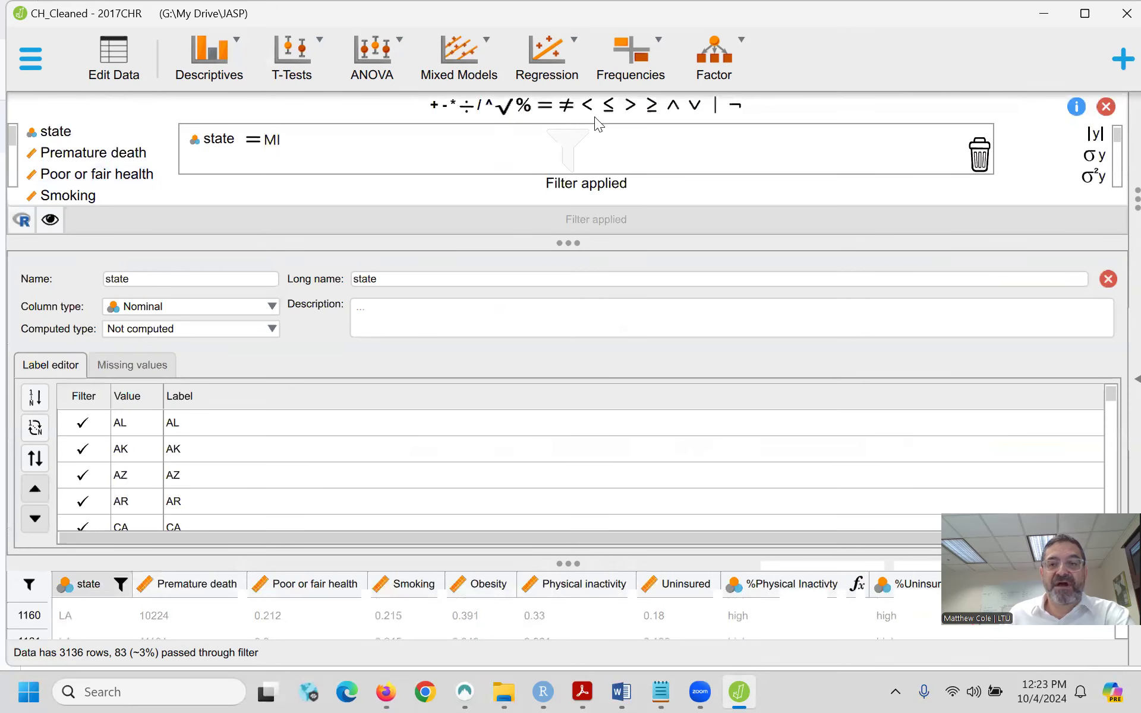
{"action": "double_click", "coordinate": [981, 162]}
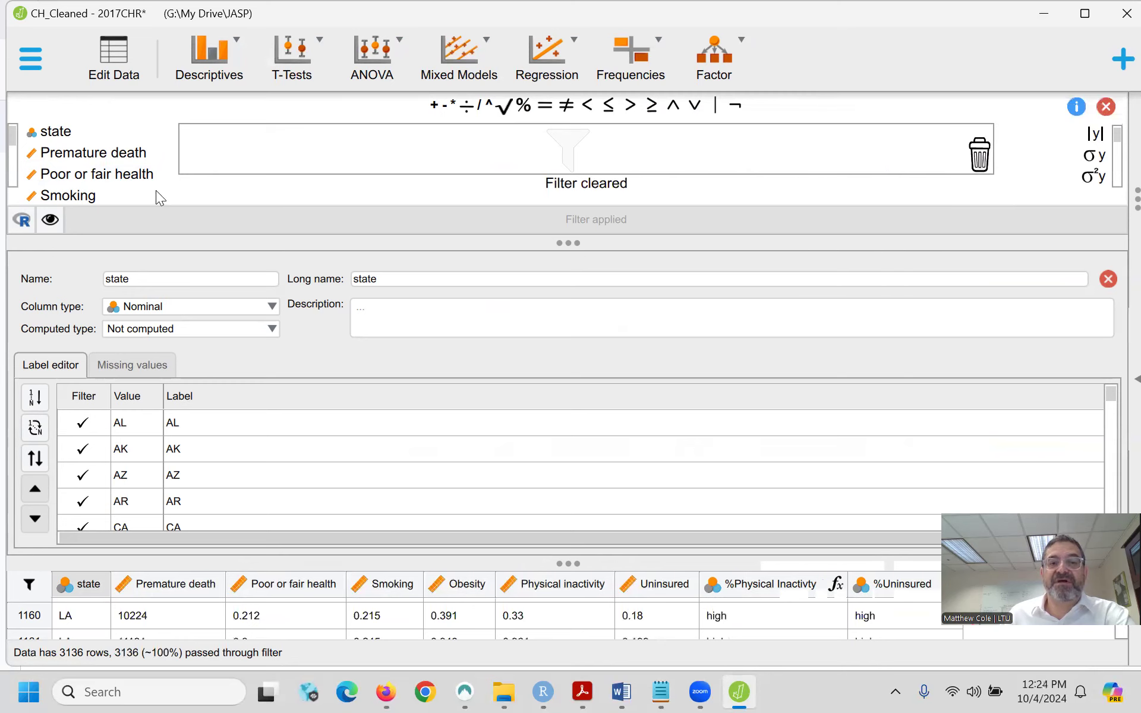
{"action": "left_click", "coordinate": [1105, 106]}
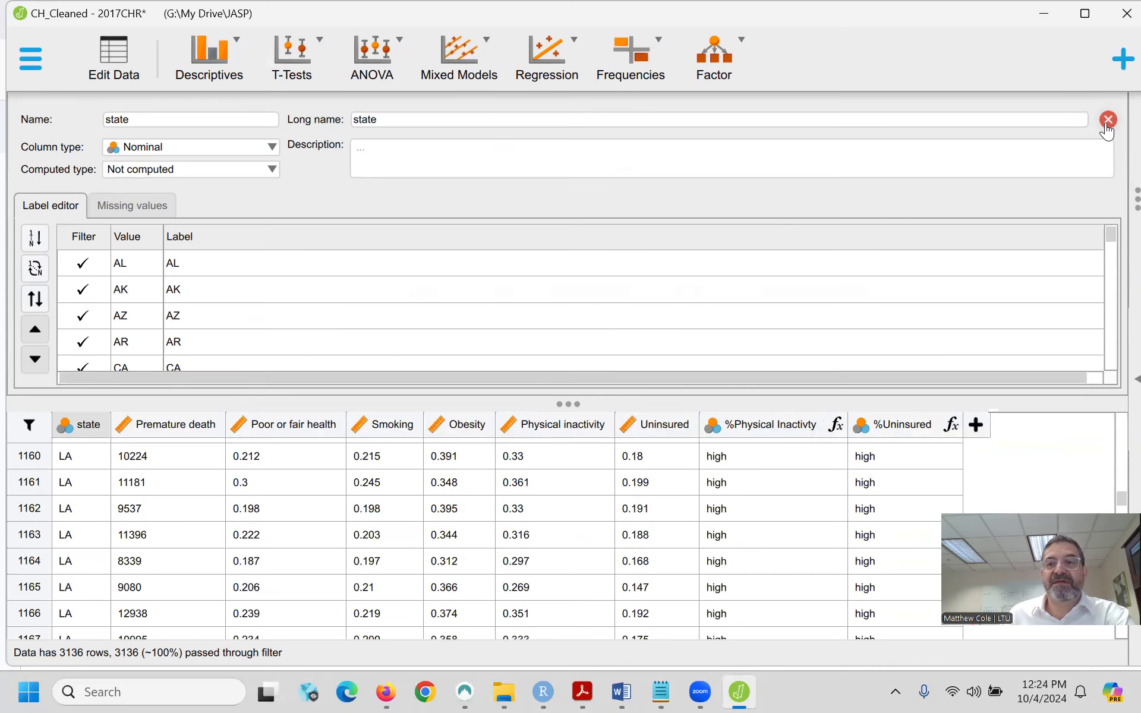
{"action": "left_click", "coordinate": [1107, 120]}
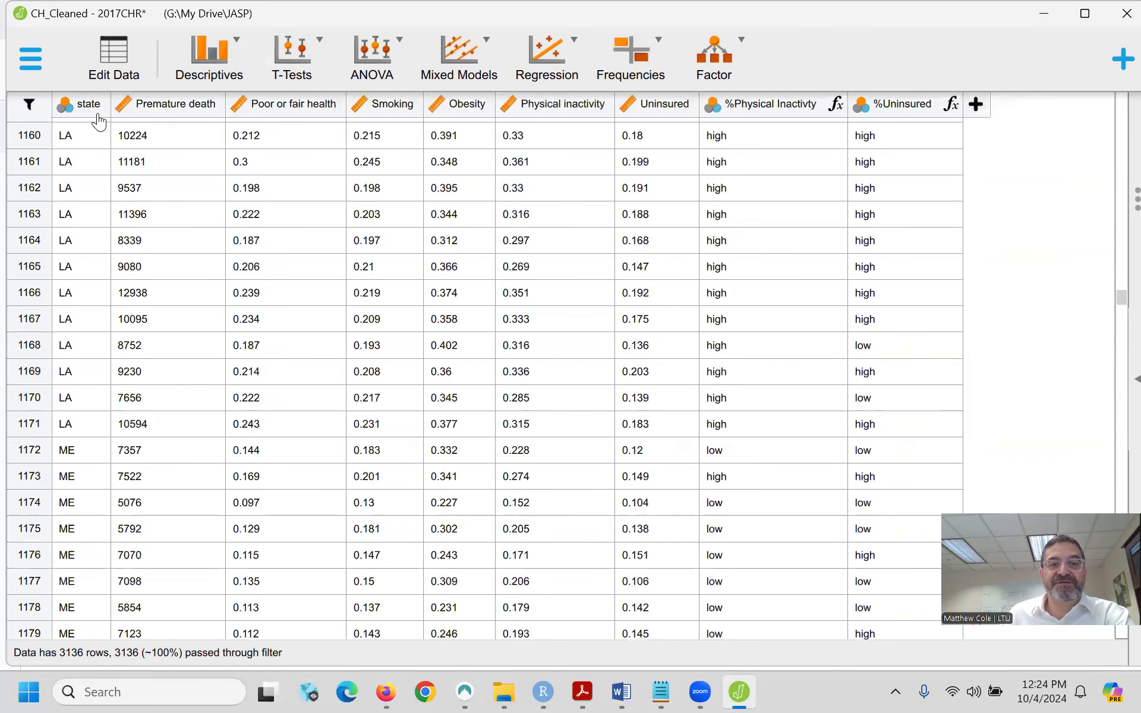
- Return to the first row of the unfiltered data and save the file
{"action": "scroll", "coordinate": [543, 262], "scroll_direction": "up", "scroll_amount": 3}
{"action": "left_click_drag", "start_coordinate": [1119, 304], "coordinate": [1121, 122]}
{"action": "scroll", "coordinate": [396, 237], "scroll_direction": "up", "scroll_amount": 15}
{"action": "left_click", "coordinate": [30, 57]}
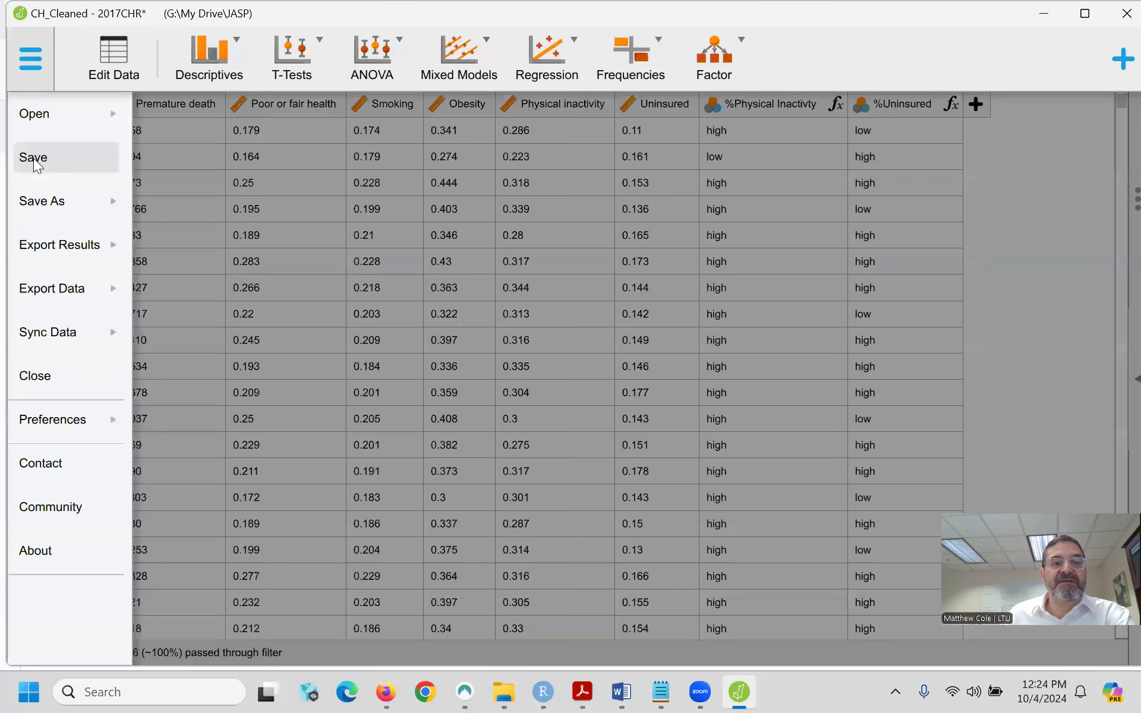
{"action": "left_click", "coordinate": [34, 158]}
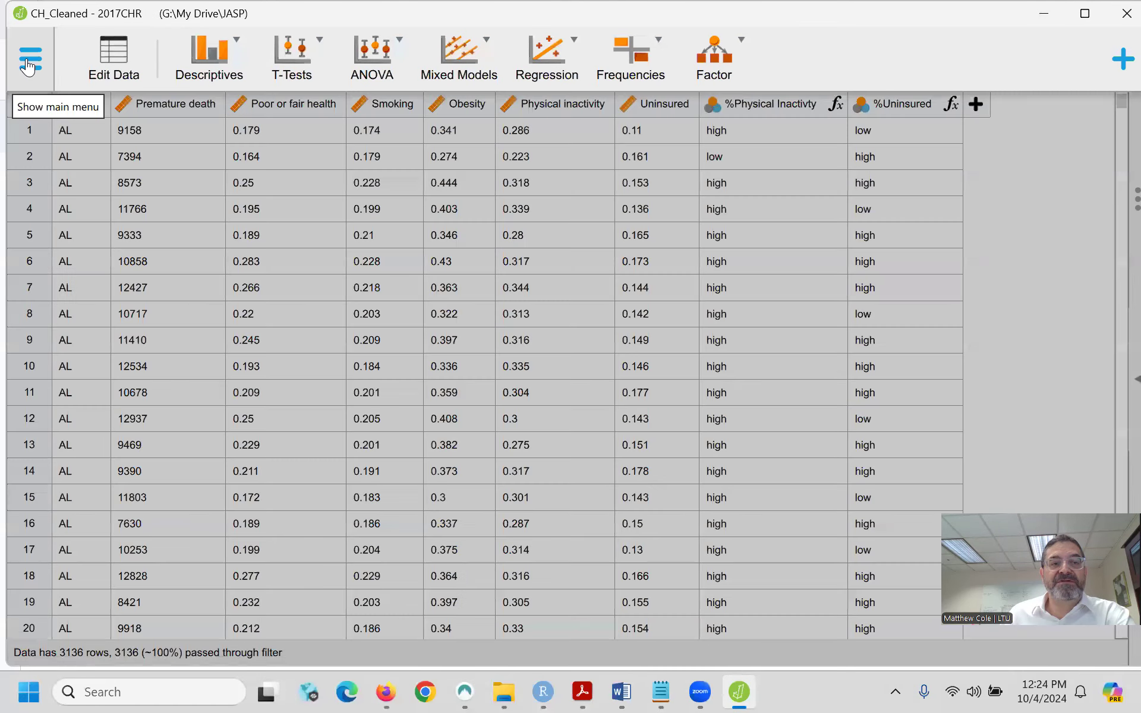
{"action": "left_click", "coordinate": [30, 57]}
{"action": "left_click", "coordinate": [178, 134]}
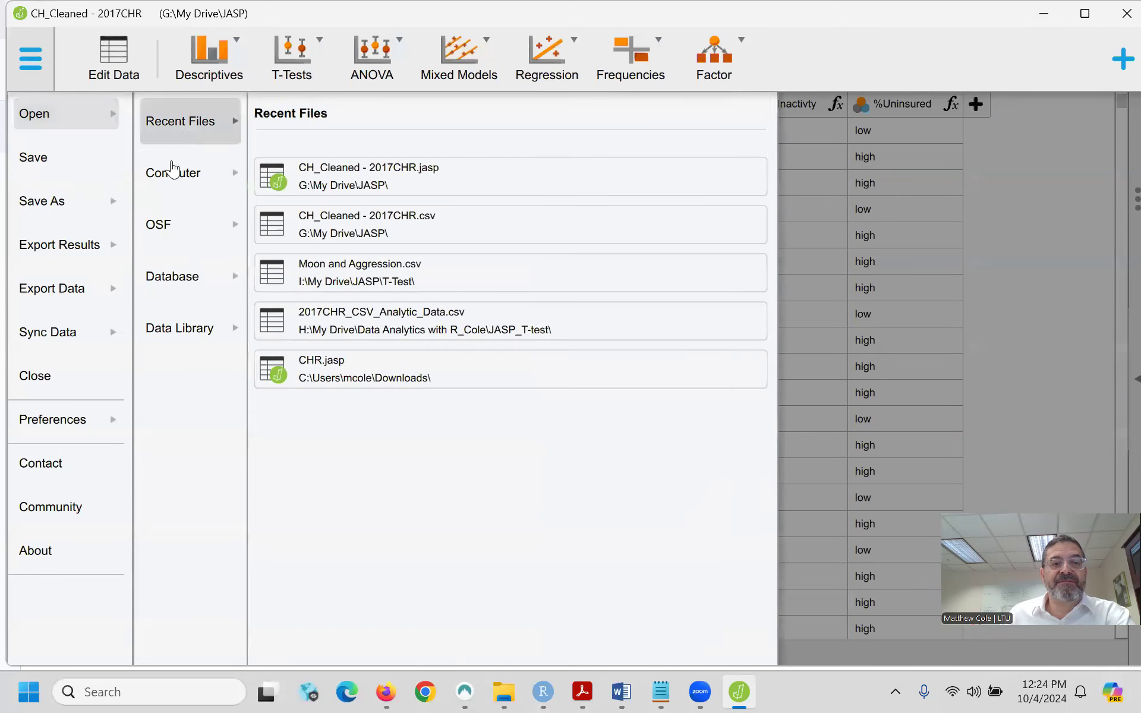
{"action": "left_click", "coordinate": [173, 176]}
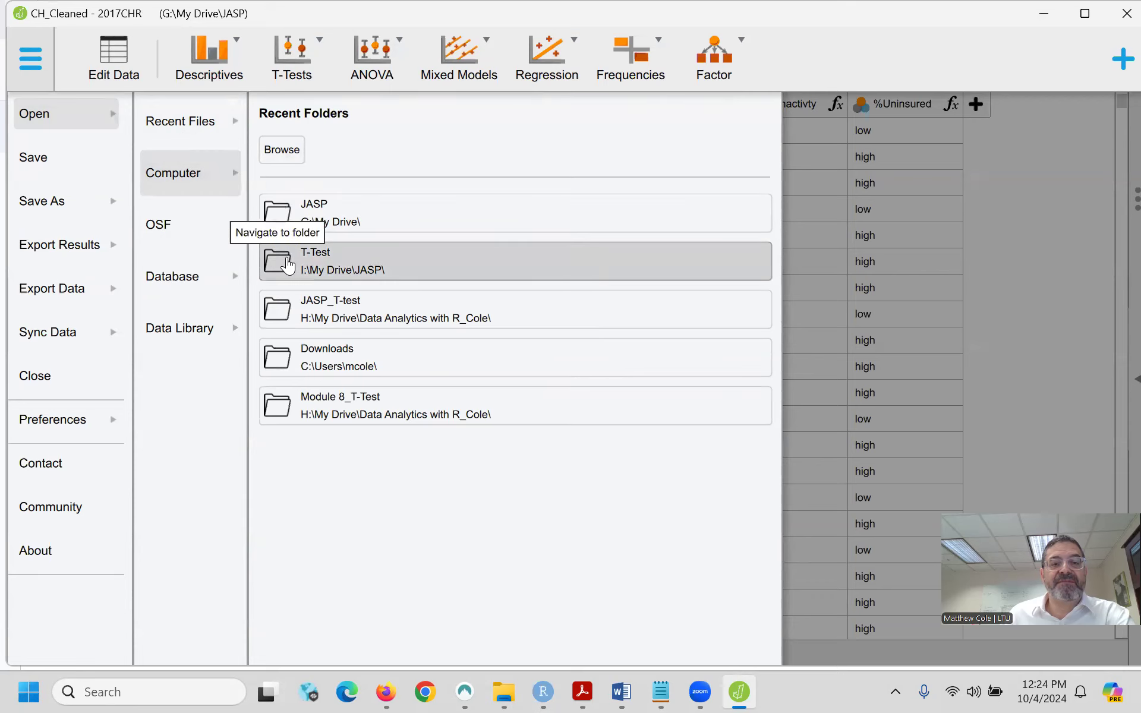
{"action": "left_click", "coordinate": [280, 213]}
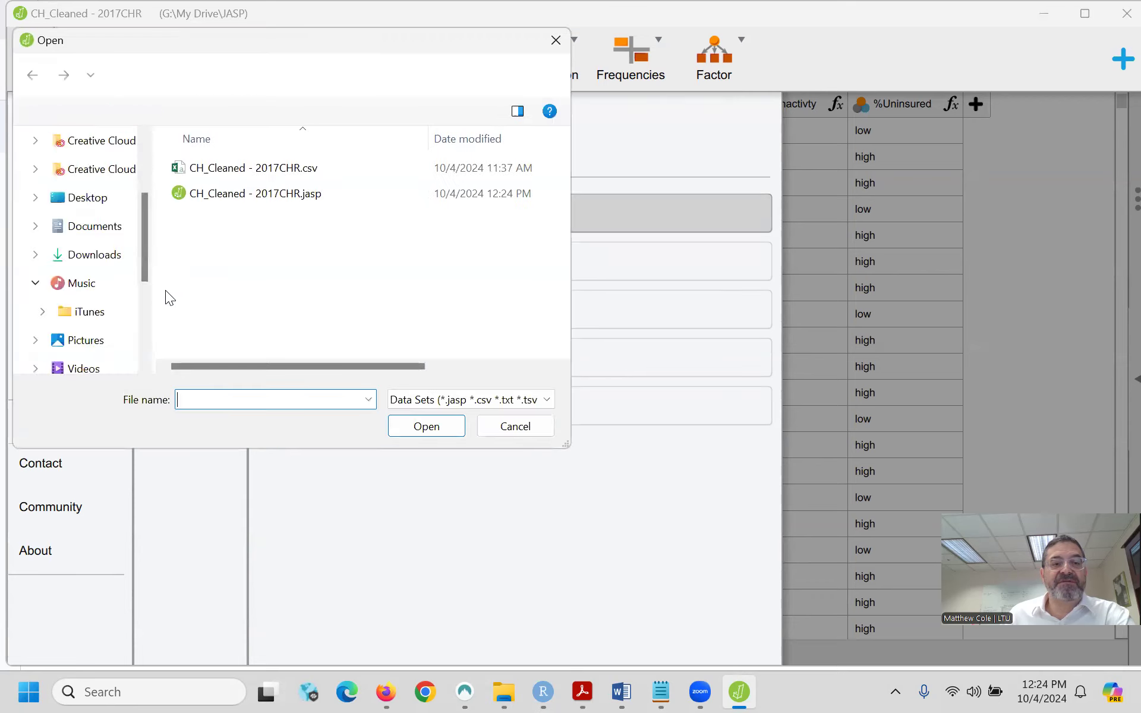
{"action": "left_click", "coordinate": [194, 76]}
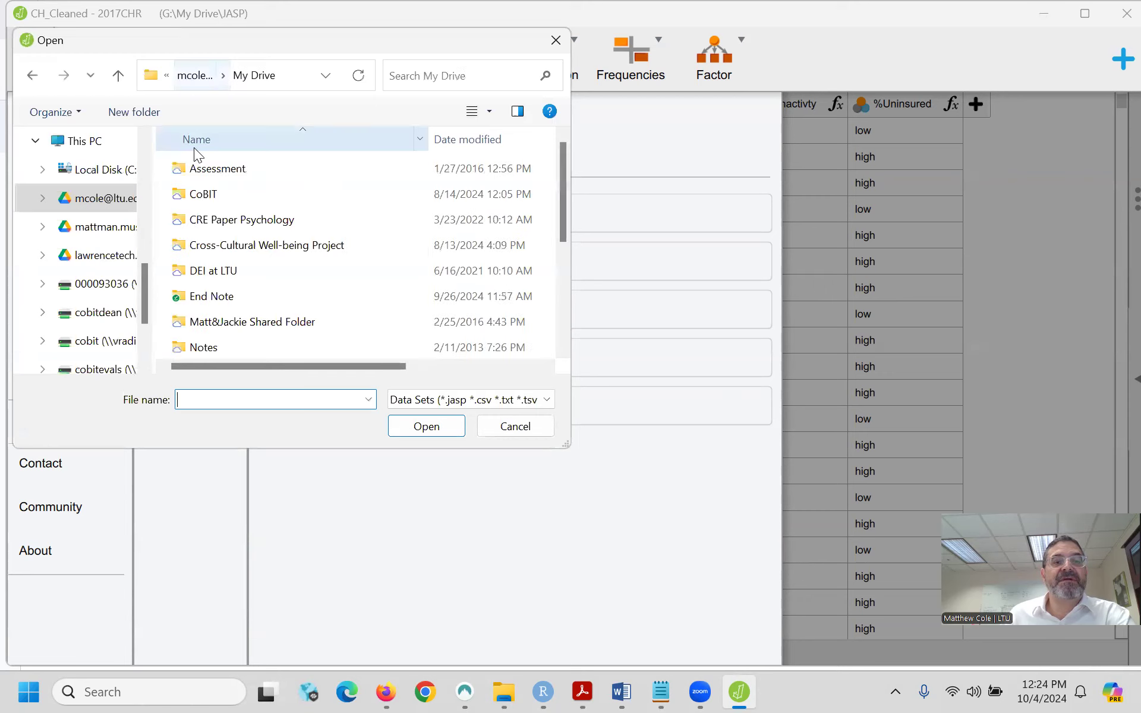
{"action": "scroll", "coordinate": [245, 261], "scroll_direction": "down", "scroll_amount": 4}
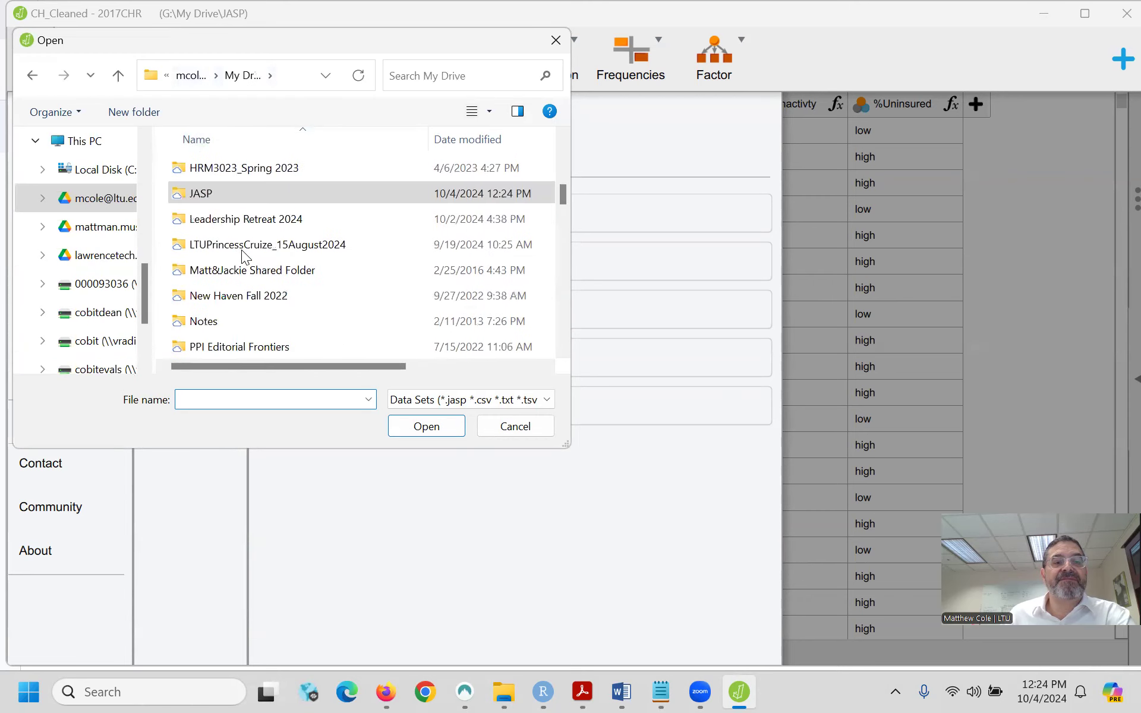
{"action": "double_click", "coordinate": [220, 194]}
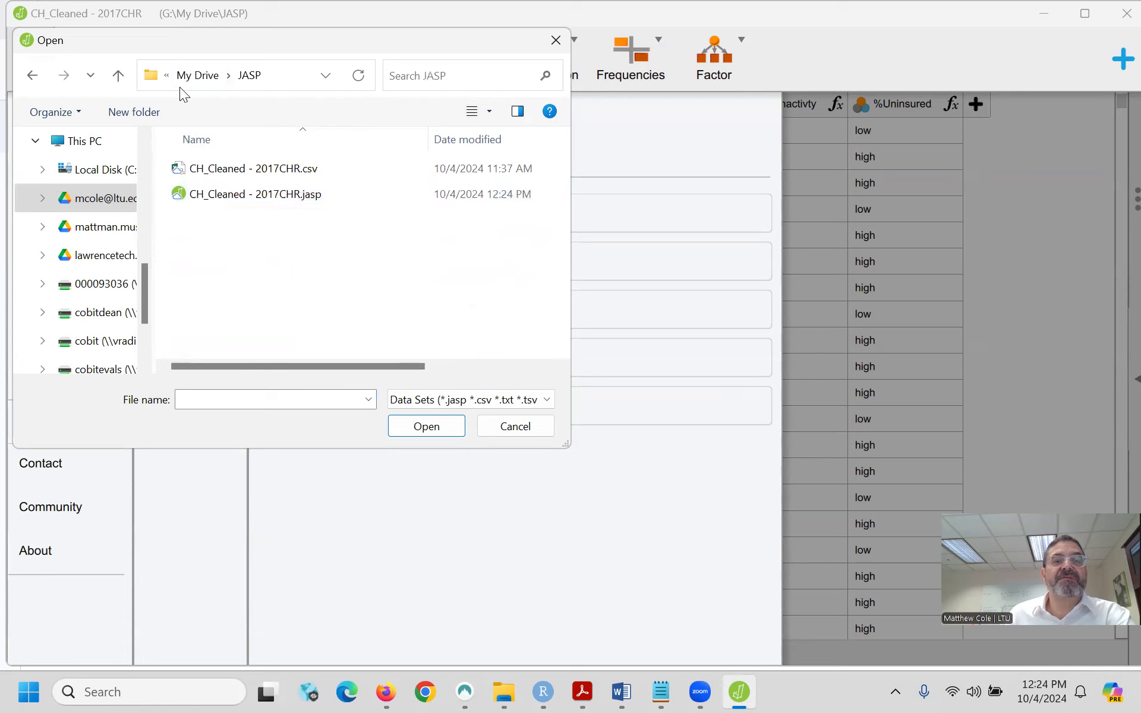
{"action": "scroll", "coordinate": [101, 240], "scroll_direction": "down", "scroll_amount": 1}
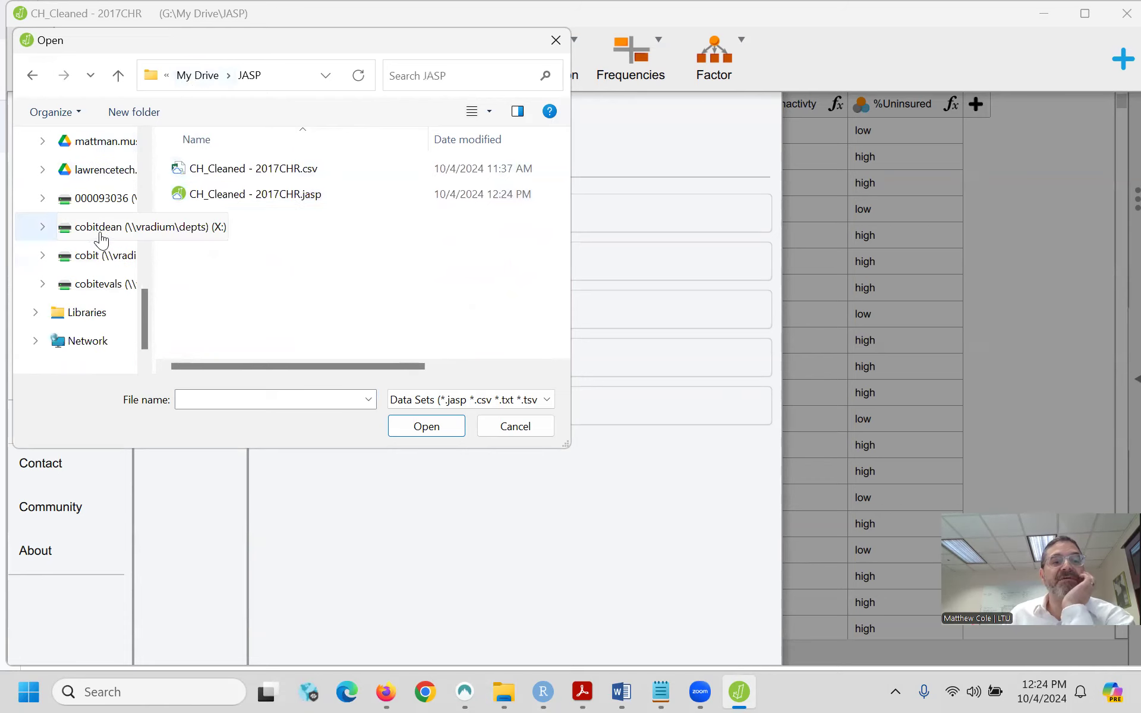
{"action": "scroll", "coordinate": [101, 240], "scroll_direction": "up", "scroll_amount": 1}
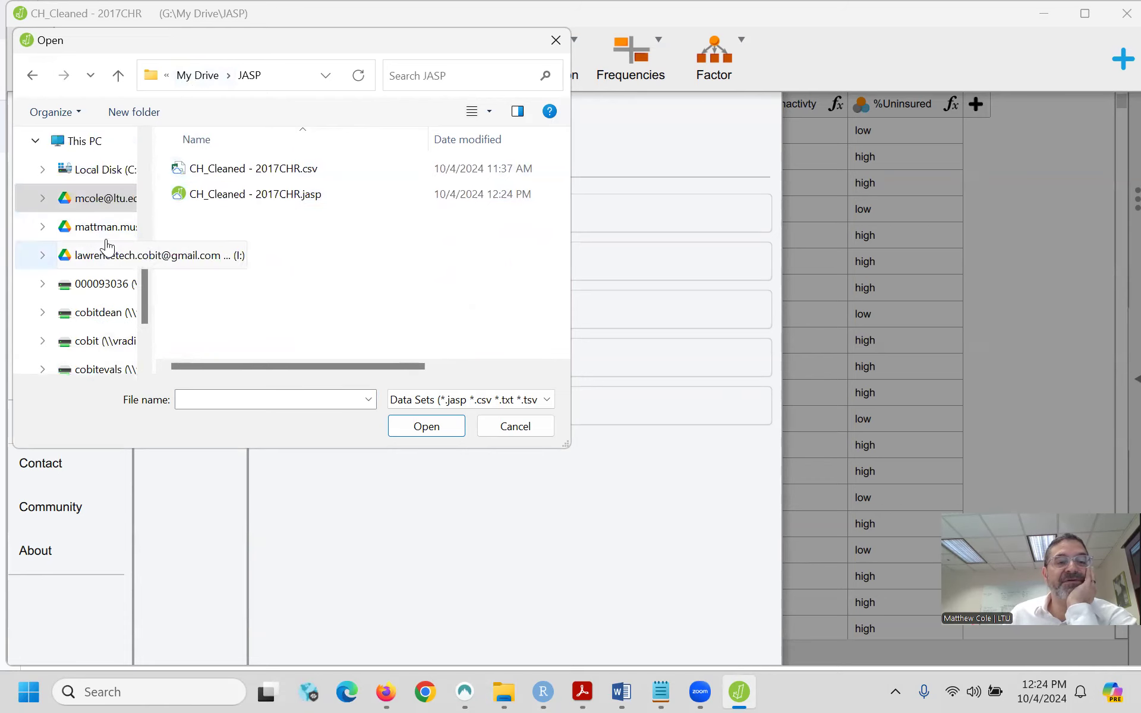
{"action": "left_click", "coordinate": [514, 426]}
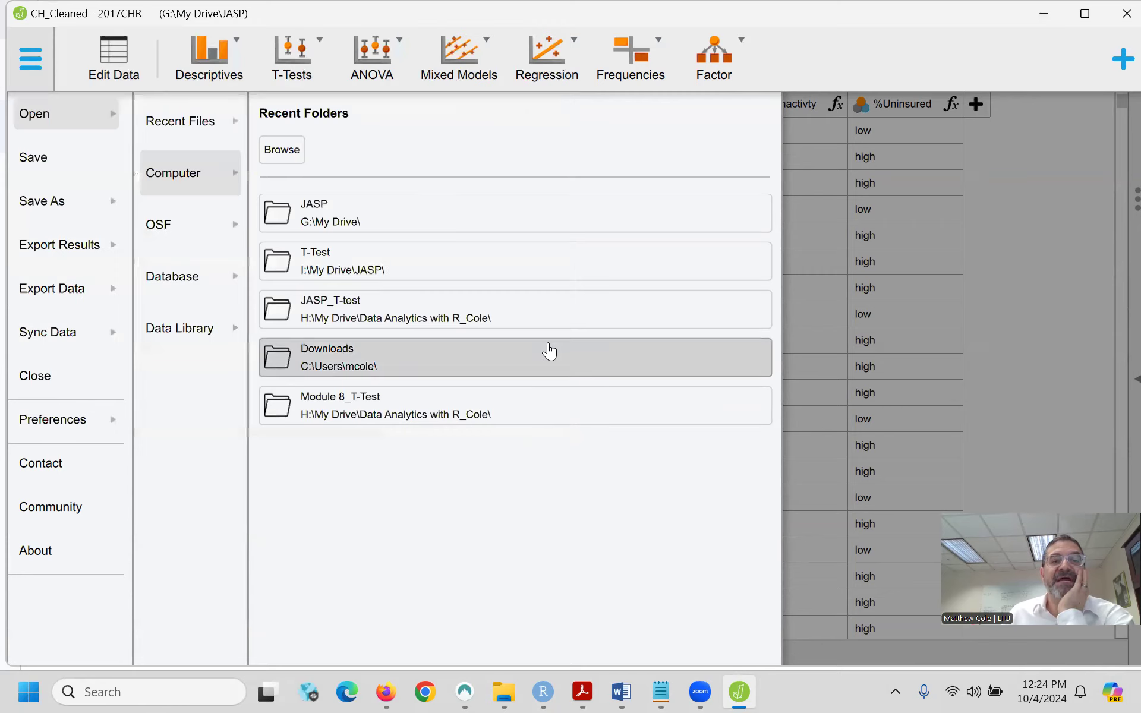
- Switch to the shared T-Test folder in Google Drive and download Moon and Aggression.csv
{"action": "left_click", "coordinate": [1043, 14]}
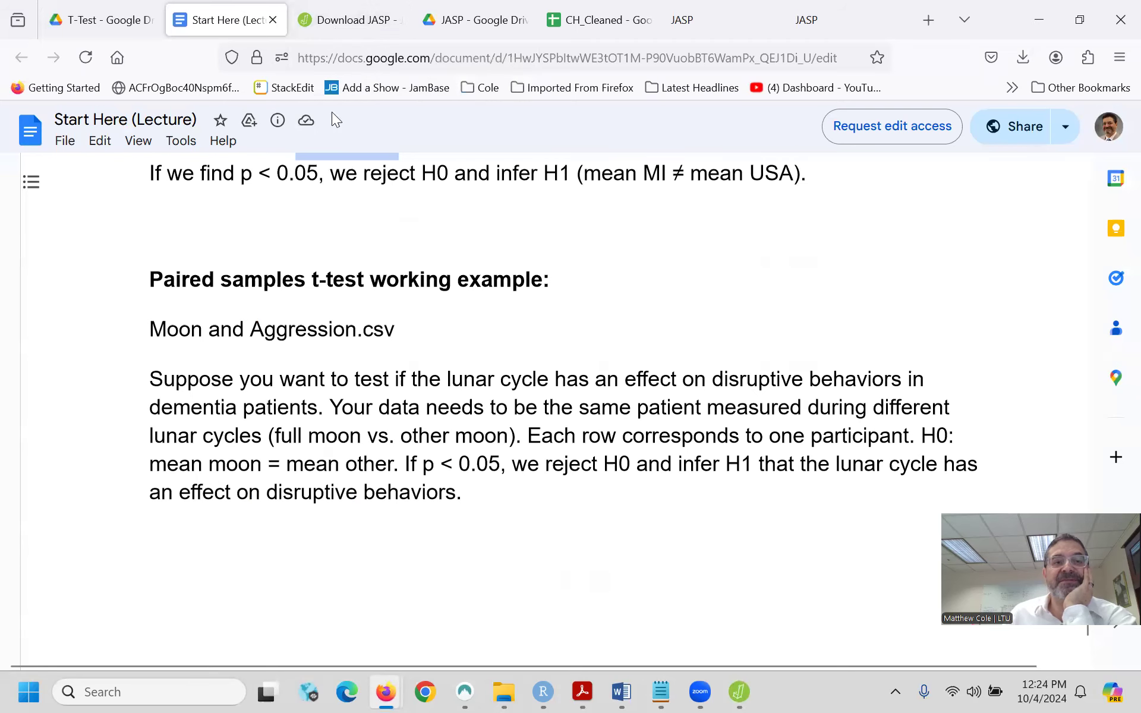
{"action": "left_click", "coordinate": [99, 18]}
{"action": "left_click", "coordinate": [28, 132]}
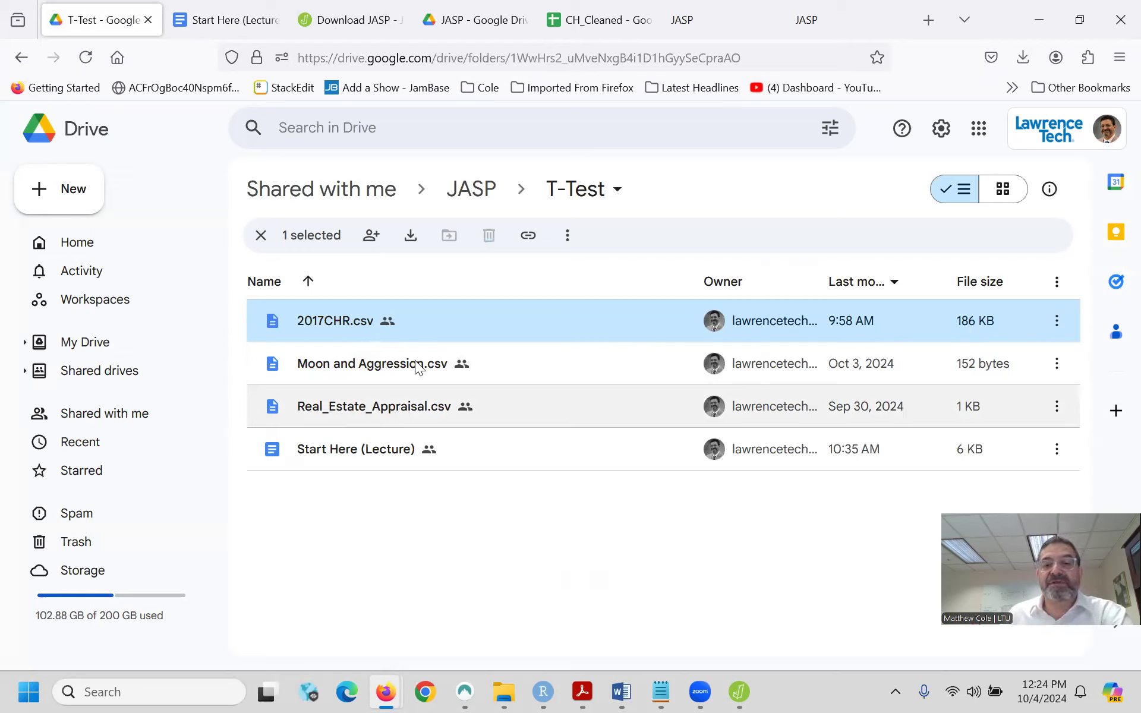
{"action": "left_click", "coordinate": [1056, 365]}
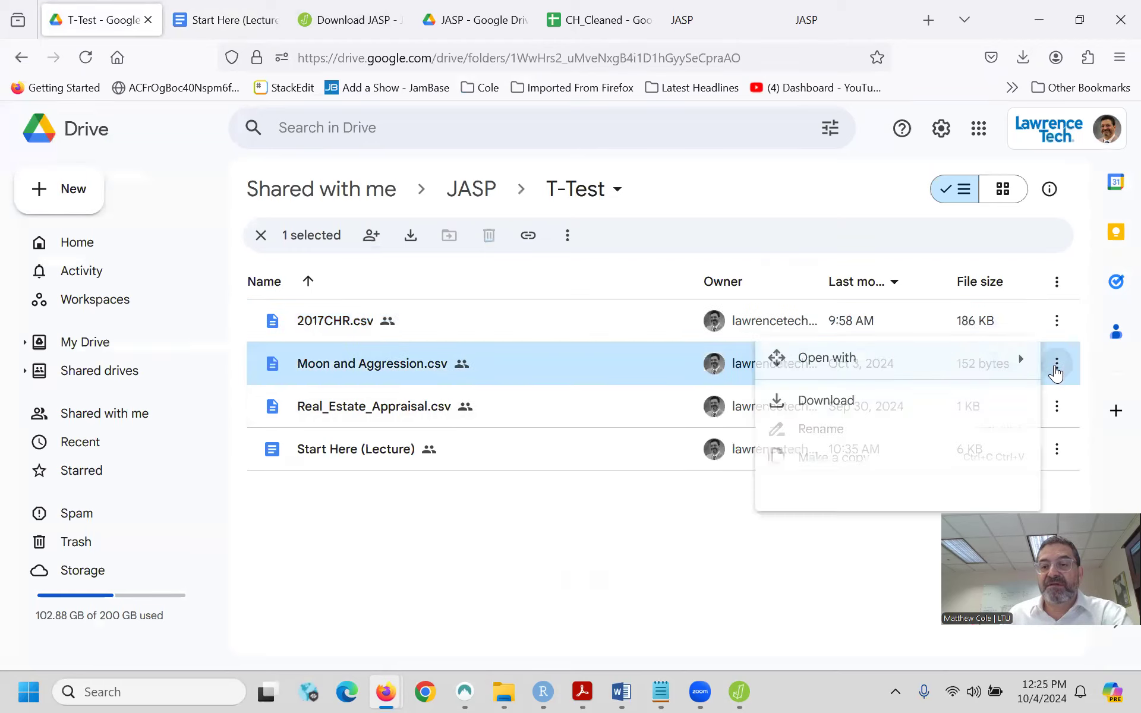
{"action": "left_click", "coordinate": [847, 409]}
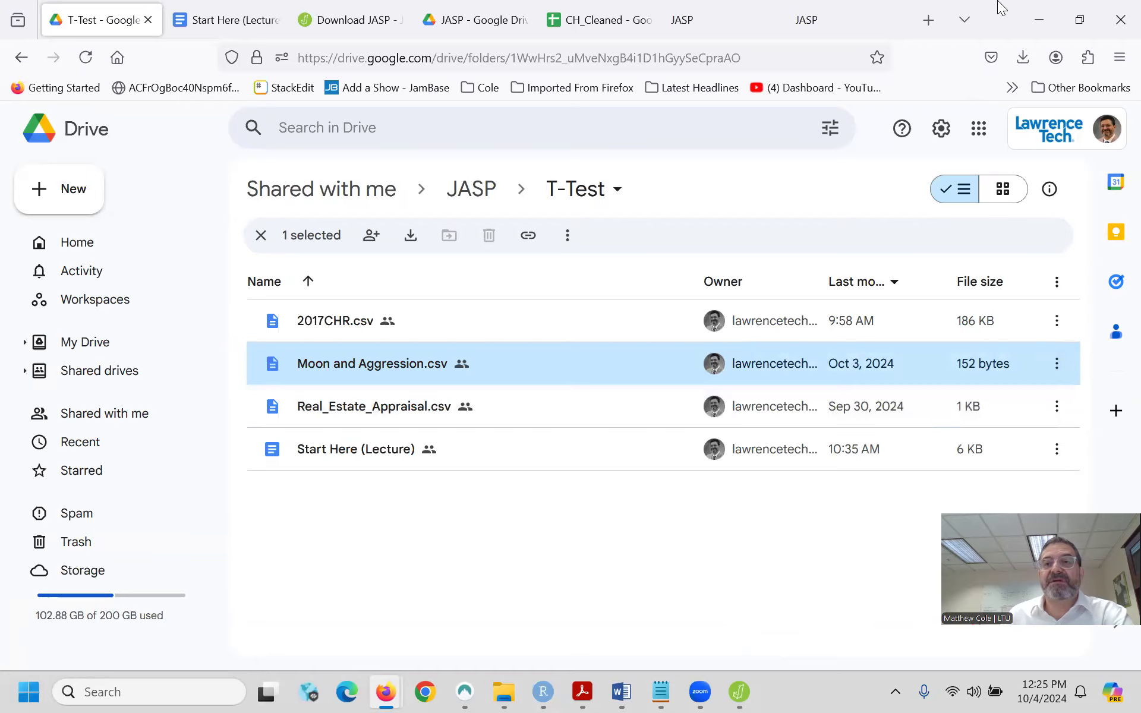
- In File Explorer, move Moon and Aggression.csv from Downloads to the JASP folder in My Drive on the G: drive
{"action": "left_click", "coordinate": [1038, 19]}
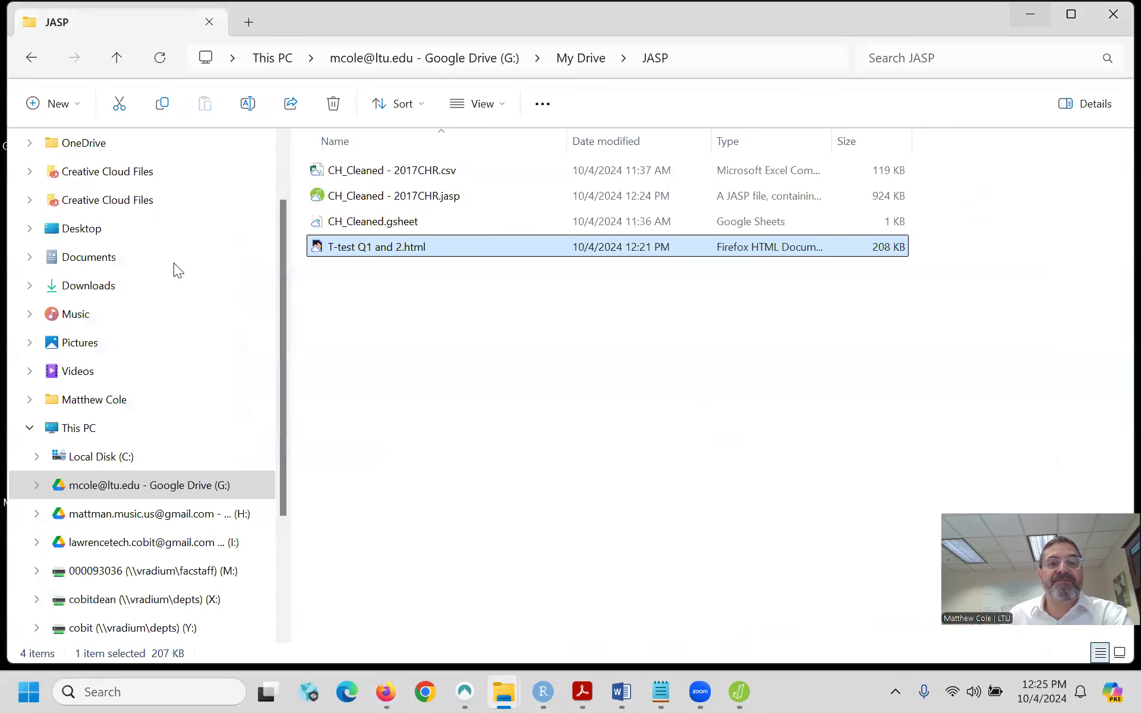
{"action": "left_click", "coordinate": [86, 286]}
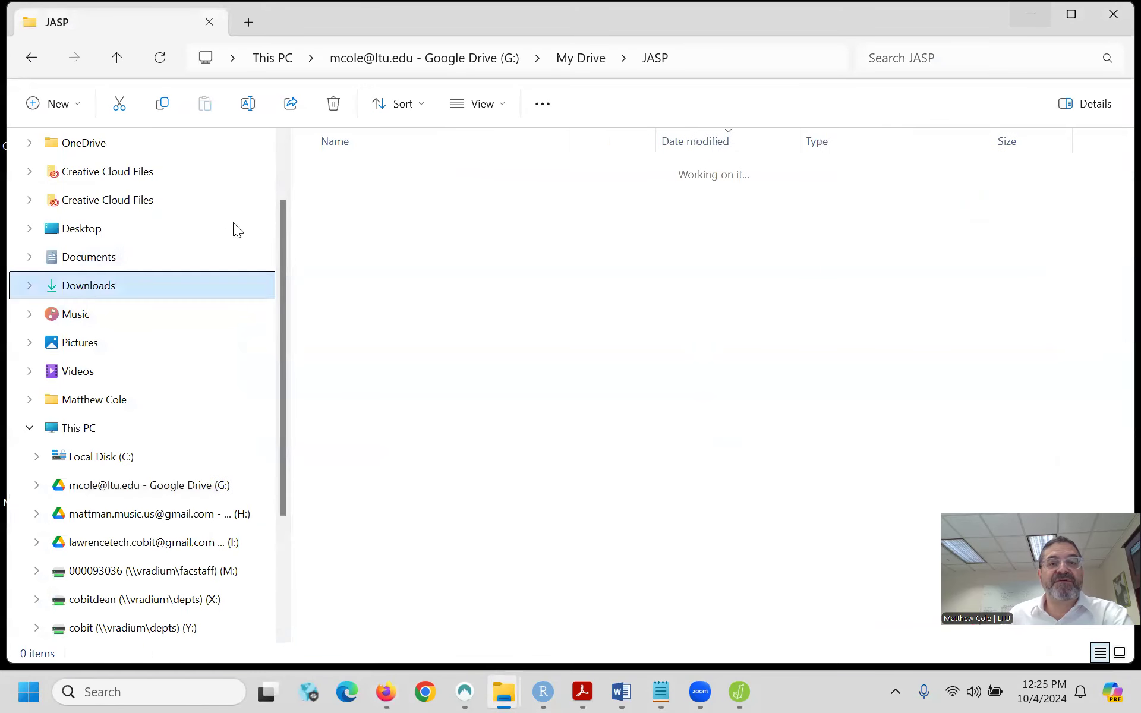
{"action": "left_click", "coordinate": [380, 192]}
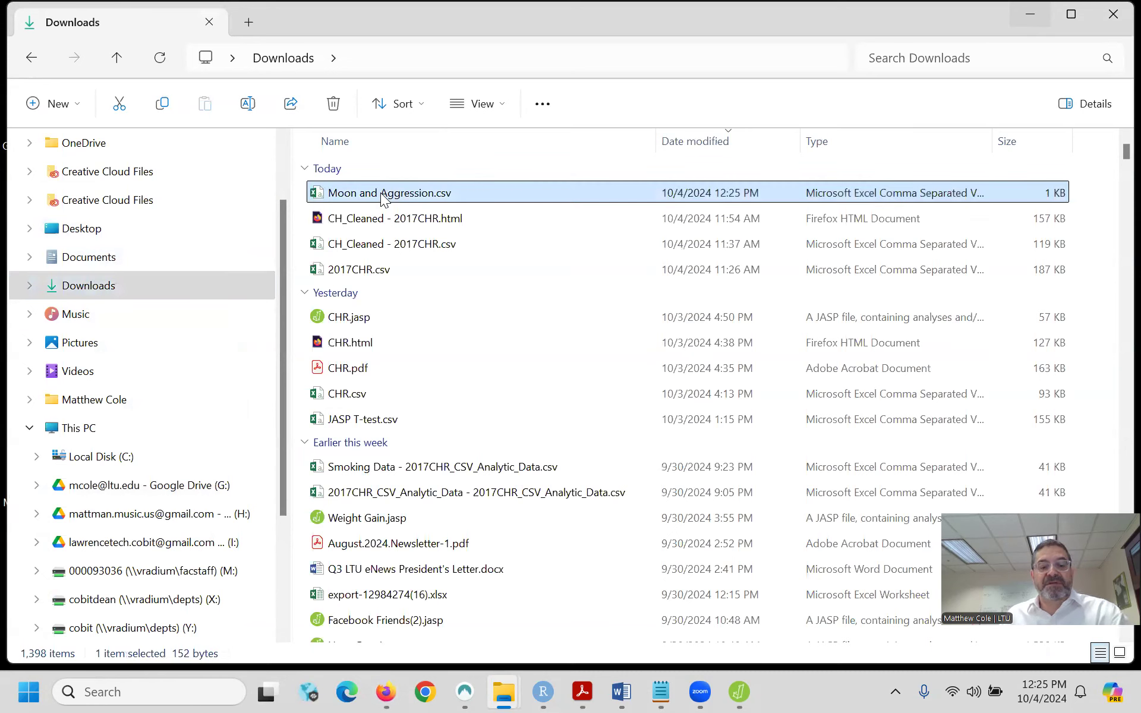
{"action": "key", "text": "ctrl+x"}
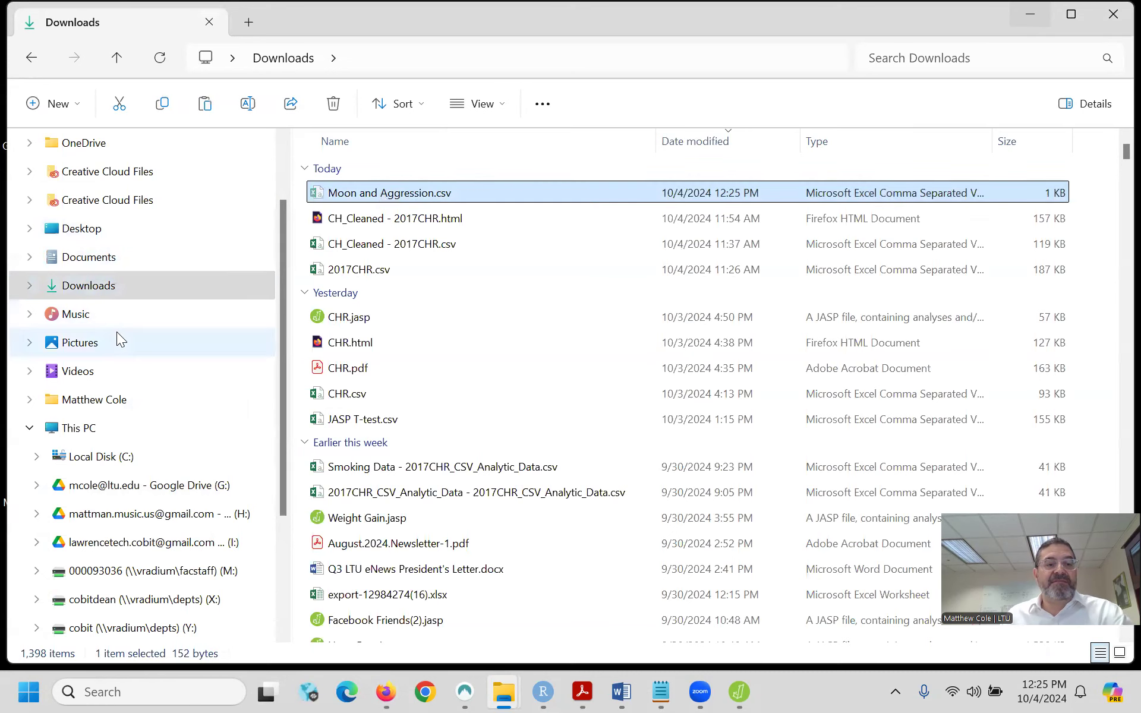
{"action": "left_click", "coordinate": [119, 487]}
{"action": "left_click", "coordinate": [365, 176]}
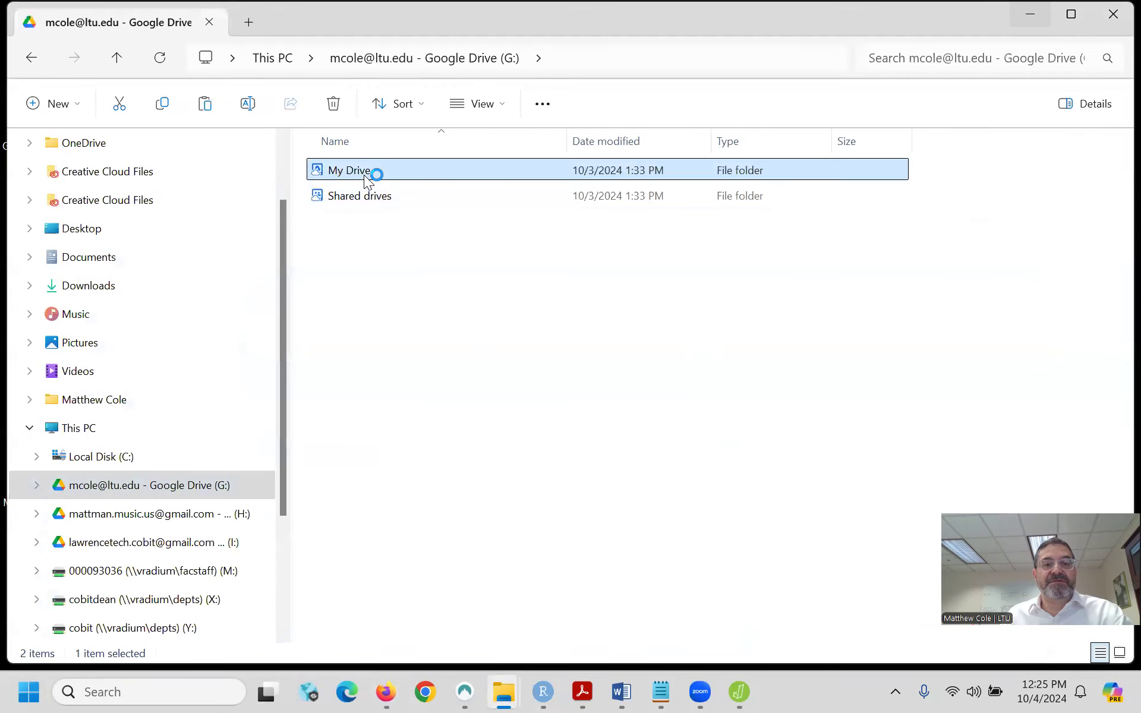
{"action": "scroll", "coordinate": [366, 406], "scroll_direction": "down", "scroll_amount": 2}
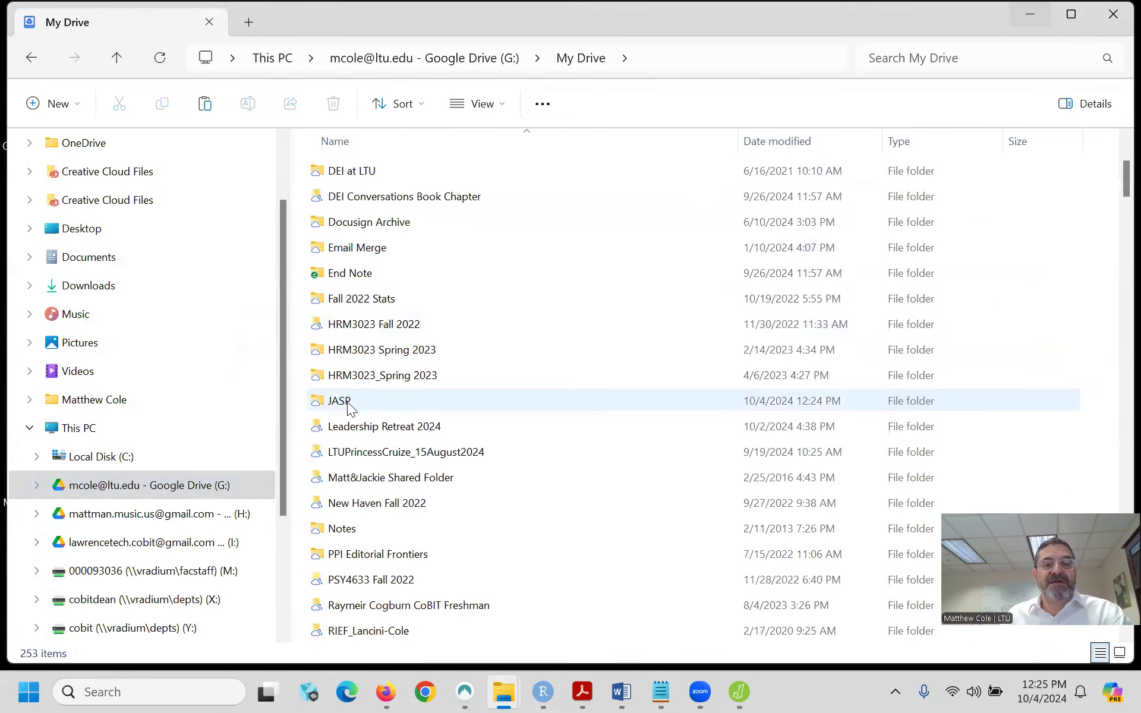
{"action": "double_click", "coordinate": [347, 401]}
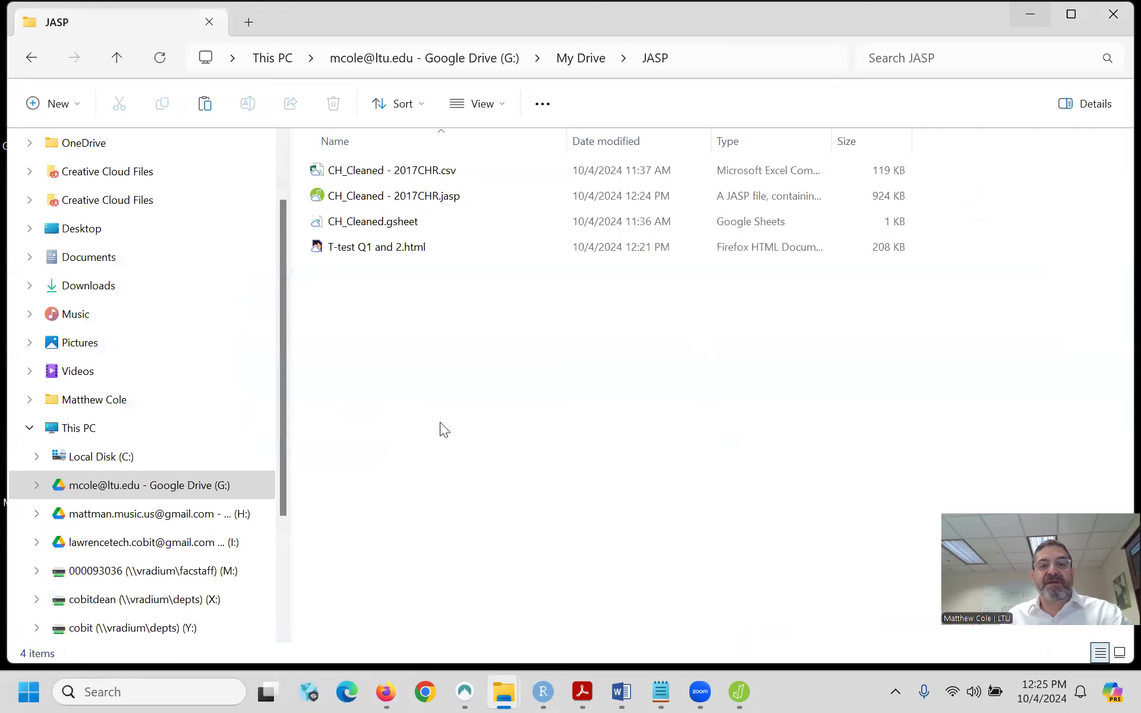
{"action": "key", "text": "ctrl+v"}
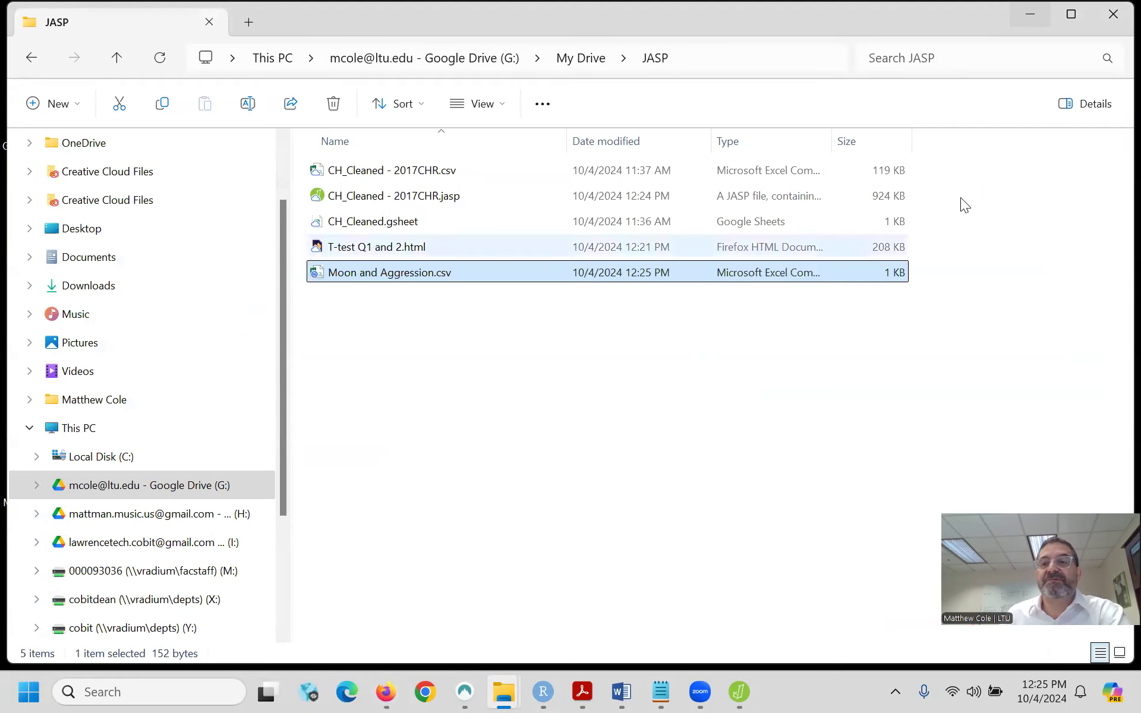
{"action": "left_click", "coordinate": [1071, 14]}
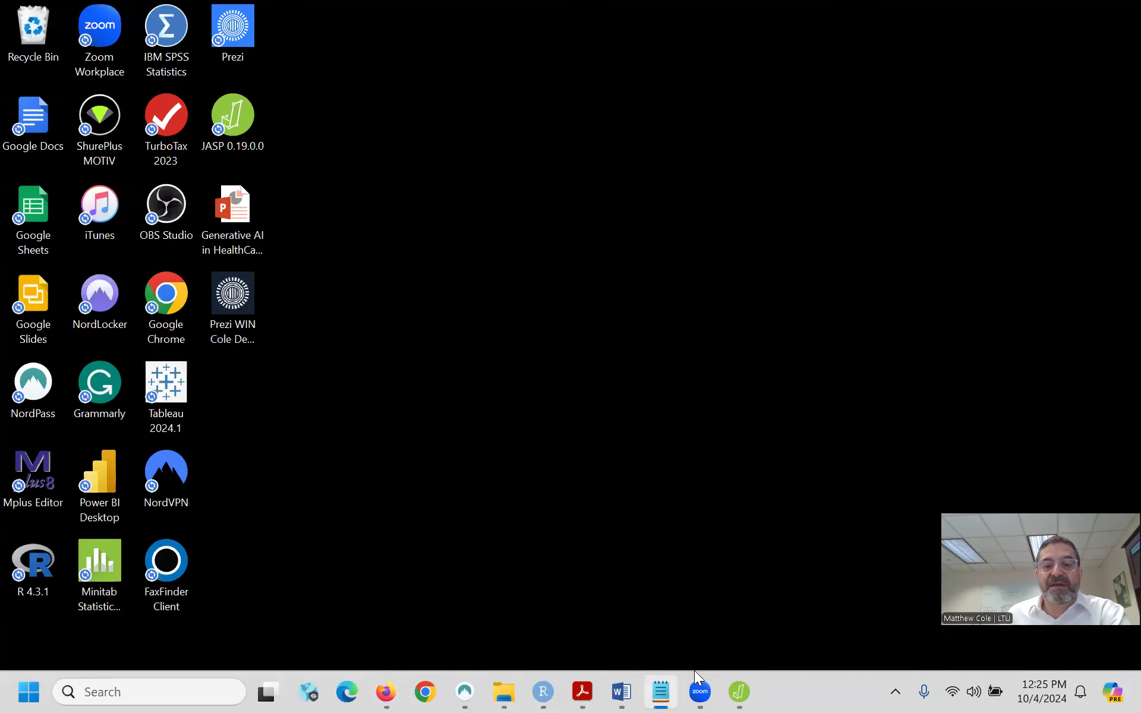
- Switch to JASP and open Moon and Aggression.csv from the JASP folder in My Drive on the G: drive
{"action": "left_click", "coordinate": [738, 691]}
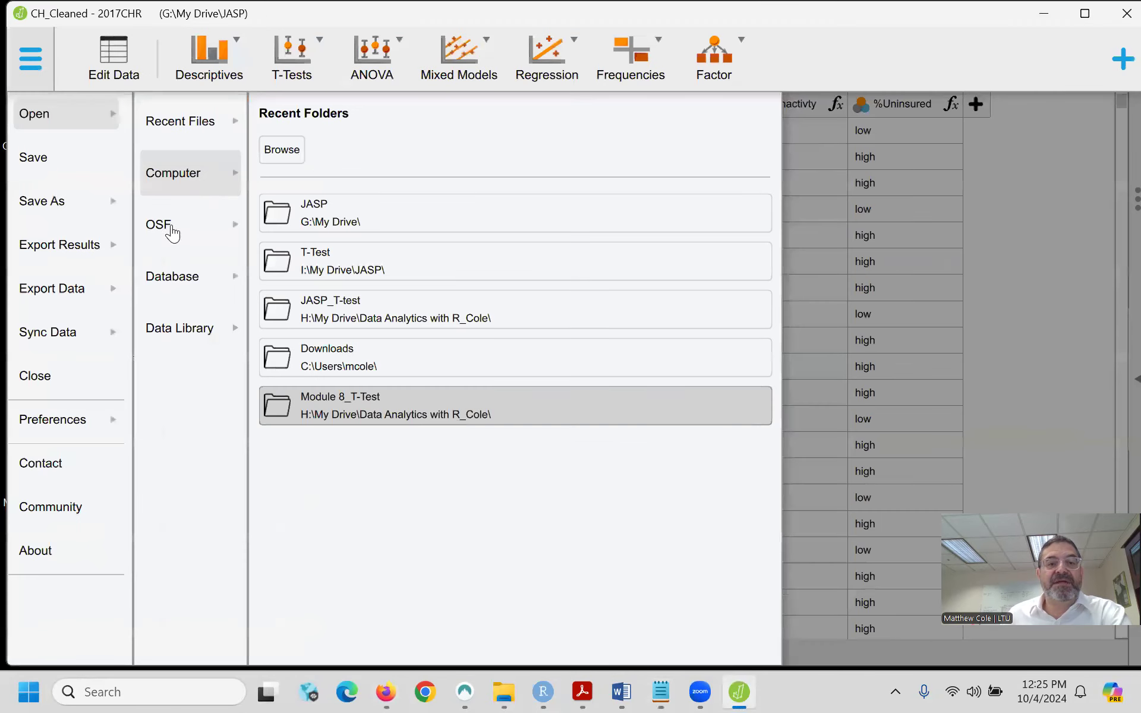
{"action": "left_click", "coordinate": [315, 217]}
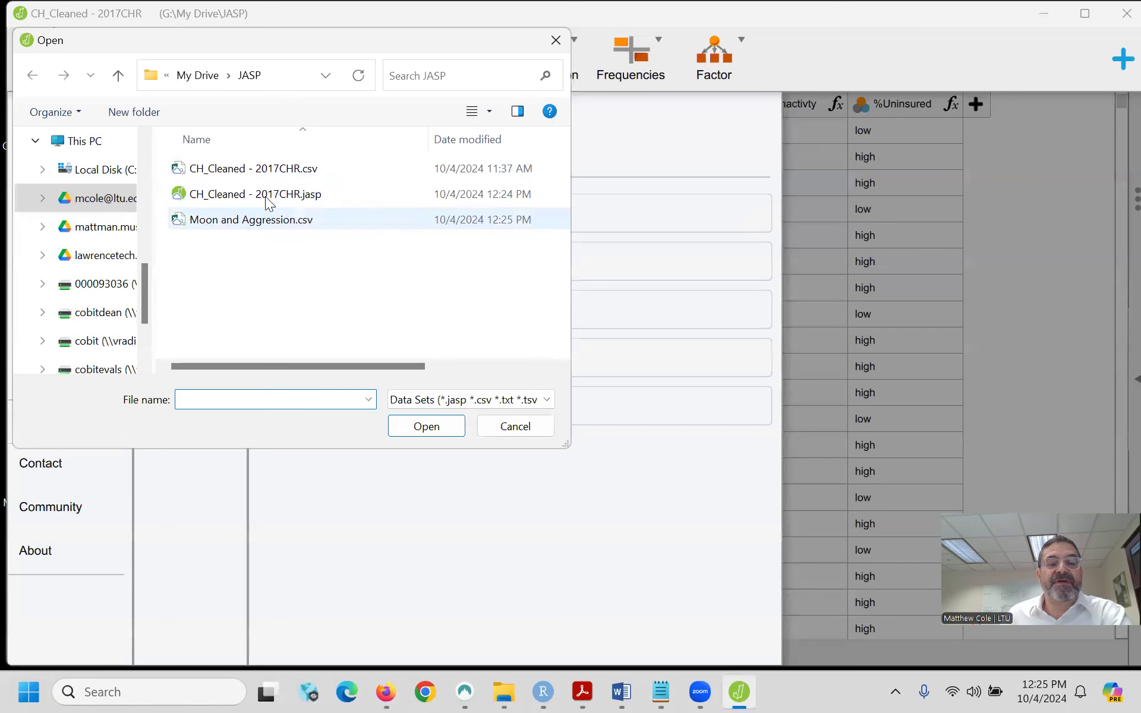
{"action": "left_click", "coordinate": [264, 228]}
{"action": "left_click", "coordinate": [425, 426]}
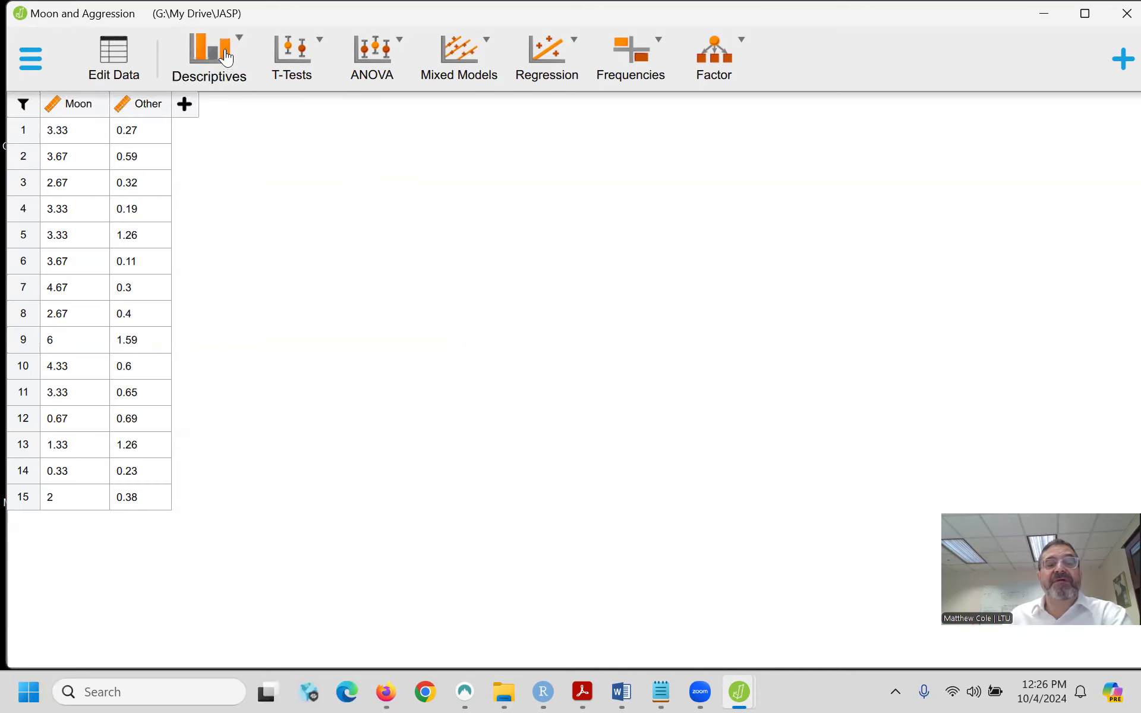
- Create a classical Paired Samples T-Test with Moon and Other as the variable pair
{"action": "left_click", "coordinate": [319, 49]}
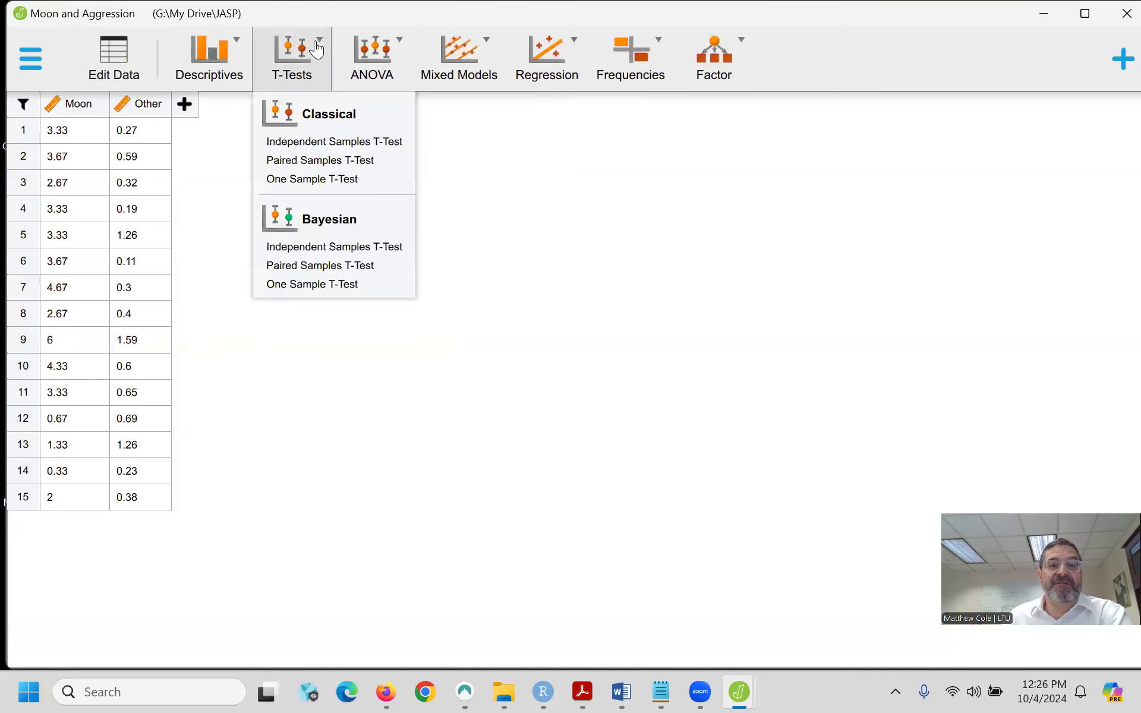
{"action": "left_click", "coordinate": [304, 162]}
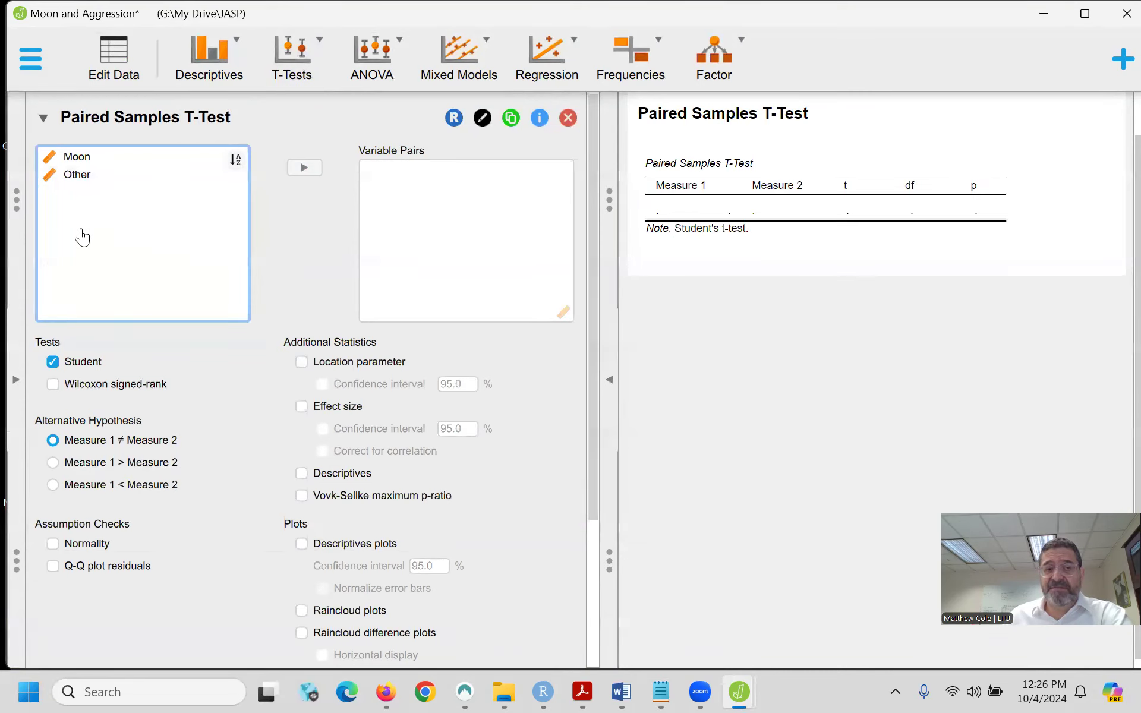
{"action": "left_click", "coordinate": [88, 158]}
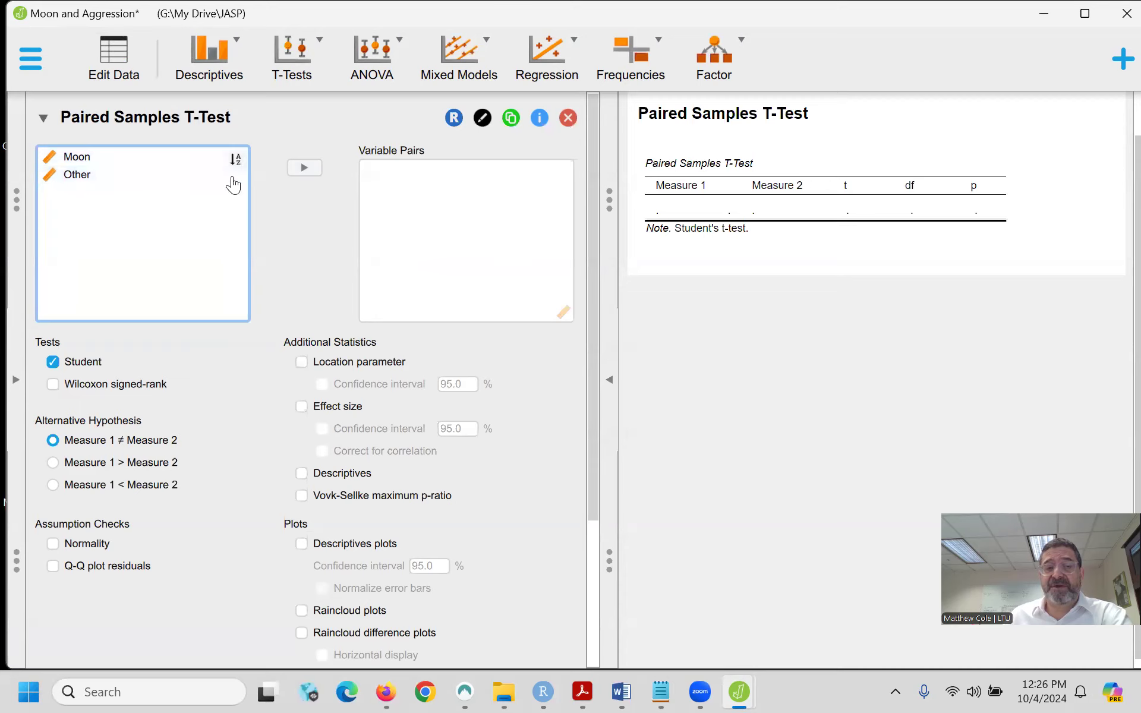
{"action": "double_click", "coordinate": [86, 160]}
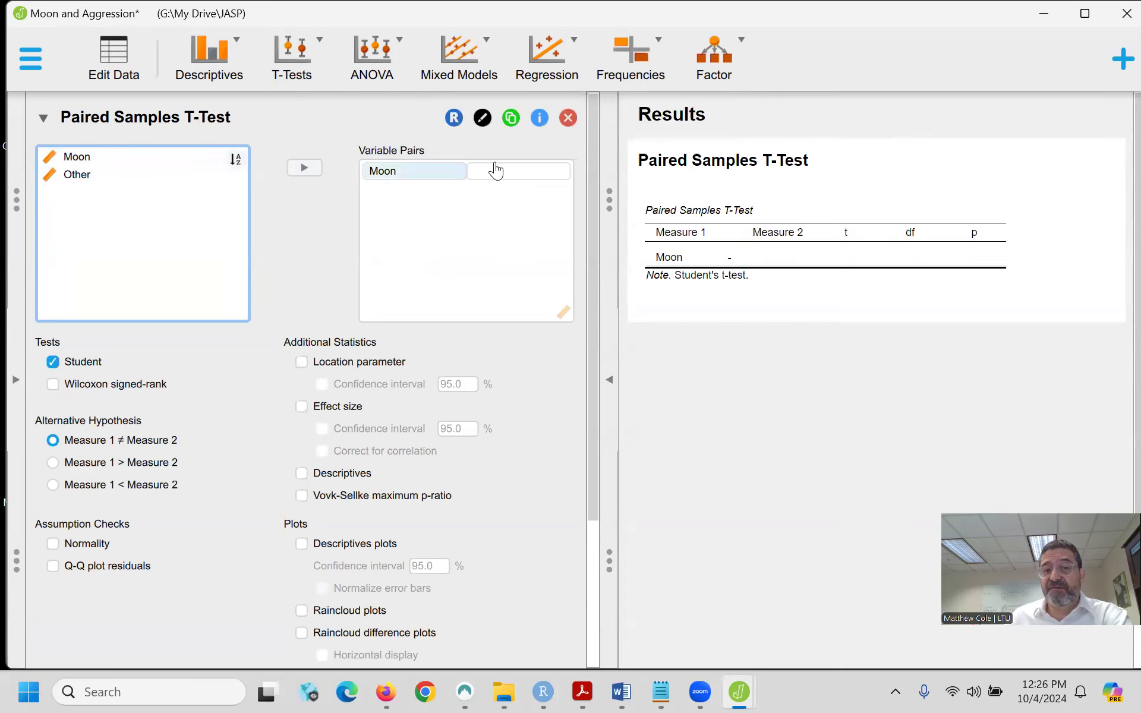
{"action": "left_click", "coordinate": [85, 180]}
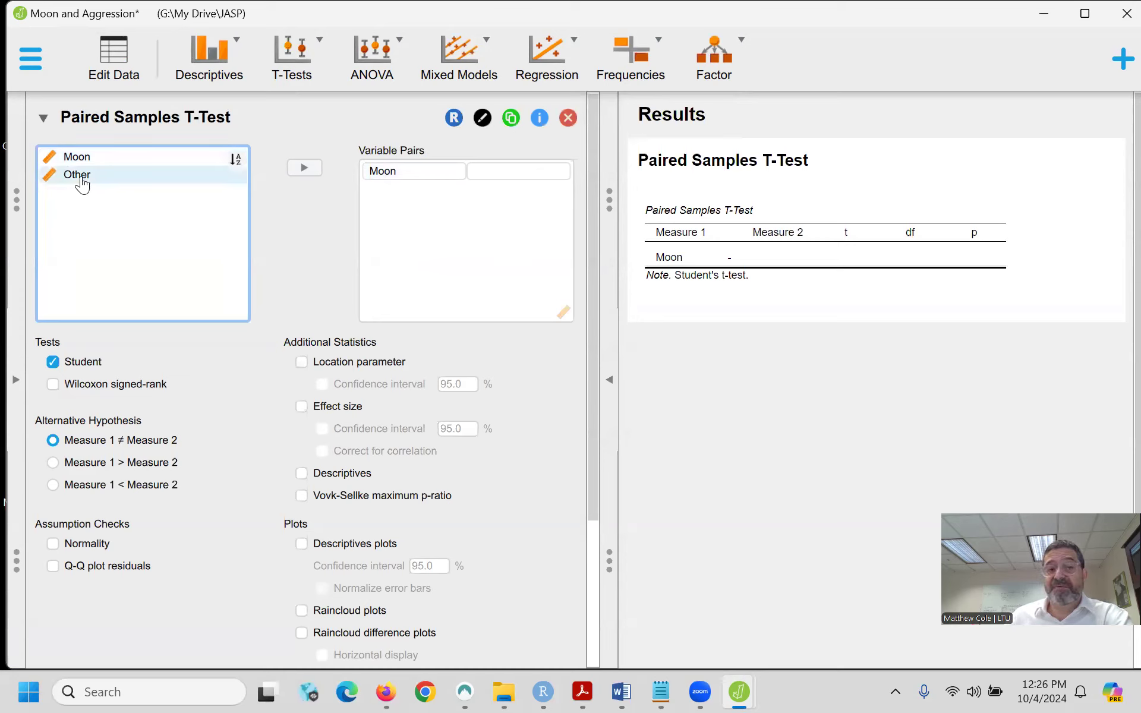
{"action": "double_click", "coordinate": [81, 180]}
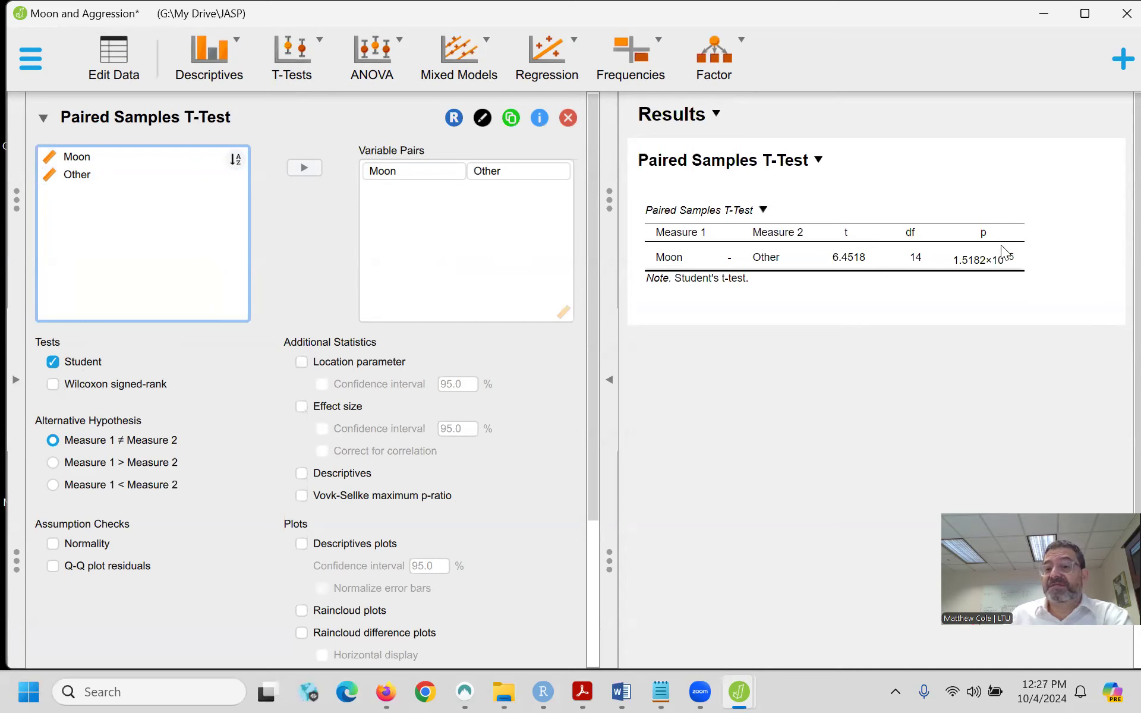
- Add the effect size, descriptives and descriptives plots to the paired samples t-test, and examine the Moon - Other plot
{"action": "left_click", "coordinate": [302, 408]}
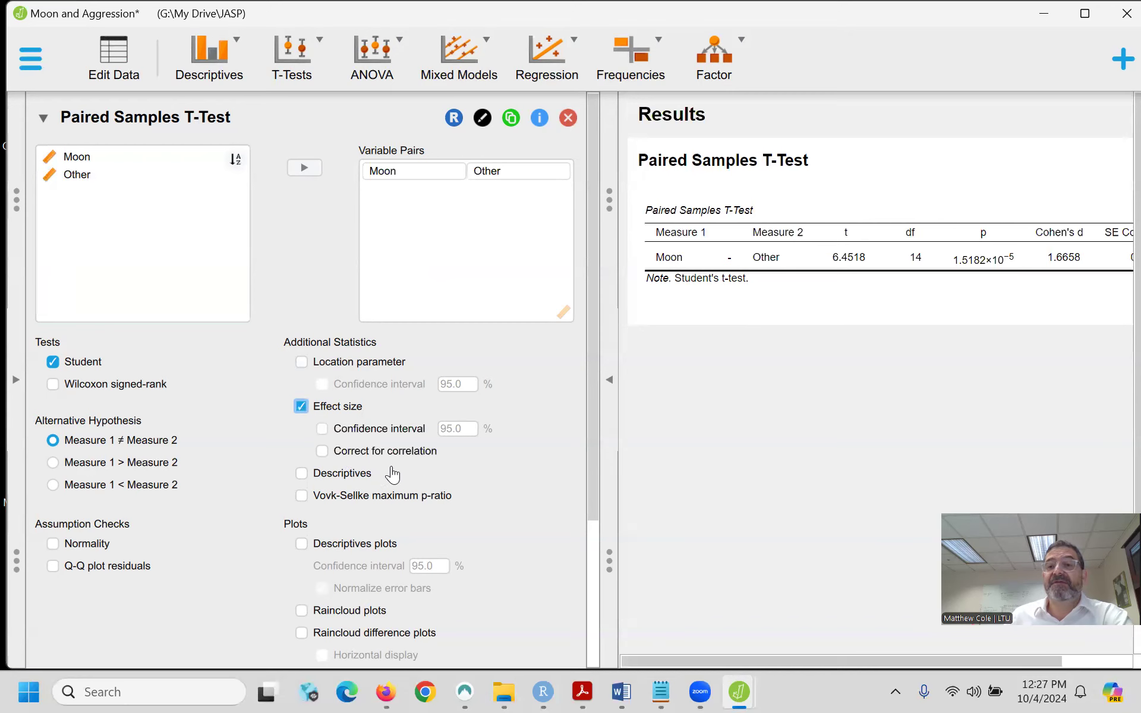
{"action": "scroll", "coordinate": [392, 478], "scroll_direction": "down", "scroll_amount": 2}
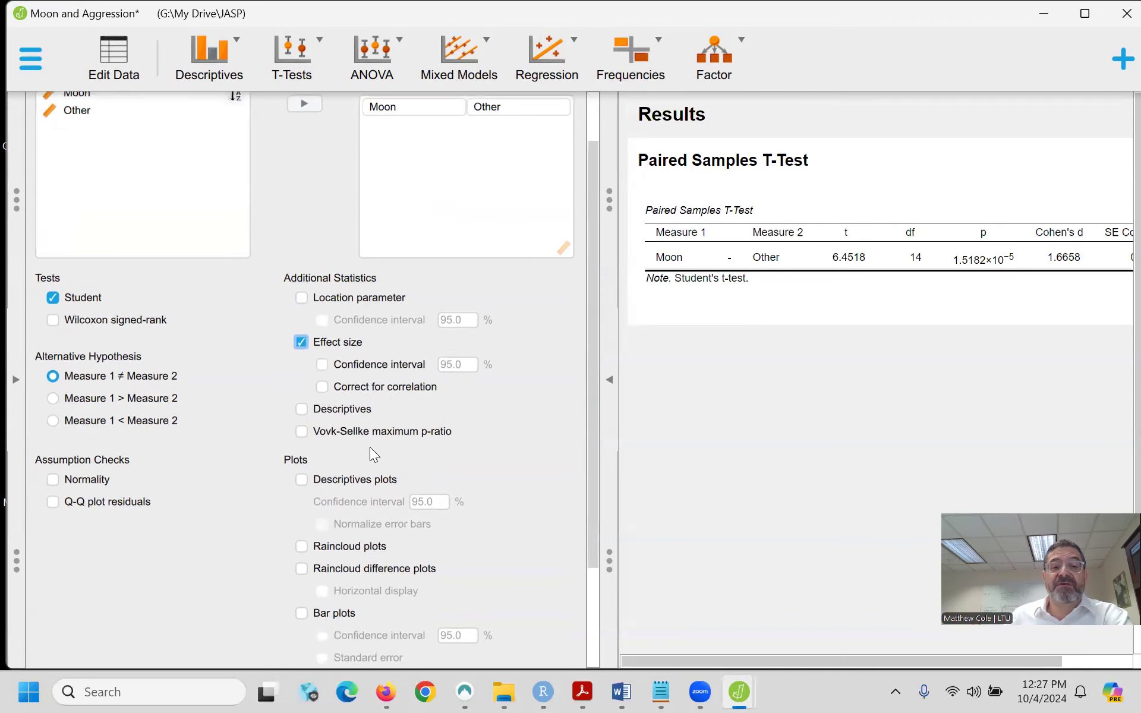
{"action": "left_click", "coordinate": [301, 408]}
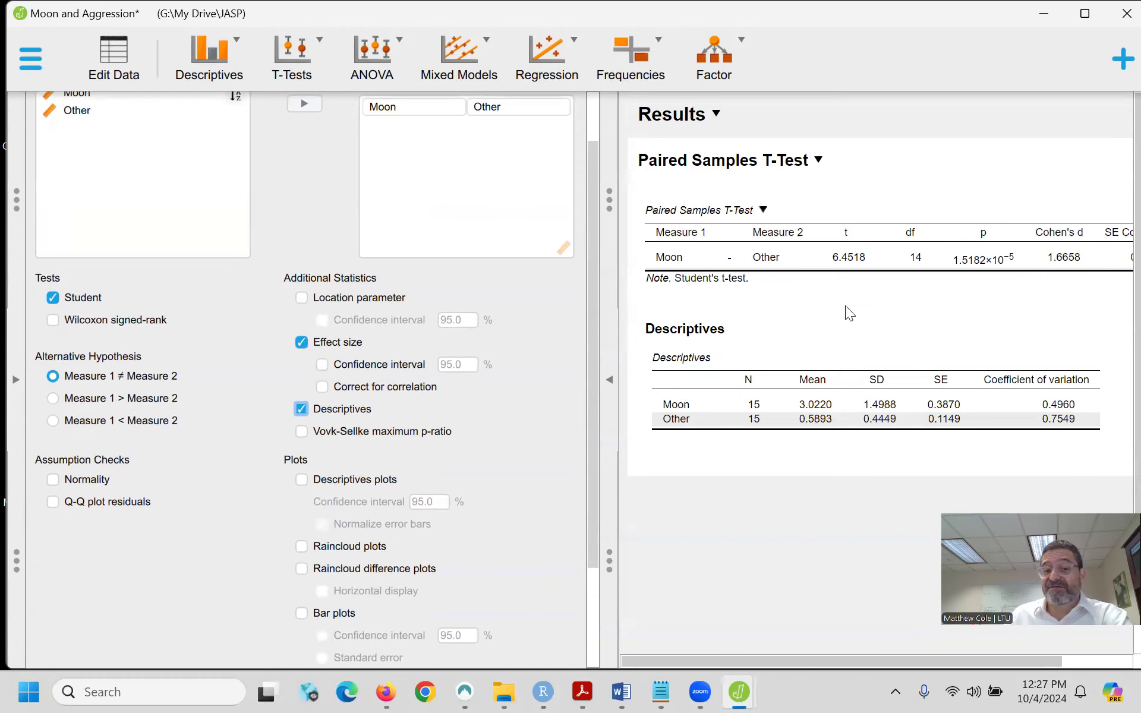
{"action": "left_click", "coordinate": [301, 479]}
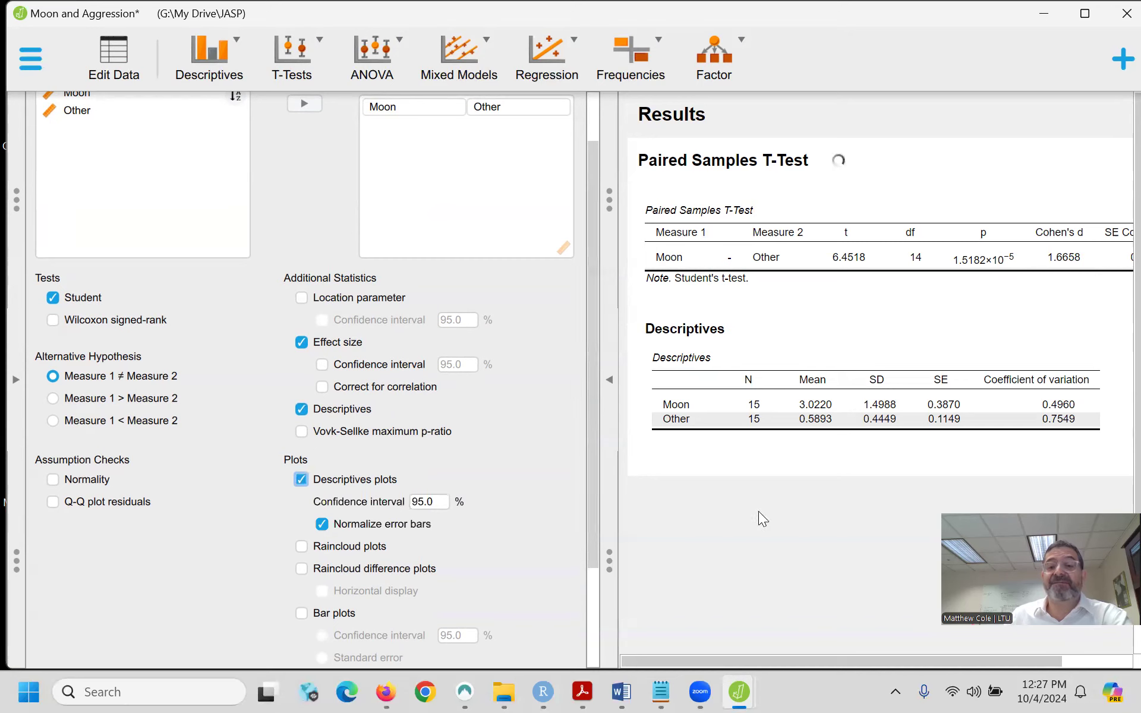
{"action": "scroll", "coordinate": [837, 548], "scroll_direction": "down", "scroll_amount": 3}
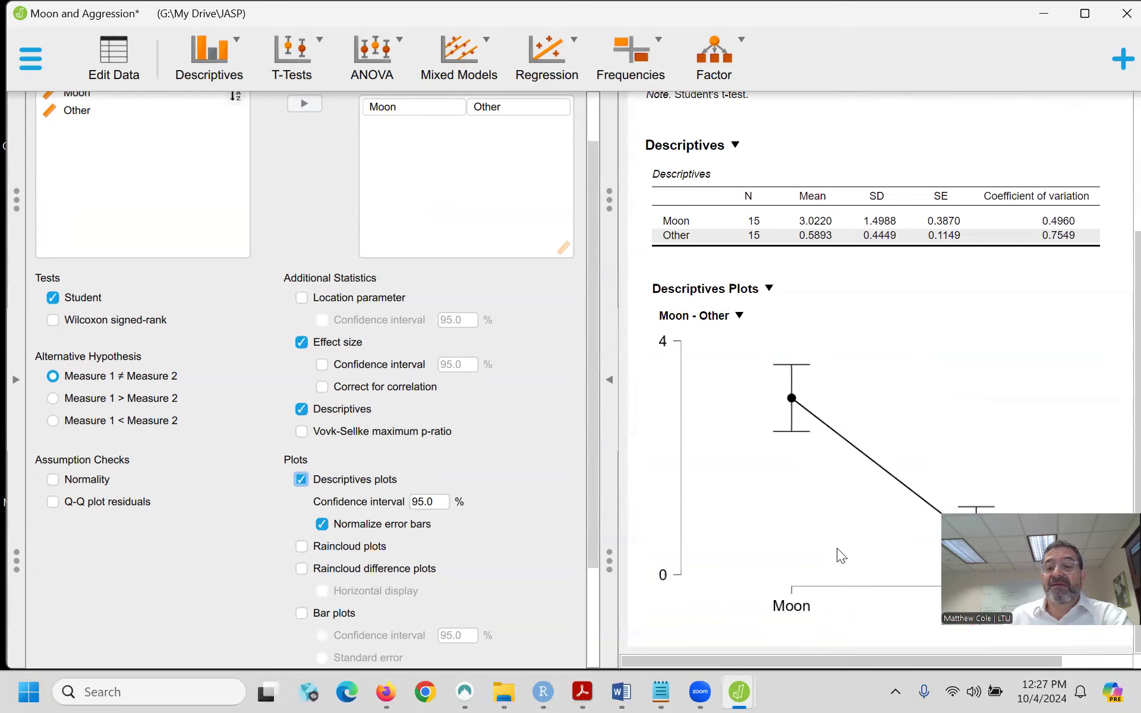
{"action": "left_click_drag", "start_coordinate": [821, 658], "coordinate": [857, 661]}
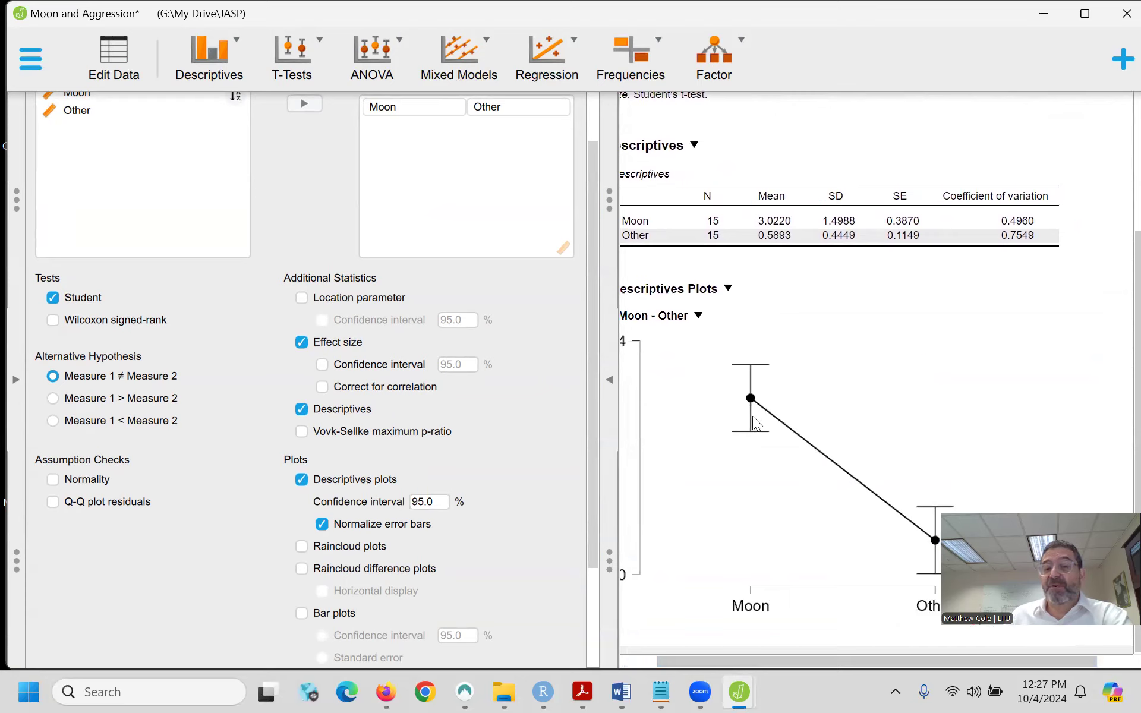
{"action": "left_click_drag", "start_coordinate": [707, 658], "coordinate": [663, 659]}
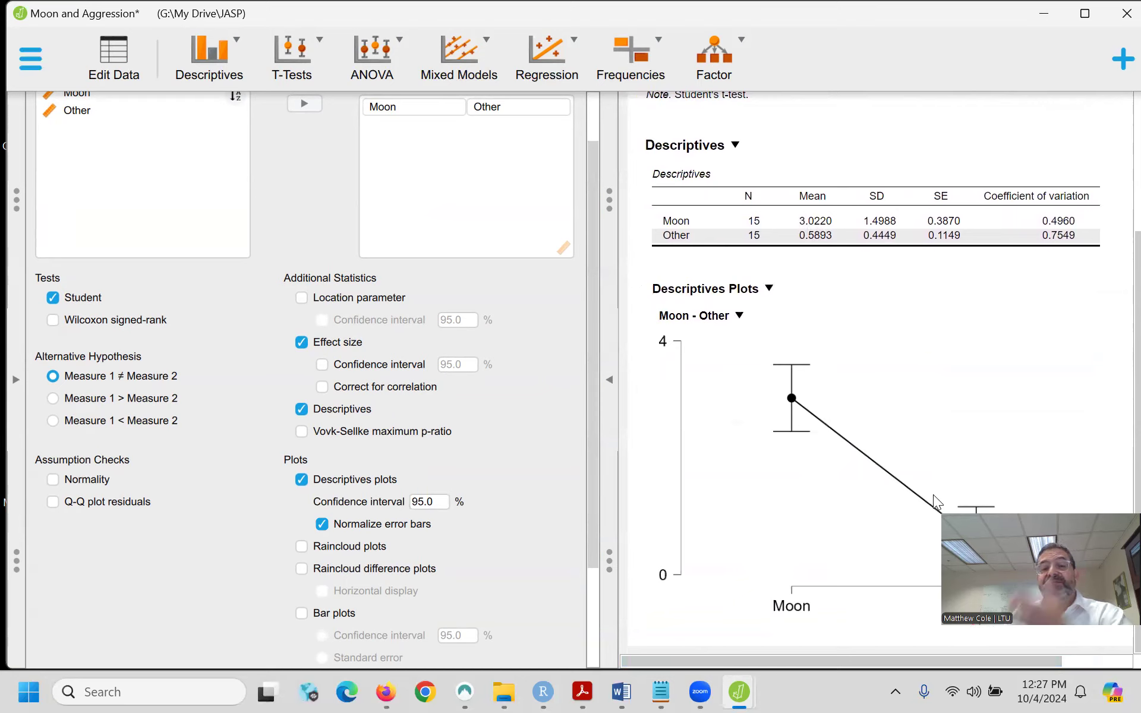
- Add blank notes beneath the Descriptives heading and the overall Results heading in the output
{"action": "left_click", "coordinate": [736, 146]}
{"action": "left_click", "coordinate": [776, 220]}
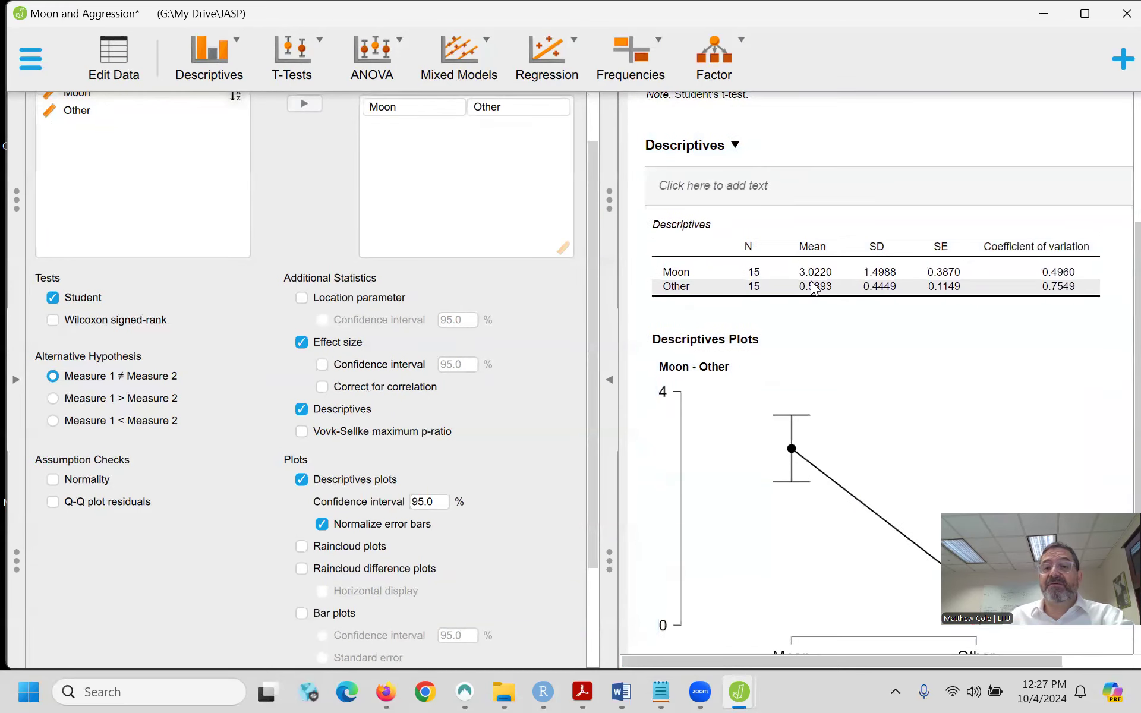
{"action": "scroll", "coordinate": [871, 380], "scroll_direction": "up", "scroll_amount": 2}
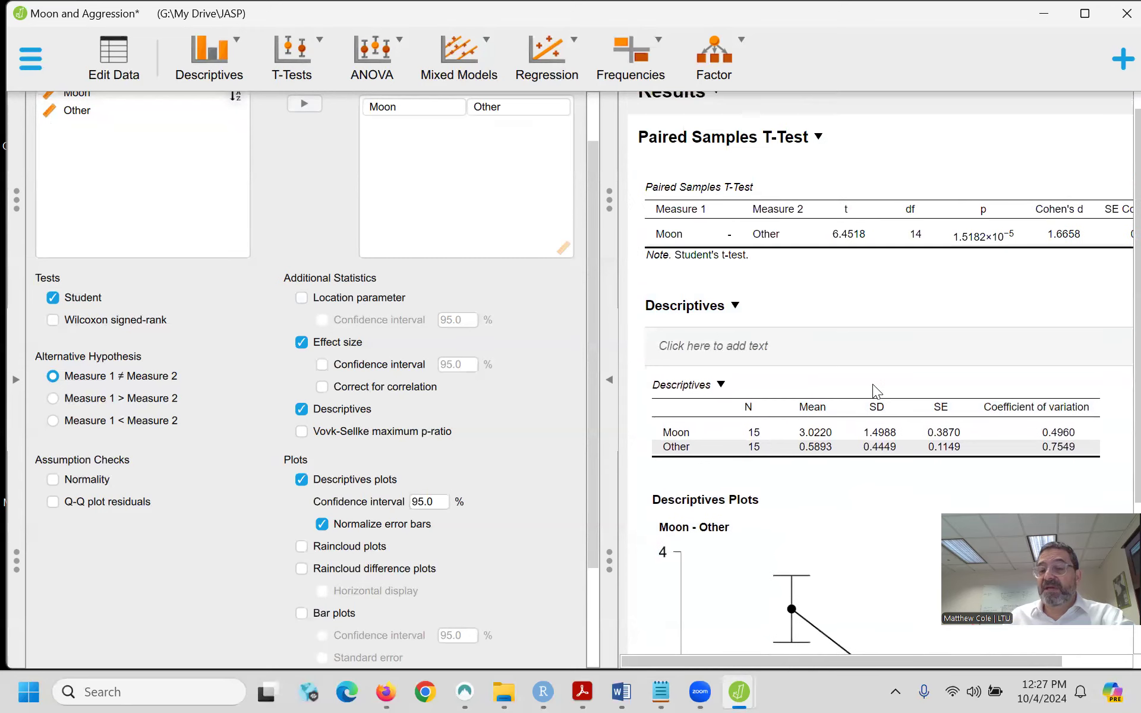
{"action": "scroll", "coordinate": [873, 401], "scroll_direction": "up", "scroll_amount": 2}
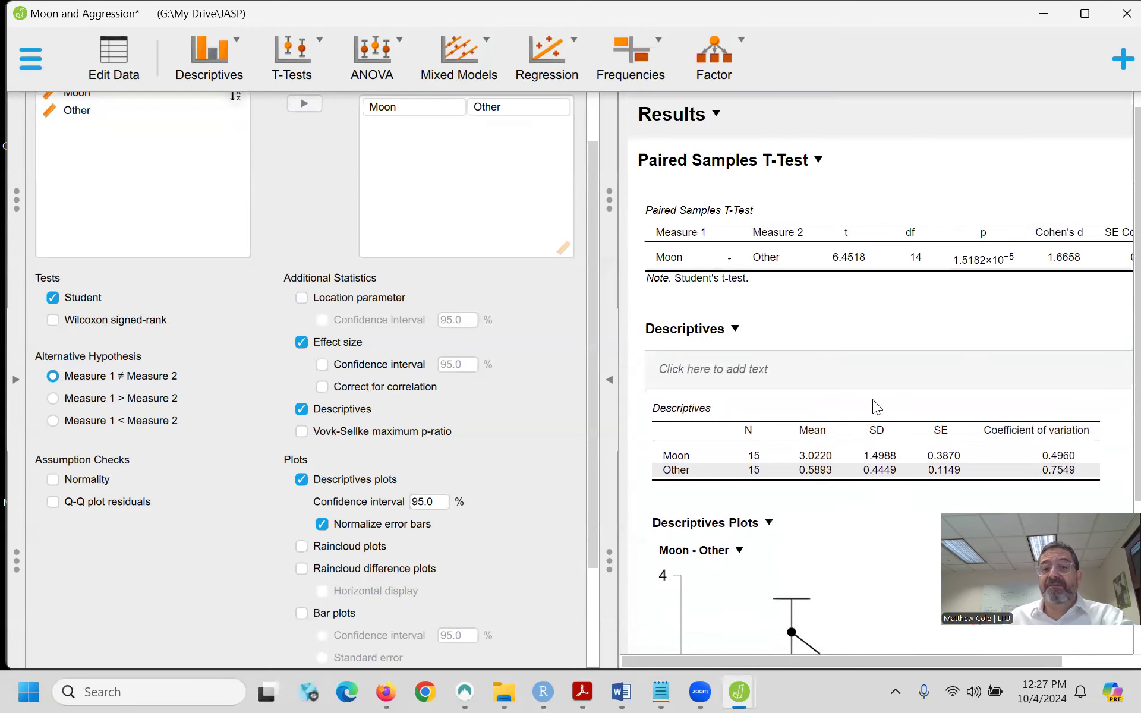
{"action": "left_click", "coordinate": [716, 114]}
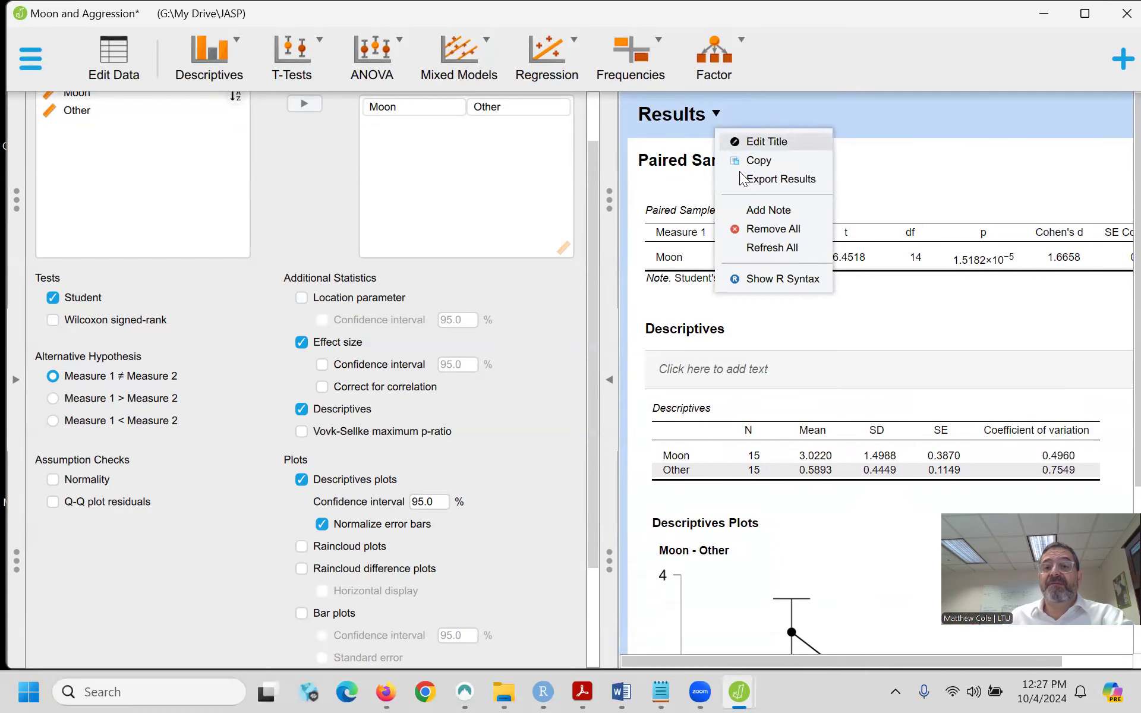
{"action": "scroll", "coordinate": [832, 262], "scroll_direction": "down", "scroll_amount": 1}
{"action": "scroll", "coordinate": [869, 318], "scroll_direction": "down", "scroll_amount": 3}
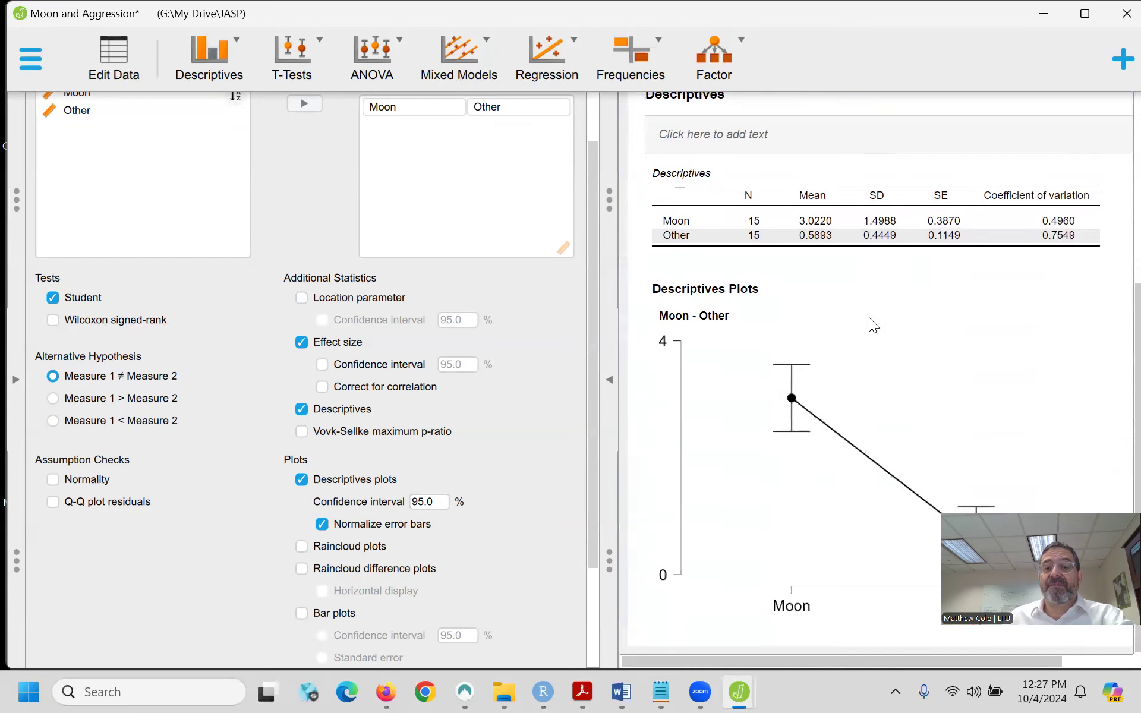
{"action": "scroll", "coordinate": [855, 297], "scroll_direction": "up", "scroll_amount": 5}
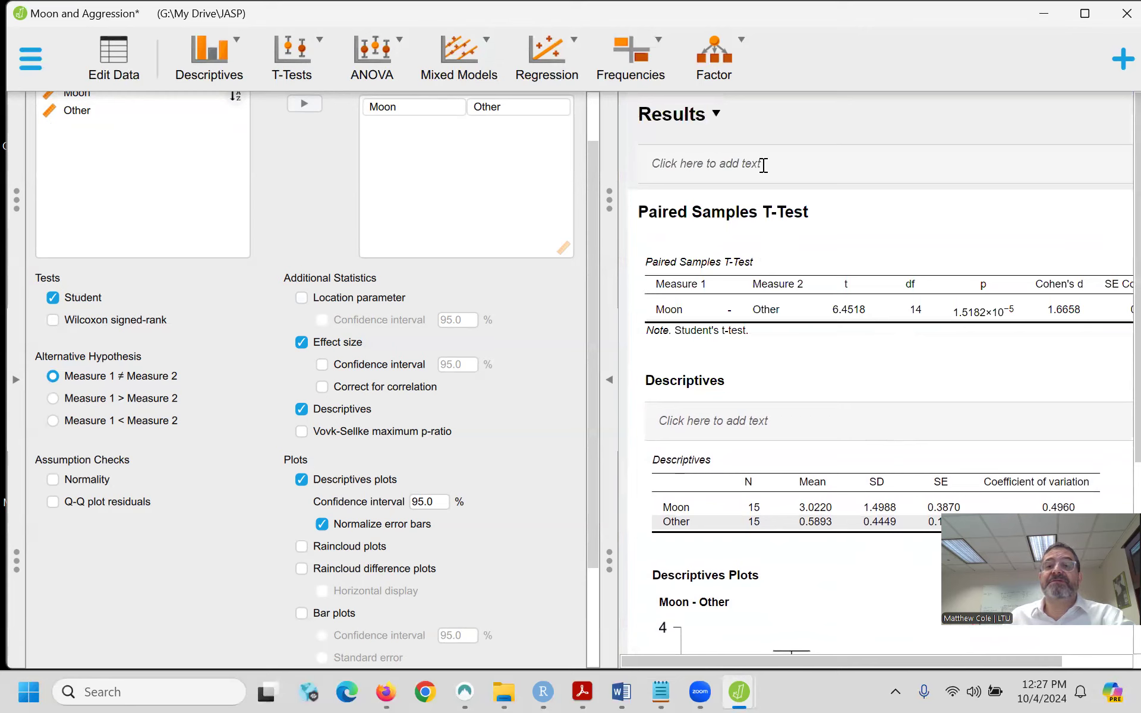
- Include the 95.0% confidence interval for the effect size in the paired samples t-test
{"action": "left_click", "coordinate": [716, 113]}
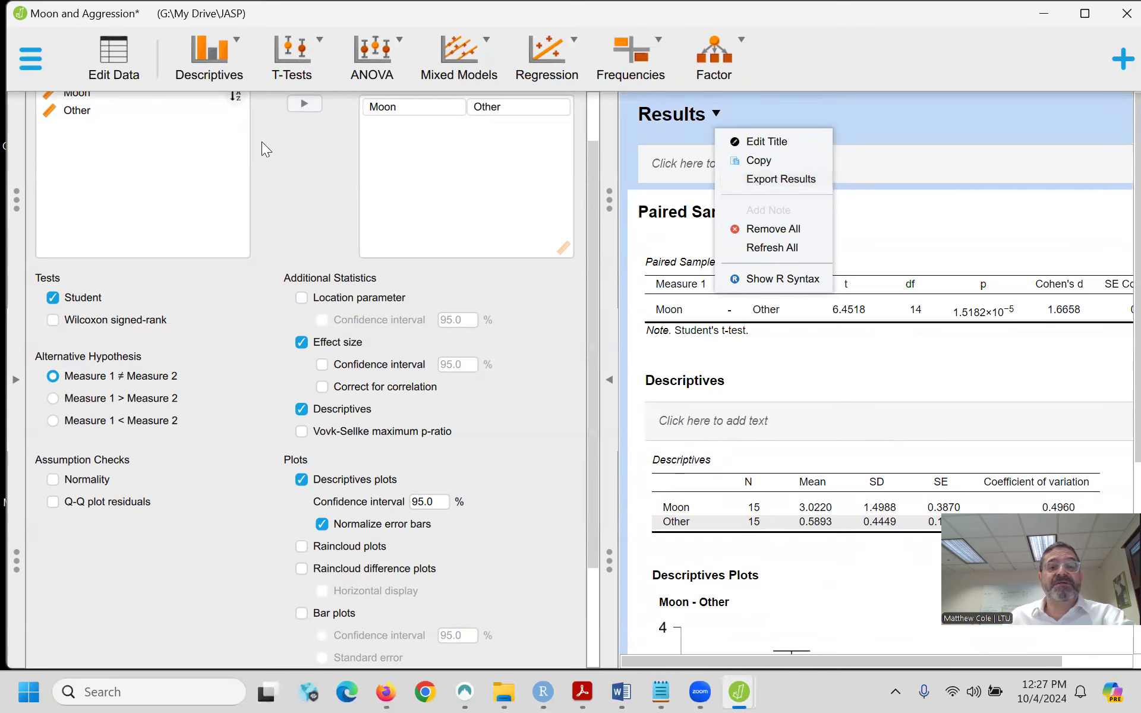
{"action": "left_click", "coordinate": [322, 364]}
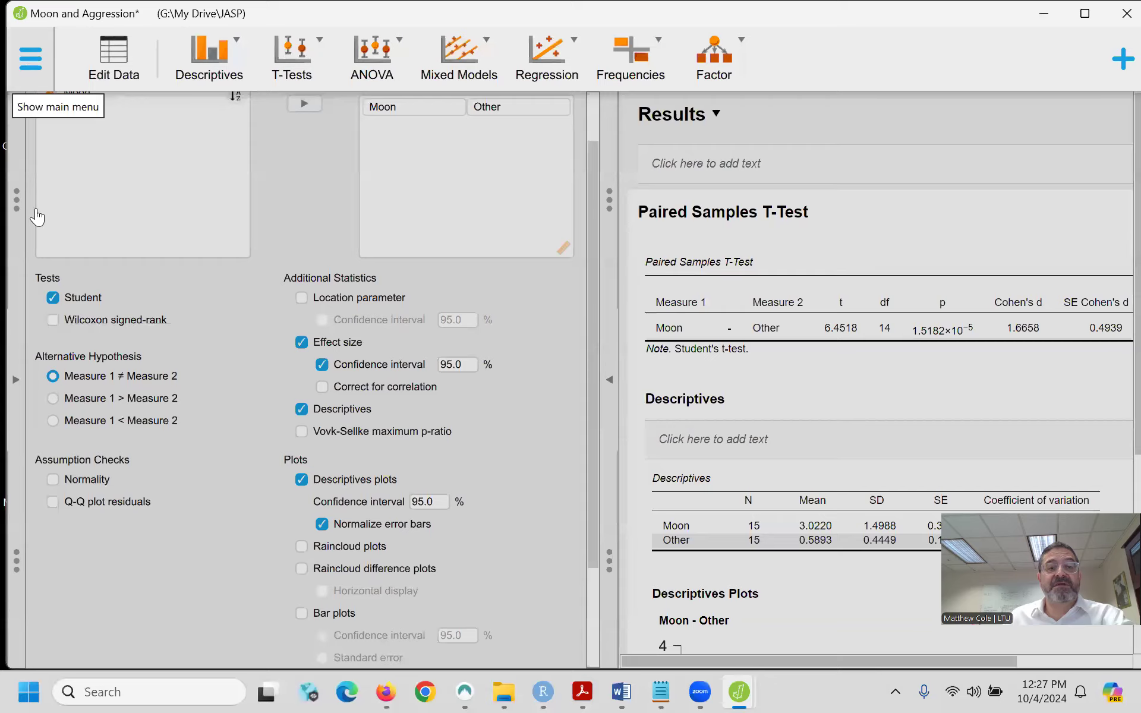
{"action": "left_click", "coordinate": [28, 62]}
{"action": "left_click", "coordinate": [66, 242]}
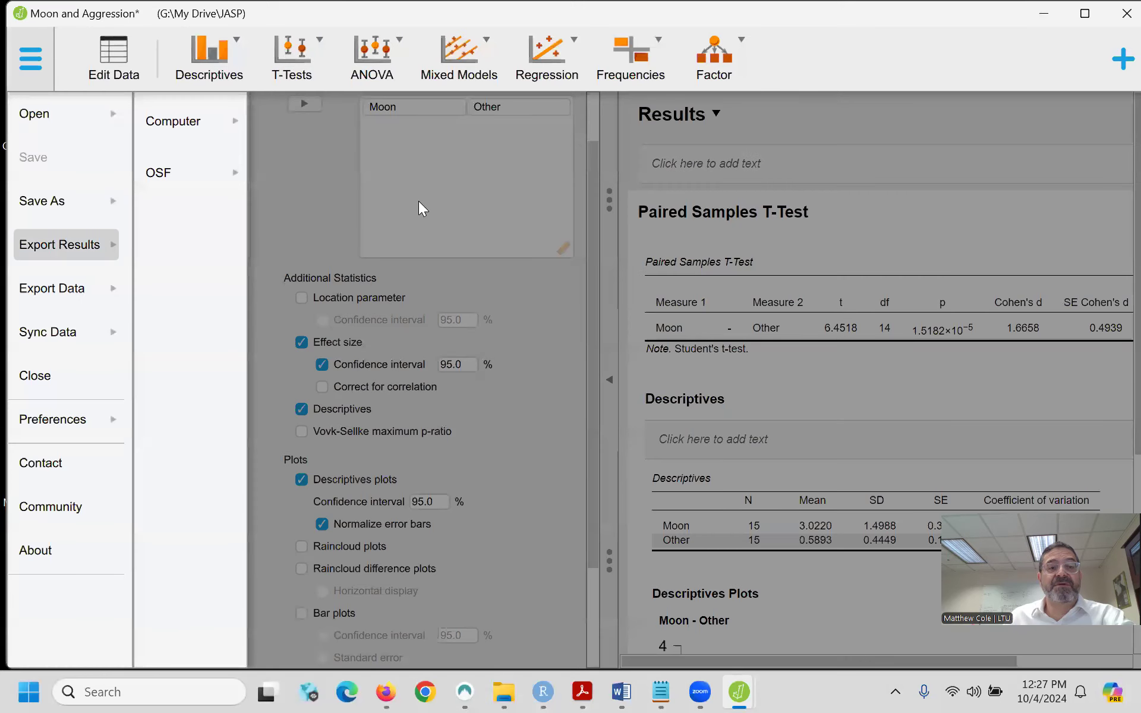
{"action": "left_click", "coordinate": [447, 215]}
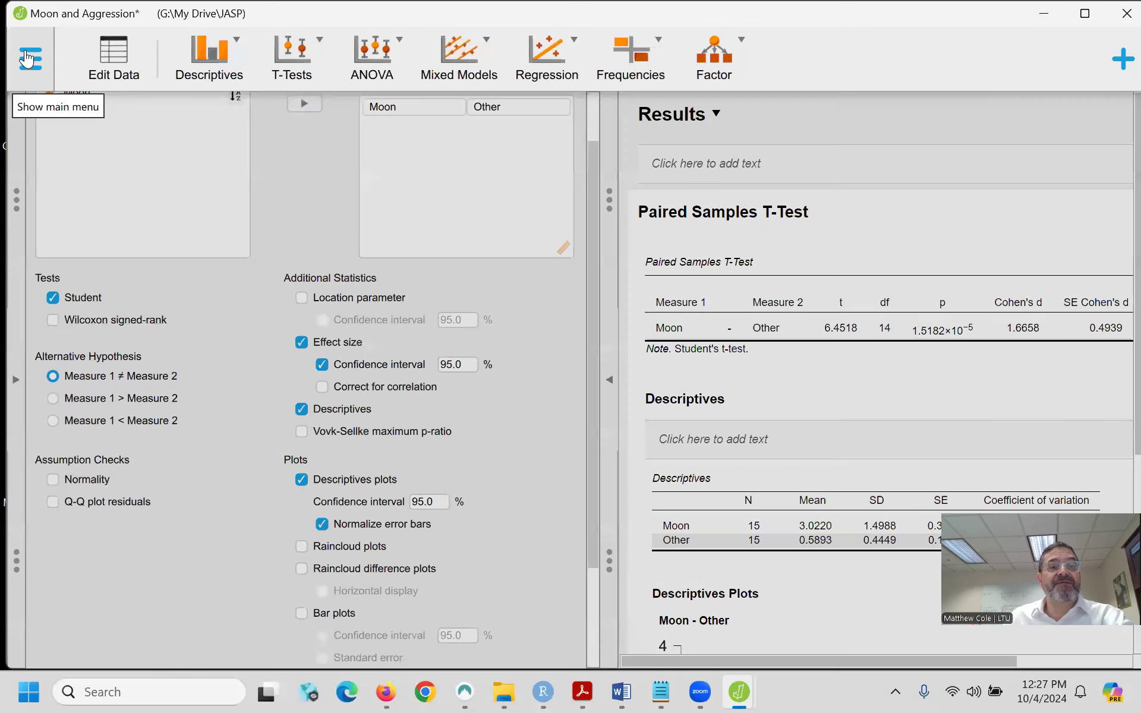
- Open the recent file CH_Cleaned - 2017CHR.jasp from the G: drive and look through its t-test results
{"action": "left_click", "coordinate": [27, 61]}
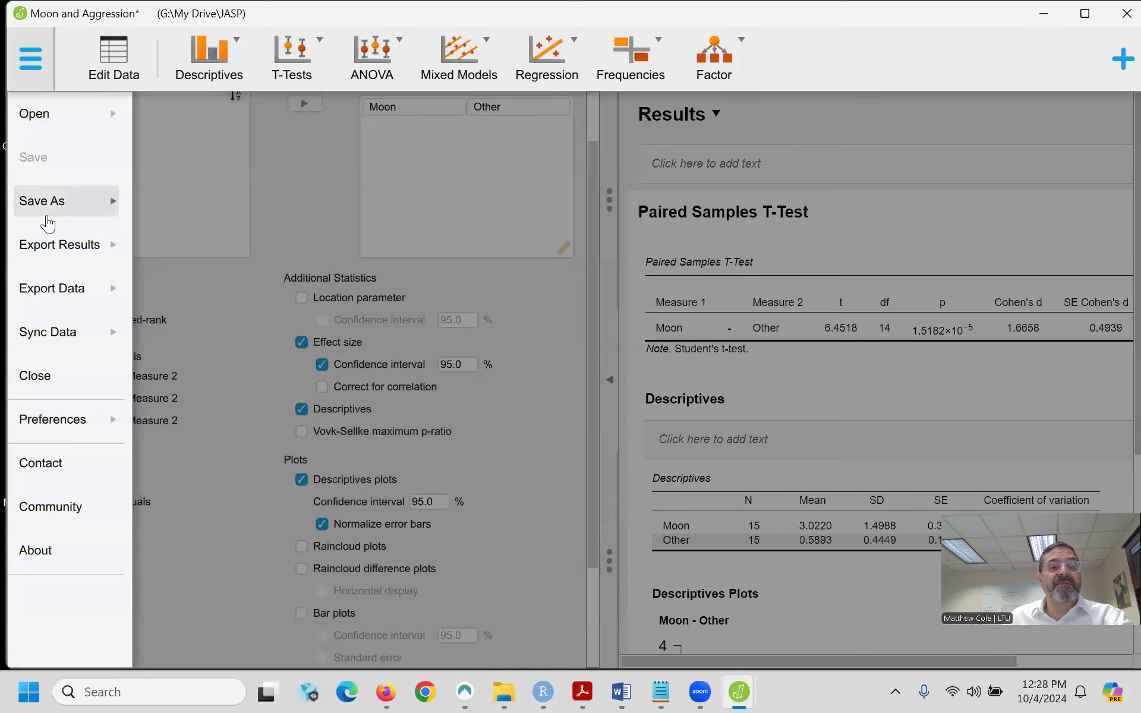
{"action": "left_click", "coordinate": [32, 113]}
{"action": "left_click", "coordinate": [202, 128]}
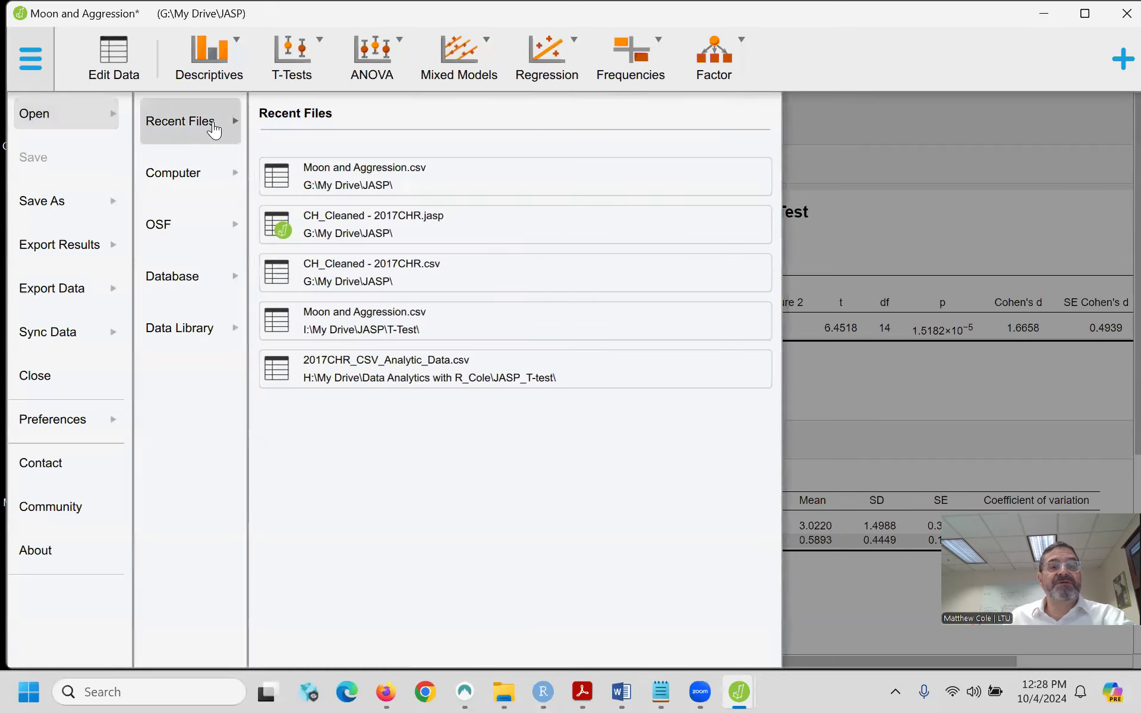
{"action": "left_click", "coordinate": [326, 230]}
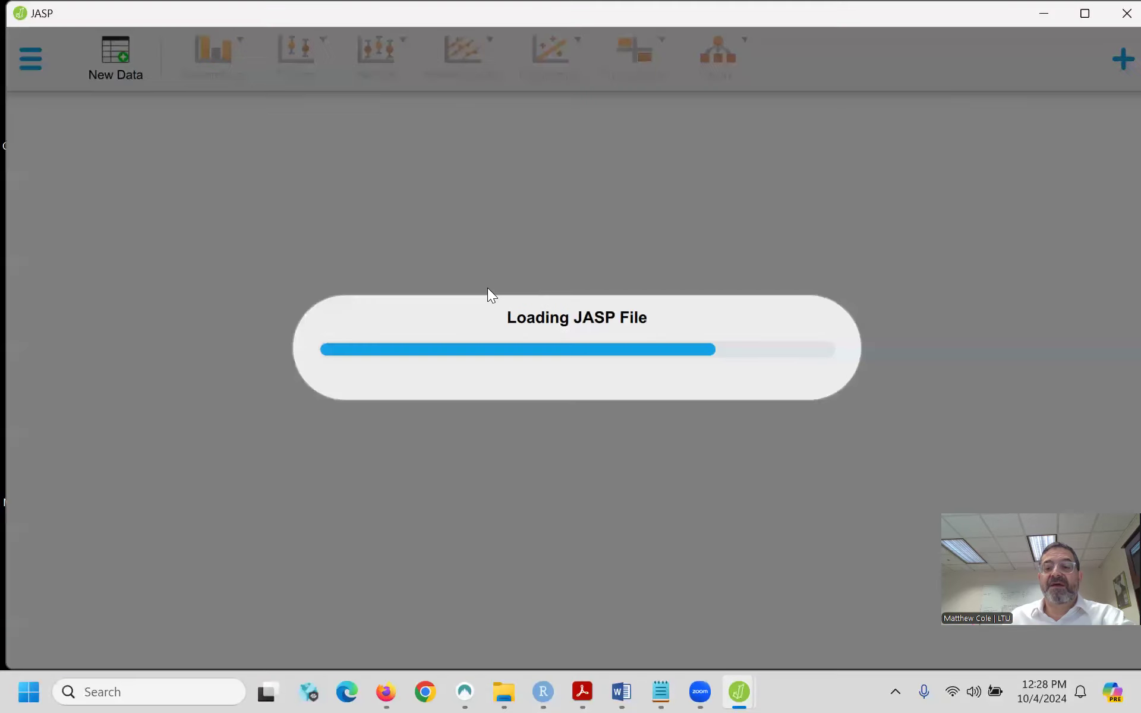
{"action": "scroll", "coordinate": [709, 331], "scroll_direction": "down", "scroll_amount": 10}
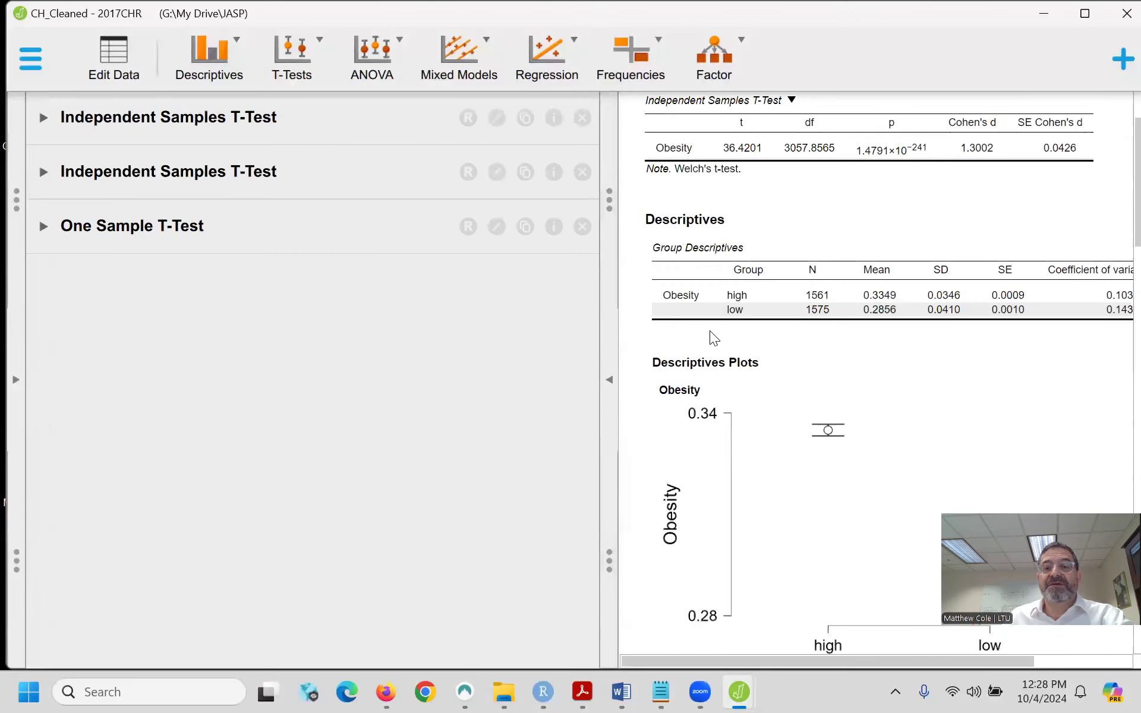
{"action": "scroll", "coordinate": [710, 333], "scroll_direction": "down", "scroll_amount": 5}
{"action": "scroll", "coordinate": [710, 333], "scroll_direction": "up", "scroll_amount": 20}
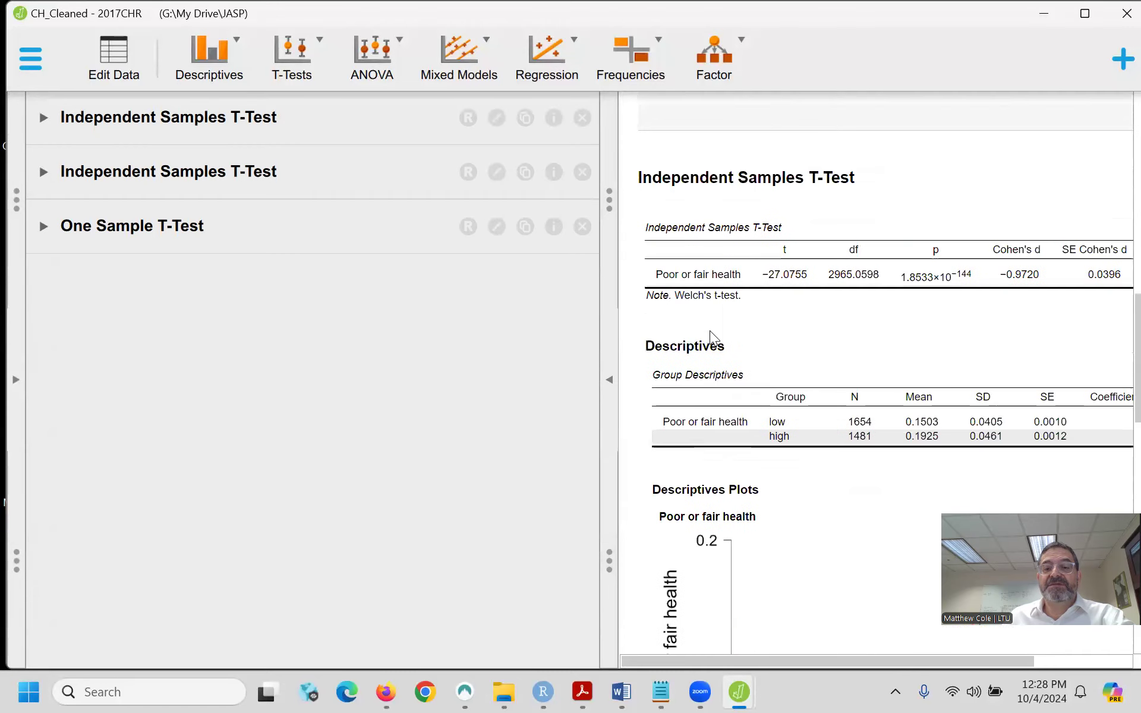
{"action": "left_click", "coordinate": [716, 113]}
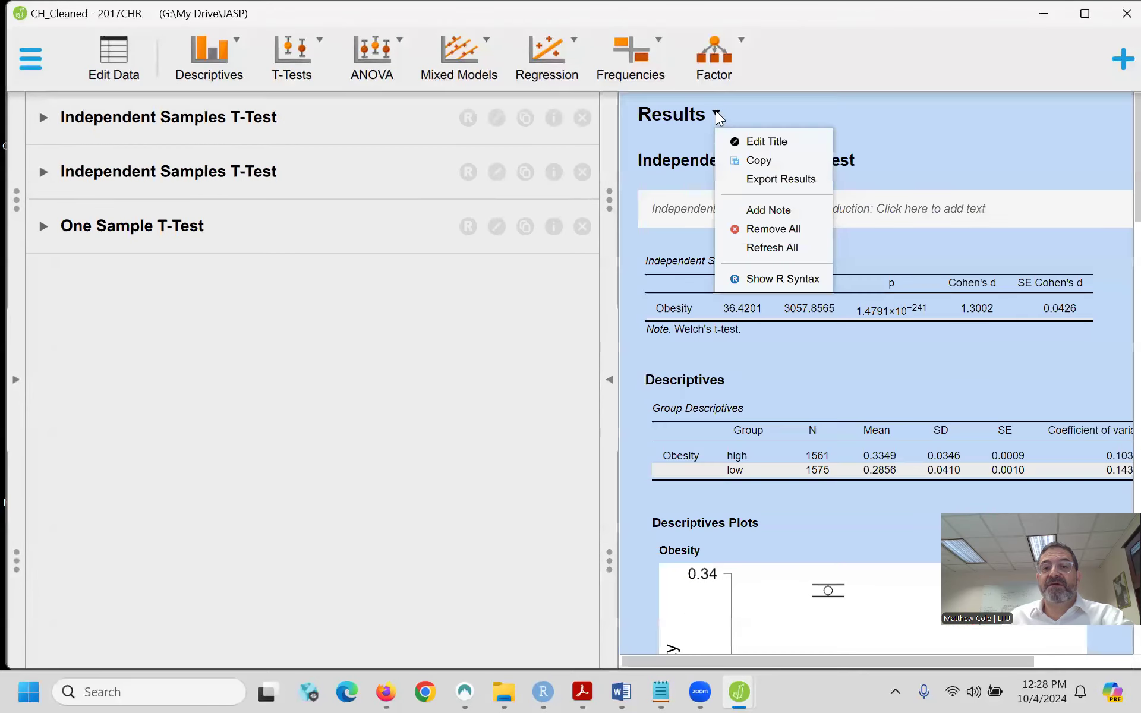
{"action": "left_click", "coordinate": [762, 180]}
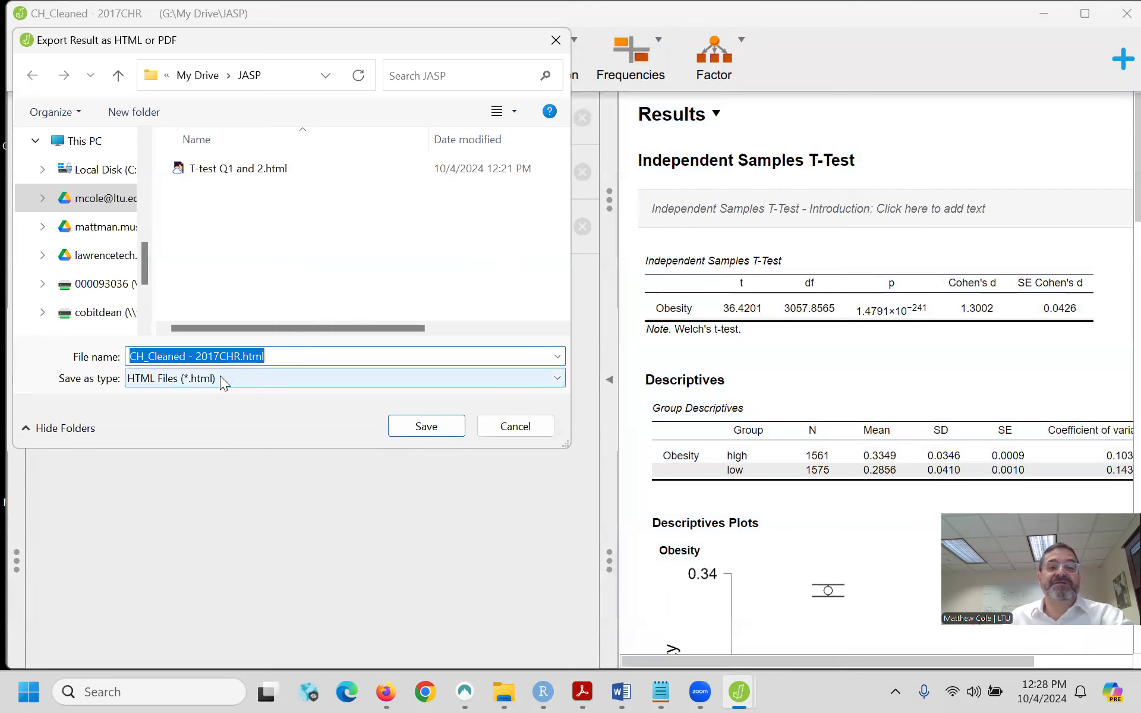
{"action": "left_click", "coordinate": [254, 379]}
{"action": "left_click", "coordinate": [526, 434]}
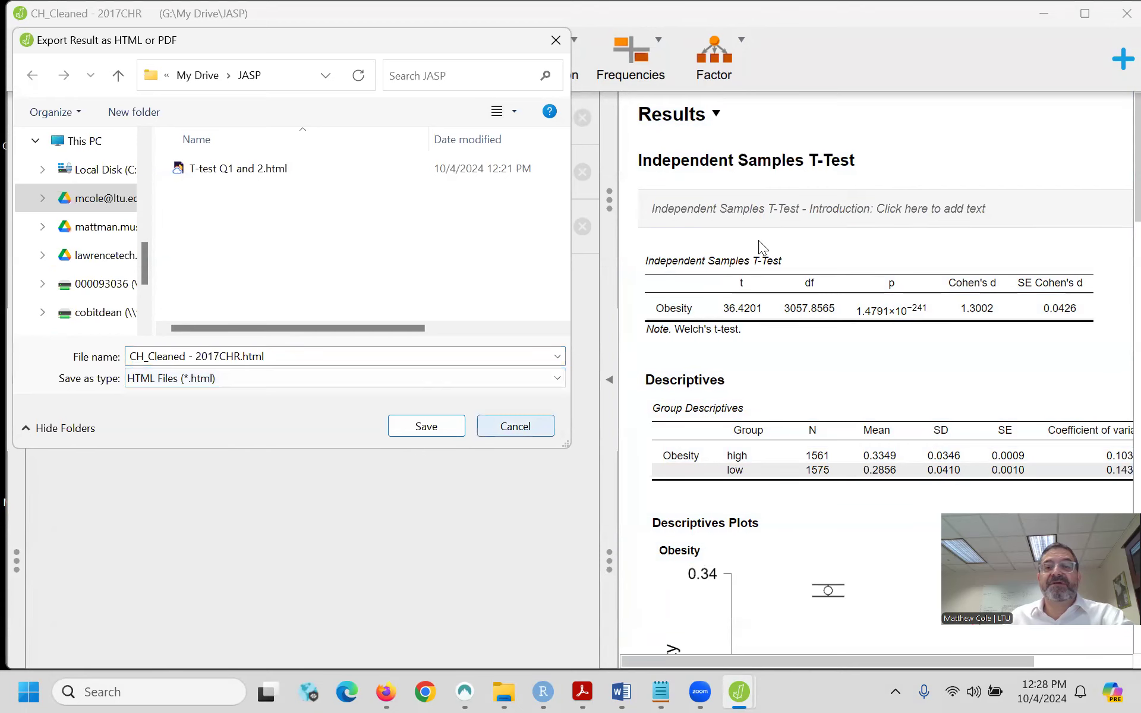
{"action": "left_click", "coordinate": [516, 427]}
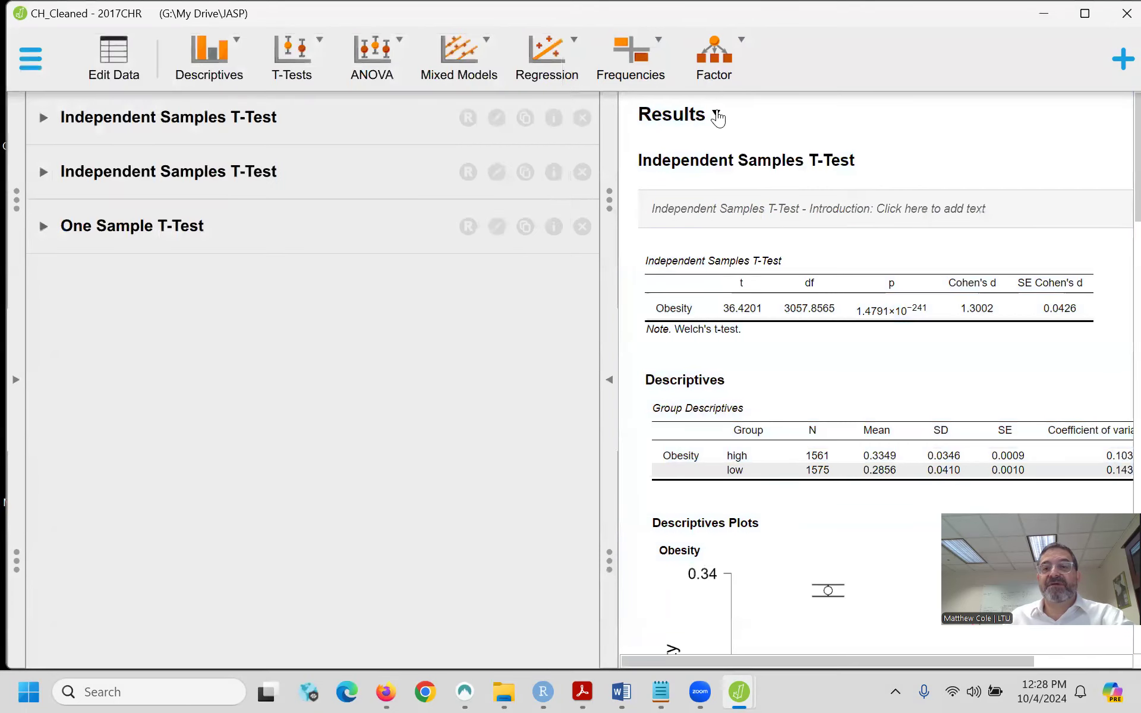
- Check the options for the overall Results heading and return to the Moon and Aggression window
{"action": "left_click", "coordinate": [716, 113]}
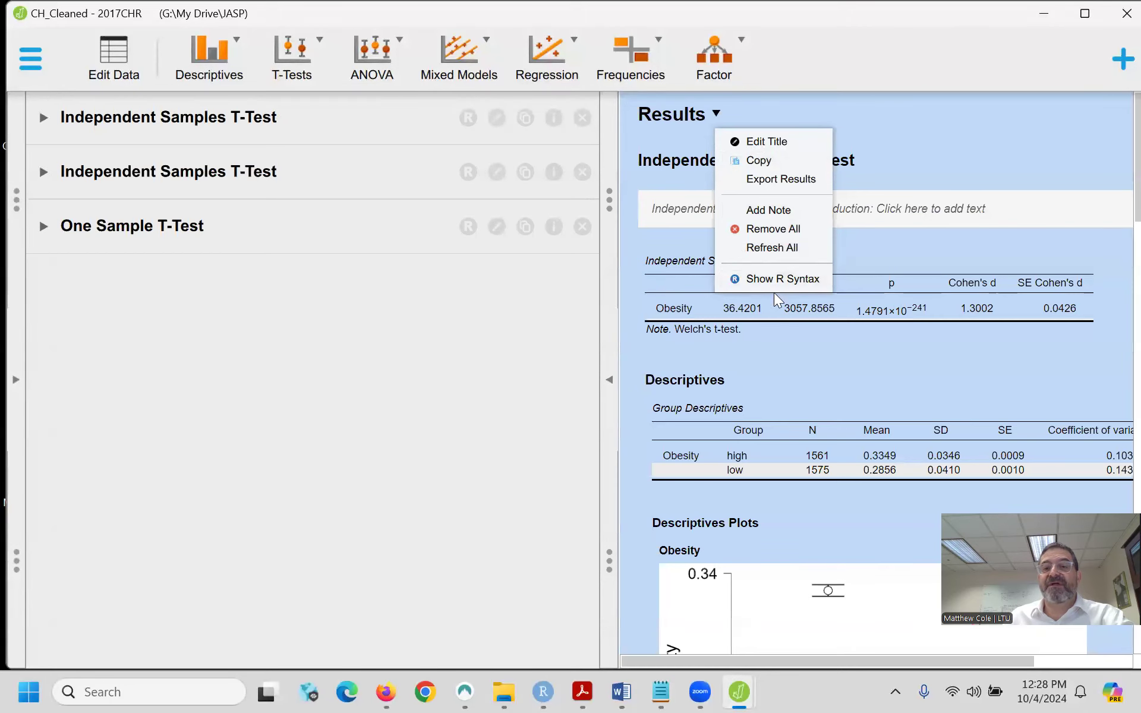
{"action": "left_click", "coordinate": [962, 121]}
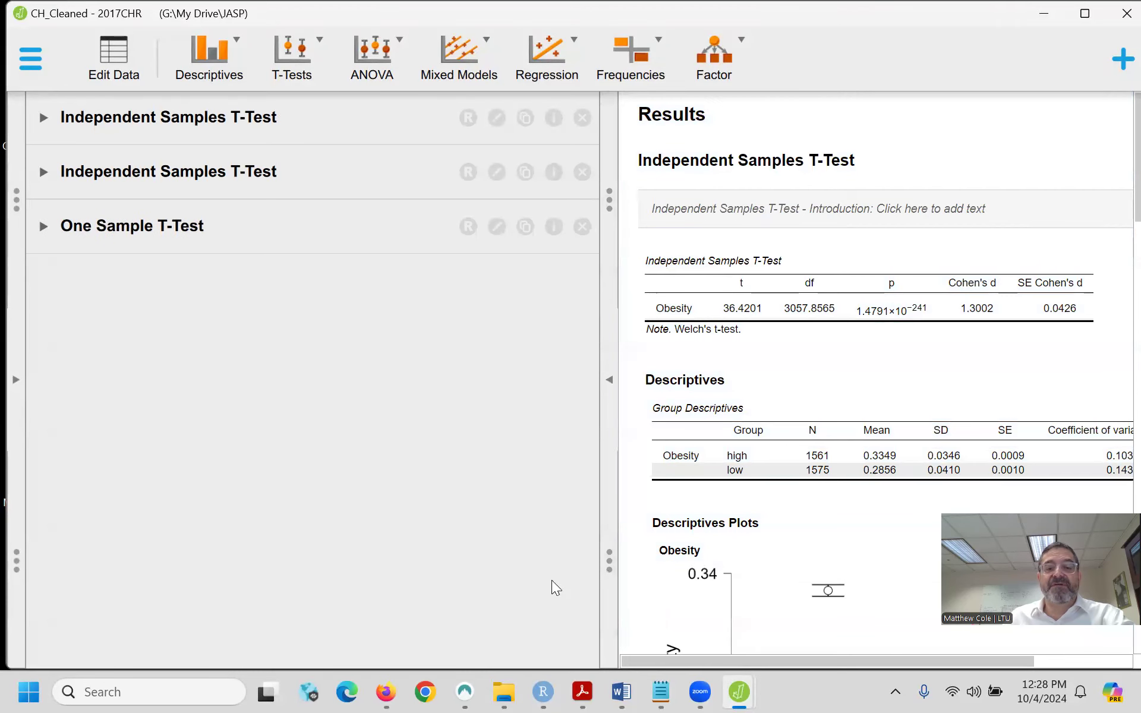
{"action": "mouse_move", "coordinate": [744, 689]}
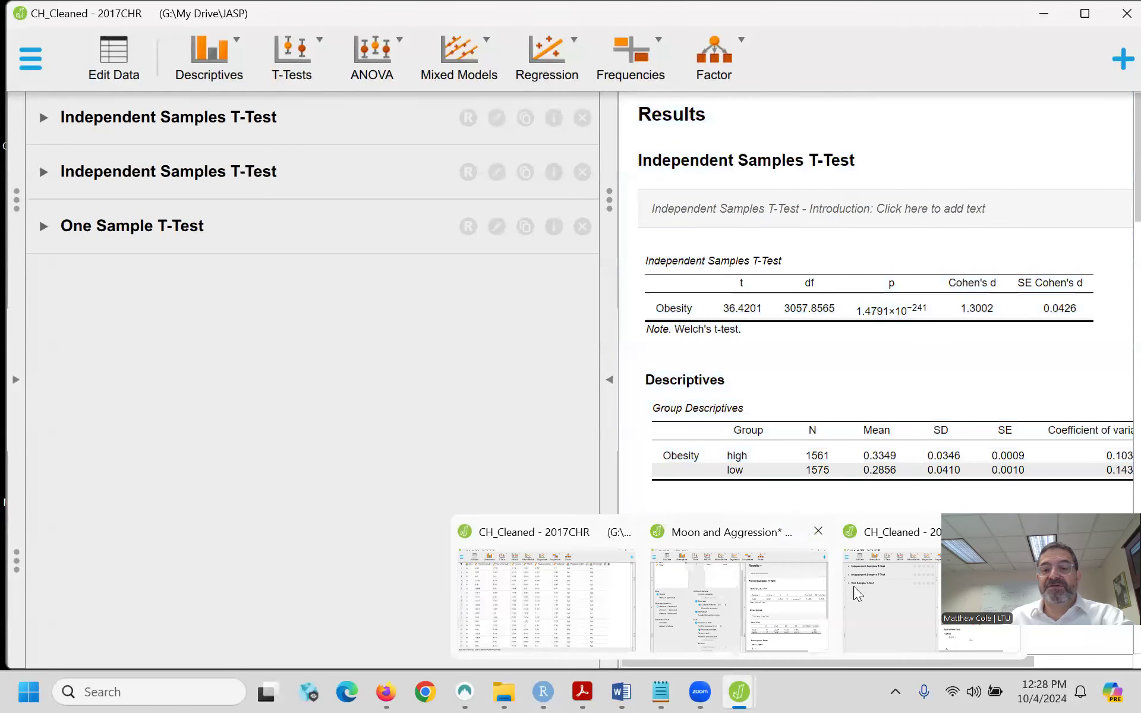
{"action": "left_click", "coordinate": [726, 574]}
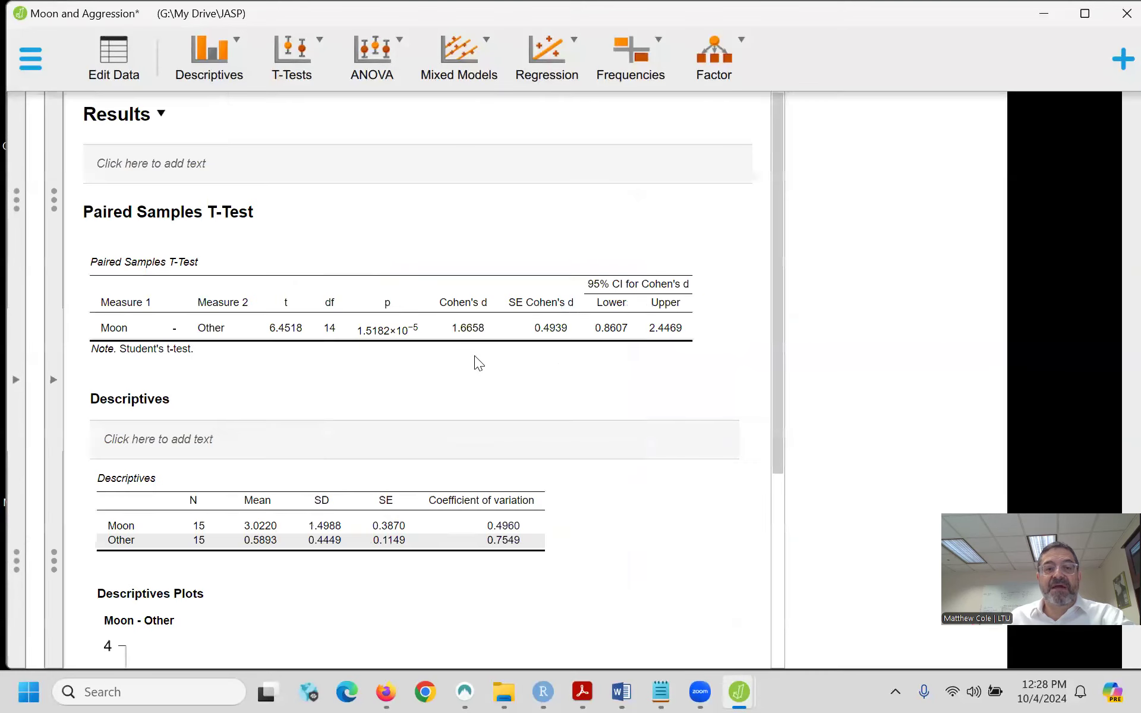
- Widen the output area and review the paired samples t-test table, descriptives and Moon - Other plot
{"action": "left_click", "coordinate": [610, 380]}
{"action": "scroll", "coordinate": [427, 381], "scroll_direction": "down", "scroll_amount": 5}
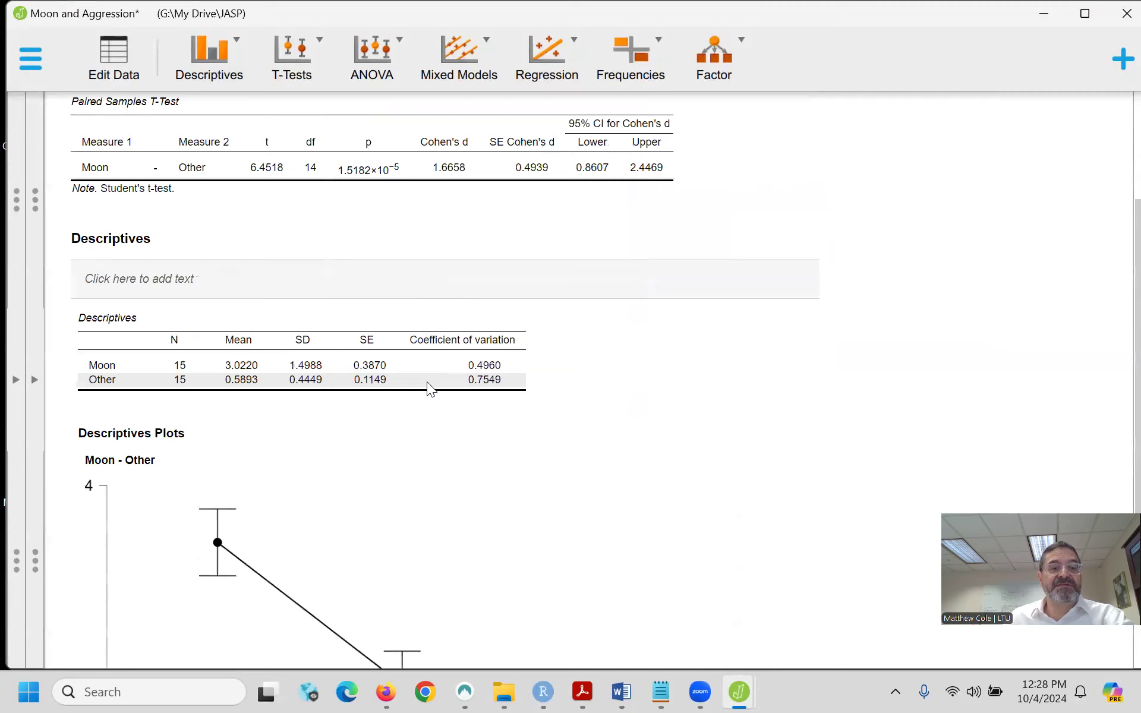
{"action": "scroll", "coordinate": [427, 381], "scroll_direction": "up", "scroll_amount": 1}
{"action": "scroll", "coordinate": [427, 381], "scroll_direction": "up", "scroll_amount": 1}
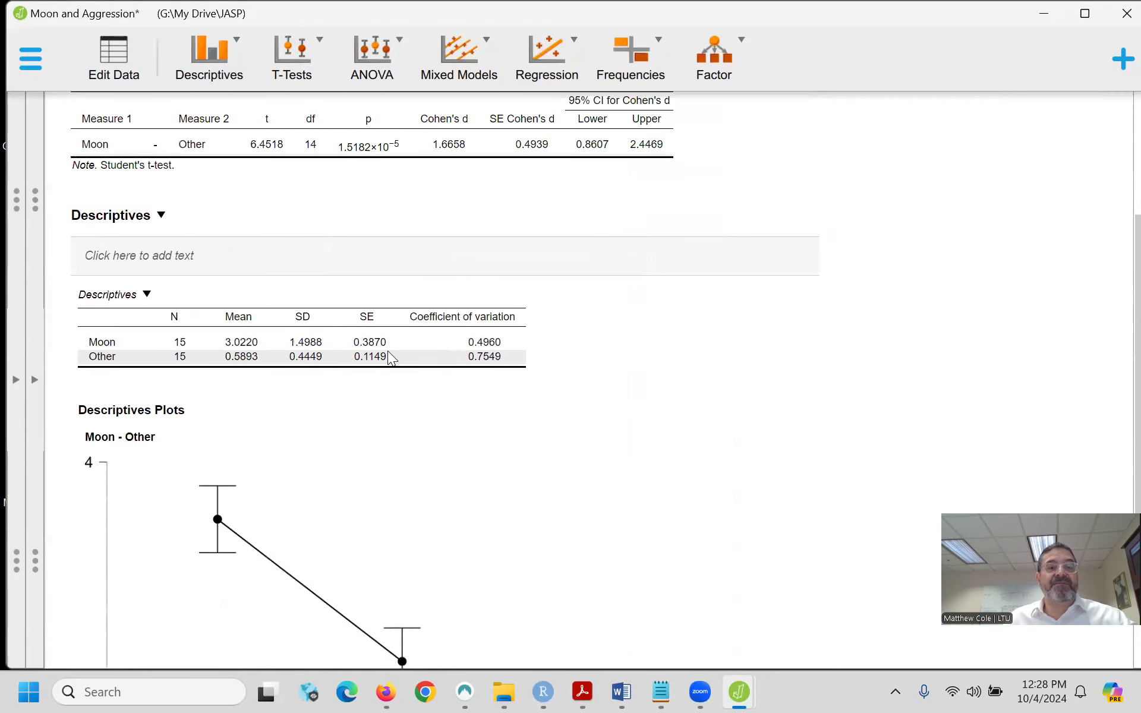
{"action": "scroll", "coordinate": [387, 351], "scroll_direction": "up", "scroll_amount": 2}
{"action": "scroll", "coordinate": [275, 219], "scroll_direction": "up", "scroll_amount": 1}
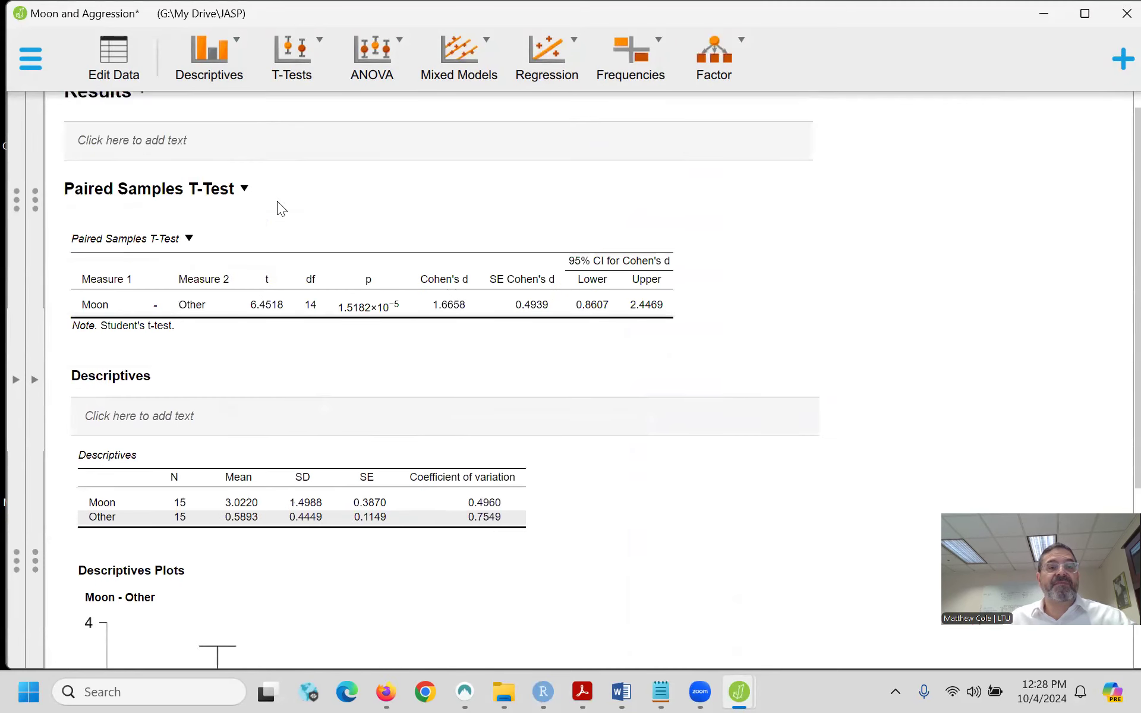
- Begin the note beneath the Results heading with "Results of a paired samples t-test found disruptive behaviors in a sample of"
{"action": "left_click", "coordinate": [226, 135]}
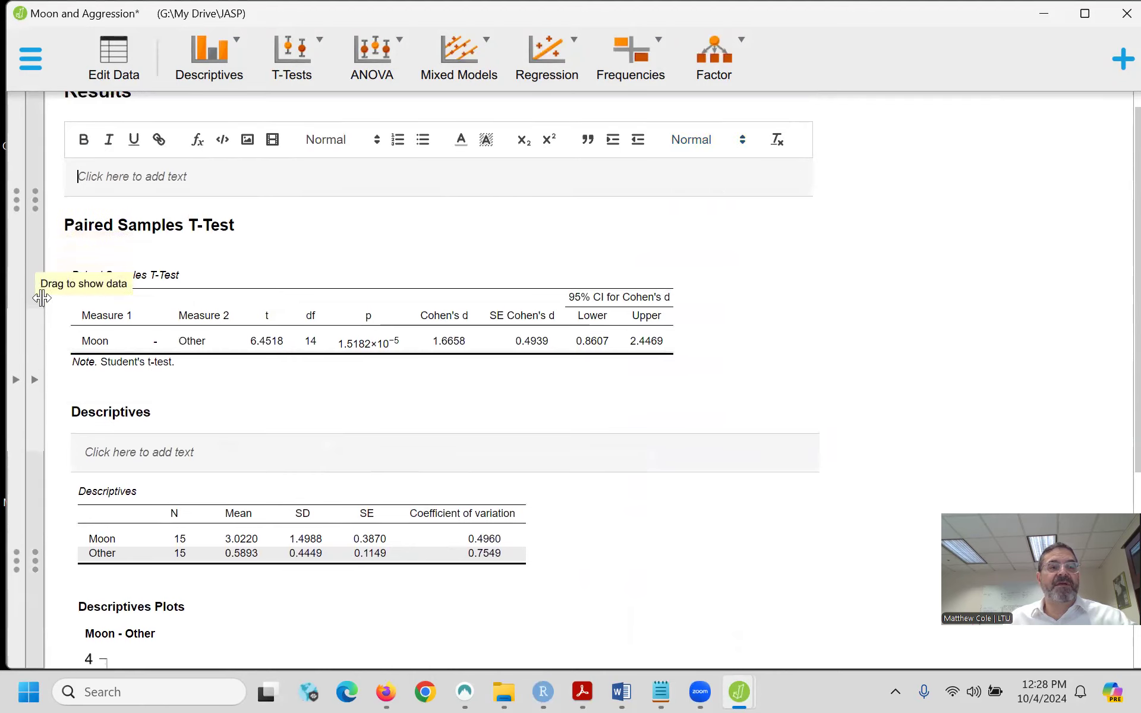
{"action": "left_click_drag", "start_coordinate": [15, 568], "coordinate": [163, 499]}
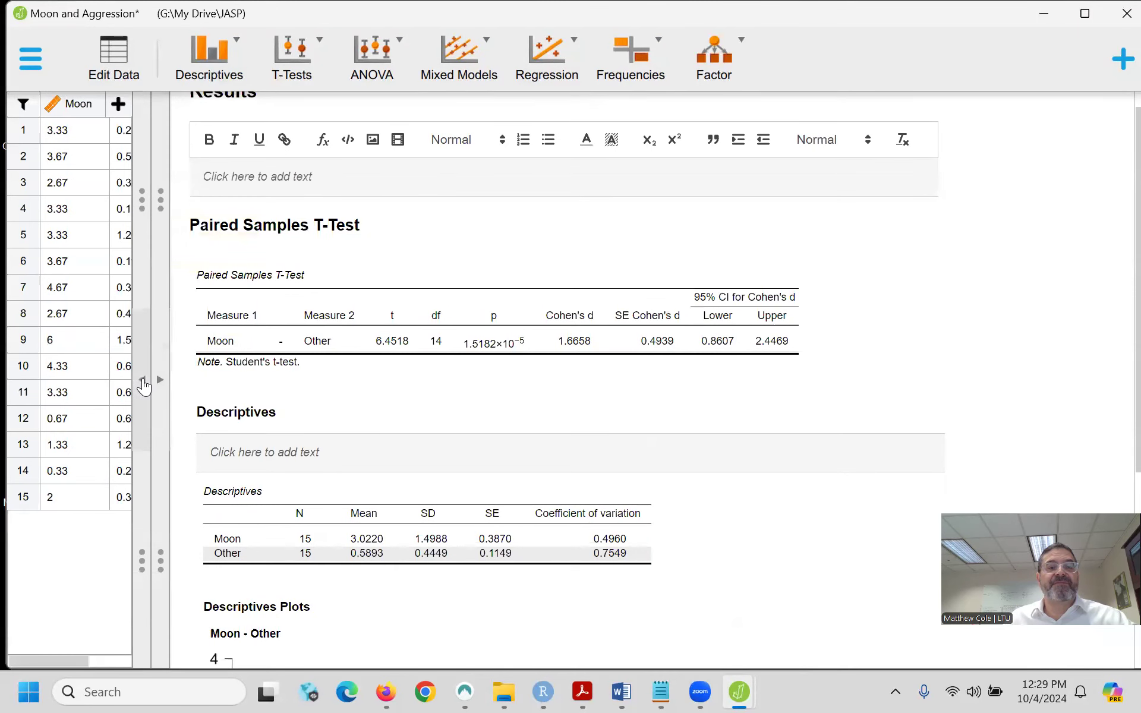
{"action": "left_click", "coordinate": [143, 379]}
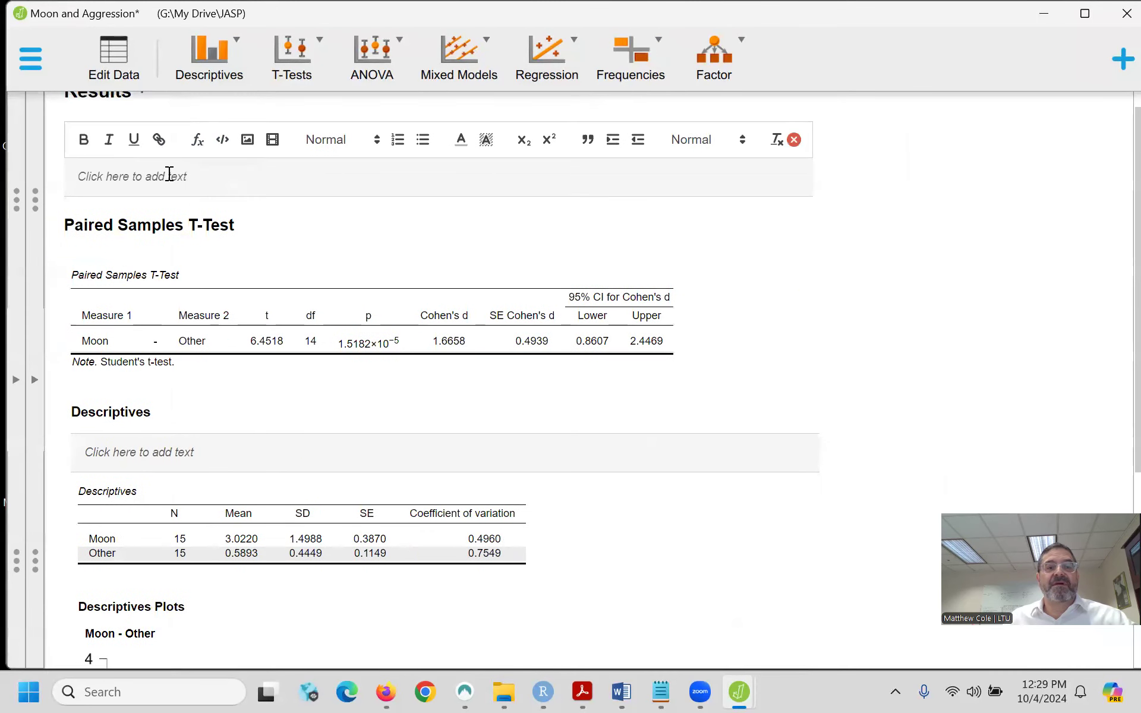
{"action": "type", "text": "Res"}
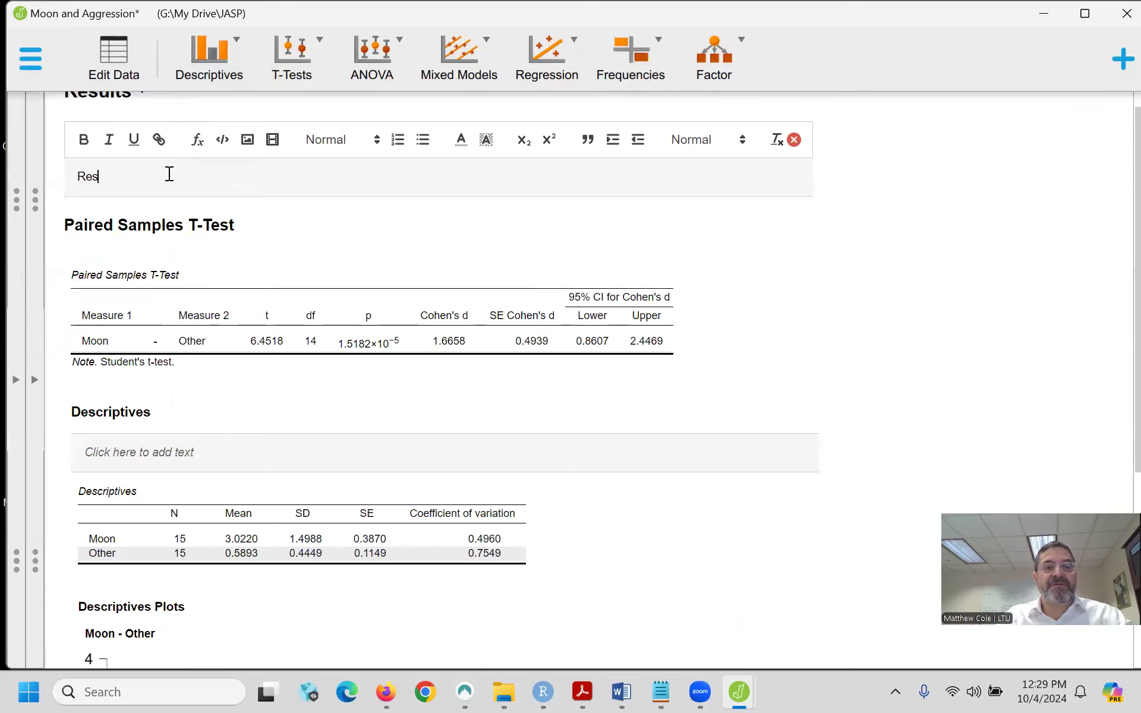
{"action": "type", "text": "ults of a pa"}
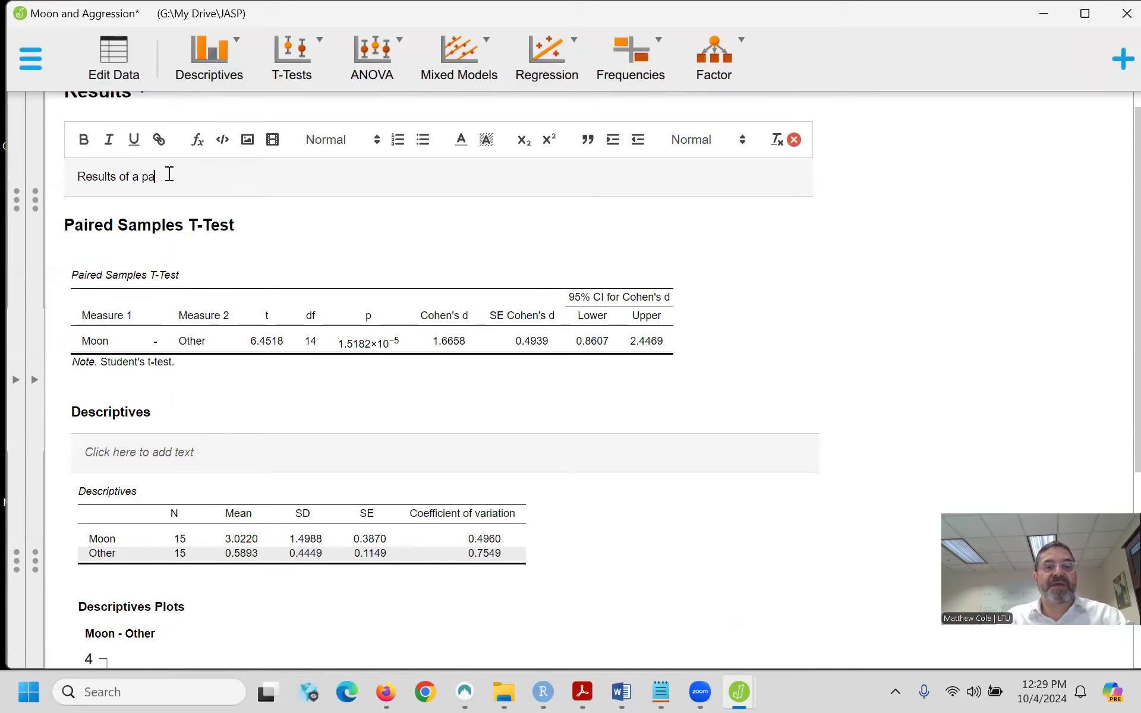
{"action": "type", "text": "ired samples t-test found"}
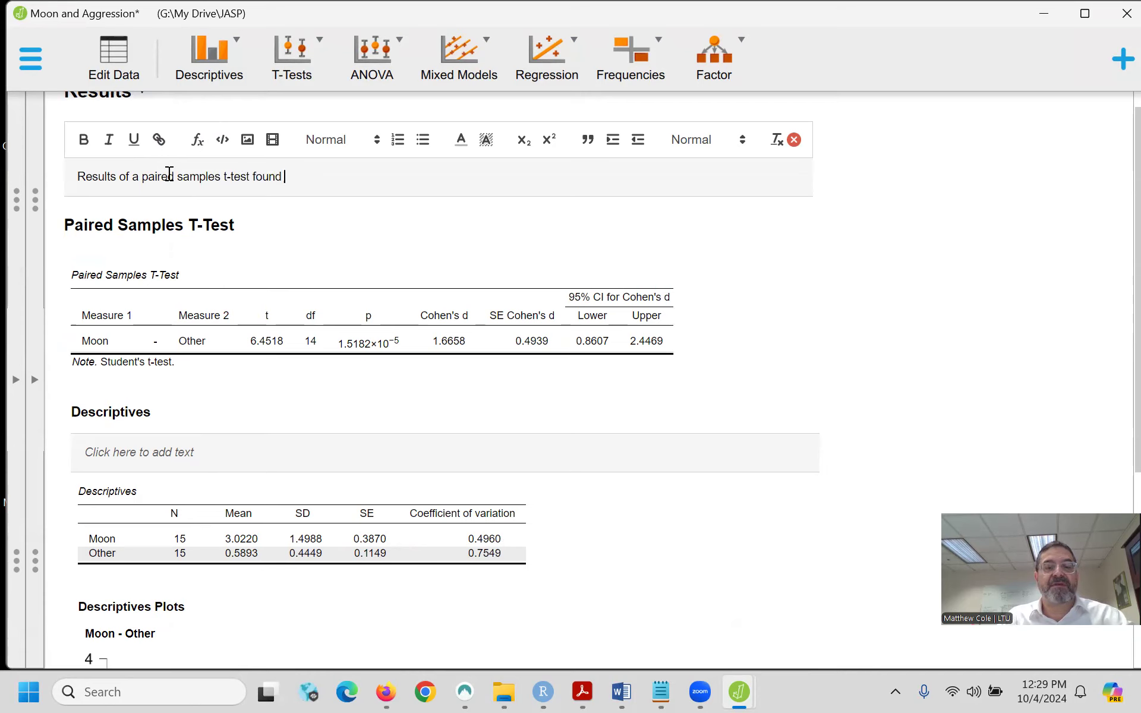
{"action": "type", "text": "disruptive behaviors"}
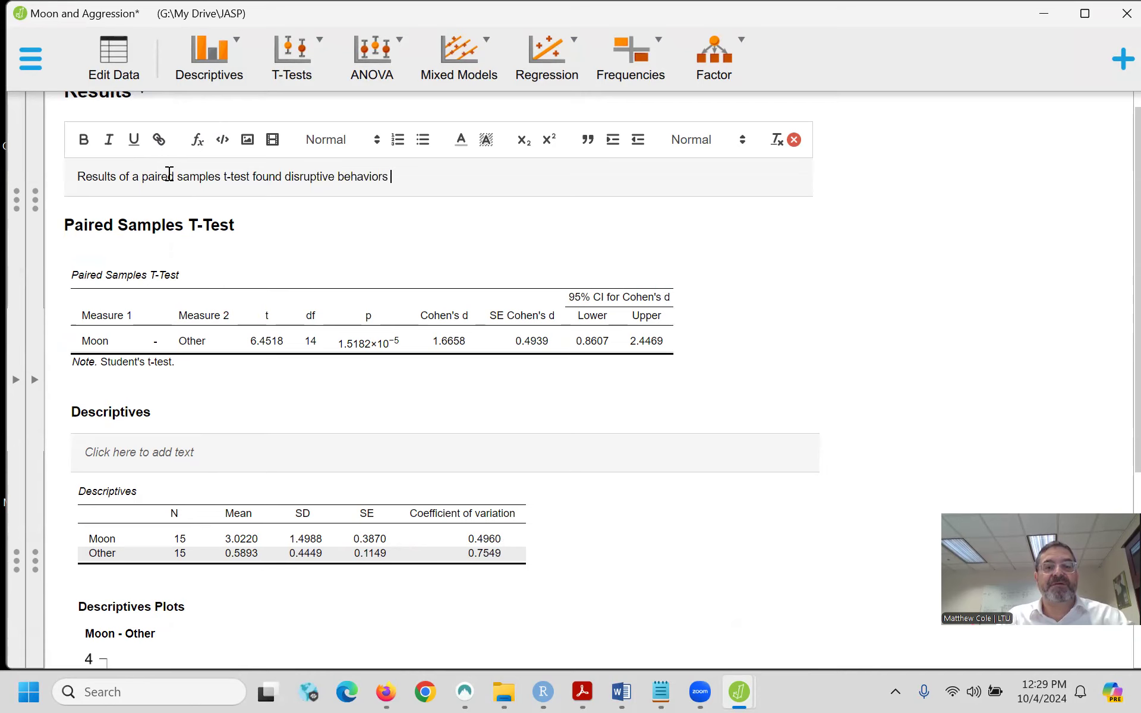
{"action": "type", "text": " in a sample of"}
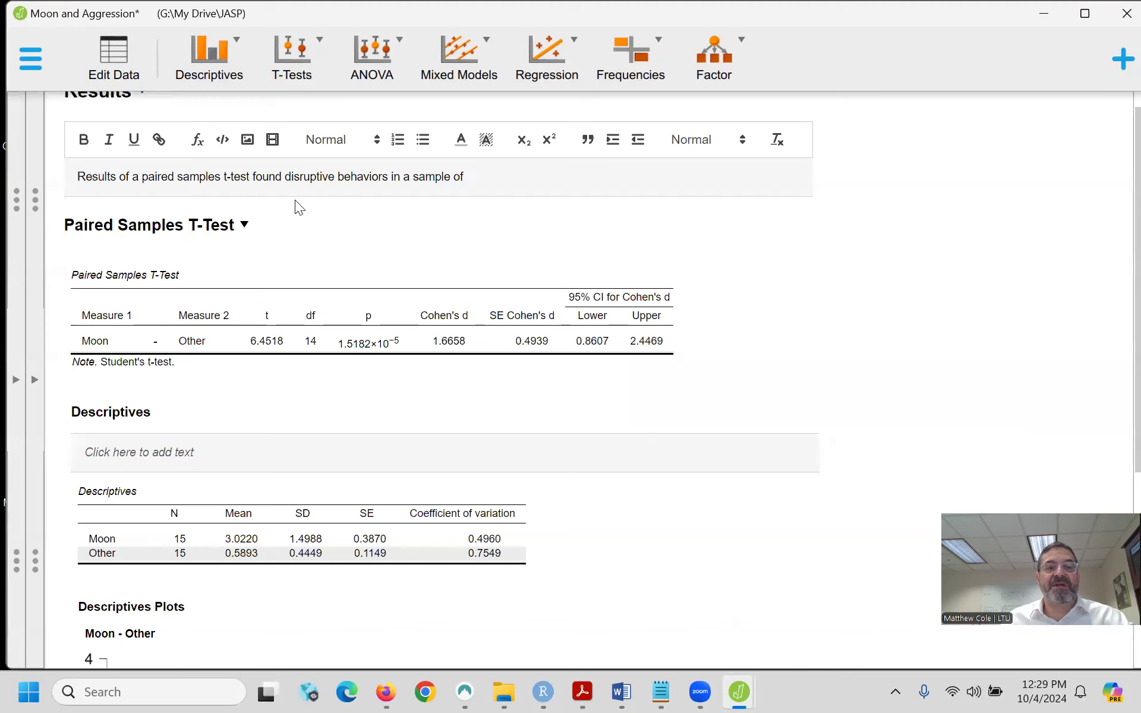
- Insert "in a sample of 15 dementia patients" after "t-test" in the Results note
{"action": "left_click", "coordinate": [226, 176]}
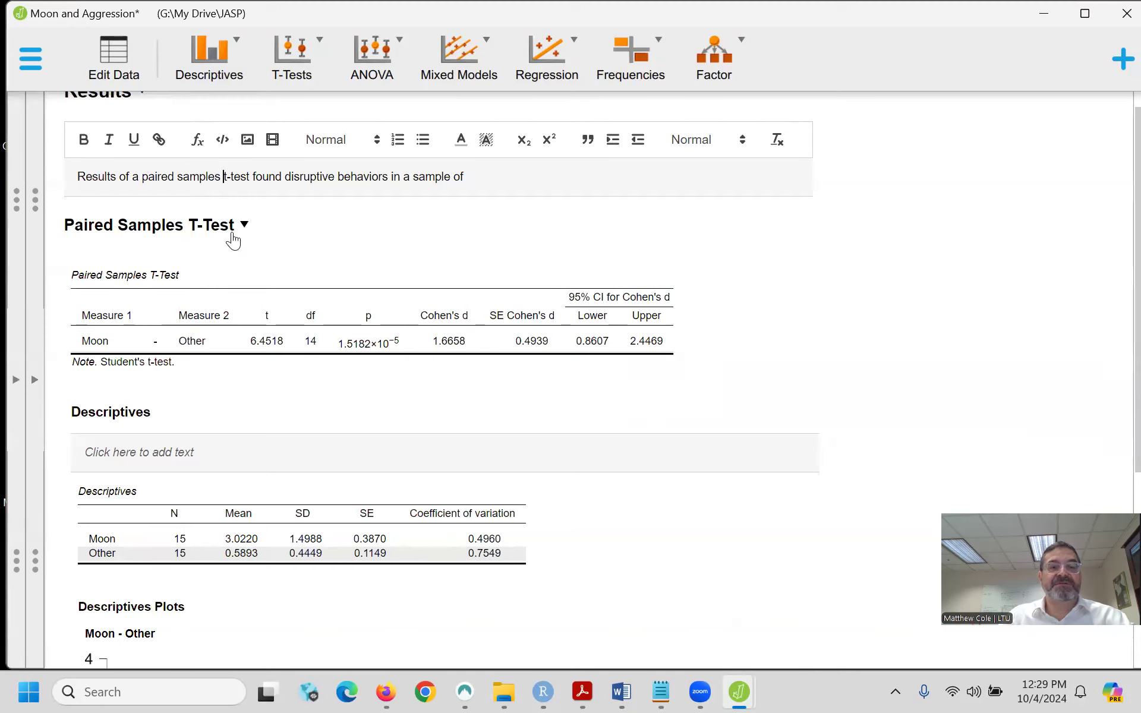
{"action": "type", "text": "in a sample of"}
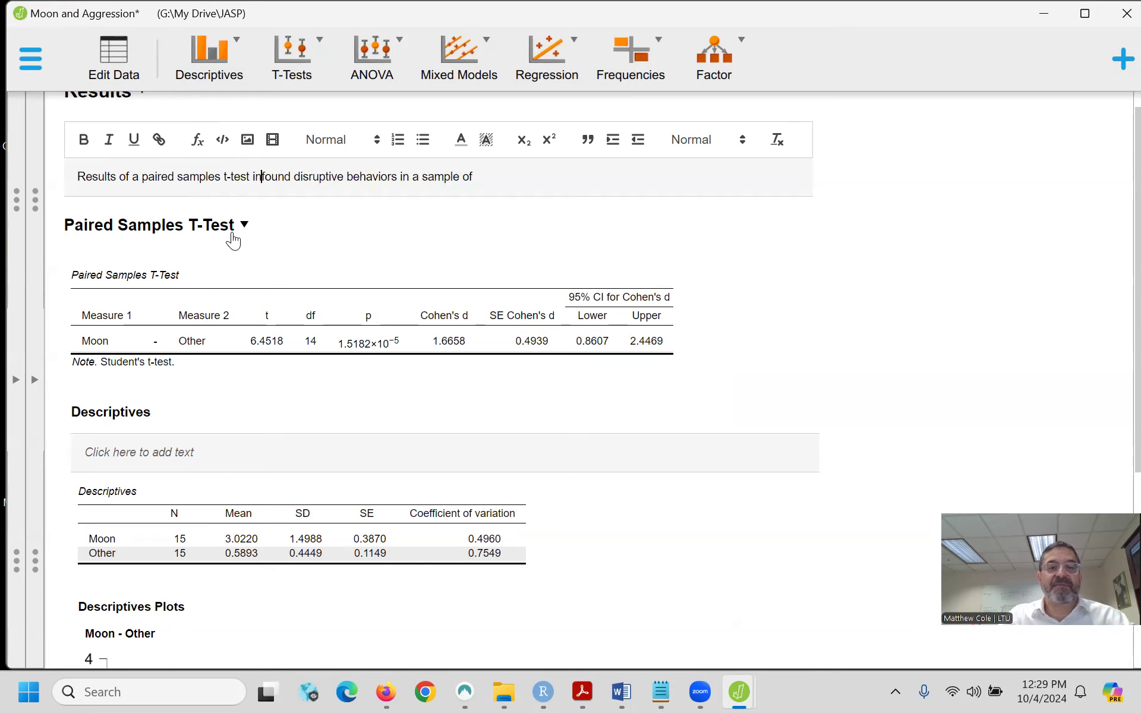
{"action": "type", "text": " 15 "}
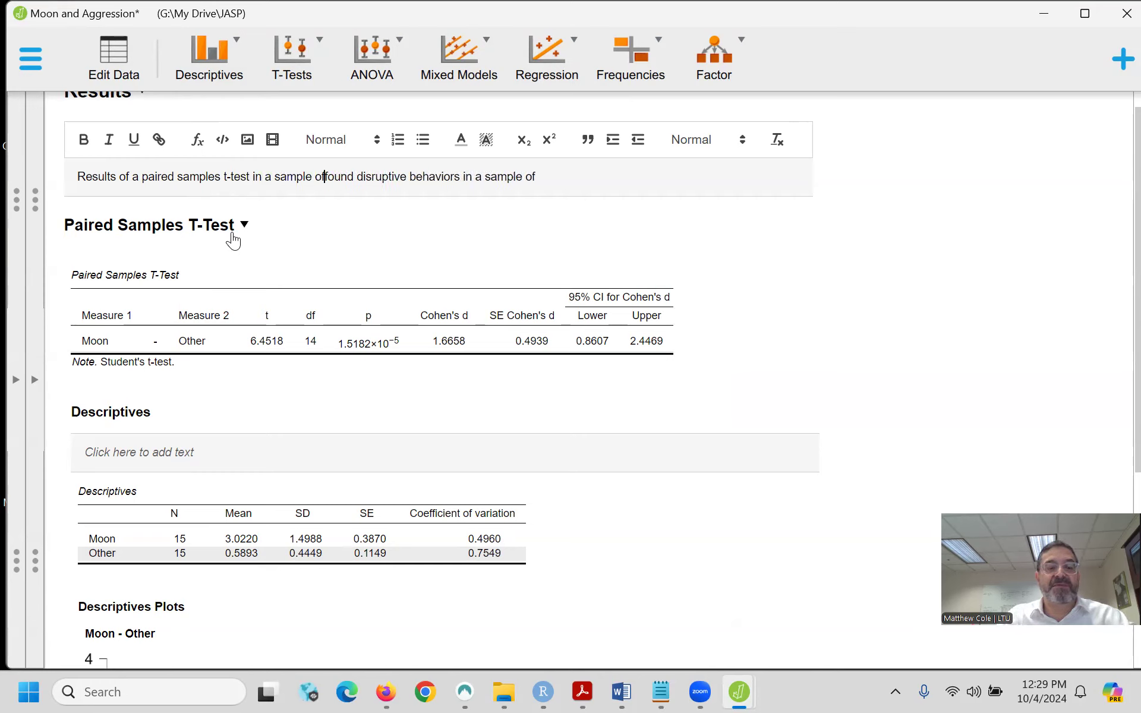
{"action": "type", "text": "patie"}
{"action": "key", "text": "BackSpace"}
{"action": "key", "text": "BackSpace"}
{"action": "key", "text": "BackSpace"}
{"action": "key", "text": "BackSpace"}
{"action": "key", "text": "BackSpace"}
{"action": "type", "text": "dementia patients"}
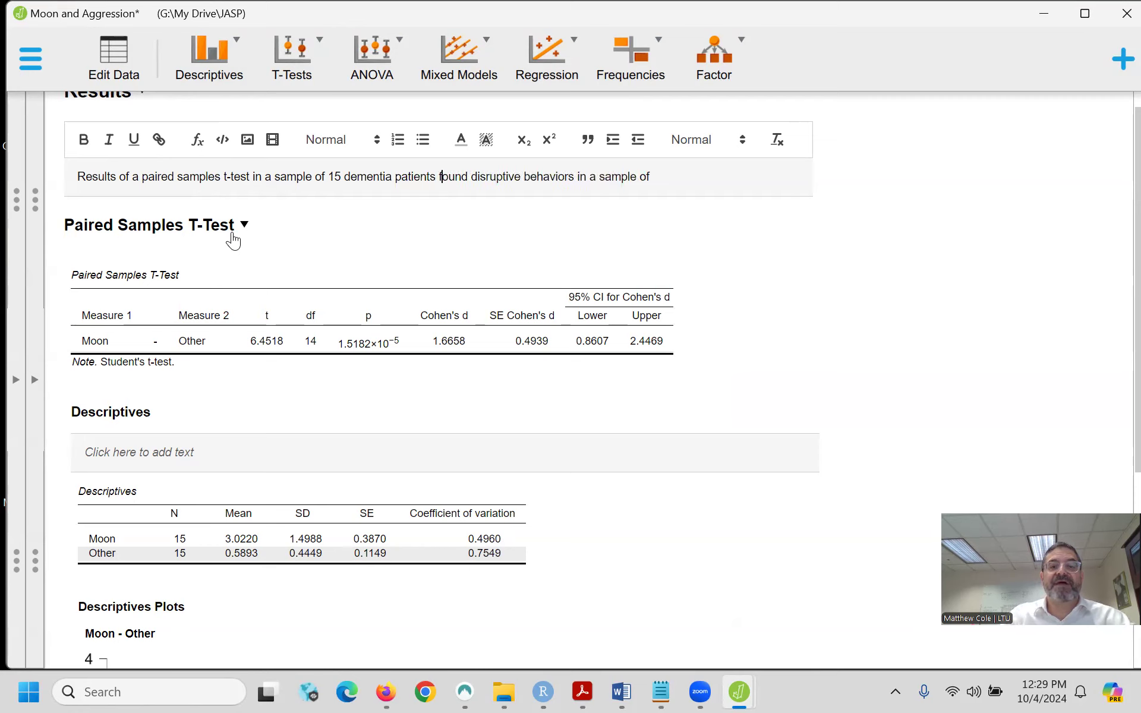
- Insert "significanlty more" before "disruptive behaviors" in the Results note
{"action": "key", "text": "Right"}
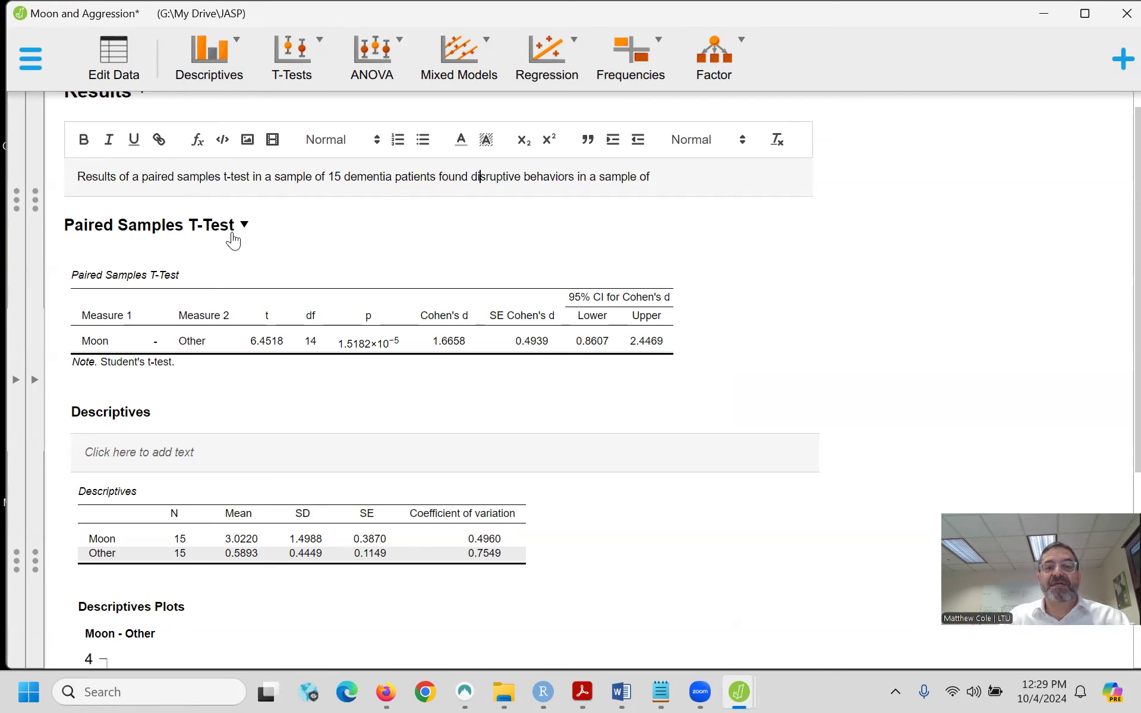
{"action": "type", "text": "si"}
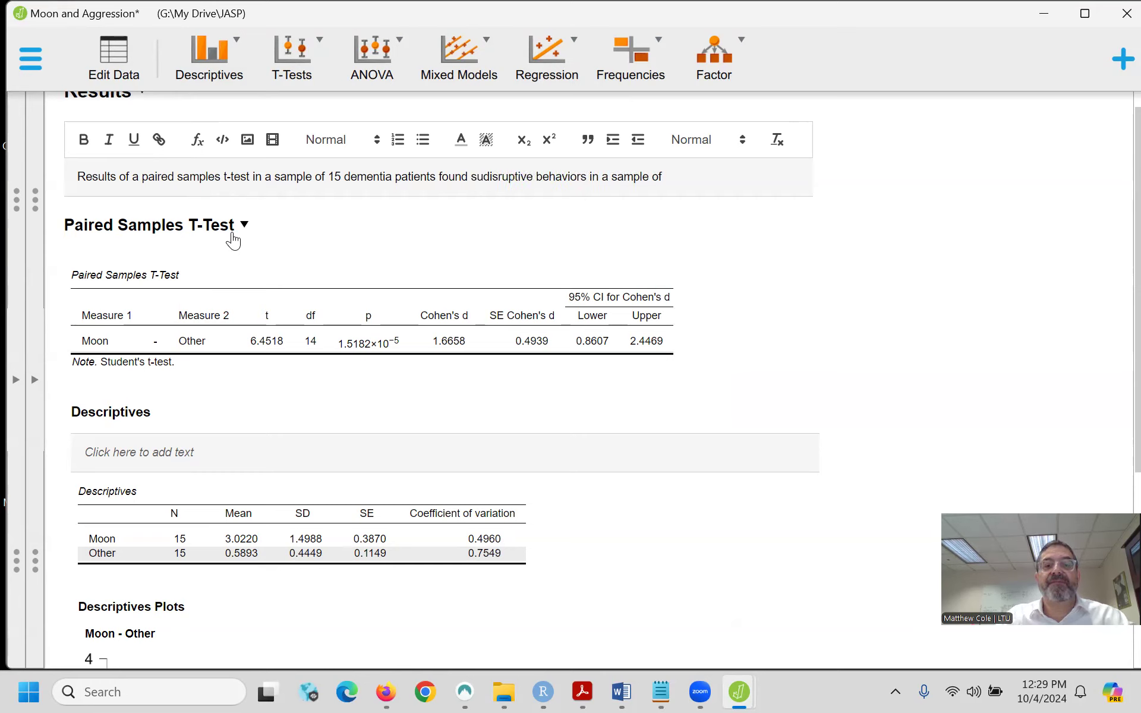
{"action": "type", "text": "gnifi"}
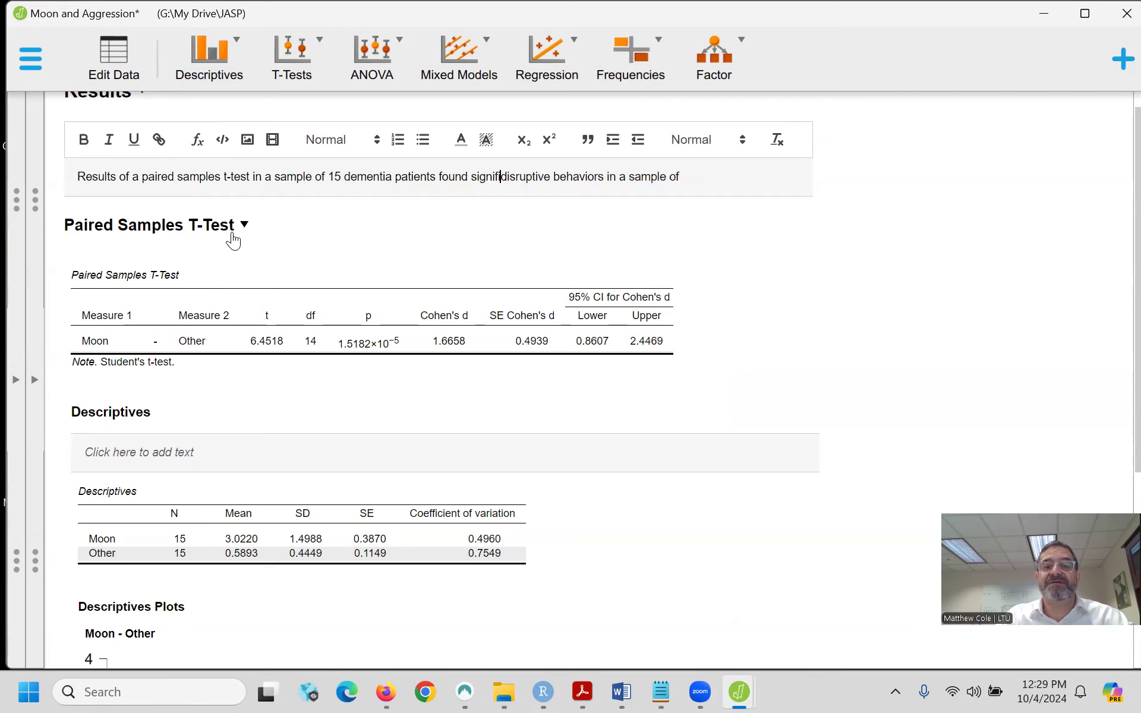
{"action": "type", "text": "canlty"}
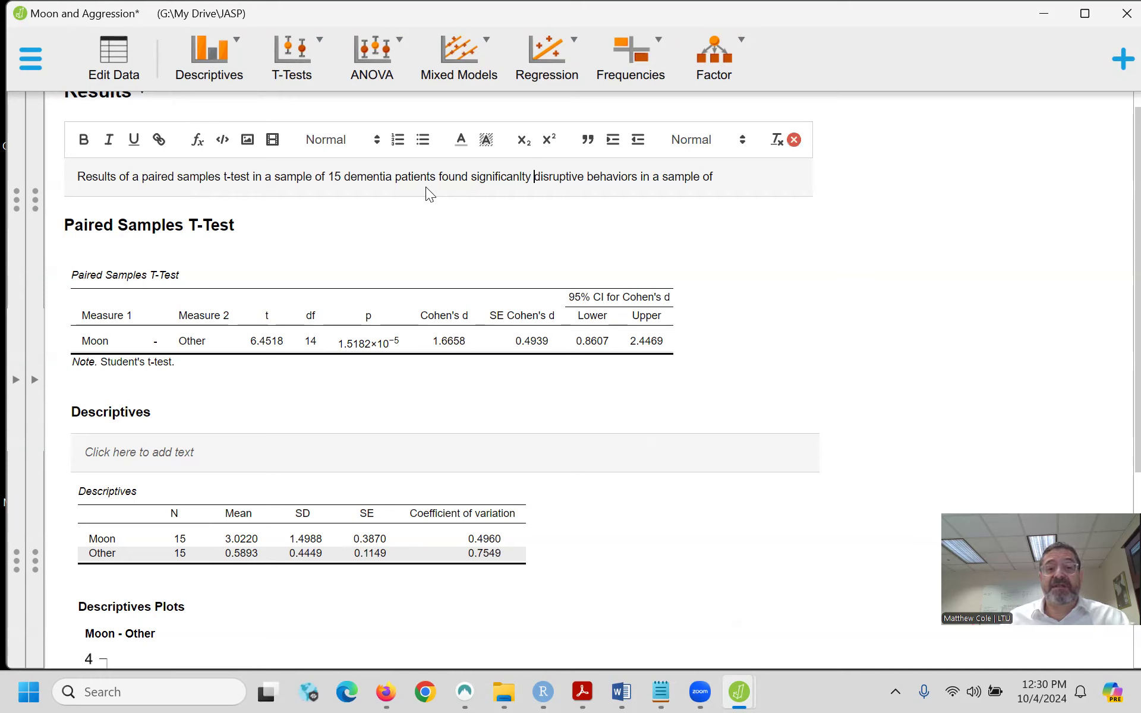
{"action": "type", "text": "more"}
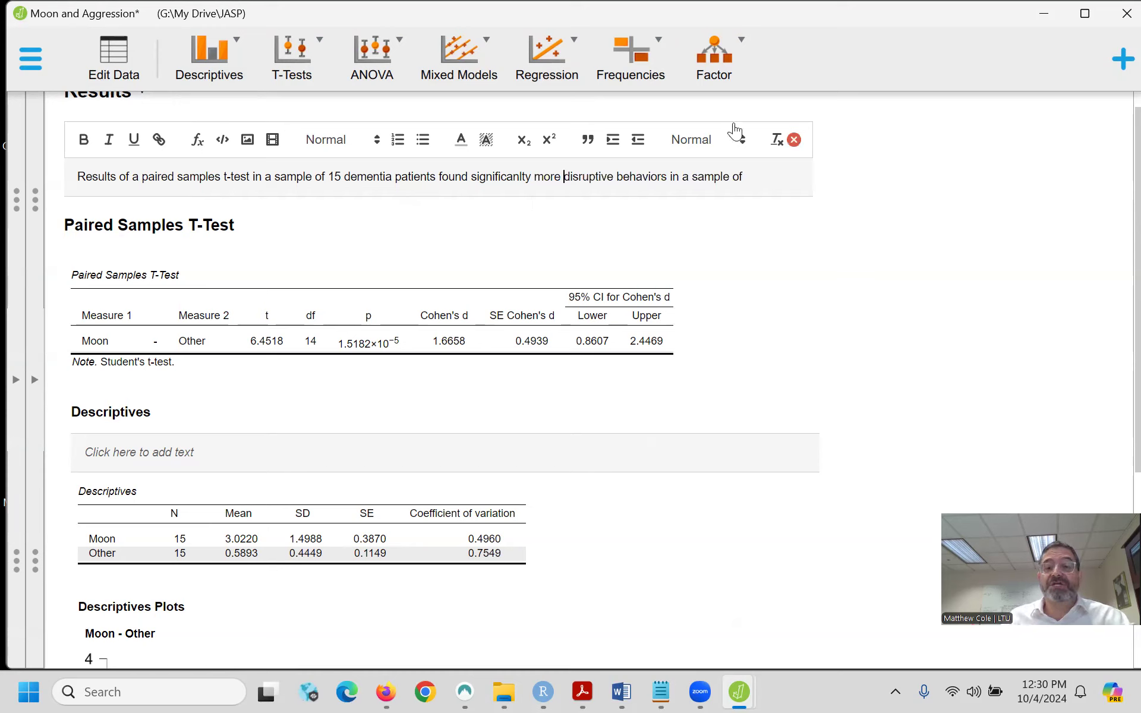
- Replace the trailing "in a sample of" in the Results note with "during the full moon than the other moon cycles"
{"action": "left_click", "coordinate": [759, 177]}
{"action": "key", "text": "BackSpace"}
{"action": "key", "text": "BackSpace"}
{"action": "key", "text": "BackSpace"}
{"action": "key", "text": "BackSpace"}
{"action": "key", "text": "BackSpace"}
{"action": "key", "text": "BackSpace"}
{"action": "key", "text": "BackSpace"}
{"action": "key", "text": "BackSpace"}
{"action": "key", "text": "BackSpace"}
{"action": "key", "text": "BackSpace"}
{"action": "key", "text": "BackSpace"}
{"action": "key", "text": "BackSpace"}
{"action": "key", "text": "BackSpace"}
{"action": "key", "text": "BackSpace"}
{"action": "key", "text": "BackSpace"}
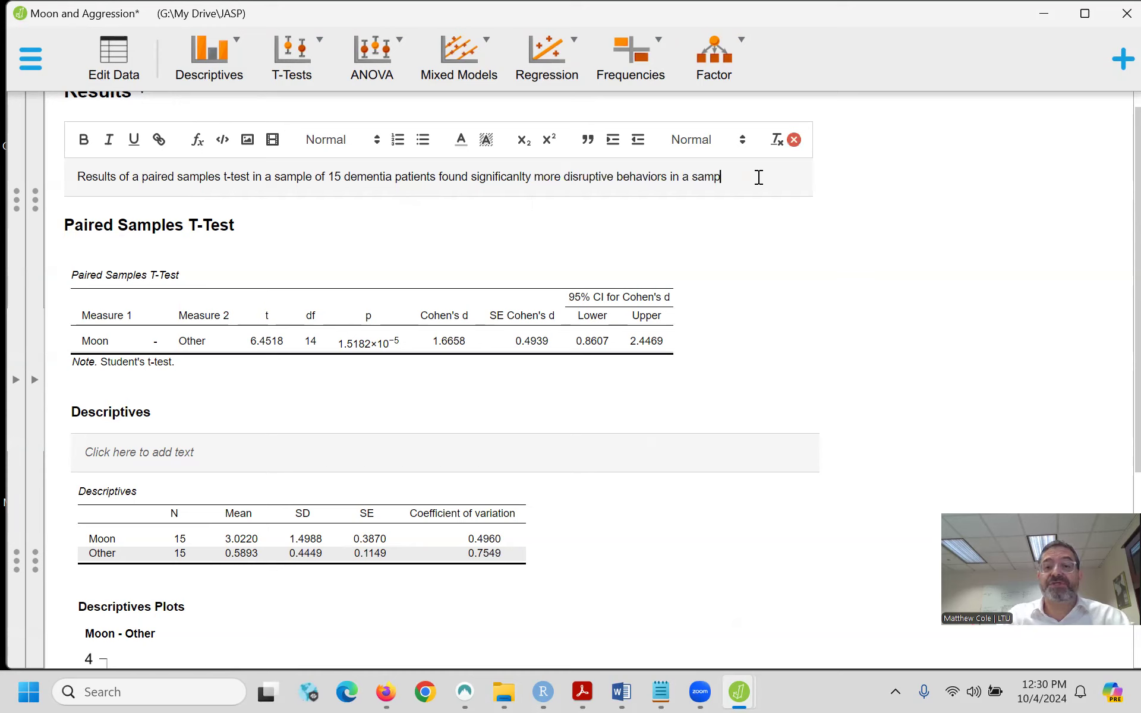
{"action": "type", "text": "during the fu"}
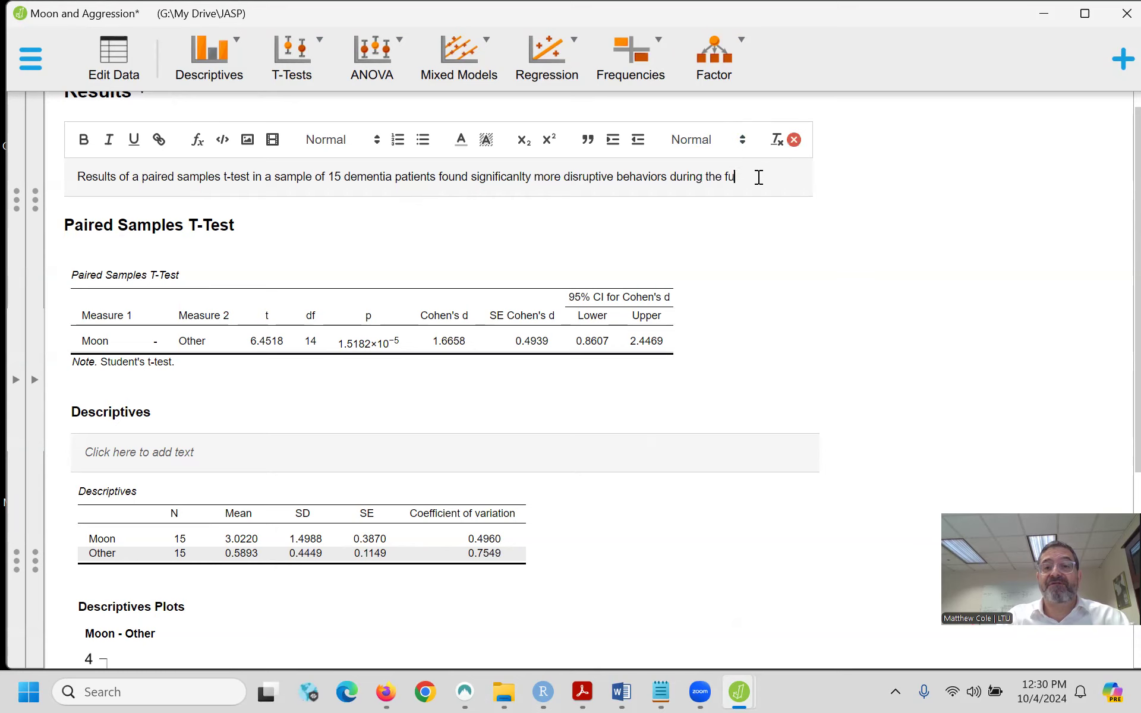
{"action": "type", "text": "ll moon than"}
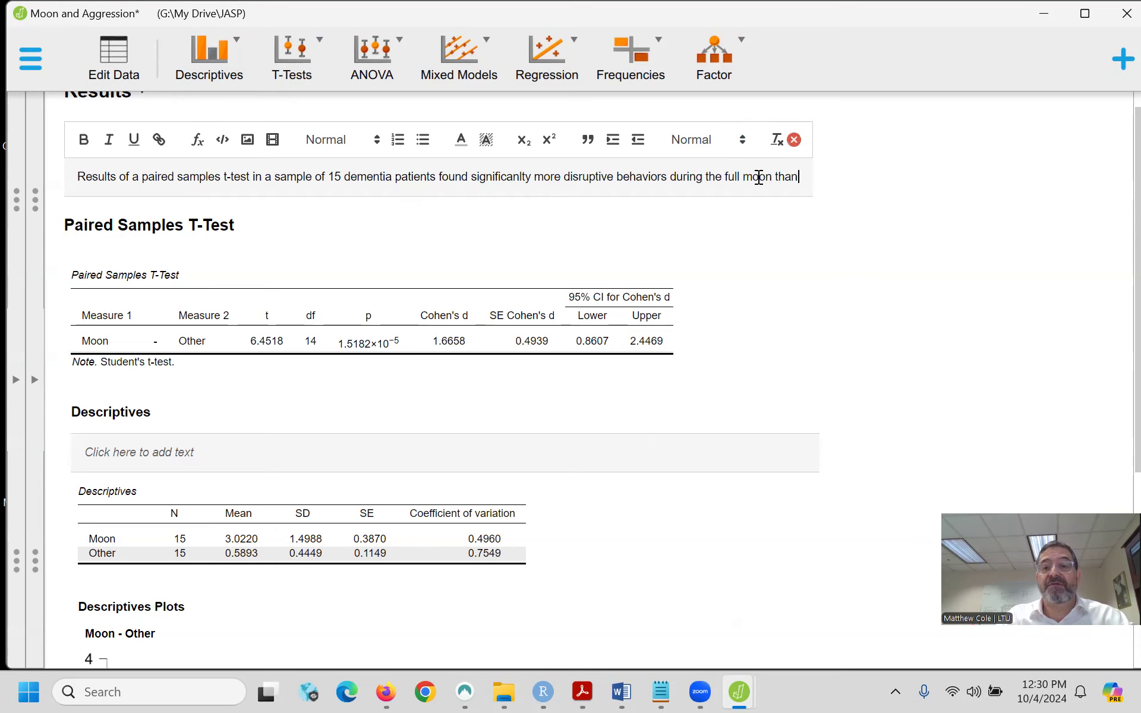
{"action": "type", "text": " the other m"}
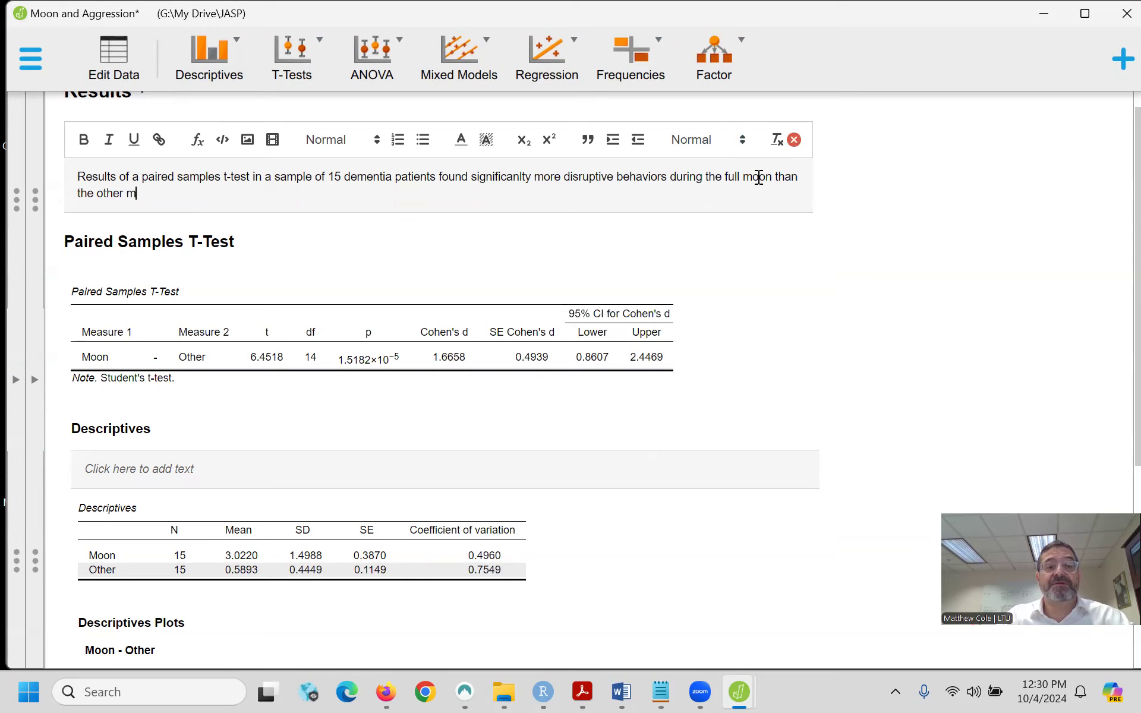
{"action": "type", "text": "oon cycles"}
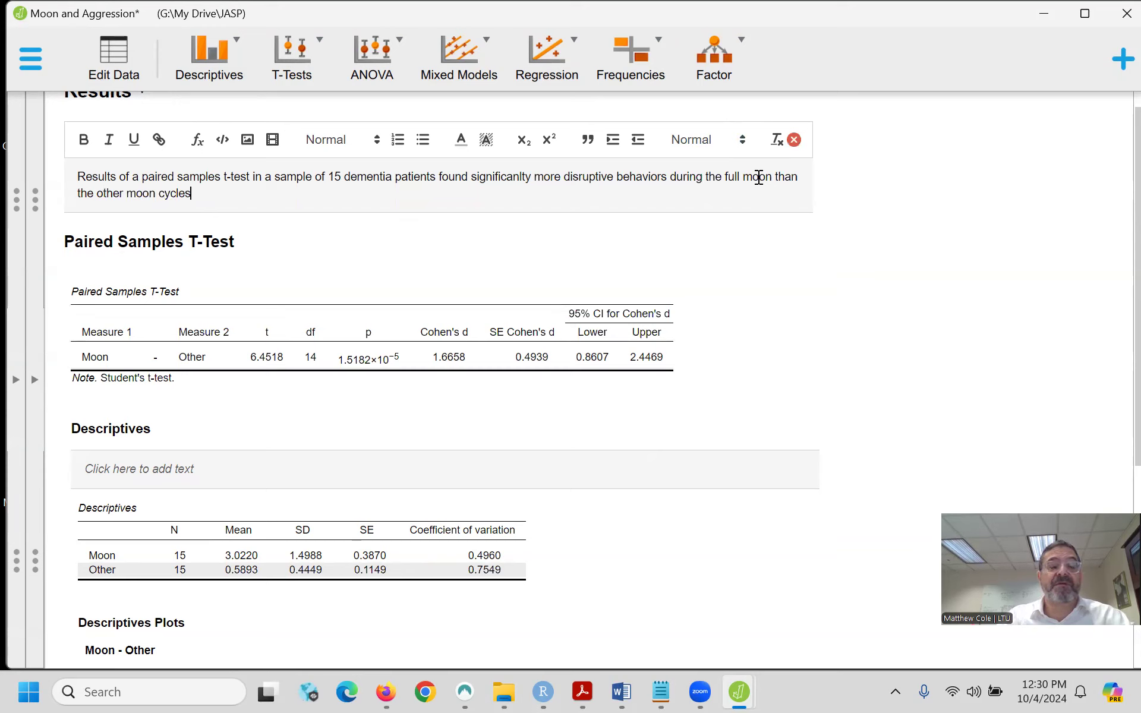
- Append the test statistics ": t(14) = 6.45, p < 0.001" to the end of the Results note
{"action": "type", "text": ": t*14"}
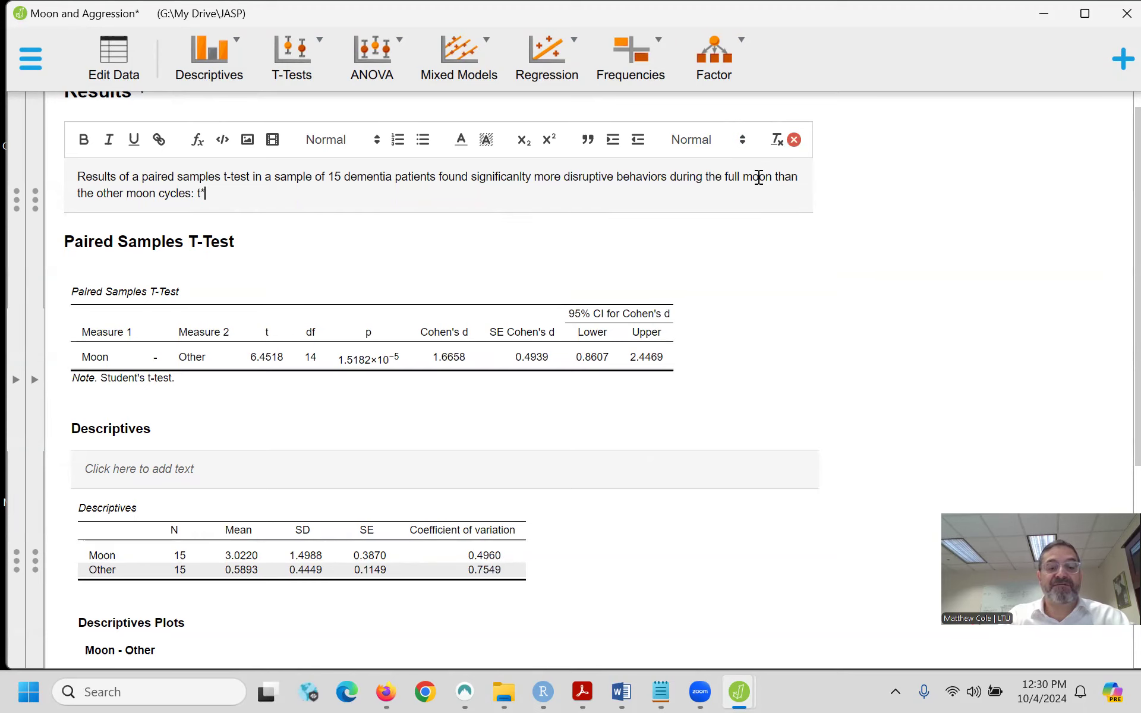
{"action": "key", "text": "BackSpace"}
{"action": "key", "text": "BackSpace"}
{"action": "key", "text": "BackSpace"}
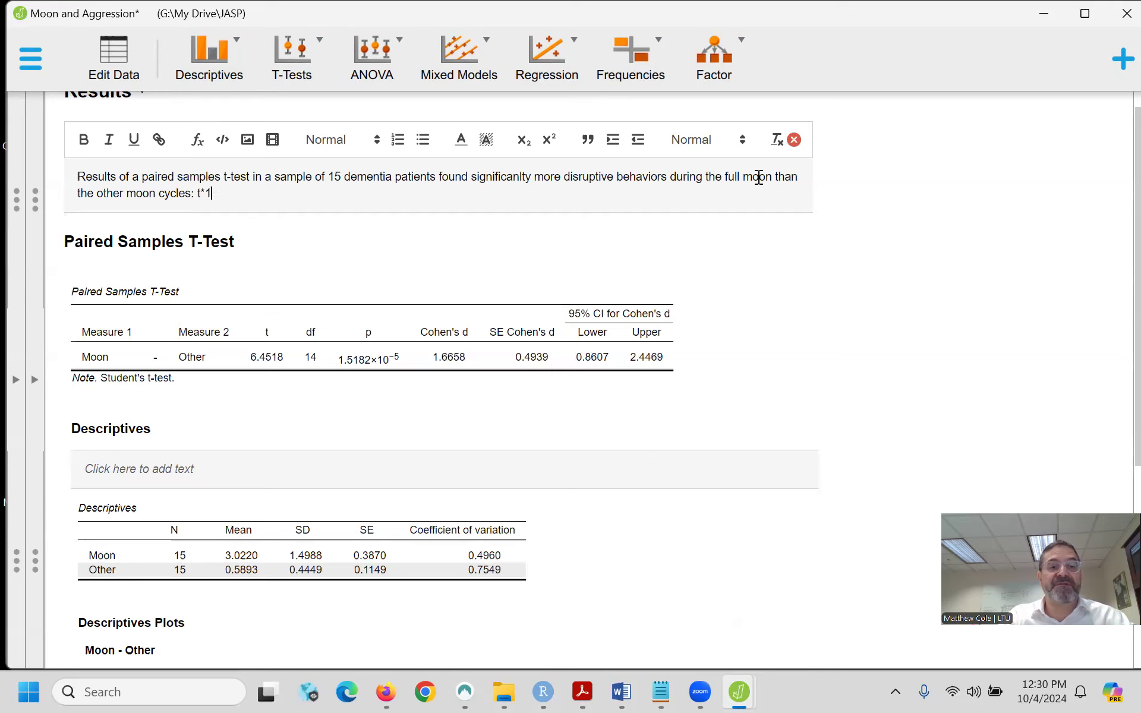
{"action": "type", "text": "(14) "}
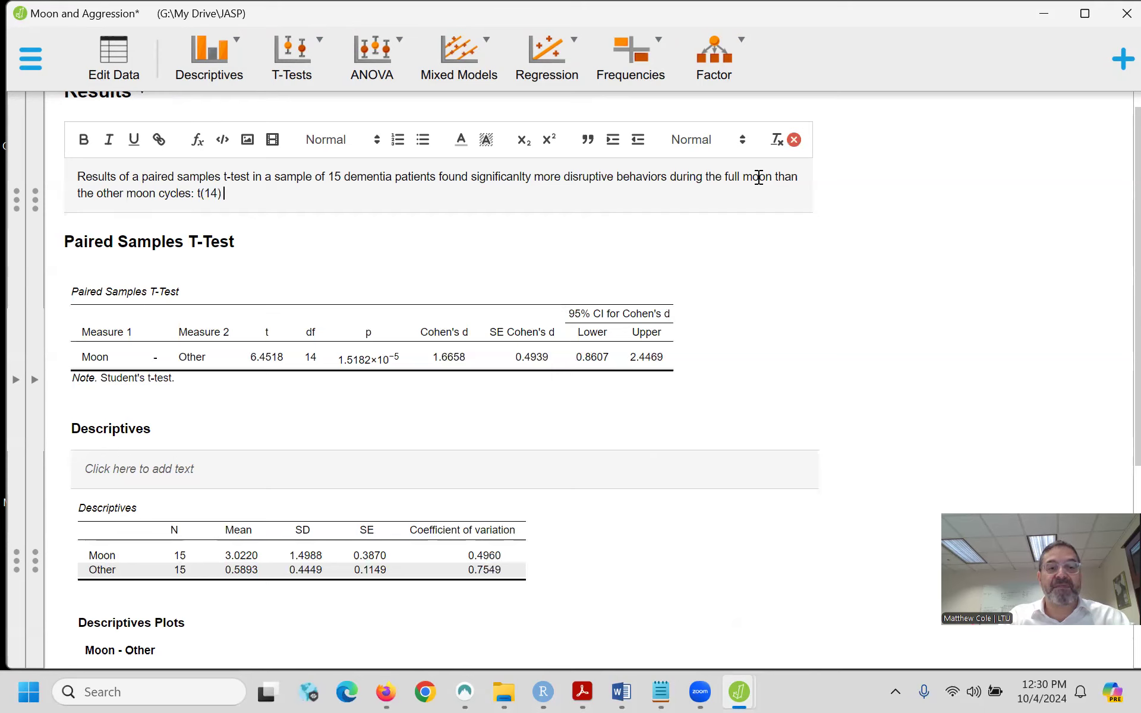
{"action": "type", "text": "= 6.45, p < 0.001"}
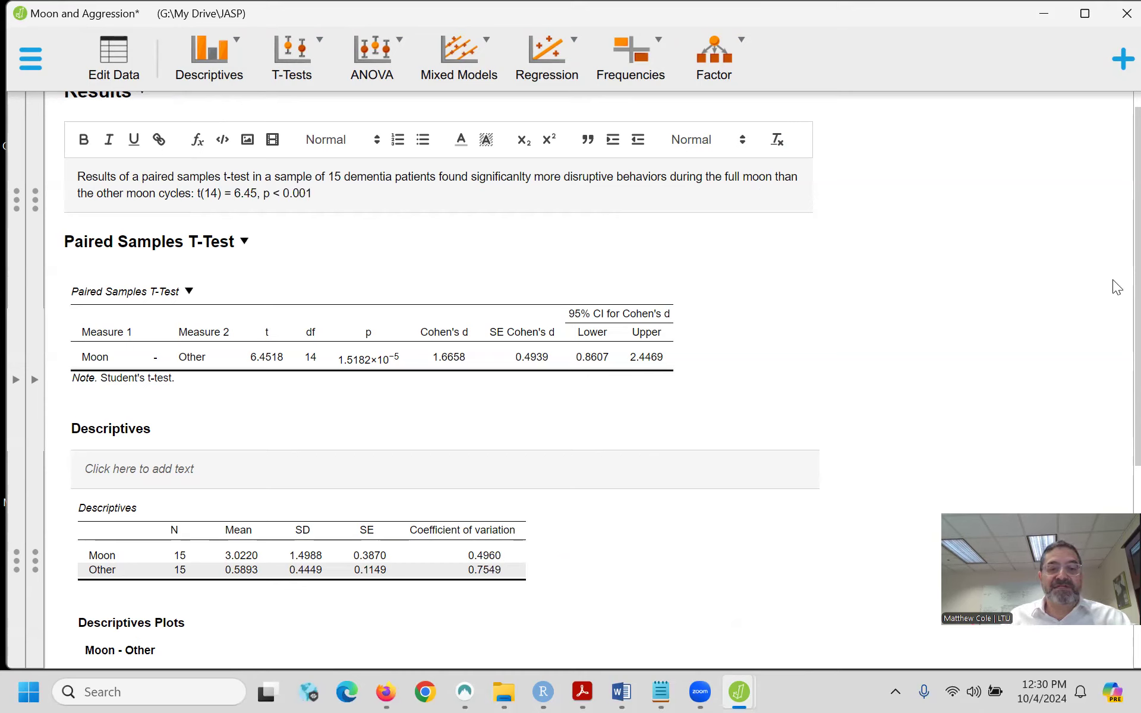
- Revise the p-value at the end of the Results note, deleting its trailing digits back to 0.0
{"action": "left_click", "coordinate": [307, 192]}
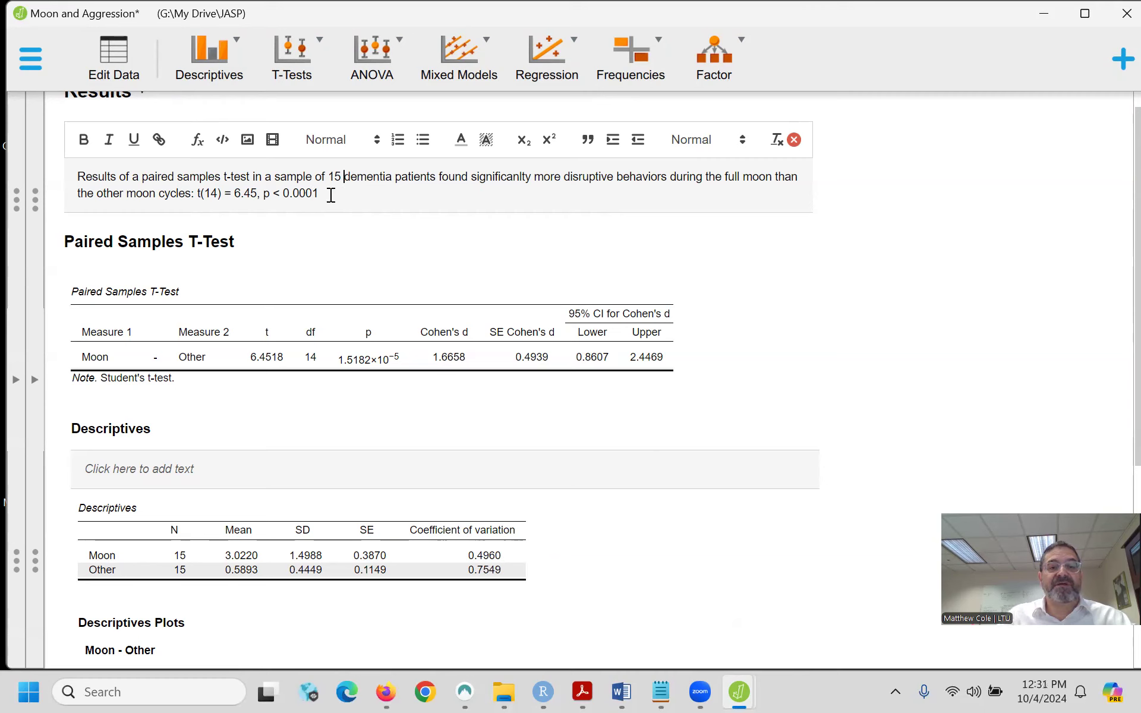
{"action": "key", "text": "BackSpace"}
{"action": "key", "text": "BackSpace"}
{"action": "key", "text": "BackSpace"}
{"action": "key", "text": "BackSpace"}
{"action": "key", "text": "BackSpace"}
{"action": "key", "text": "BackSpace"}
{"action": "key", "text": "BackSpace"}
{"action": "key", "text": "BackSpace"}
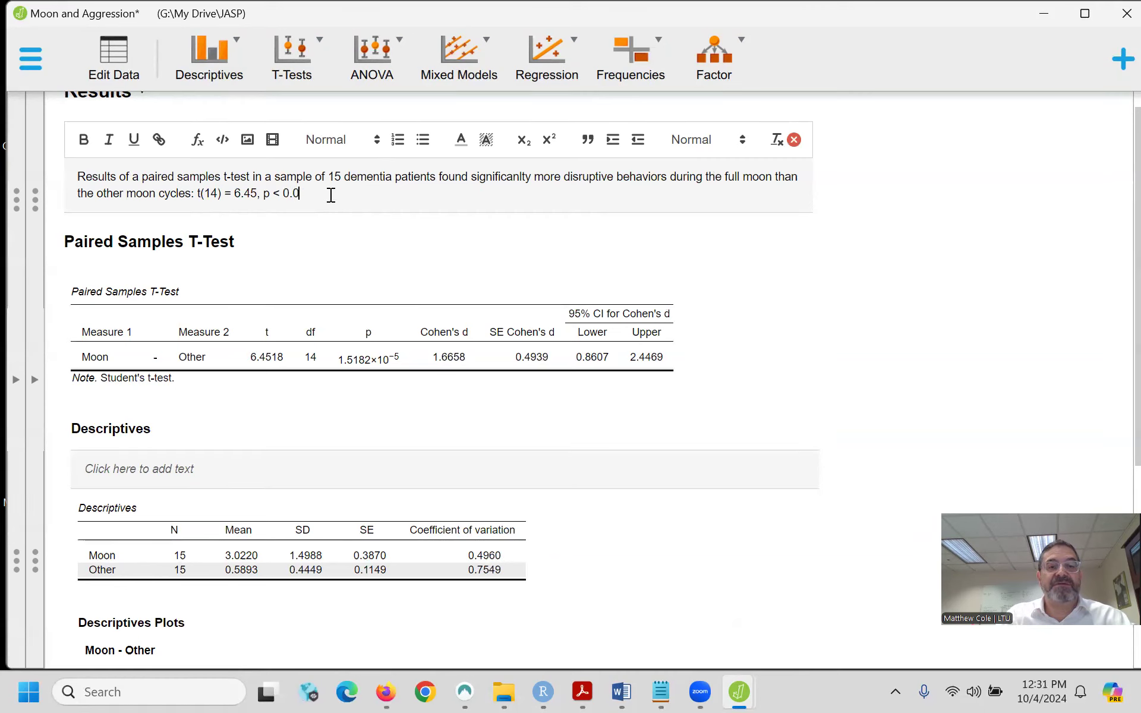